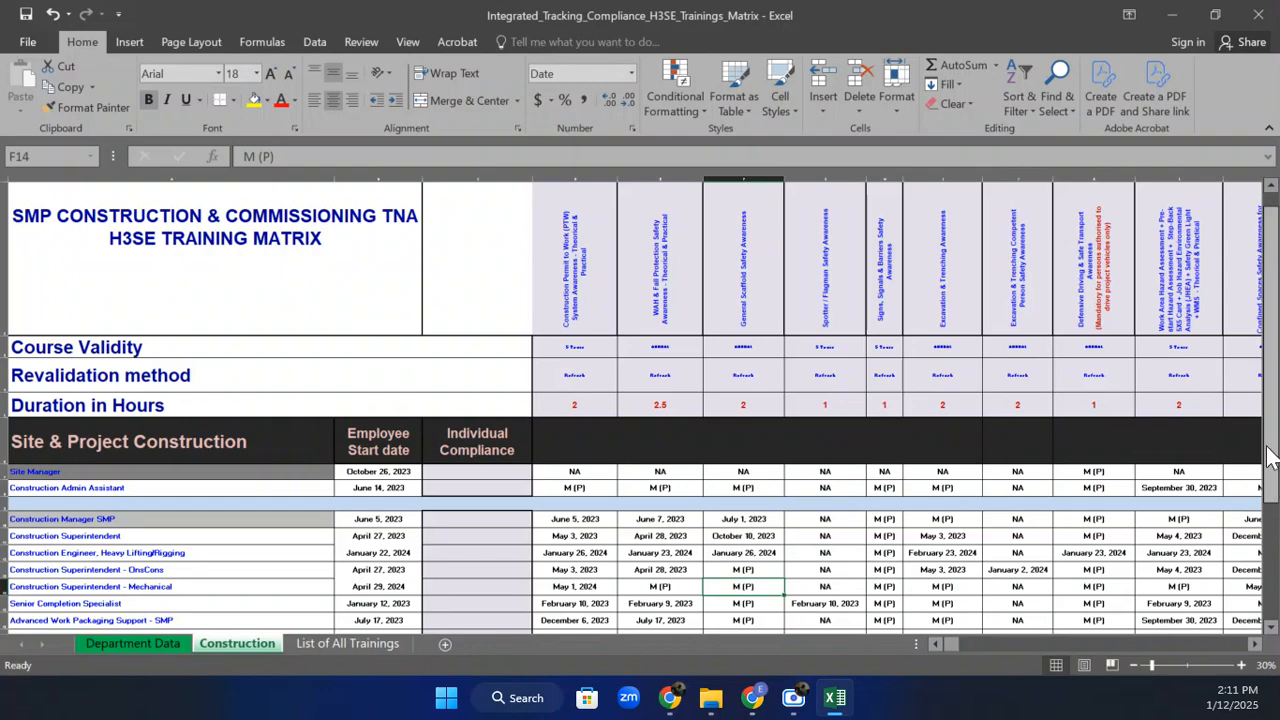
Zoom and scroll around the training matrix to survey its rows and training columns.
drag(1272, 470, 1265, 535)
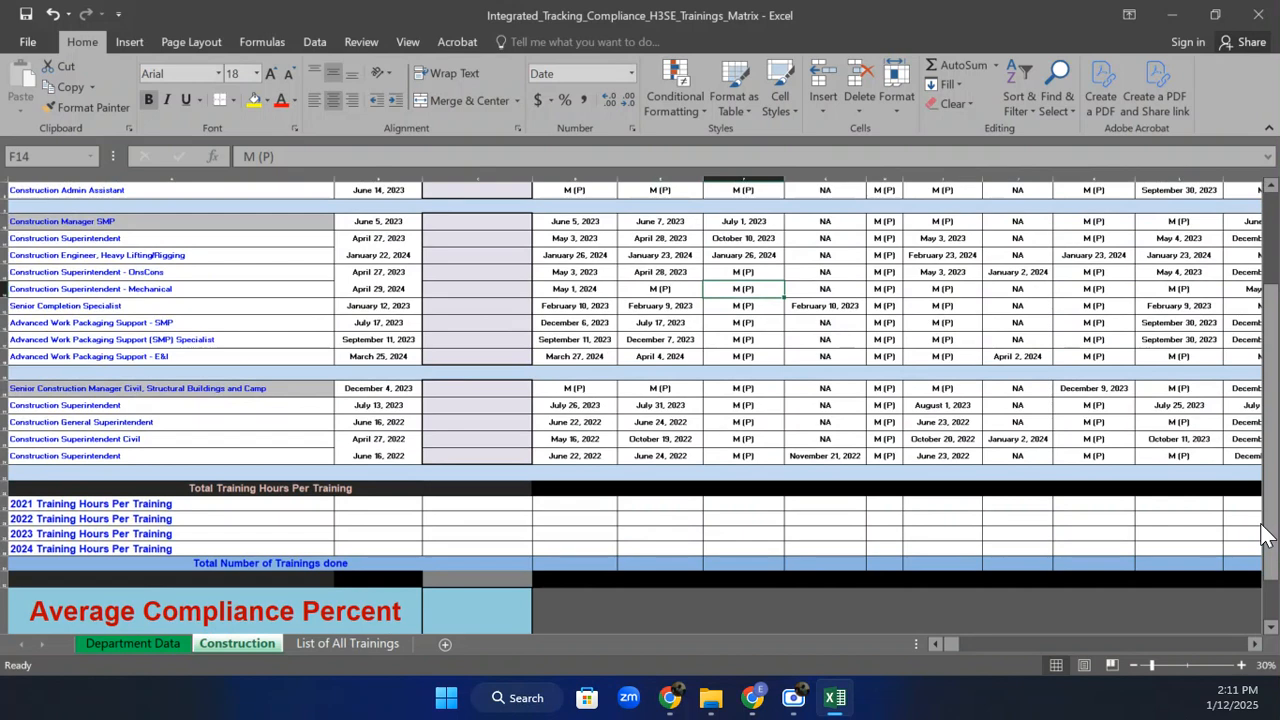
click(1137, 666)
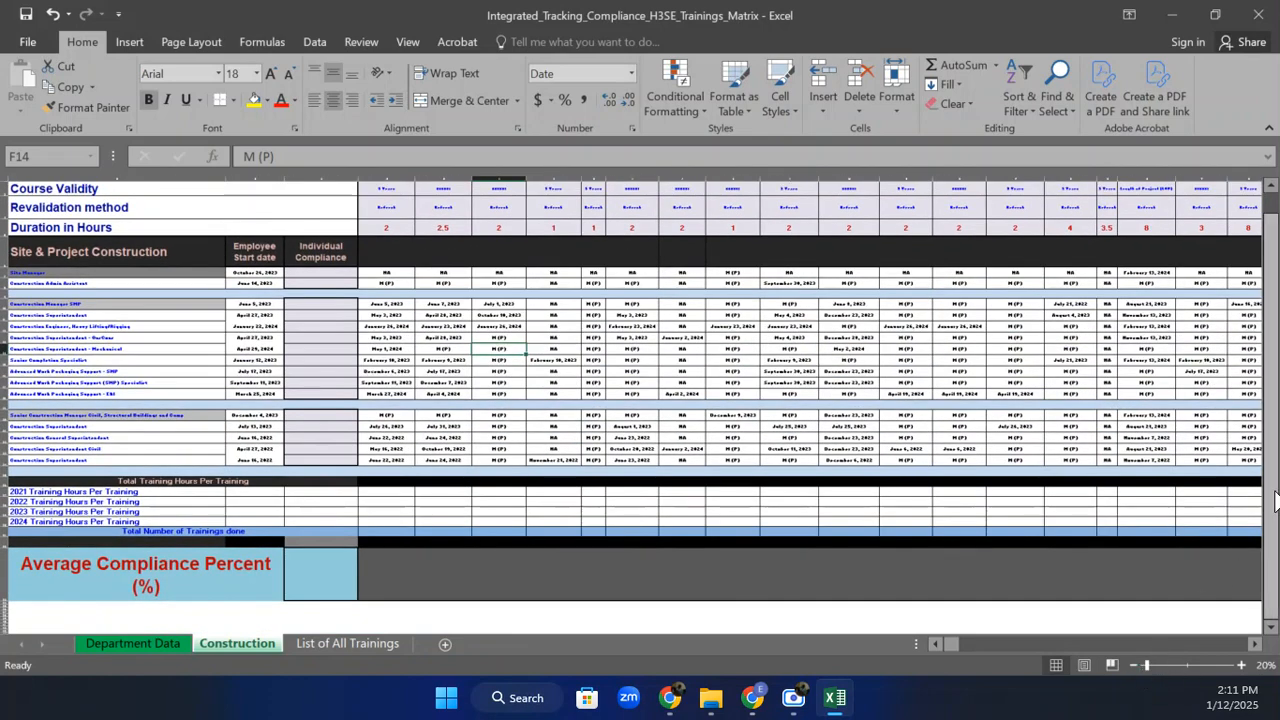
drag(1272, 500, 1272, 474)
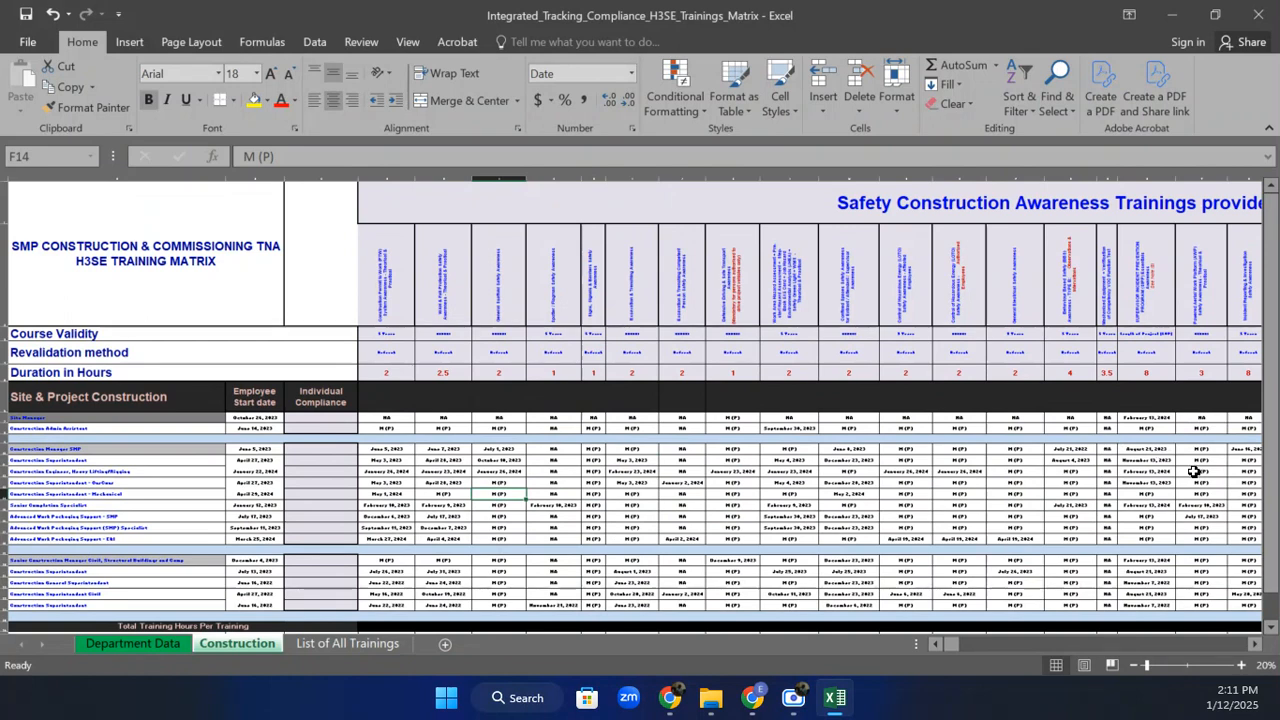
click(1240, 666)
click(1240, 666)
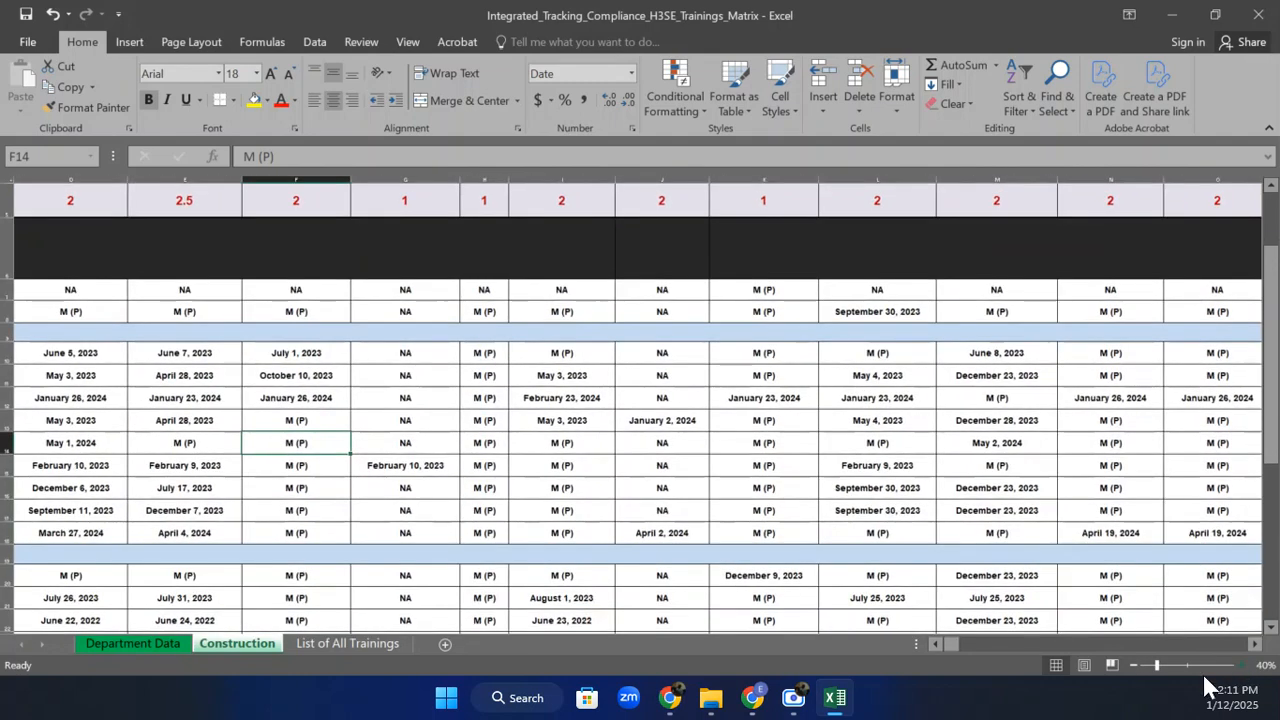
drag(951, 642, 885, 630)
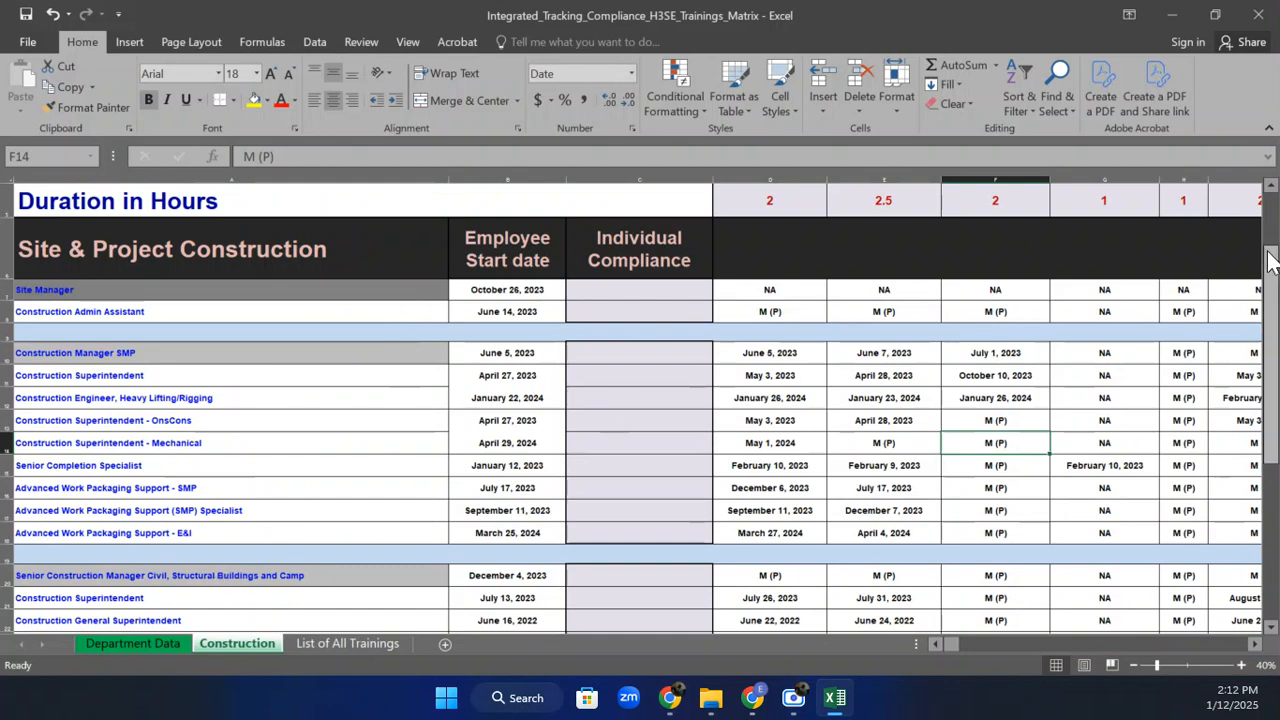
drag(1270, 256, 1273, 222)
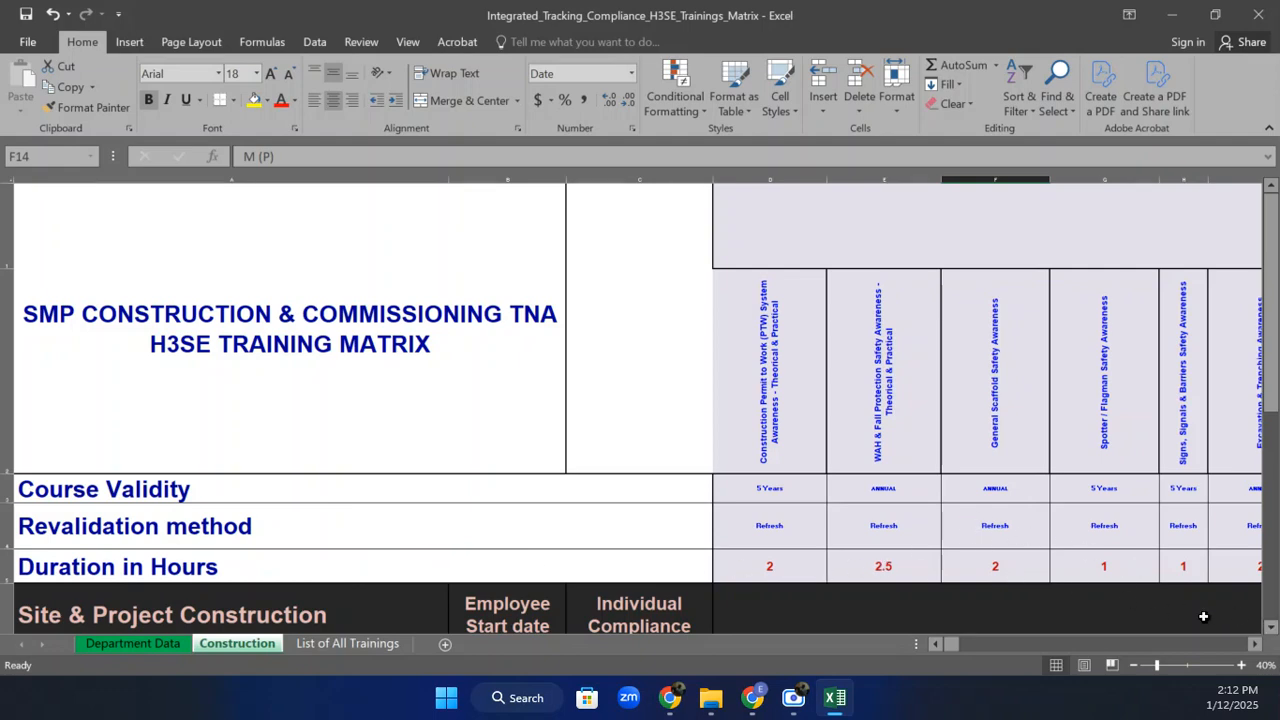
click(1132, 665)
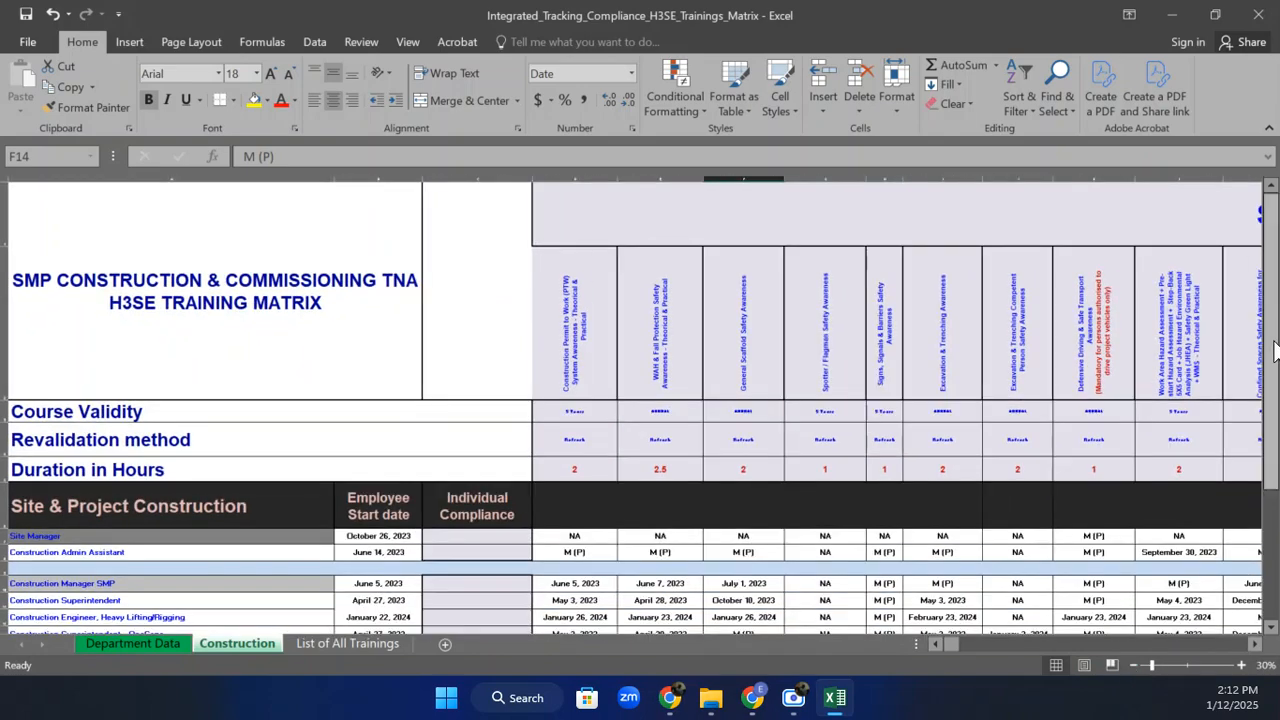
drag(1274, 350, 1274, 448)
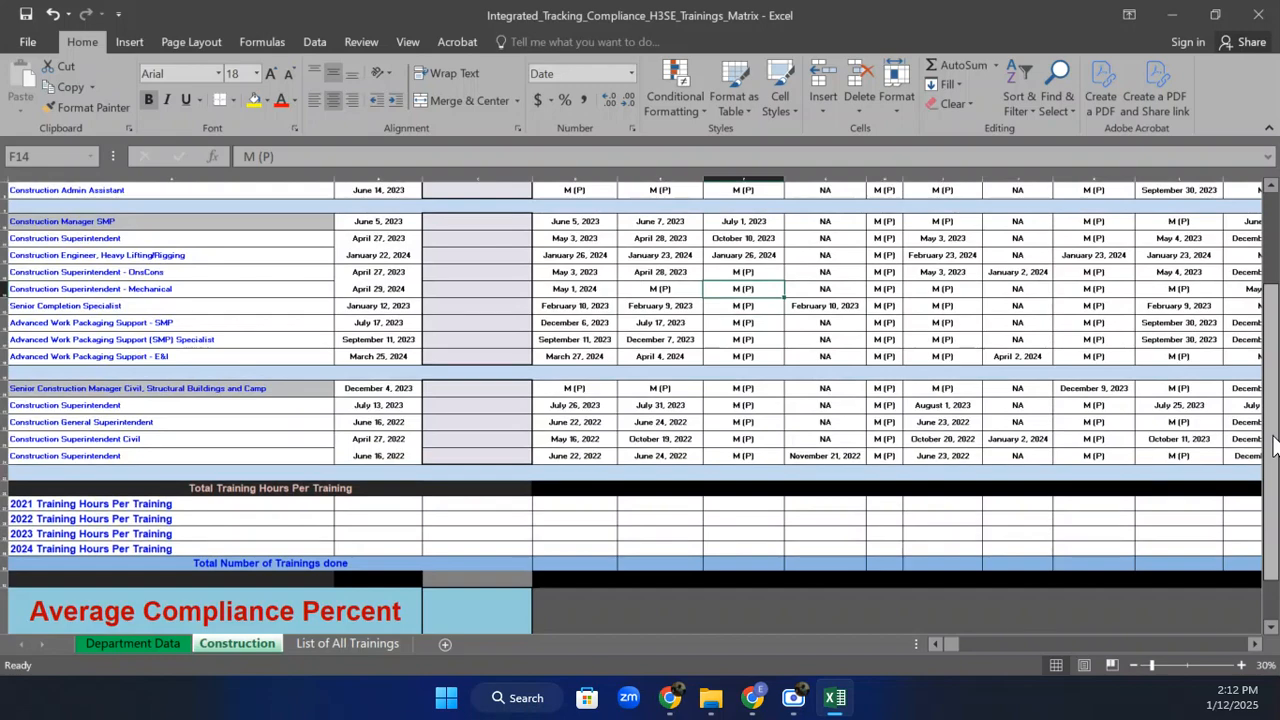
drag(1274, 448, 1258, 369)
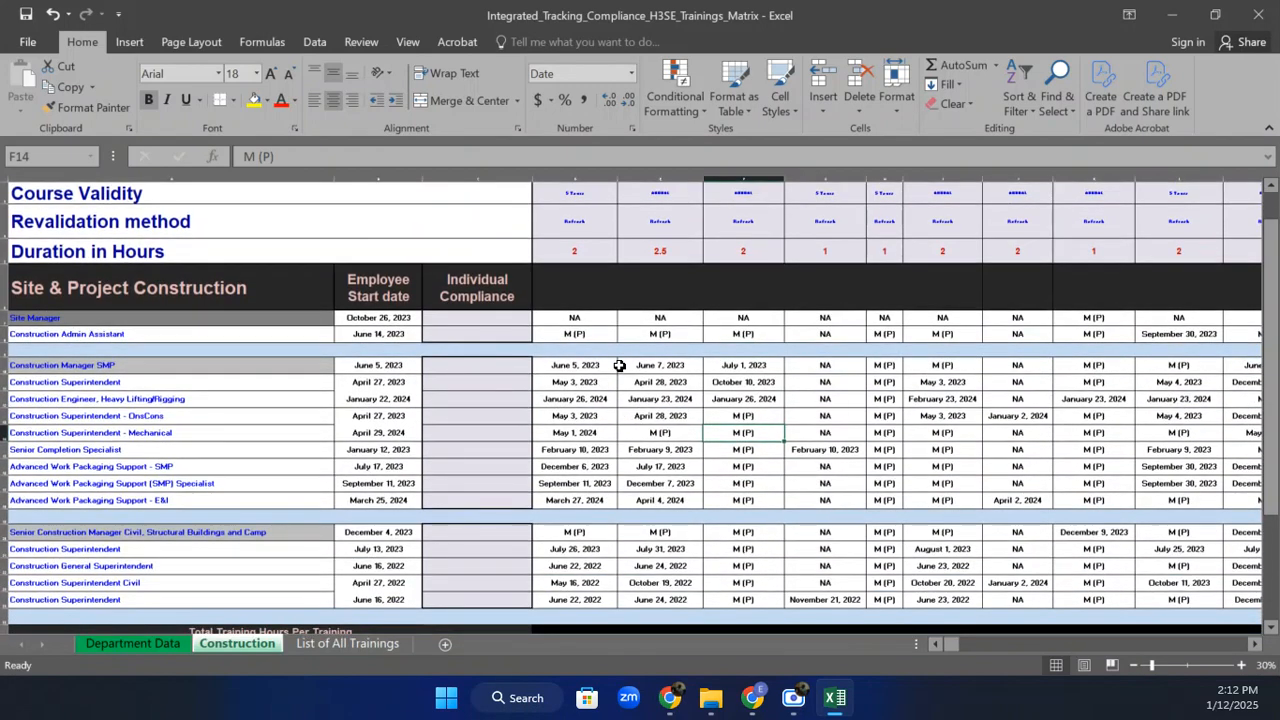
Review the Site Manager's row, the job titles and training entries, re-confirming an M (P) entry.
click(478, 316)
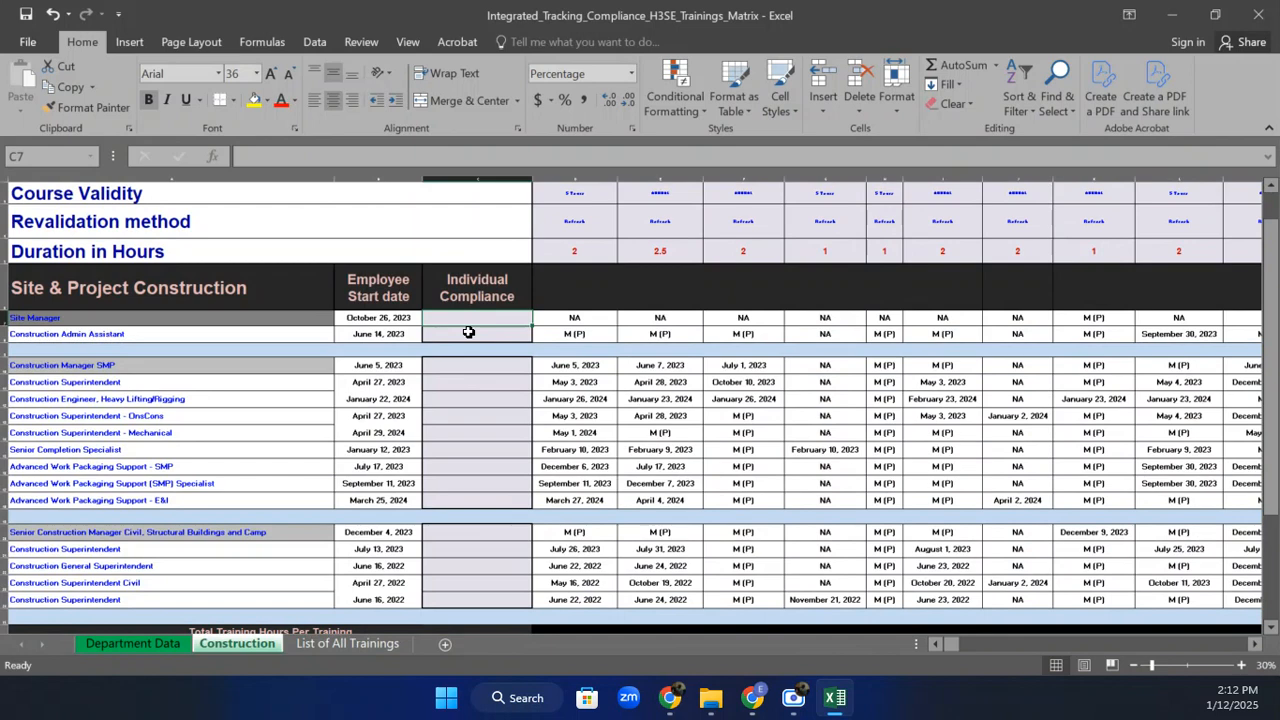
click(158, 317)
drag(158, 317, 129, 500)
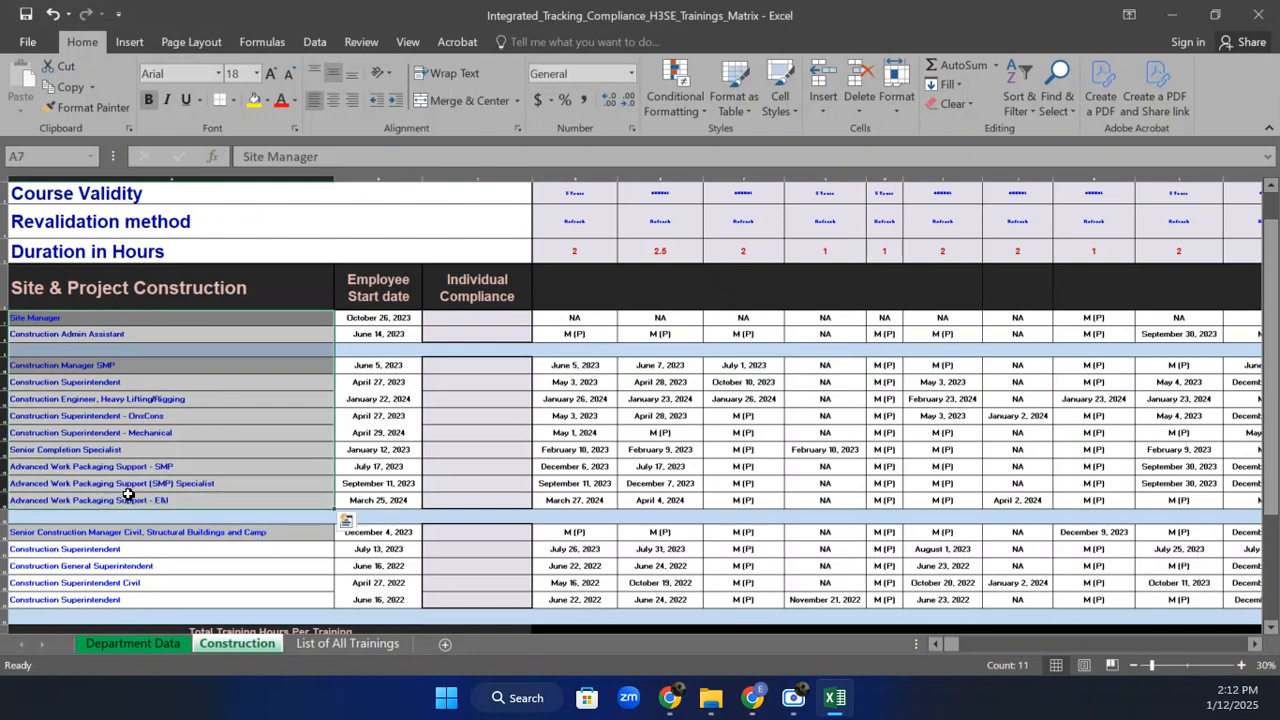
click(507, 316)
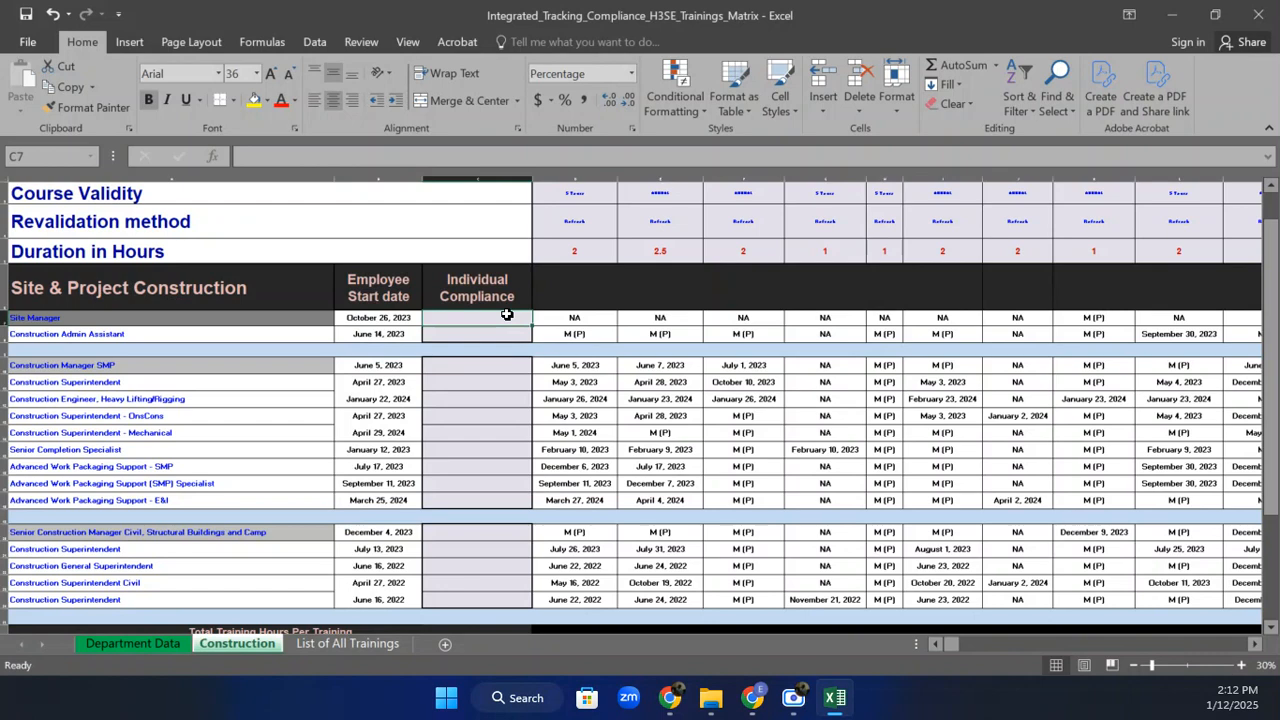
click(594, 317)
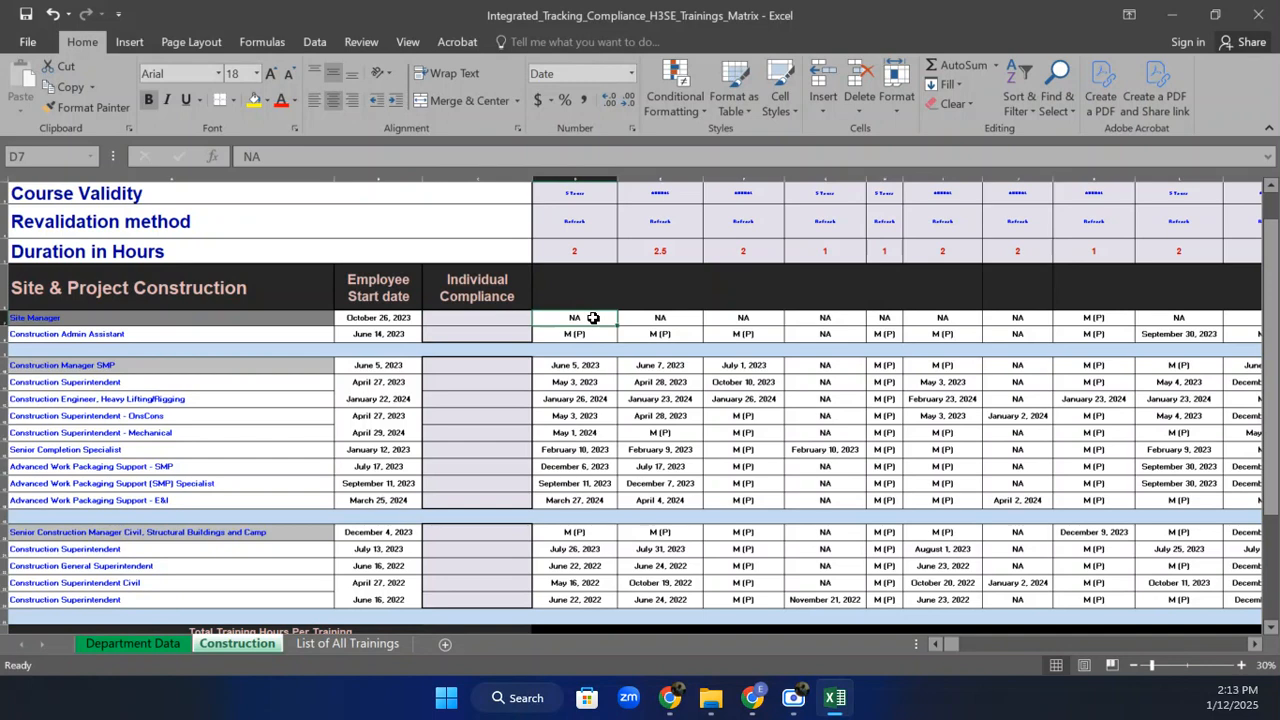
click(593, 337)
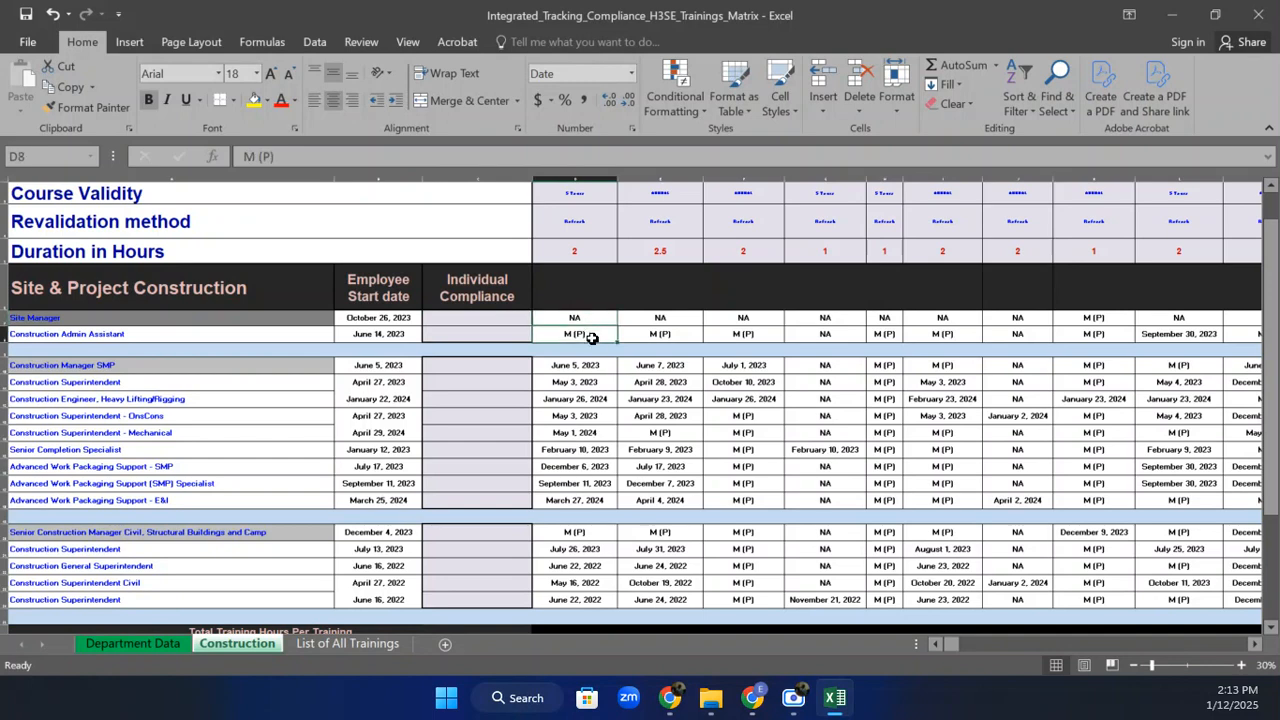
drag(278, 156, 240, 156)
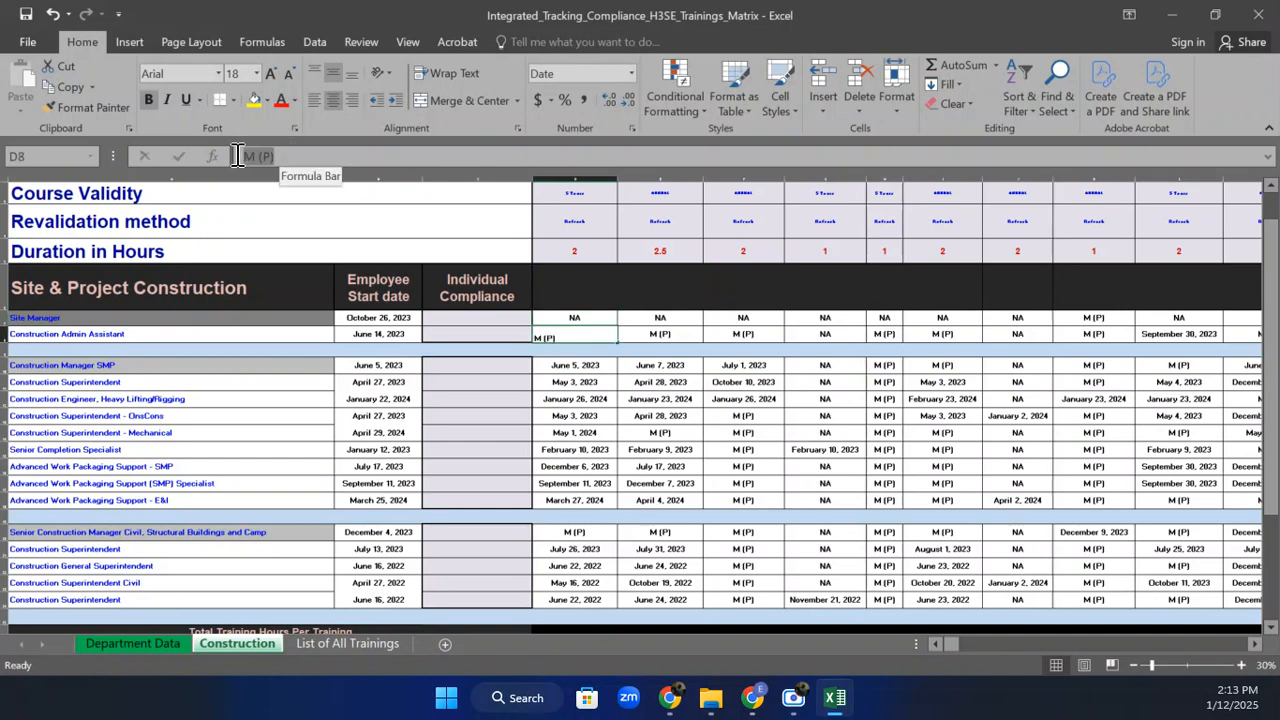
key(Return)
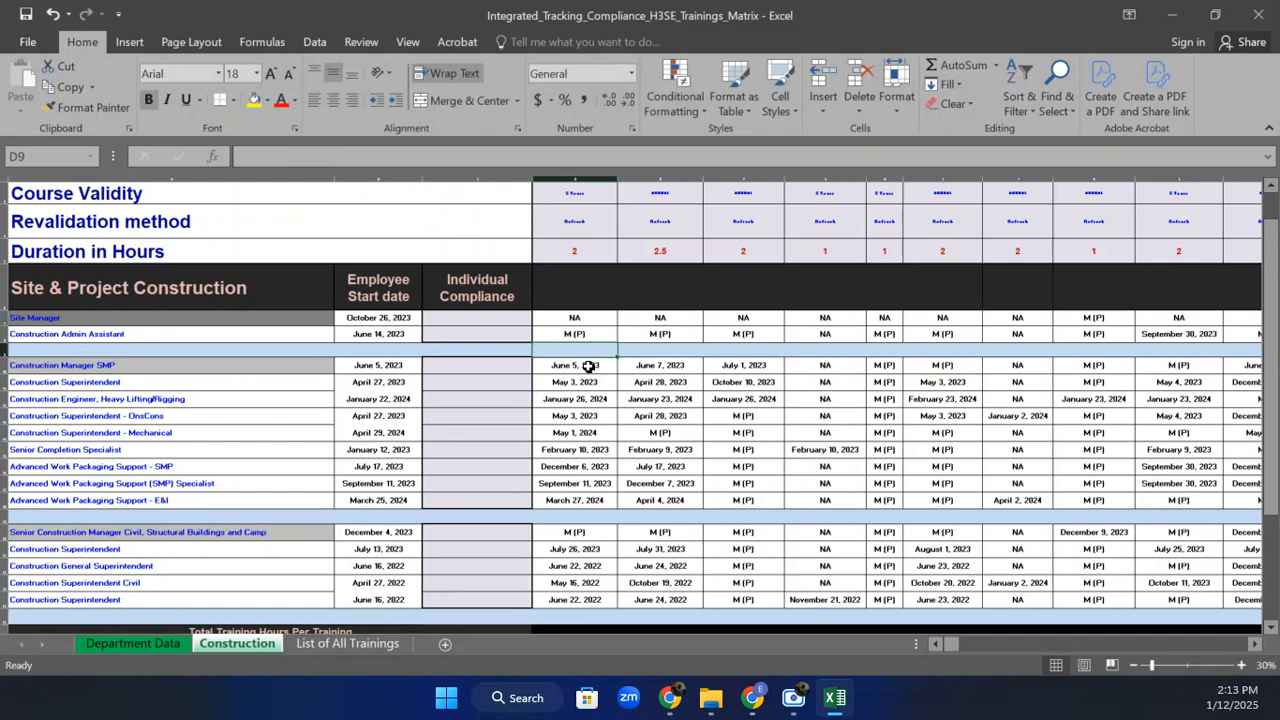
click(667, 386)
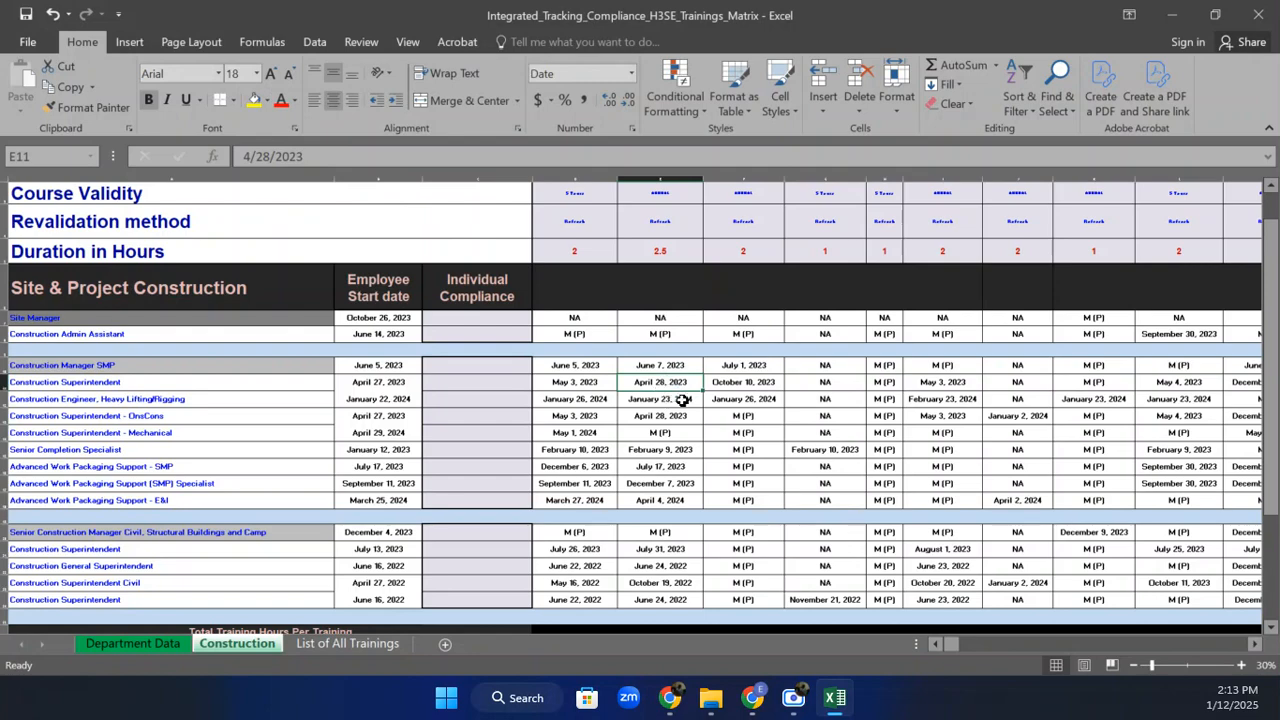
click(737, 398)
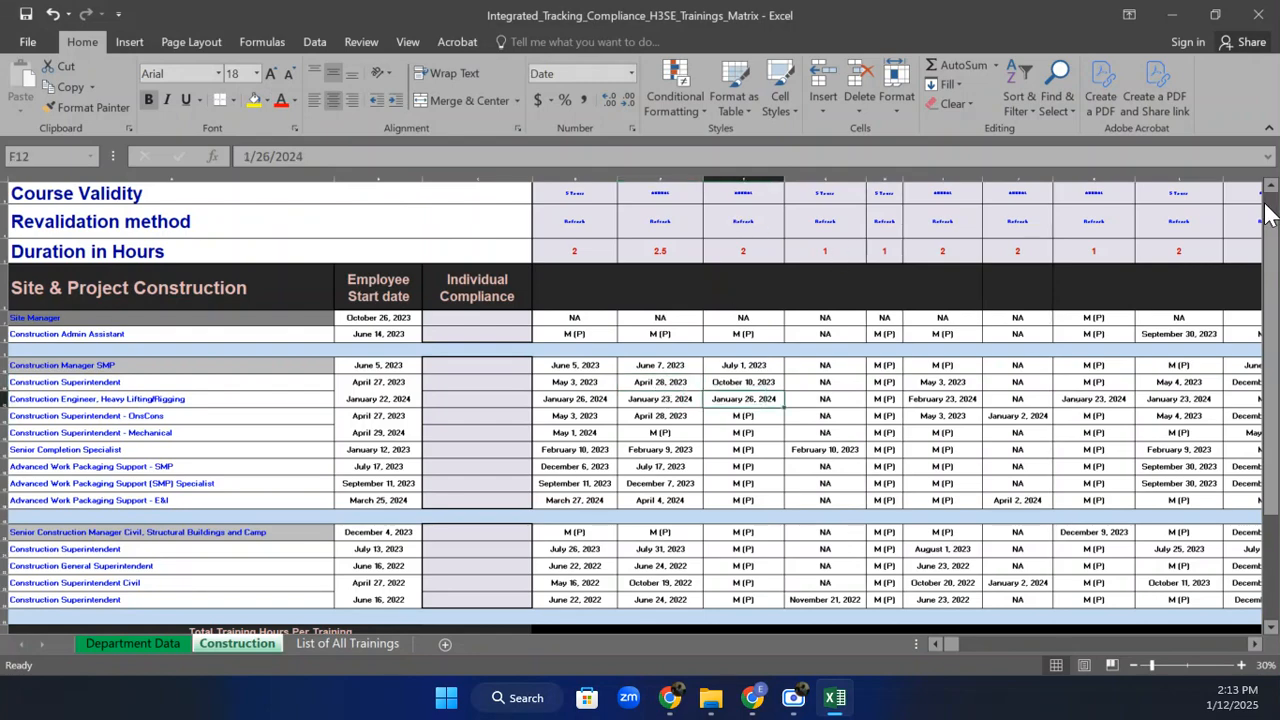
Re-zoom the matrix to bring the header rows and job title column back into view.
scroll(1270, 205, up, 3)
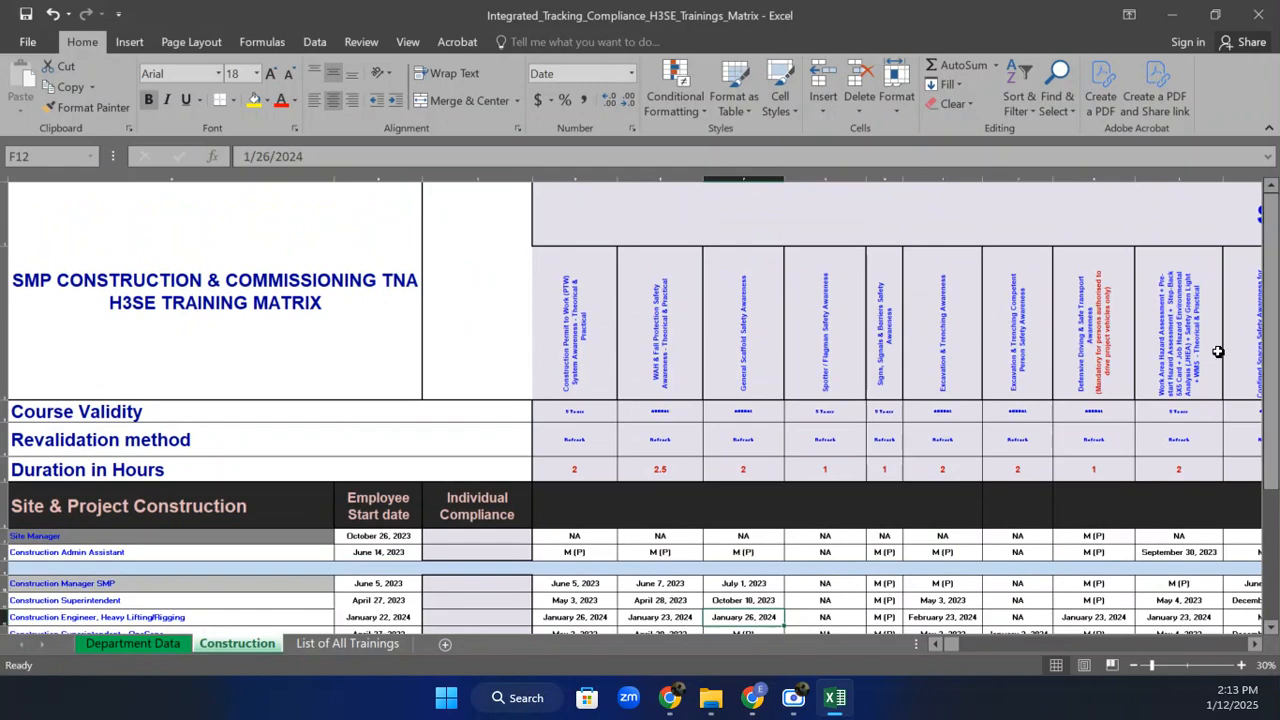
click(1241, 666)
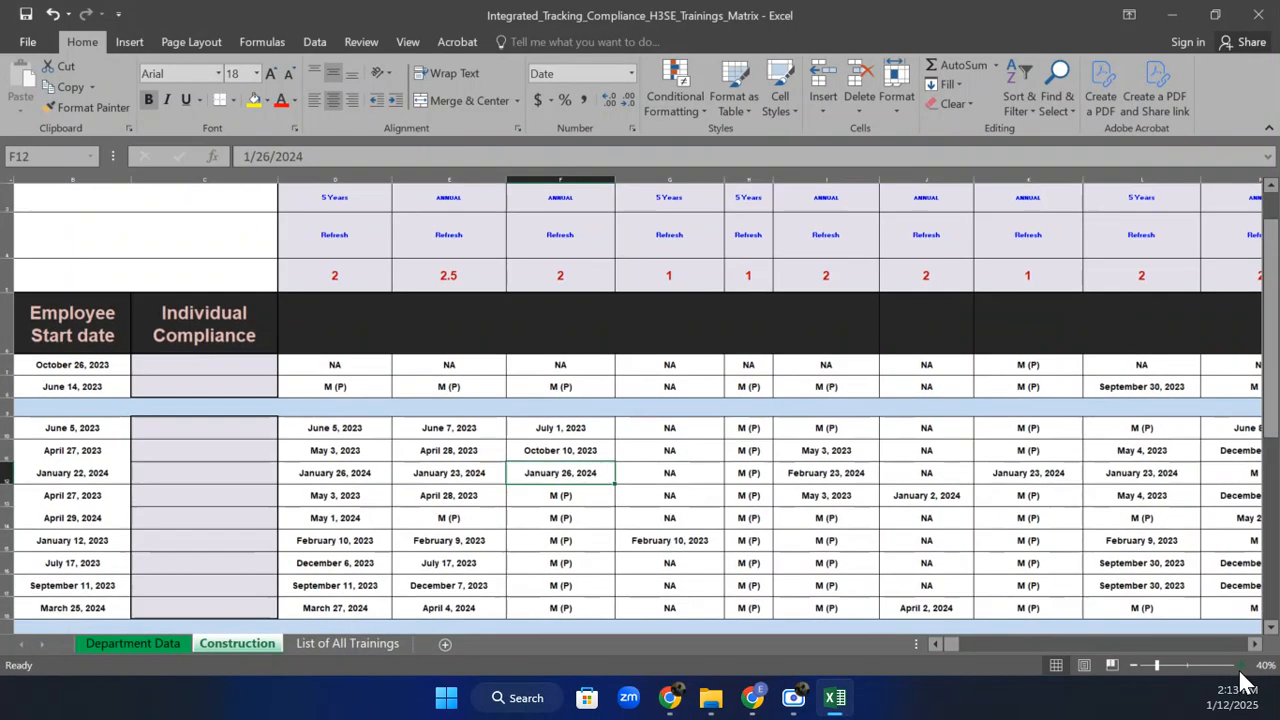
drag(1272, 330, 1272, 200)
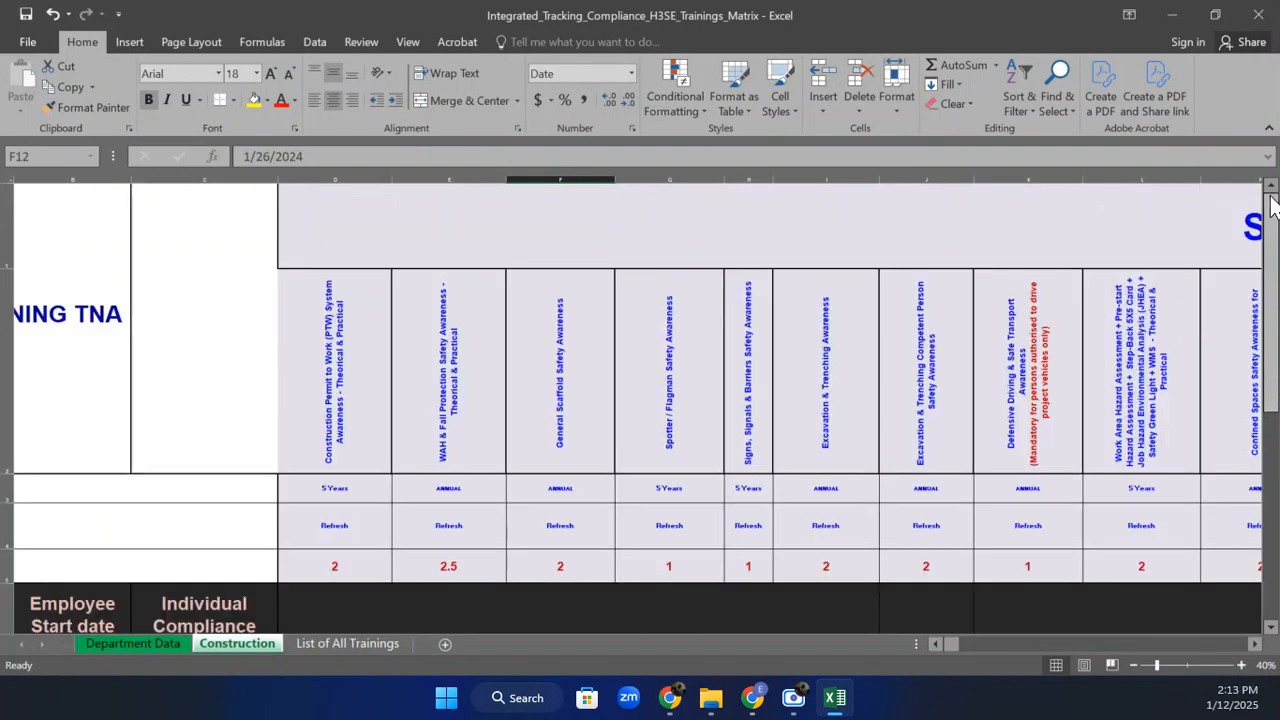
click(1130, 662)
click(1130, 662)
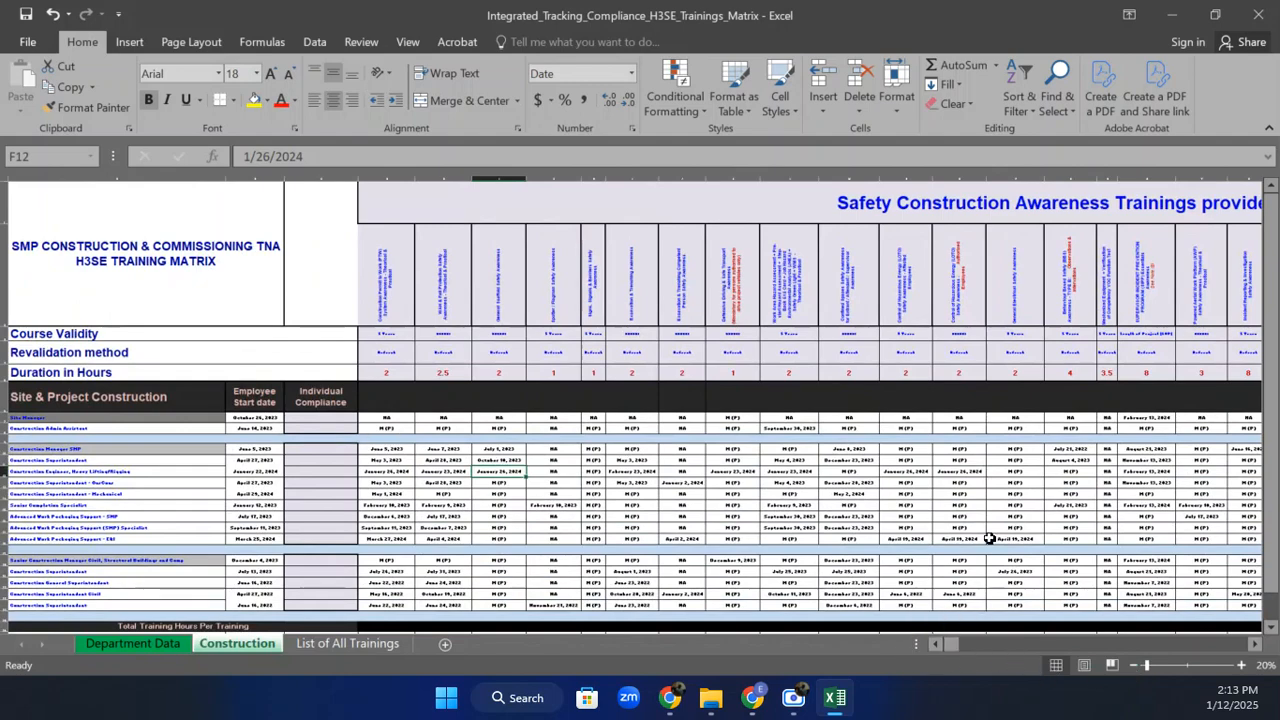
click(1241, 665)
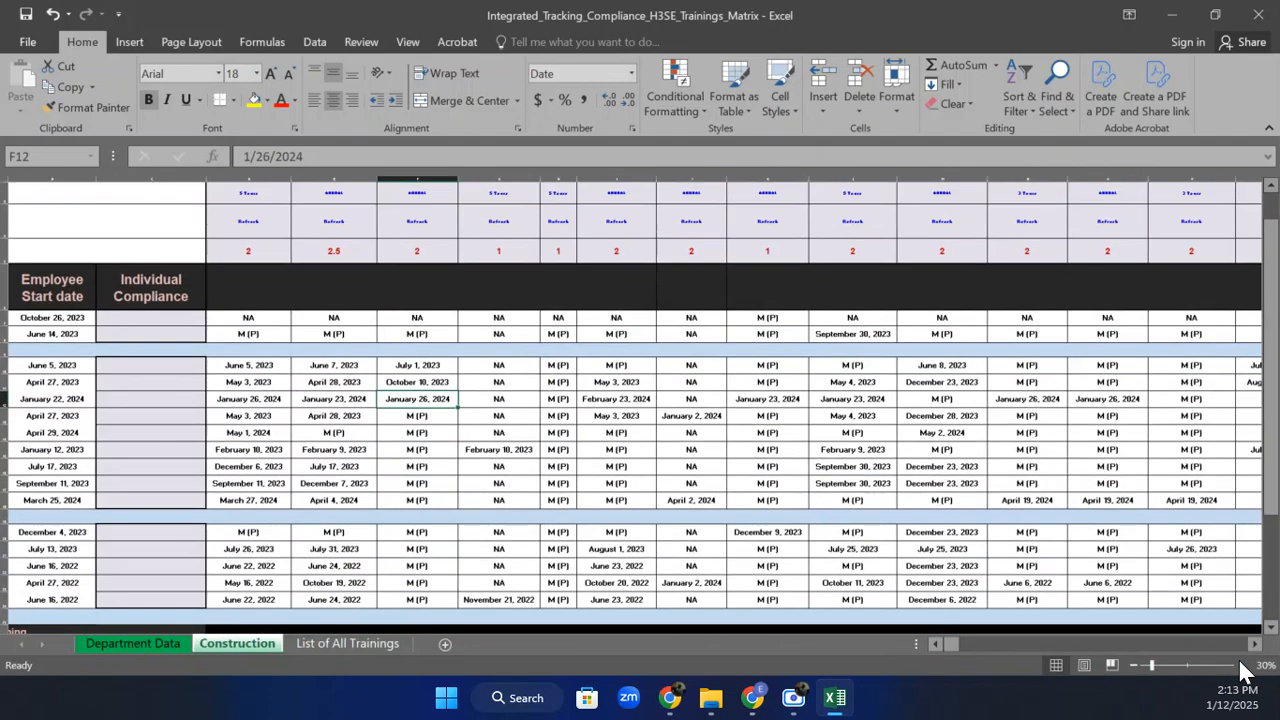
click(935, 644)
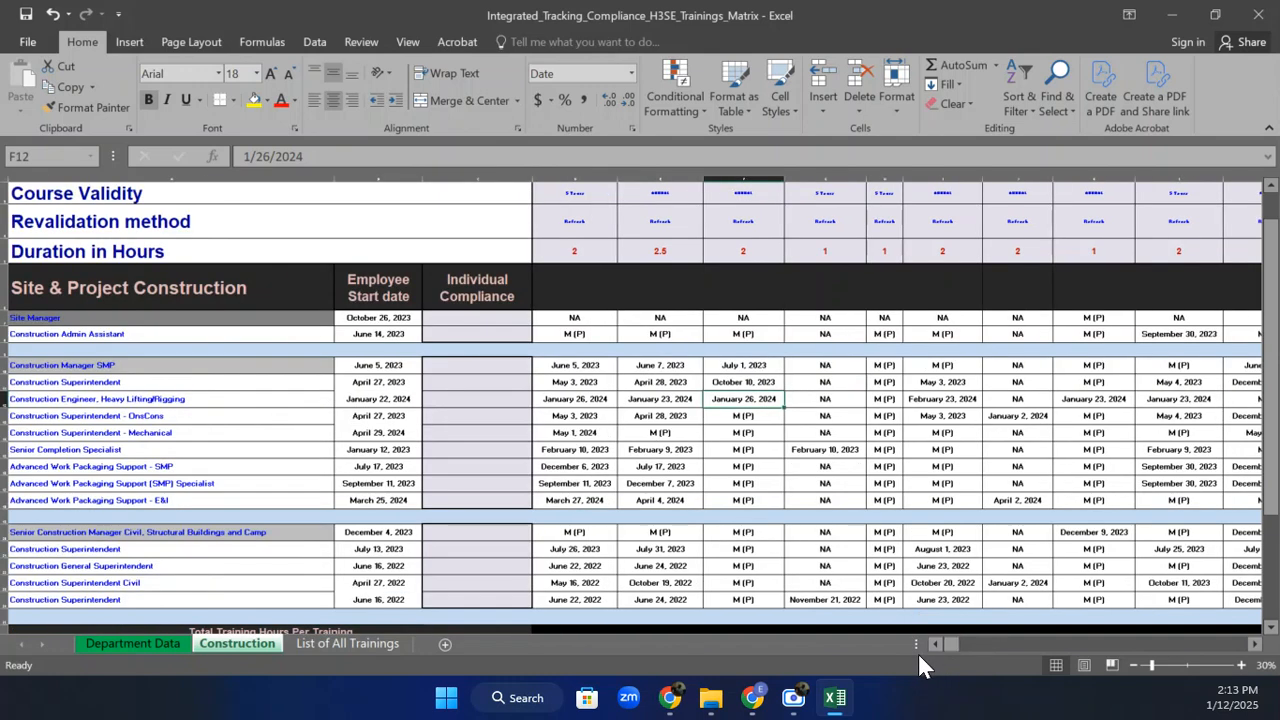
Enter =COUNT(D7:BE7) in C7 to count the Site Manager's dated trainings.
click(501, 315)
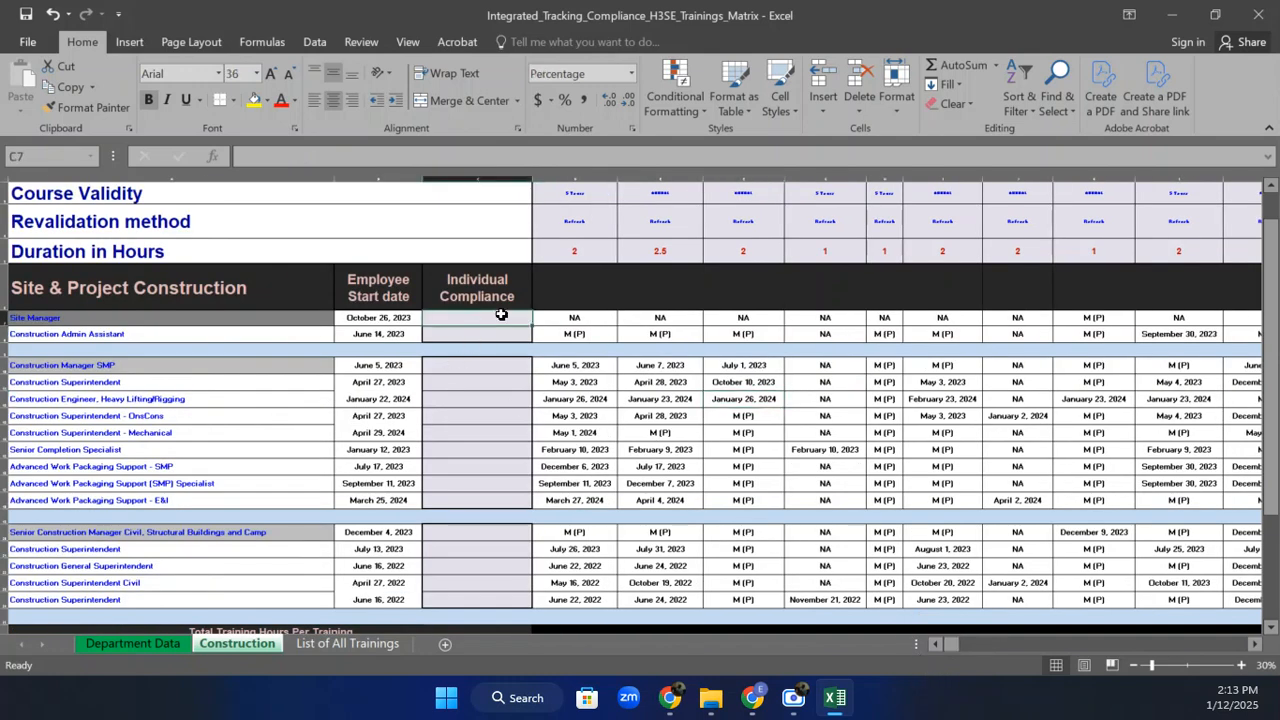
text(=)
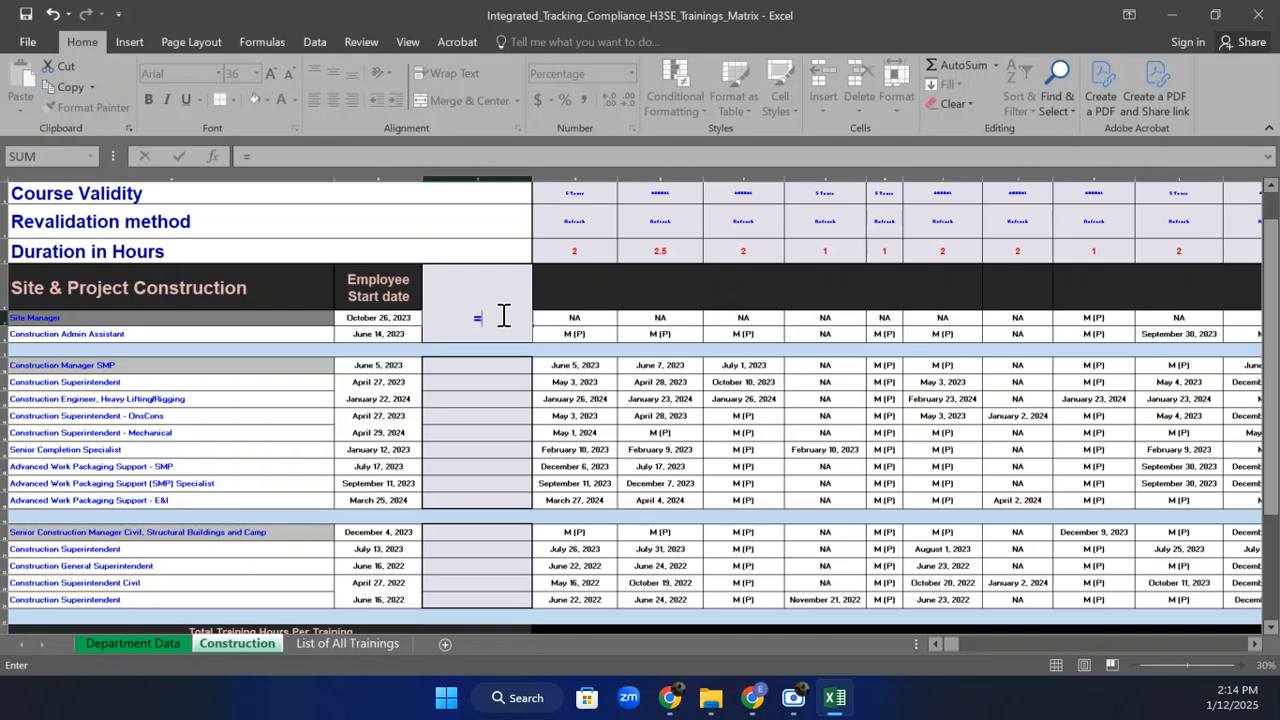
text(Count)
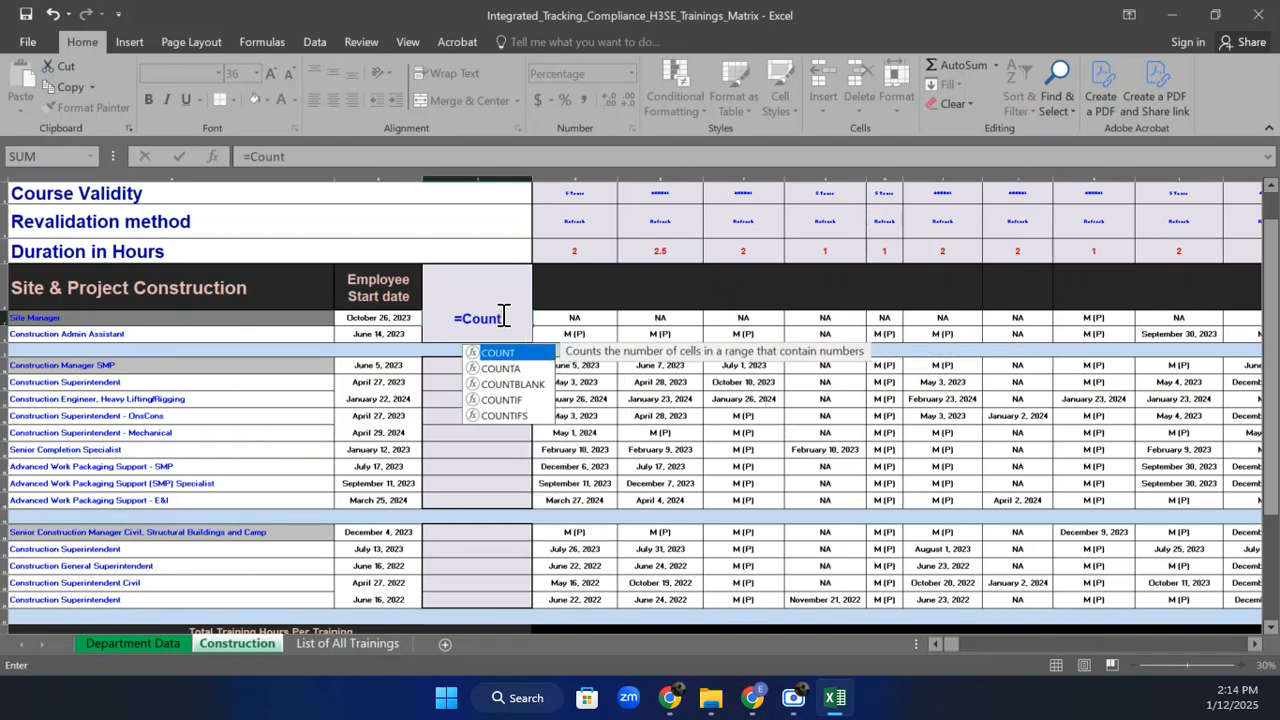
text(()
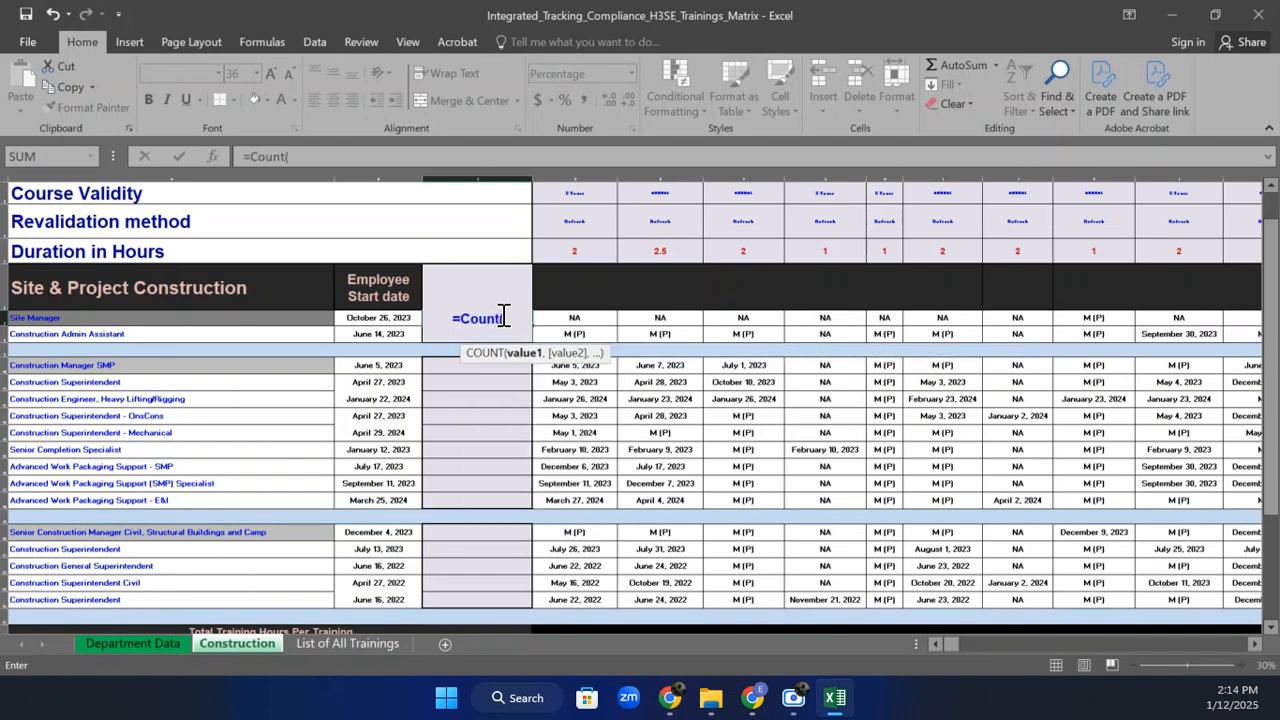
drag(557, 317, 651, 323)
drag(741, 334, 1243, 325)
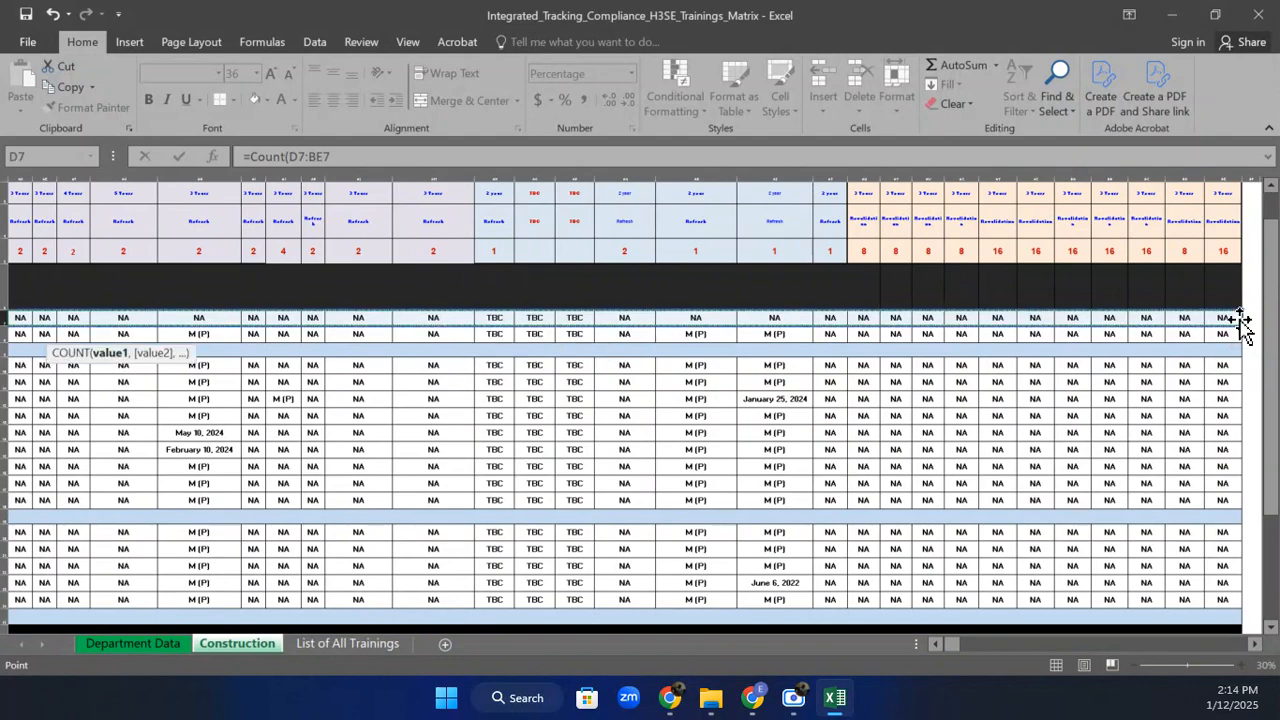
key(Return)
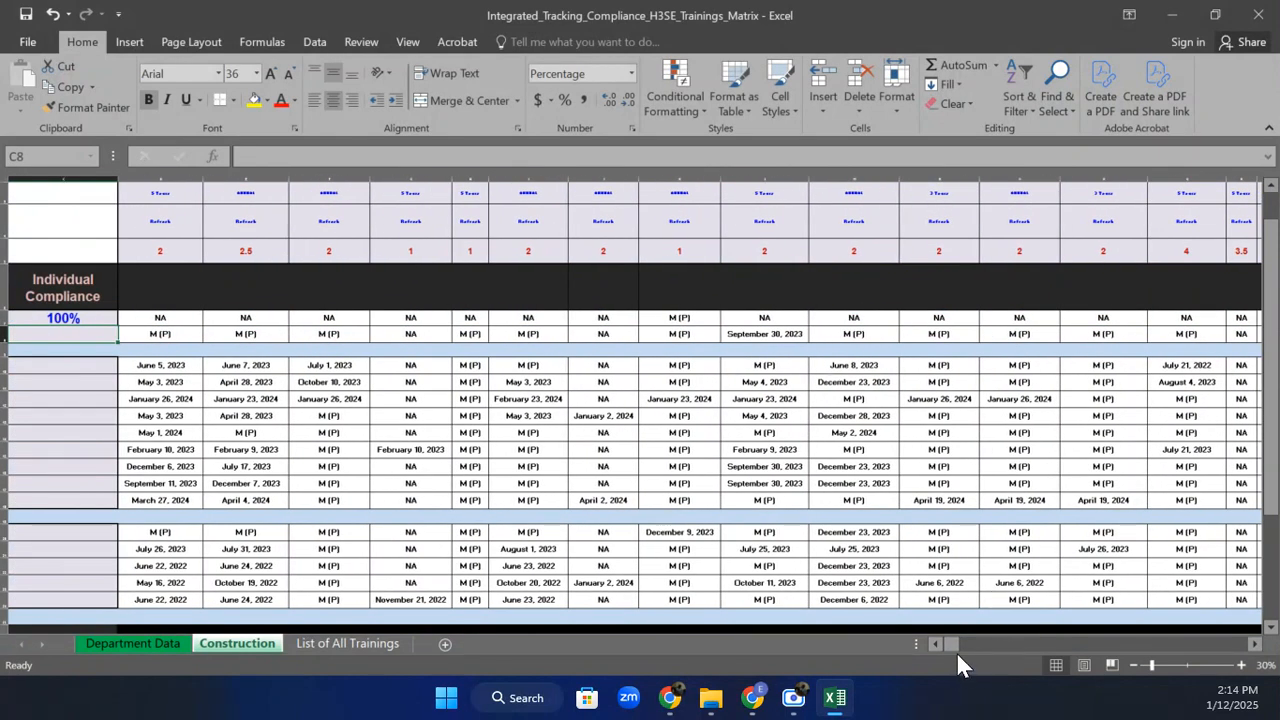
Format C7 as a plain Number so the compliance result shows 1.
drag(956, 647, 943, 643)
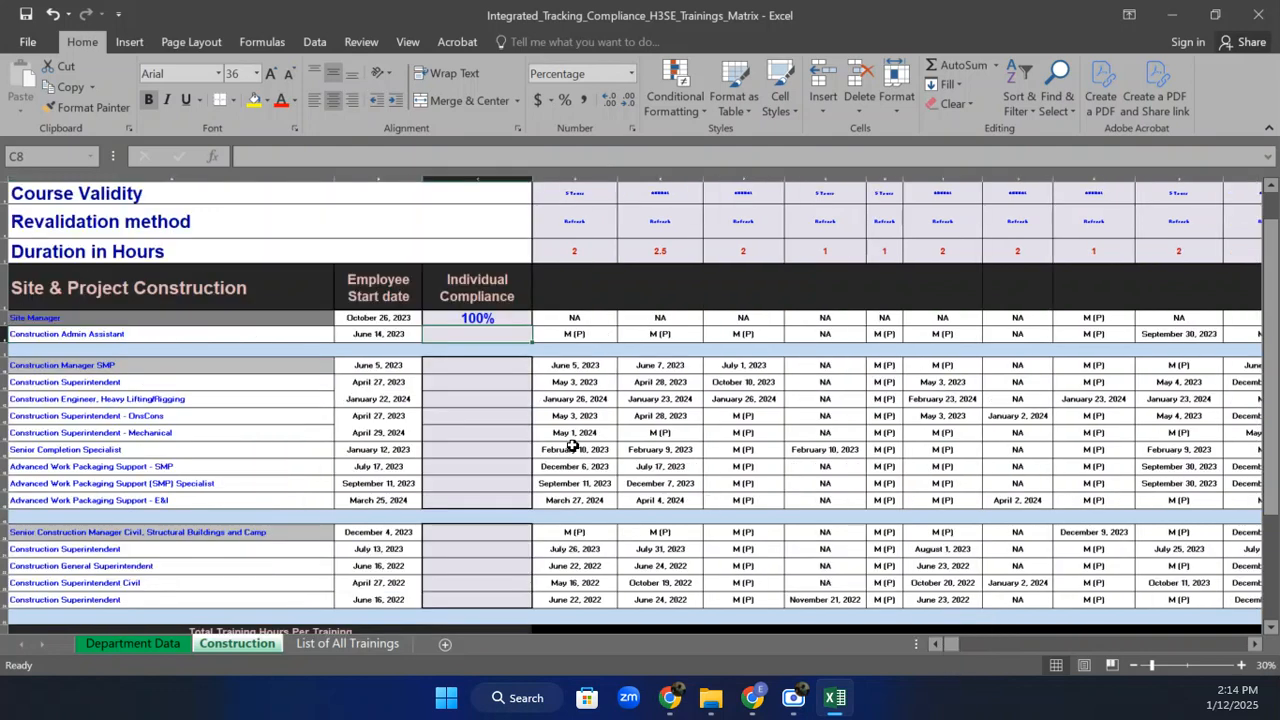
click(493, 316)
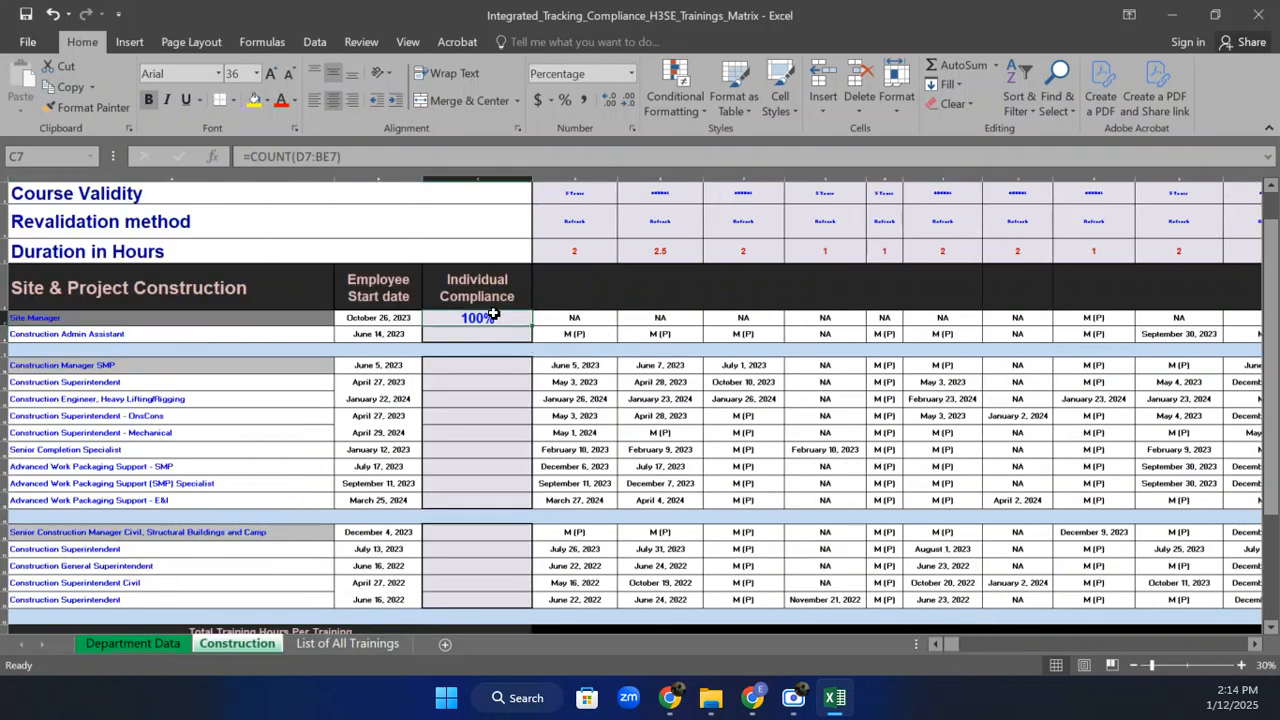
click(630, 71)
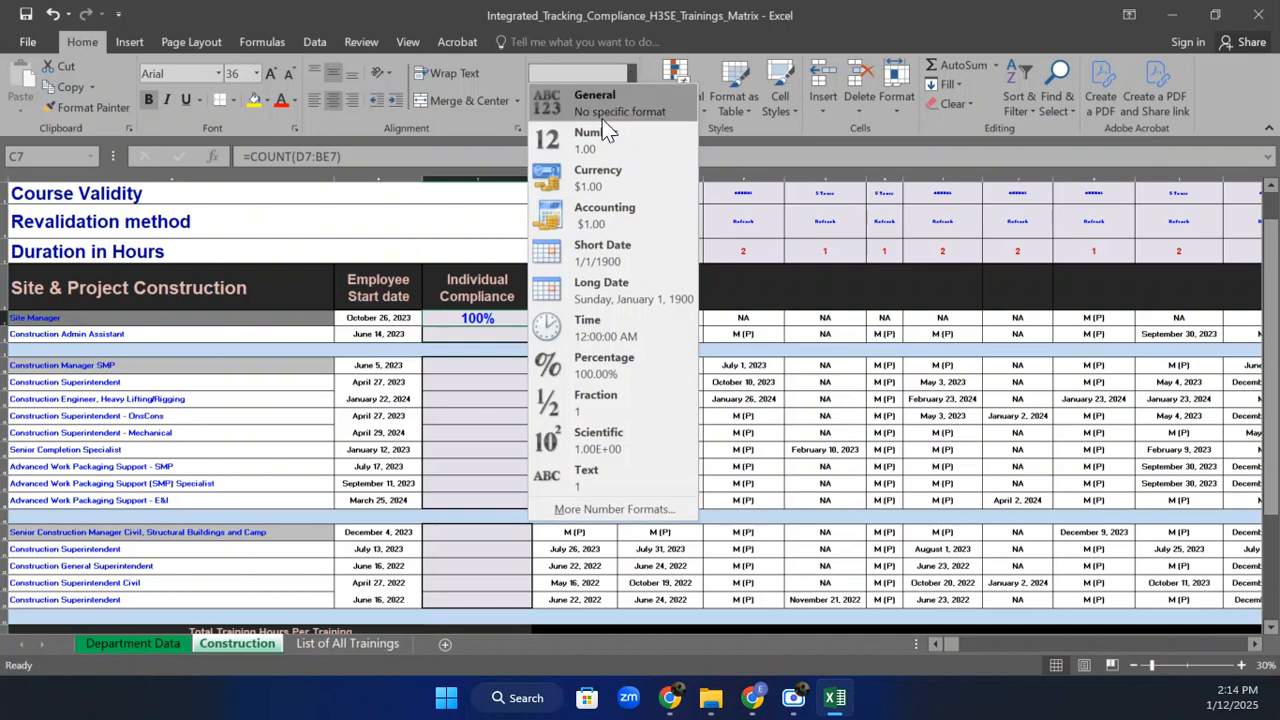
click(590, 140)
click(478, 364)
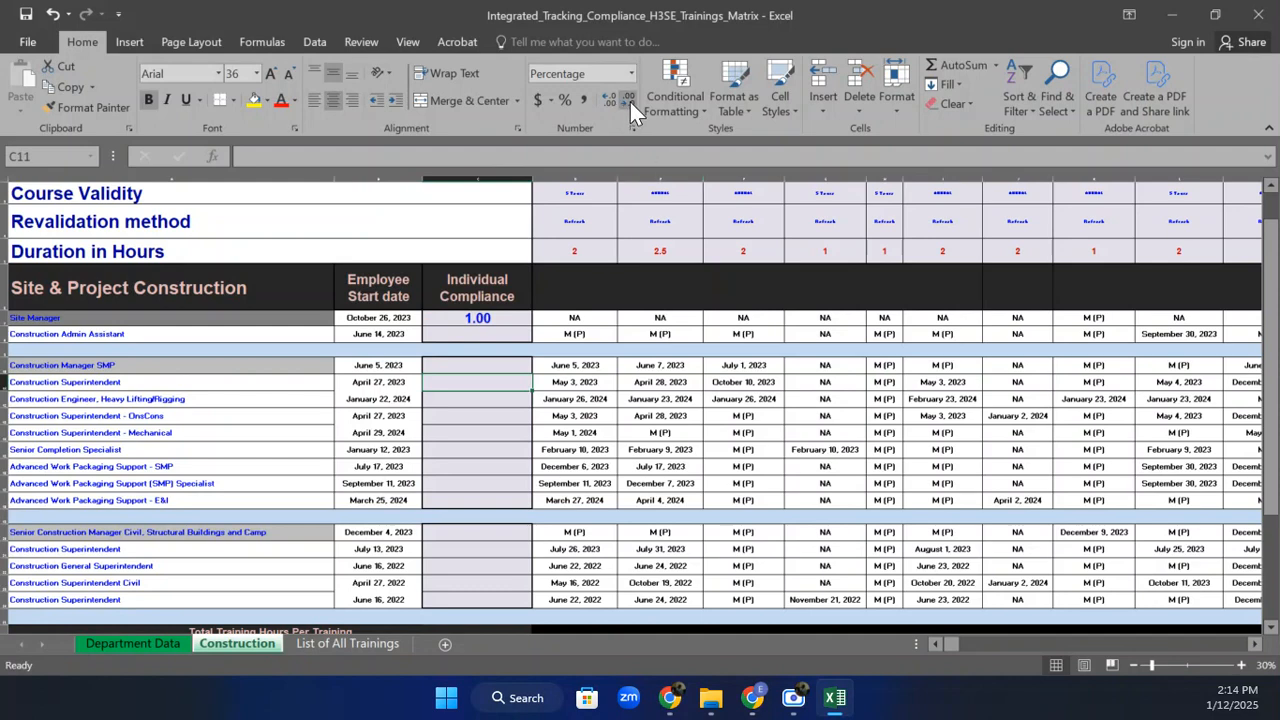
click(490, 316)
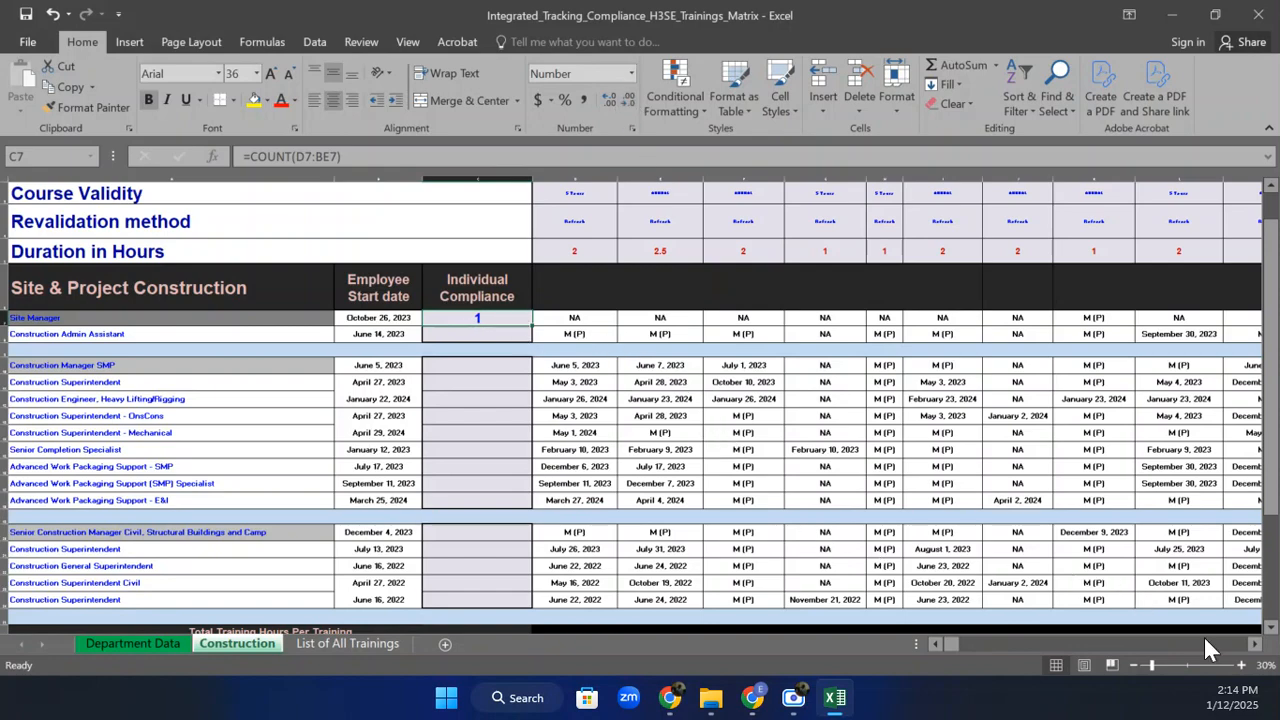
Scroll right along row 7 to check the Site Manager's final revalidation columns, then scroll back.
click(1255, 644)
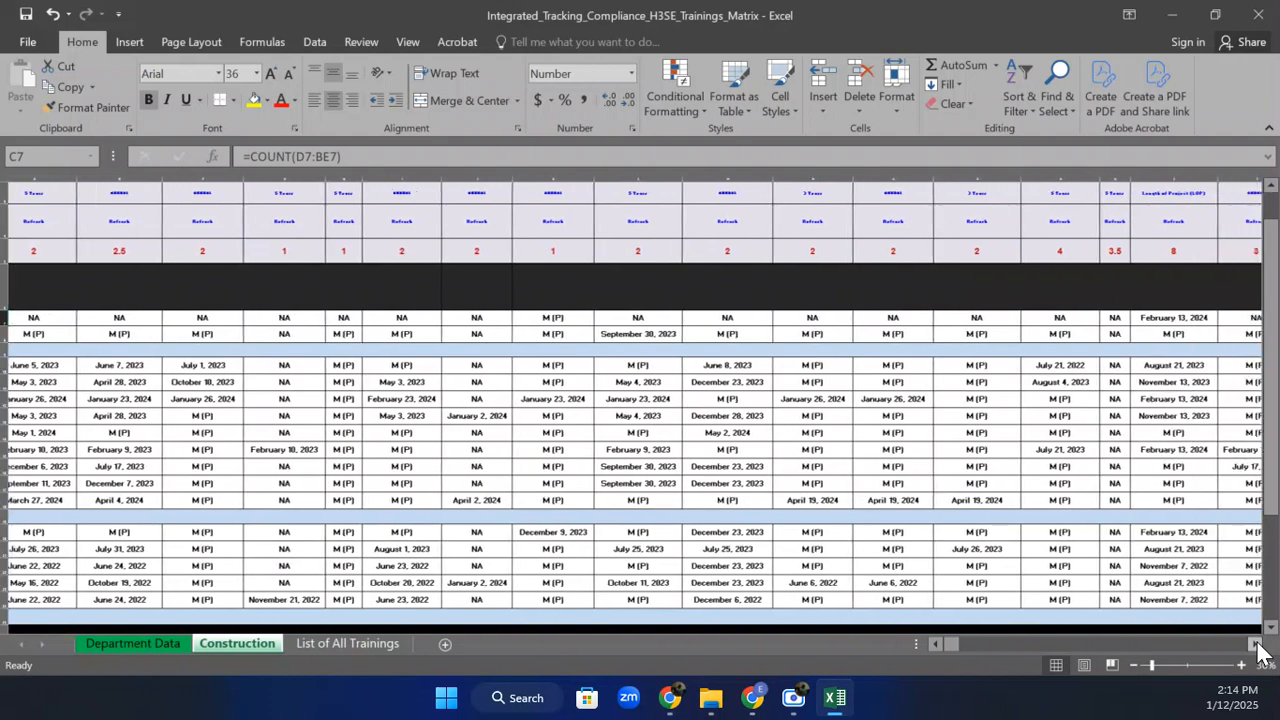
click(1255, 644)
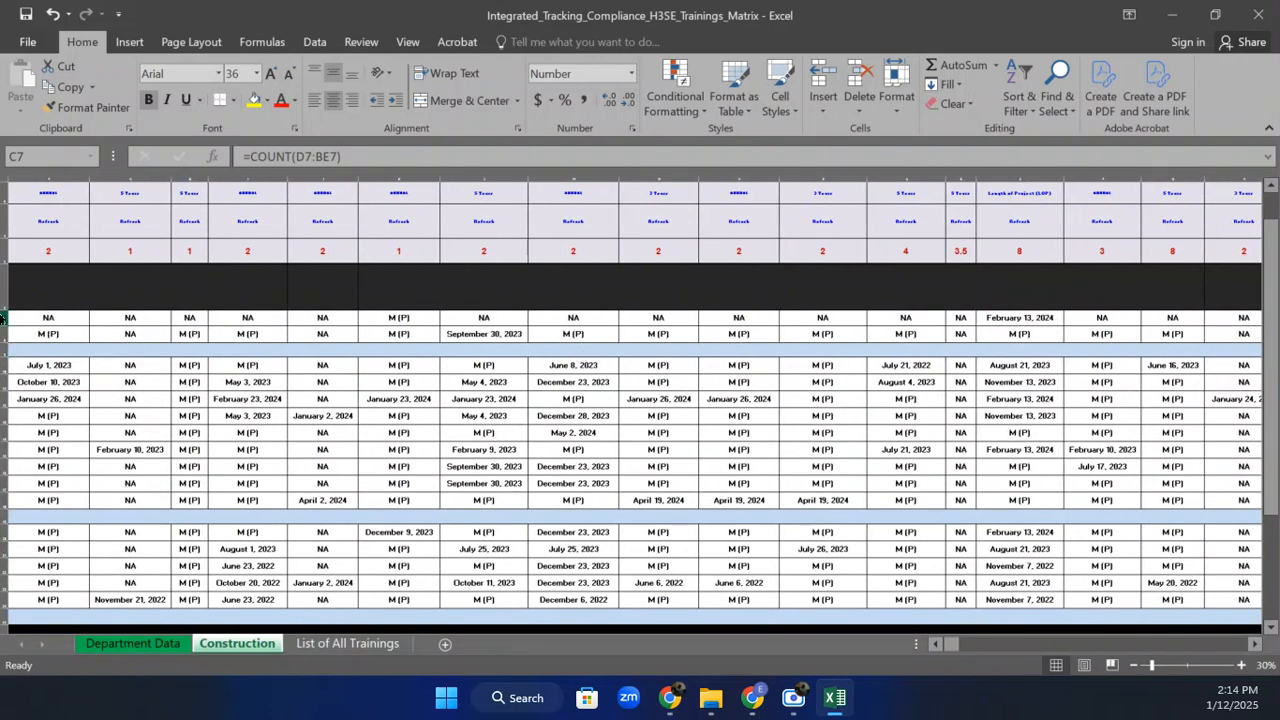
click(3, 317)
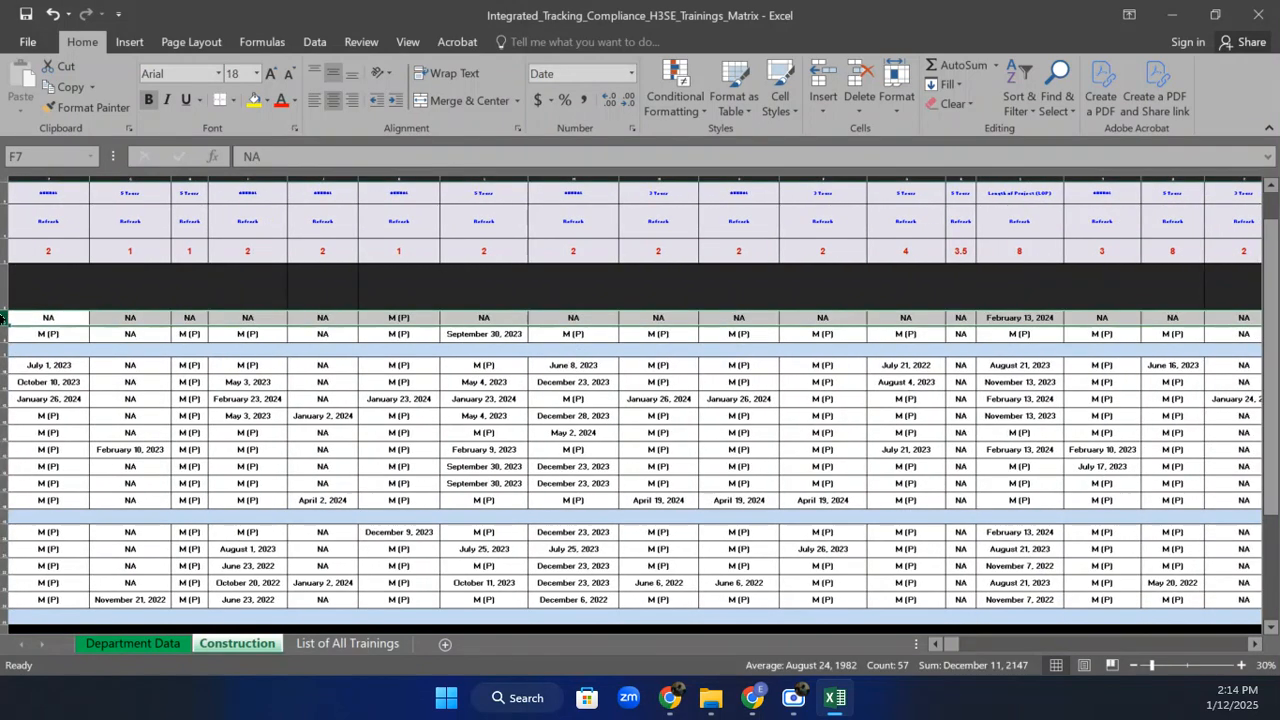
click(1255, 645)
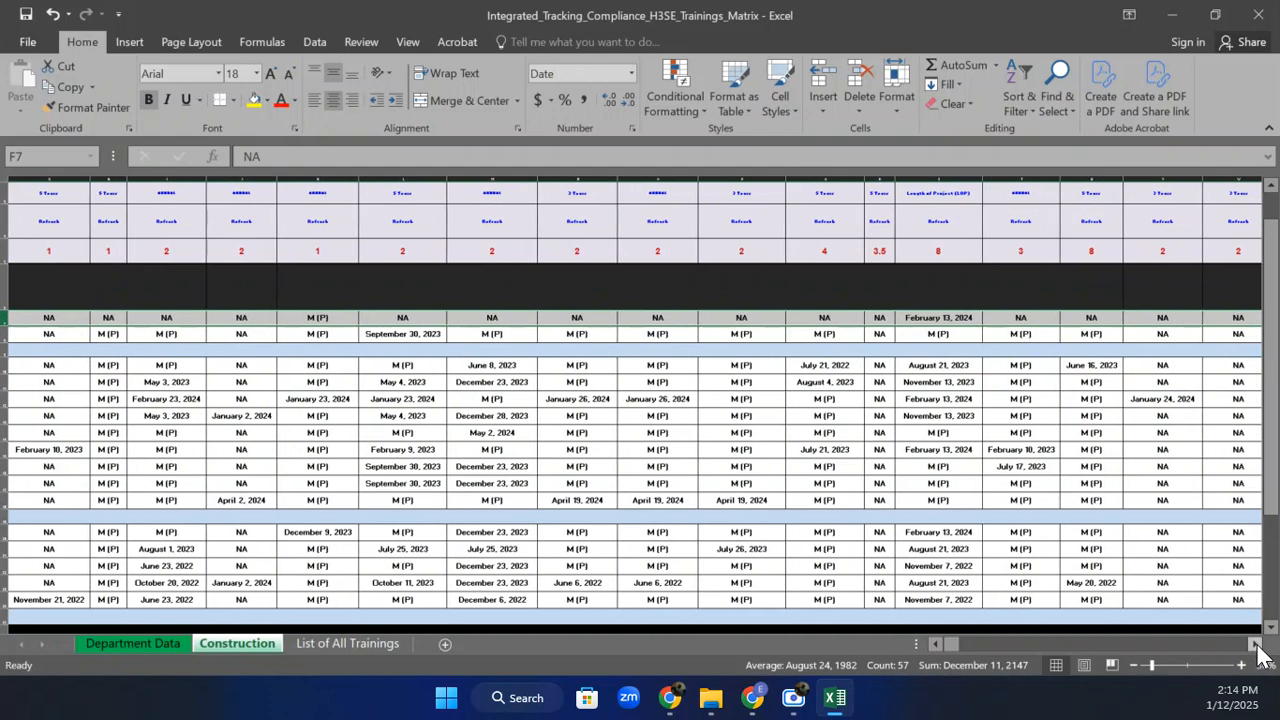
drag(1257, 648, 1257, 648)
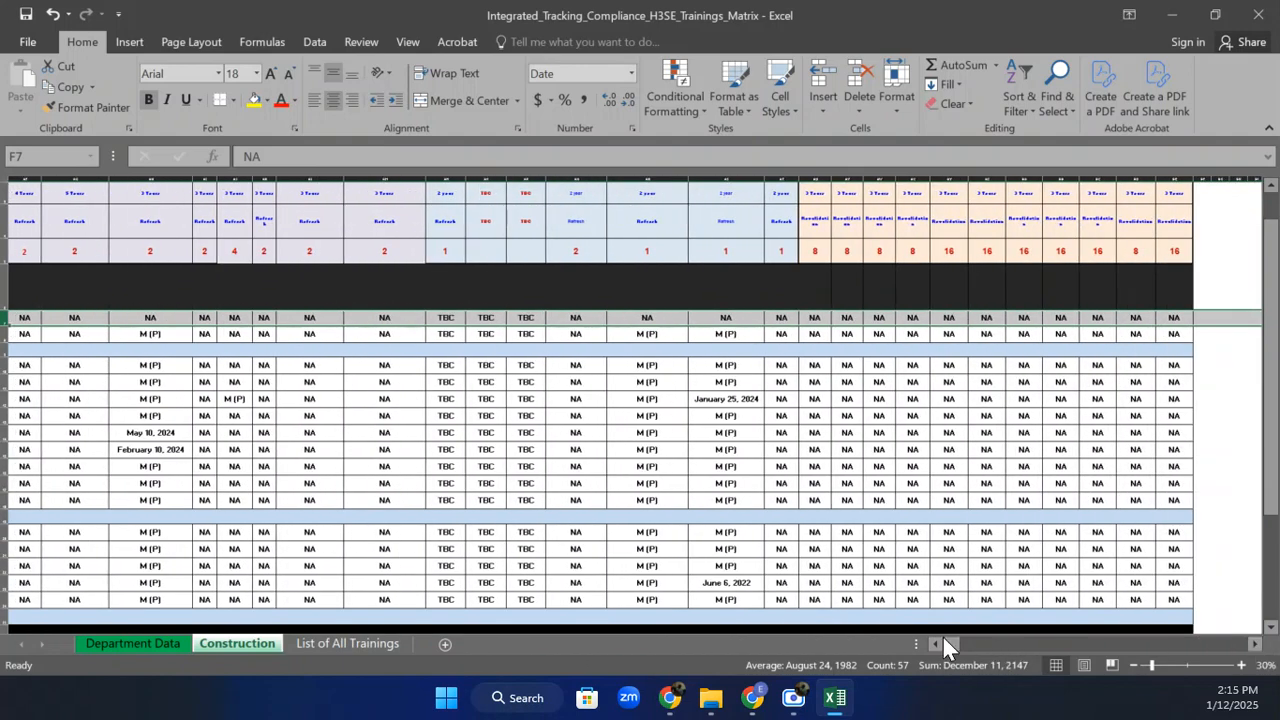
drag(944, 638, 950, 645)
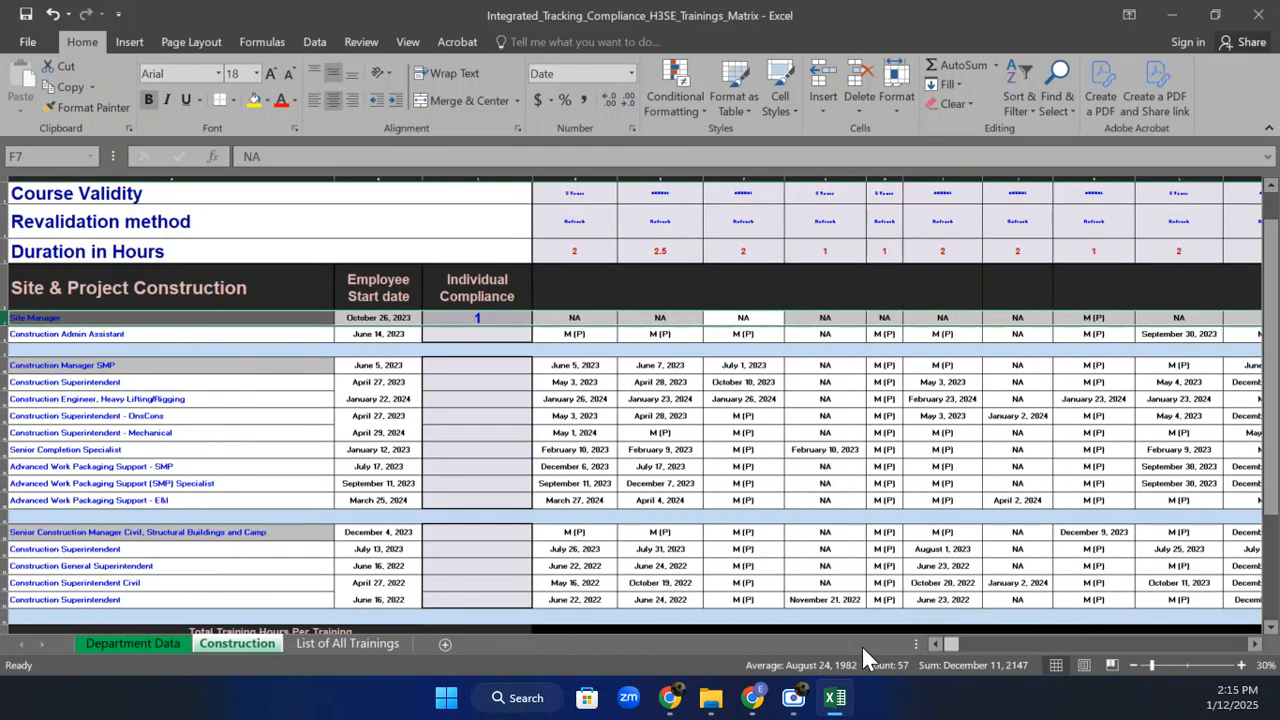
Copy the COUNT(D7:BE7) expression and append it as a divisor: /(COUNT(D7:BE7)+COUNT(D7:BE7).
click(486, 318)
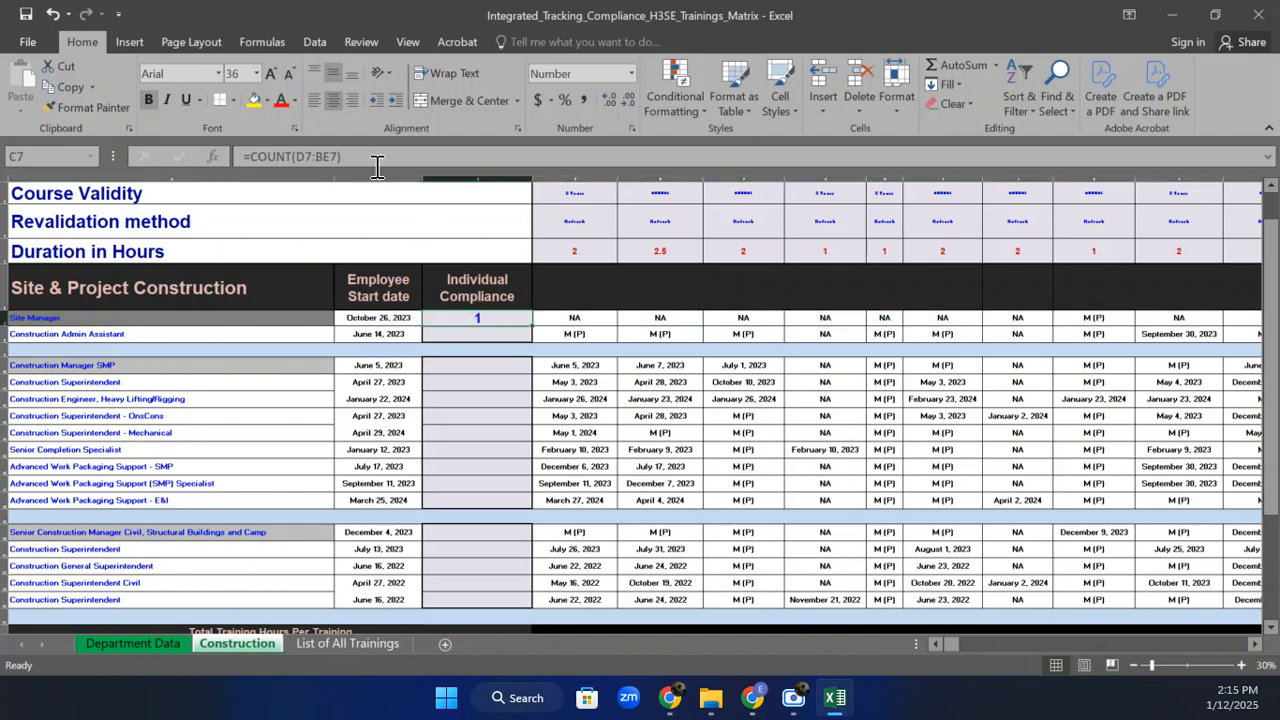
drag(342, 156, 253, 156)
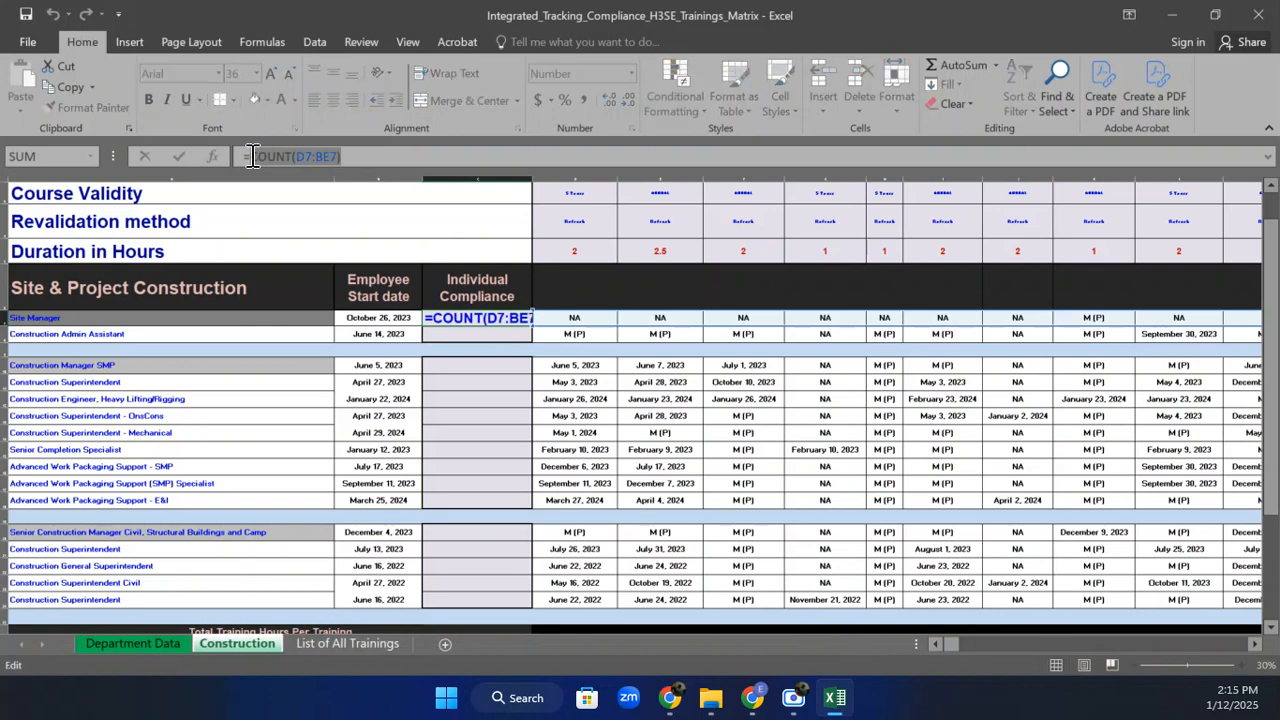
key(ctrl+c)
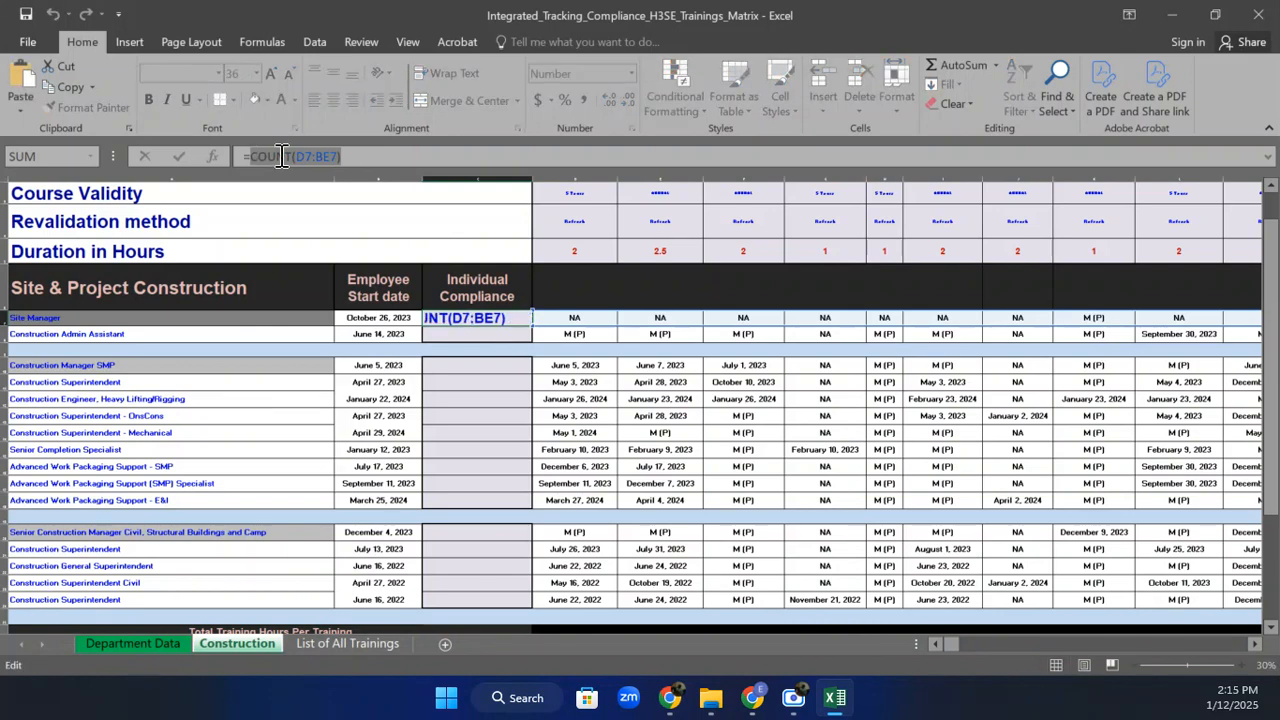
click(348, 156)
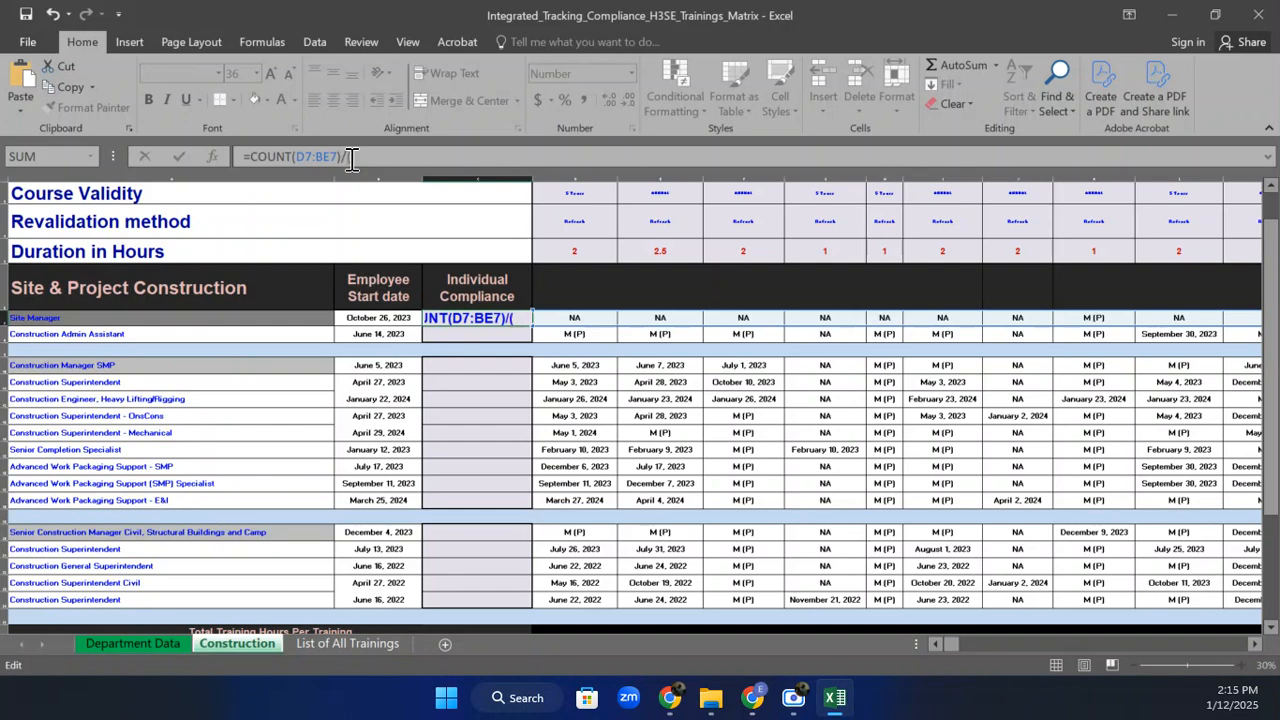
text(/()
key(ctrl+v)
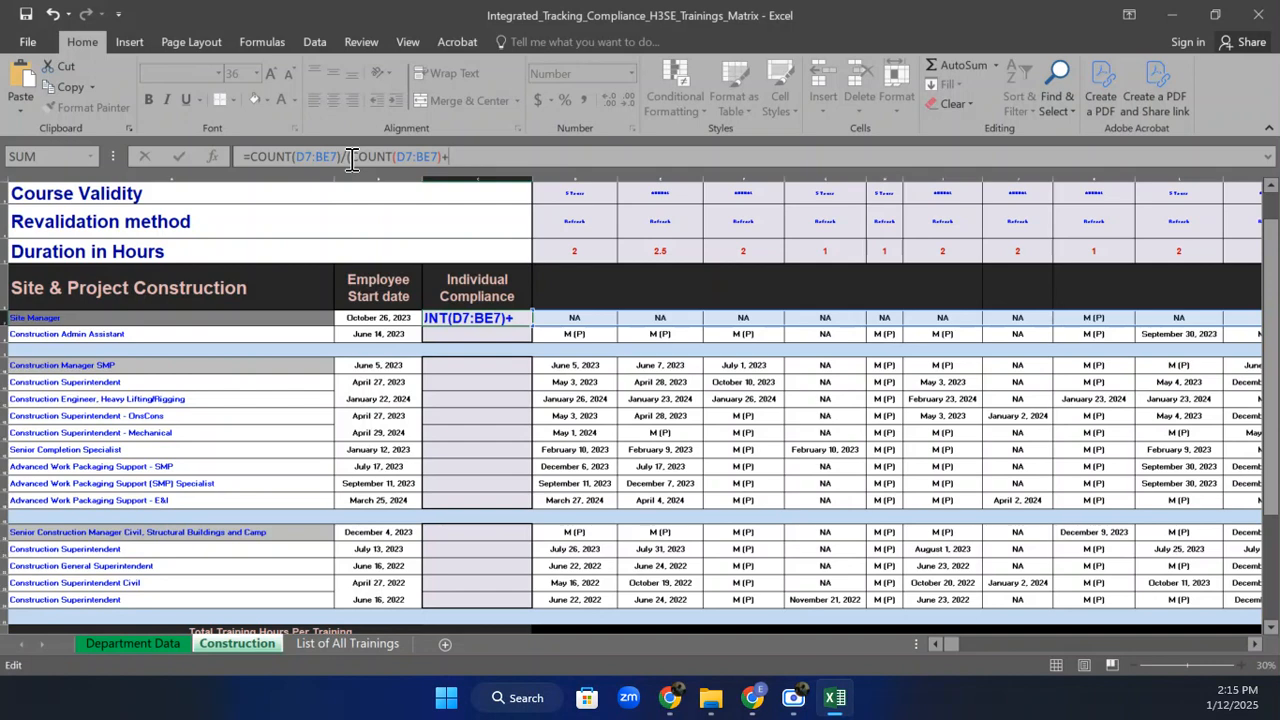
text(+)
key(ctrl+v)
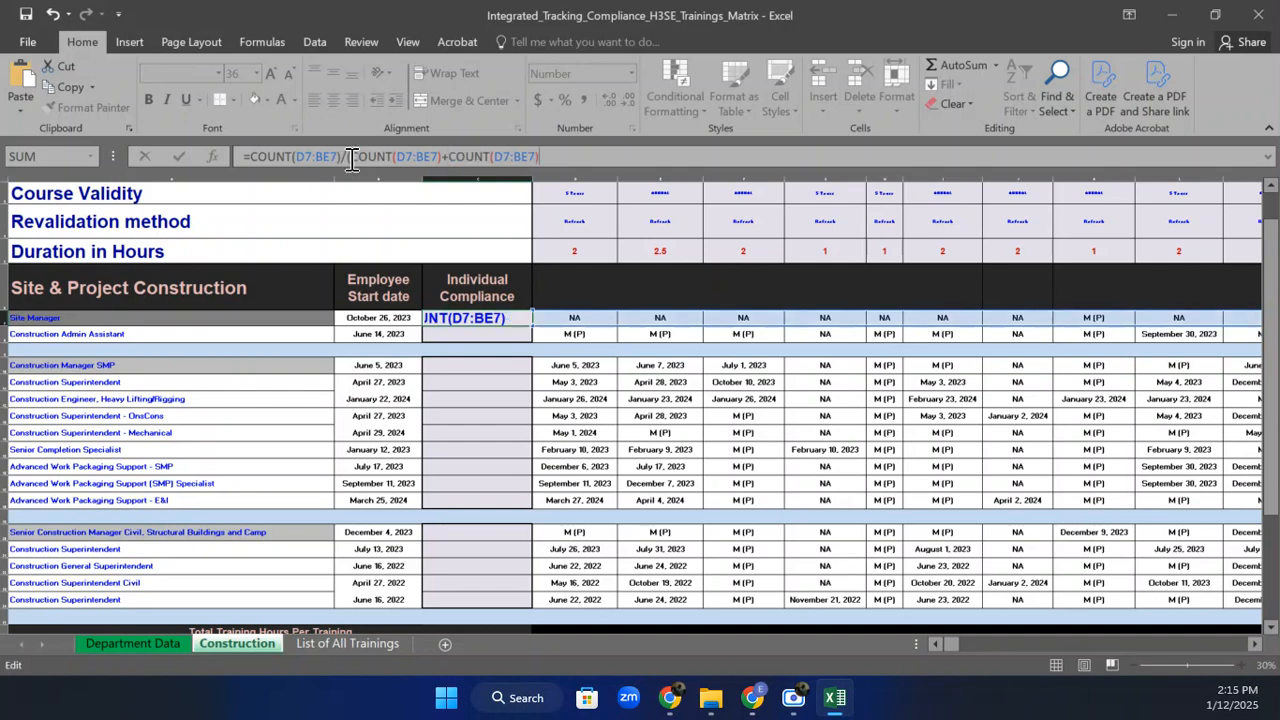
Turn the last term into COUNTIF(D7:BE7,"M (P)"), fix the parentheses and enter the formula.
click(489, 157)
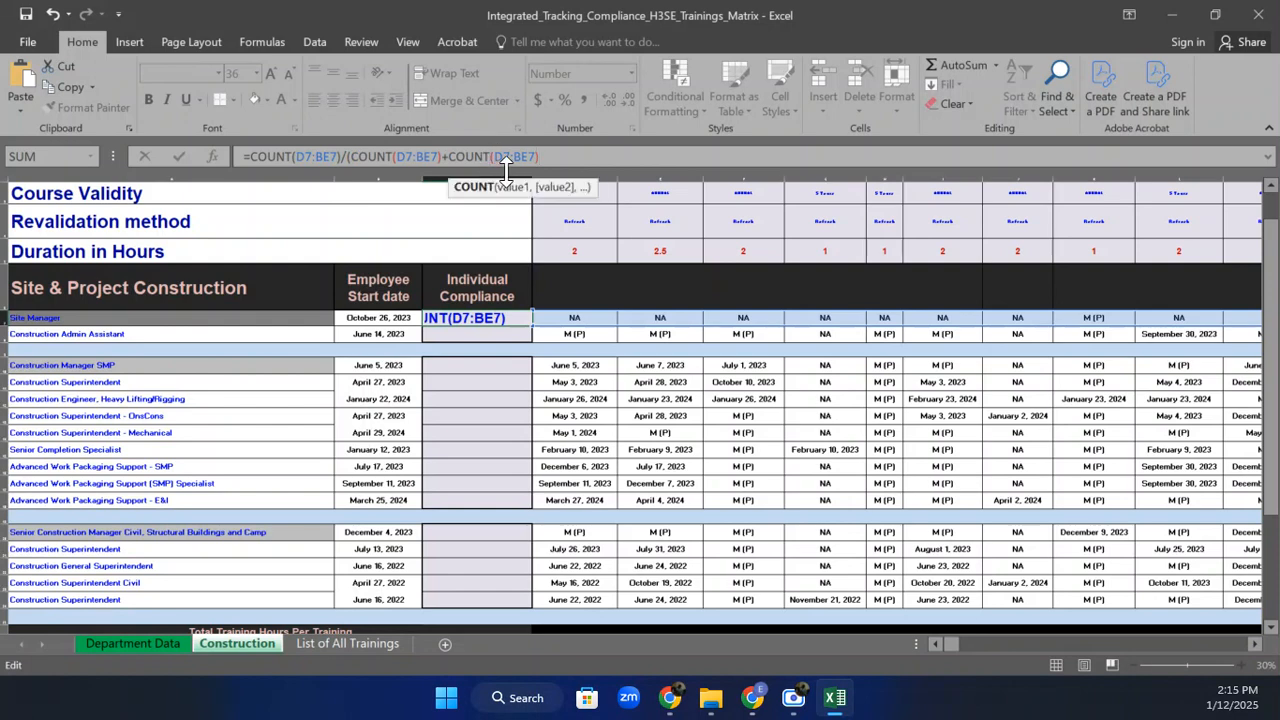
text(If)
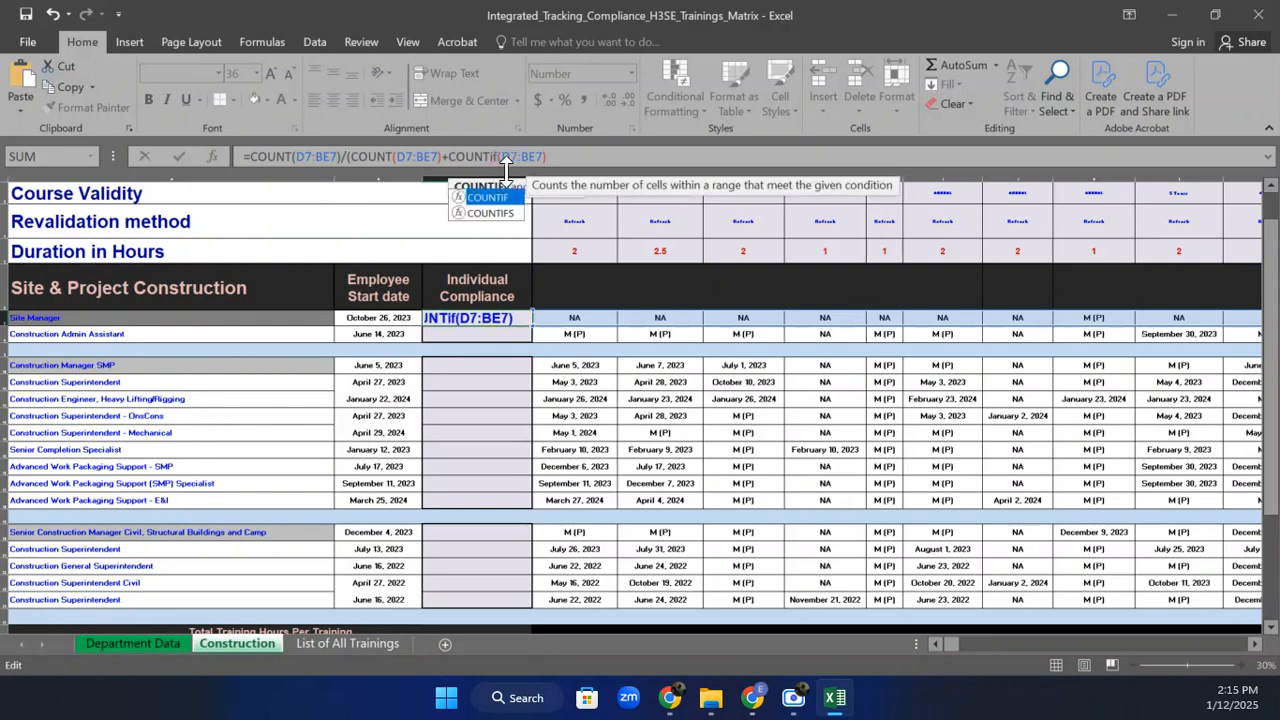
key(BackSpace)
key(BackSpace)
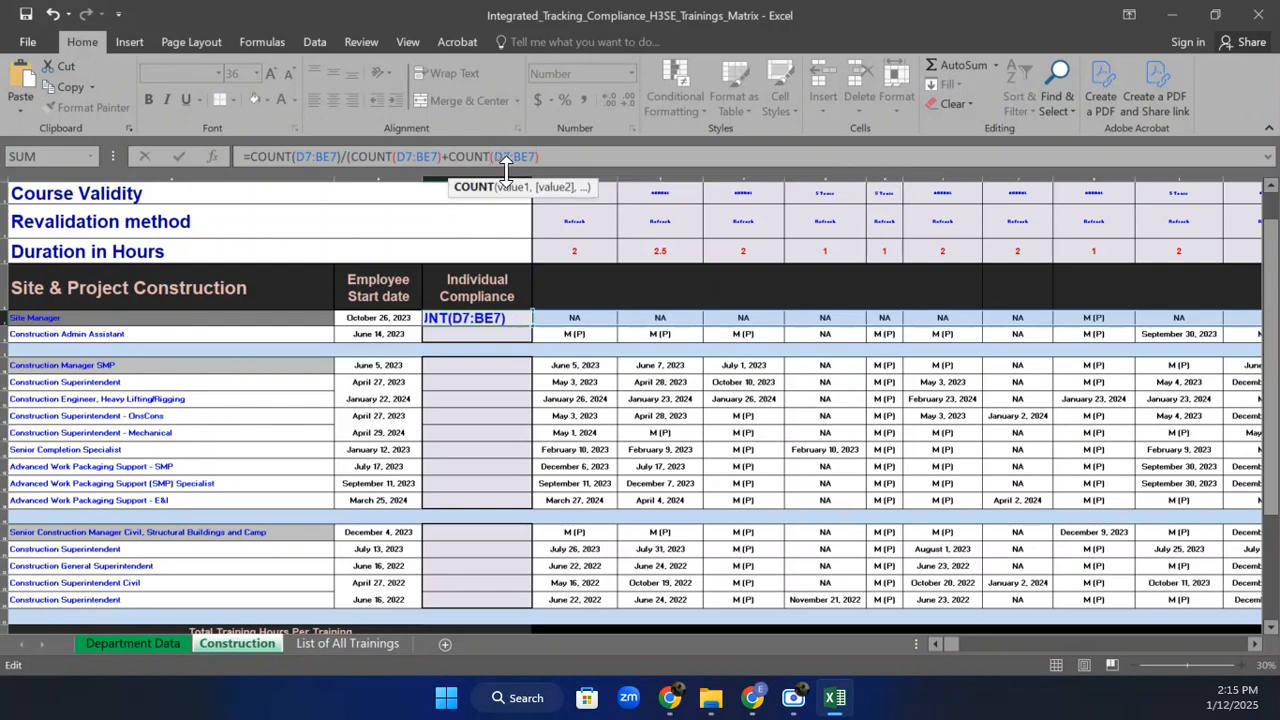
text(IF)
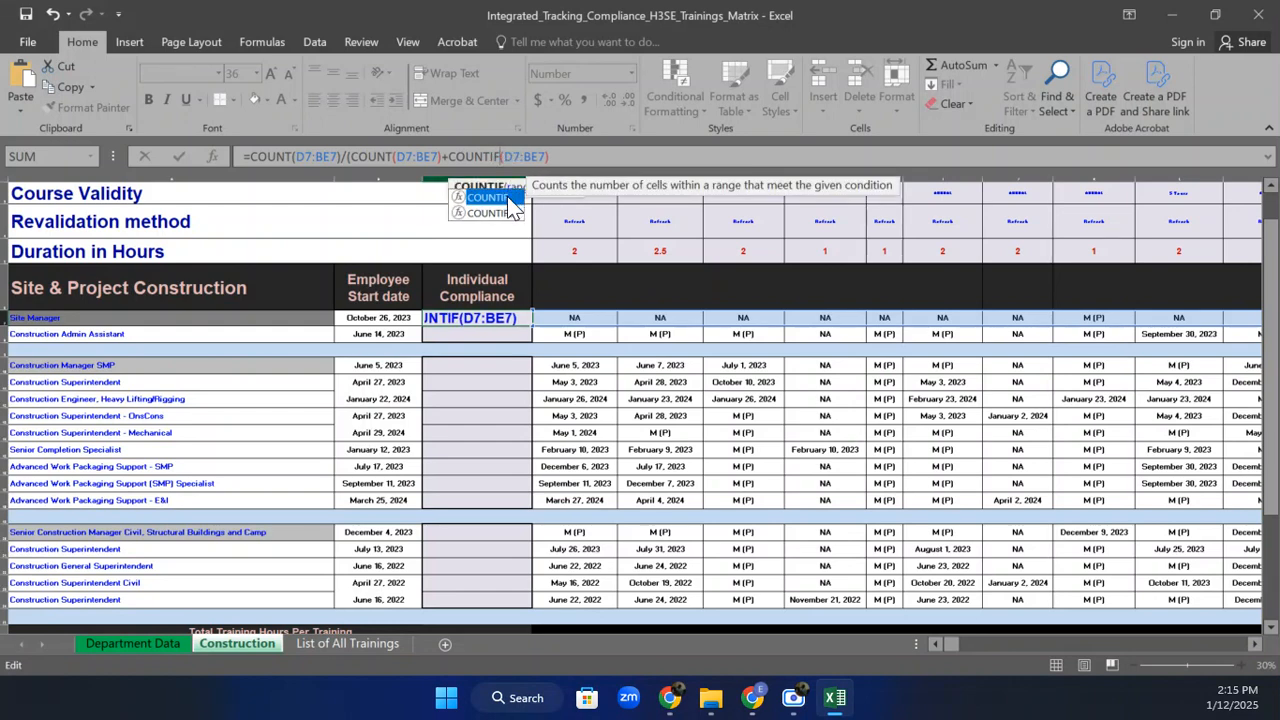
double_click(507, 197)
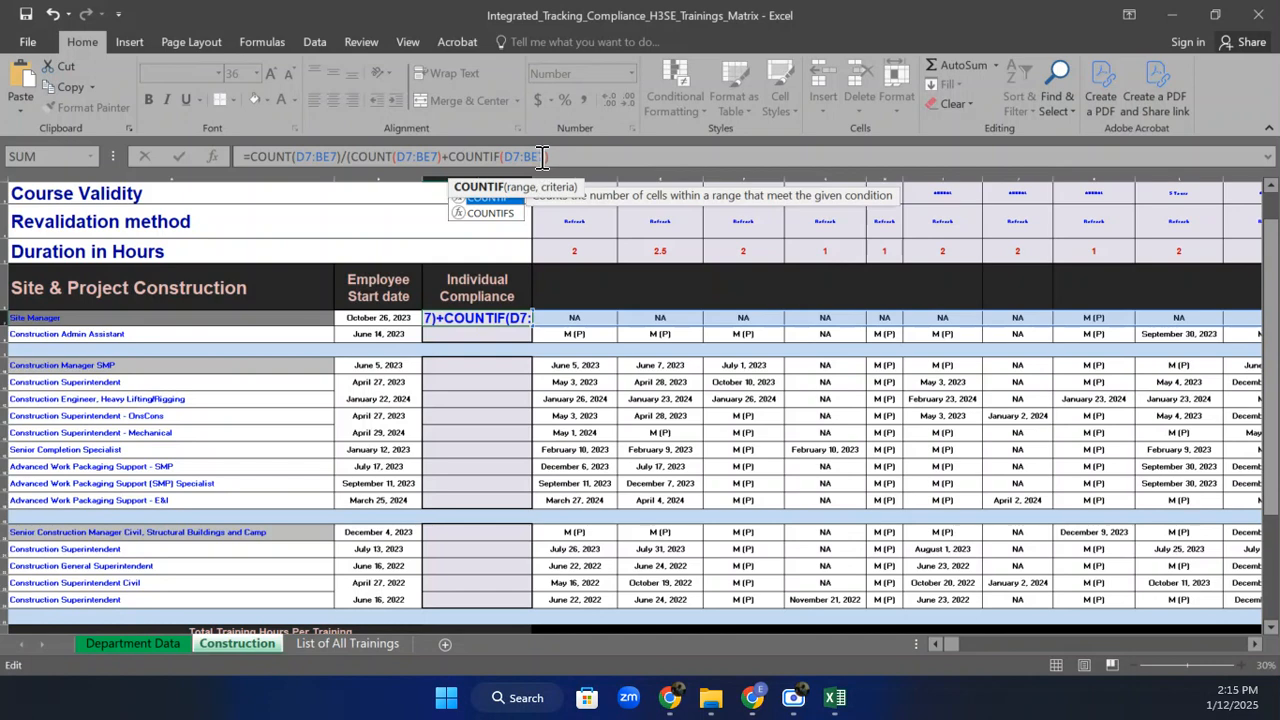
click(545, 157)
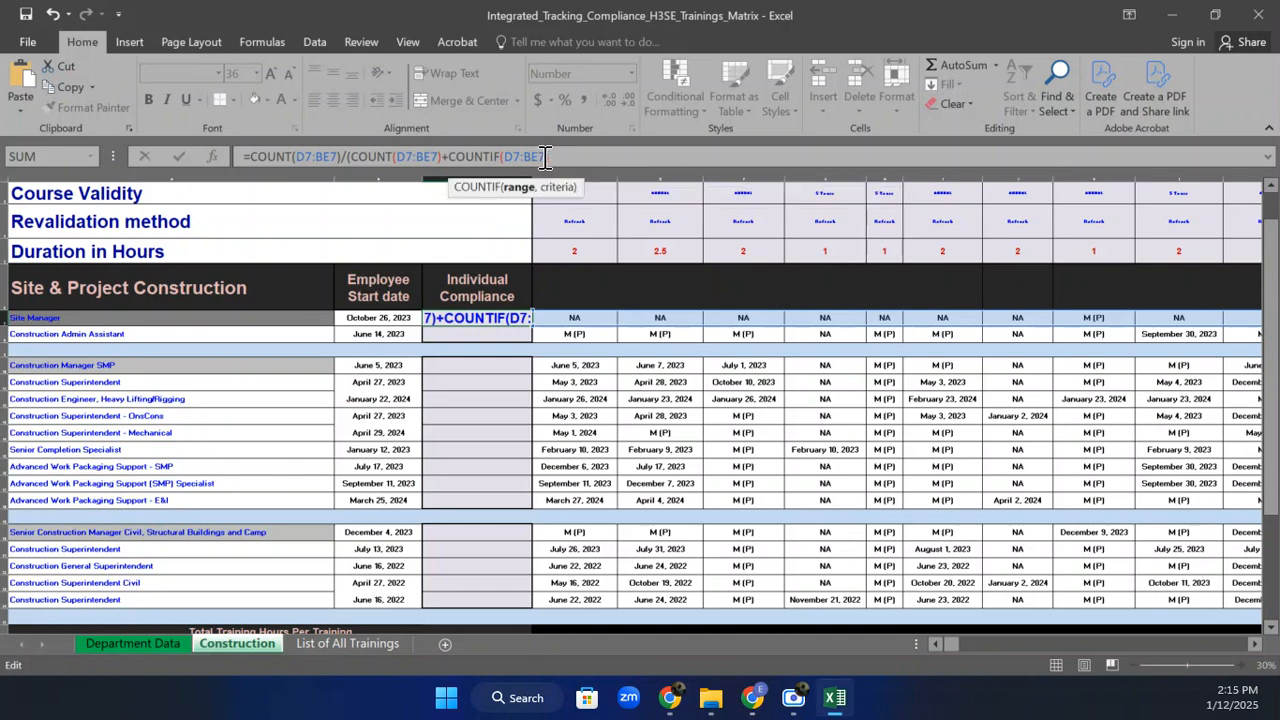
text(,")
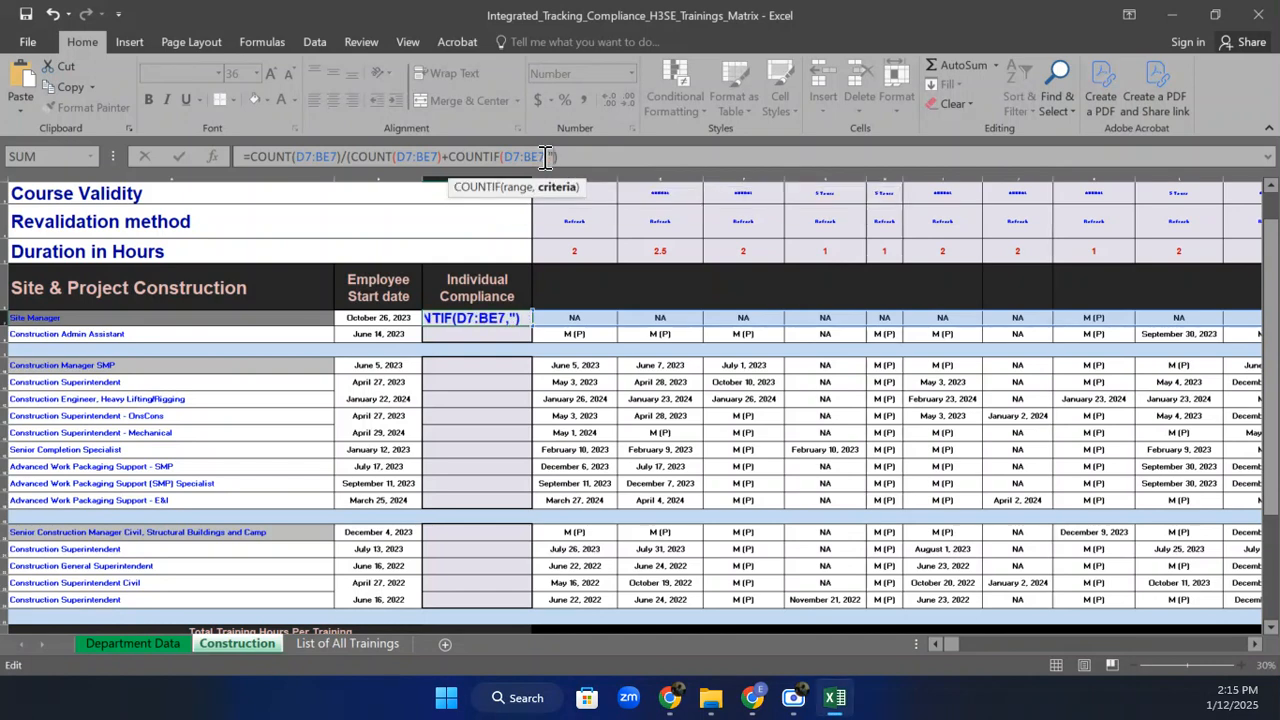
text(M (P)")
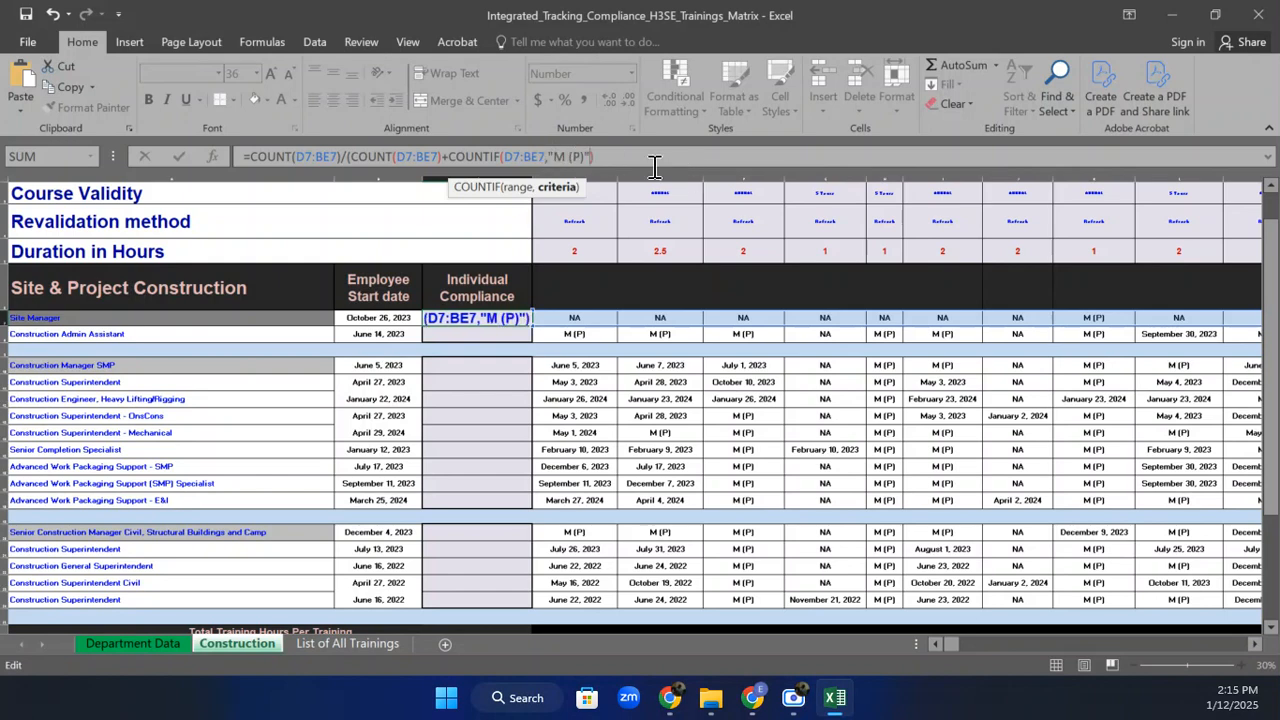
key(Right)
text())
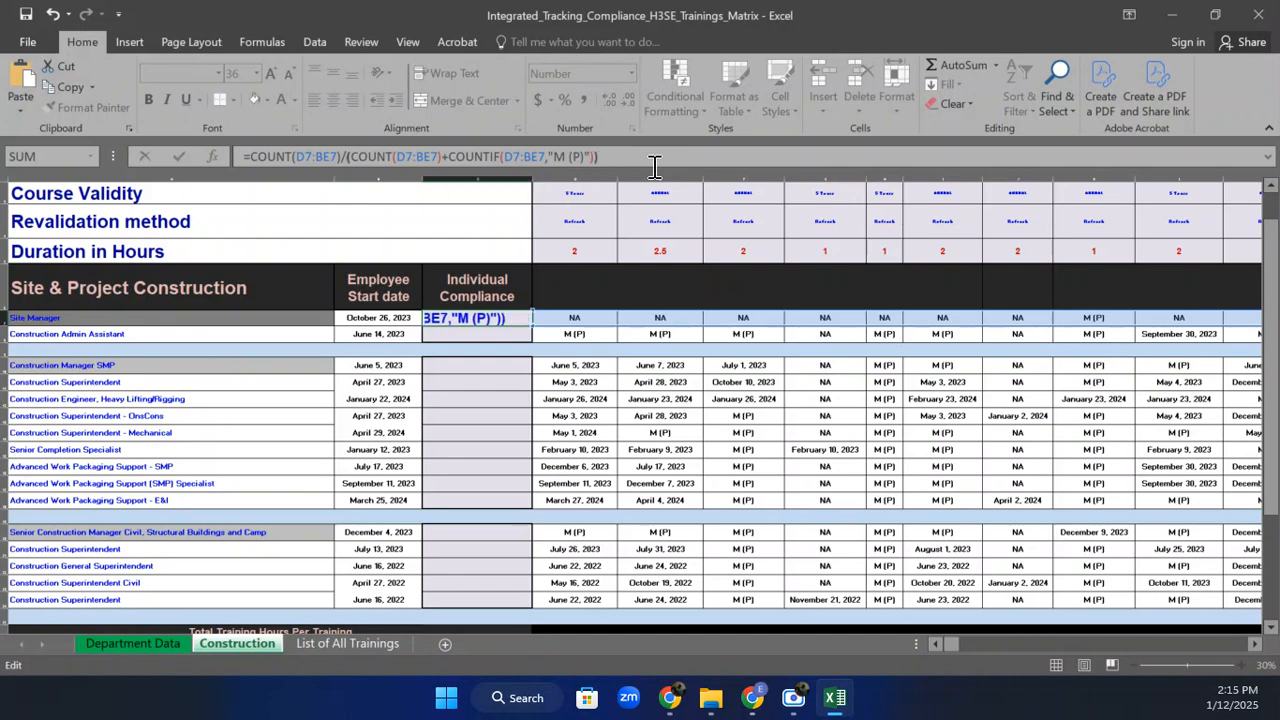
click(349, 160)
text(()
drag(503, 157, 562, 158)
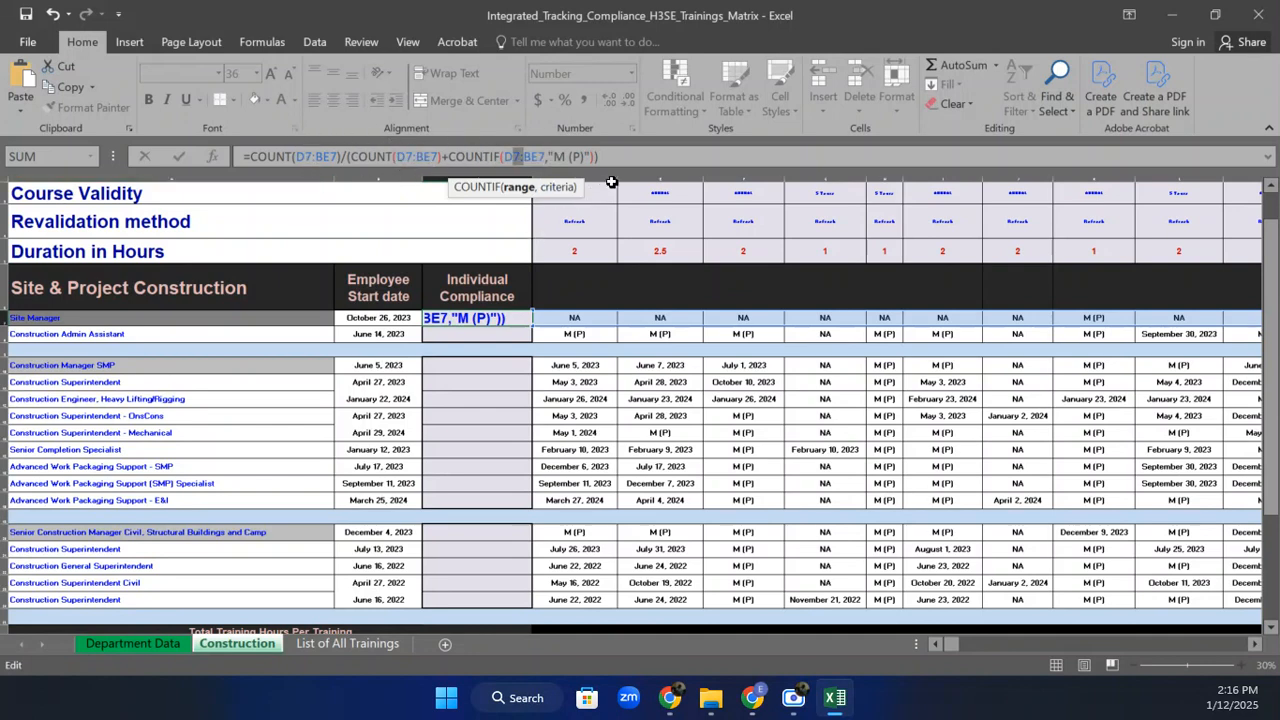
click(647, 155)
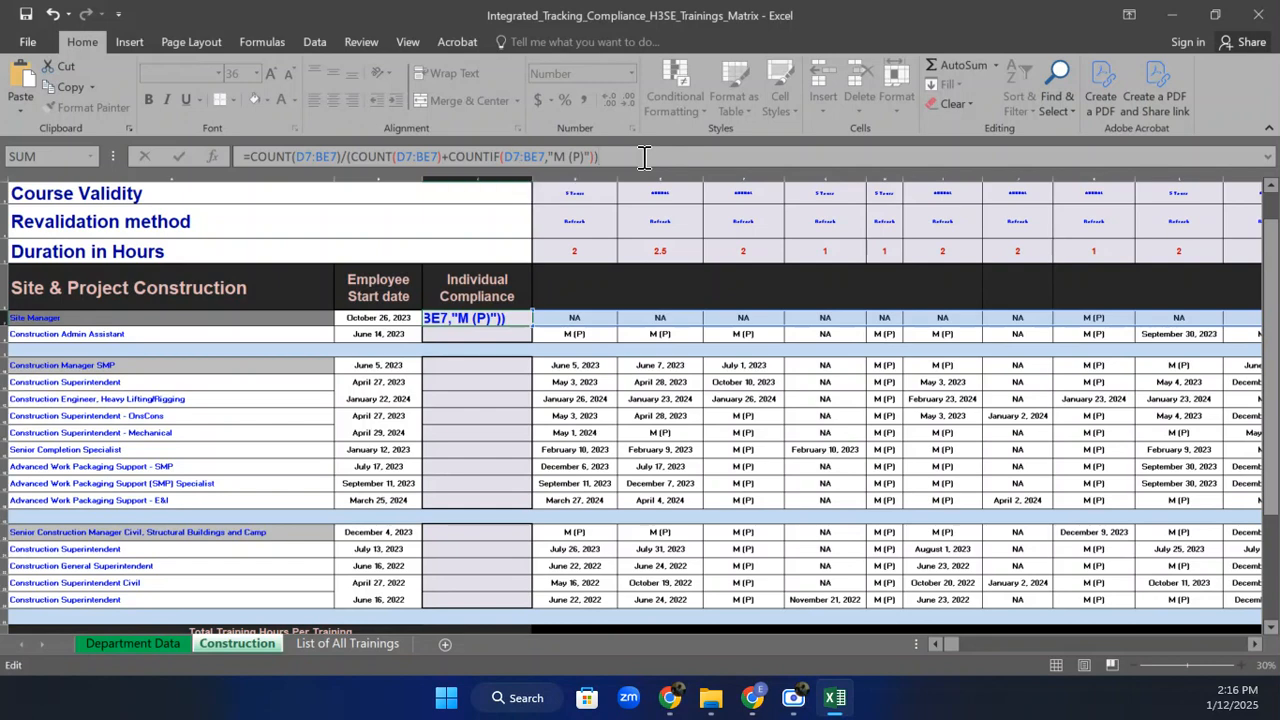
key(Return)
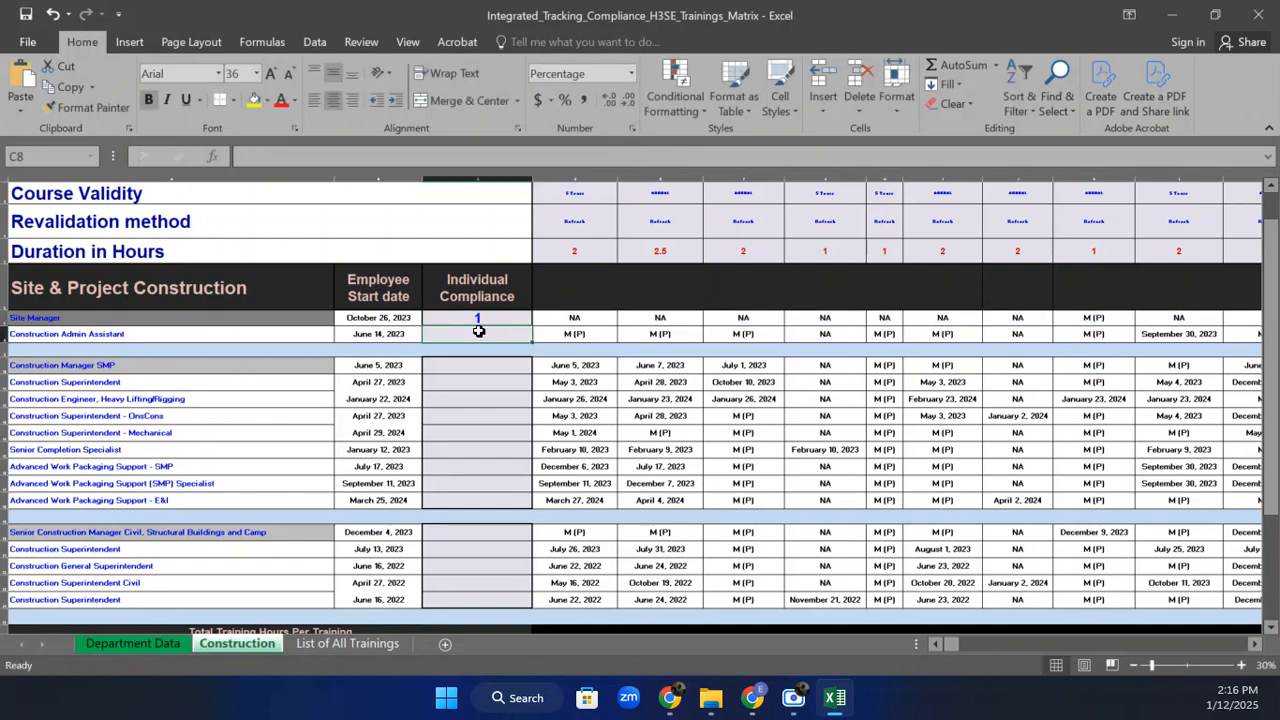
Format C7 as a percentage with no decimal places, so the Site Manager's compliance reads 50%.
click(491, 316)
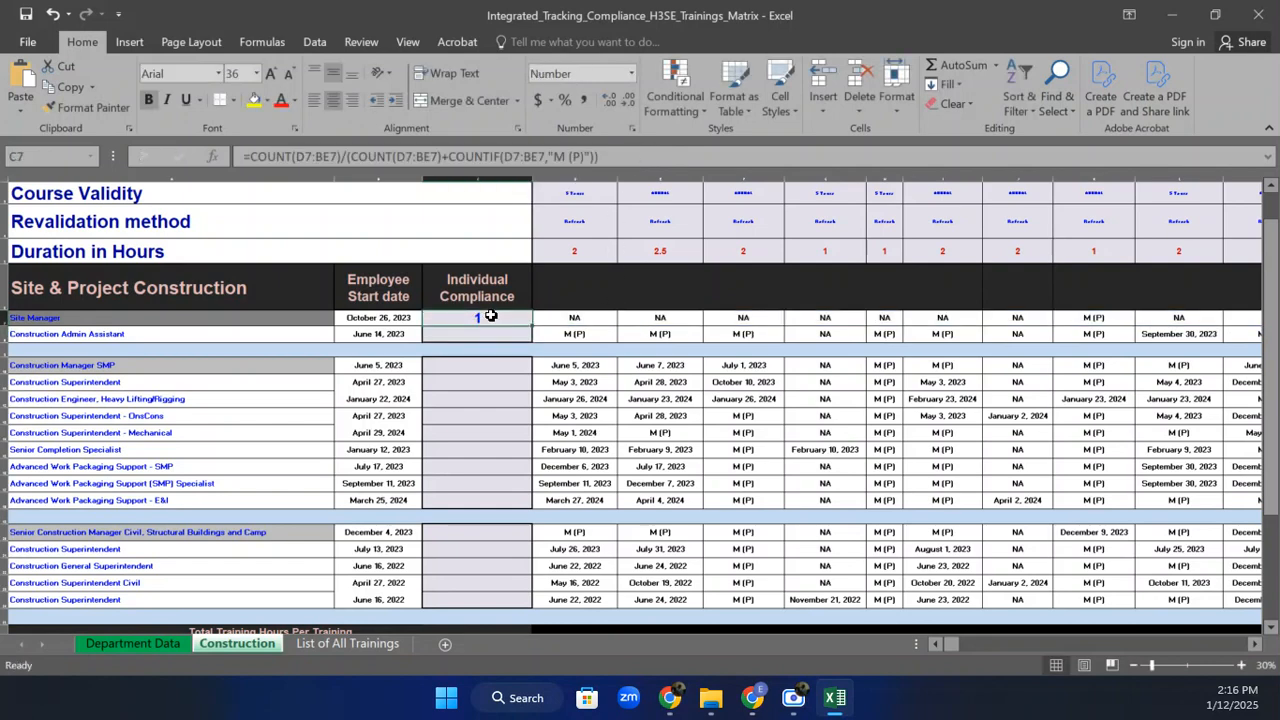
click(627, 79)
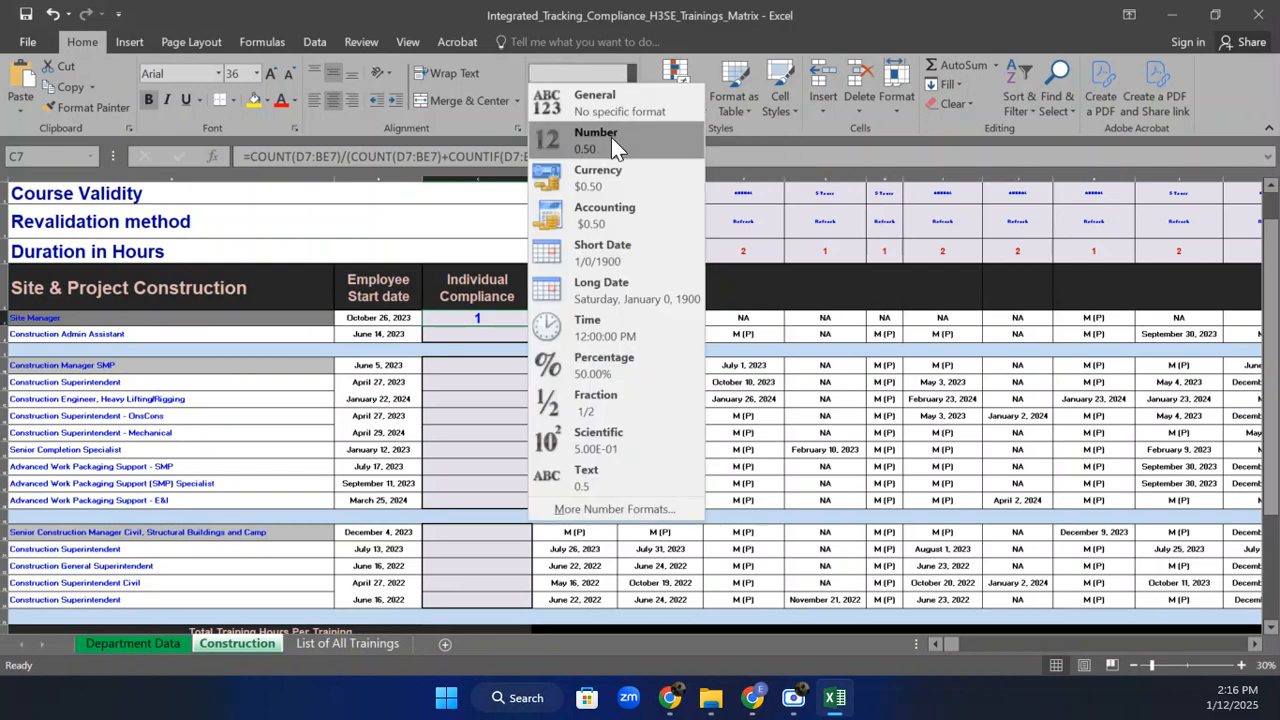
click(613, 368)
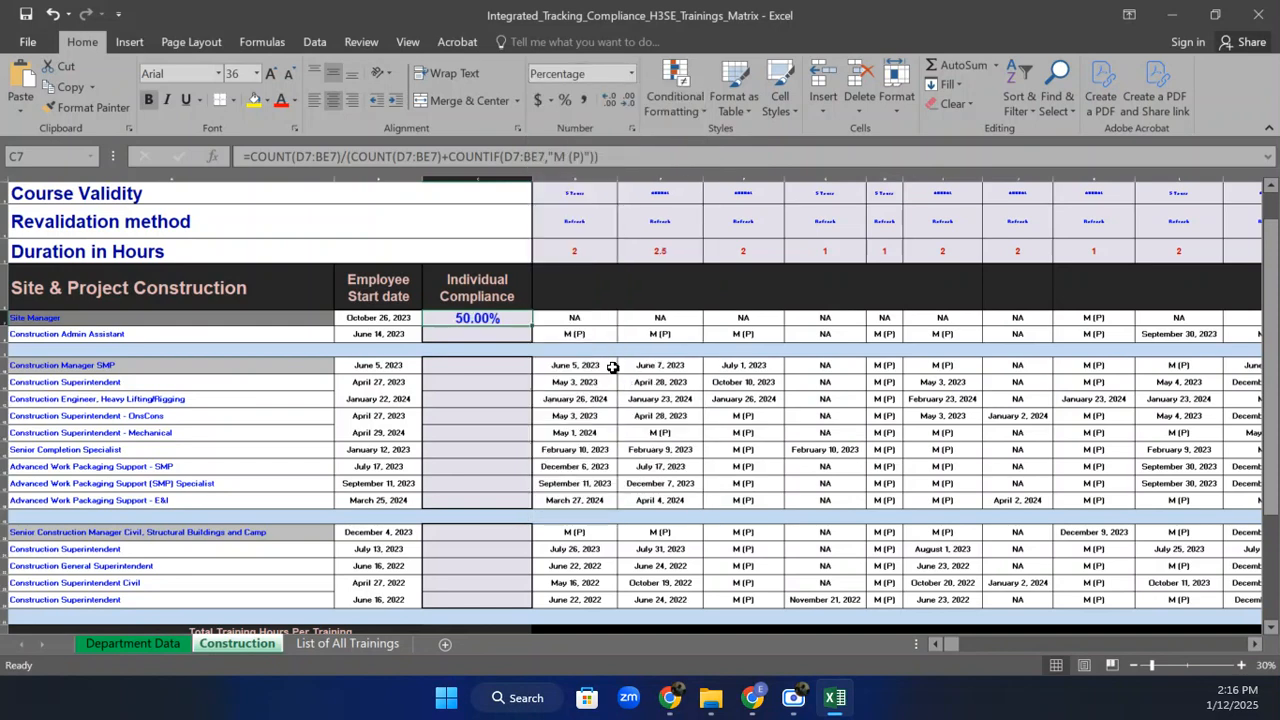
click(630, 95)
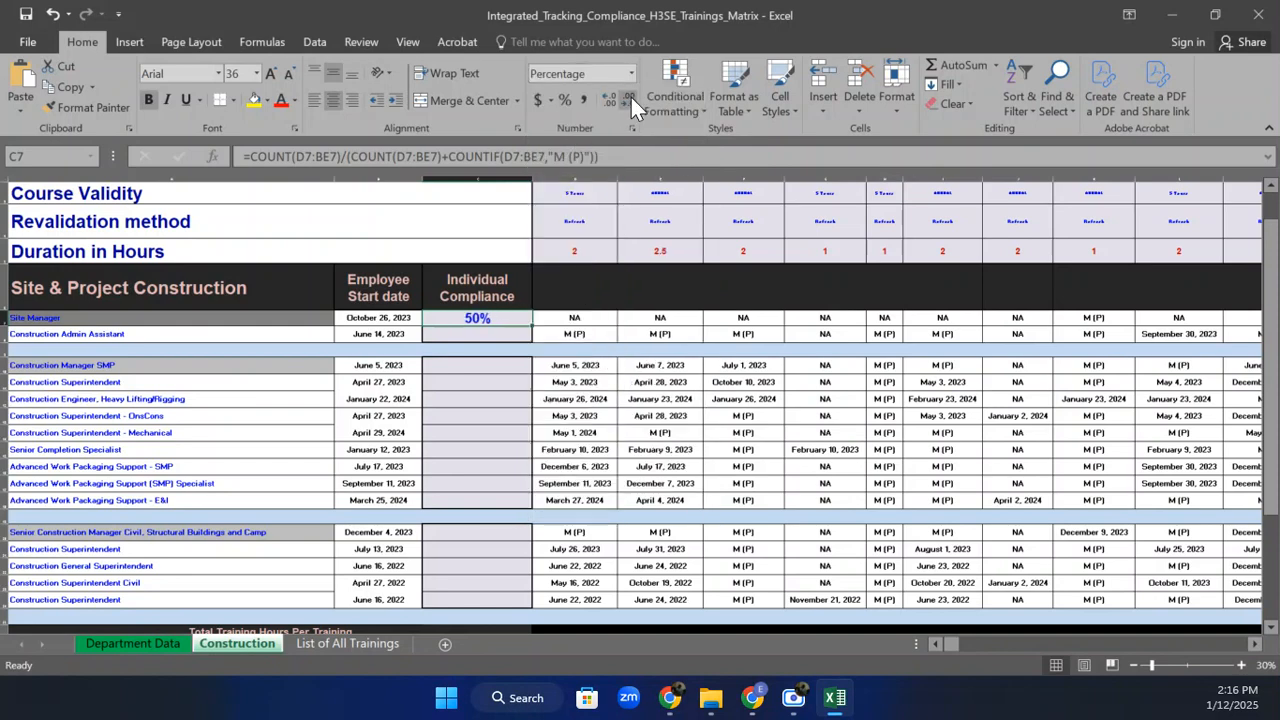
click(1092, 317)
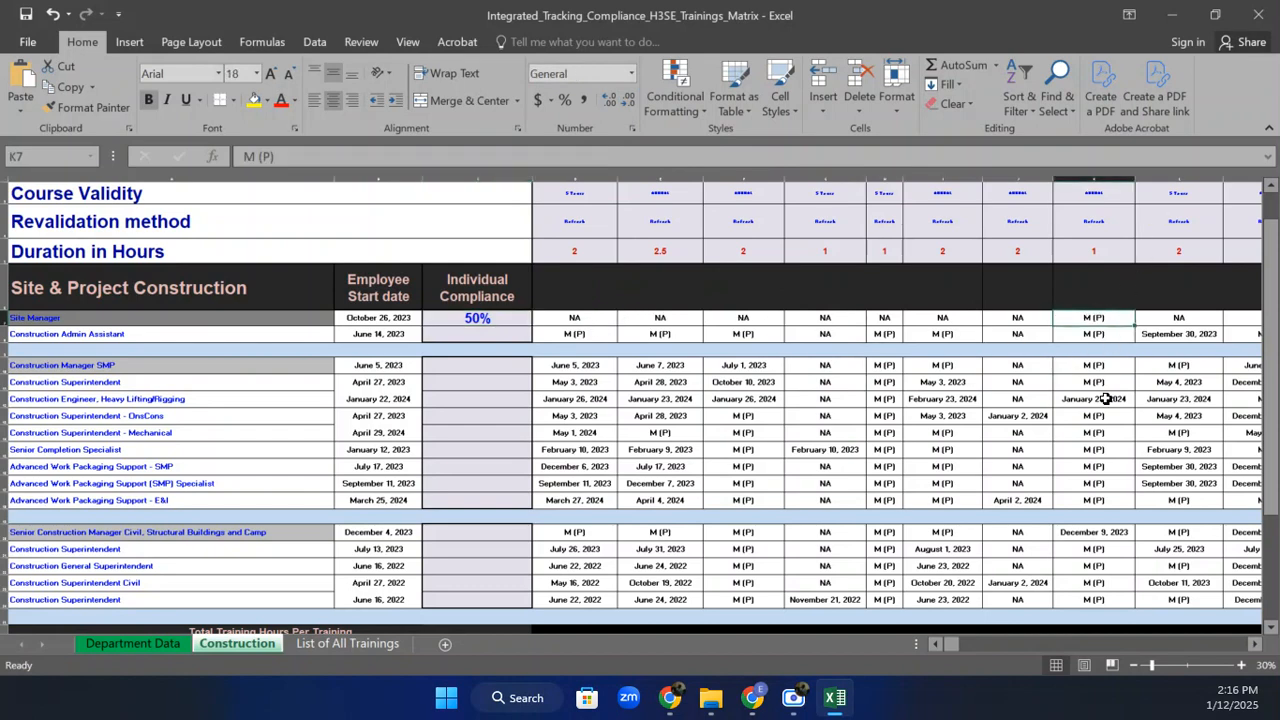
click(1256, 644)
drag(1257, 651, 1257, 651)
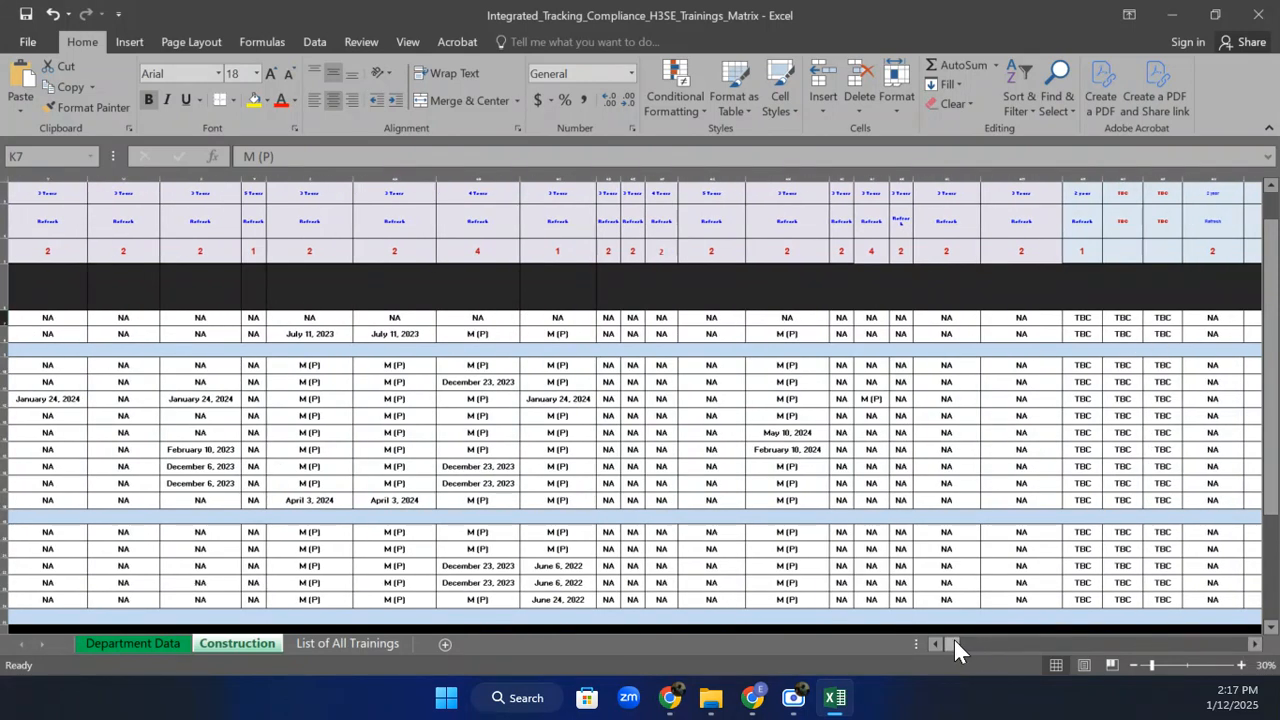
drag(953, 641, 921, 643)
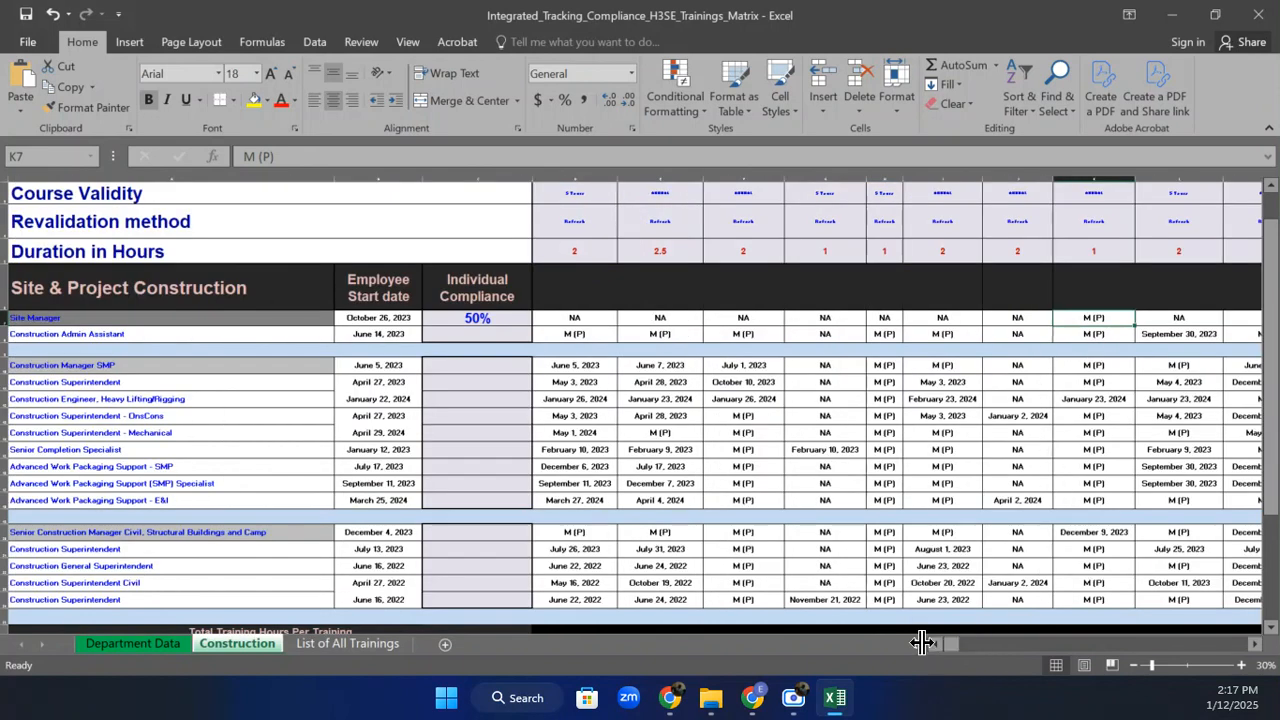
Fill C7's compliance formula down column C to every employee row.
click(494, 306)
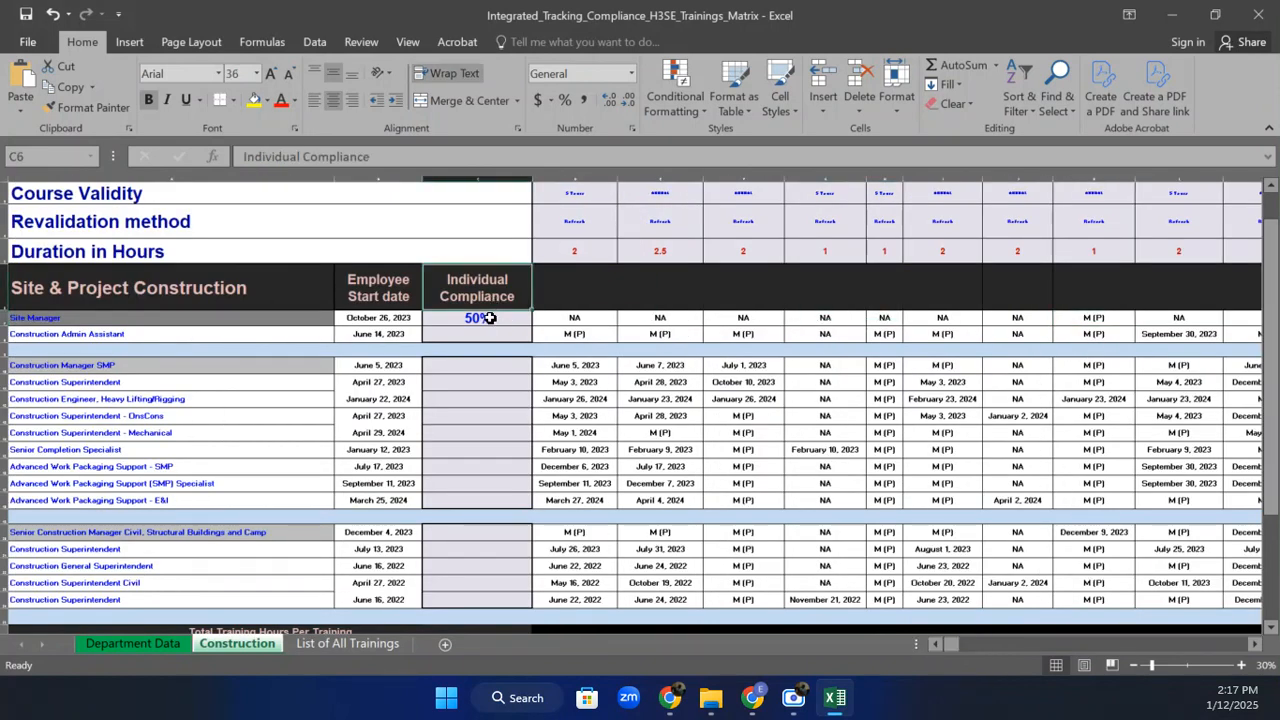
click(495, 317)
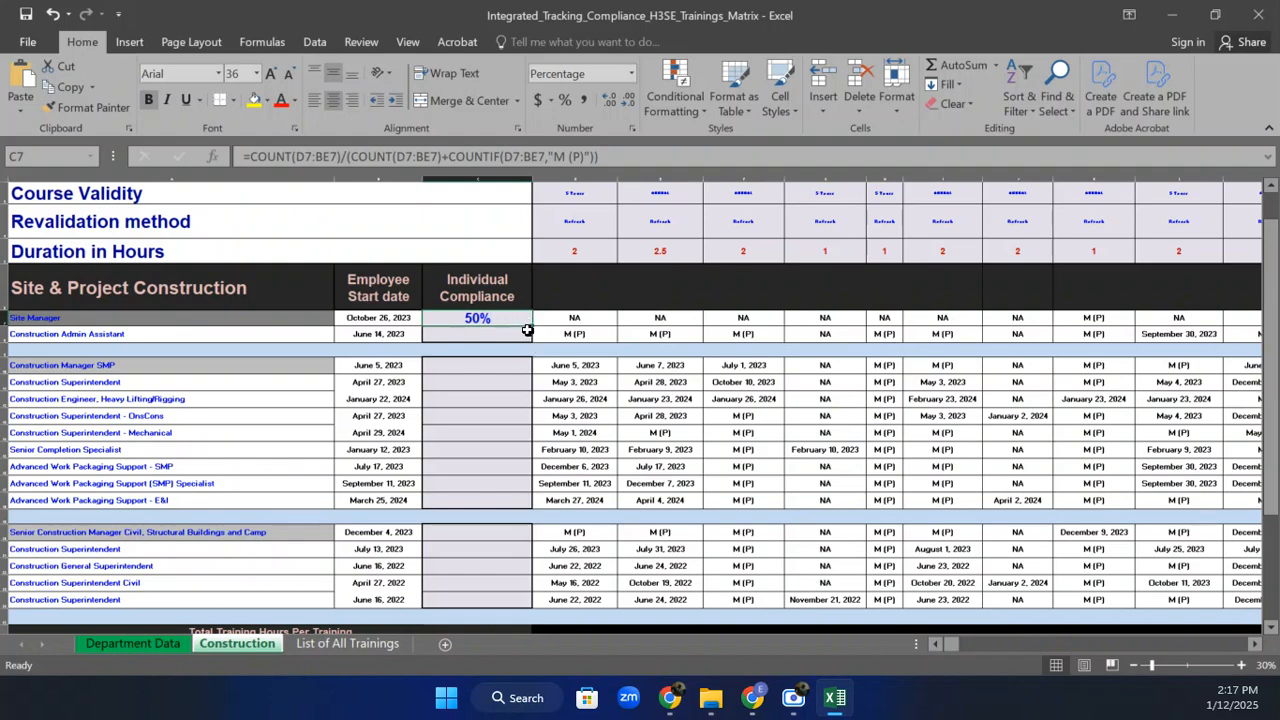
drag(532, 326, 523, 418)
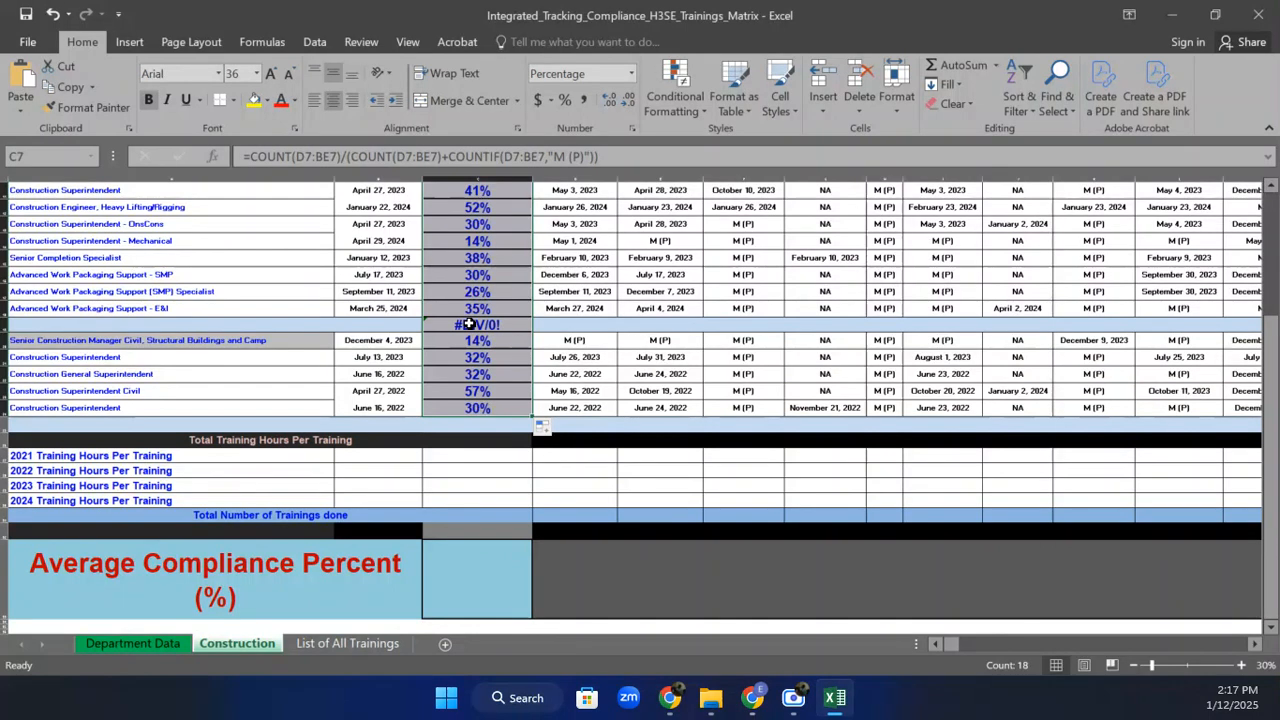
drag(1275, 414, 1278, 314)
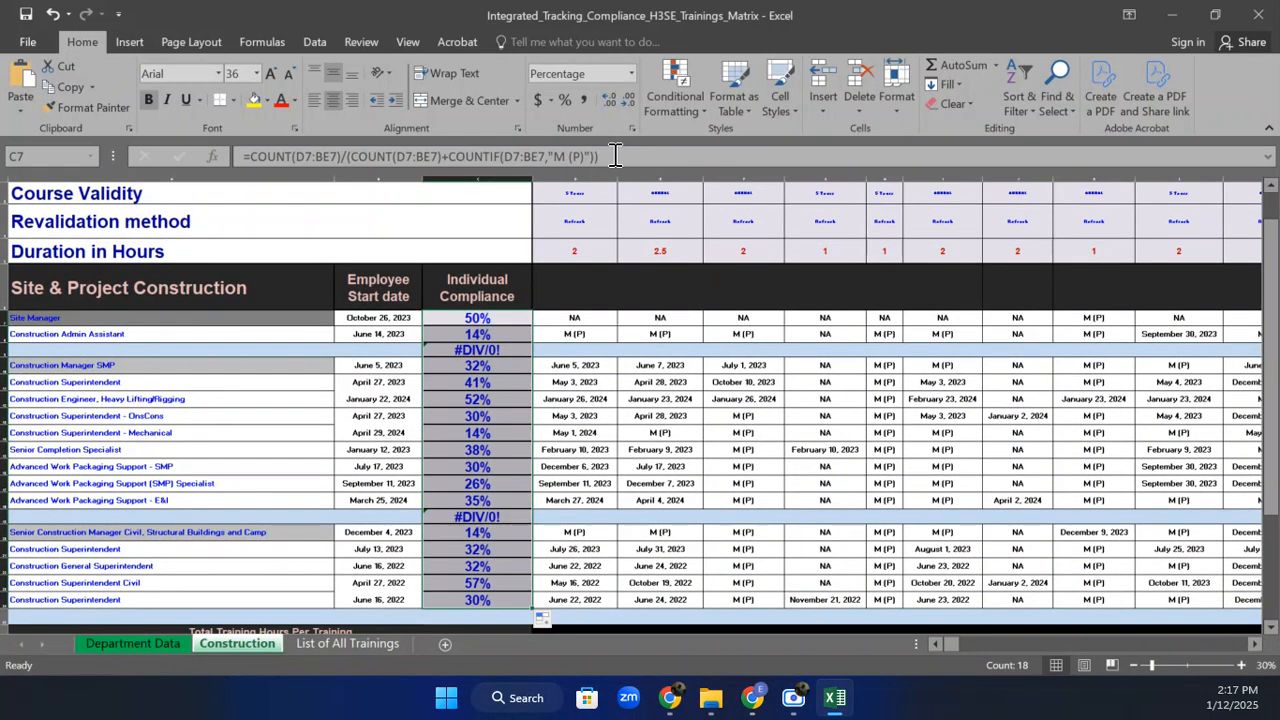
drag(615, 156, 249, 160)
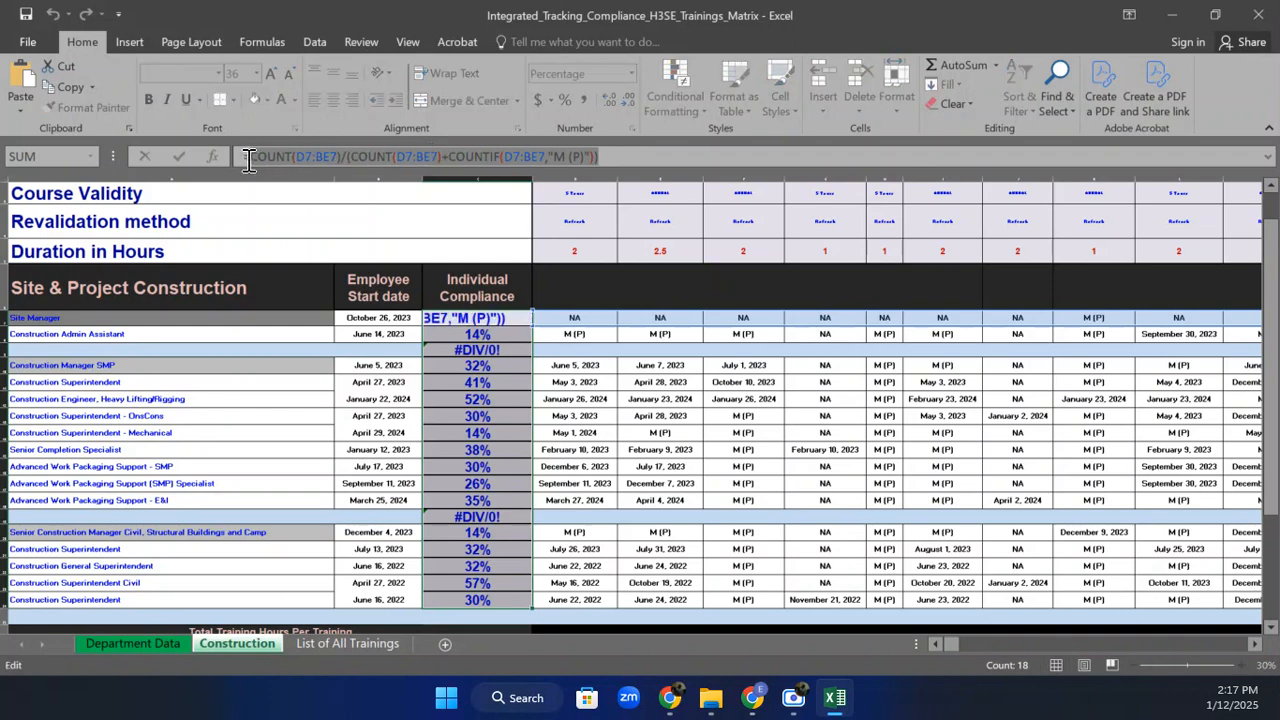
Wrap C7's compliance formula in IFERROR(...,"") and refill it down column C.
click(253, 161)
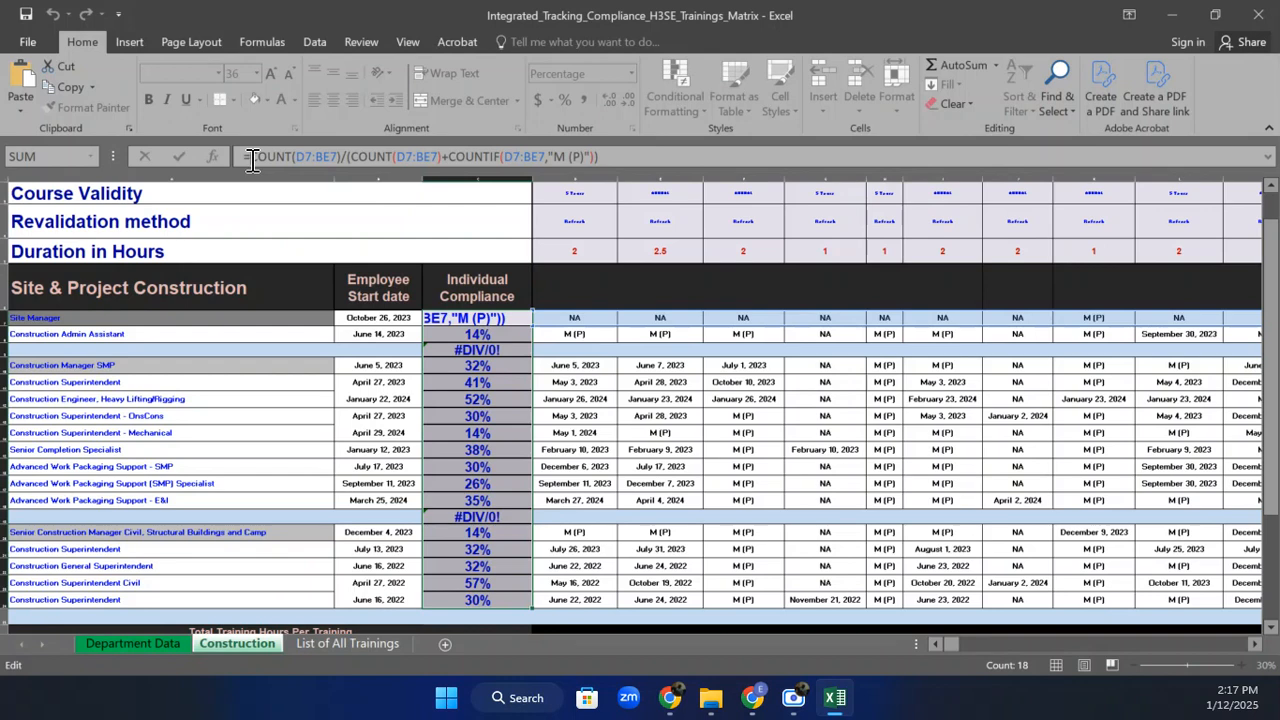
text(I)
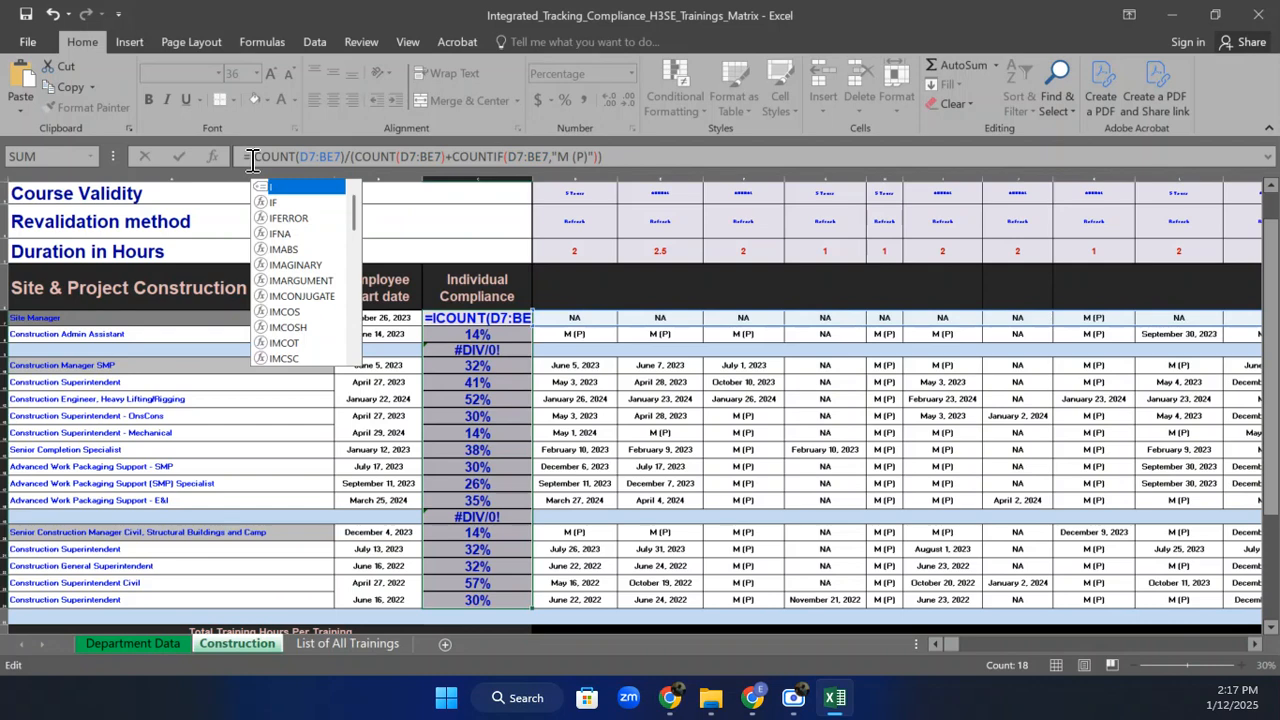
click(307, 229)
double_click(304, 219)
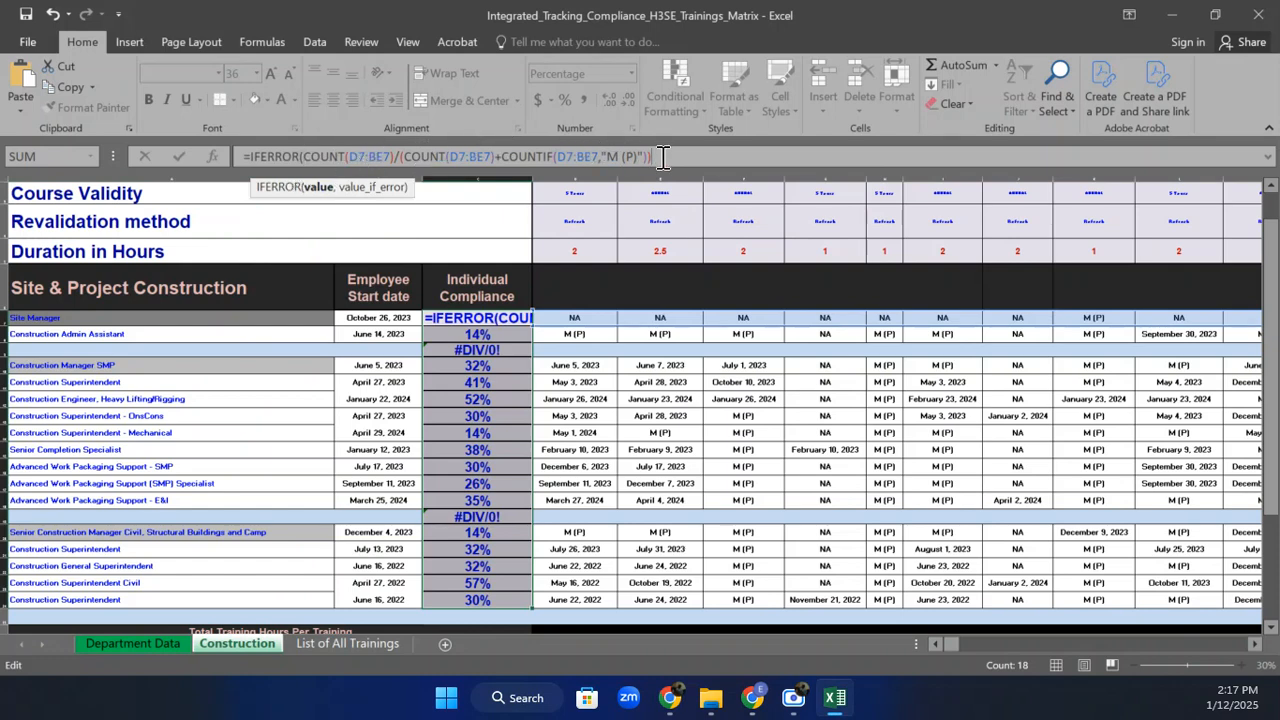
text(,"")
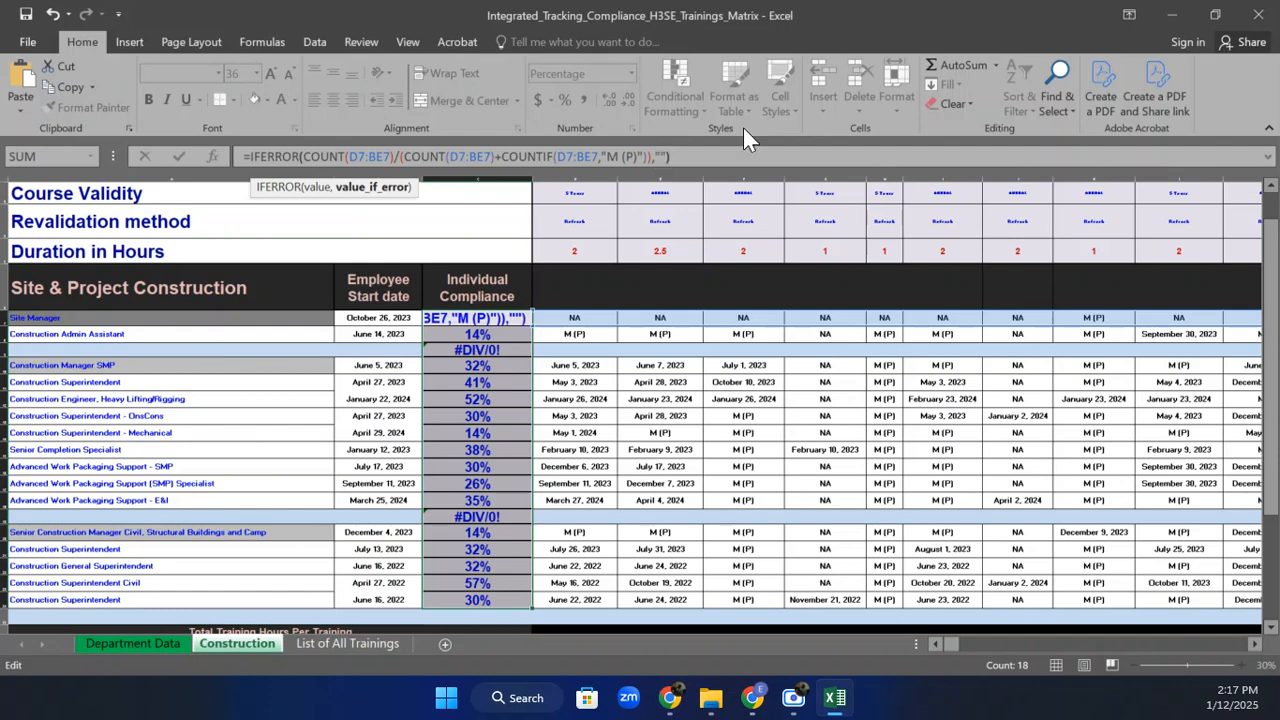
text())
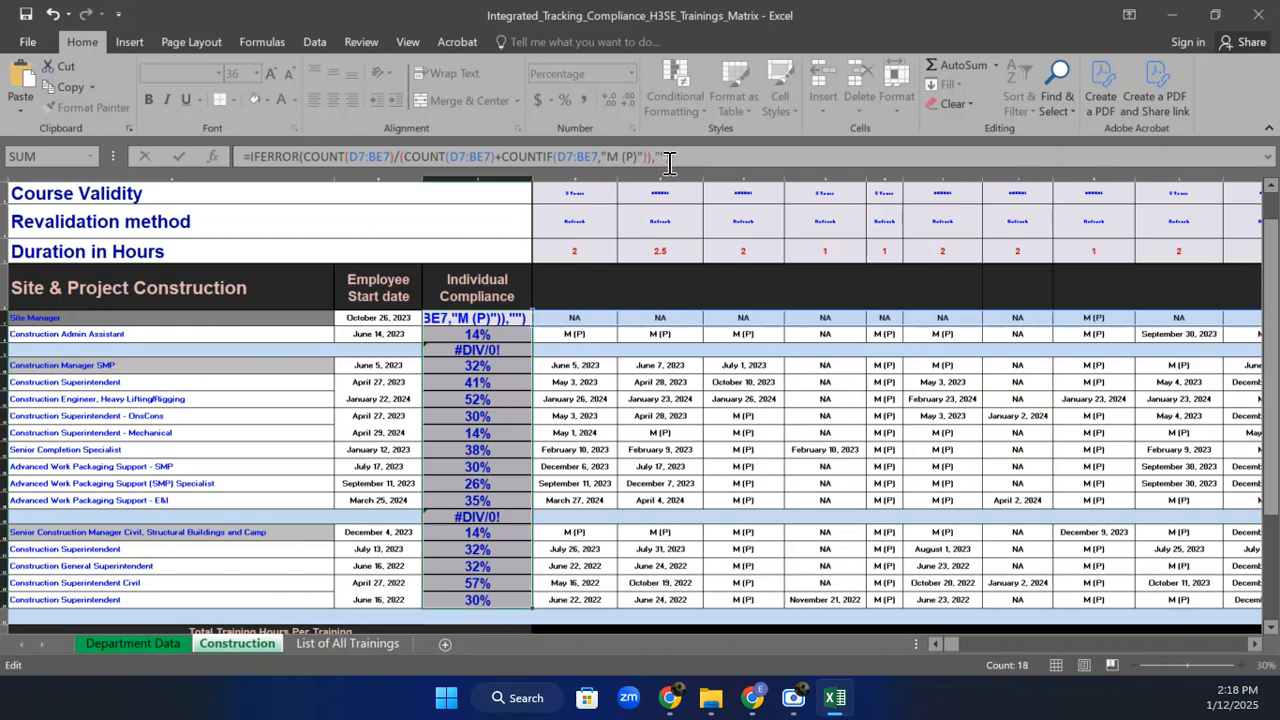
key(Return)
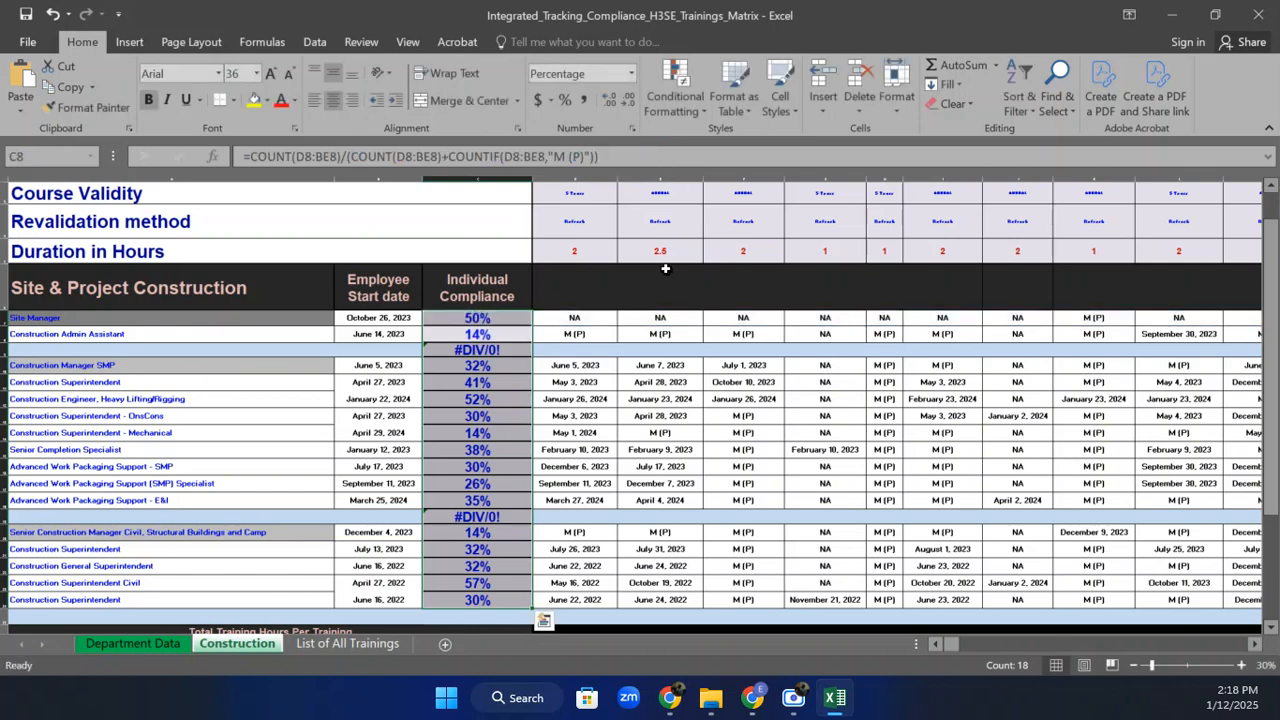
click(487, 318)
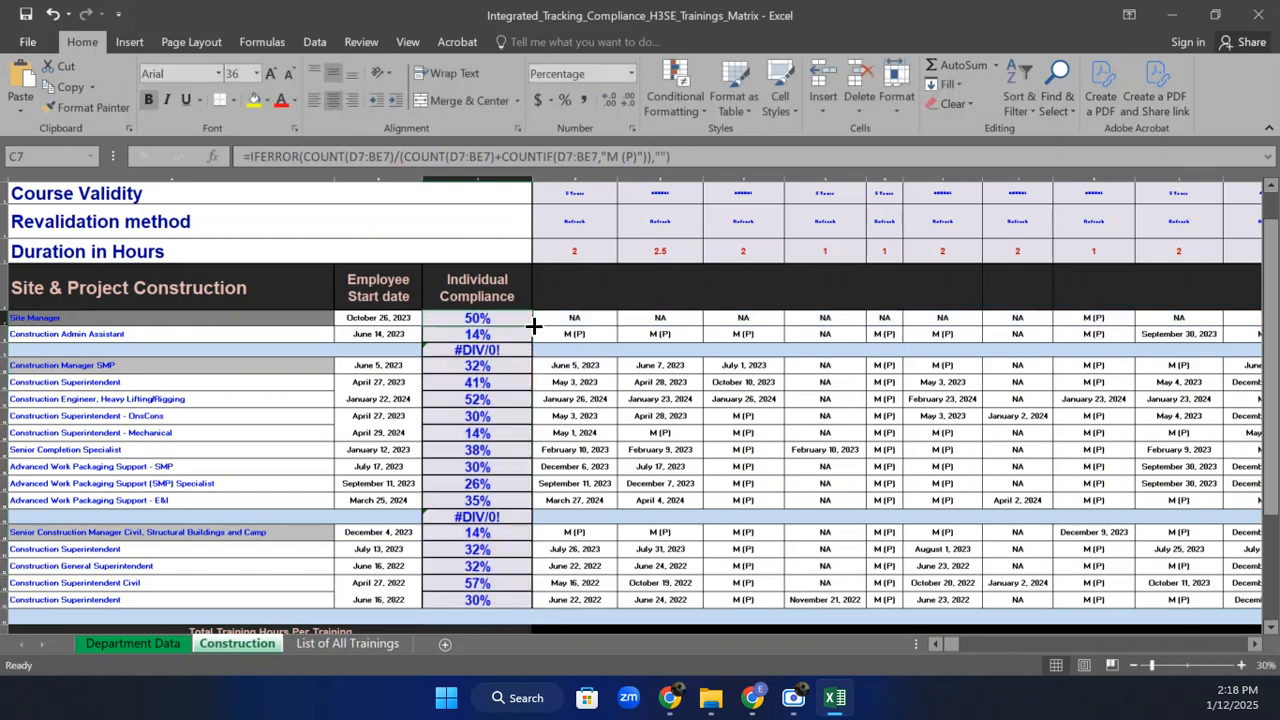
double_click(532, 325)
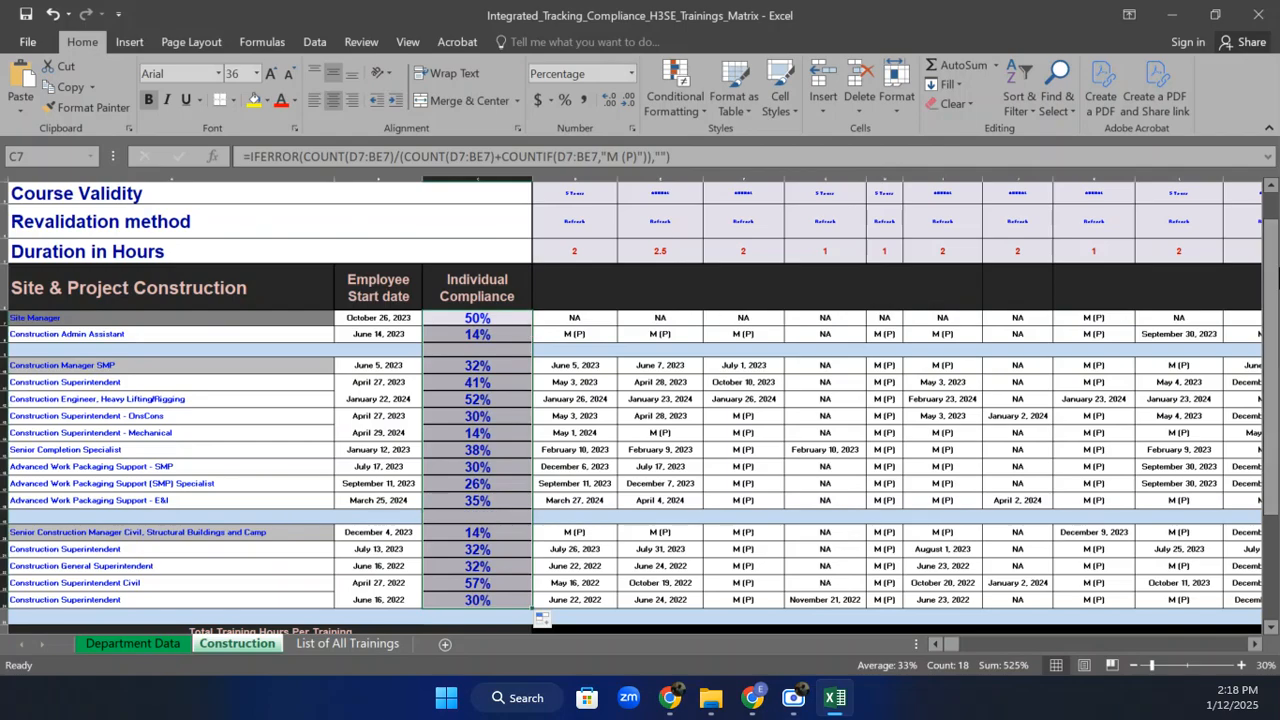
mouse_move(1273, 232)
mouse_down()
mouse_move(1276, 305)
mouse_move(1276, 228)
mouse_move(1276, 246)
mouse_up()
Give separator cell C9 a light blue fill.
click(480, 348)
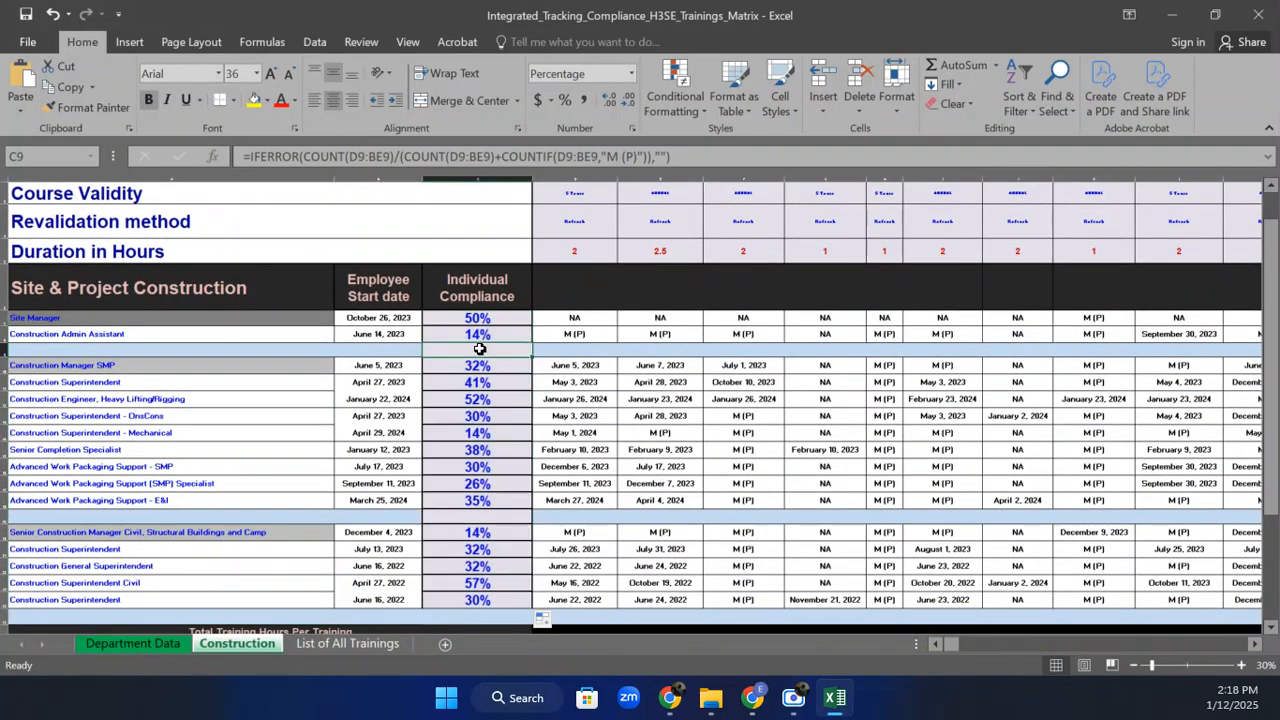
click(267, 102)
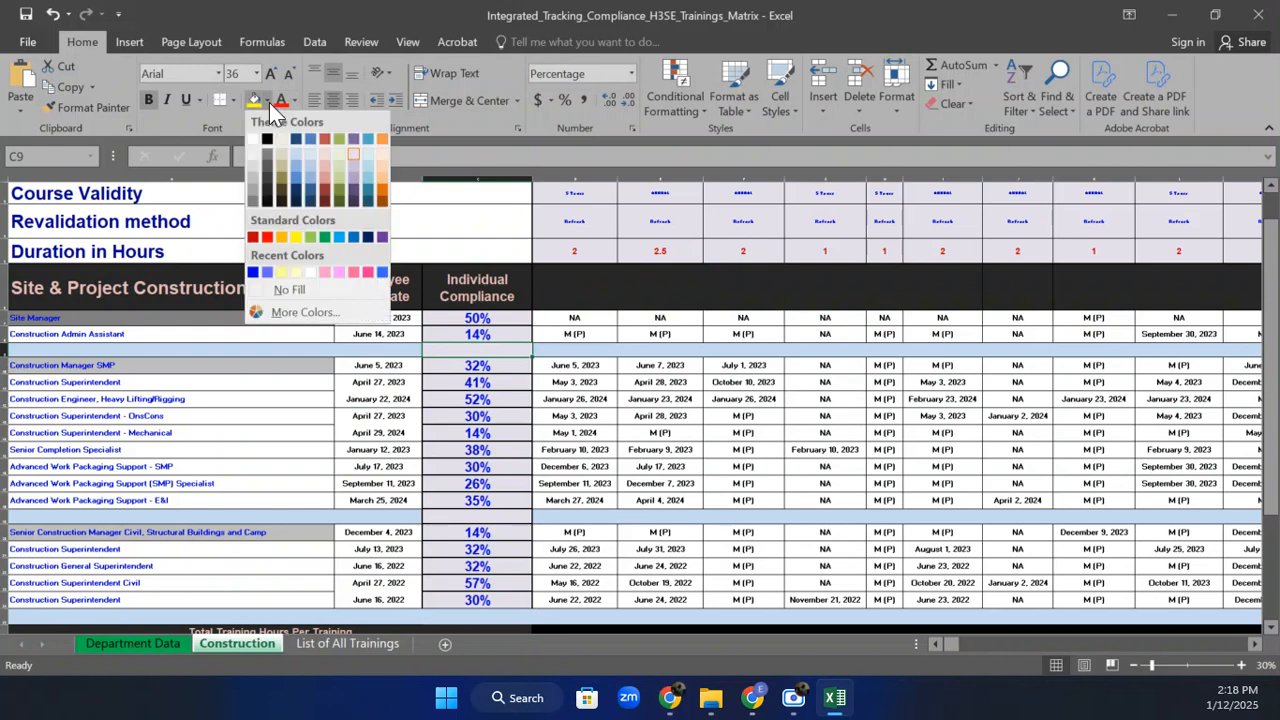
click(309, 160)
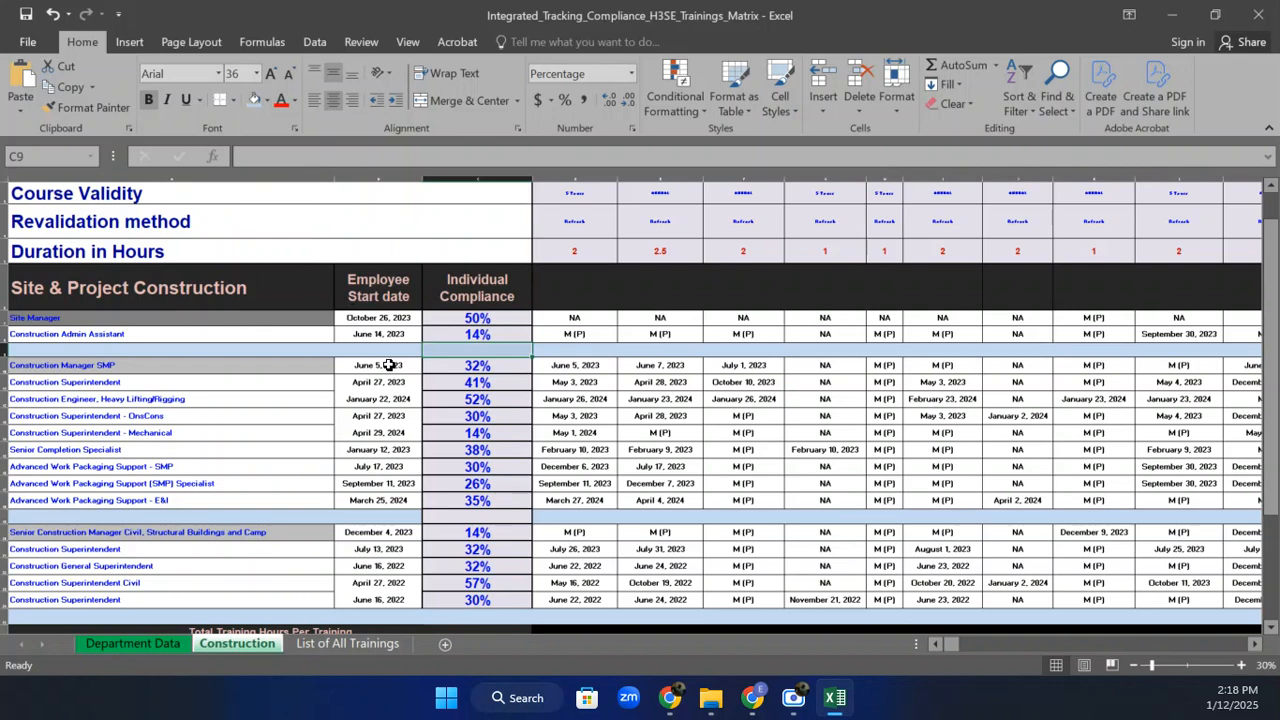
Clear the leftover compliance formula from separator cell C19 and scroll down to the Average row.
click(498, 518)
key(Delete)
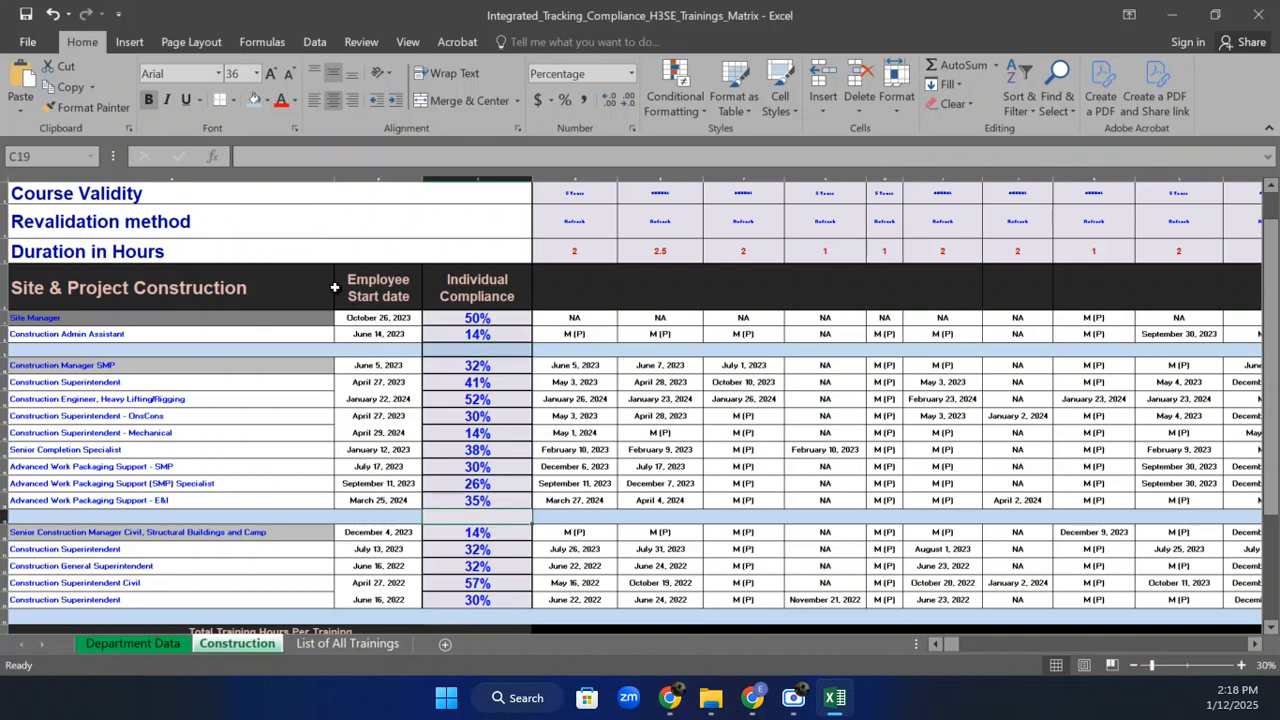
click(628, 568)
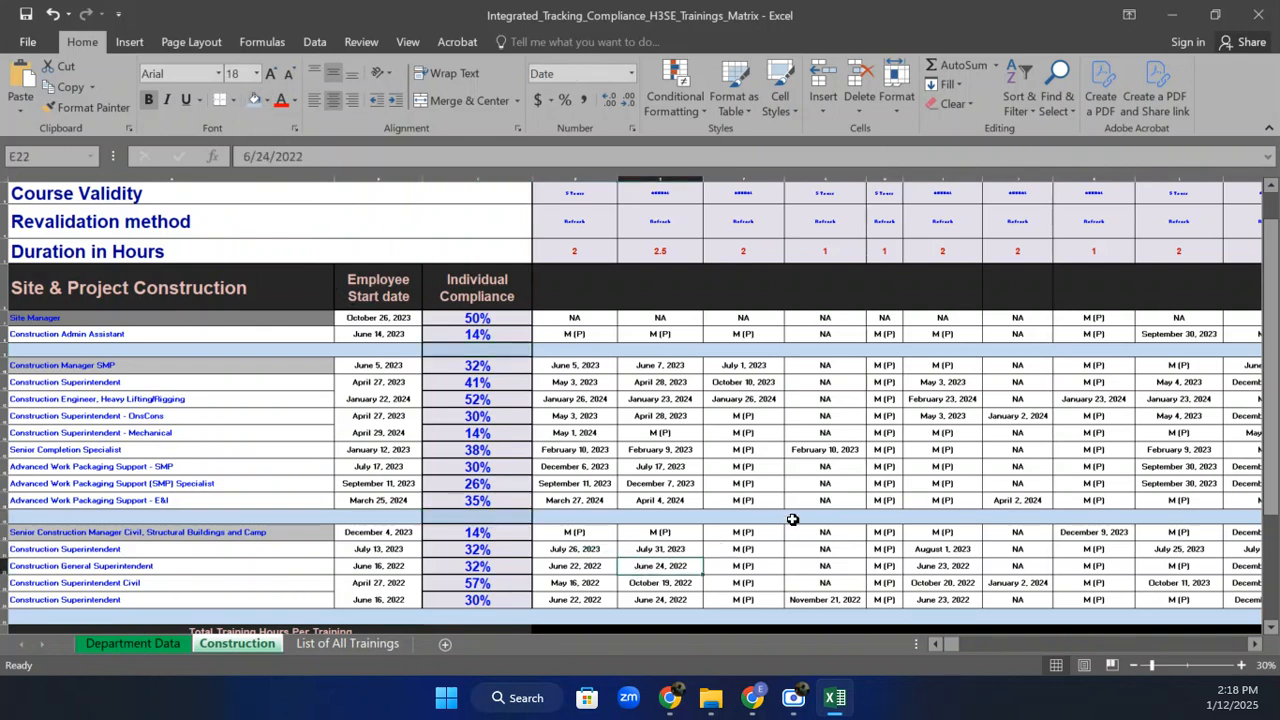
drag(1272, 430, 1275, 469)
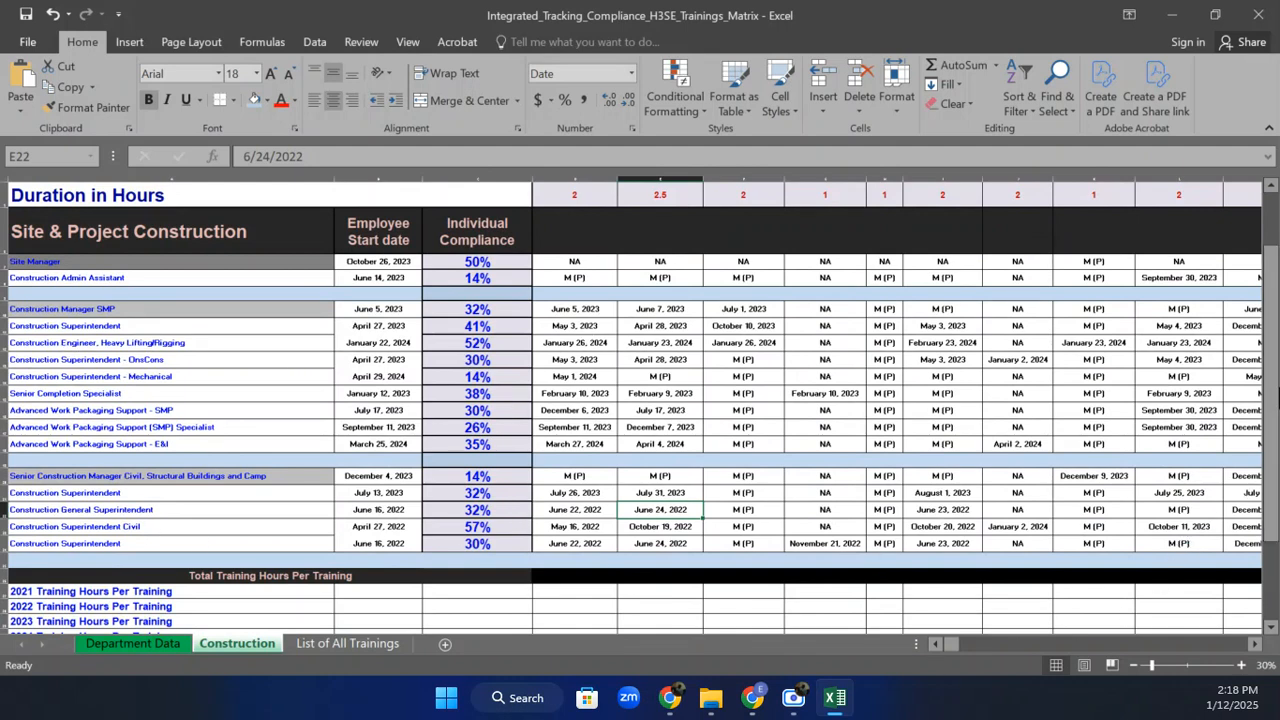
drag(1277, 416, 1273, 430)
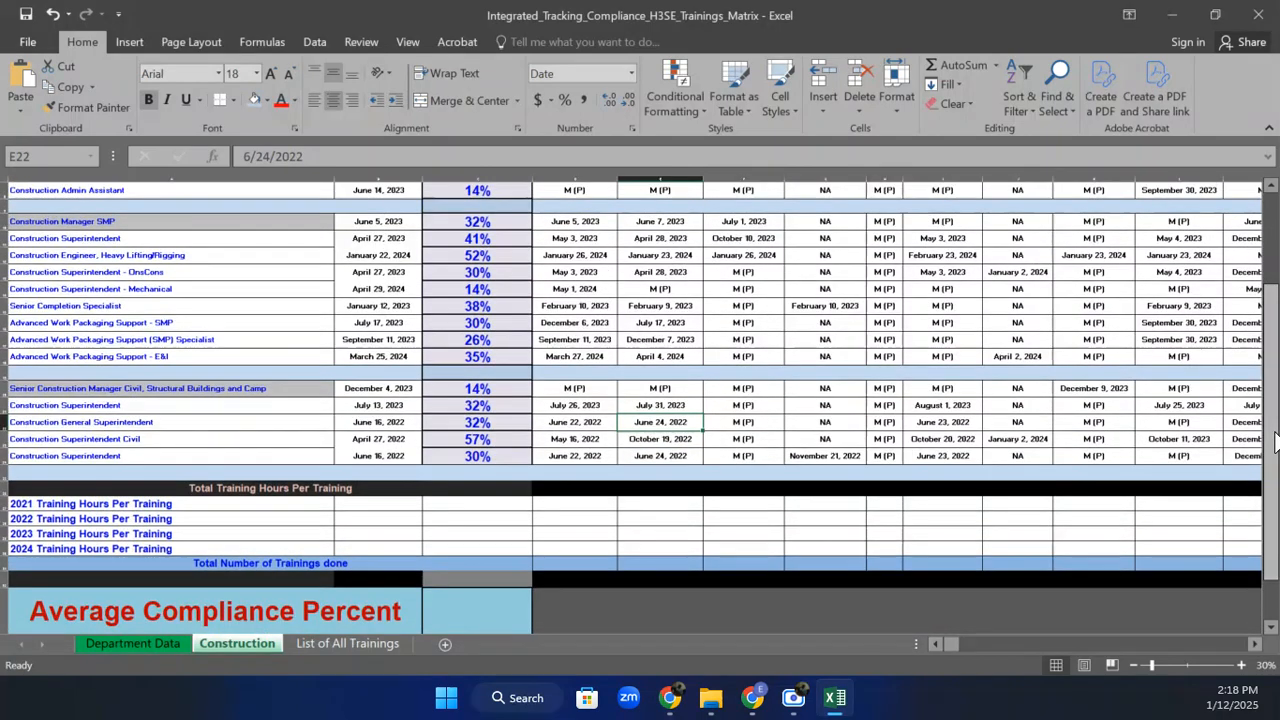
Enter =AVERAGE(C7:C24) in C33, showing a 32.84% team compliance average.
click(498, 610)
text(=)
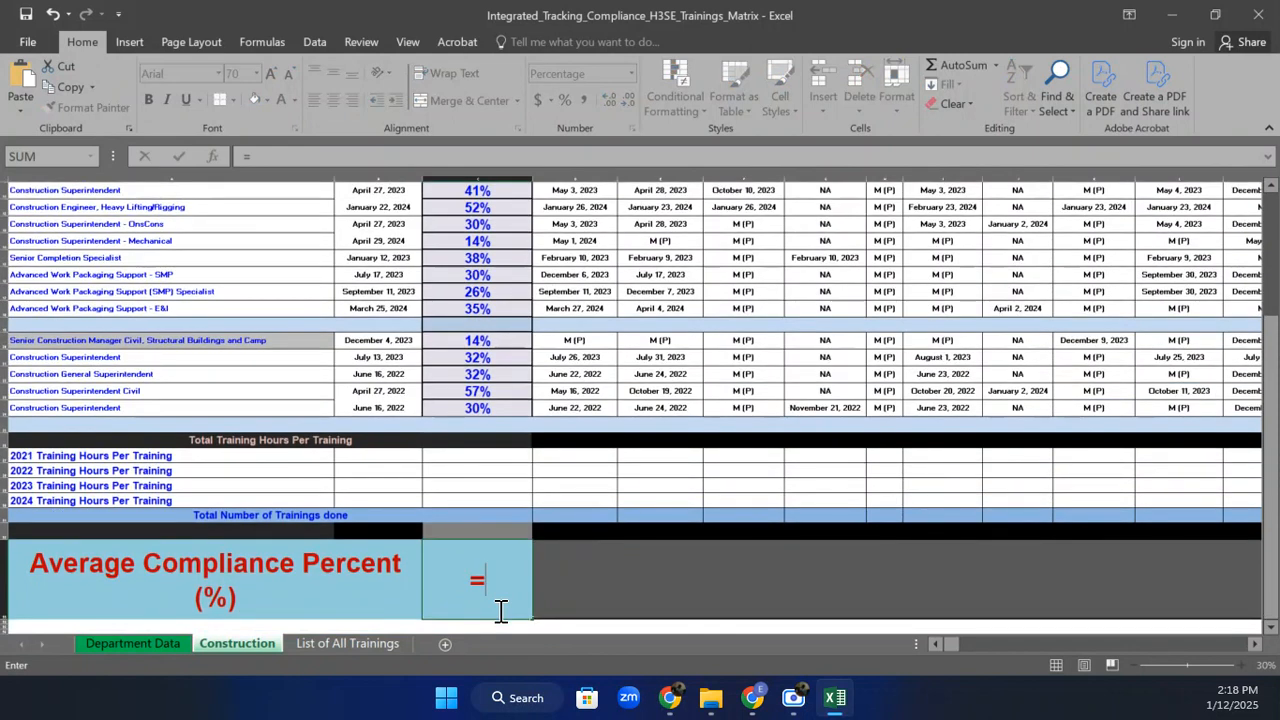
text(AV)
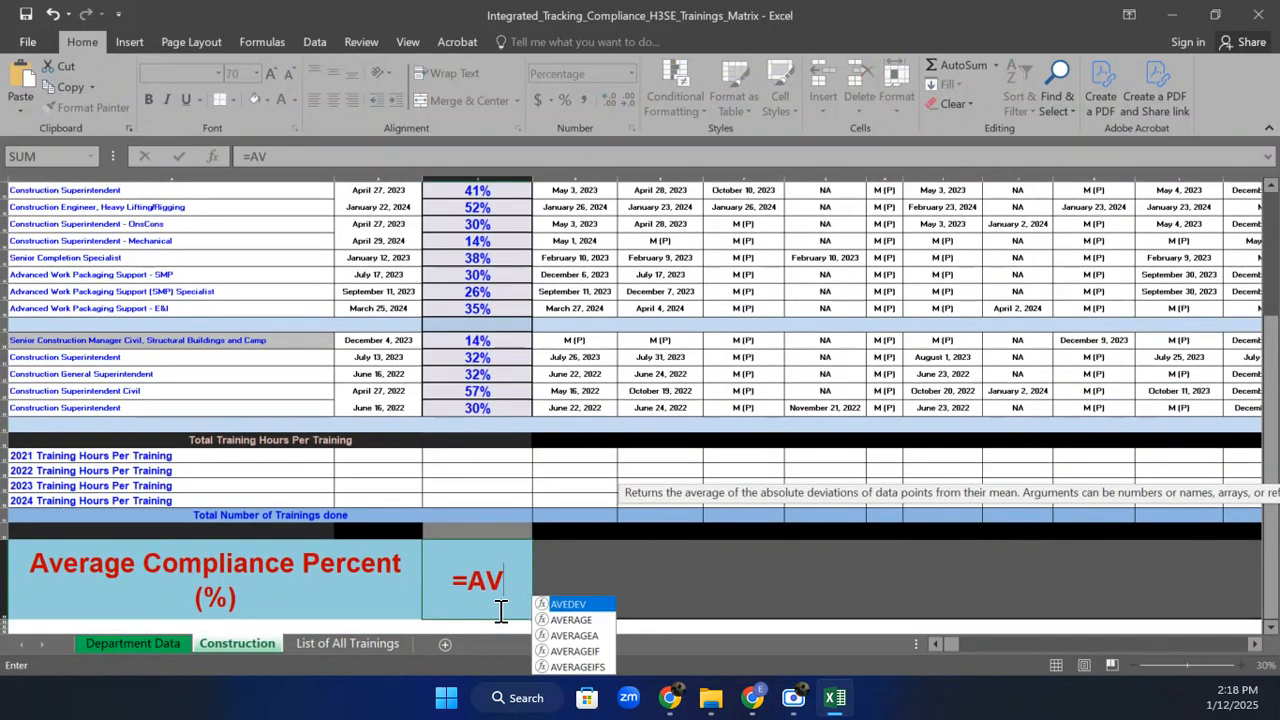
double_click(575, 620)
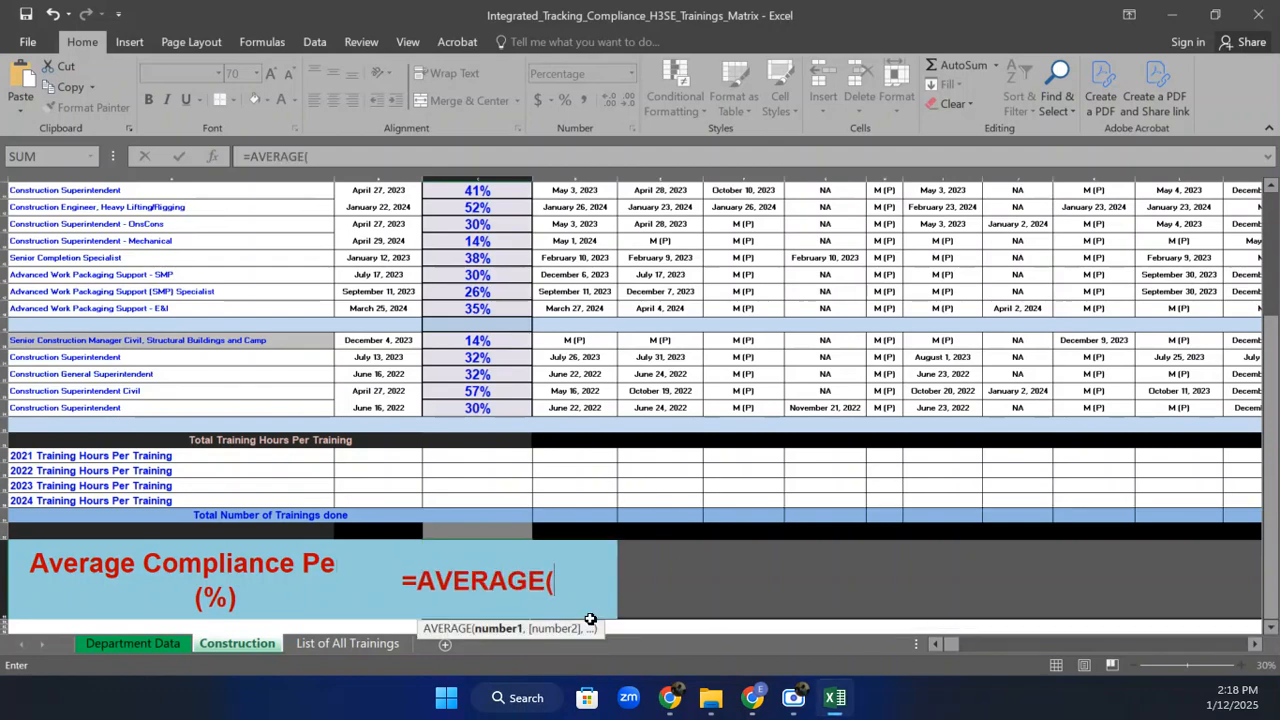
click(499, 410)
drag(499, 410, 477, 327)
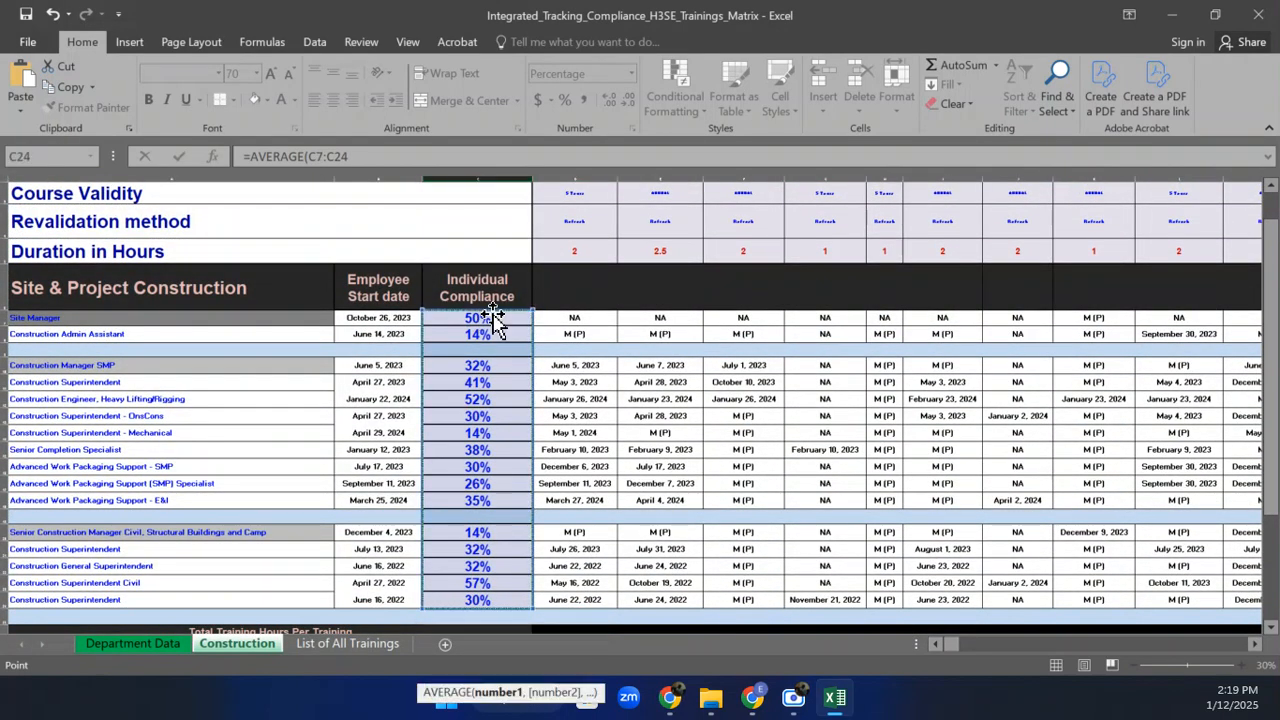
key(Return)
click(463, 552)
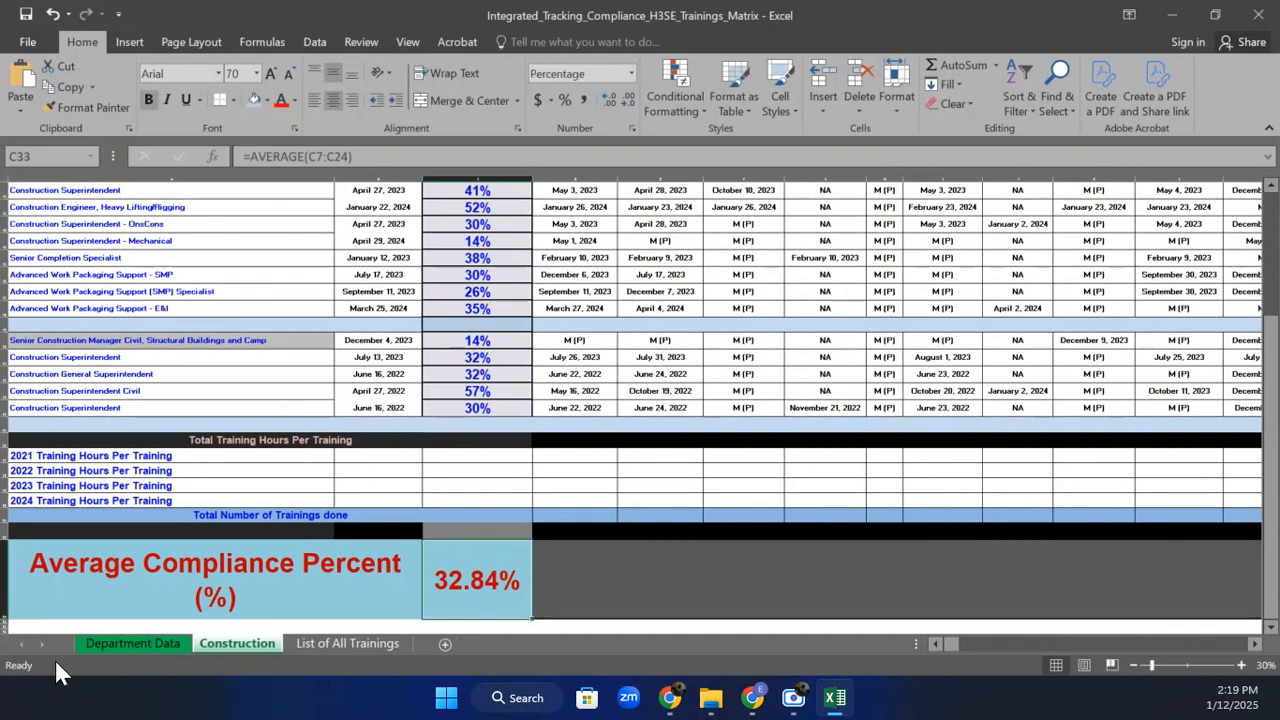
click(146, 563)
double_click(146, 563)
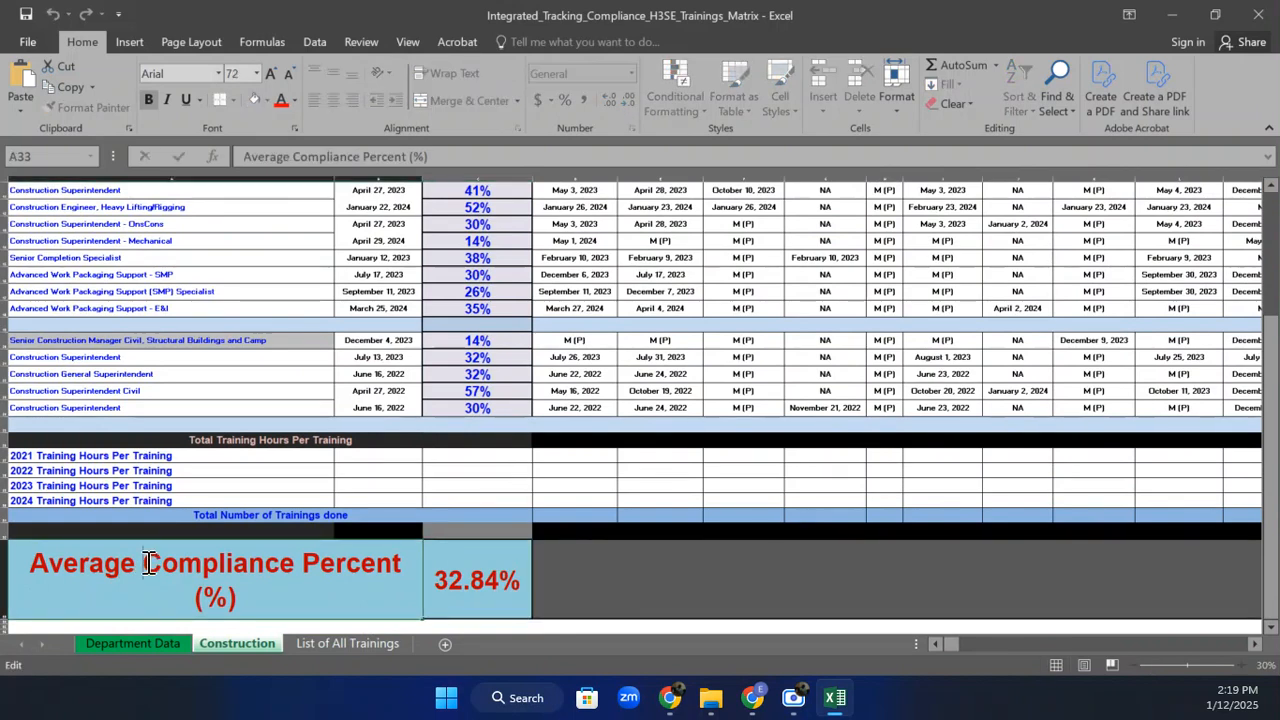
Insert 'Individual' so A33 reads 'Average Individual Compliance Percent (%)'.
text(I)
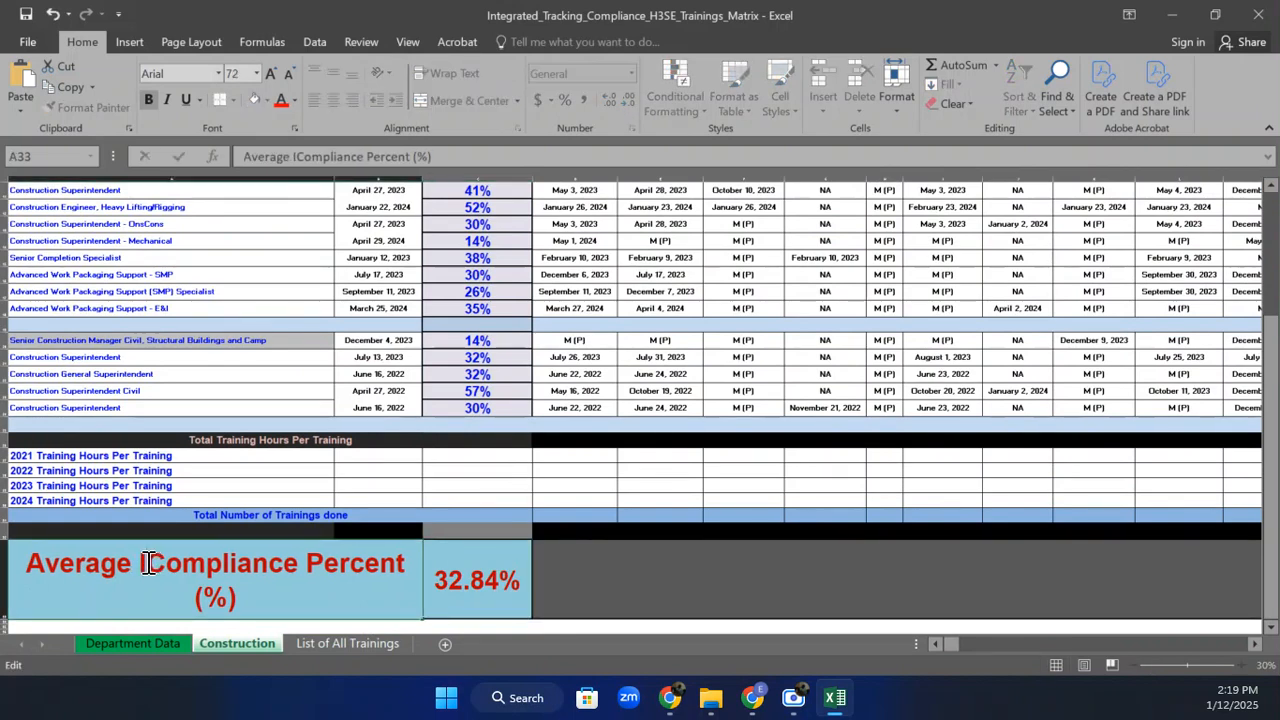
text(ND)
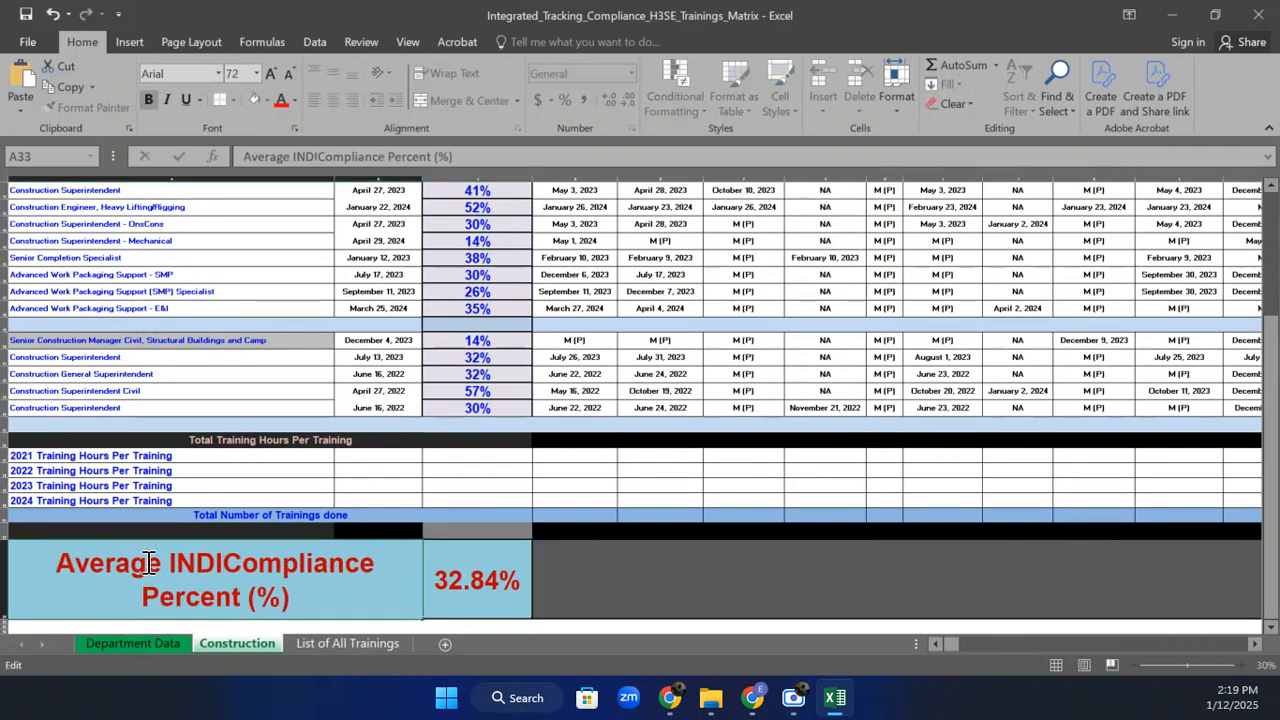
key(BackSpace)
key(BackSpace)
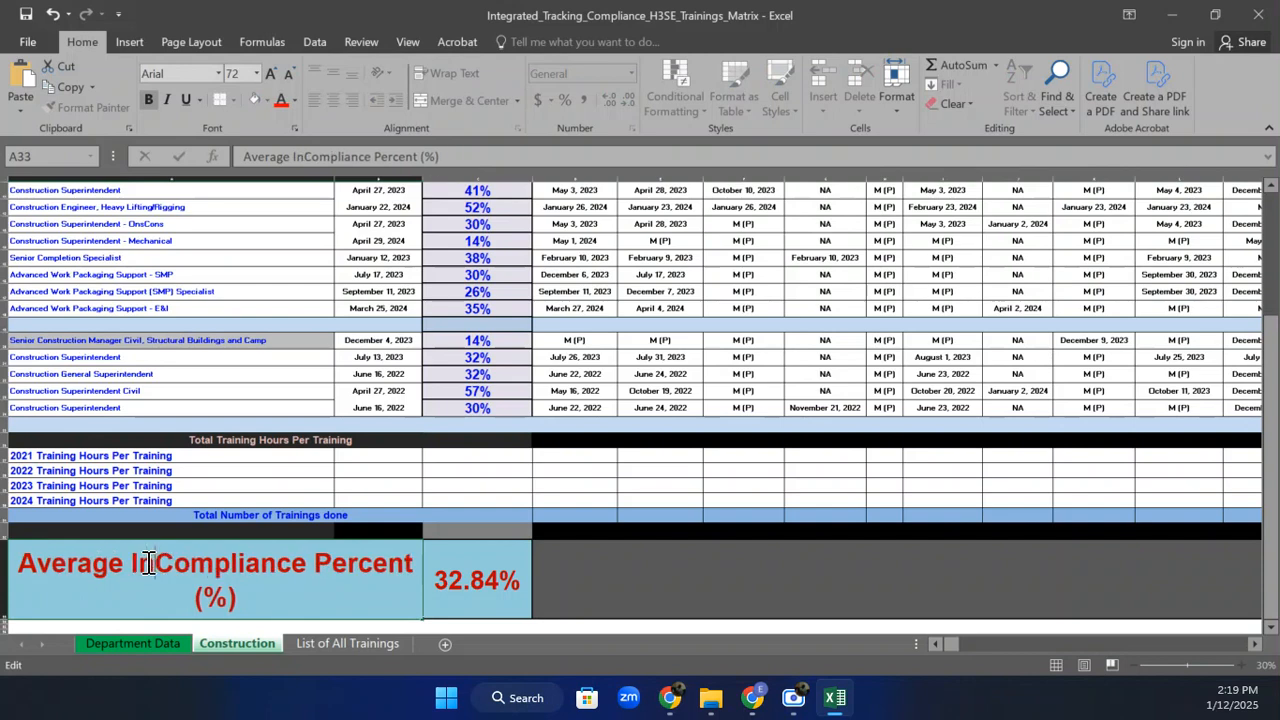
text(ndividual)
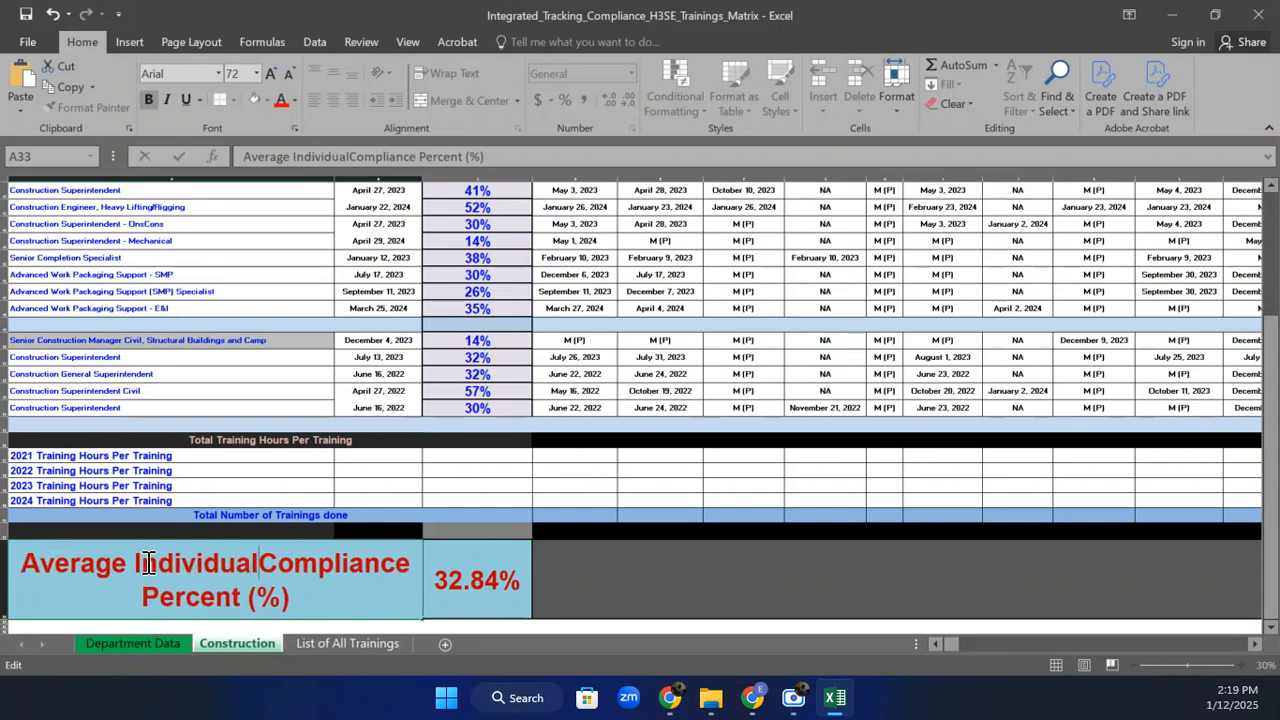
click(623, 588)
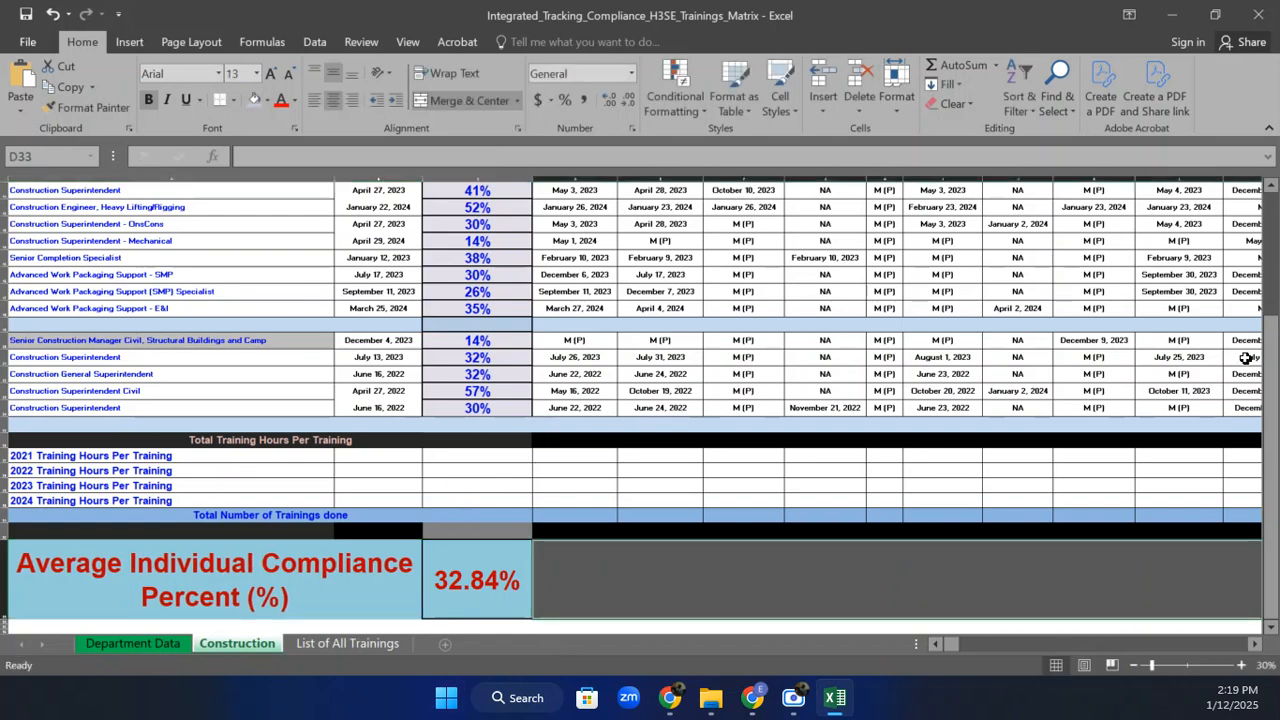
Select the full training-date grid from D7 down through row 24.
drag(1270, 322, 1257, 260)
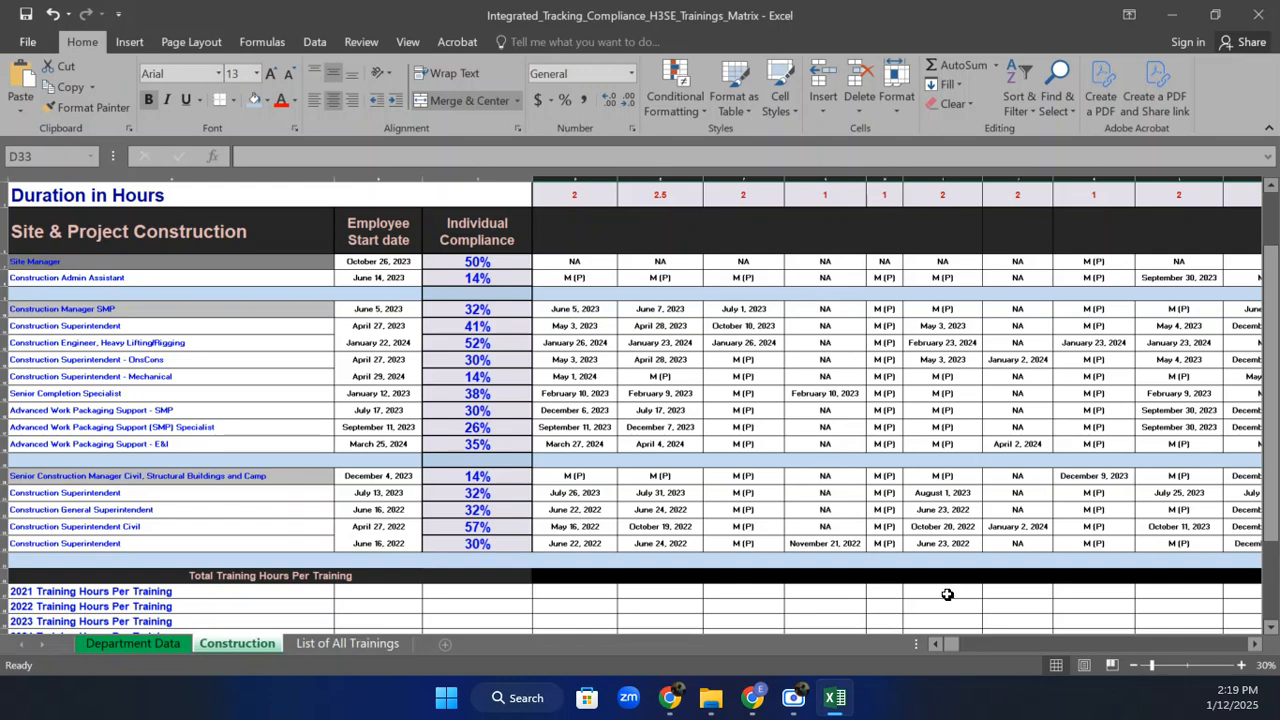
click(1255, 644)
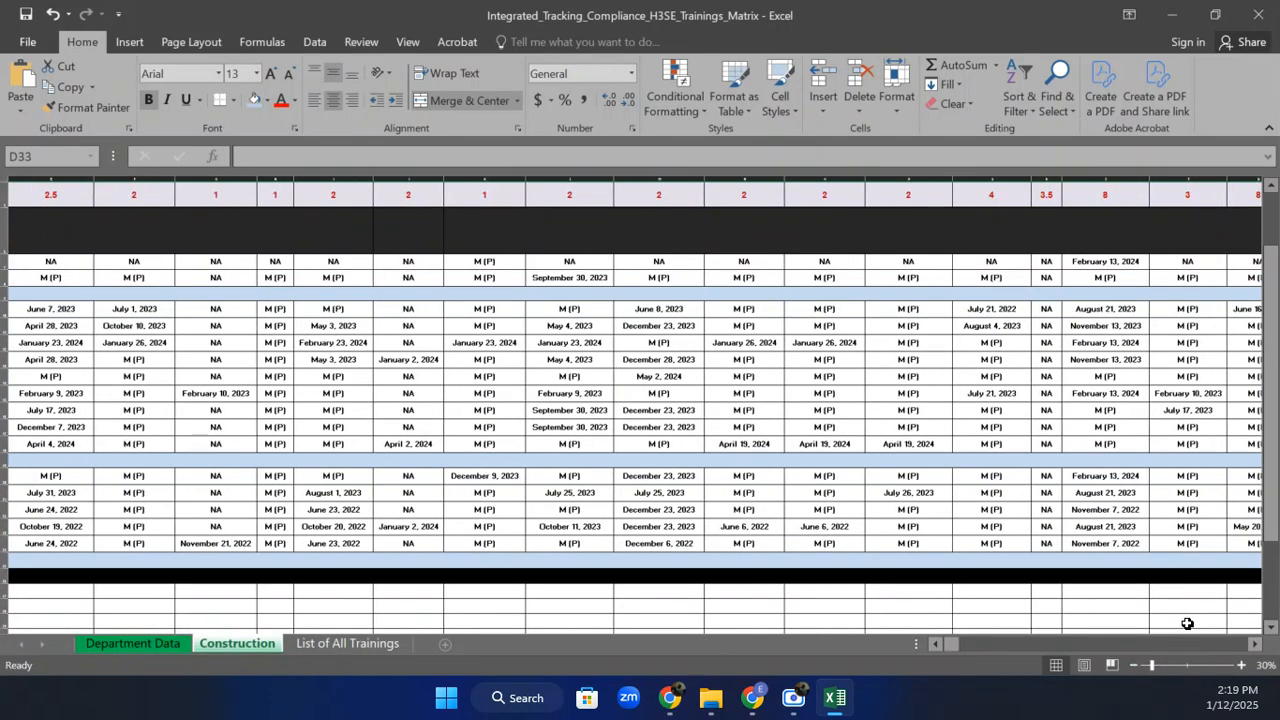
click(936, 644)
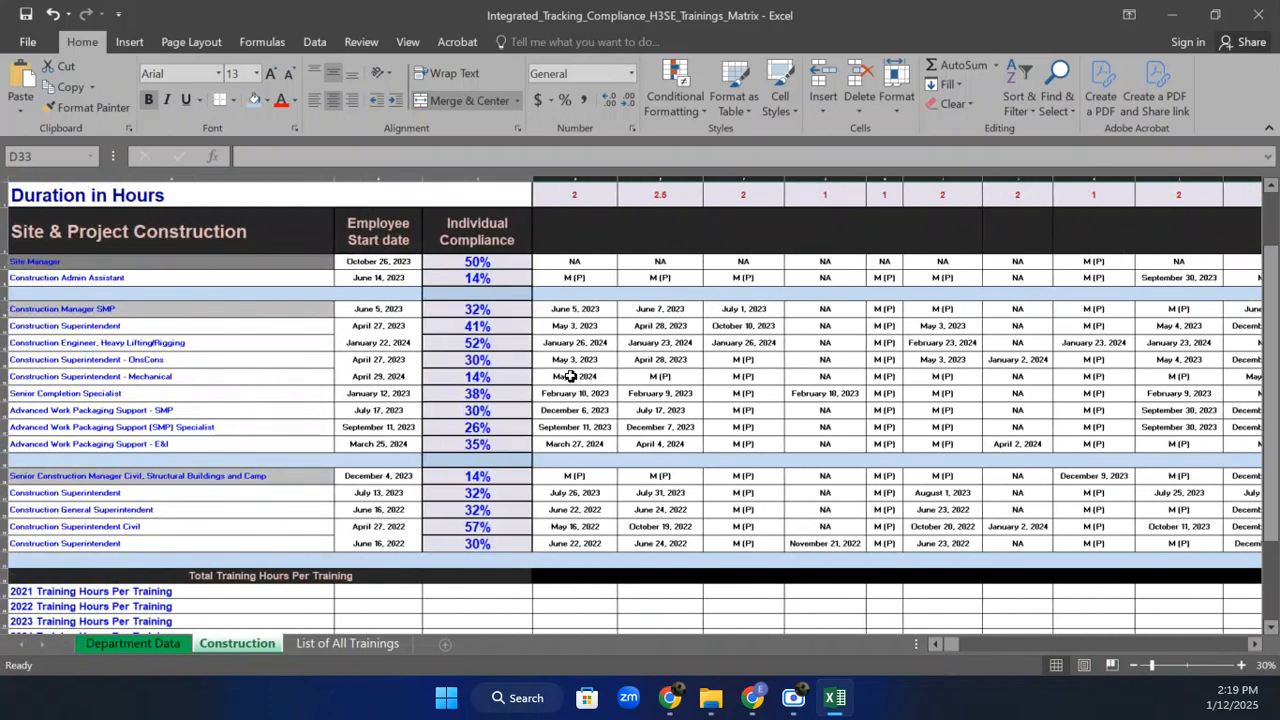
click(577, 260)
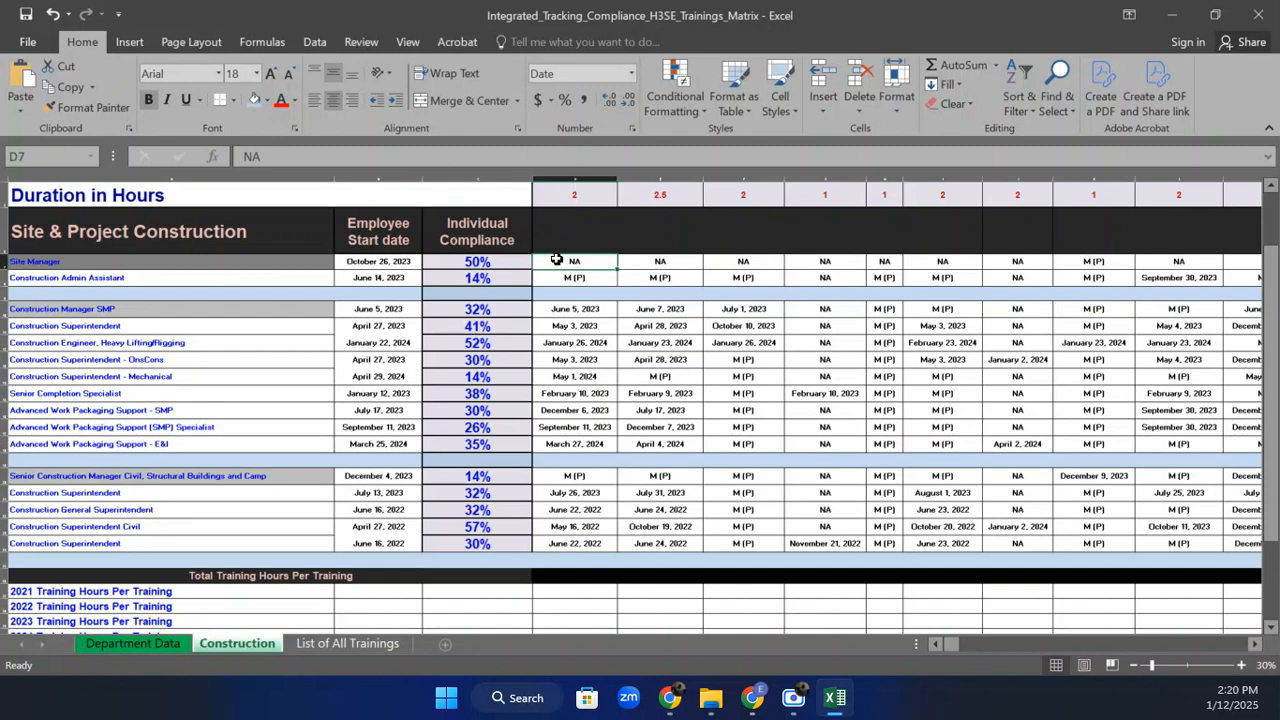
drag(557, 260, 1230, 552)
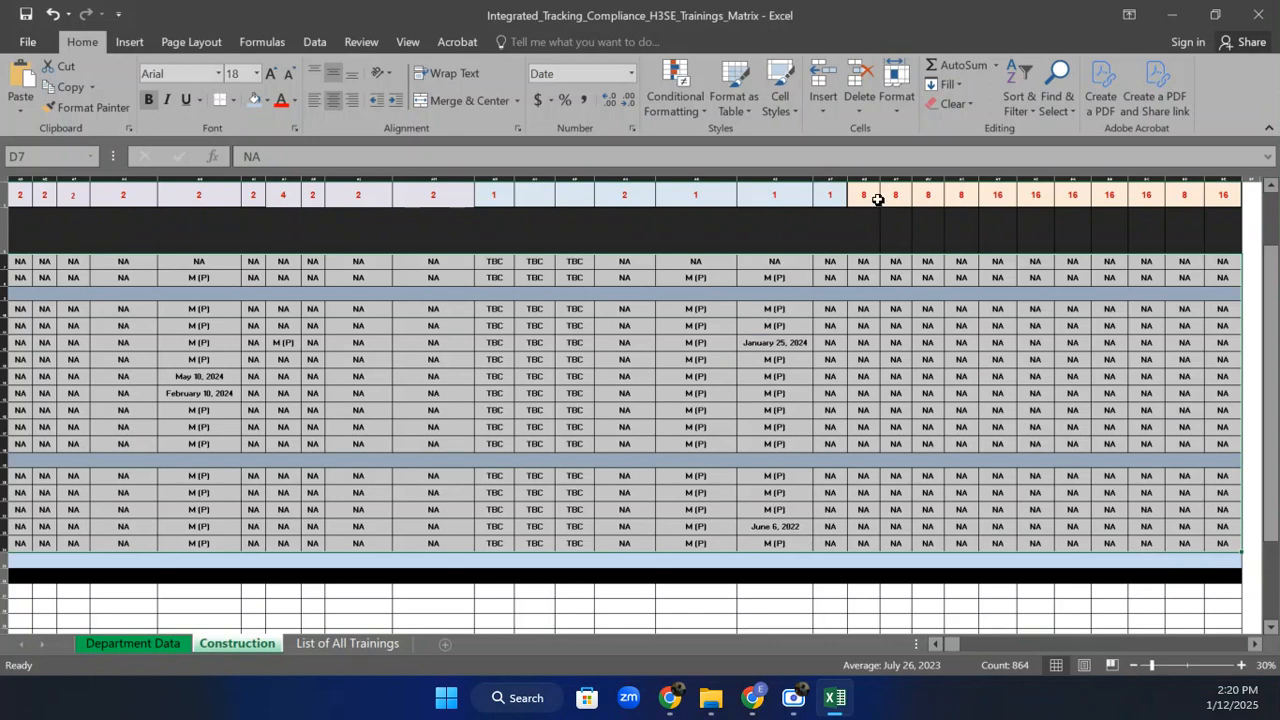
Shade the training date grid with the Green - Yellow - Red color scale.
click(671, 108)
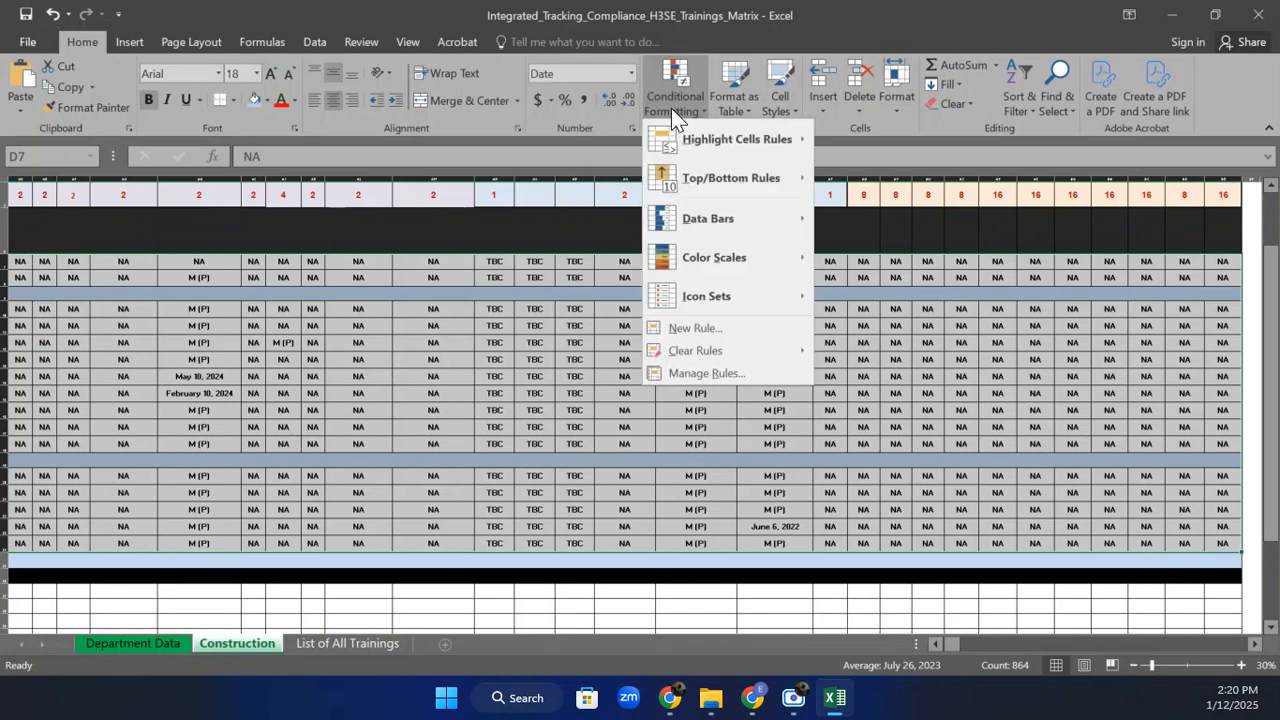
mouse_move(696, 312)
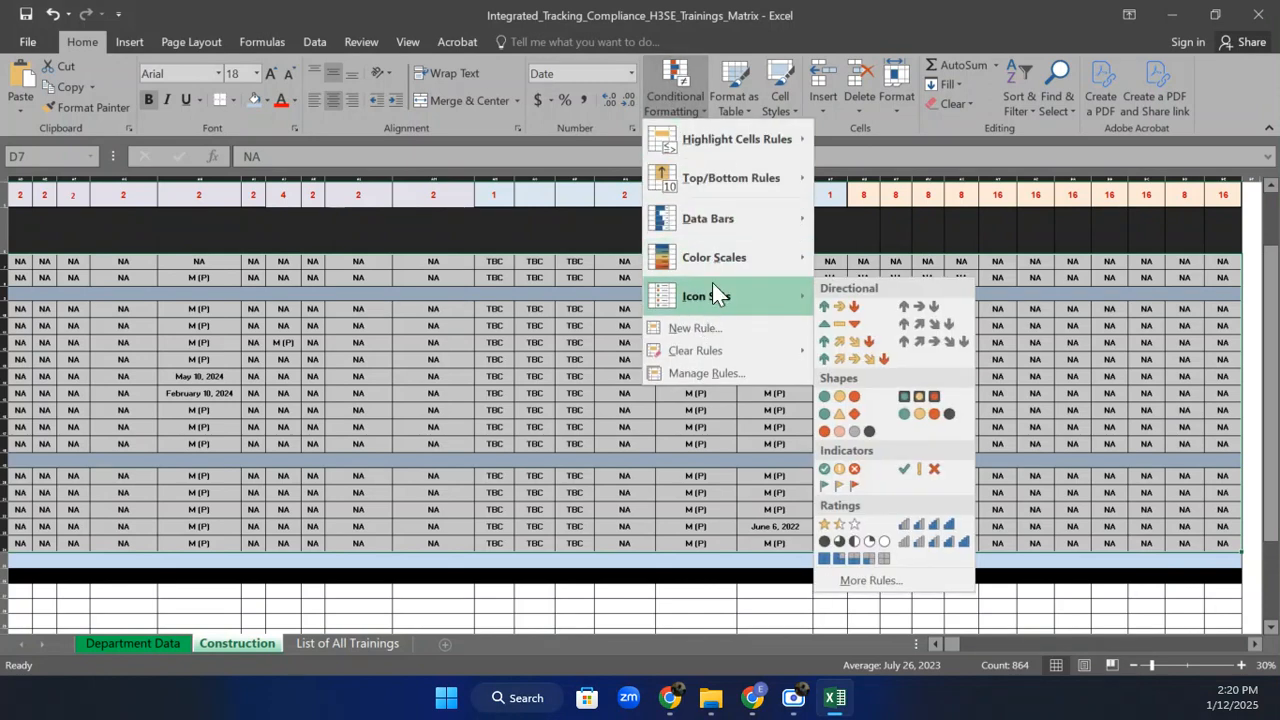
mouse_move(721, 268)
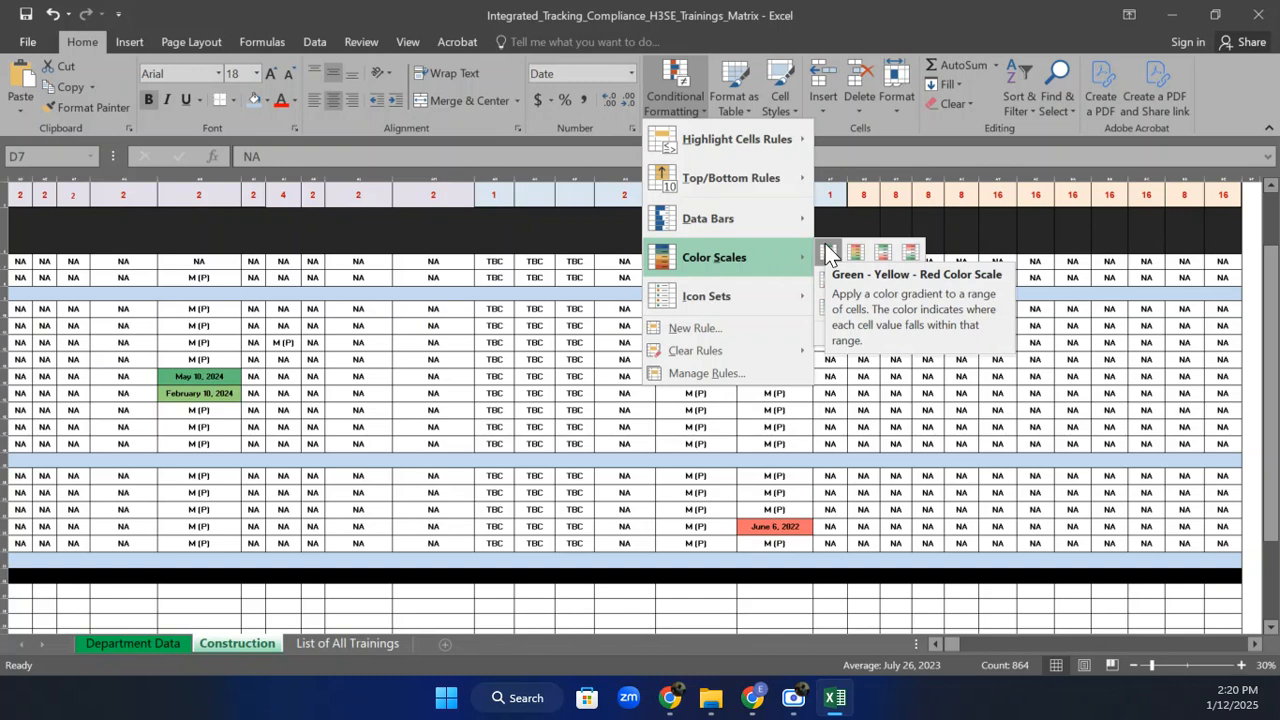
click(826, 254)
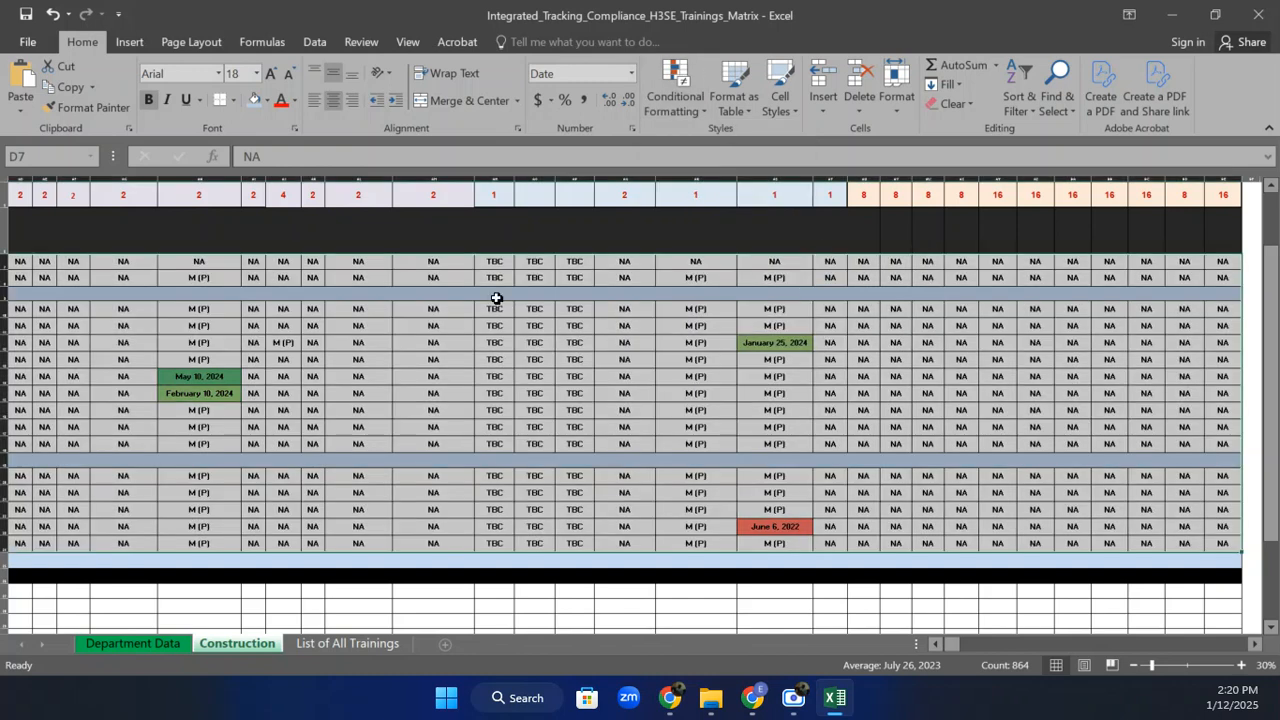
click(690, 110)
mouse_move(761, 265)
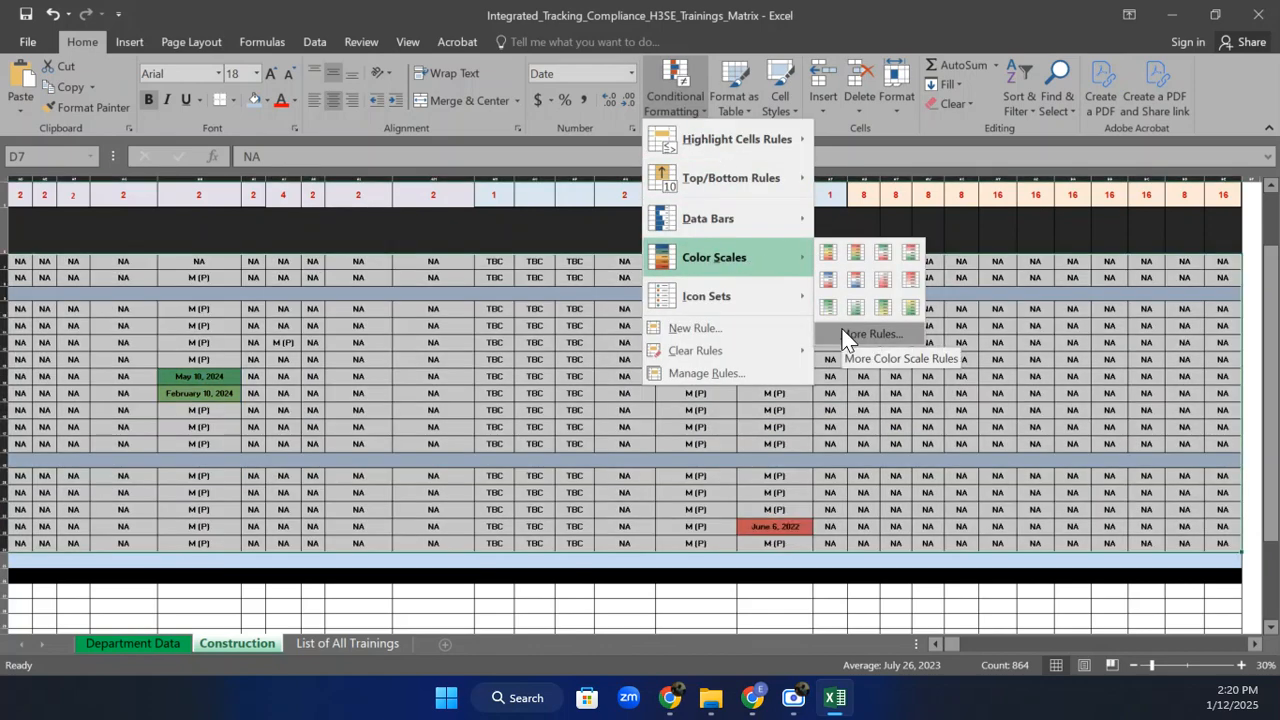
Change the D7:BE24 Graded Color Scale rule to a green solid-fill data bar and apply it.
click(714, 372)
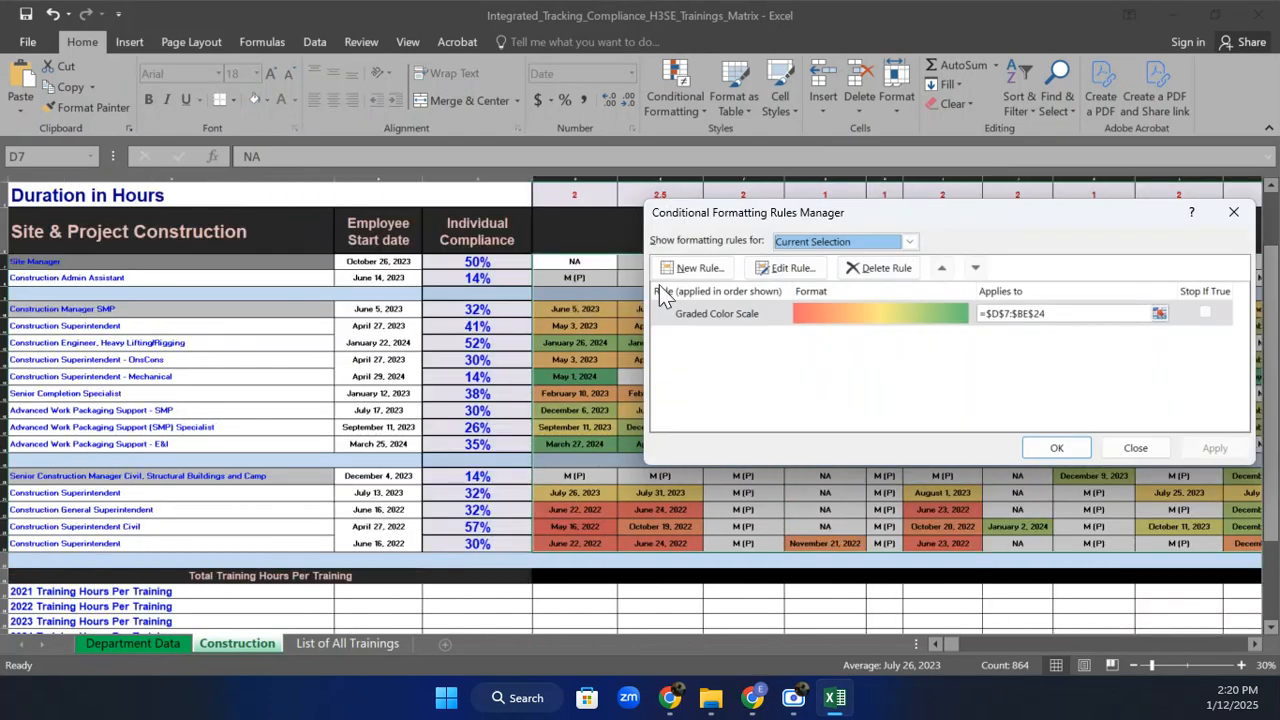
click(743, 311)
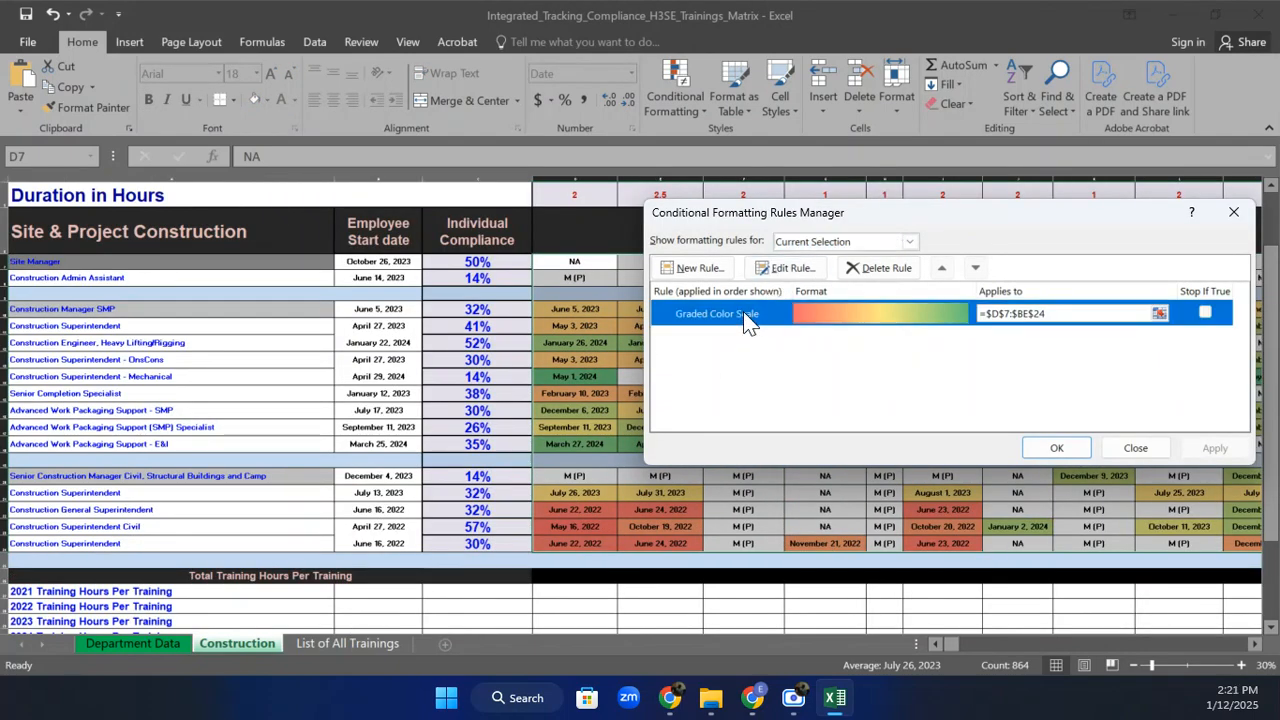
click(789, 266)
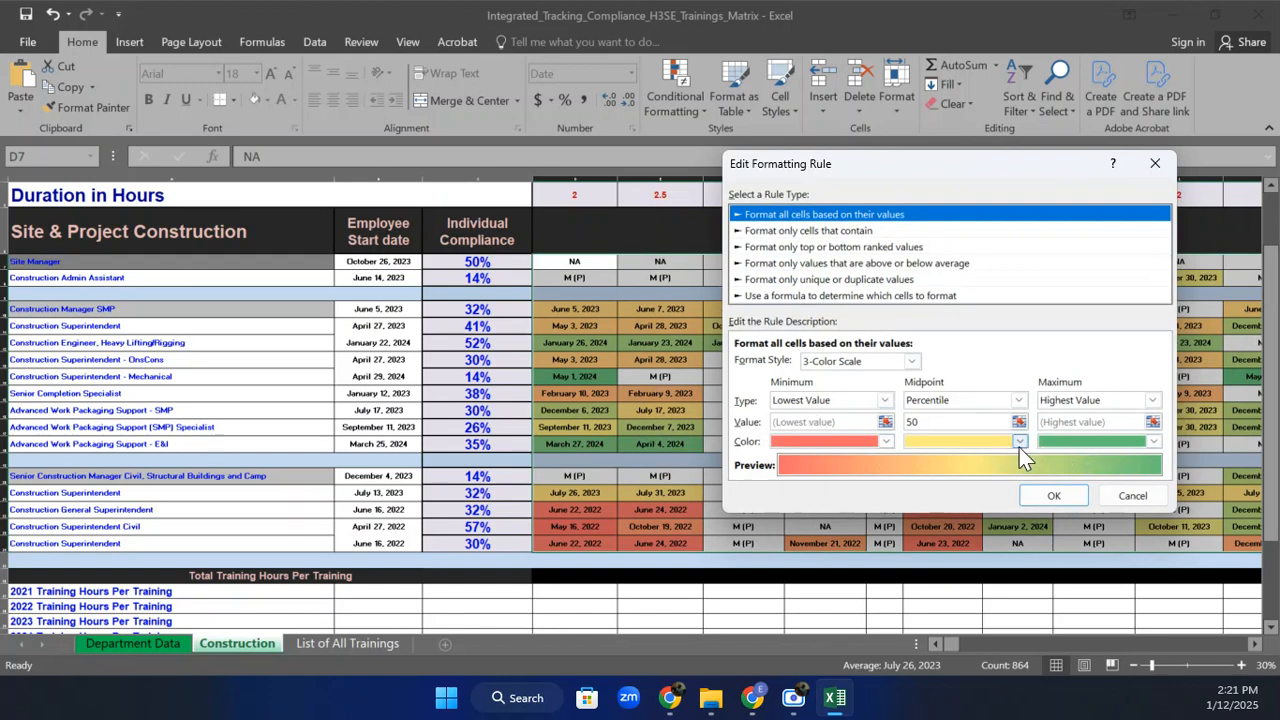
click(911, 362)
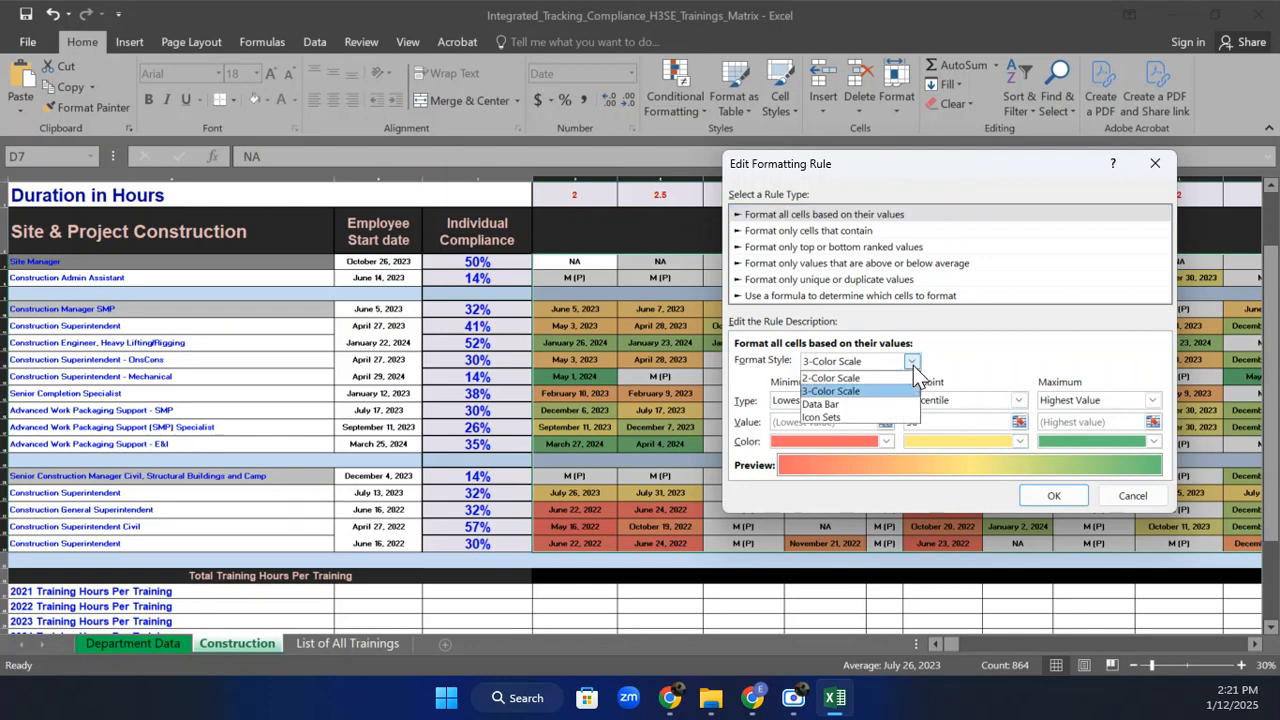
click(855, 404)
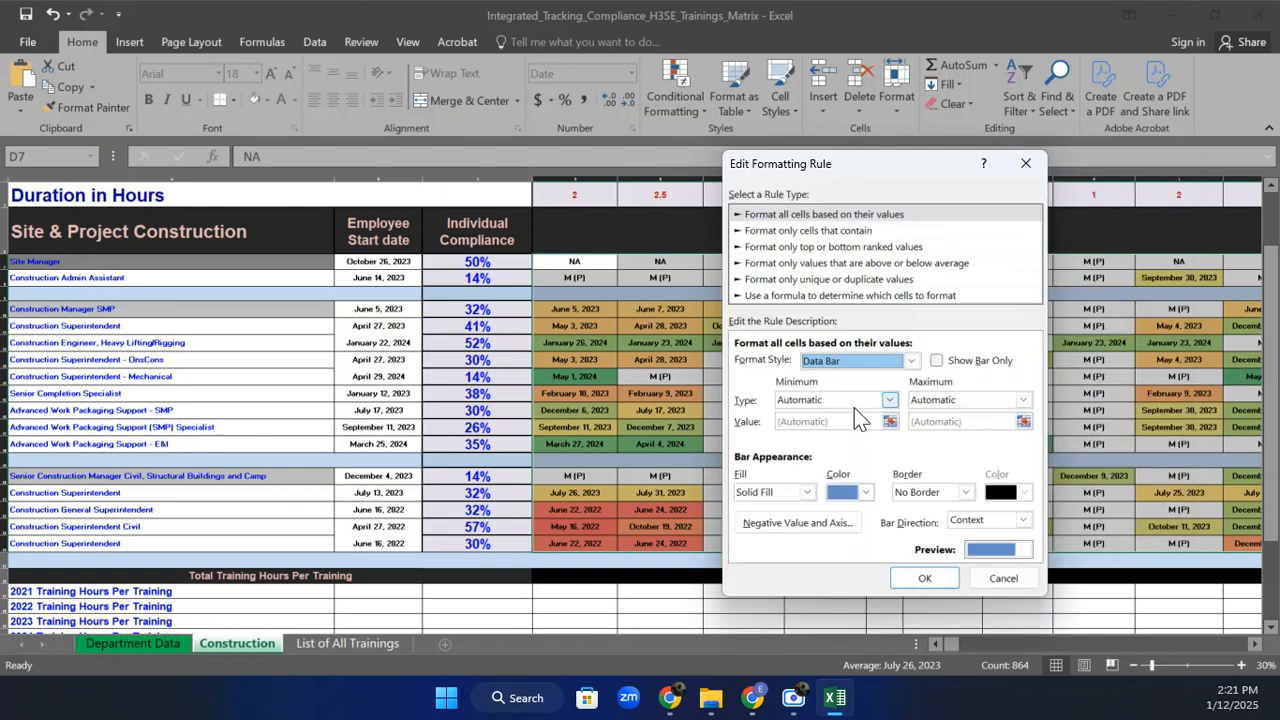
click(865, 494)
click(906, 421)
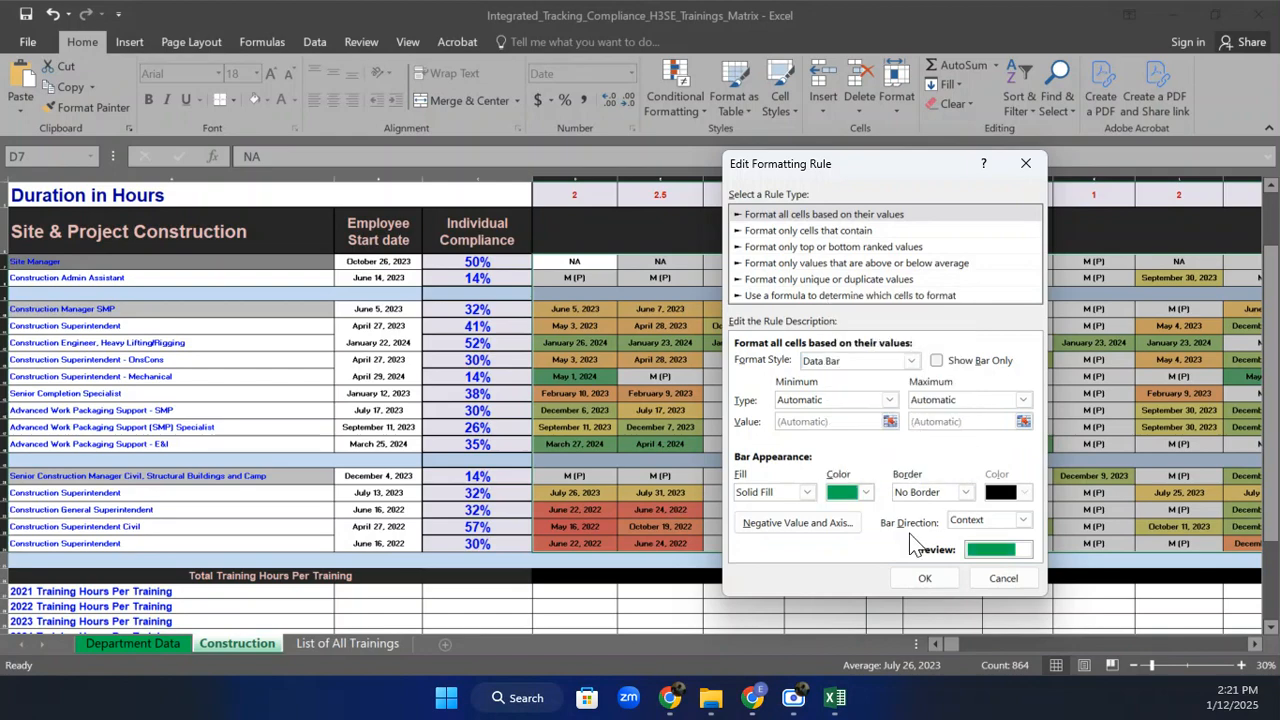
click(922, 579)
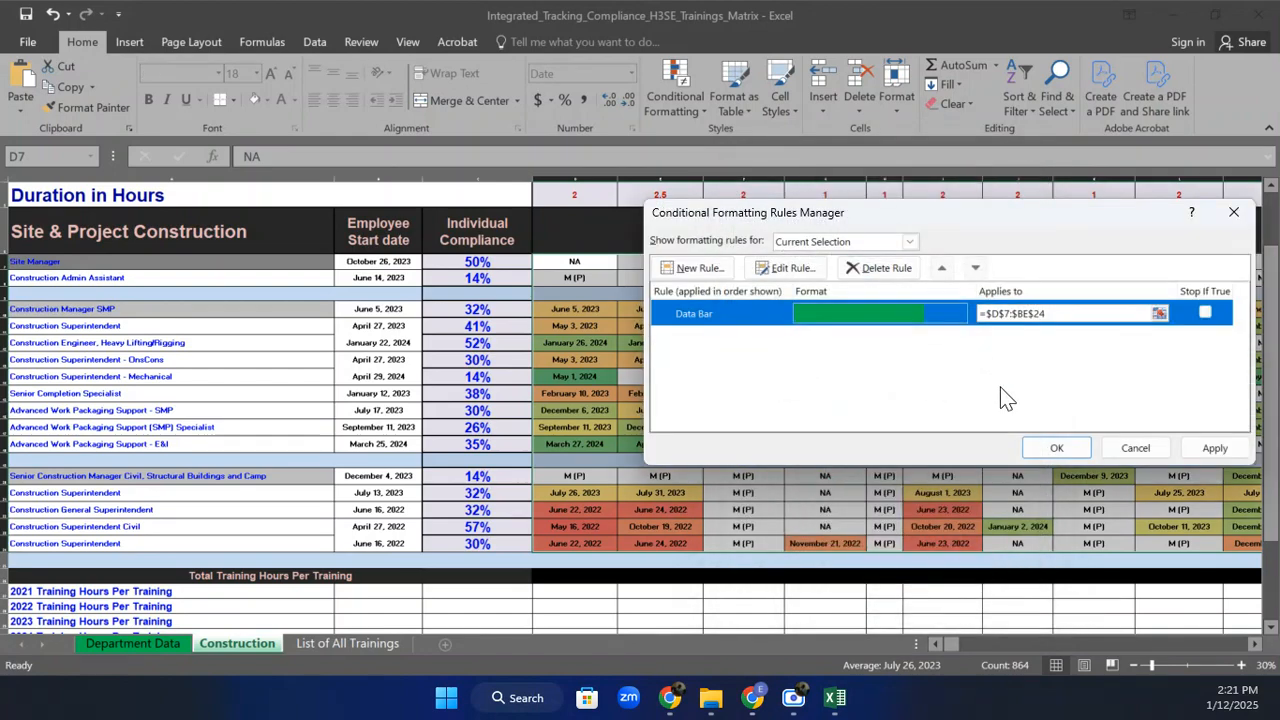
click(1210, 450)
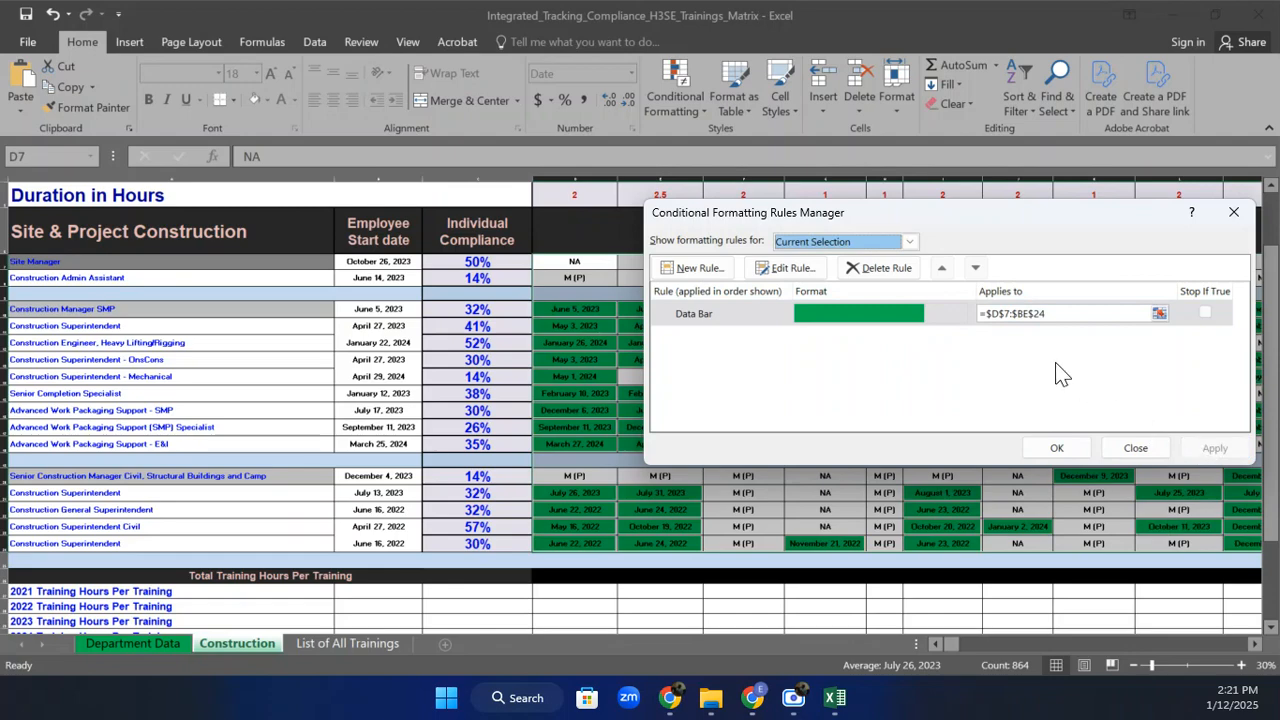
click(1058, 445)
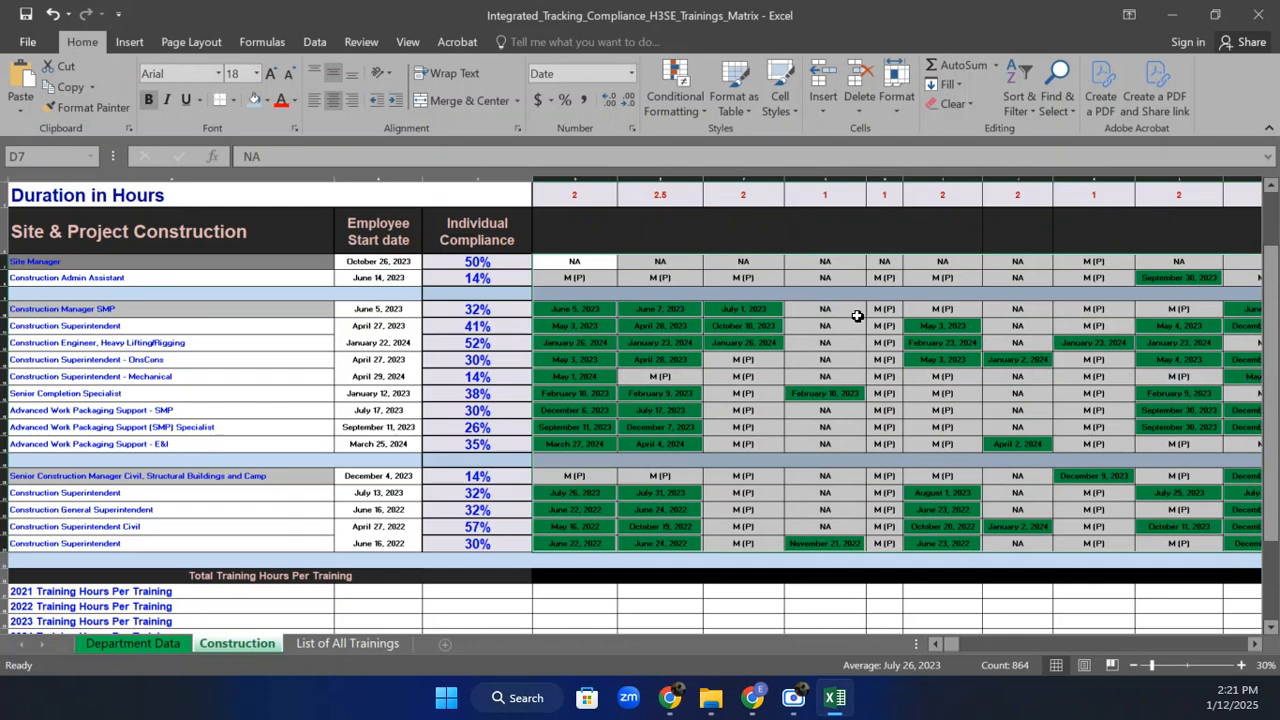
Zoom the Construction sheet to 50%, scroll back to column A, and select C16.
click(974, 476)
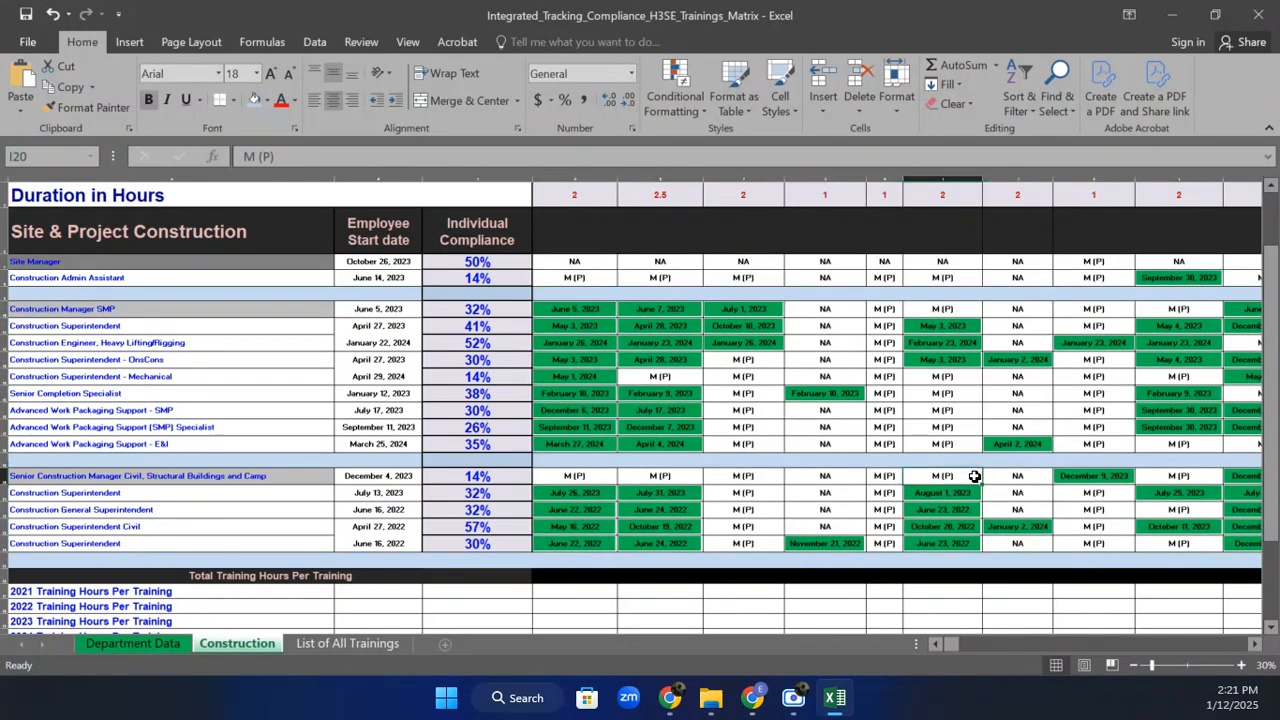
click(1245, 666)
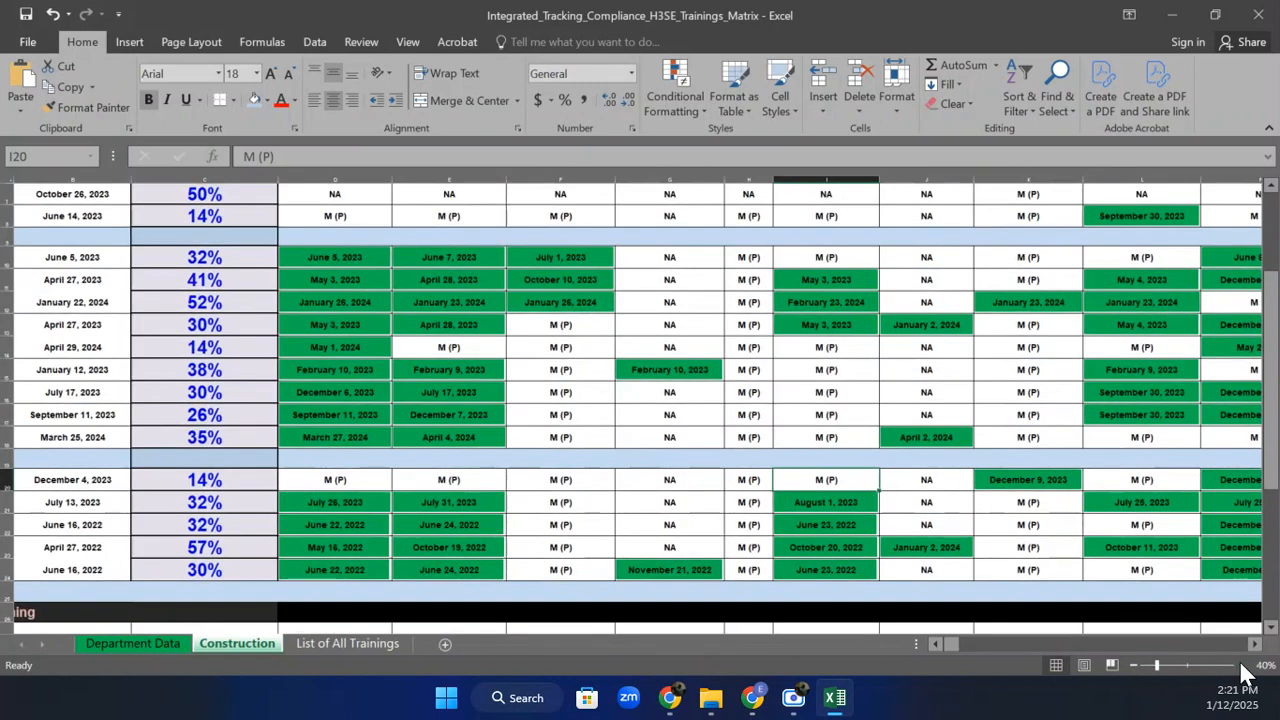
drag(953, 645, 919, 646)
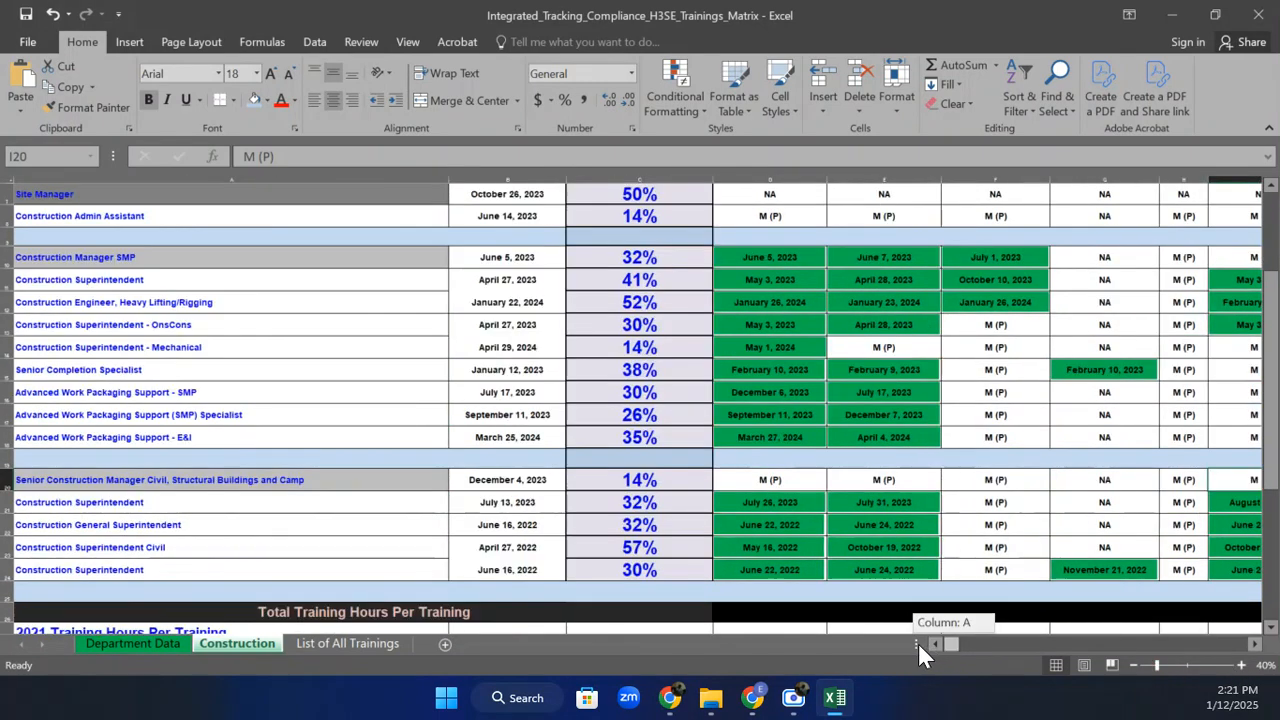
click(1241, 665)
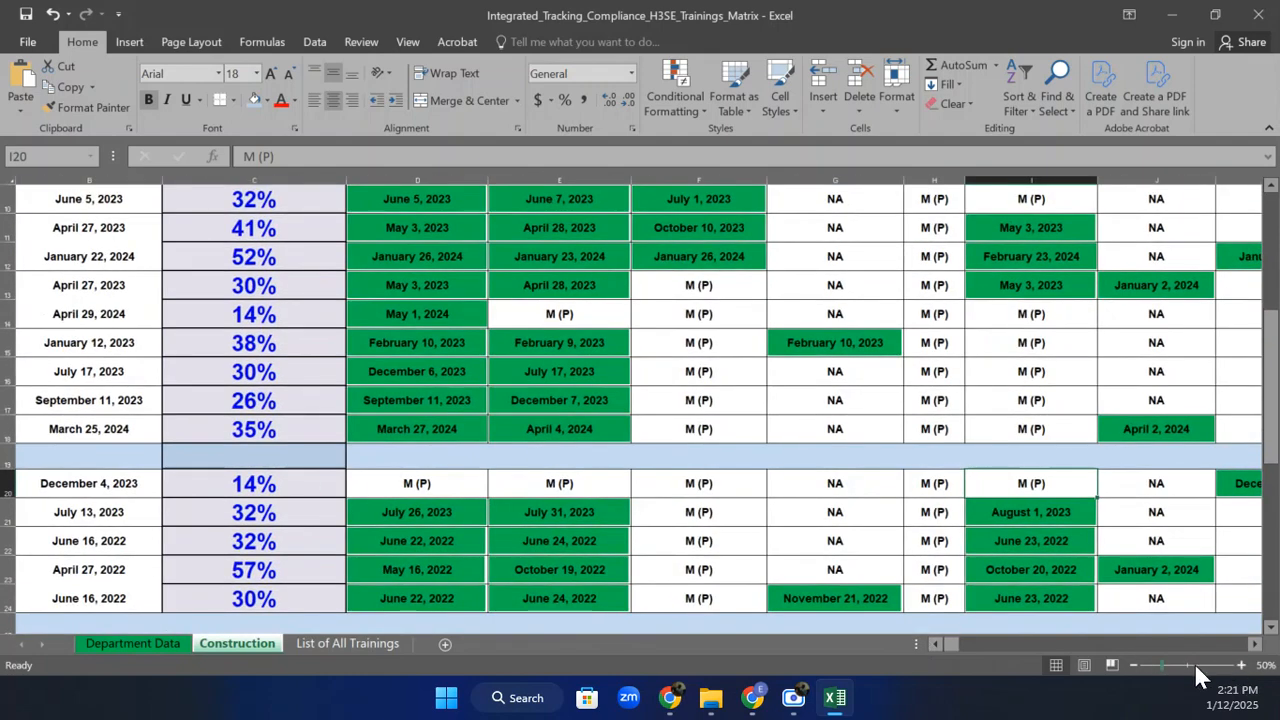
click(1140, 665)
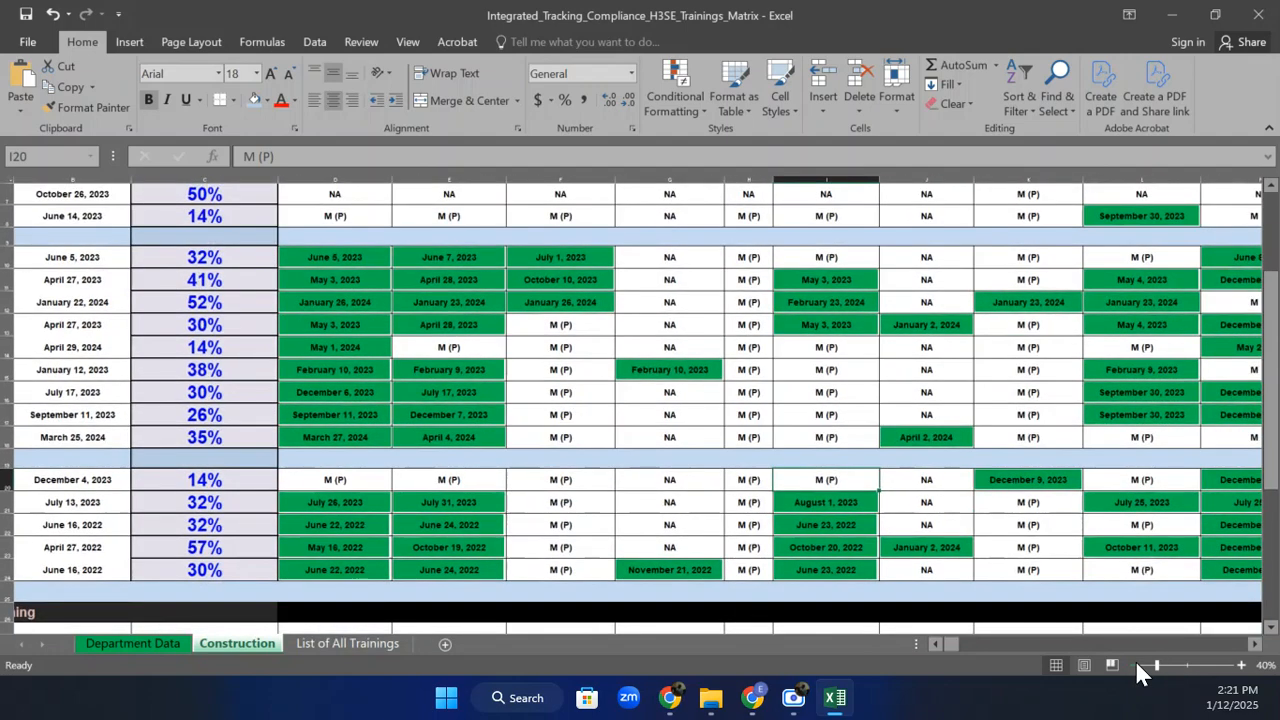
click(1237, 666)
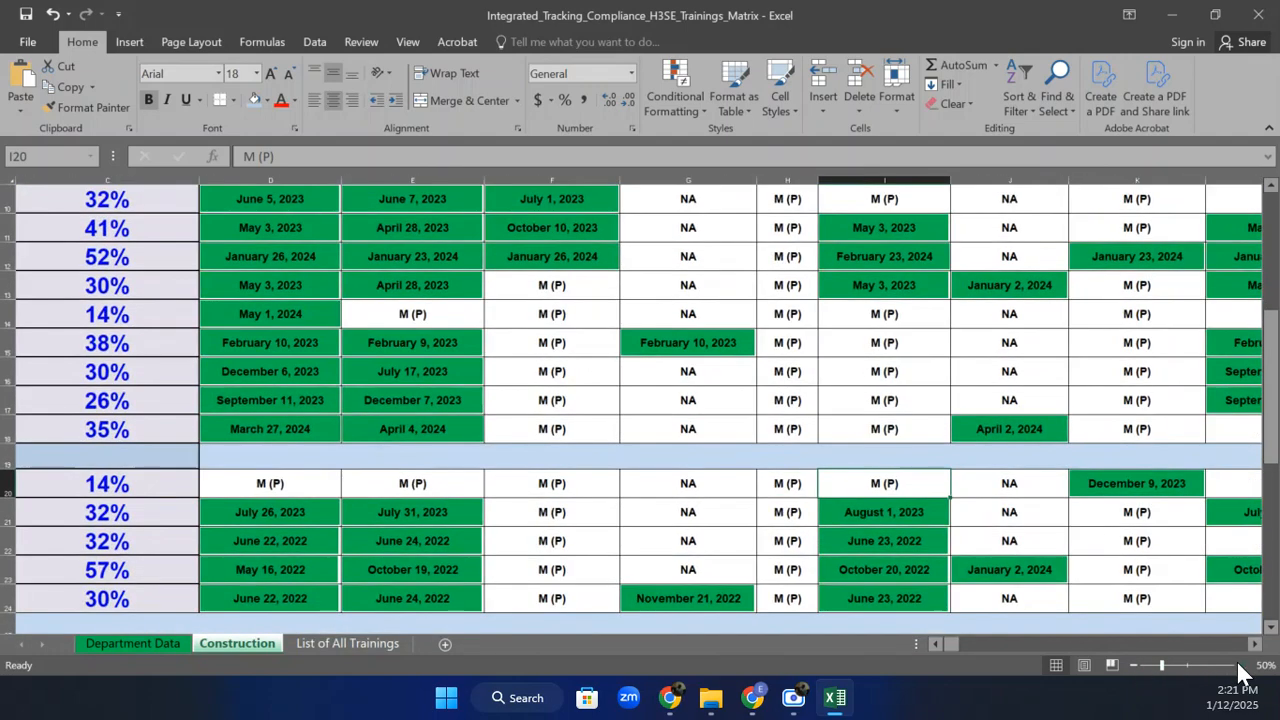
click(141, 362)
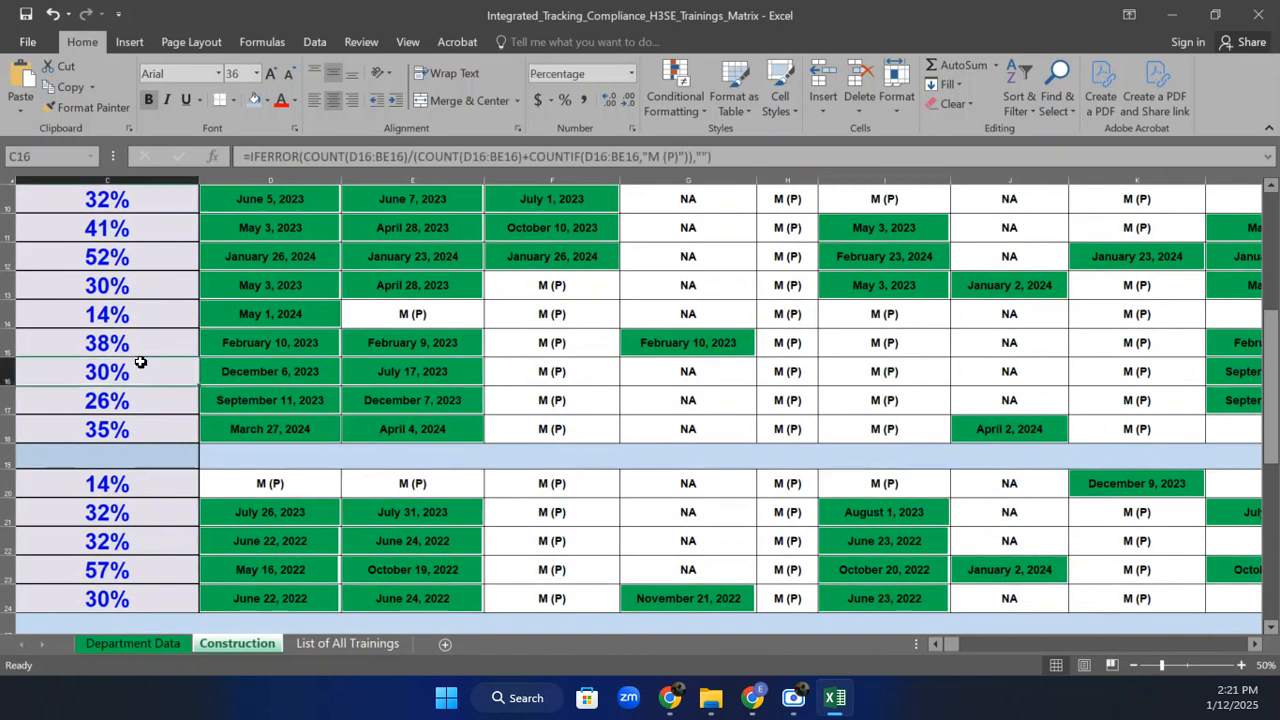
click(4, 372)
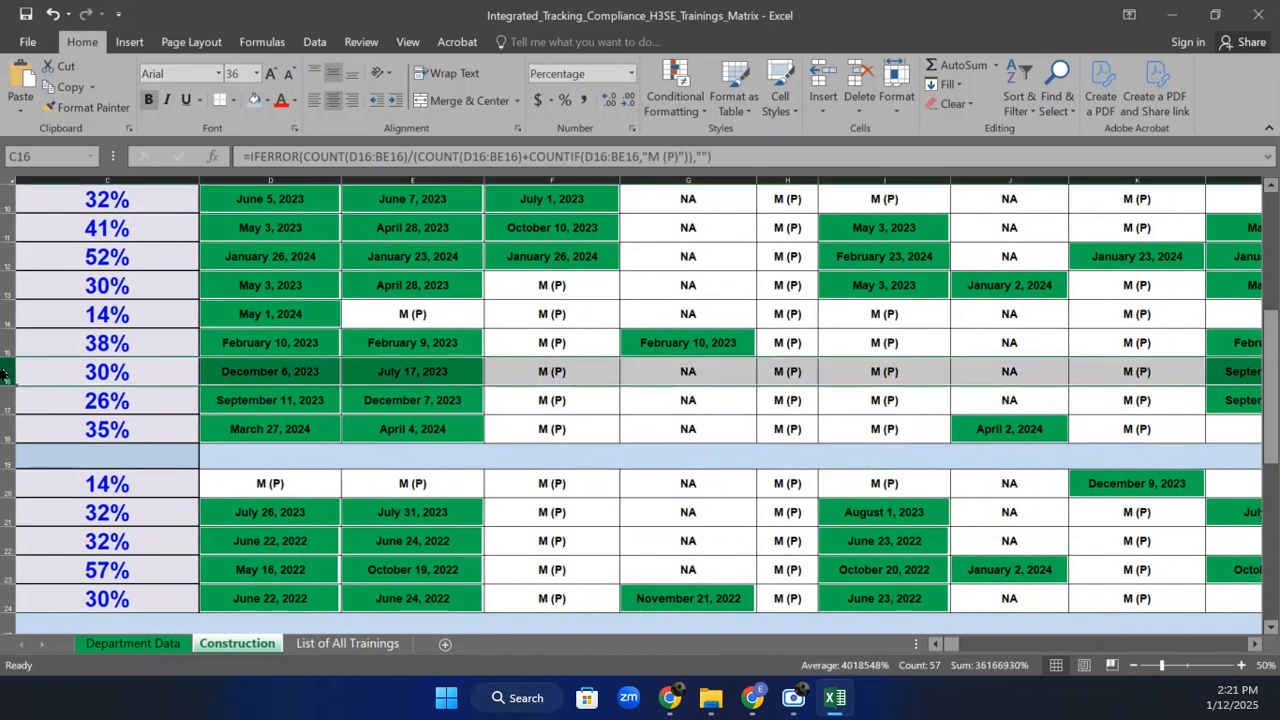
click(533, 378)
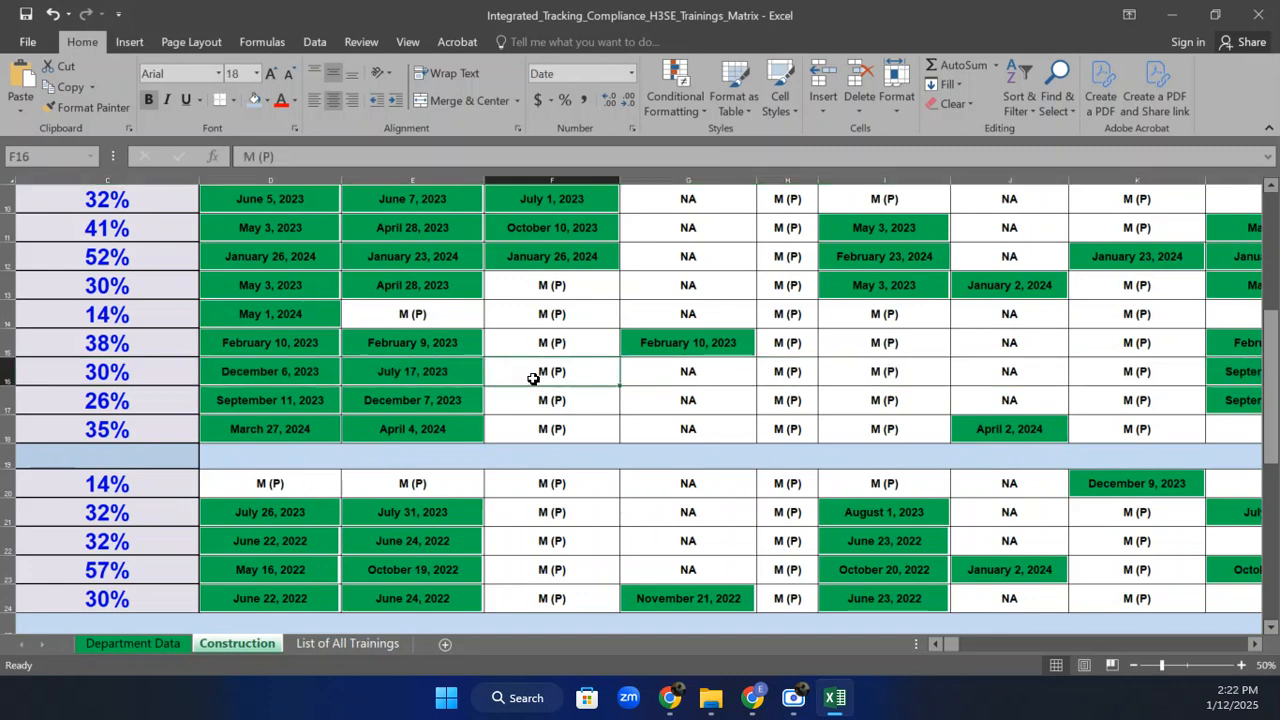
click(127, 375)
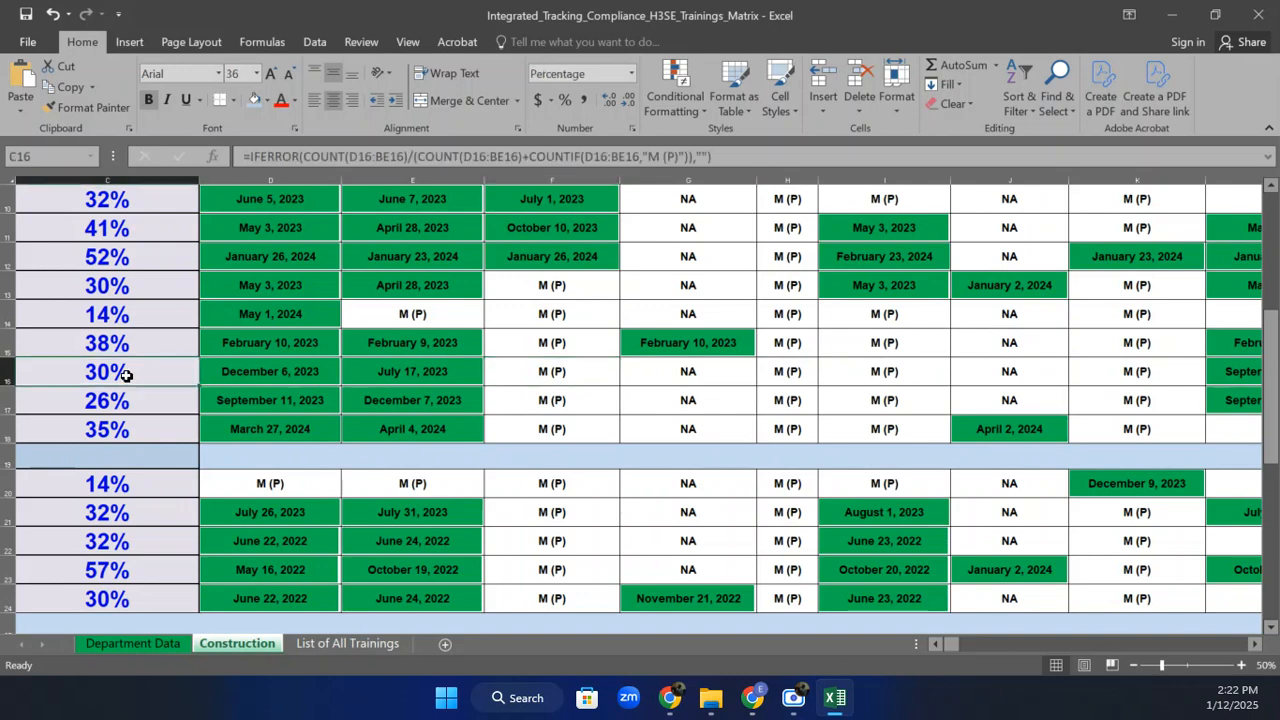
click(527, 405)
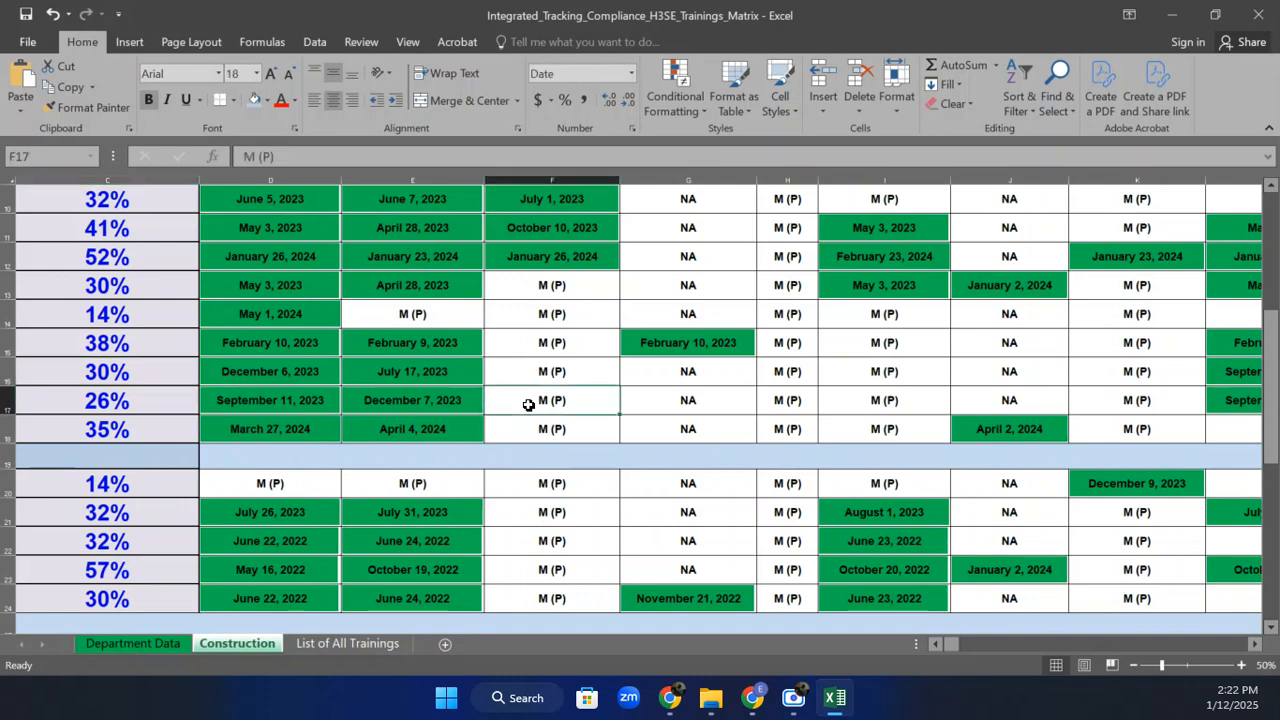
text(12-)
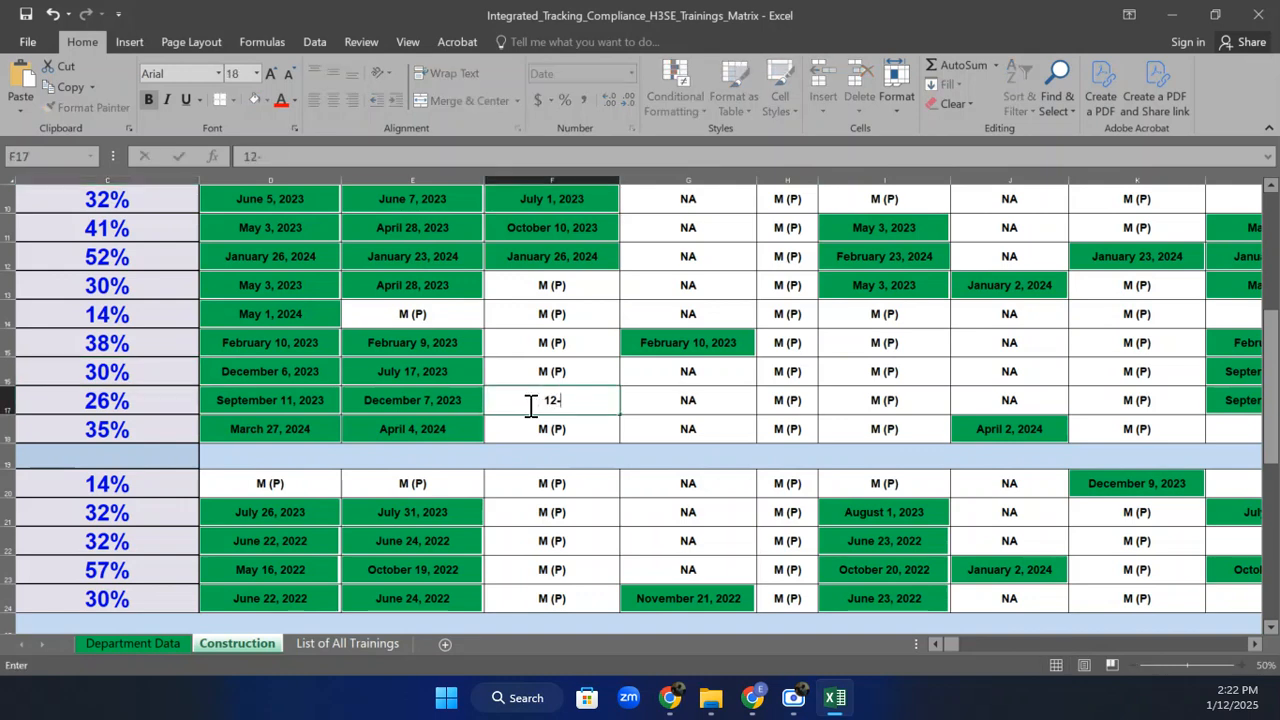
text(Jan-25)
key(Return)
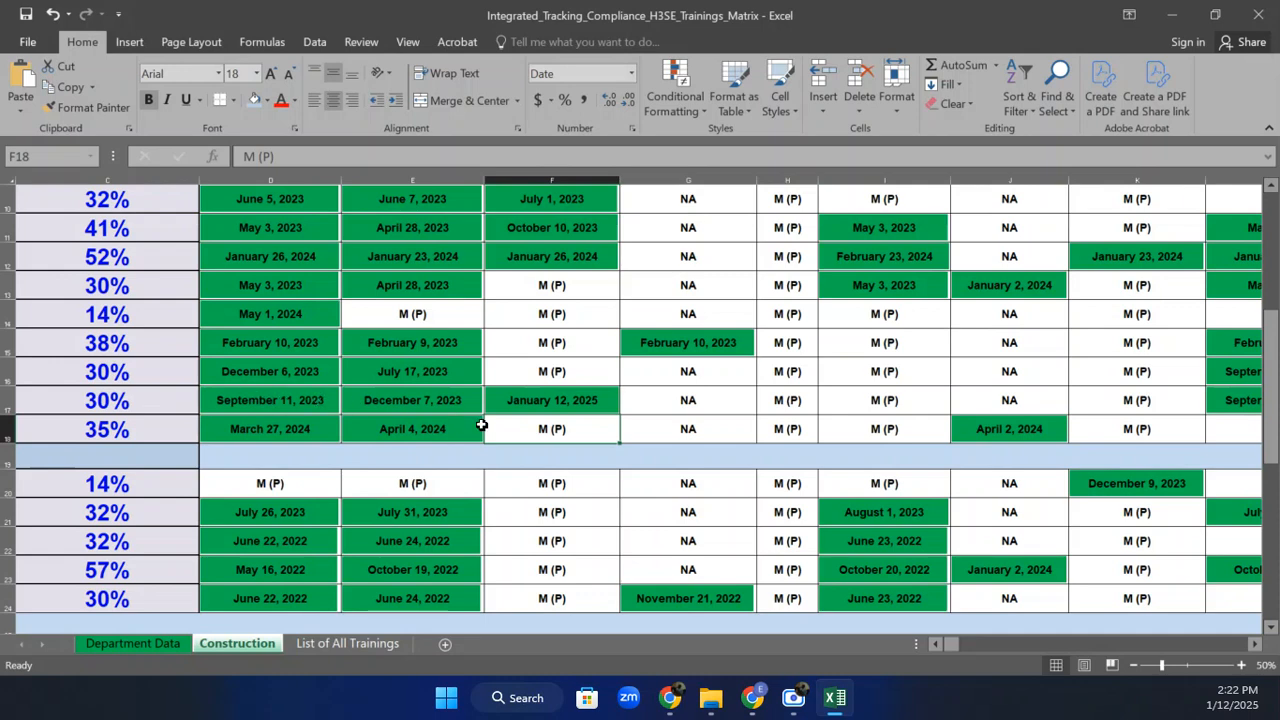
click(52, 13)
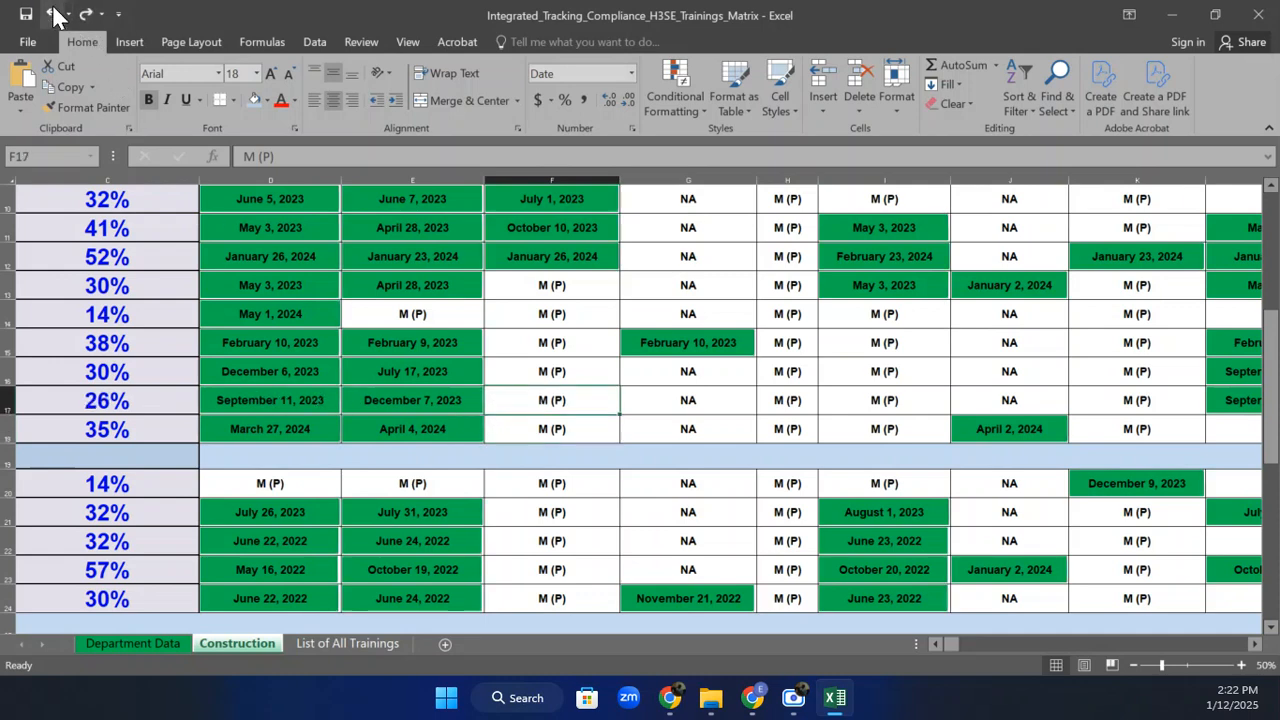
click(554, 372)
text(12)
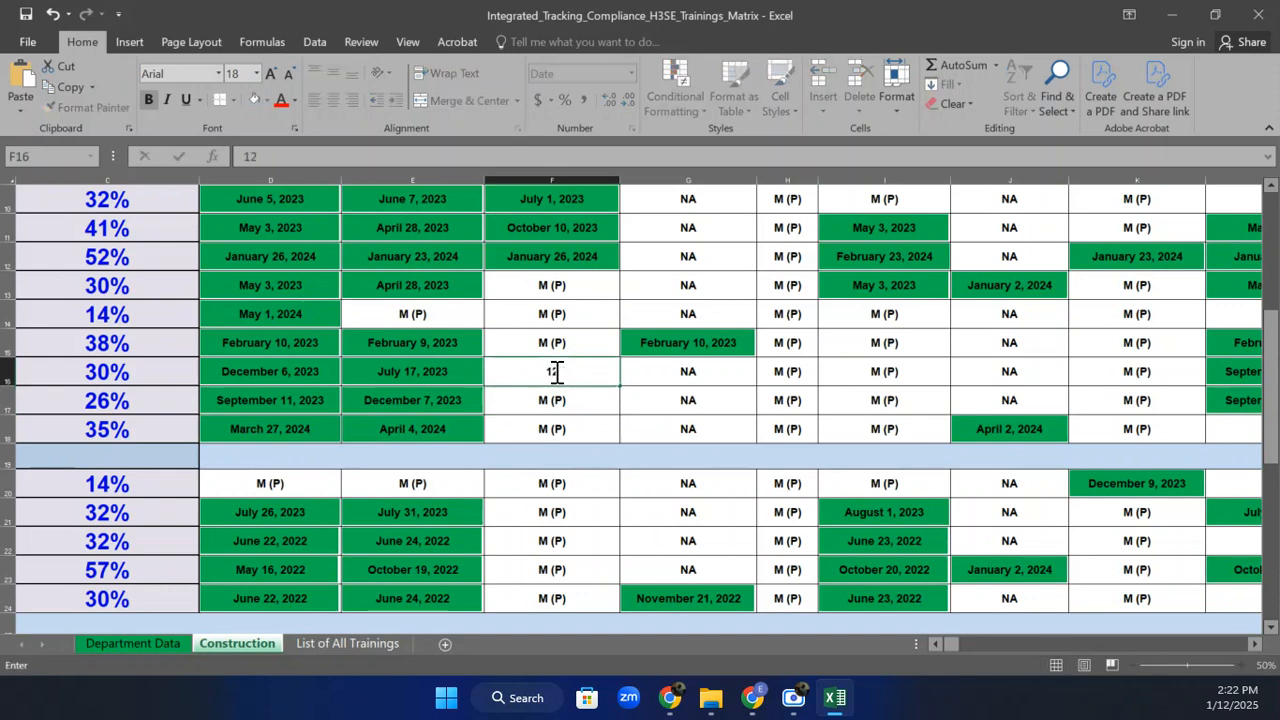
text(-Jan-25)
key(Return)
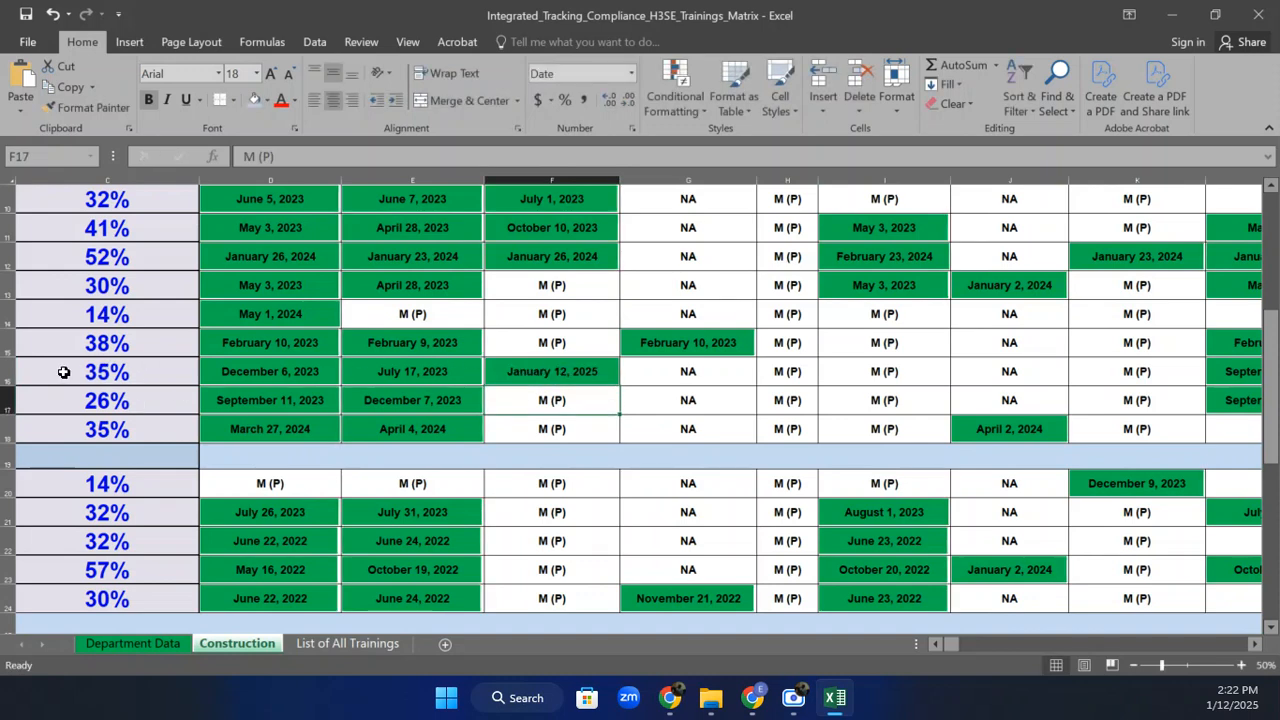
click(579, 379)
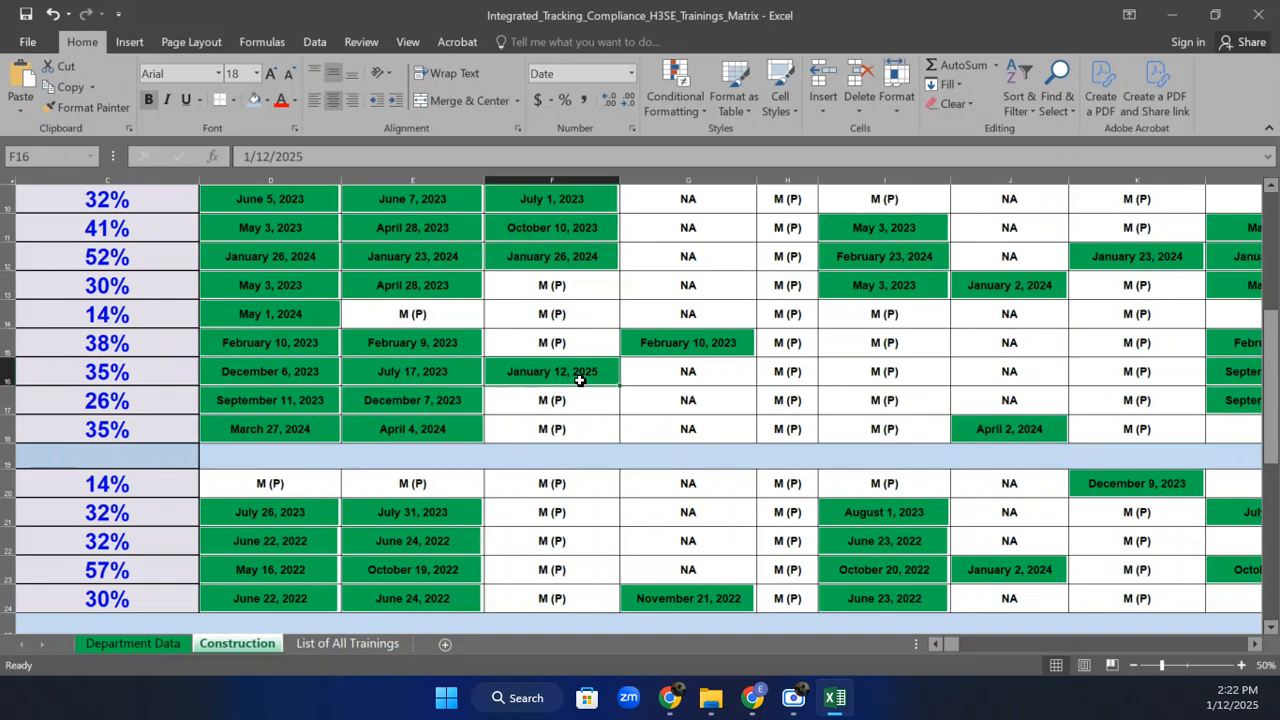
text(M)
key(Return)
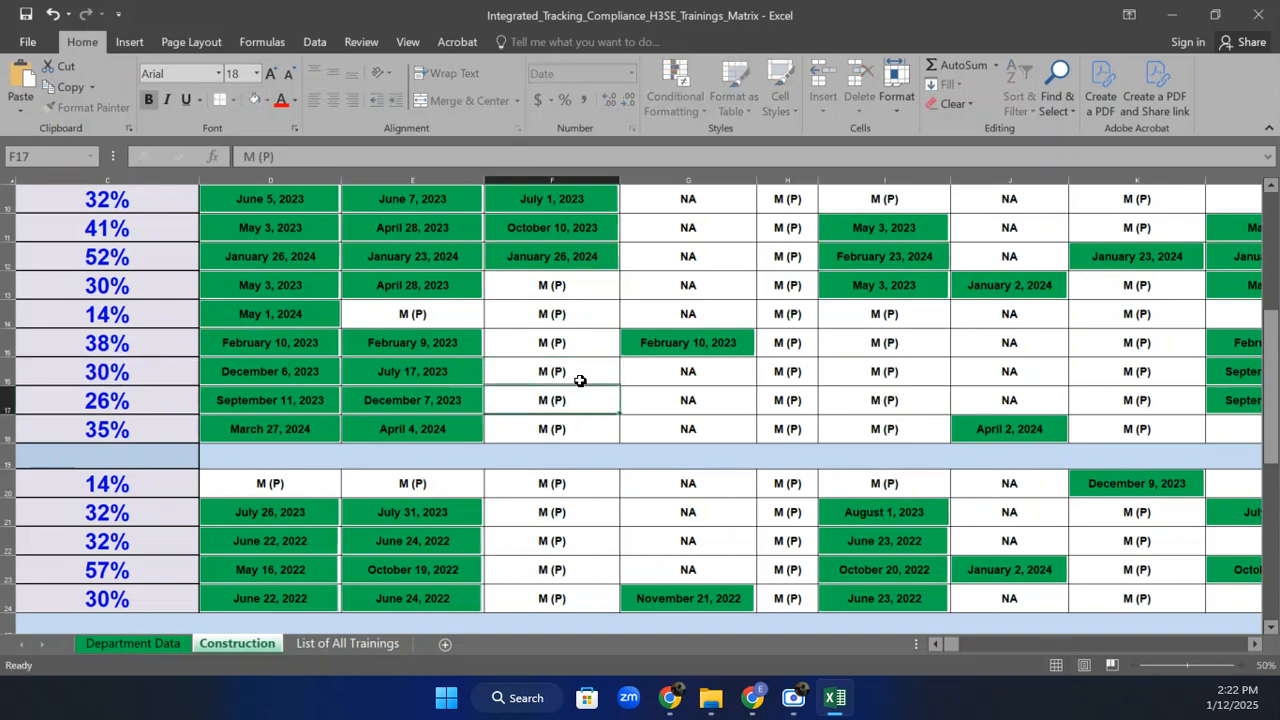
Zoom out to 30%, return to the top, and select the training entries from D7 onward.
click(1134, 665)
click(1134, 665)
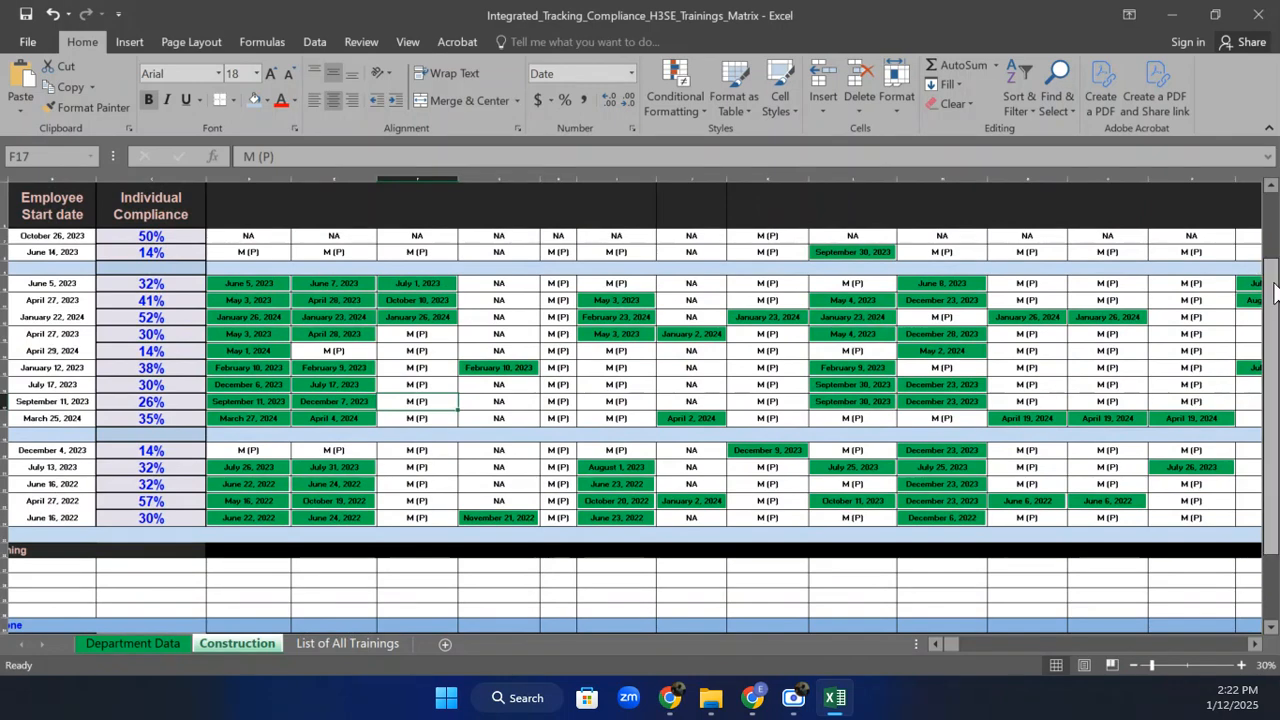
drag(1275, 290, 1272, 282)
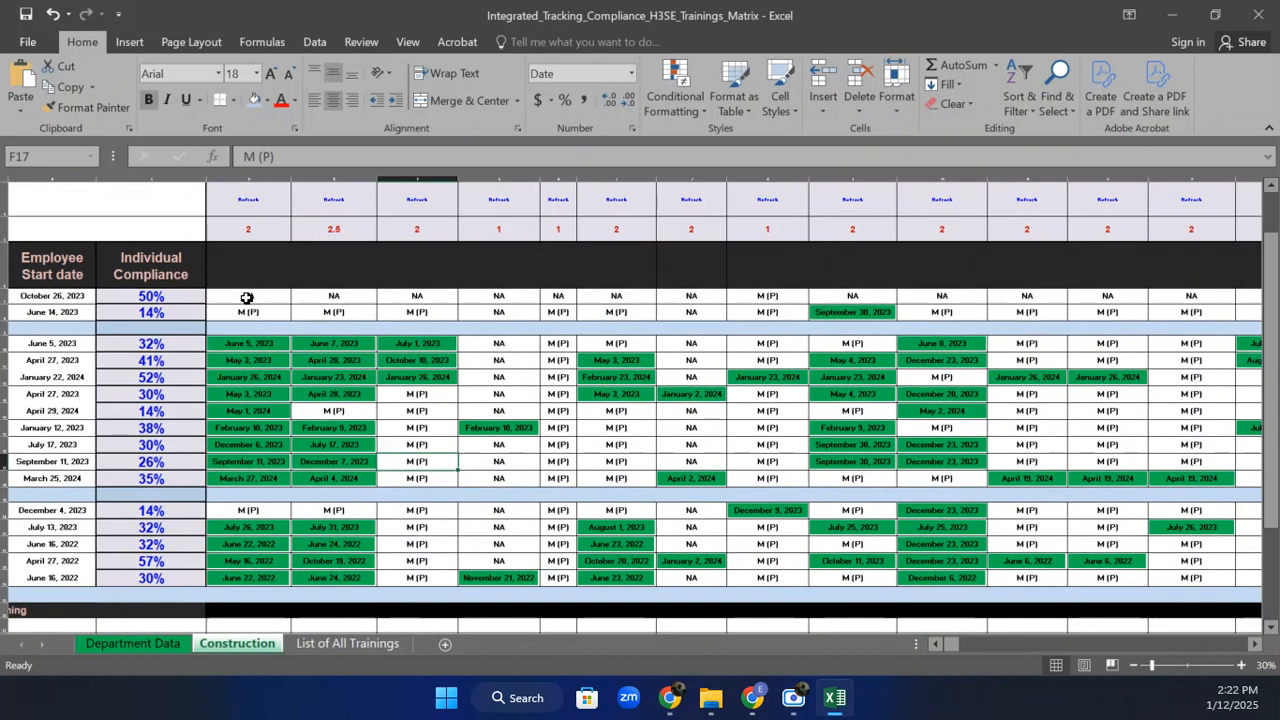
drag(251, 303, 1226, 576)
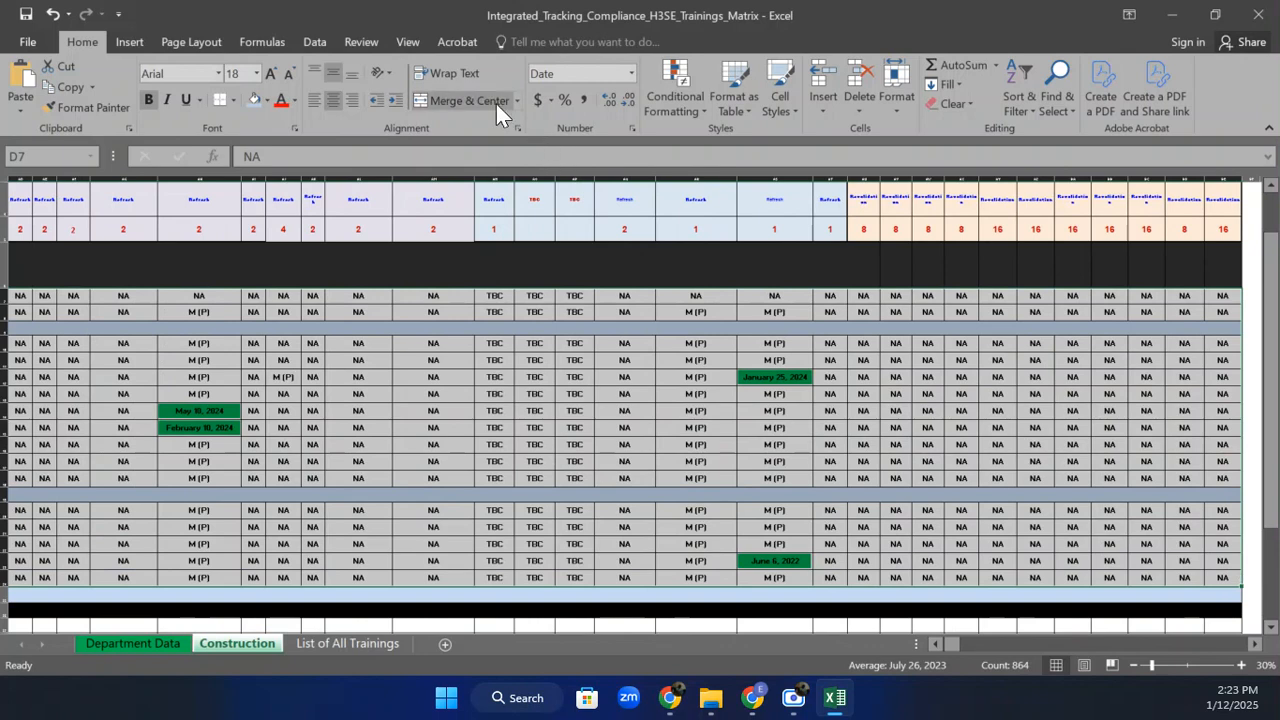
click(660, 109)
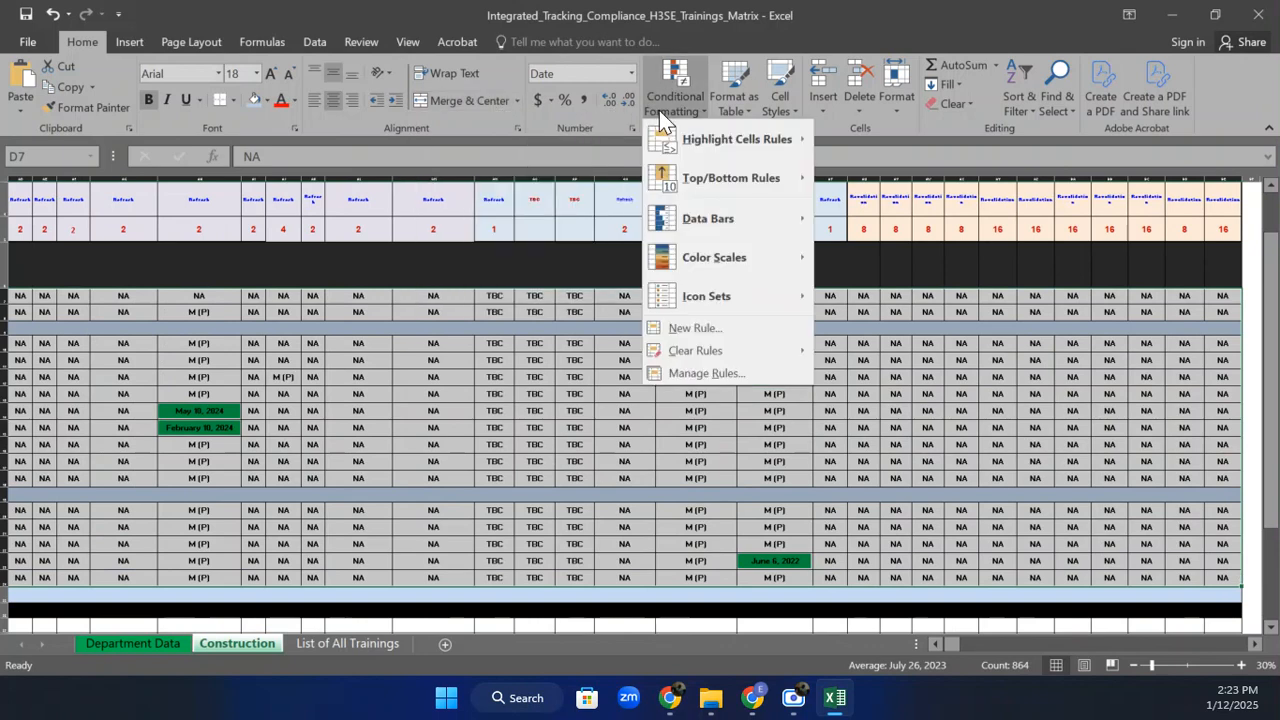
Start a new formula-based conditional formatting rule with the condition =D7=M (P).
click(724, 341)
click(849, 296)
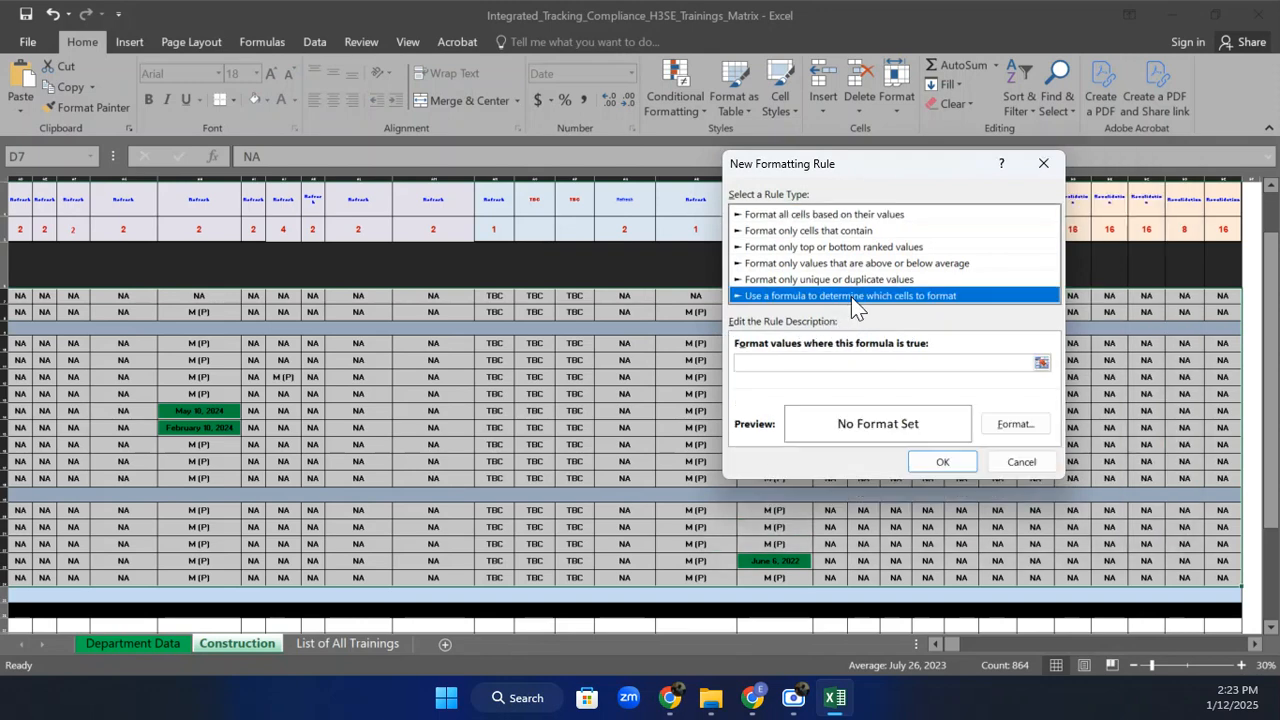
click(781, 364)
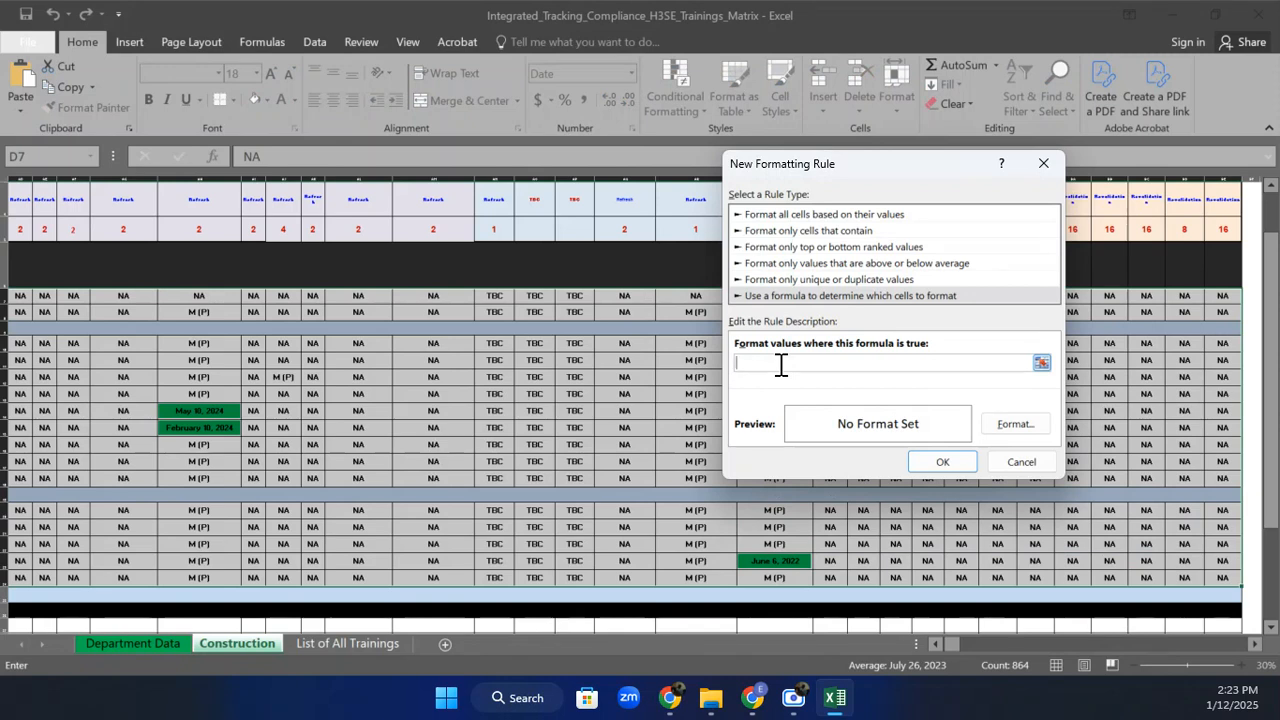
text(=)
text(D7=M (P)
Give the M (P) rule an orange fill and confirm the new rule.
click(1015, 425)
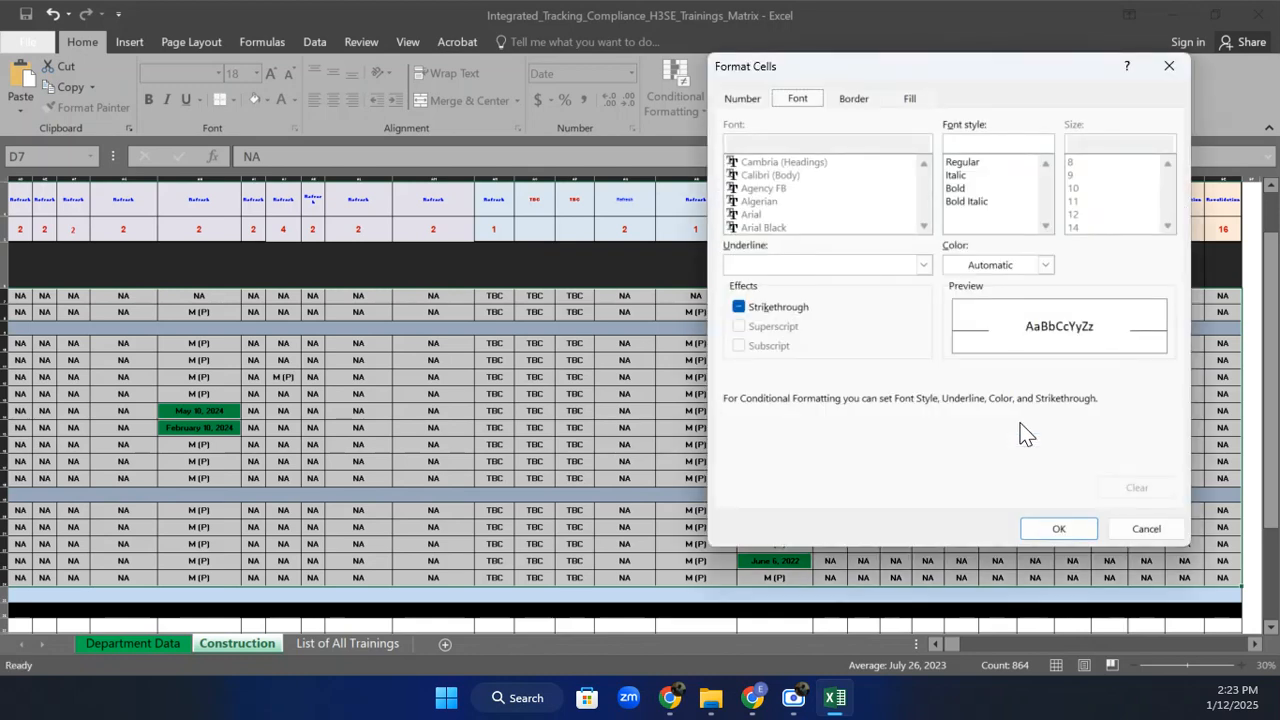
click(858, 99)
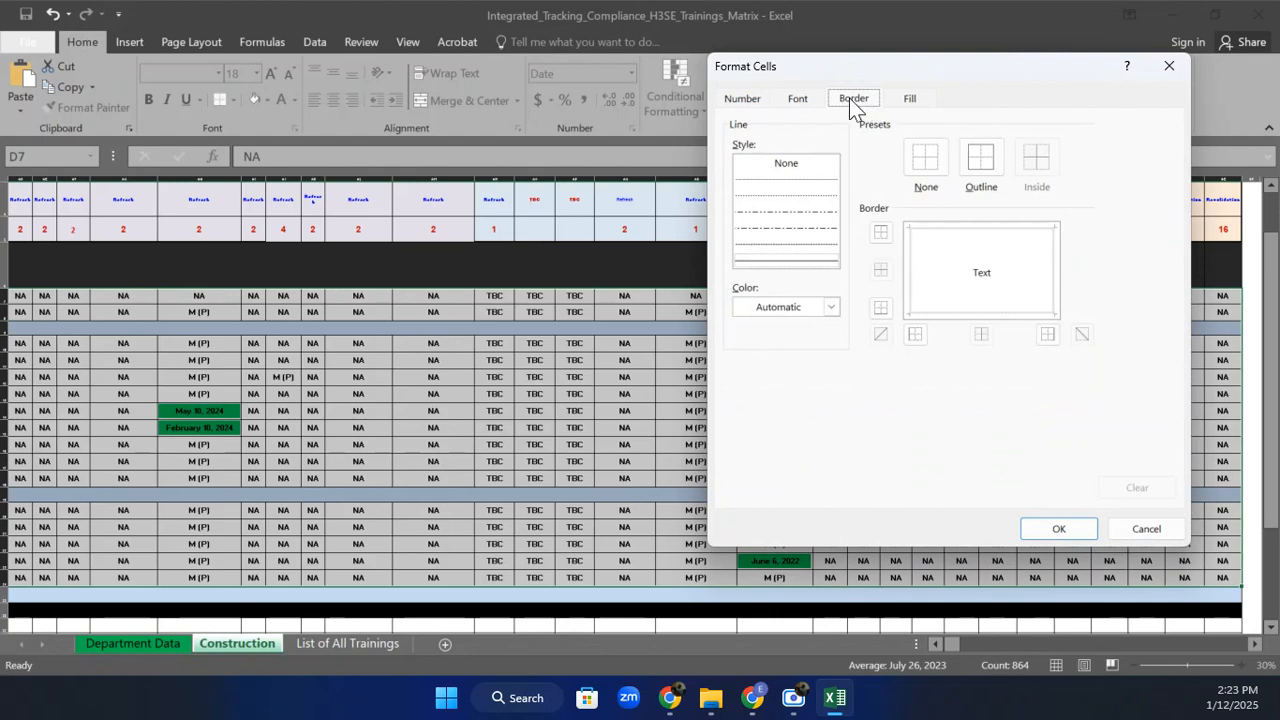
click(797, 100)
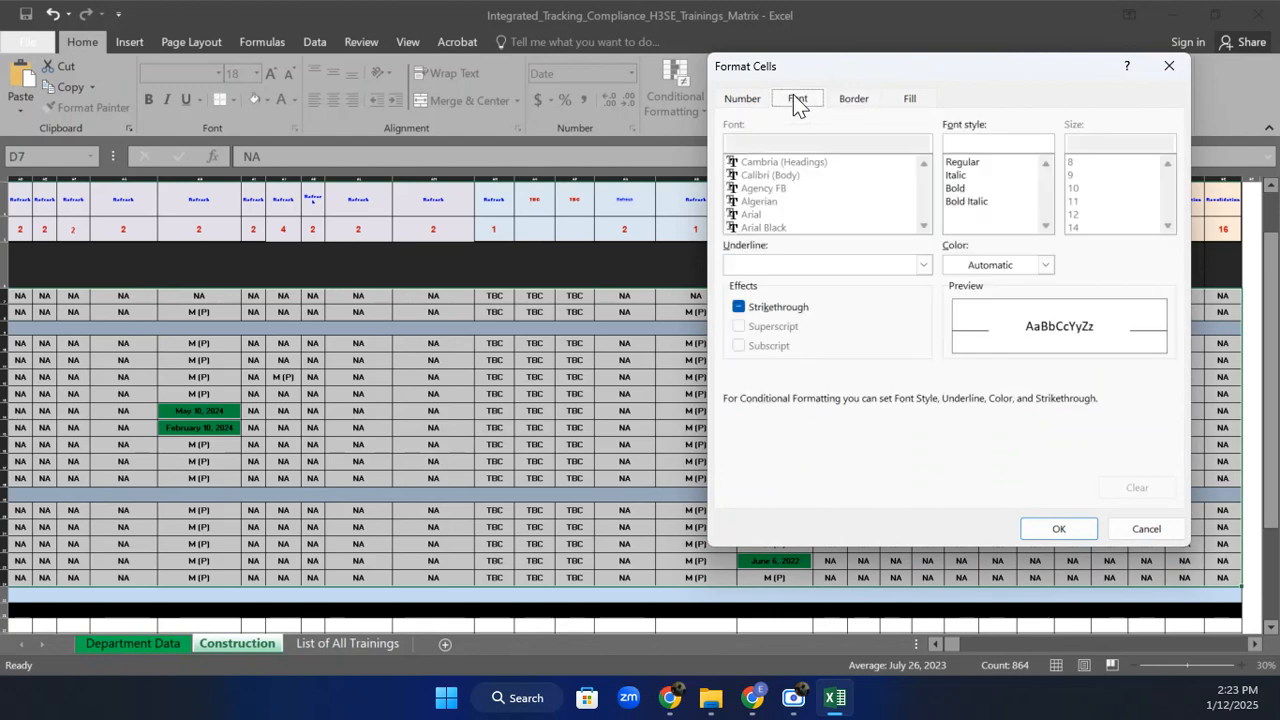
click(908, 99)
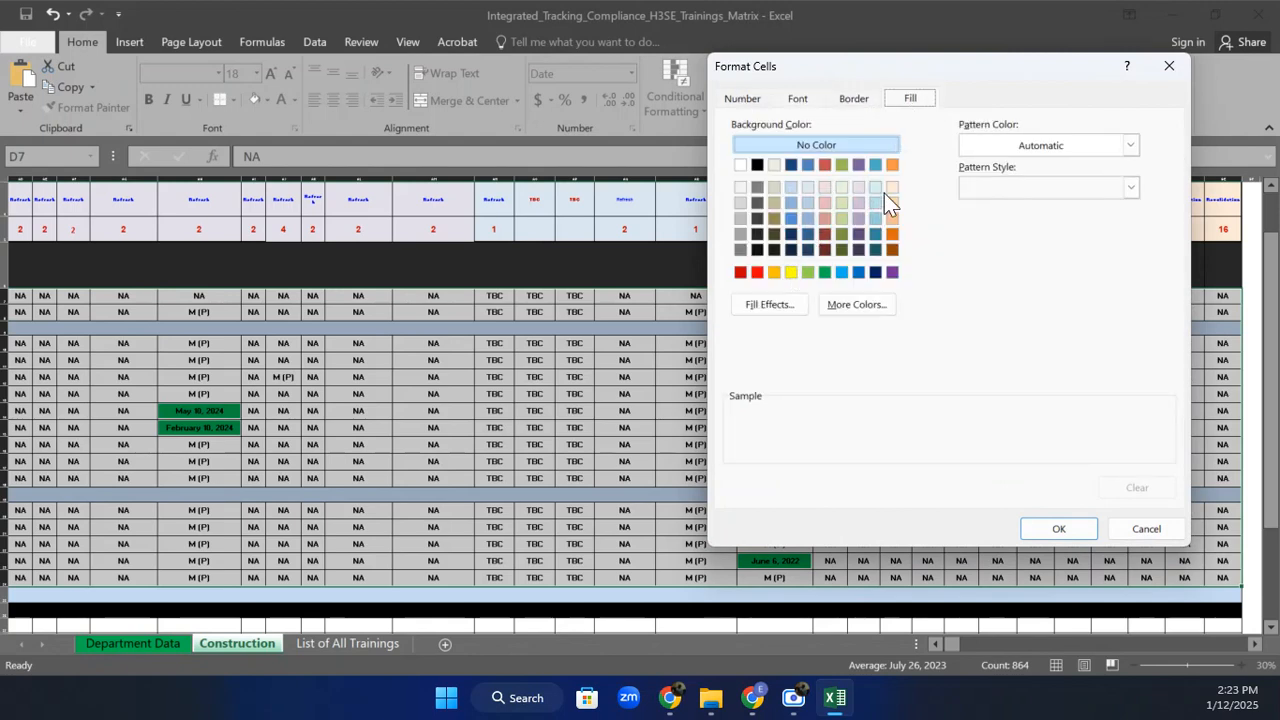
click(893, 166)
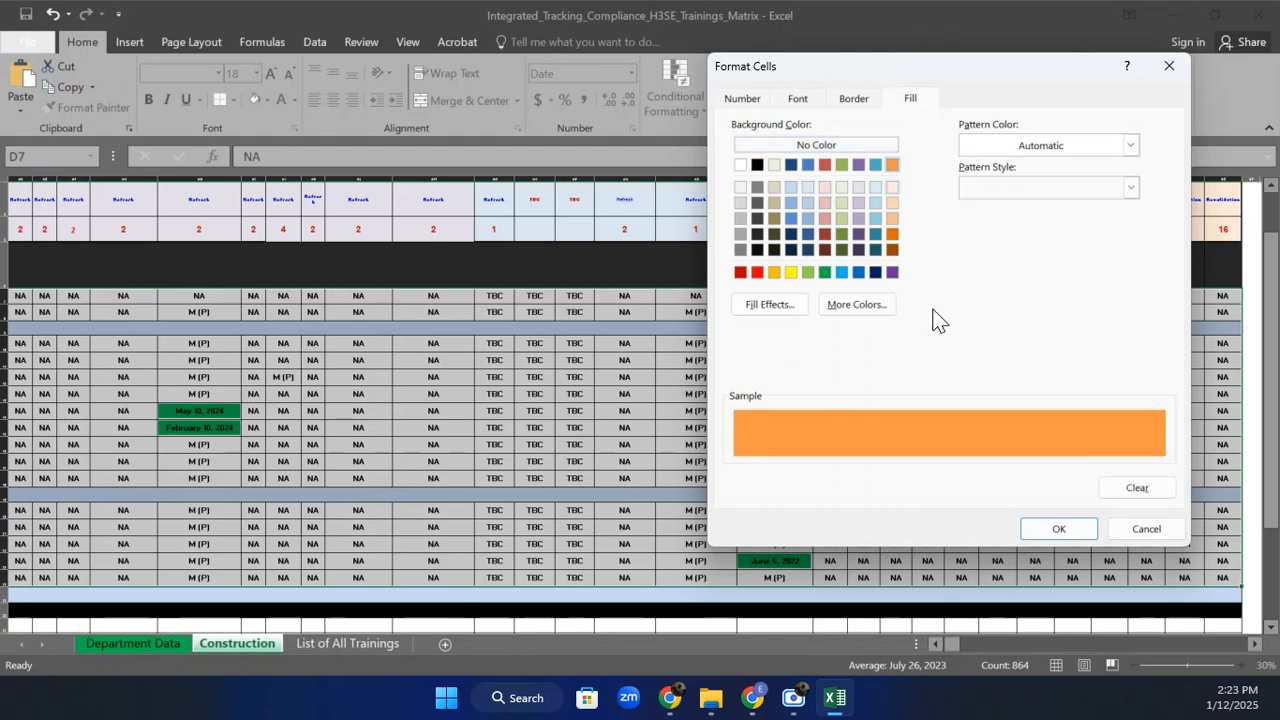
click(1055, 528)
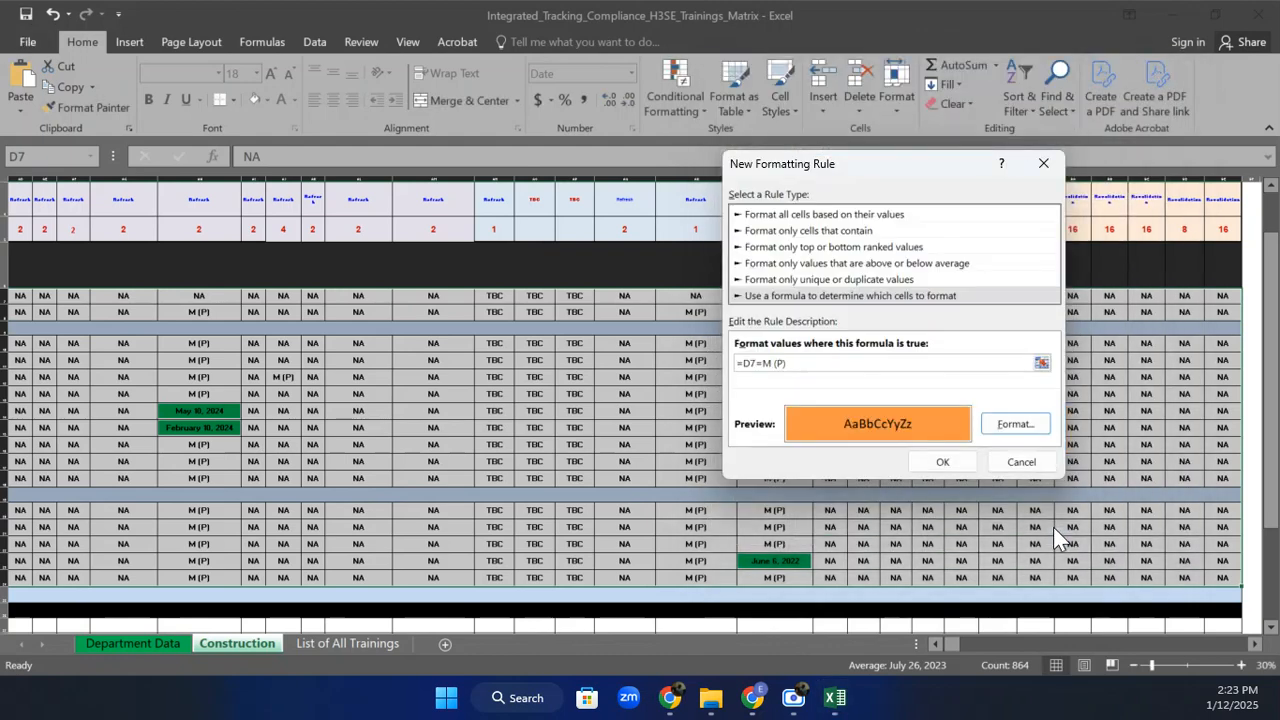
click(955, 459)
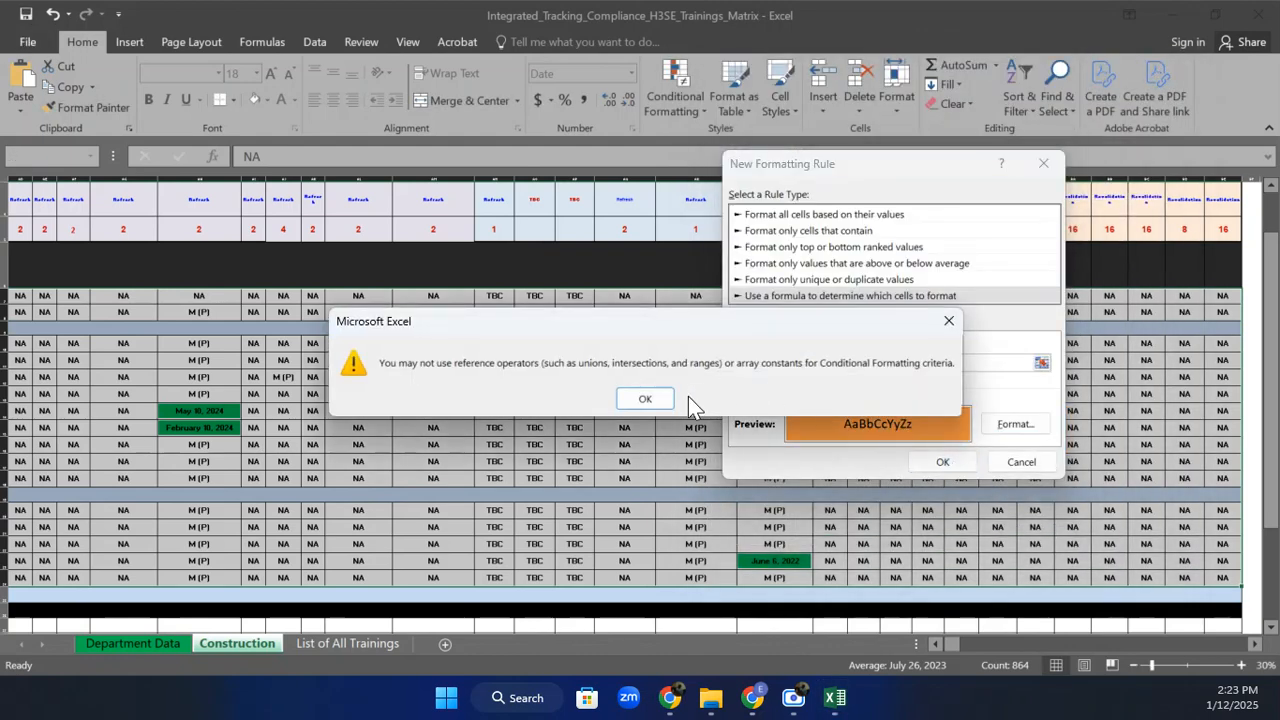
Dismiss the formula error, correct the condition to =D7="M (P)", and apply the rule.
click(648, 398)
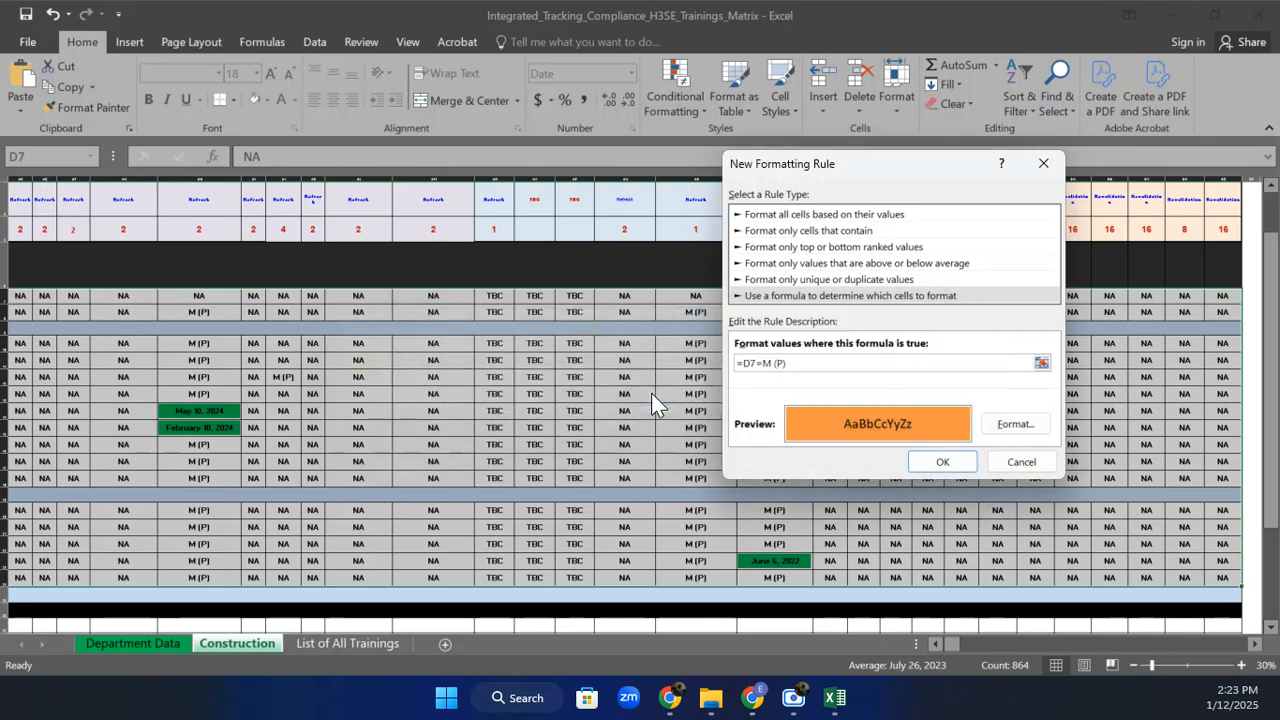
click(757, 364)
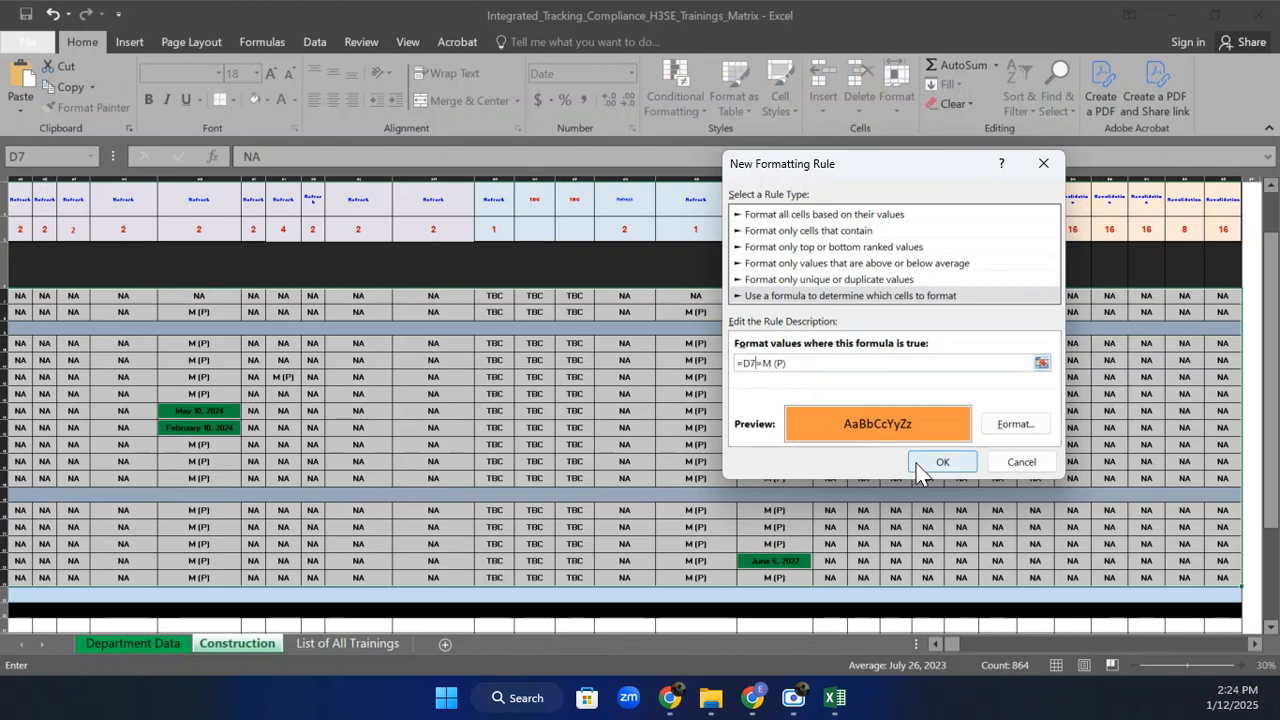
click(764, 364)
text(")
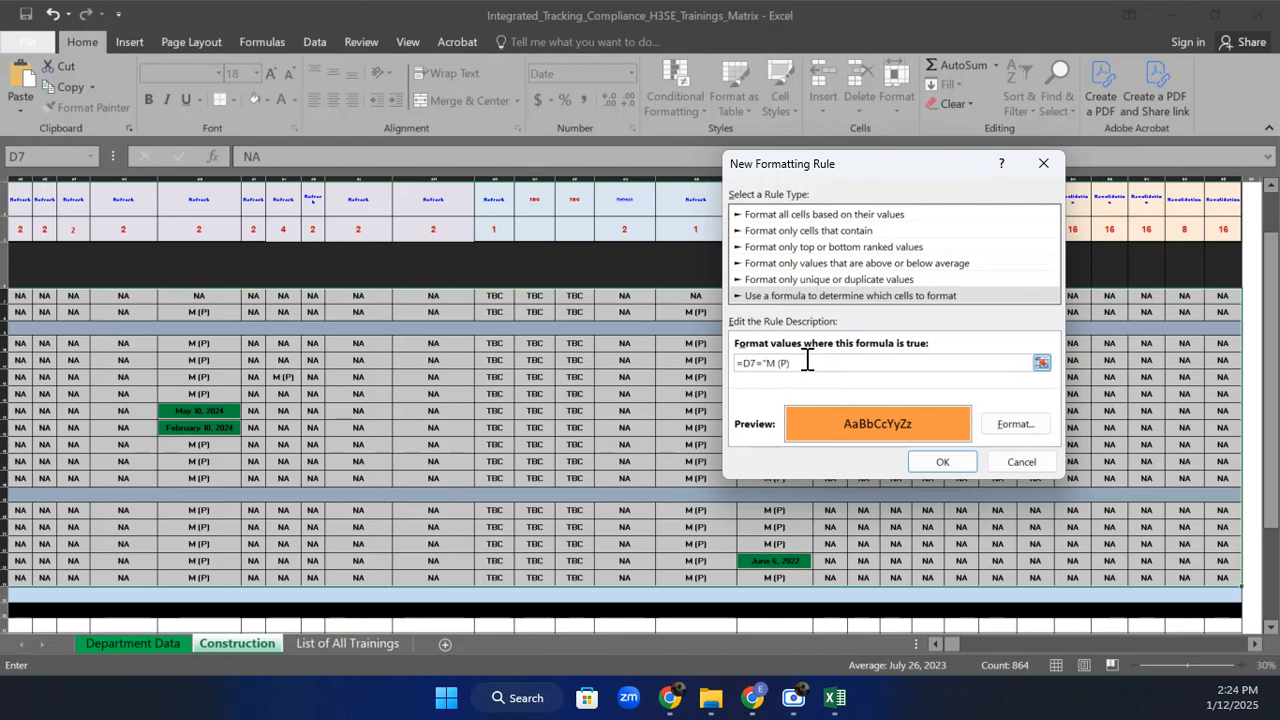
click(942, 462)
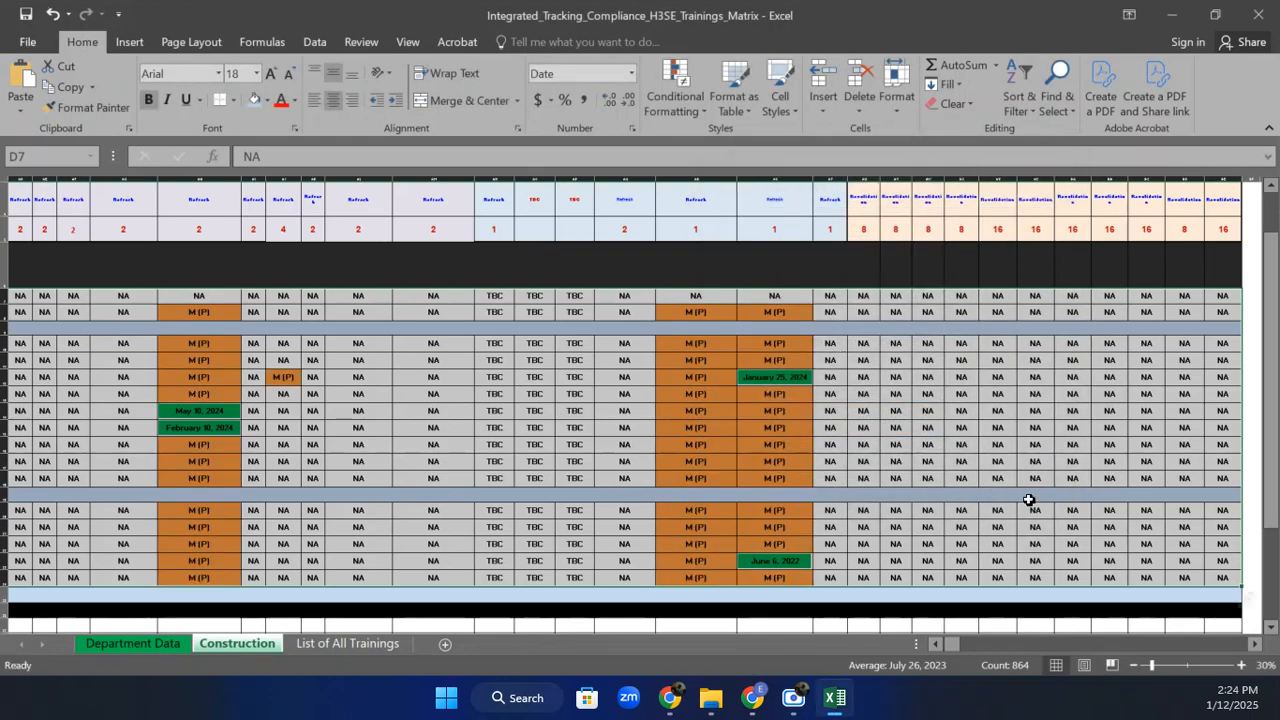
Scroll back to column A and clear the selection to view the coloured matrix.
drag(952, 648, 930, 644)
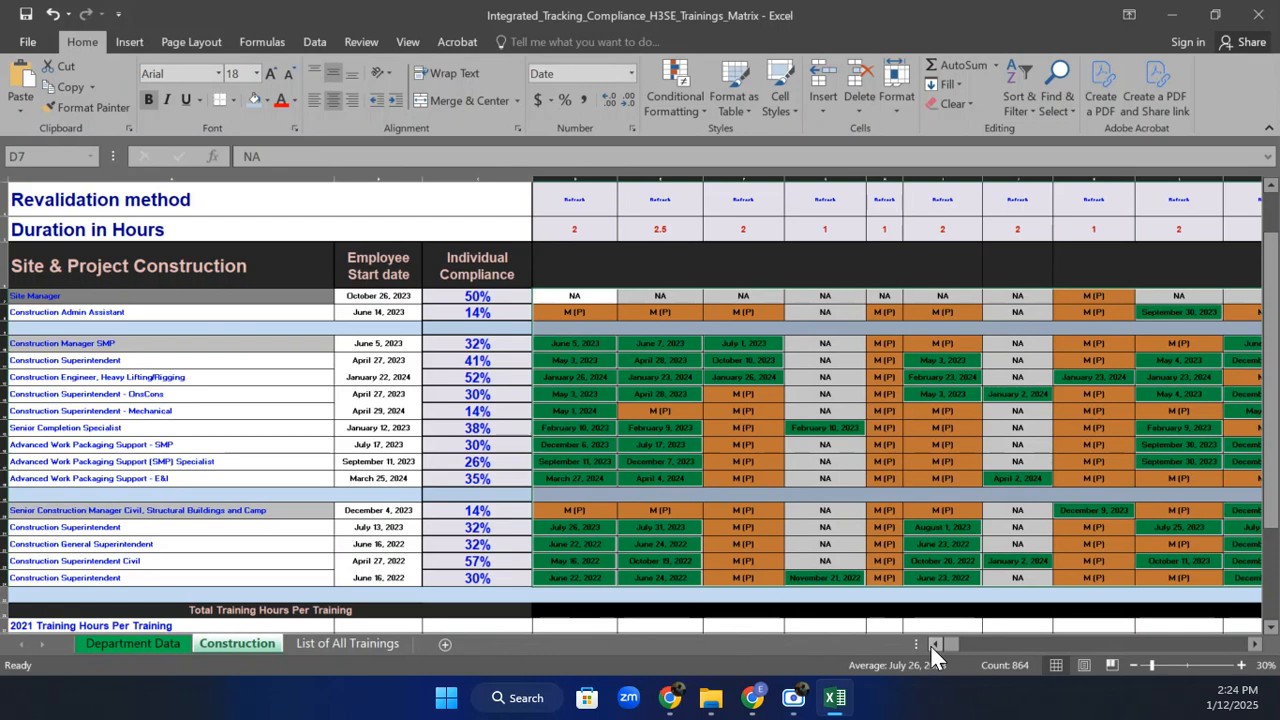
click(743, 358)
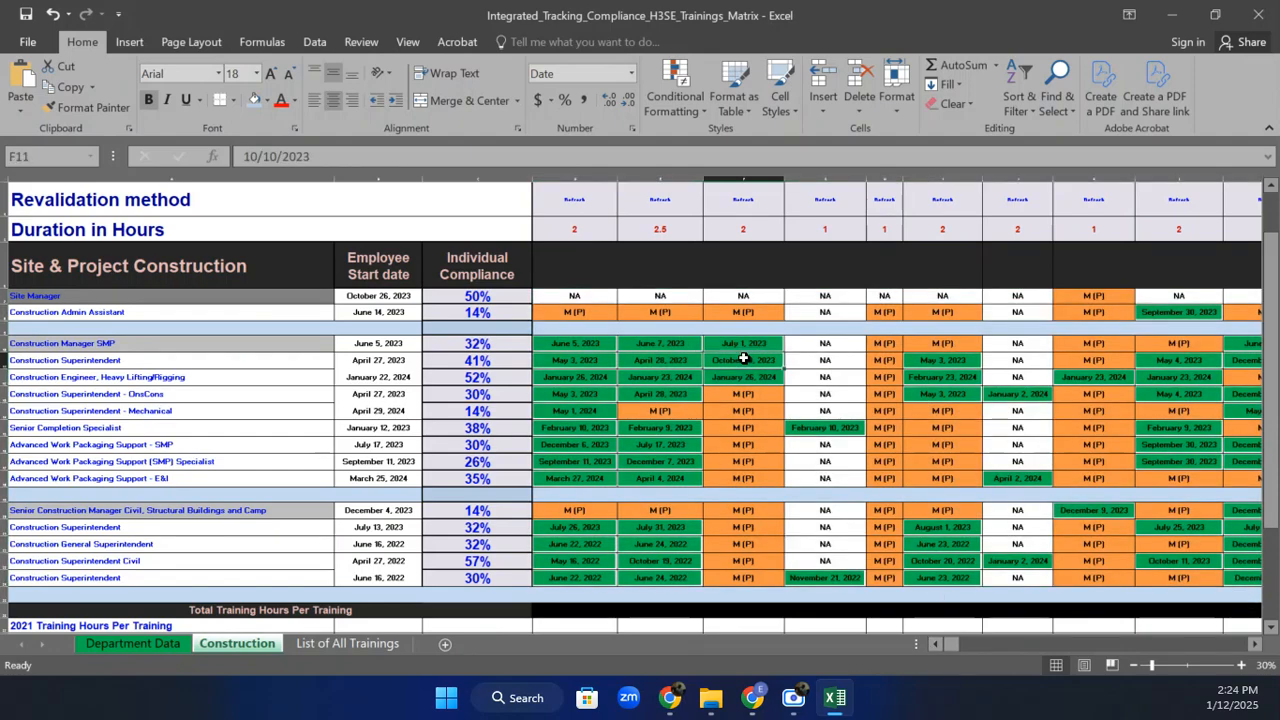
click(670, 108)
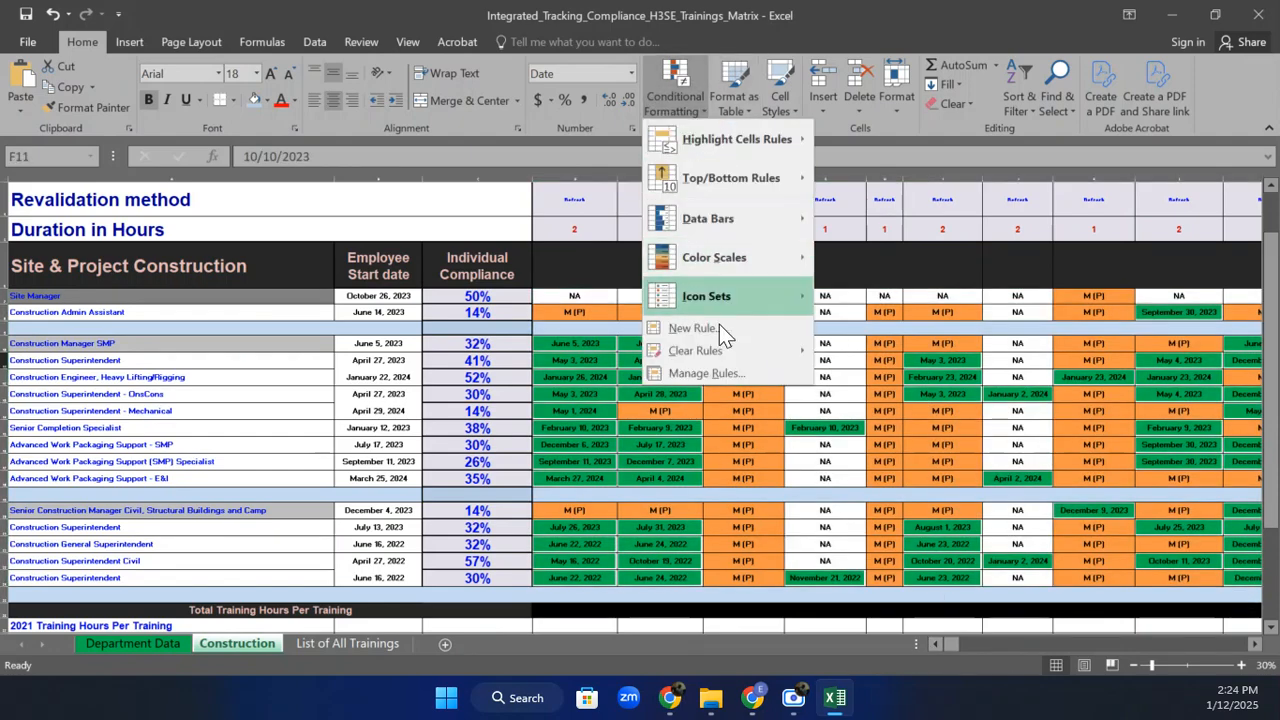
click(730, 375)
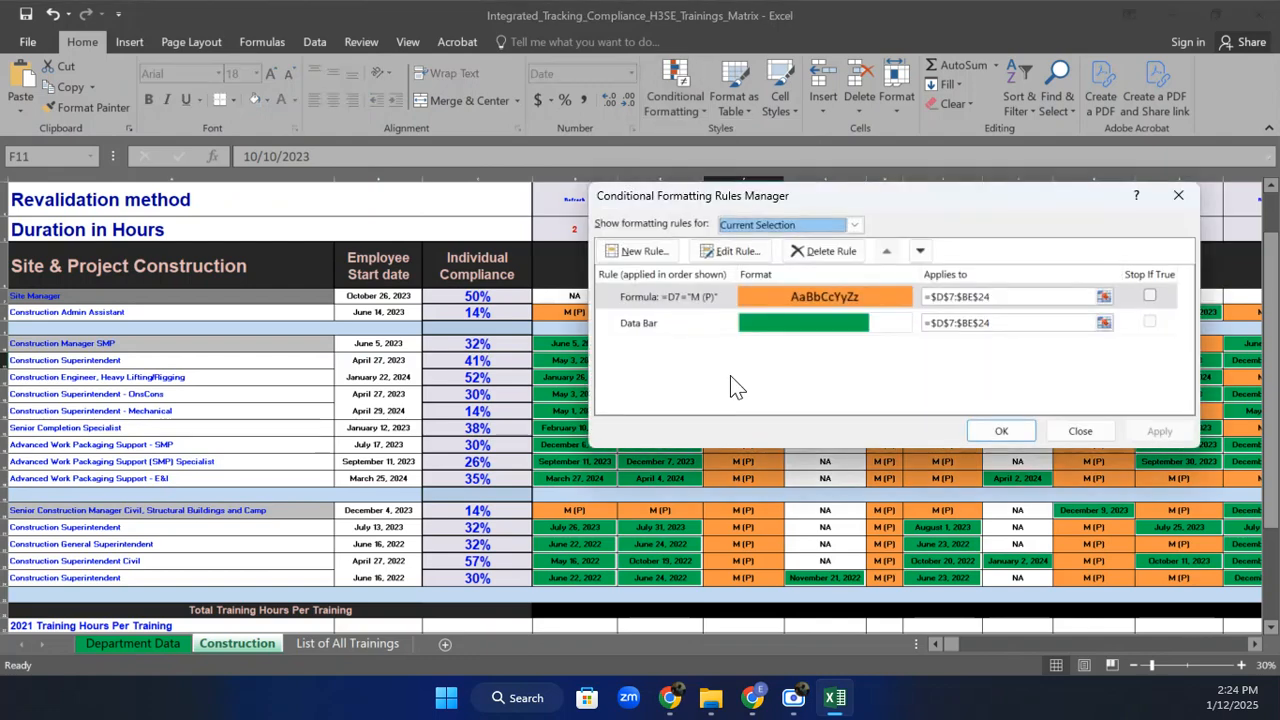
click(743, 325)
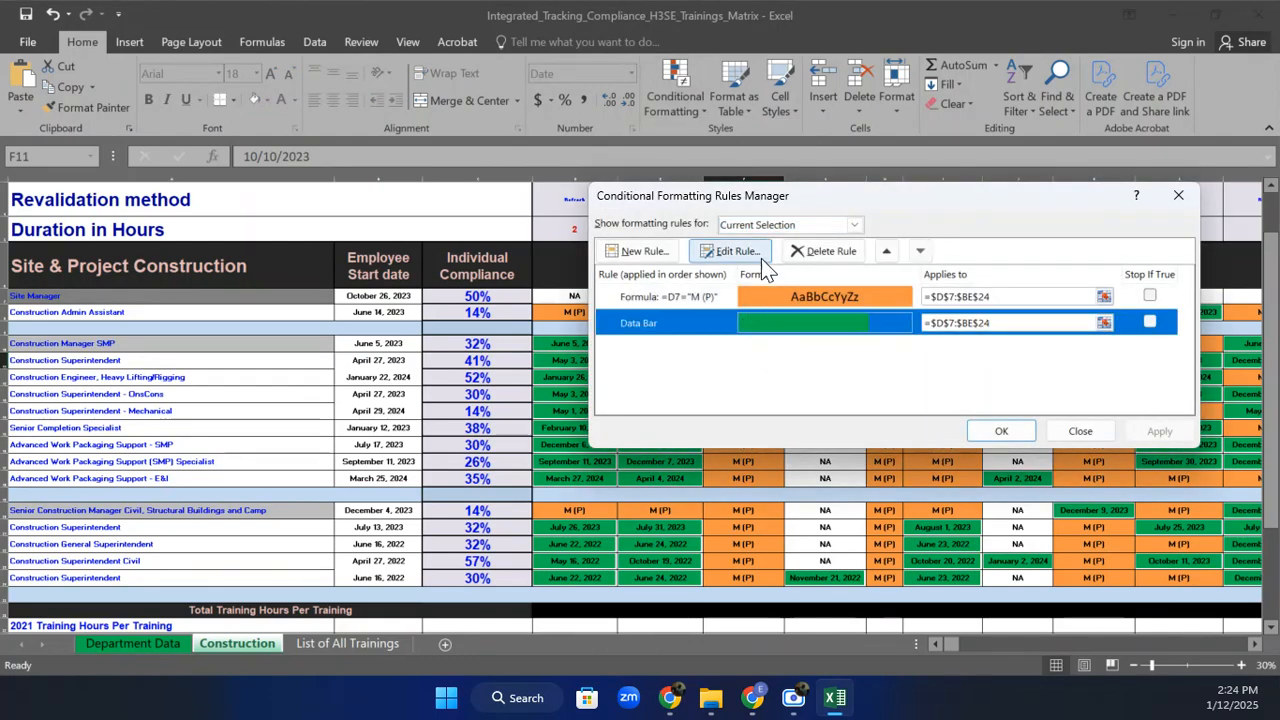
click(754, 257)
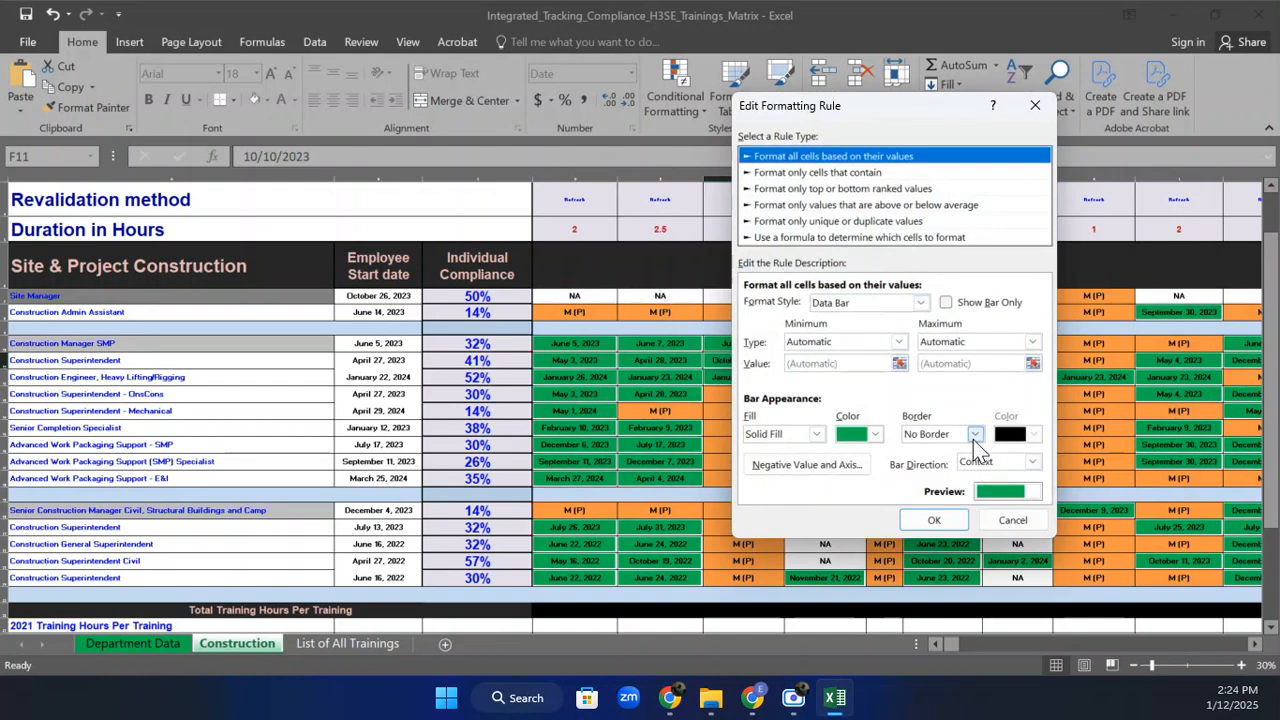
click(814, 434)
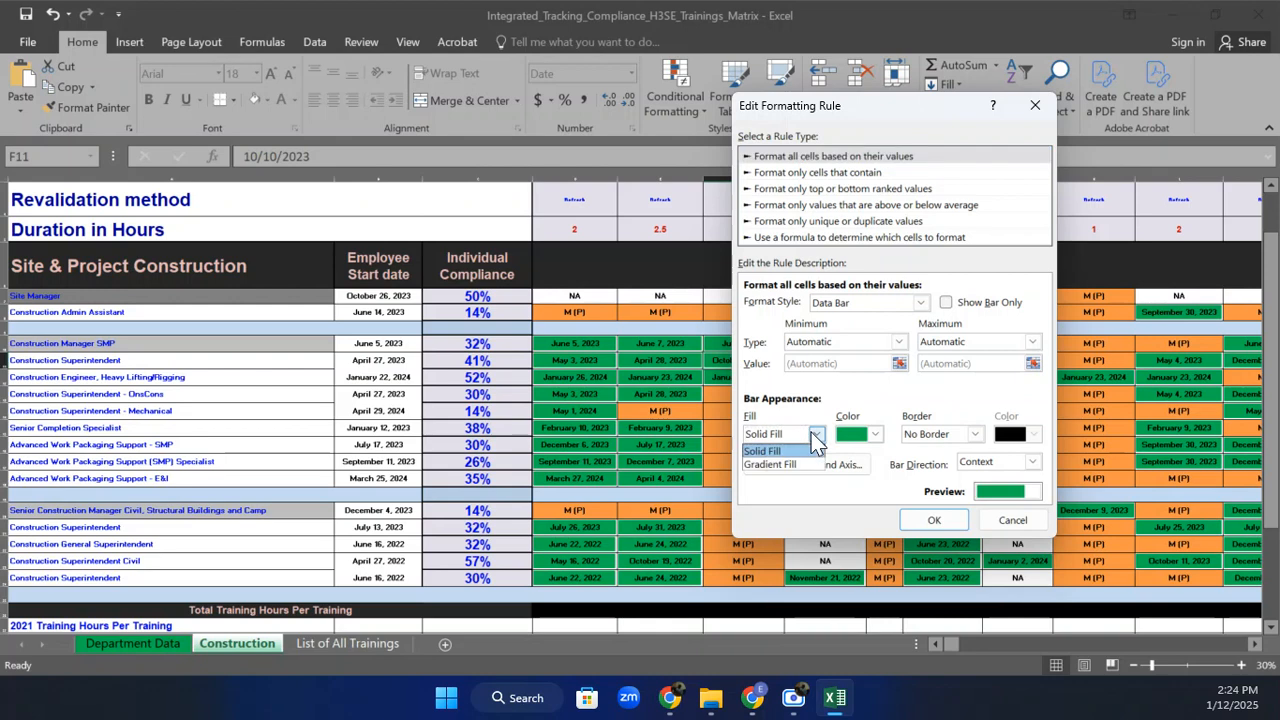
click(813, 438)
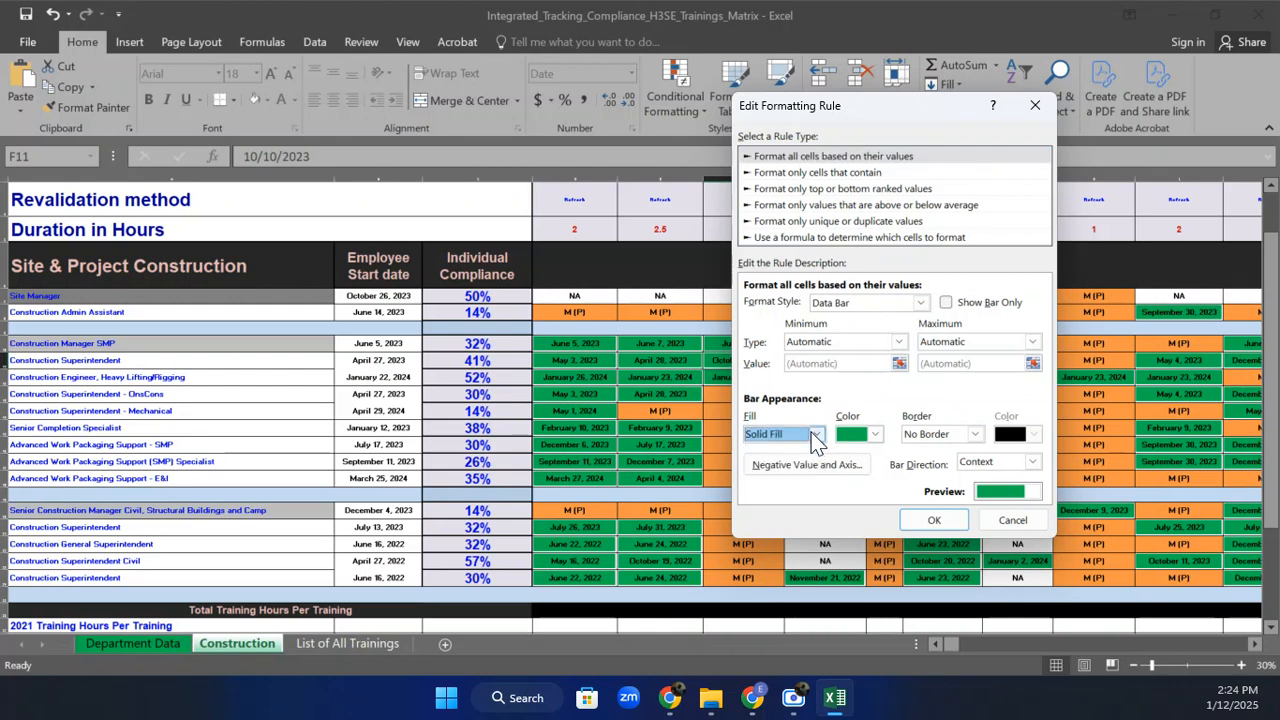
click(946, 303)
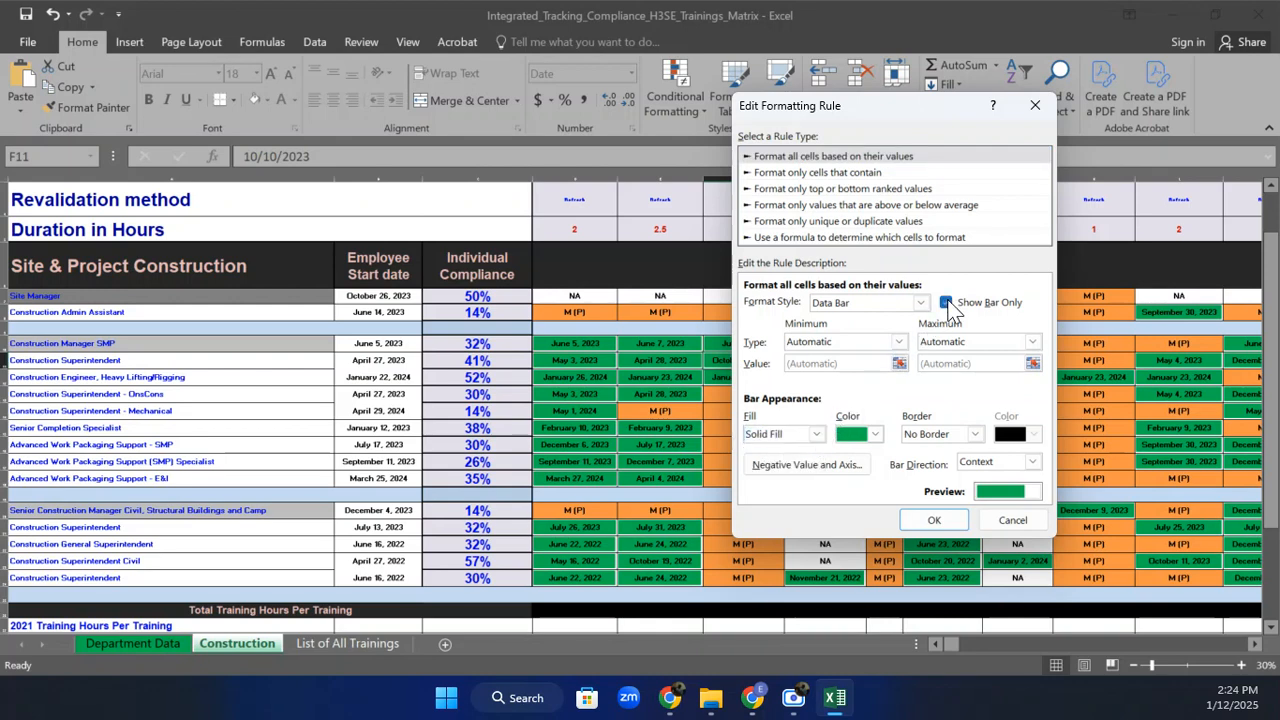
click(946, 303)
click(921, 303)
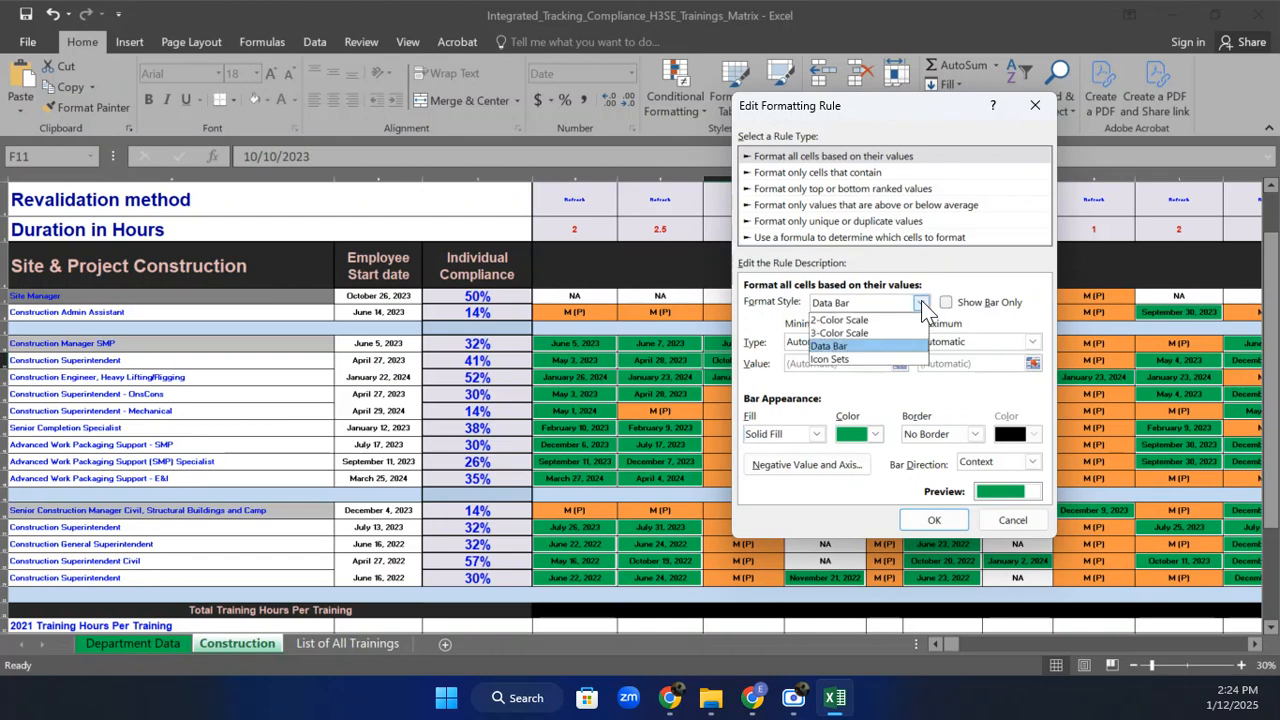
click(852, 361)
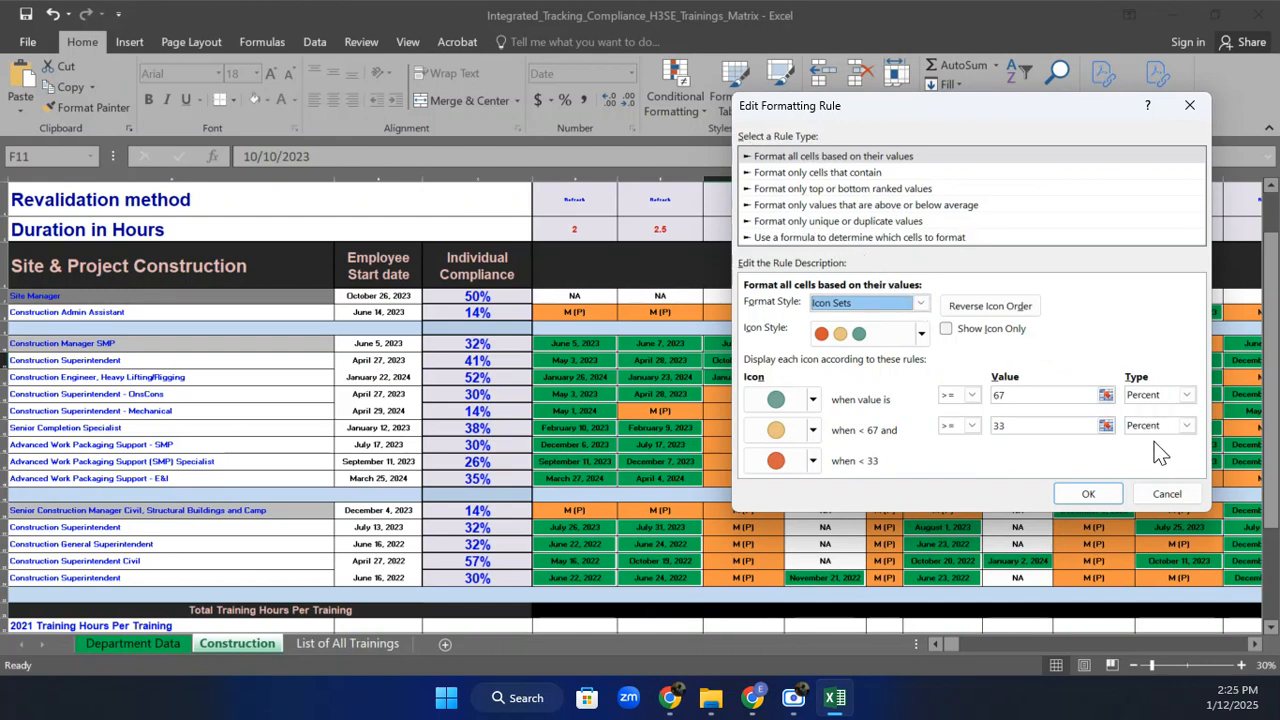
click(1165, 494)
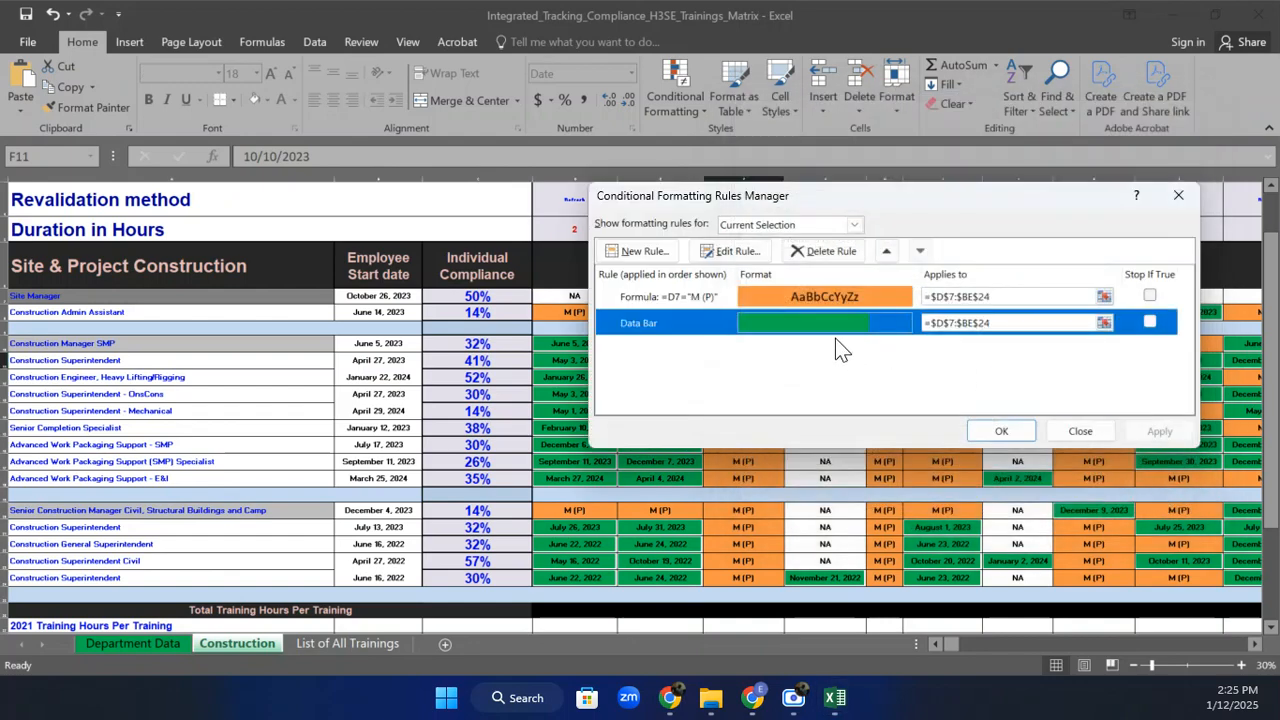
click(730, 251)
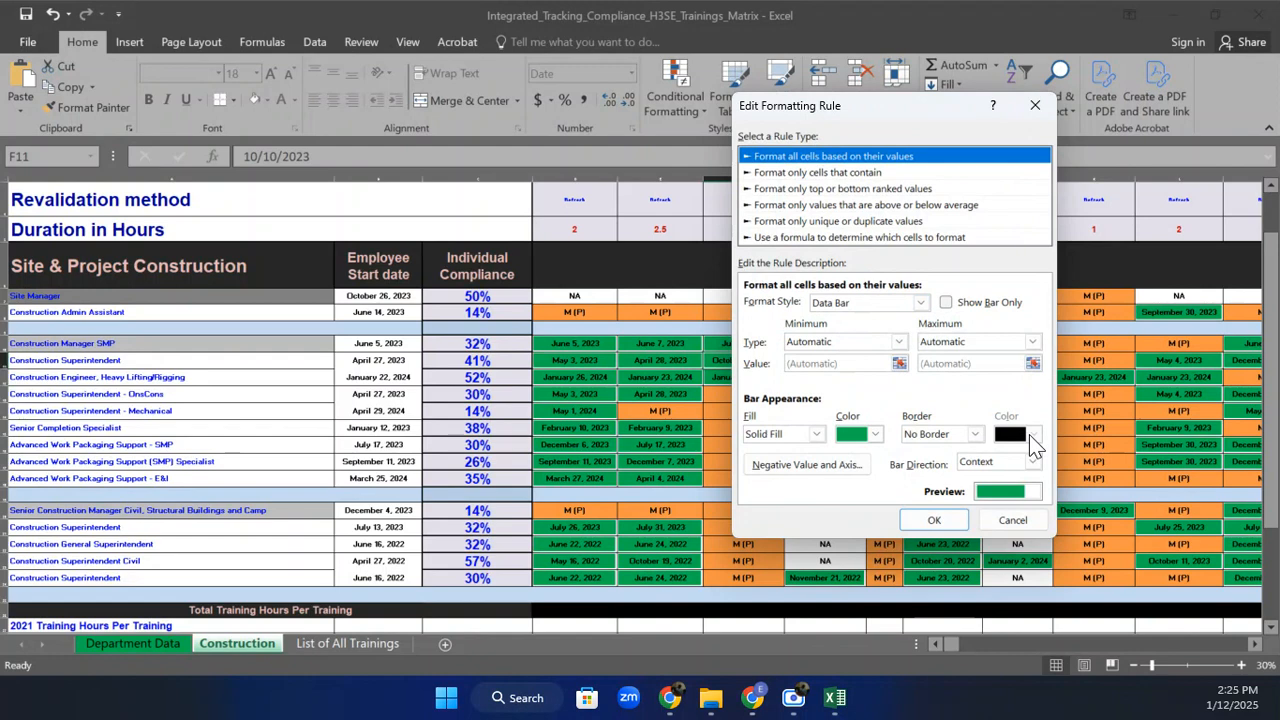
click(975, 434)
click(972, 441)
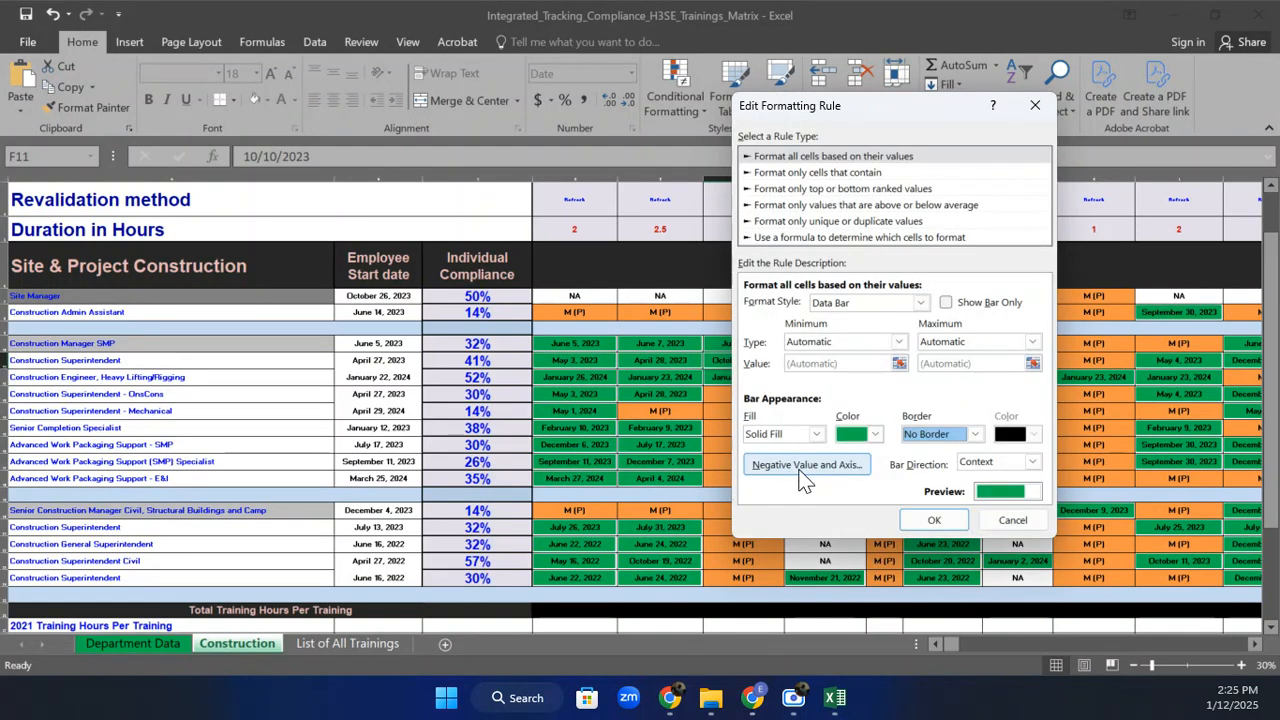
click(913, 520)
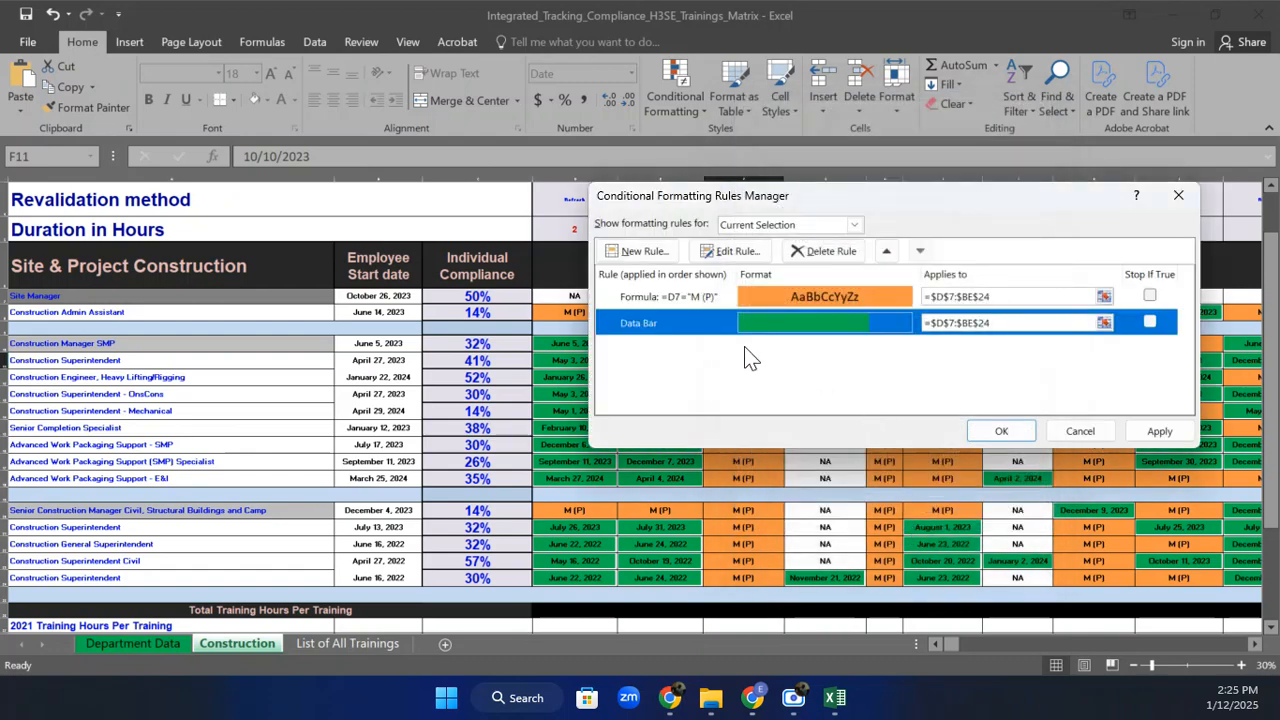
click(684, 300)
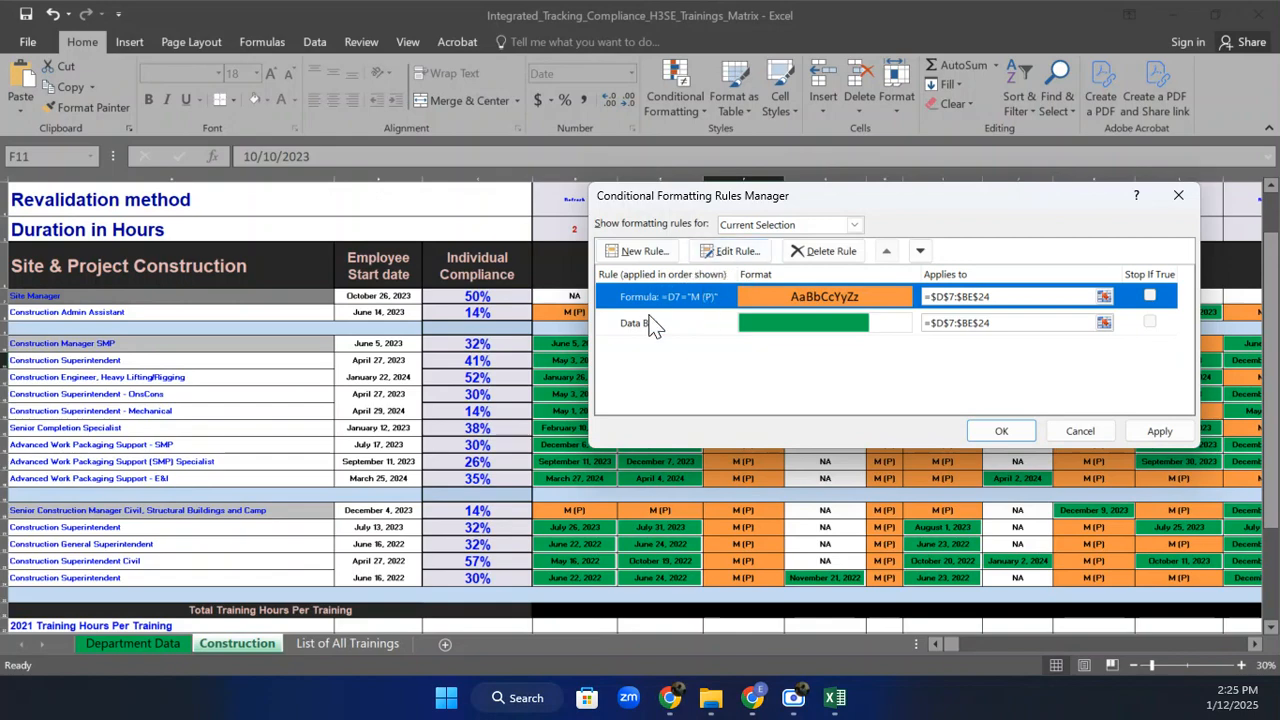
click(1176, 195)
drag(574, 296, 1186, 581)
drag(947, 643, 904, 654)
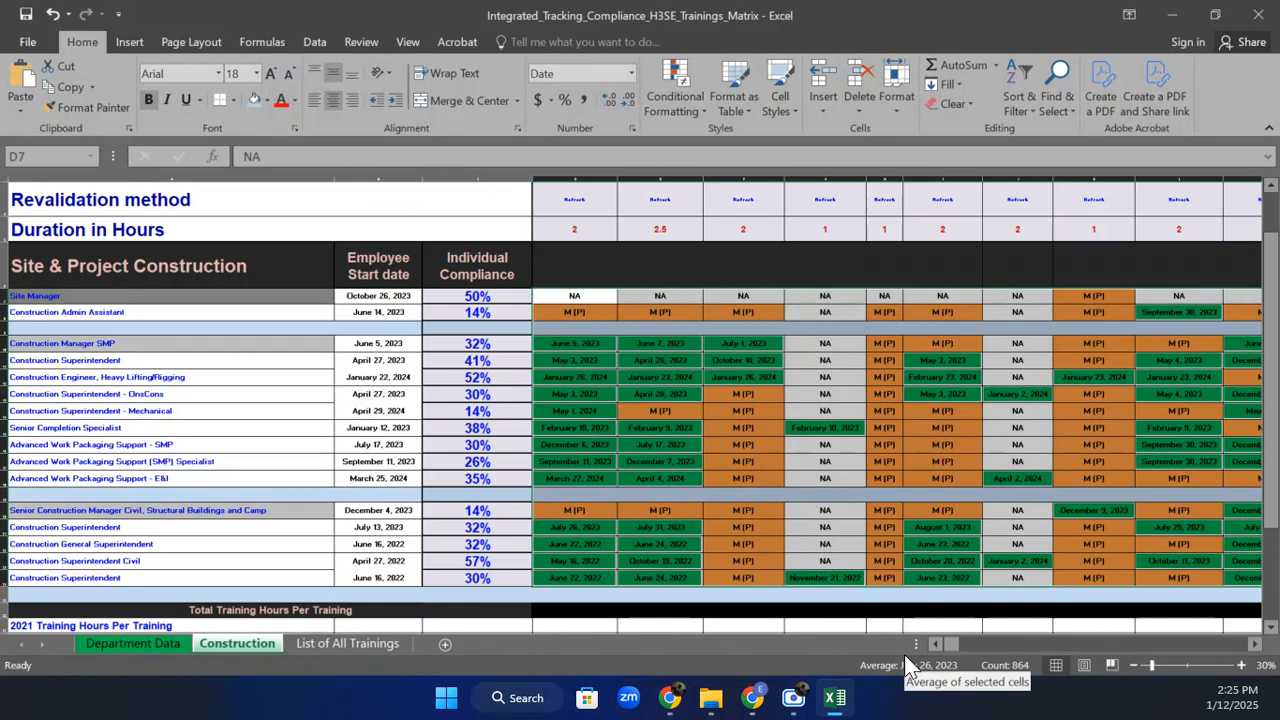
Create a new formula rule with the condition =D7="NA" and open its Format settings.
click(683, 101)
mouse_move(727, 352)
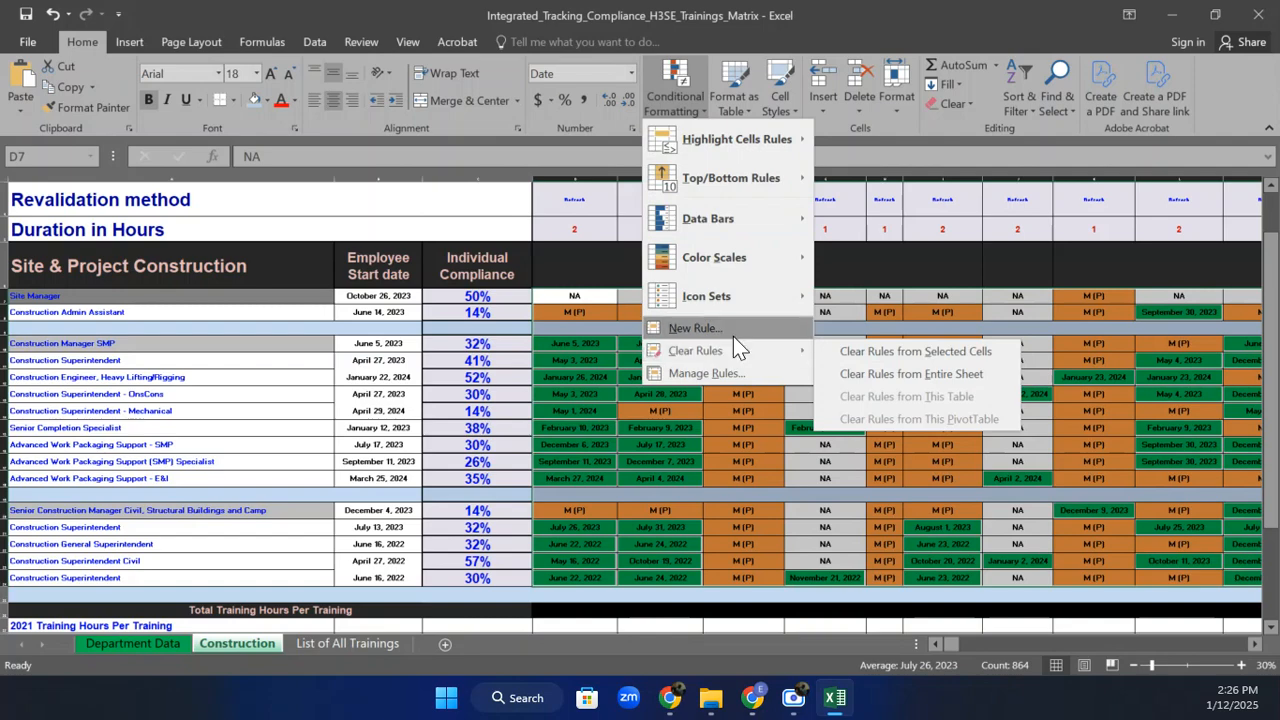
click(738, 330)
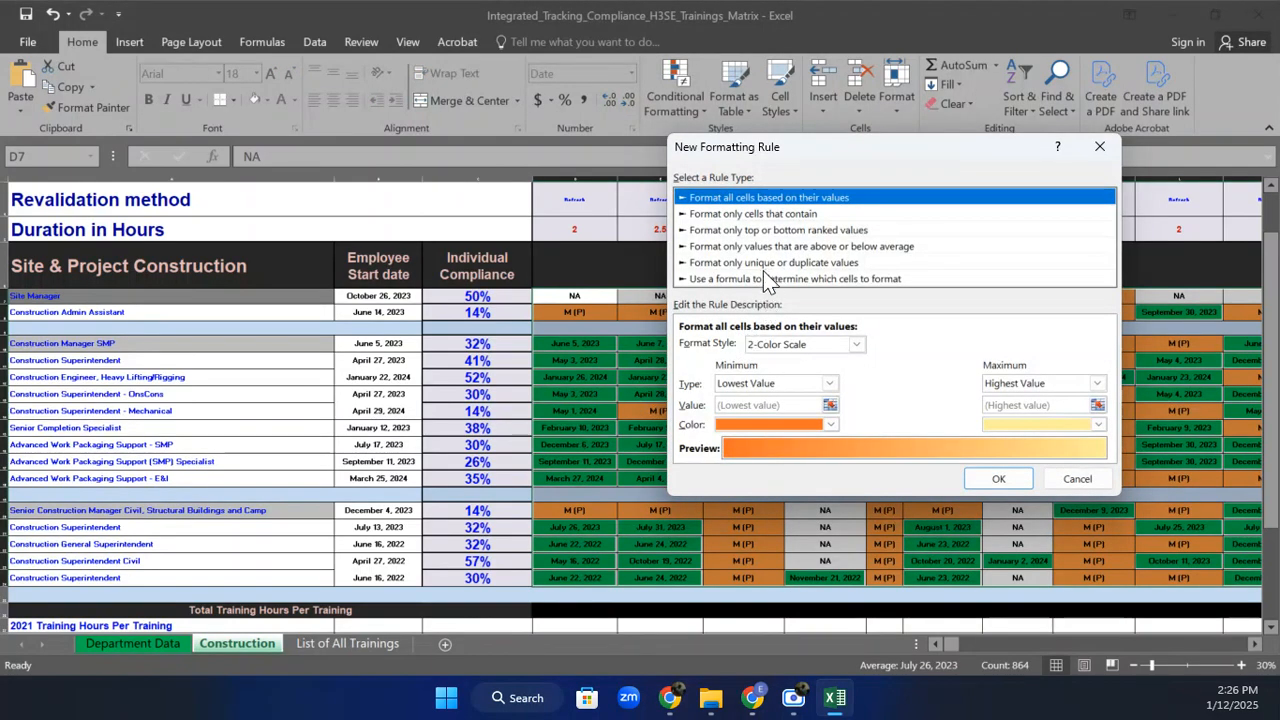
click(766, 279)
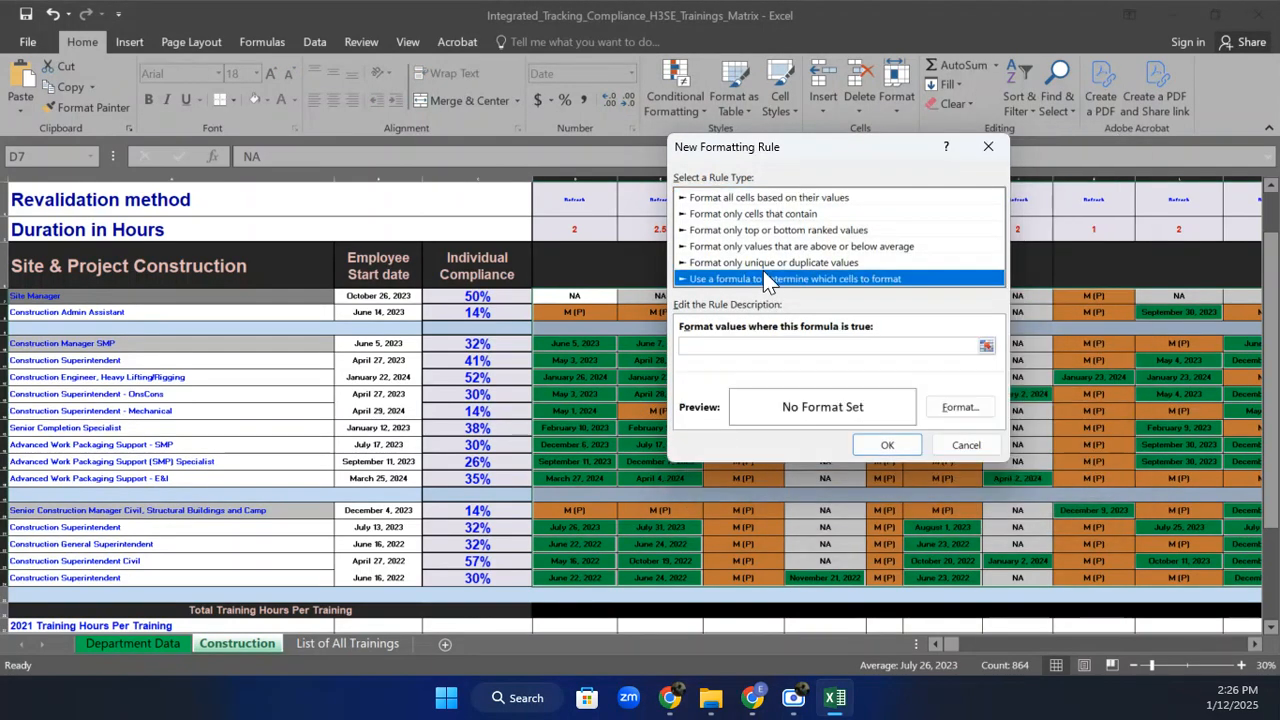
click(720, 345)
text(=NA)
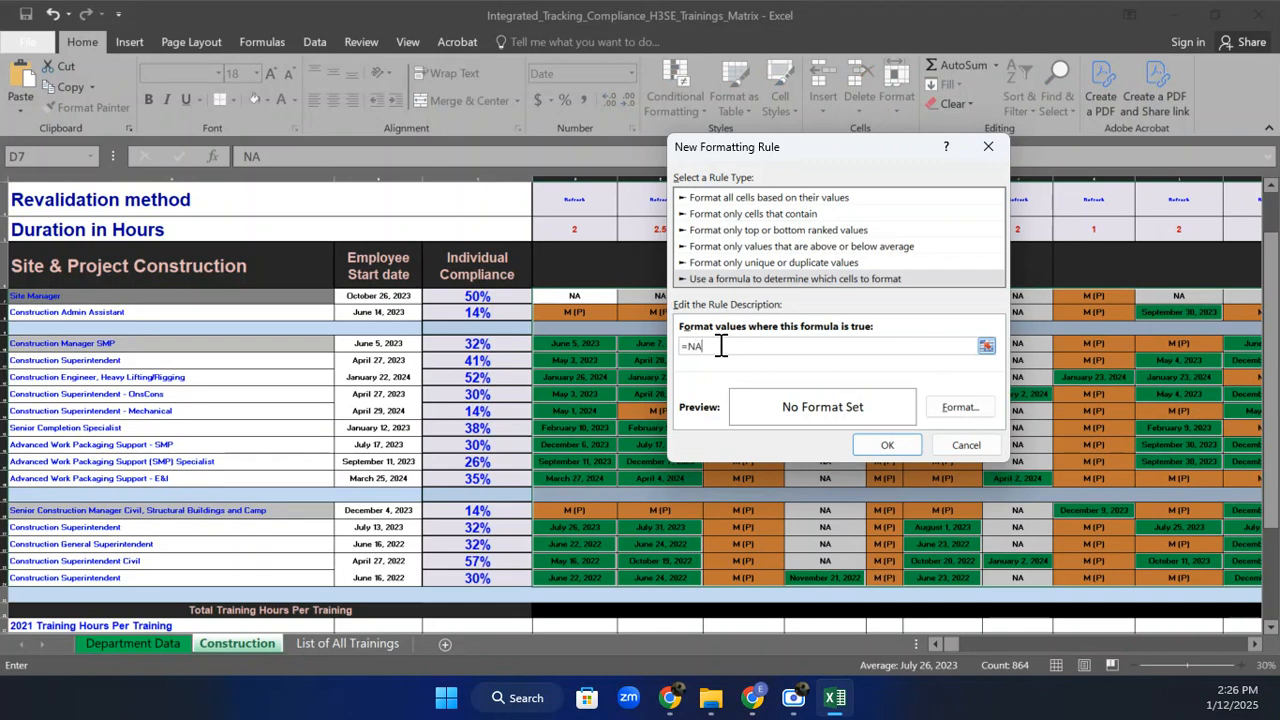
text(=)
key(BackSpace)
key(BackSpace)
key(BackSpace)
text(D7="NA)
click(955, 407)
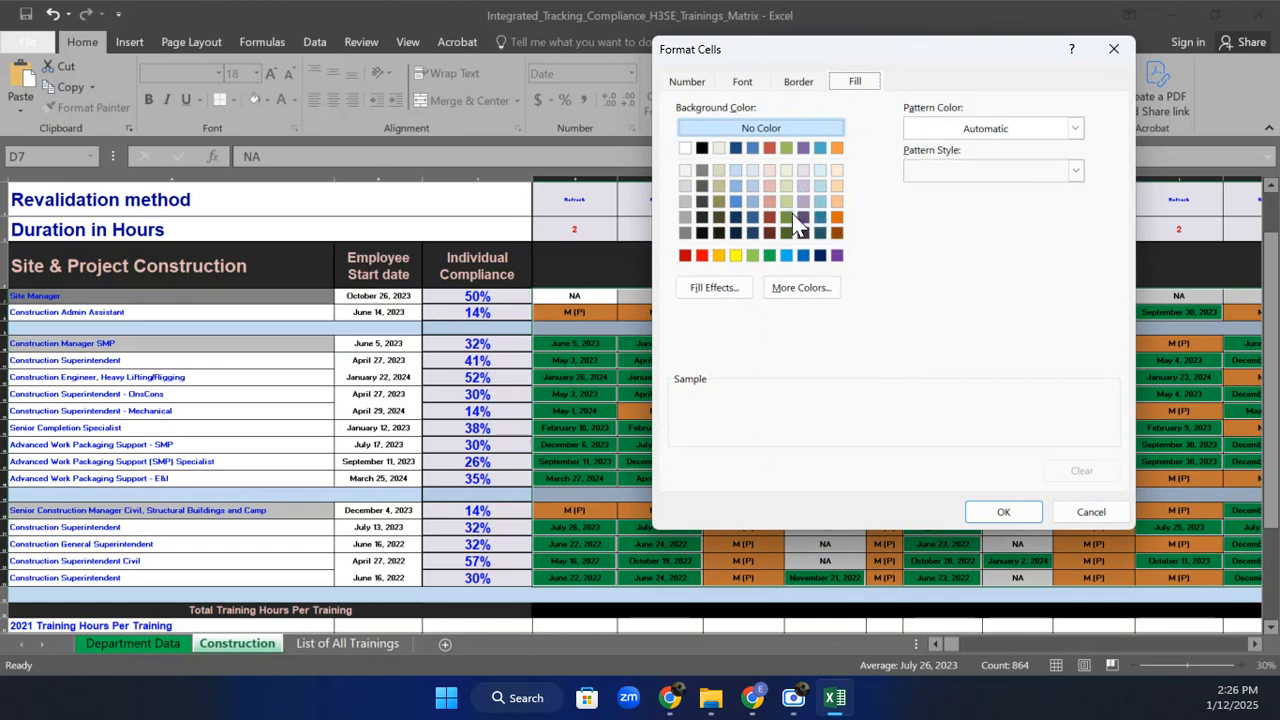
Give the =D7="NA" rule a gold fill and apply it to the matrix.
click(718, 201)
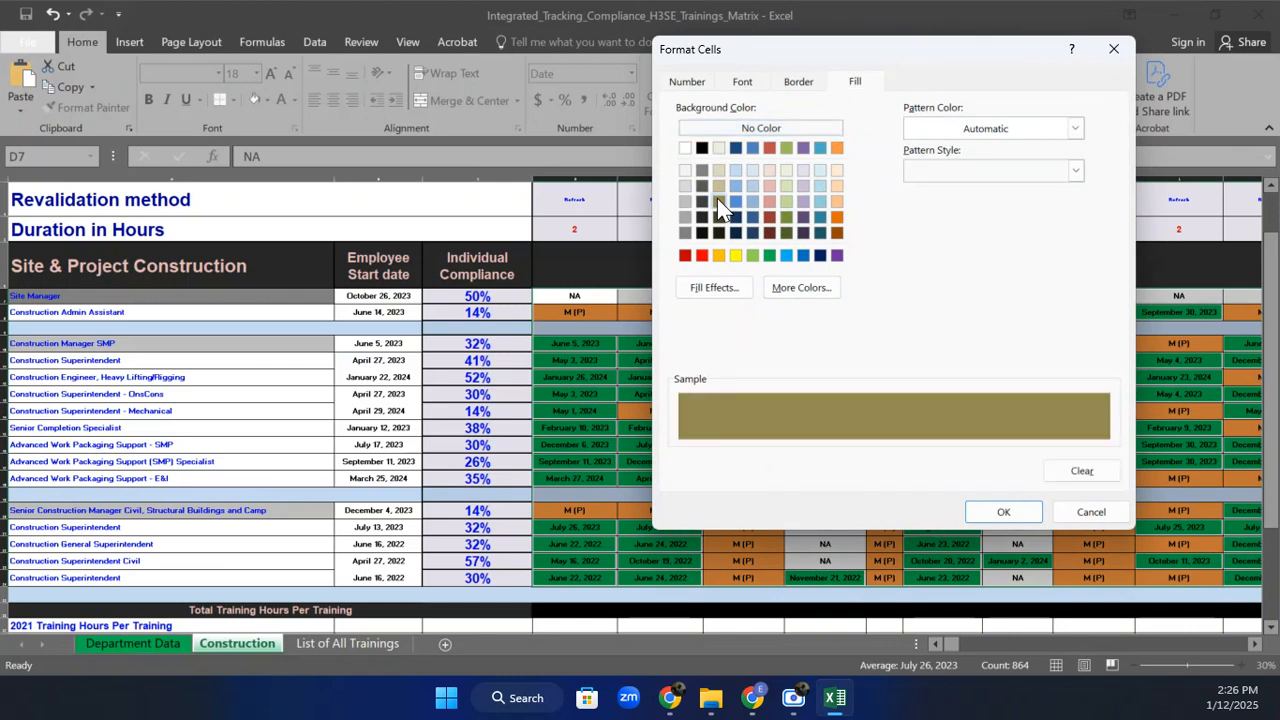
click(737, 256)
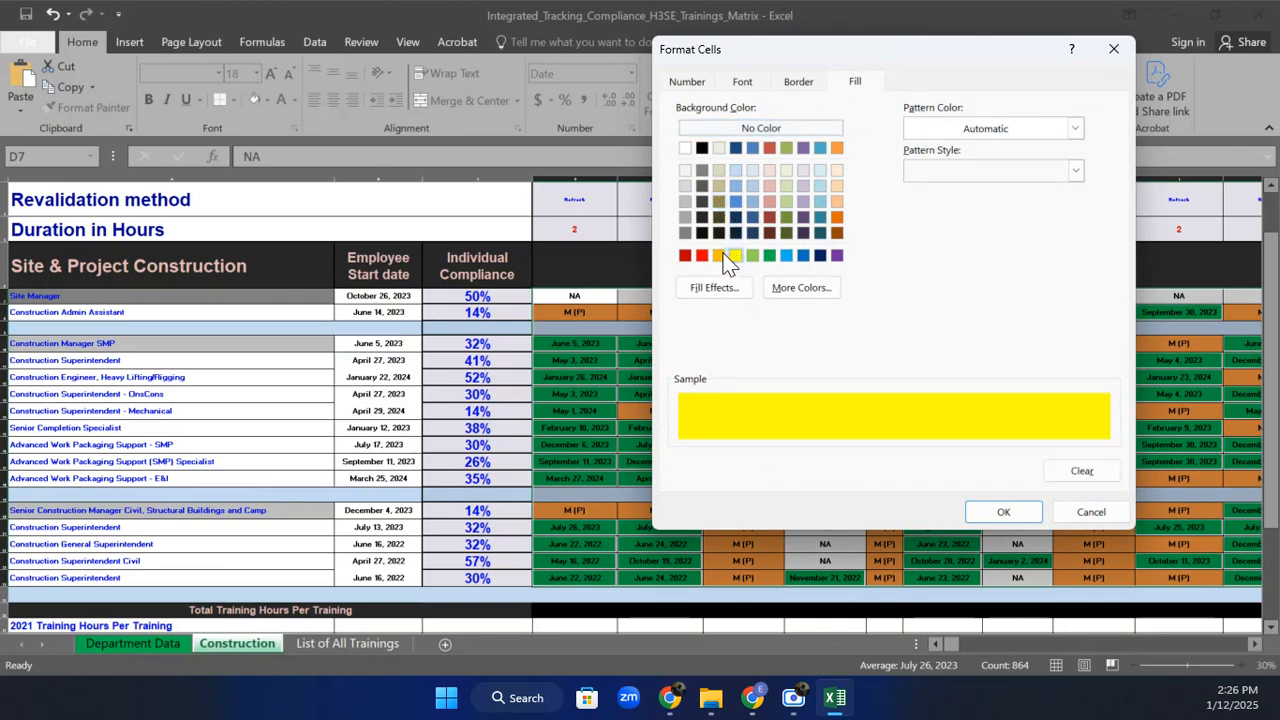
click(722, 256)
click(1009, 516)
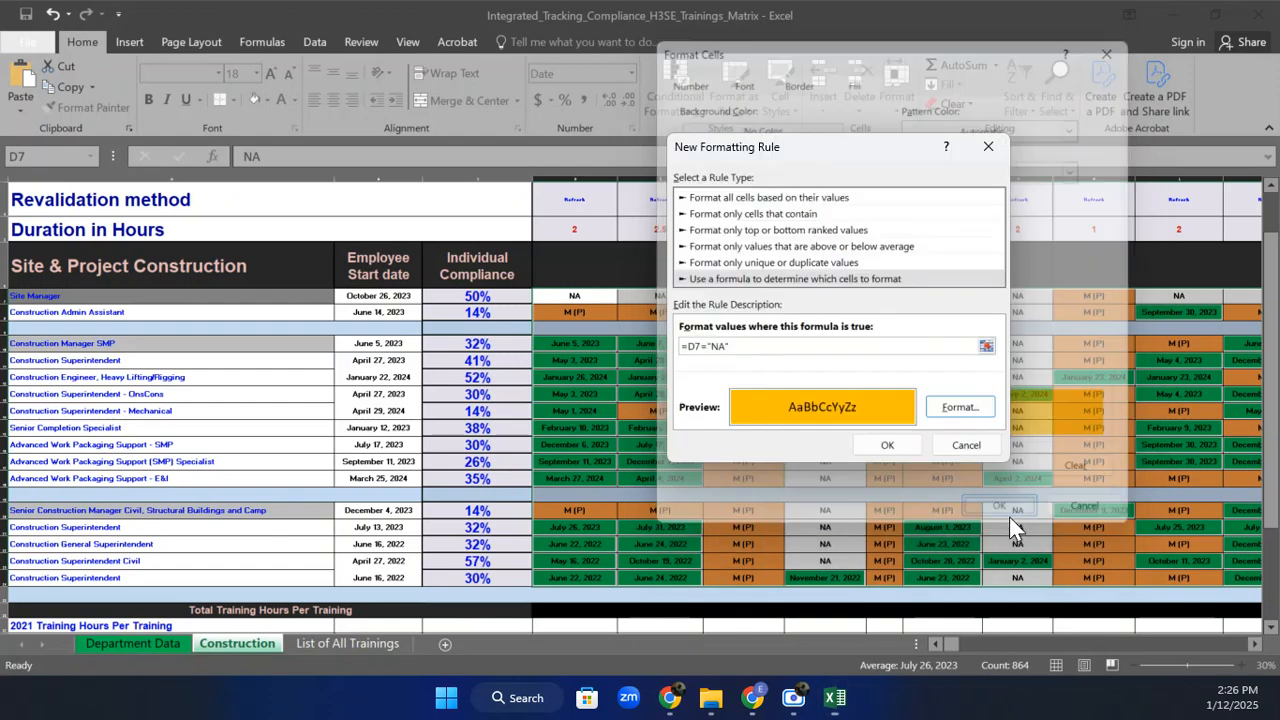
click(897, 441)
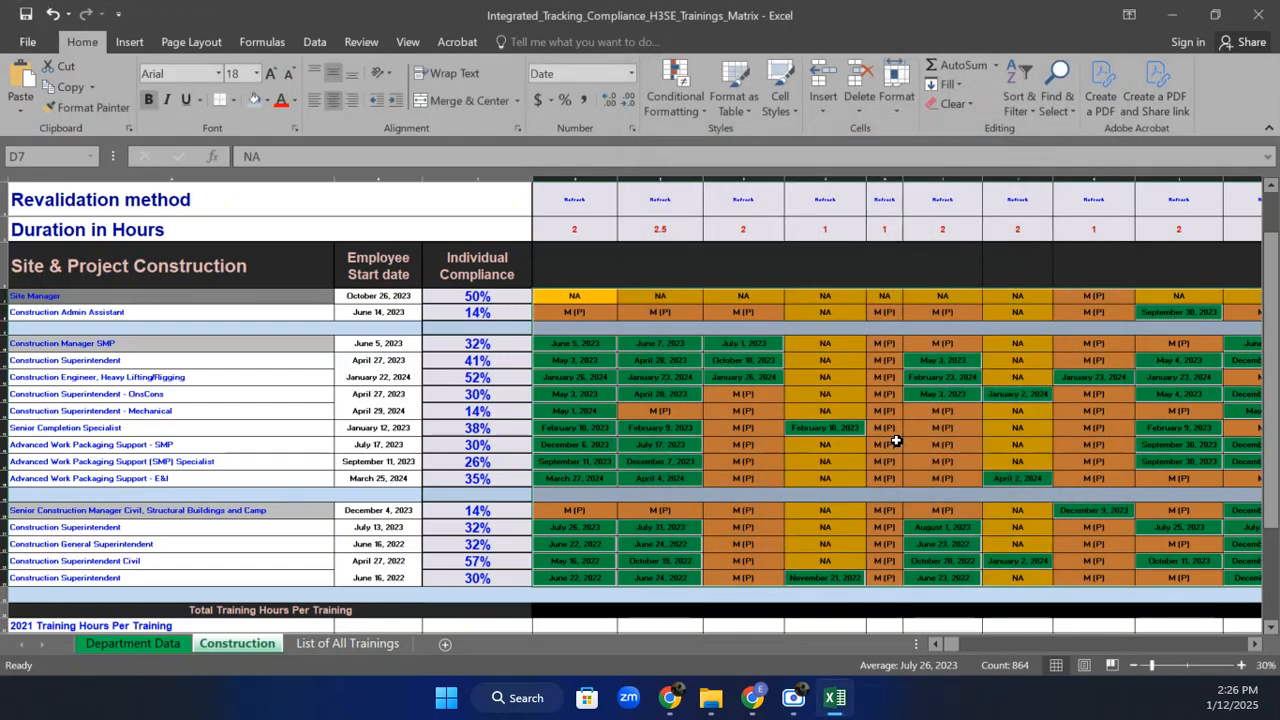
click(997, 477)
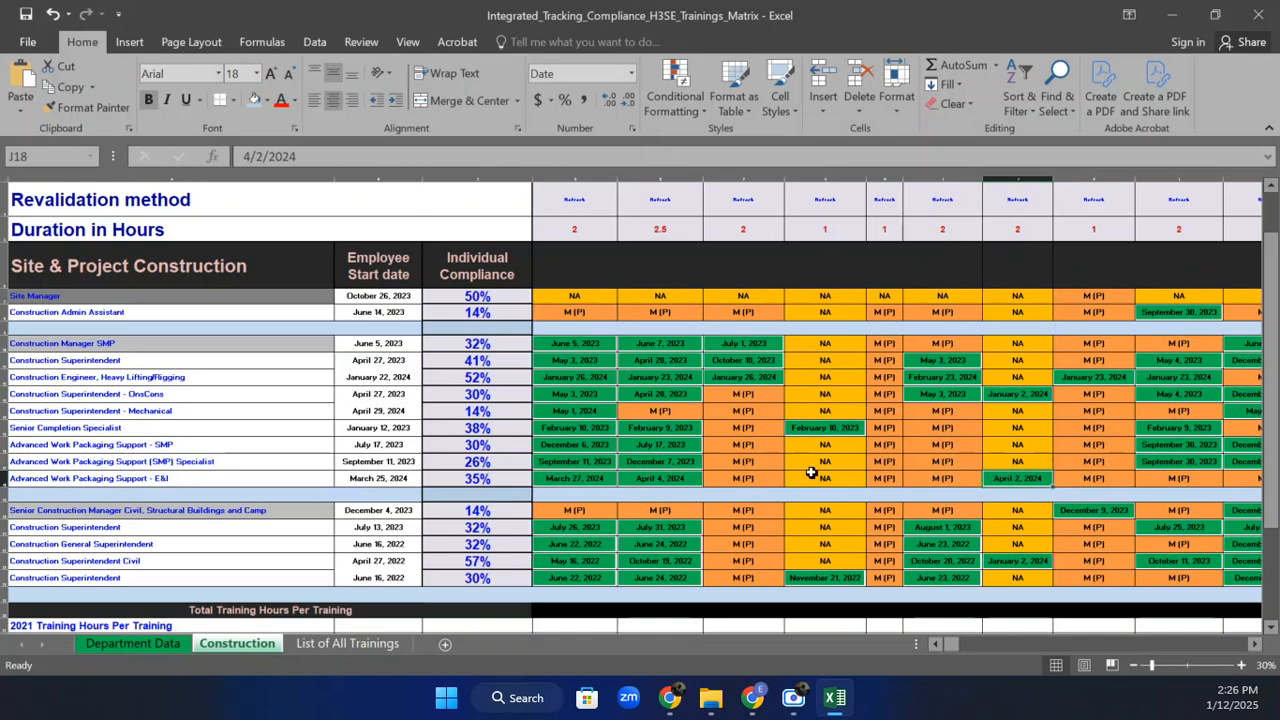
click(740, 429)
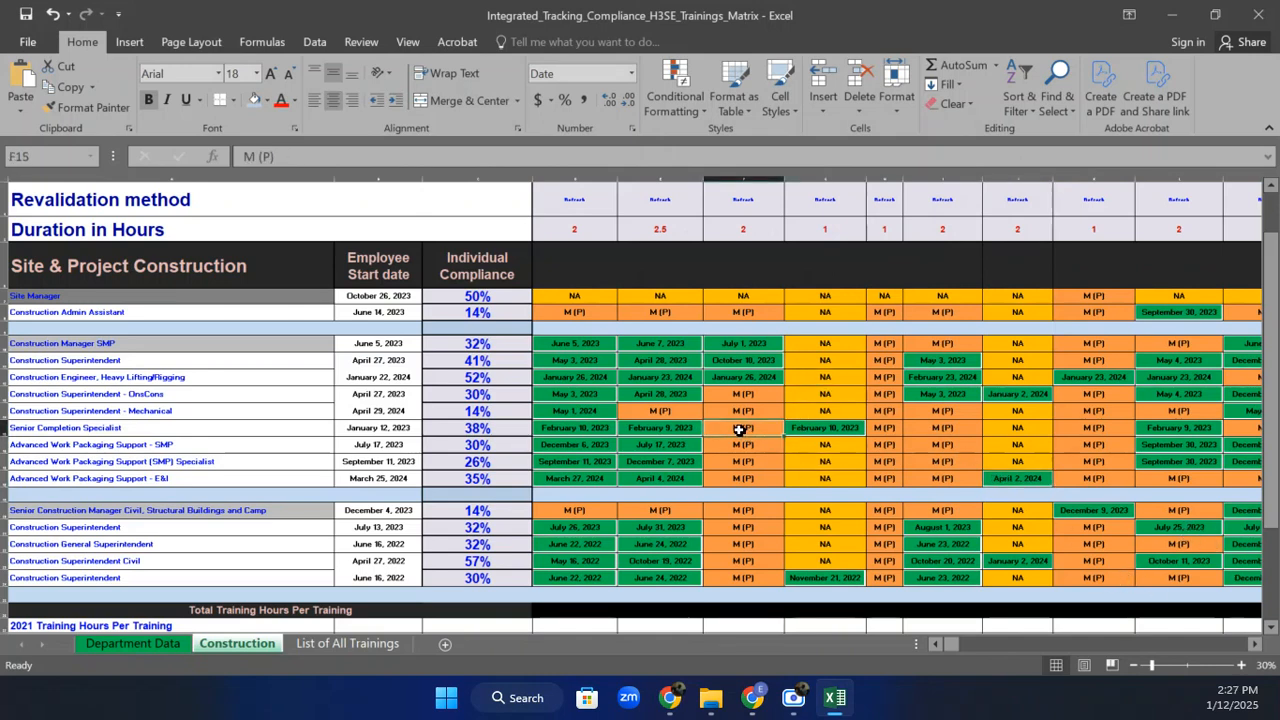
text(NA)
key(Return)
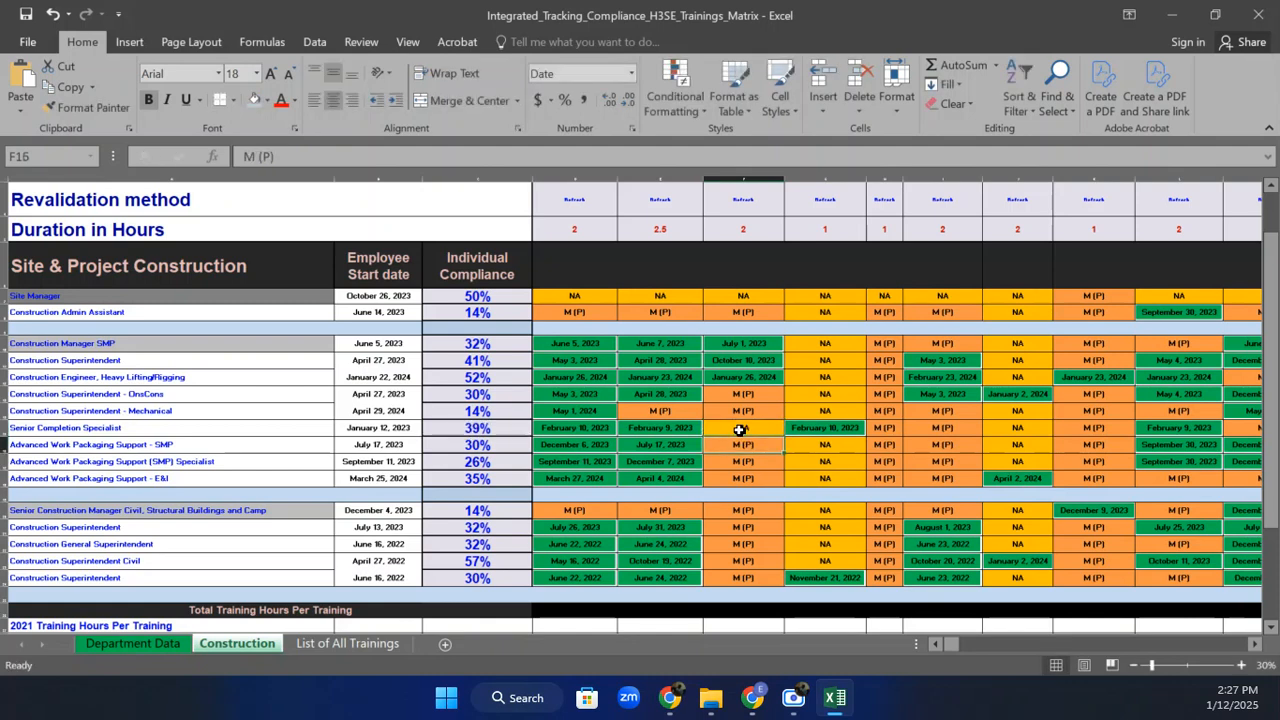
click(752, 427)
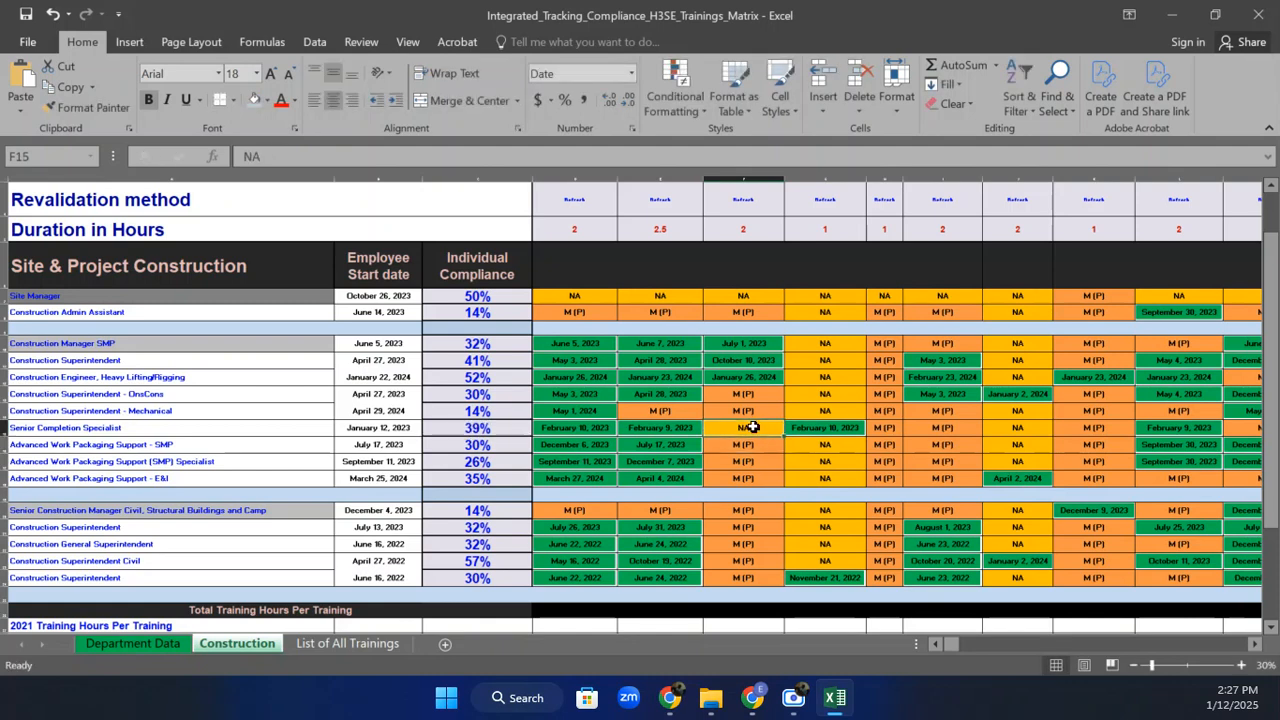
text(12-)
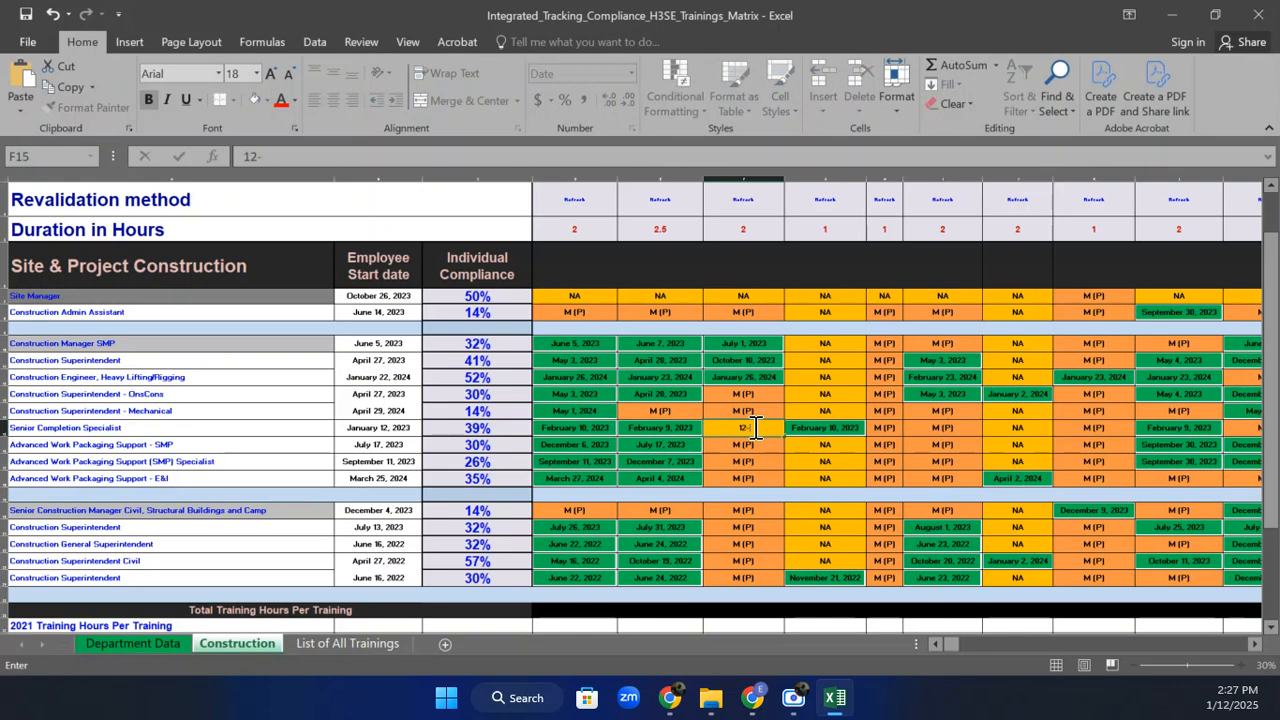
text(FEB-25)
key(ctrl+Return)
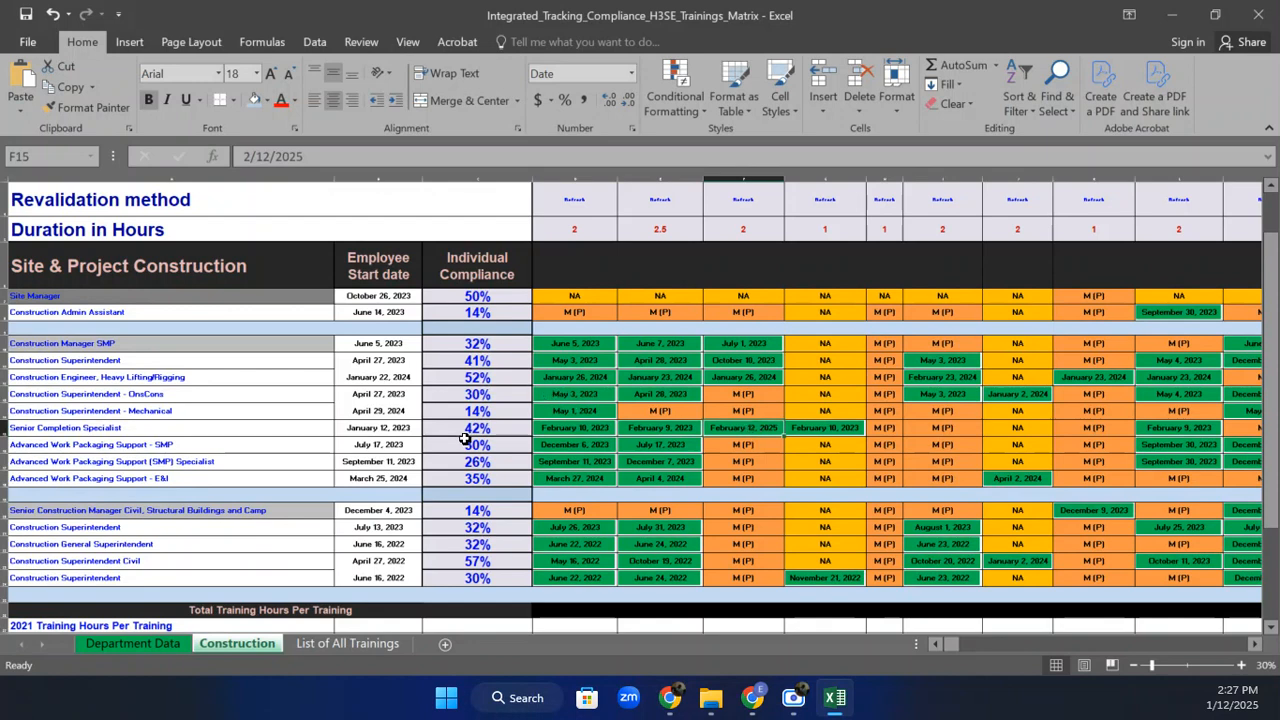
text(M (P)
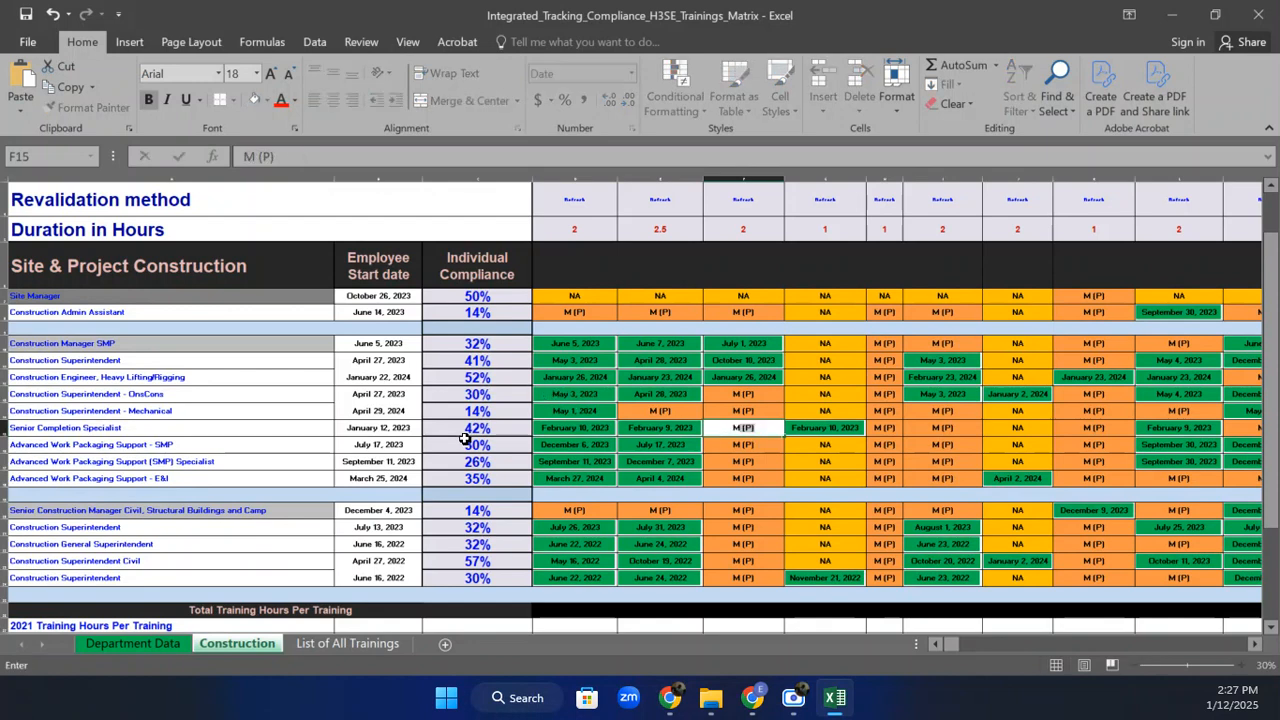
key(Return)
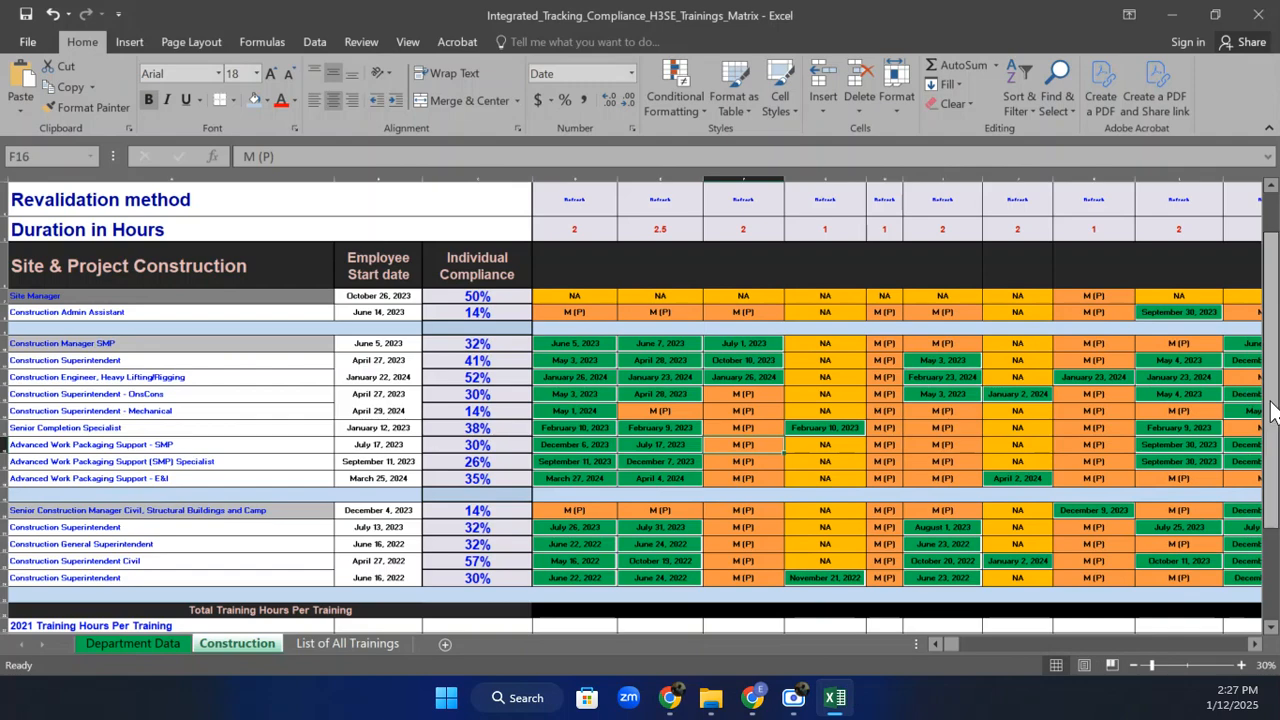
drag(1272, 410, 1276, 404)
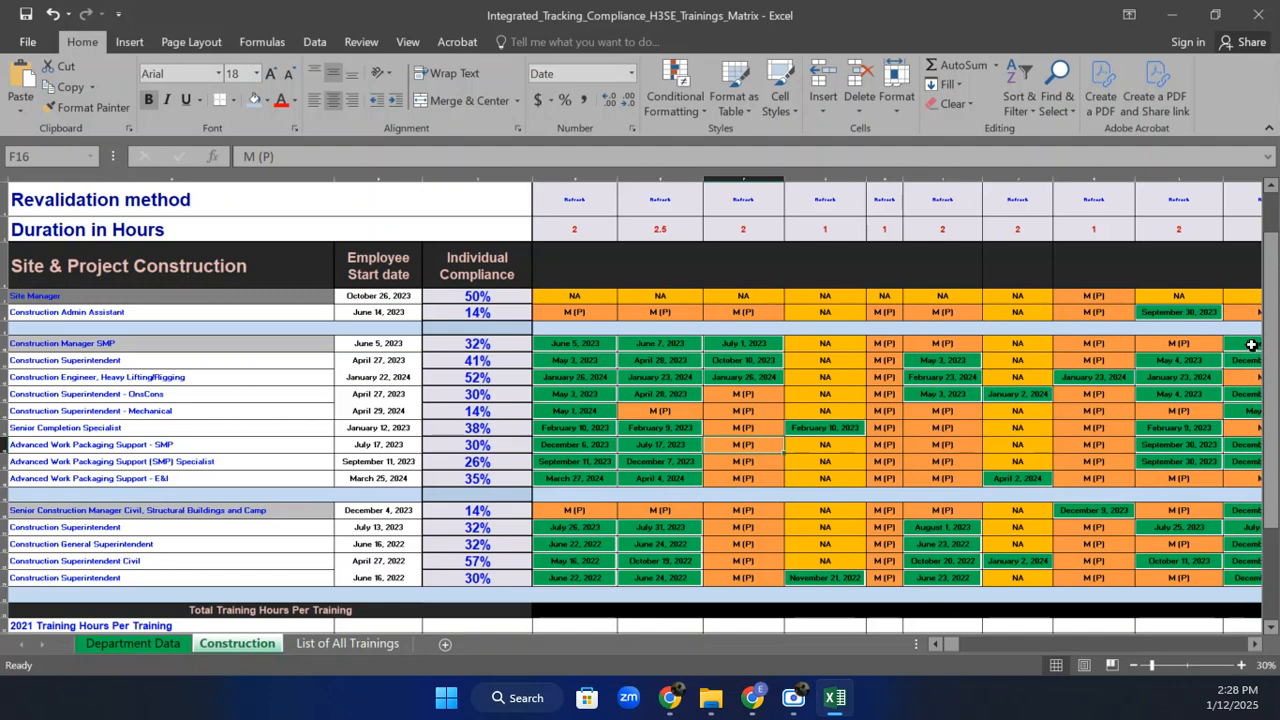
click(296, 608)
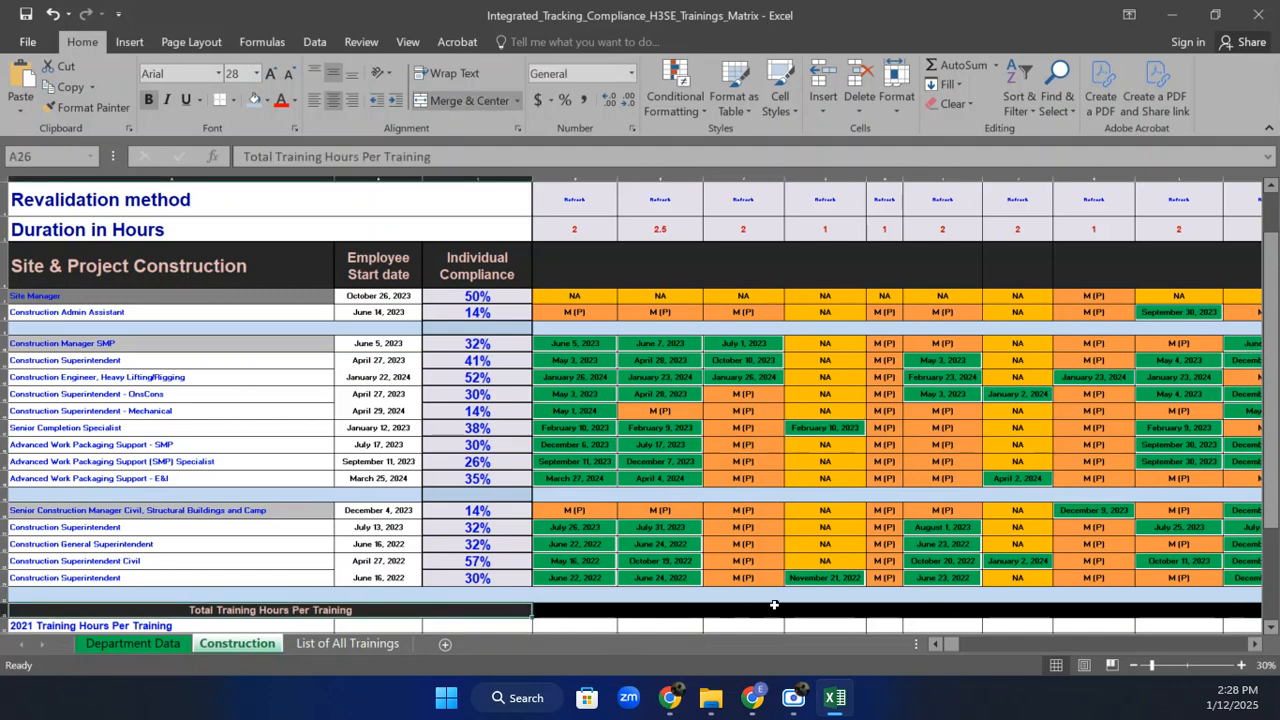
drag(1272, 325, 1275, 393)
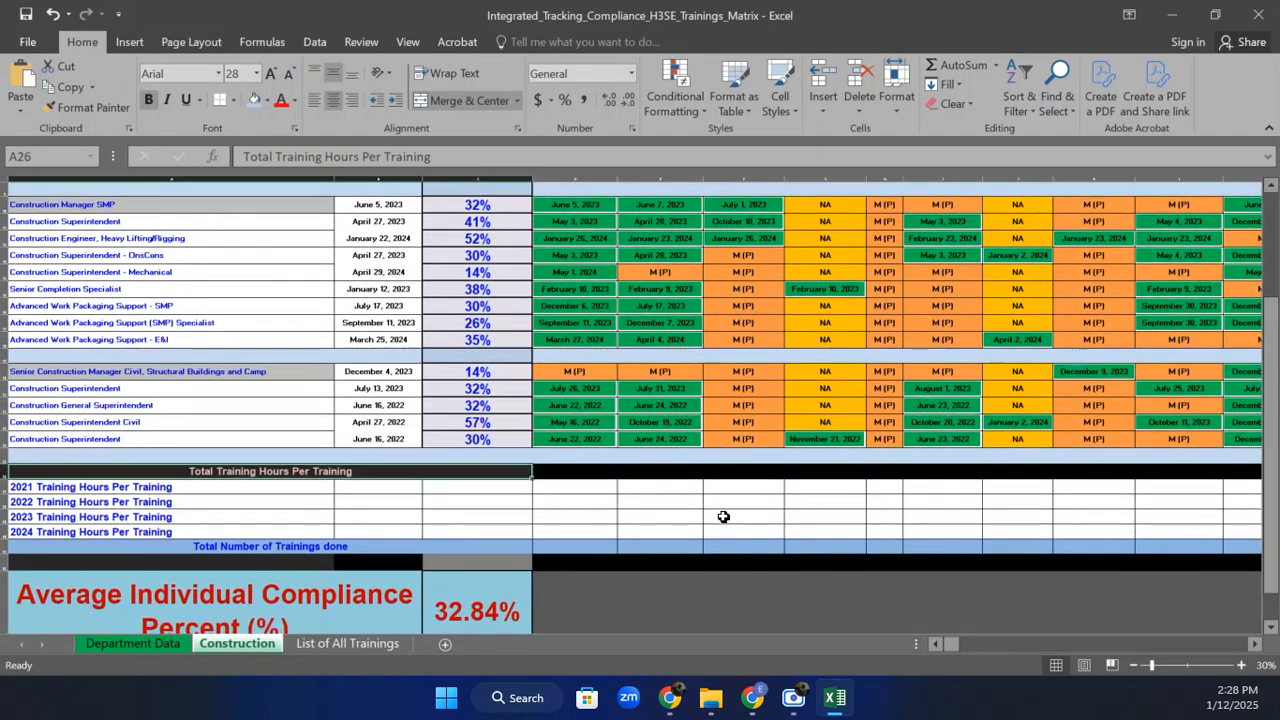
click(279, 548)
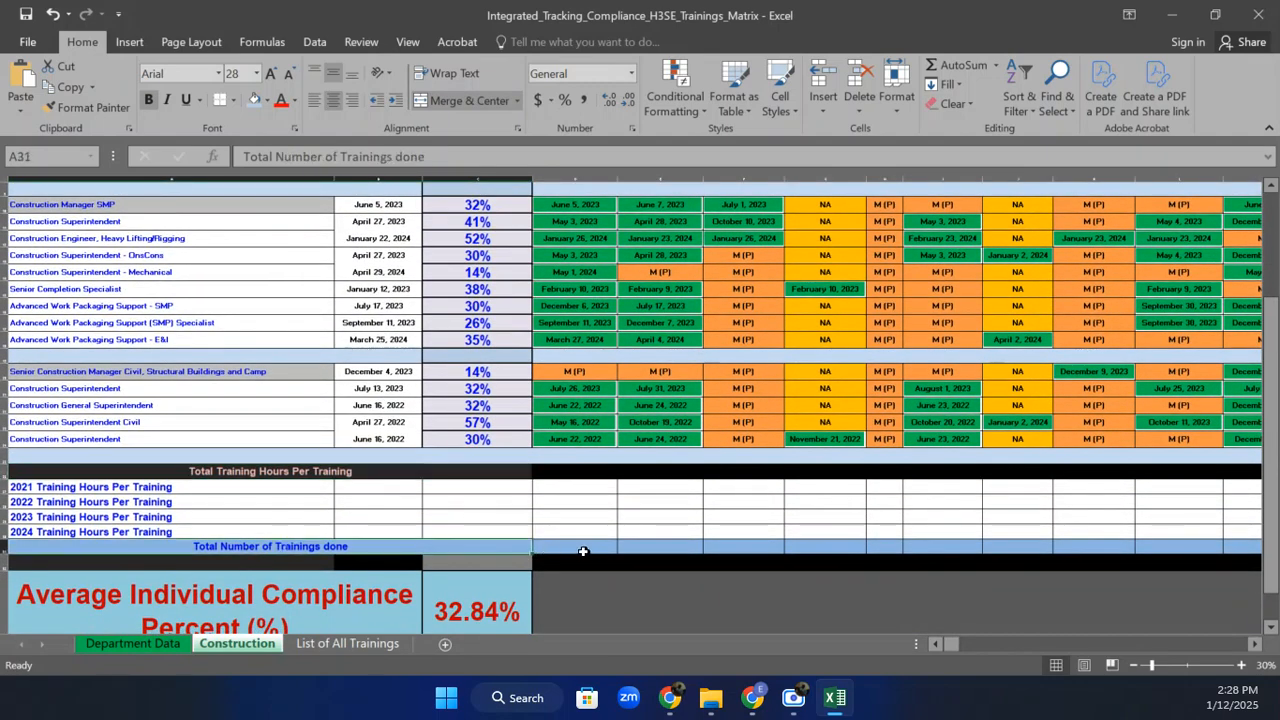
click(66, 484)
drag(66, 484, 78, 533)
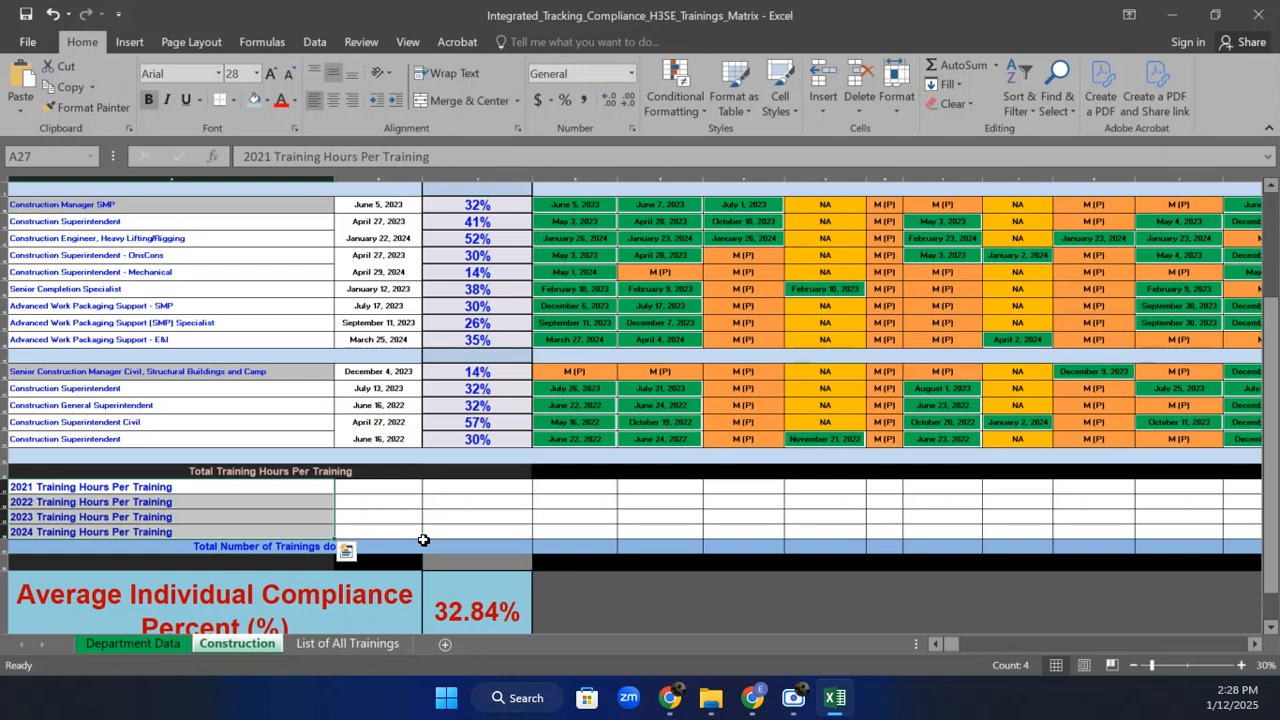
click(423, 544)
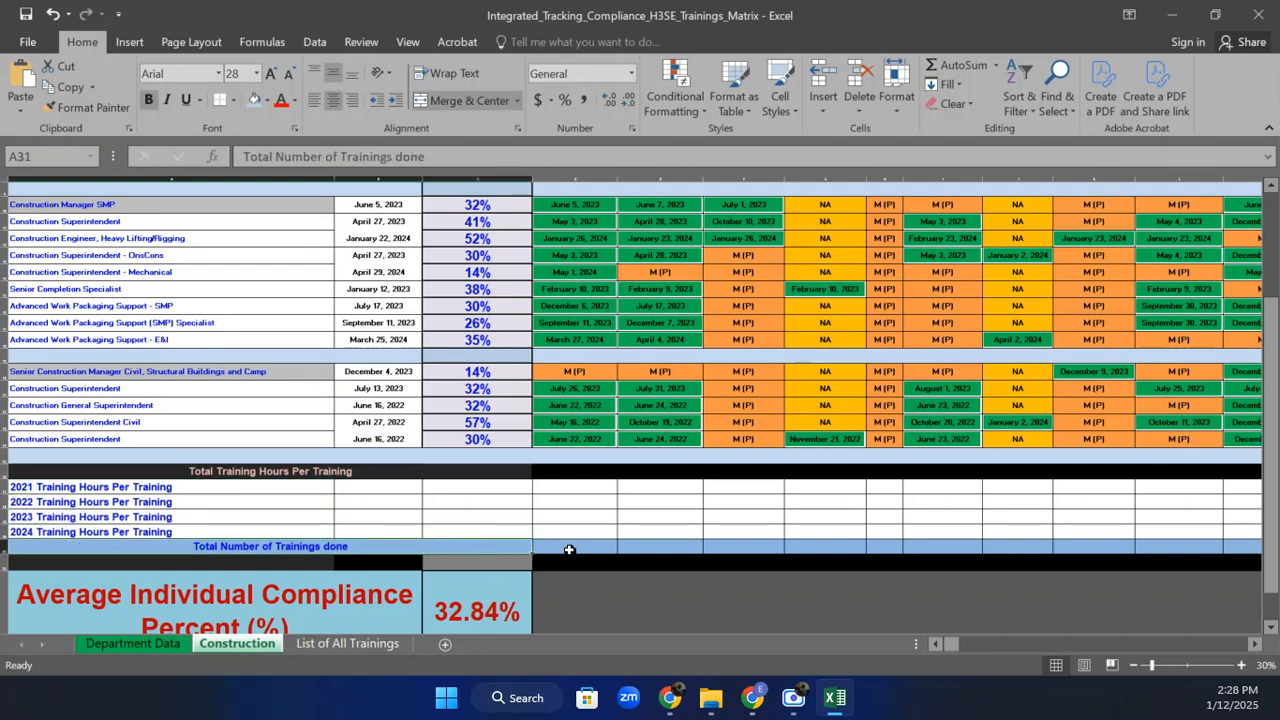
click(570, 549)
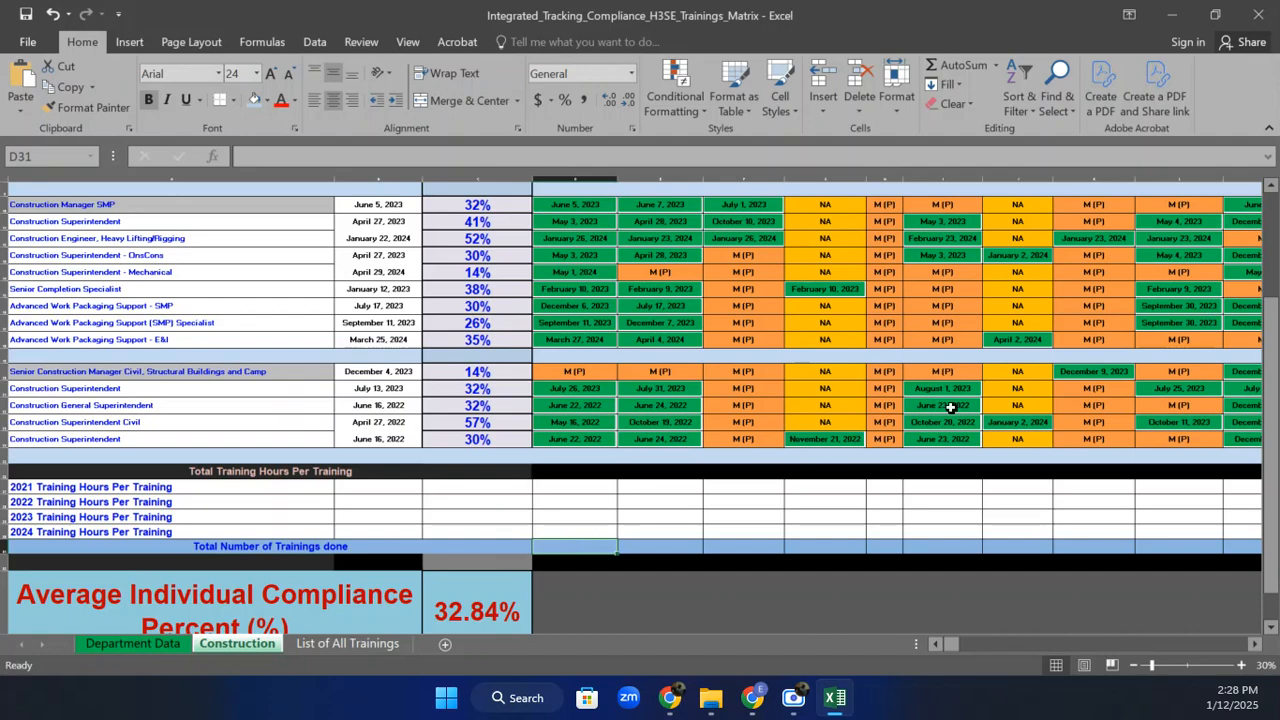
drag(1272, 418, 1270, 340)
click(187, 256)
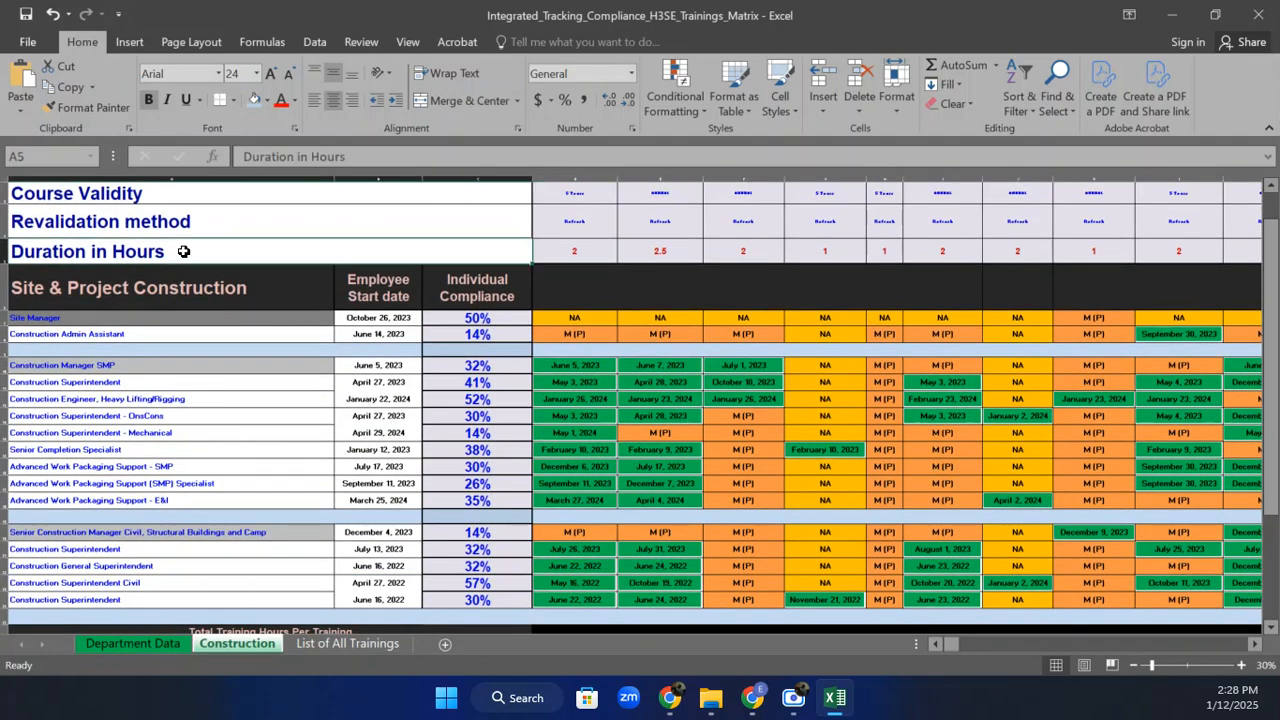
click(580, 251)
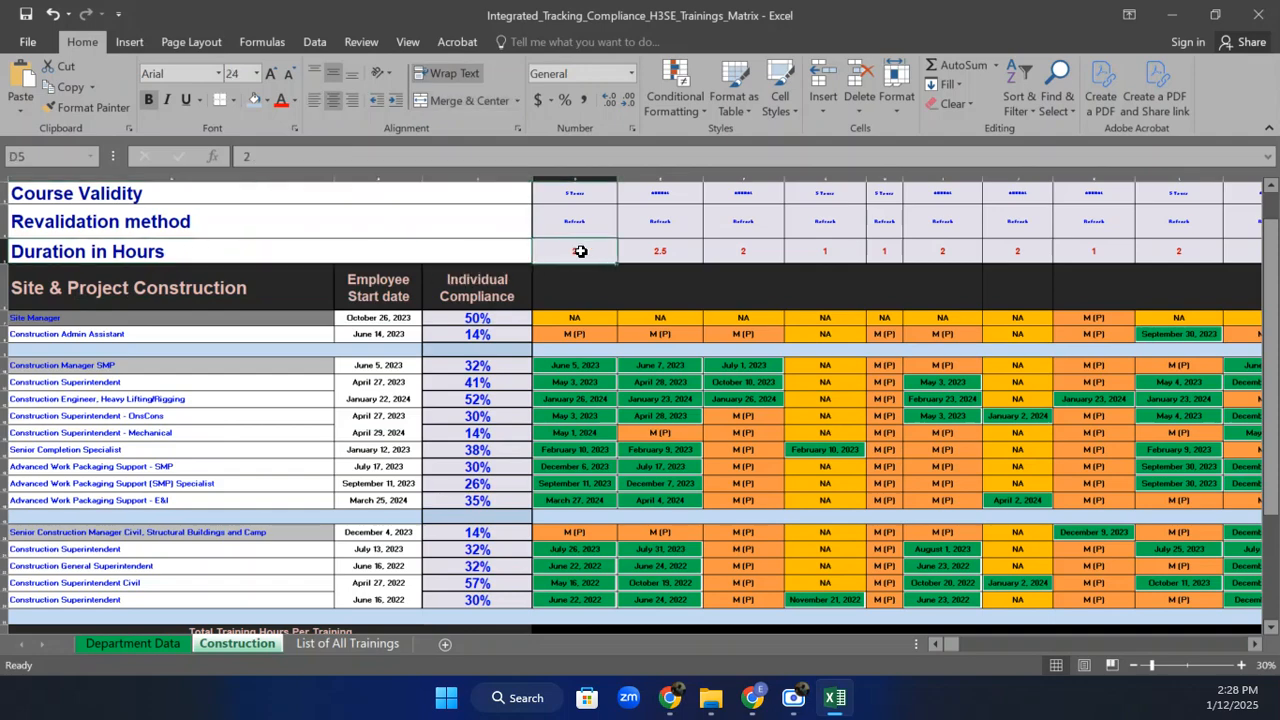
drag(1270, 292, 1270, 276)
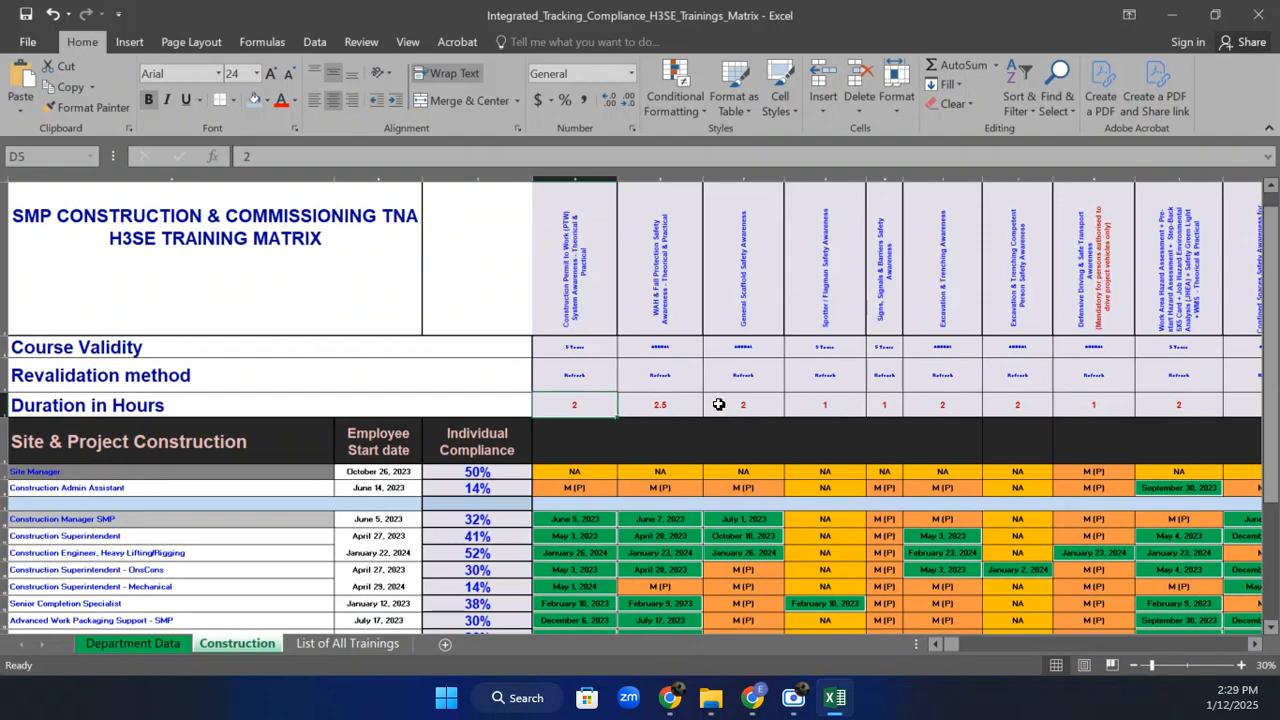
drag(1272, 313, 1274, 360)
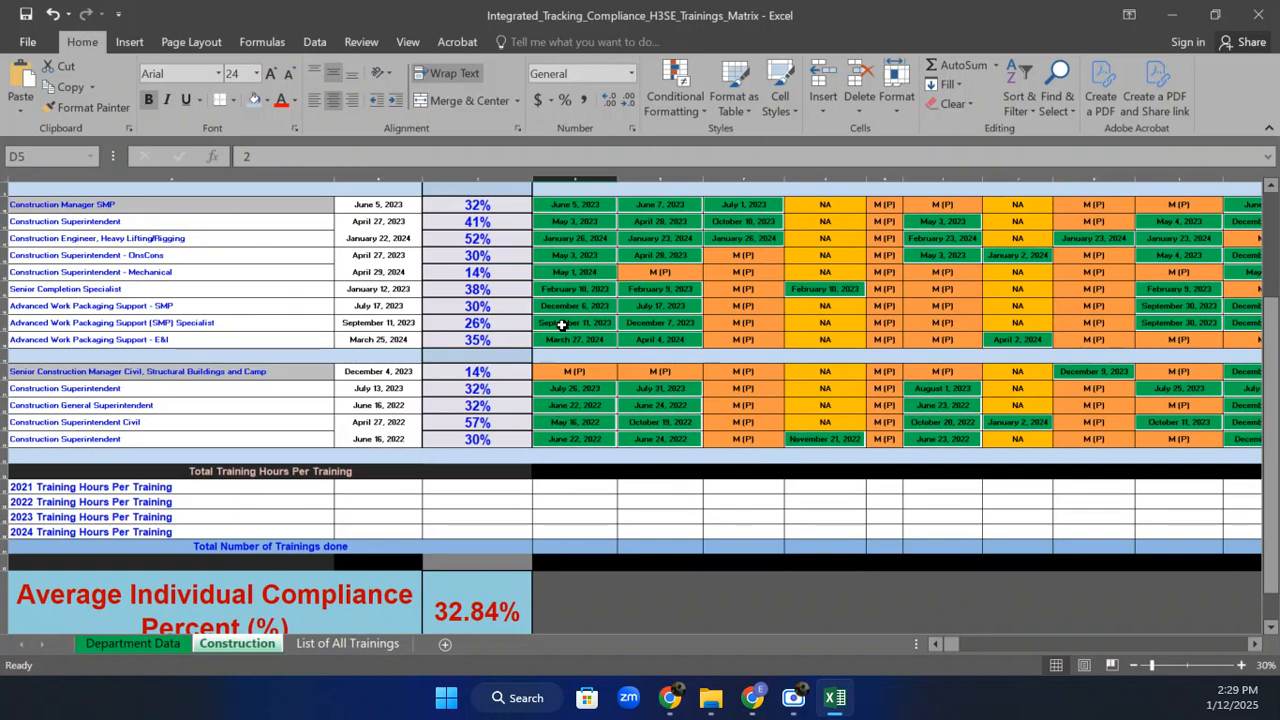
click(570, 546)
Enter =COUNT(D7:D24) in D31, giving 13, and fill it right across every training column in row 31.
text(=)
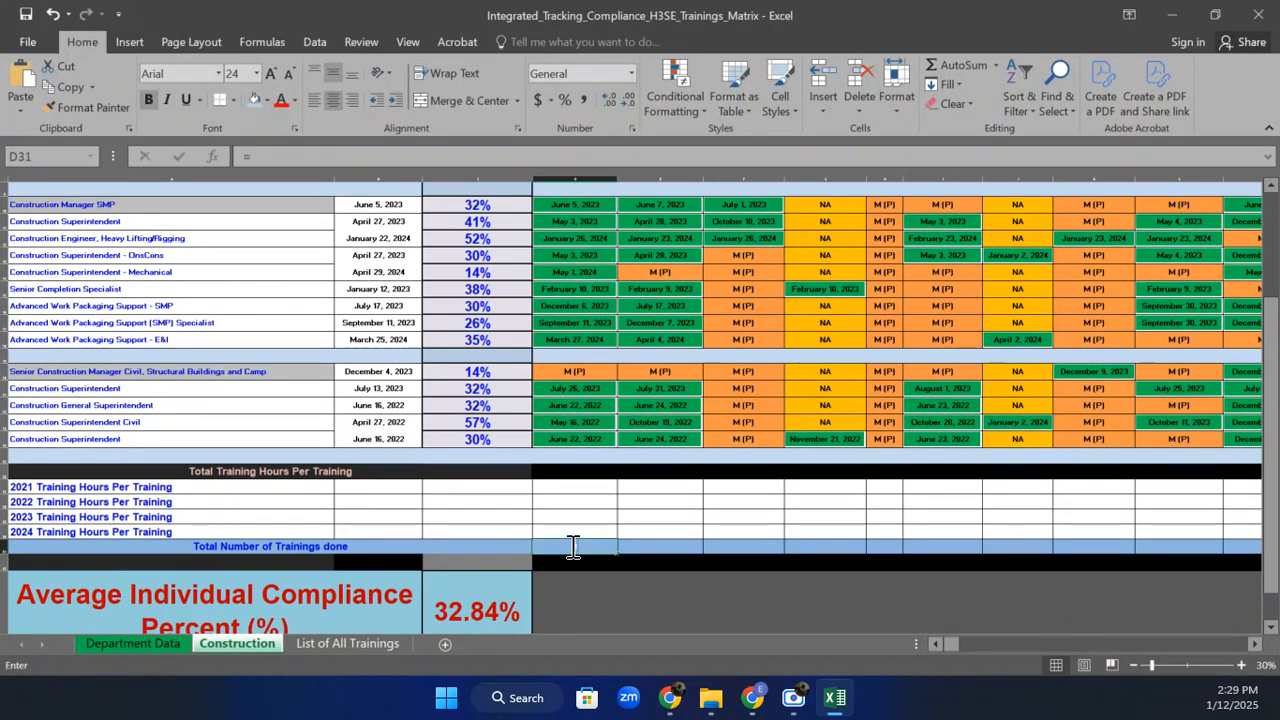
text(C)
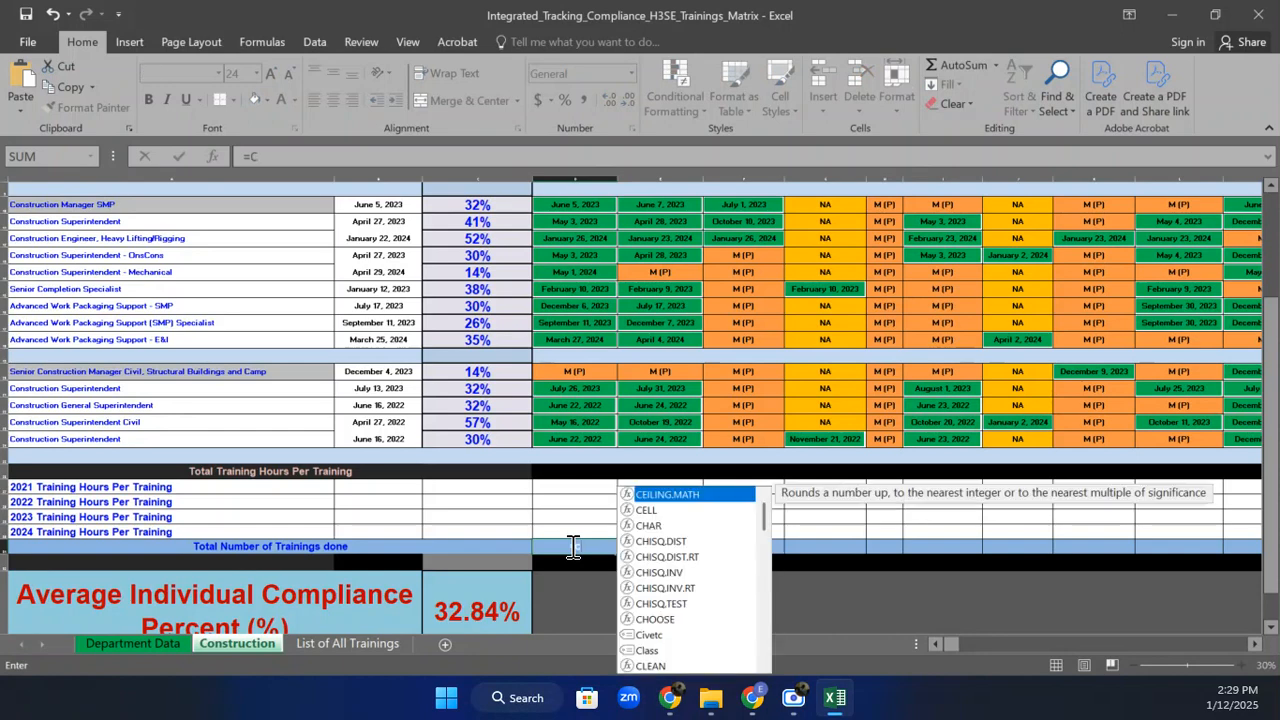
text(OUNT)
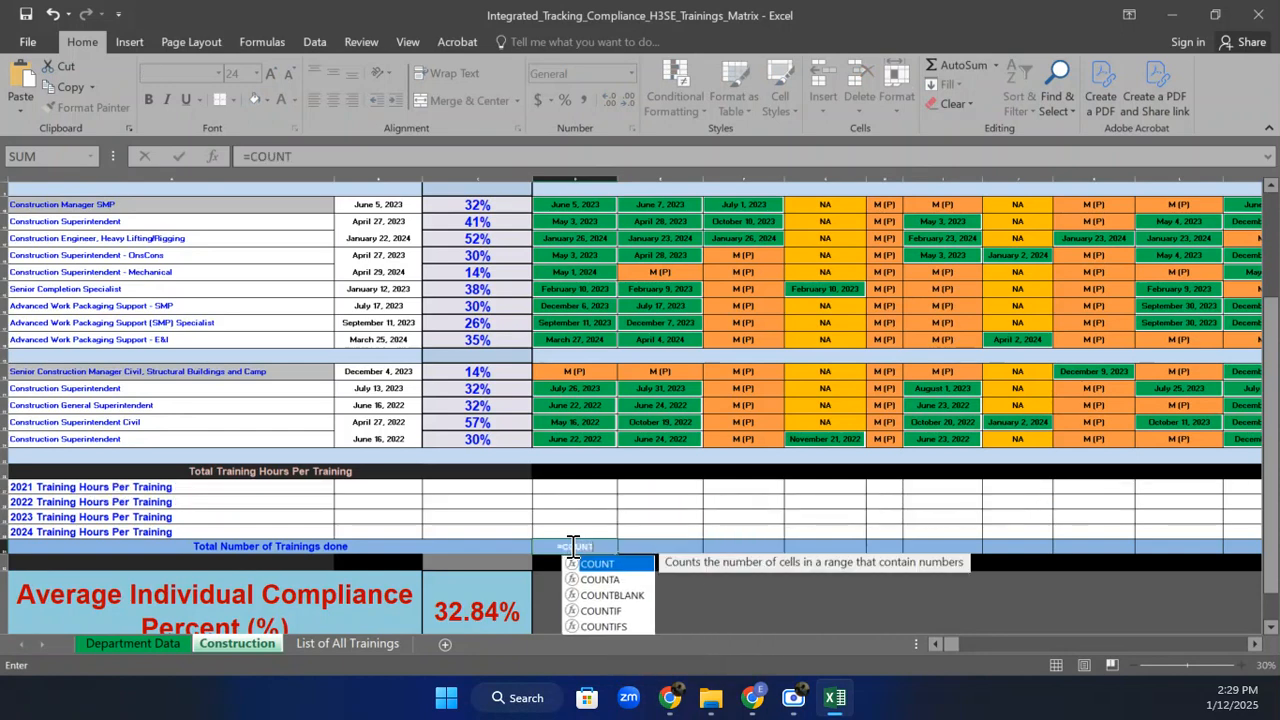
text(()
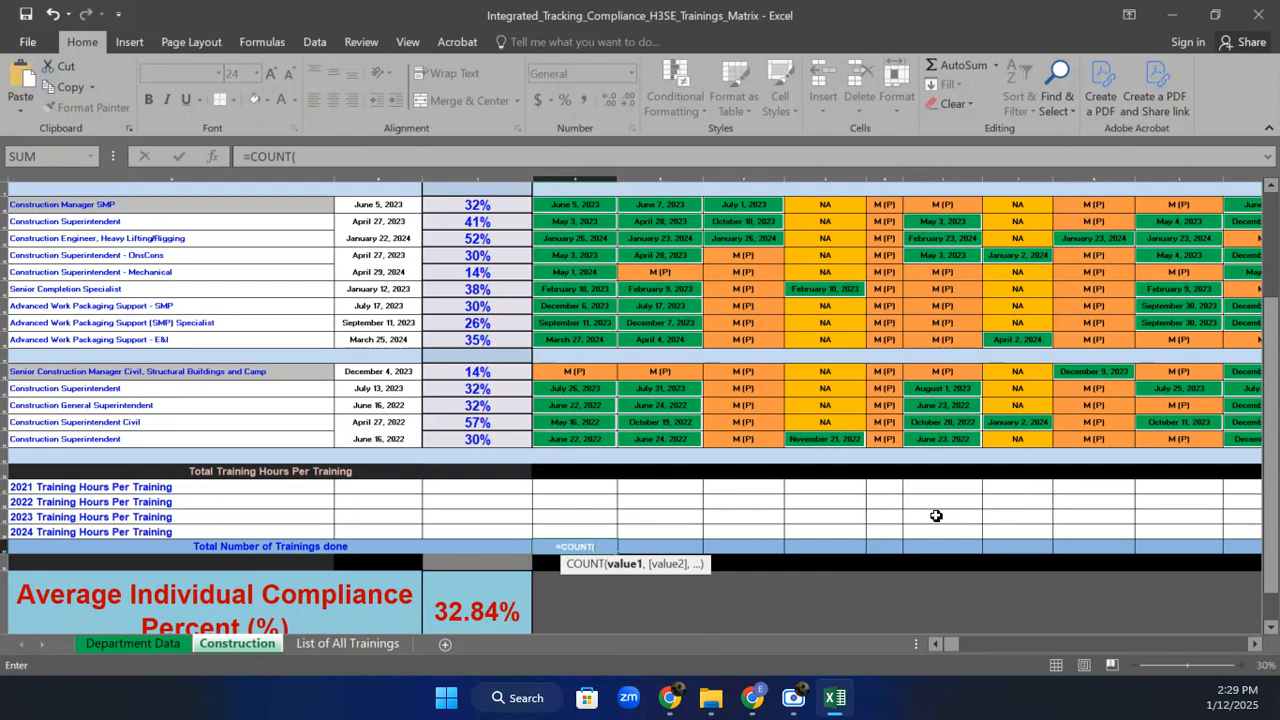
drag(1275, 537, 1276, 497)
scroll(620, 301, down, 1)
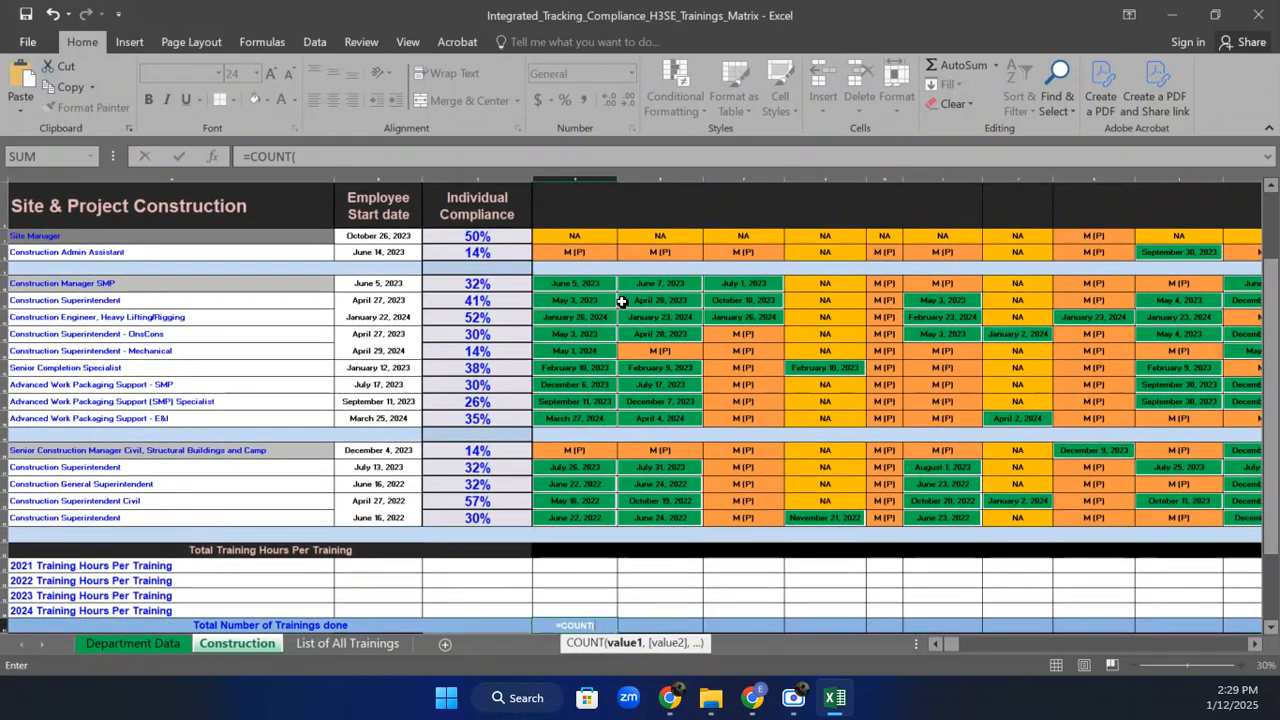
drag(574, 238, 586, 515)
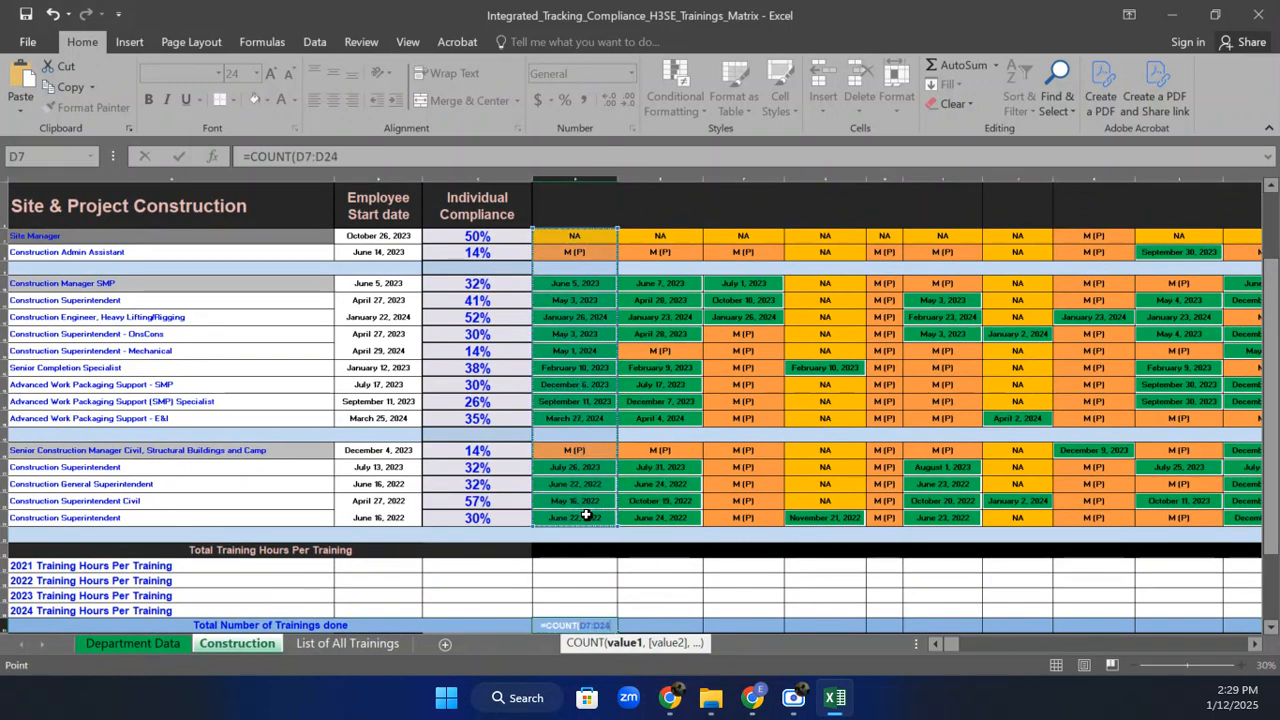
text())
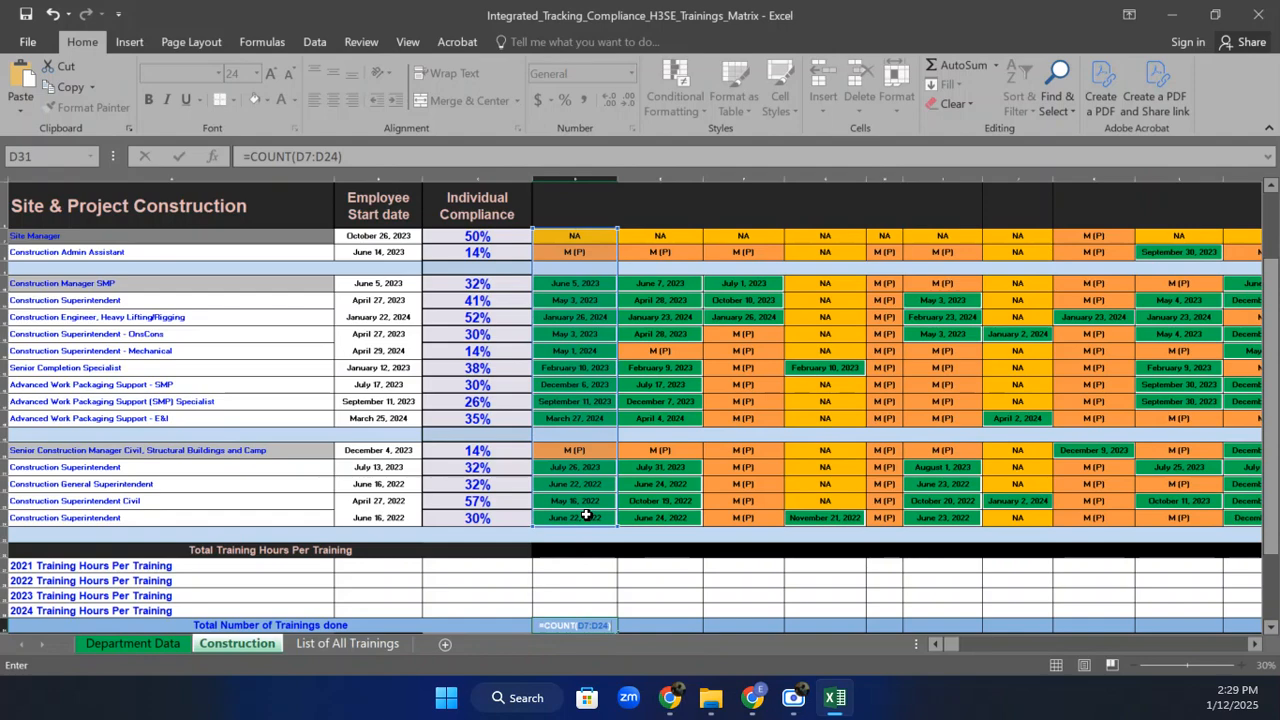
key(Return)
click(585, 580)
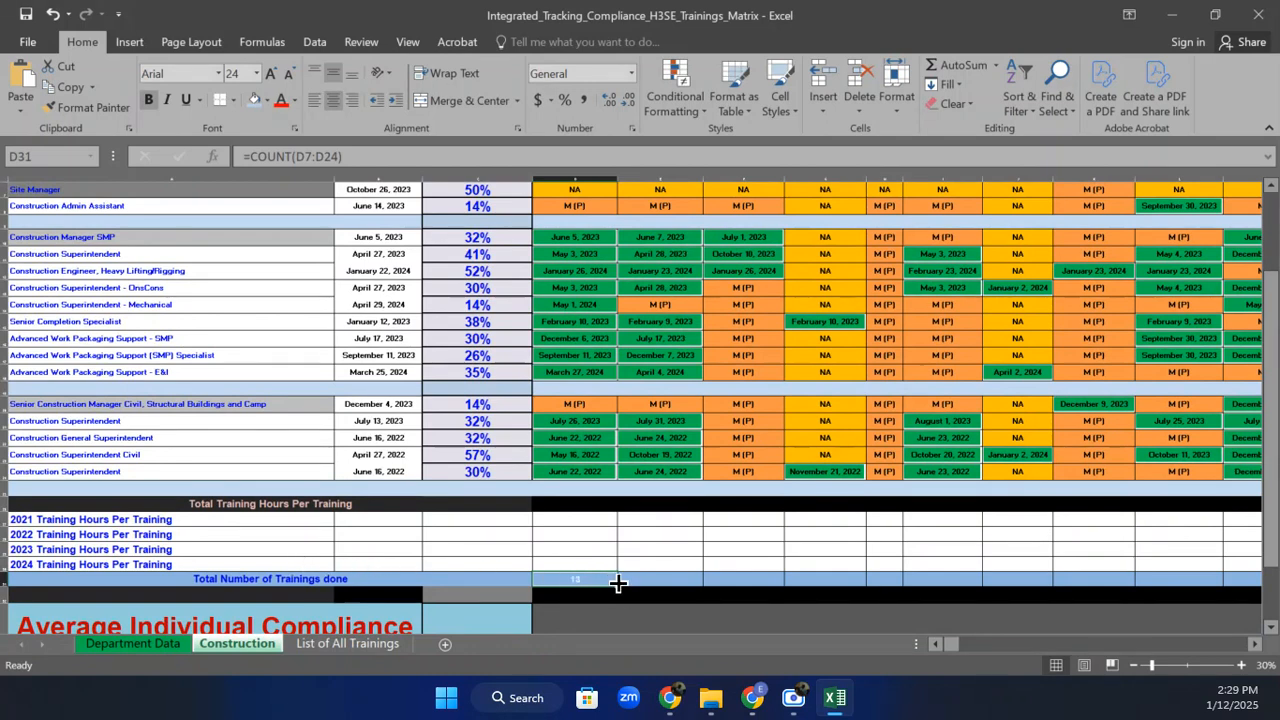
drag(618, 584, 910, 554)
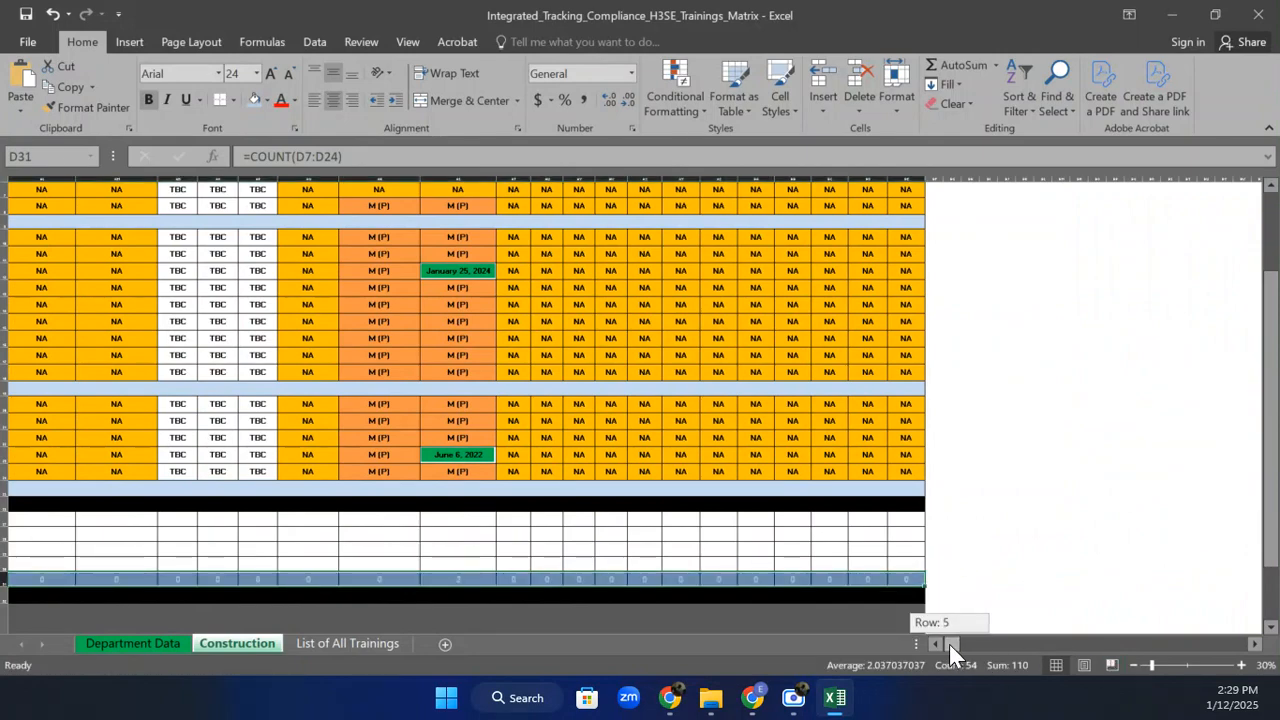
drag(949, 644, 942, 642)
click(577, 581)
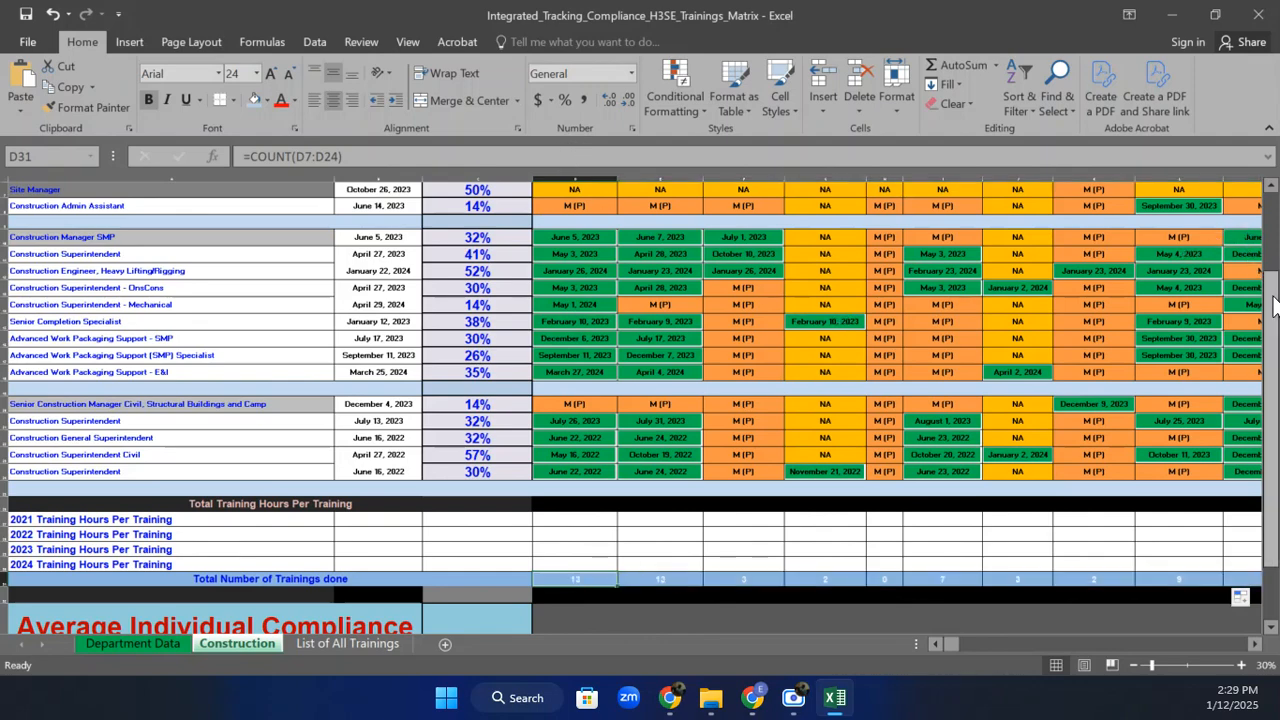
scroll(1195, 212, up, 5)
scroll(1193, 210, down, 1)
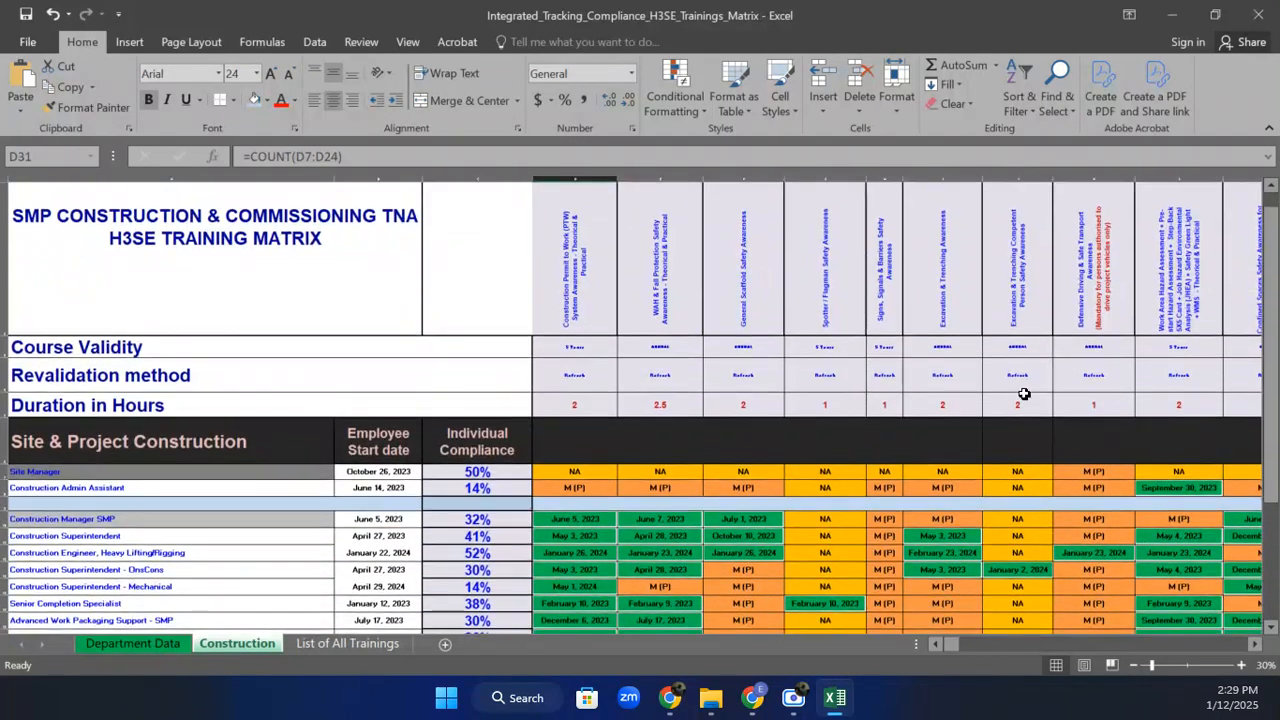
drag(1270, 280, 1276, 372)
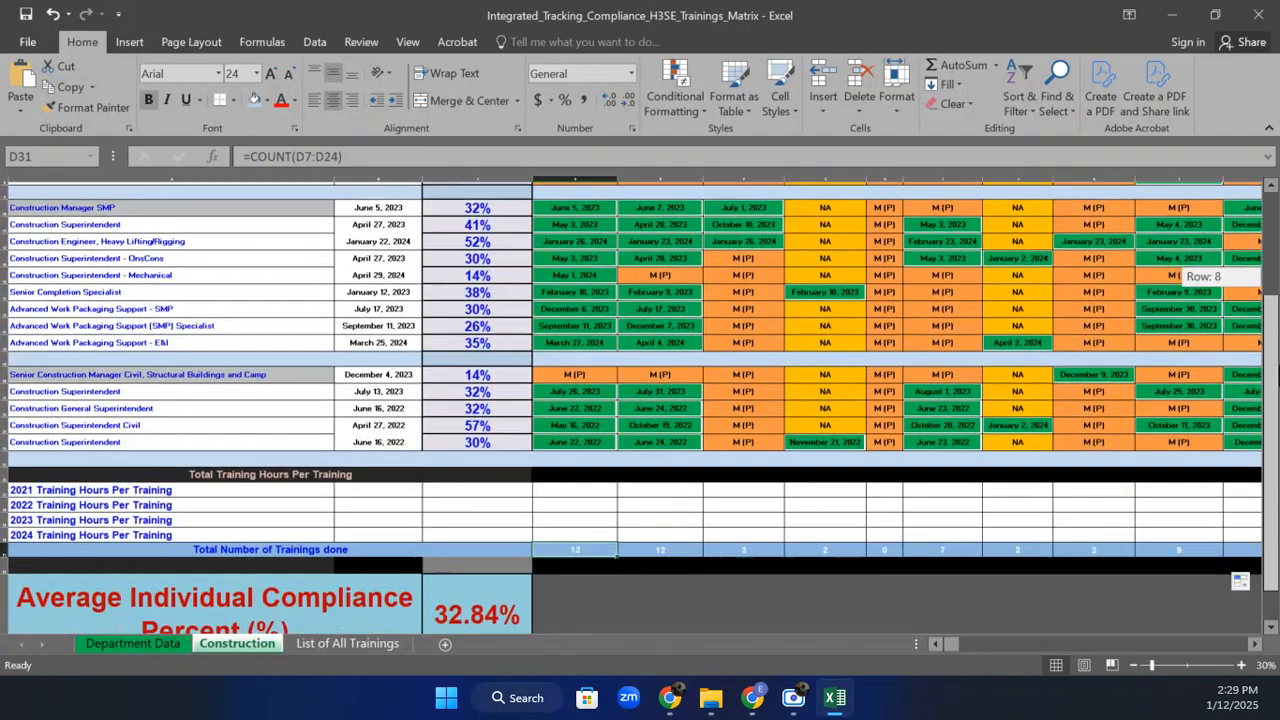
drag(577, 545, 1276, 562)
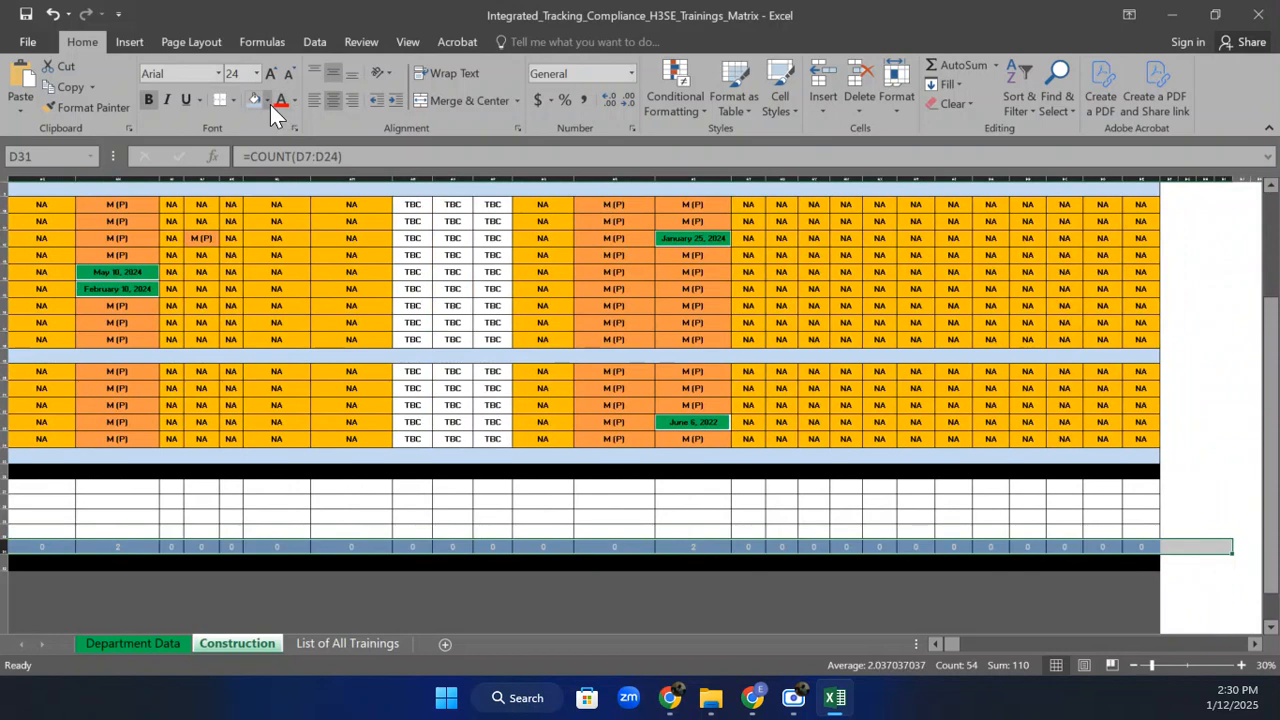
Fill the Total Number of Trainings done row black.
click(1169, 547)
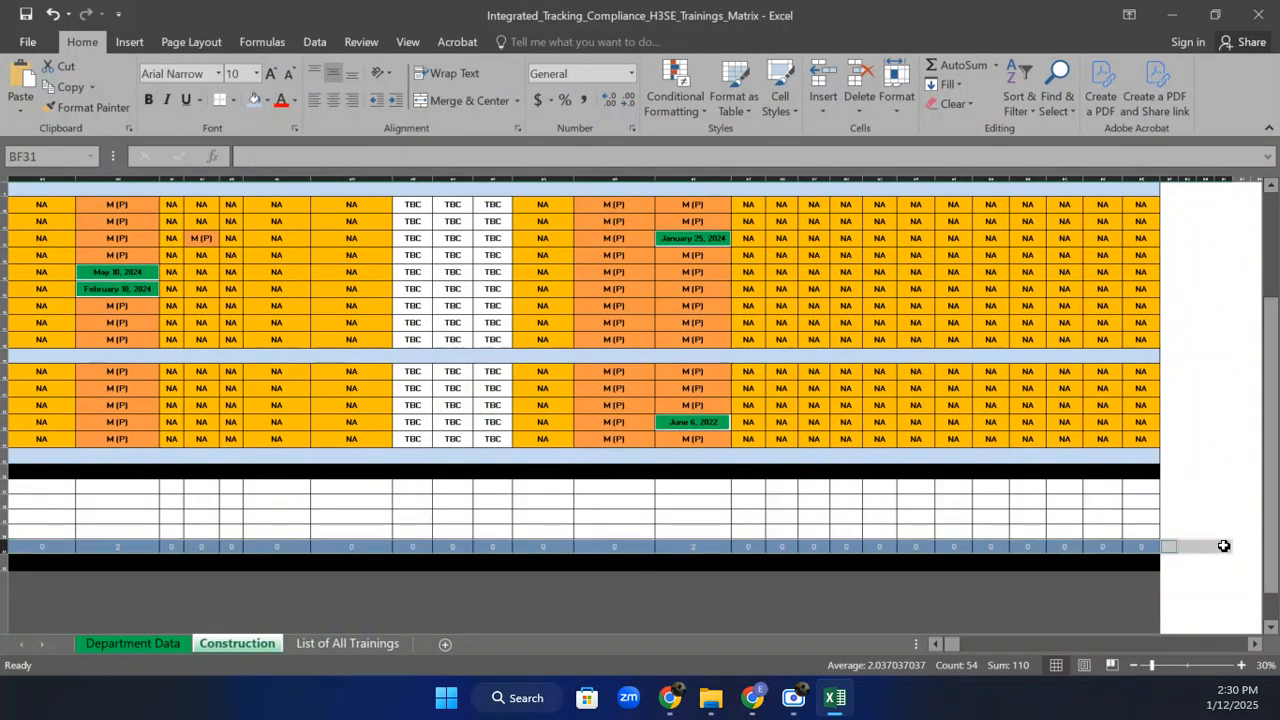
drag(1223, 546, 1168, 543)
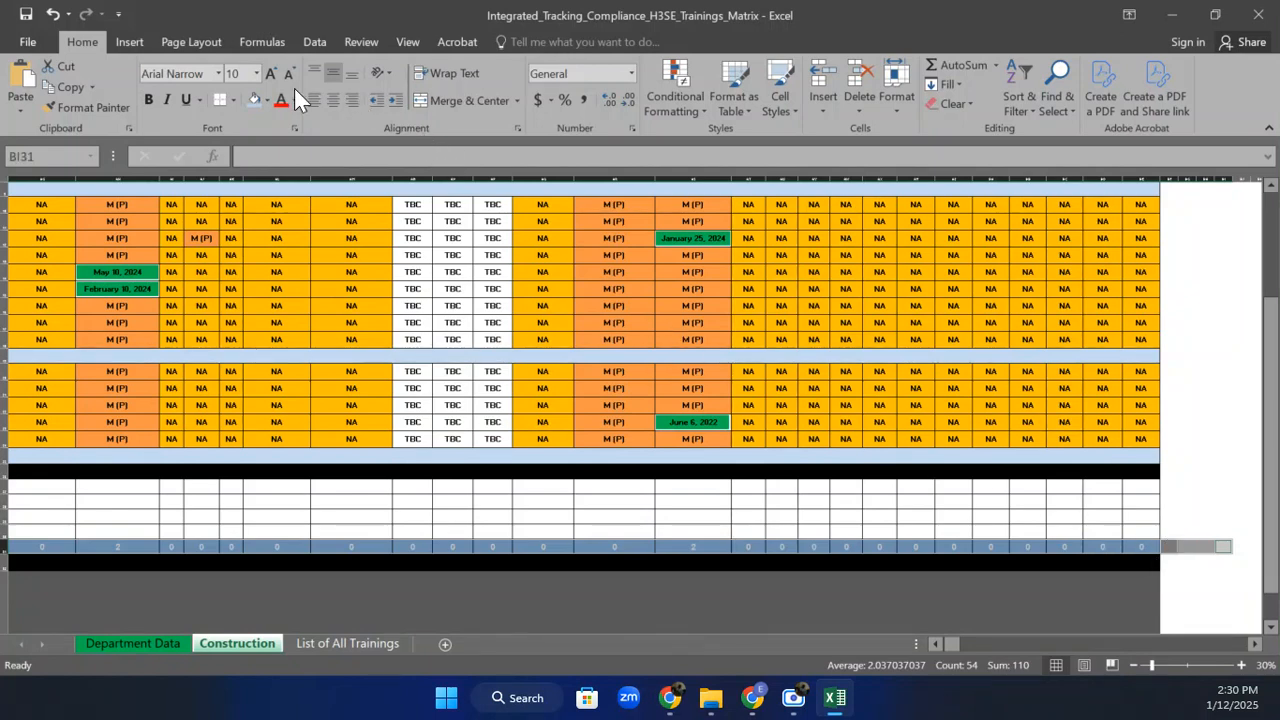
click(266, 100)
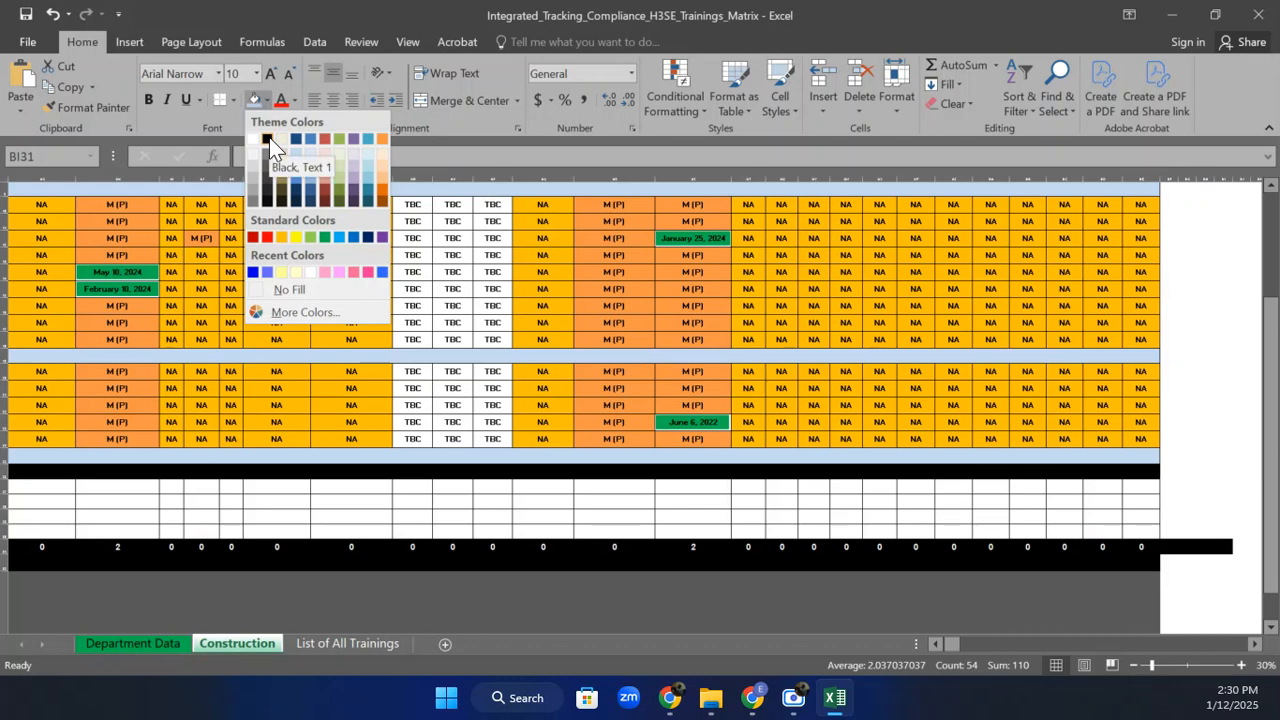
click(269, 137)
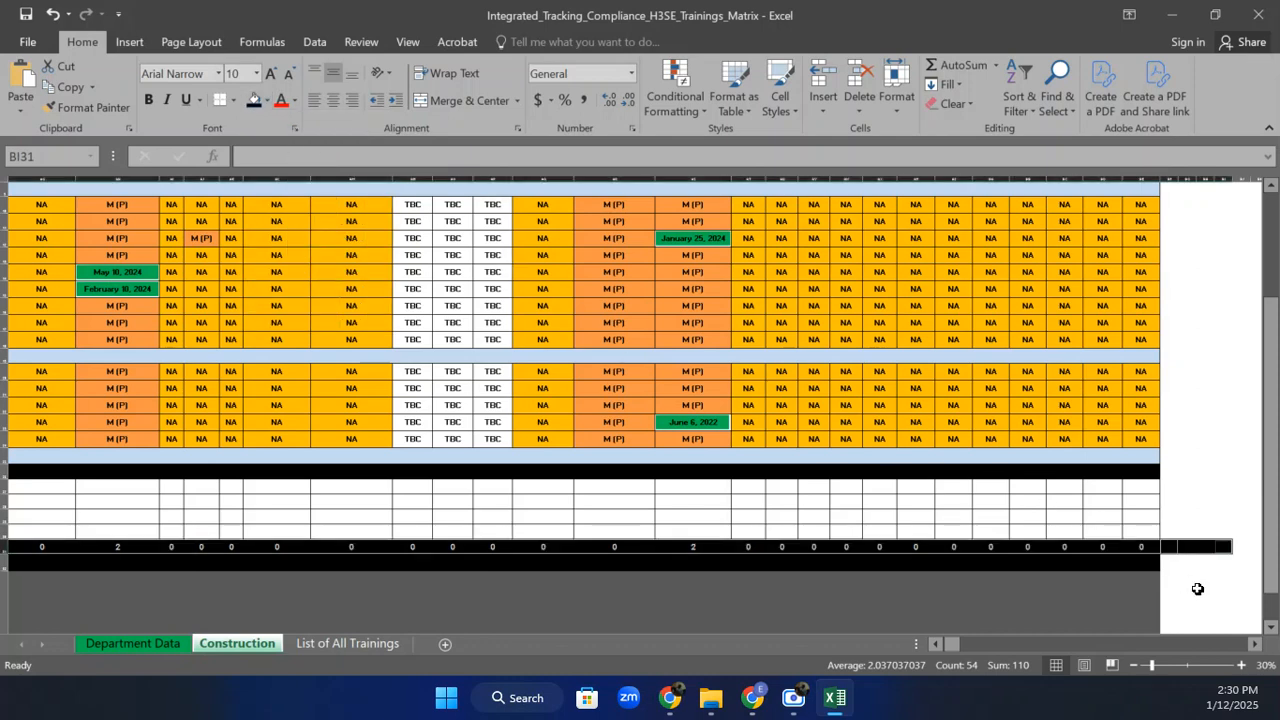
Set No Fill on the empty block of cells to the right of the table.
drag(1169, 488, 1237, 575)
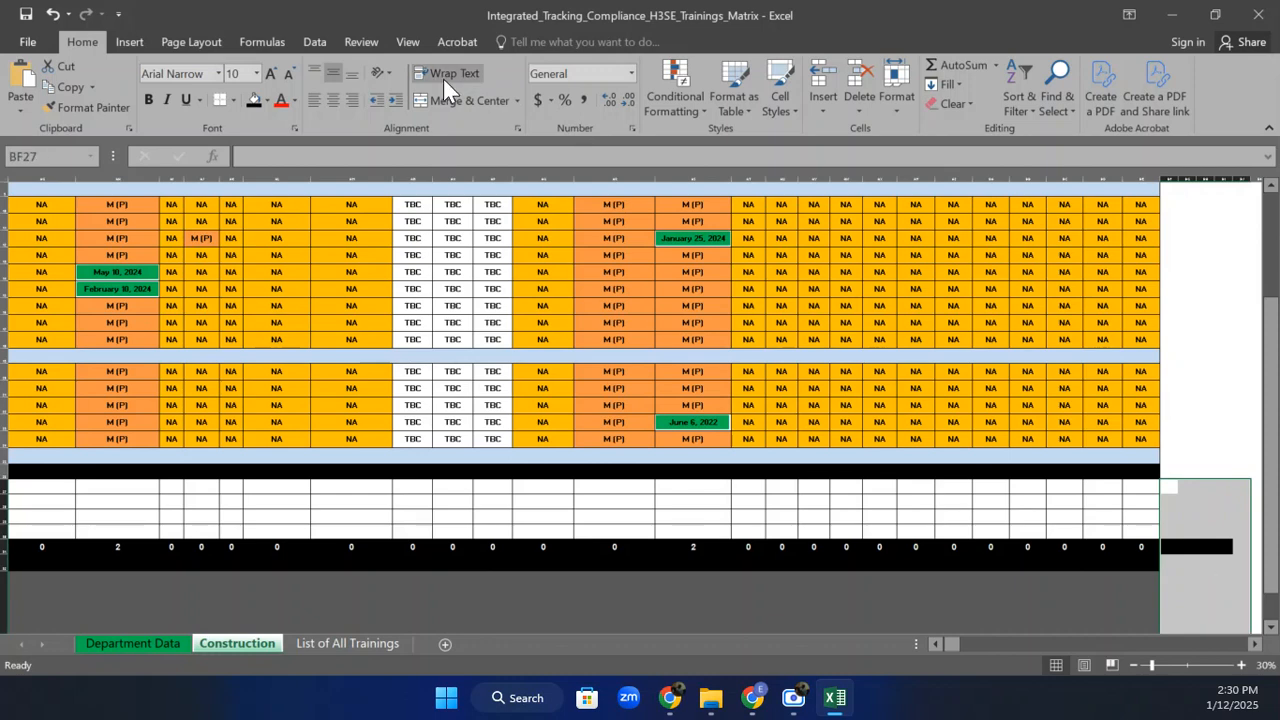
click(267, 102)
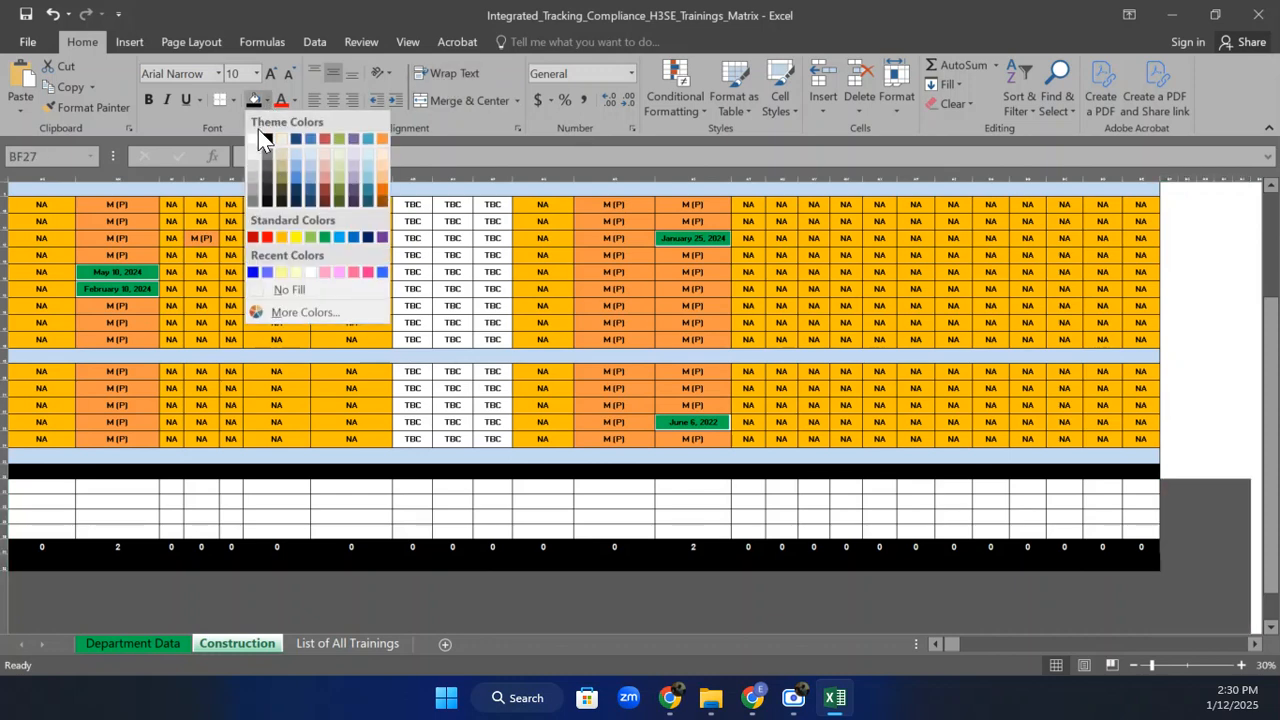
click(257, 137)
click(1186, 439)
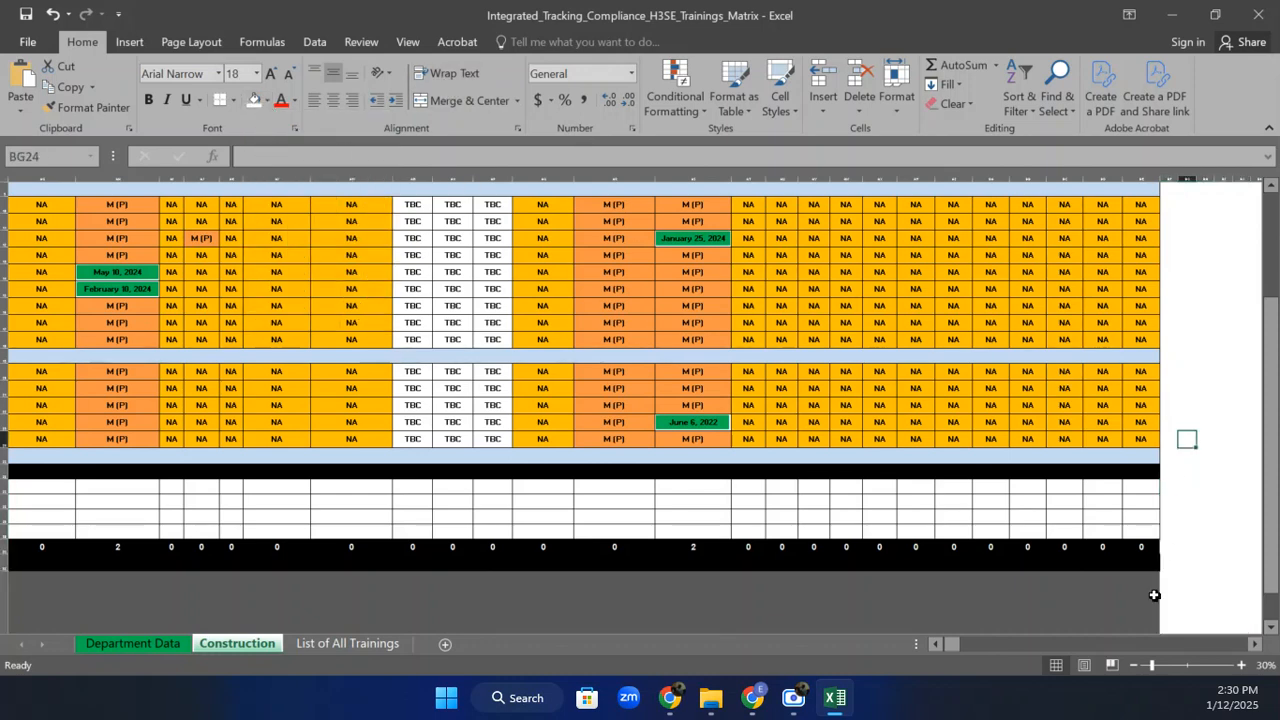
drag(954, 649, 937, 647)
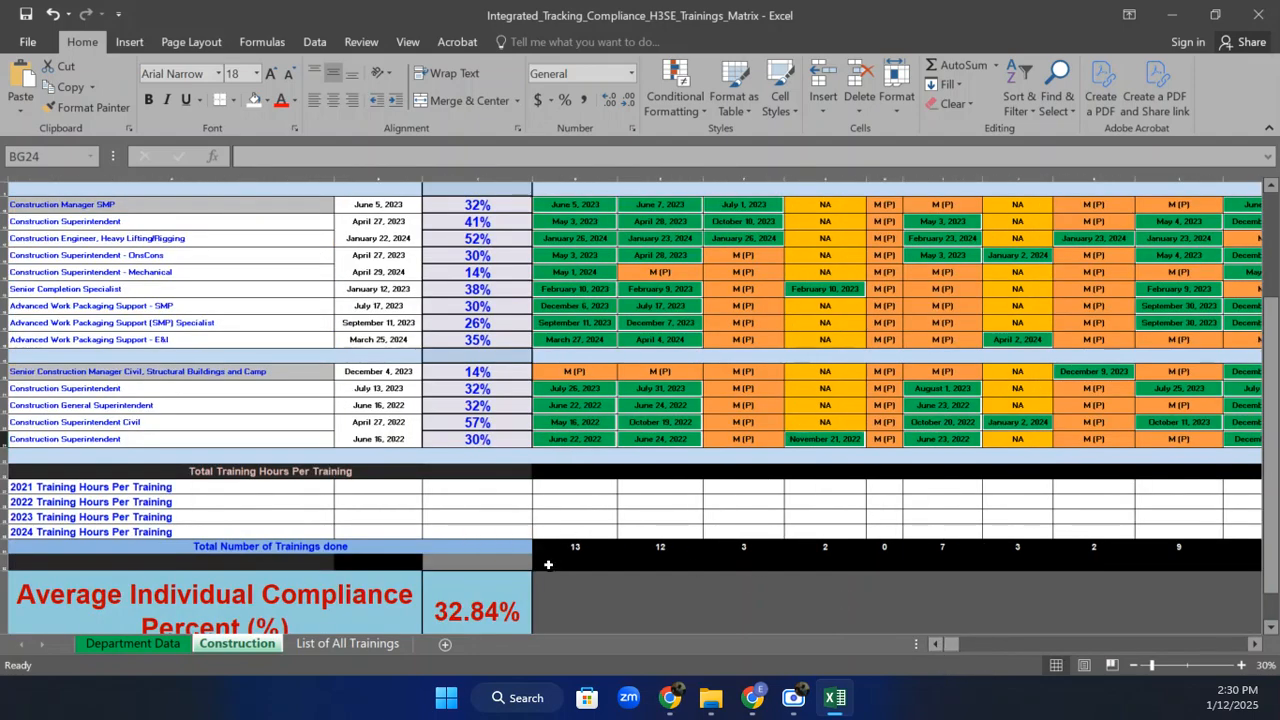
Remove the black fill from row 32 and merge it into one white band with Merge & Center.
drag(549, 566, 1150, 568)
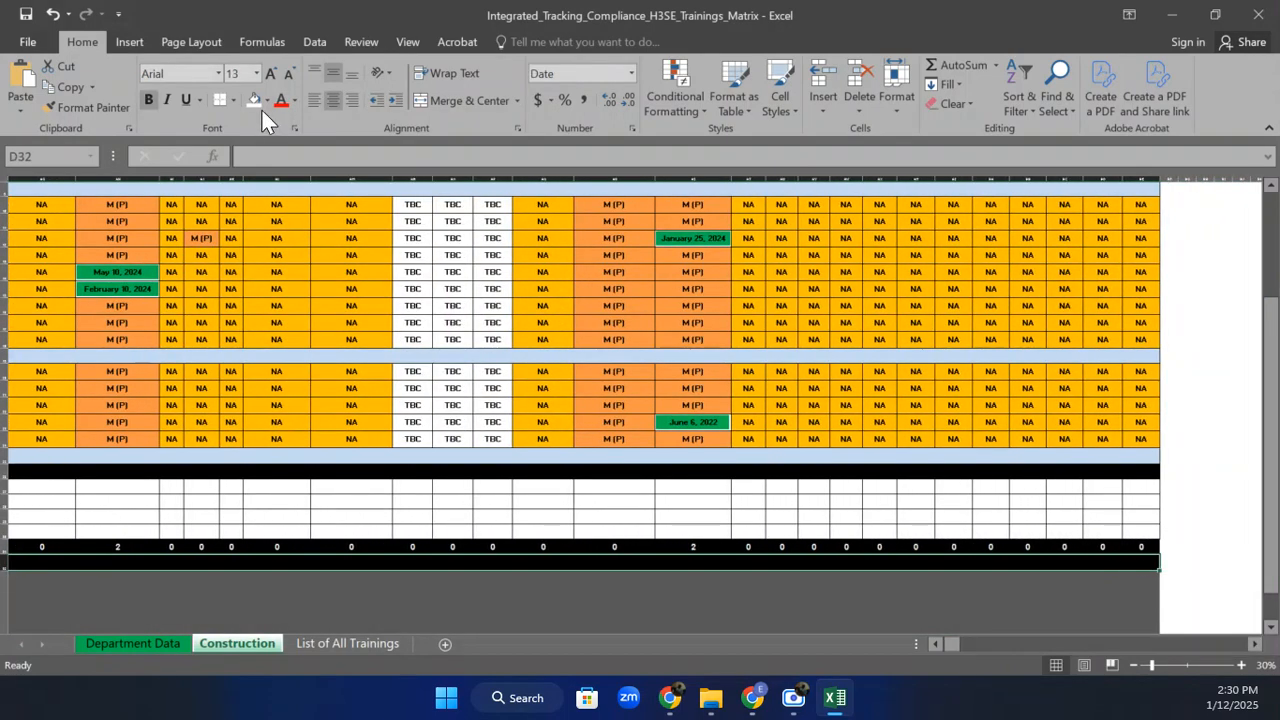
click(265, 108)
click(248, 103)
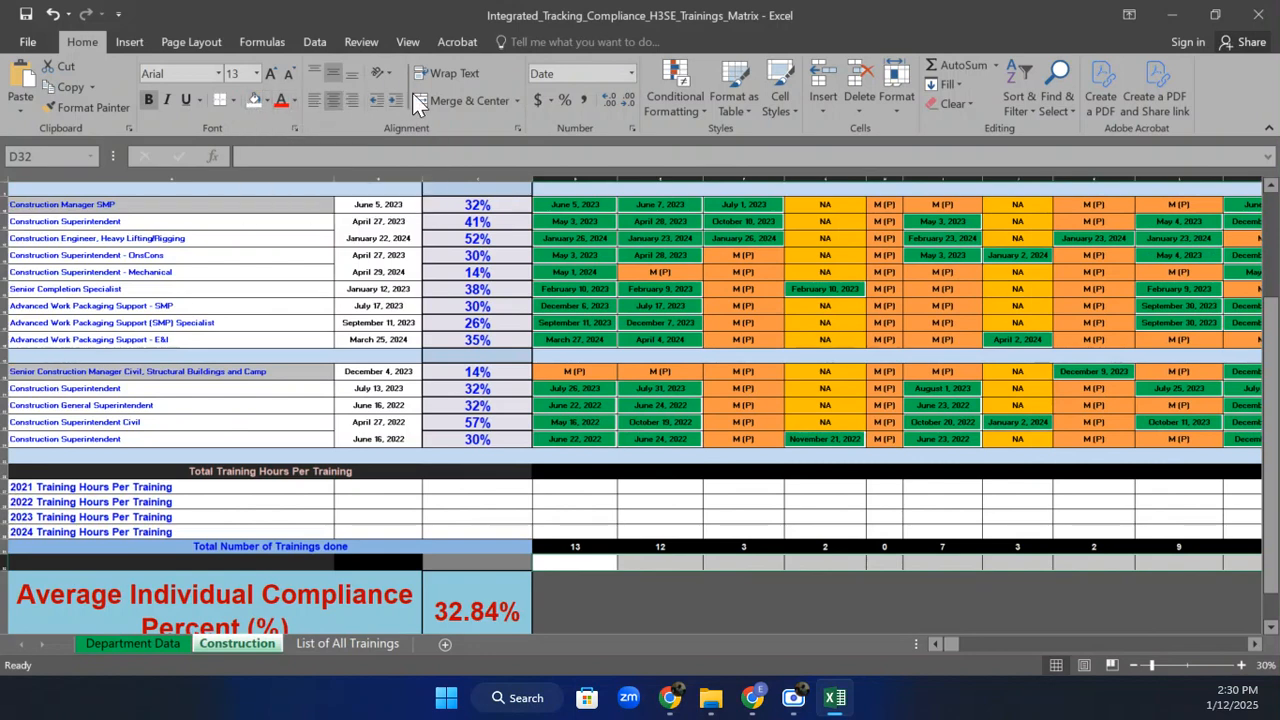
click(441, 98)
click(723, 630)
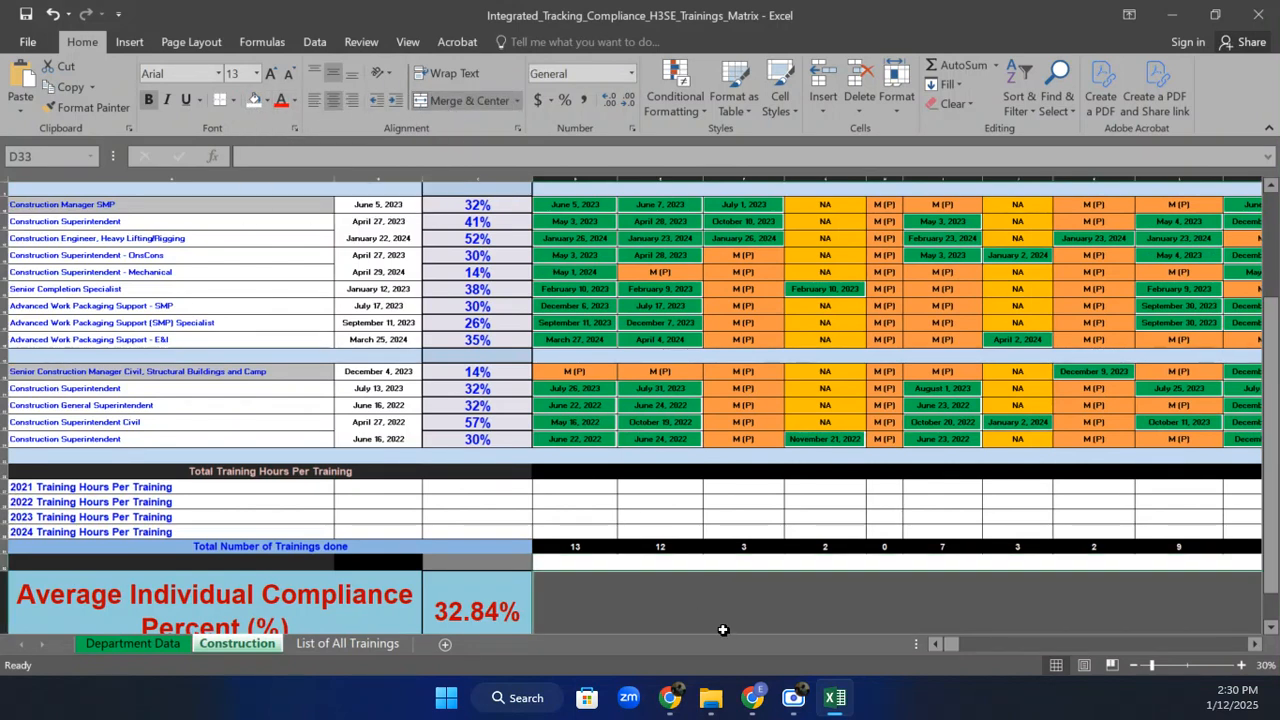
click(582, 545)
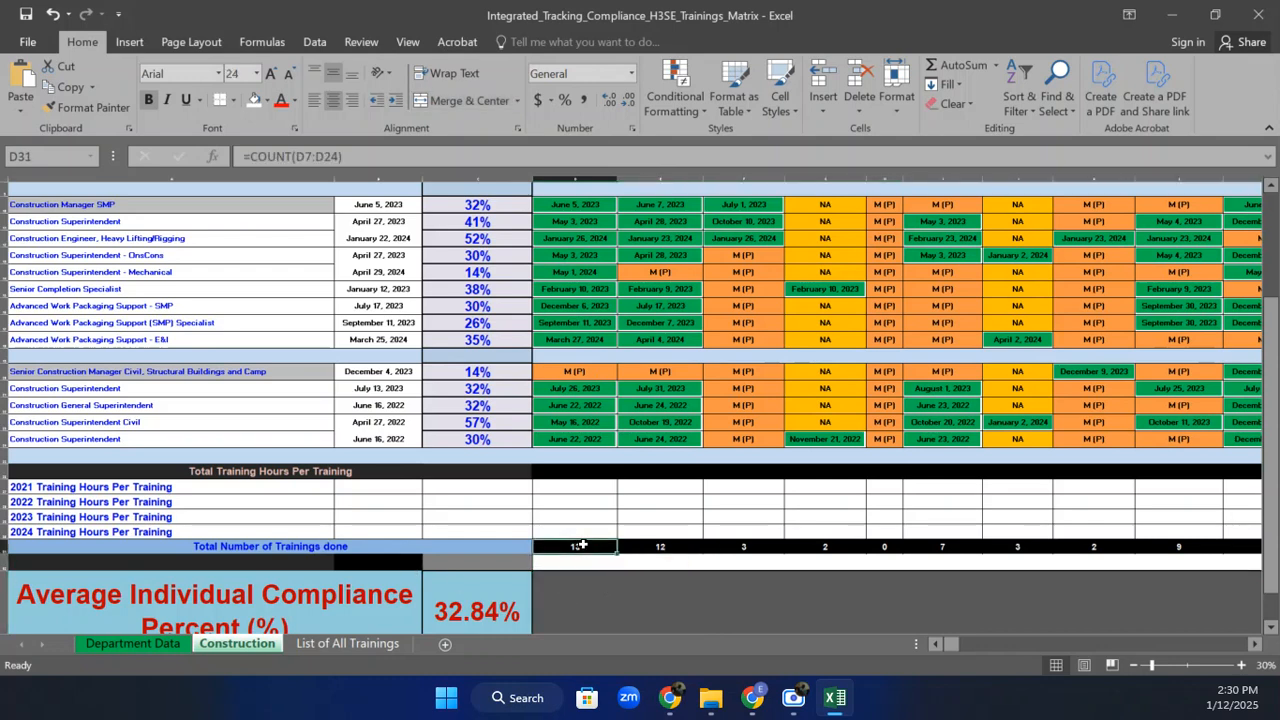
click(558, 371)
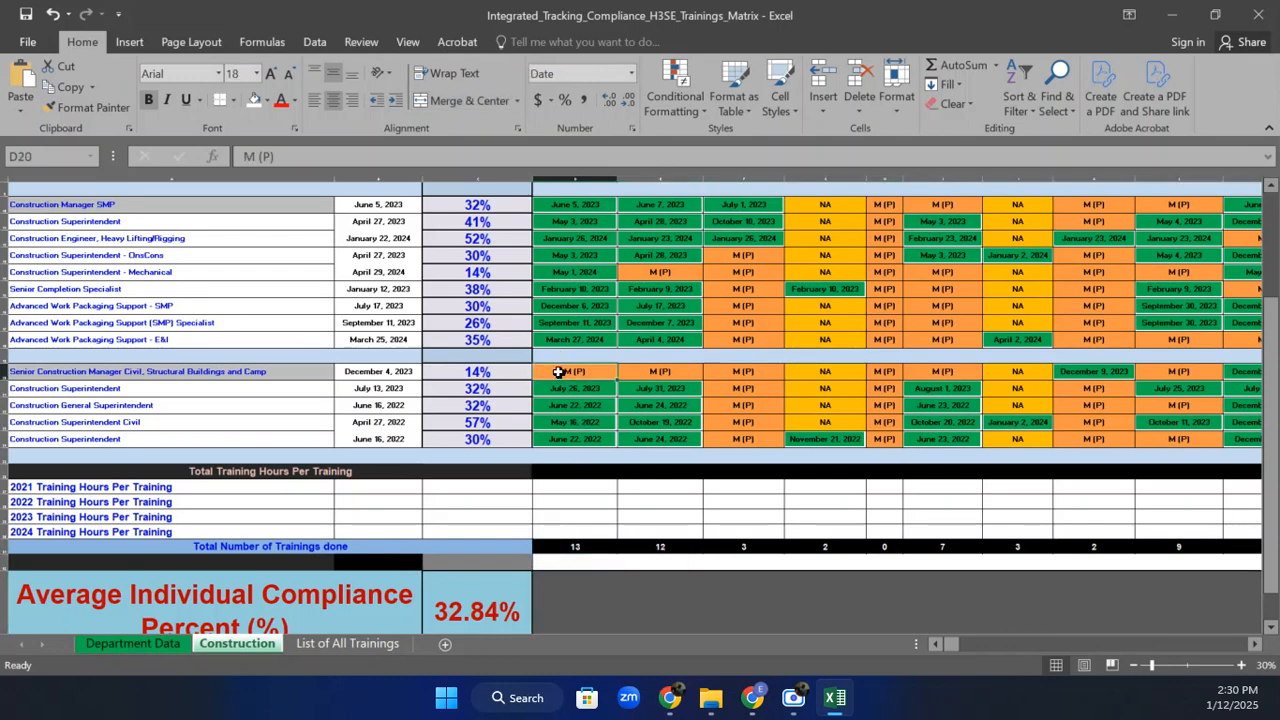
text(12-)
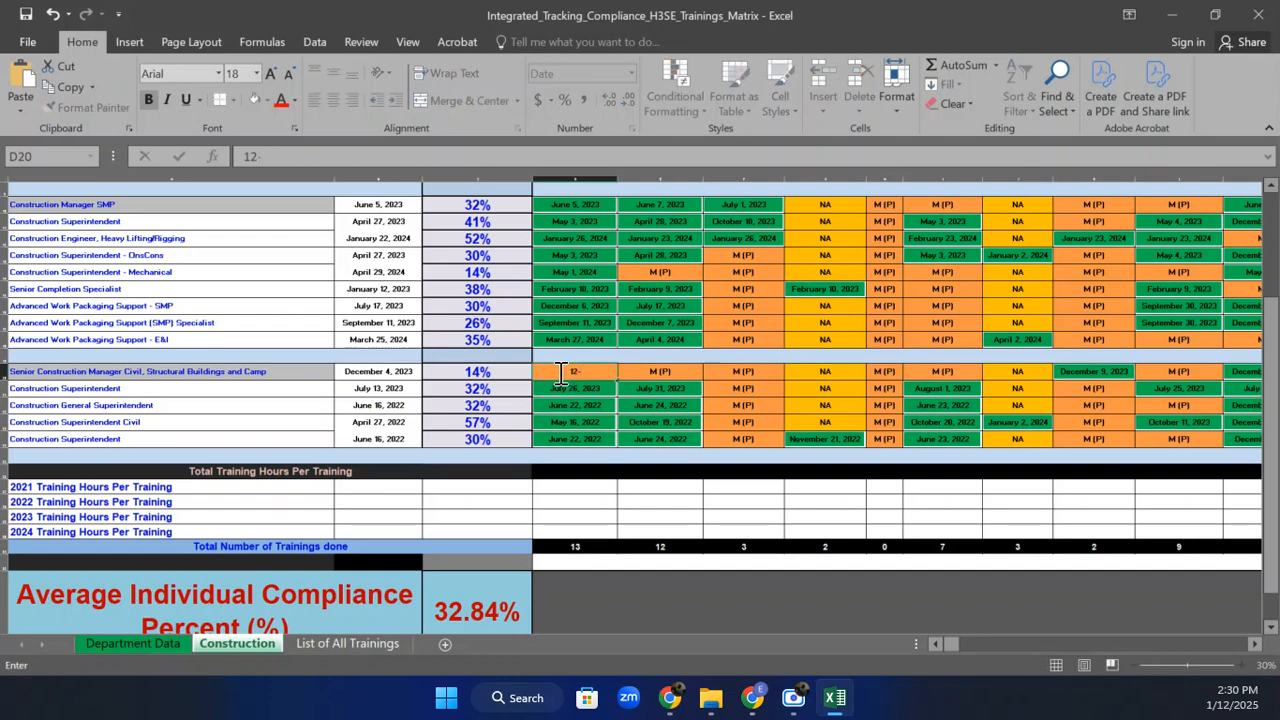
text(JAN)
key(BackSpace)
text(n-25)
key(Return)
click(587, 548)
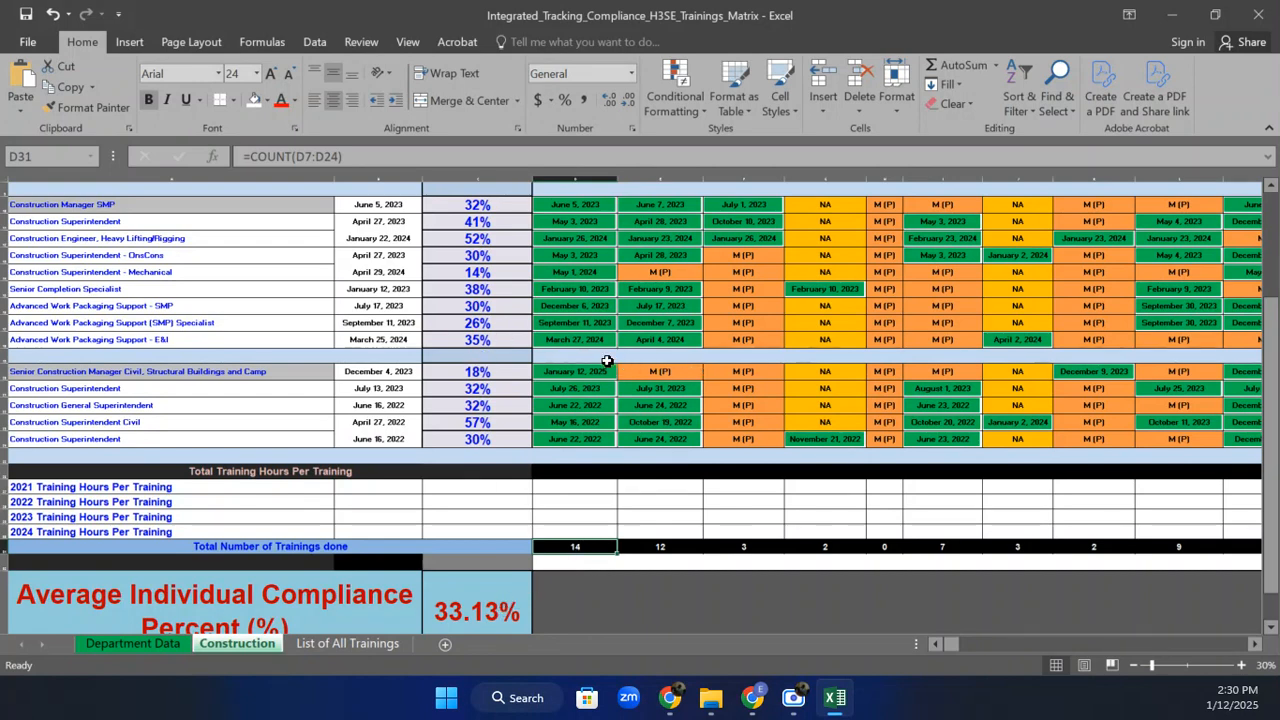
click(55, 14)
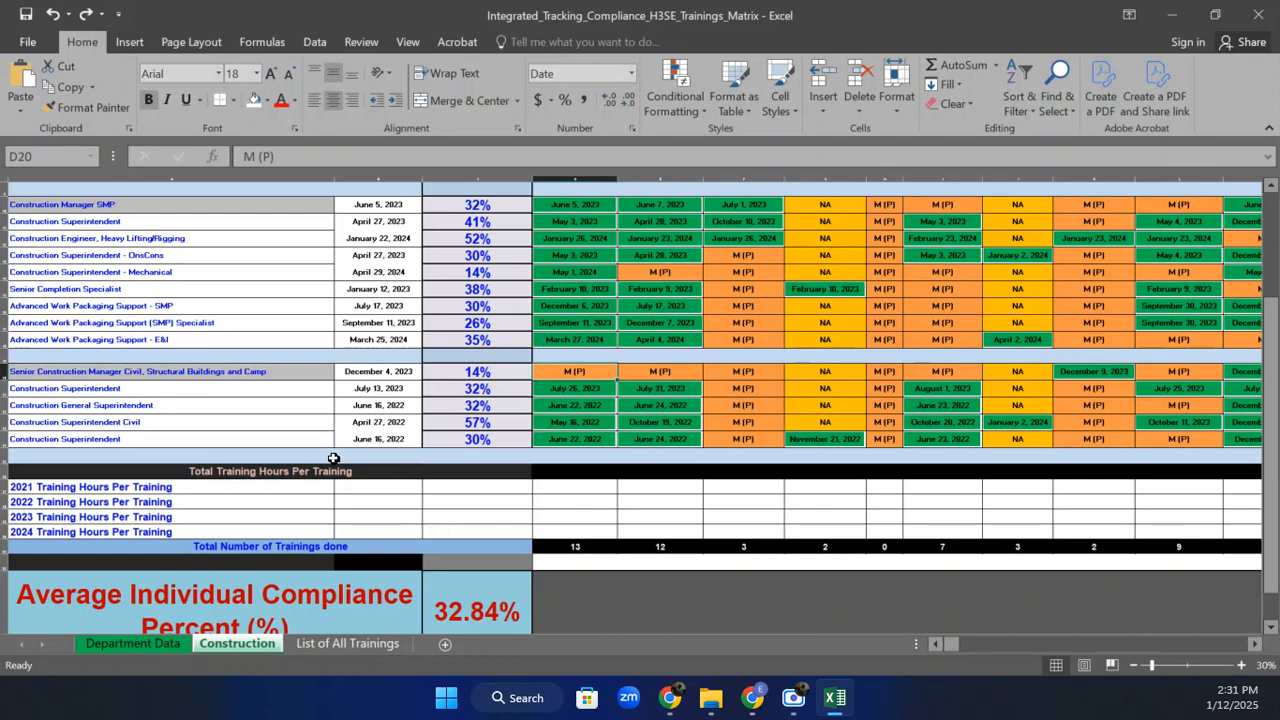
Enter =COUNT(D7:D24)*D5 in D26 for the first training's total hours.
click(555, 470)
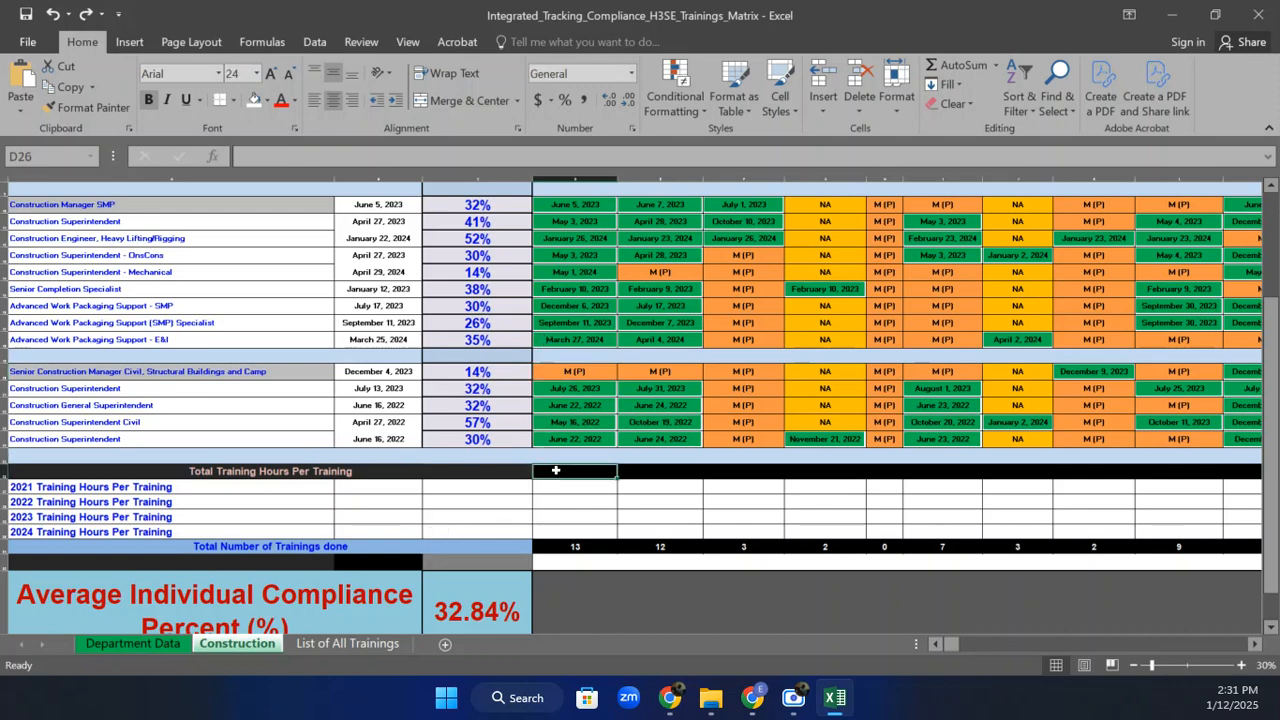
text(=C)
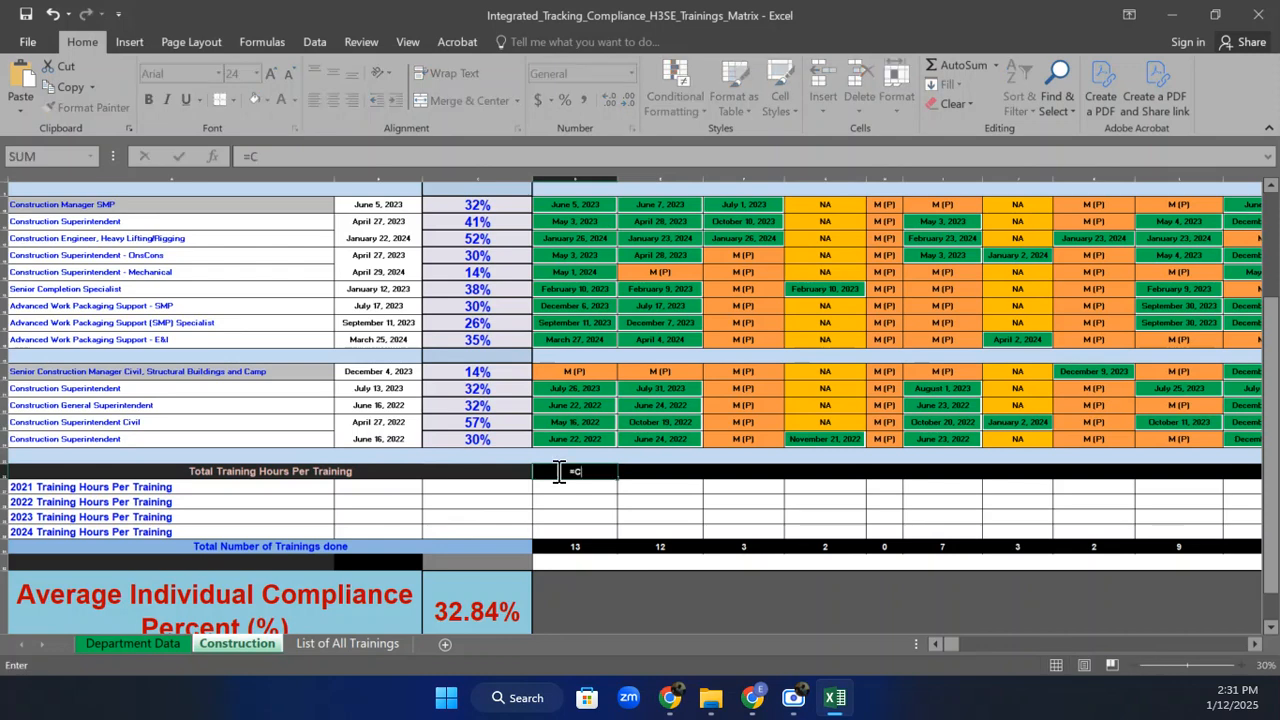
text(o)
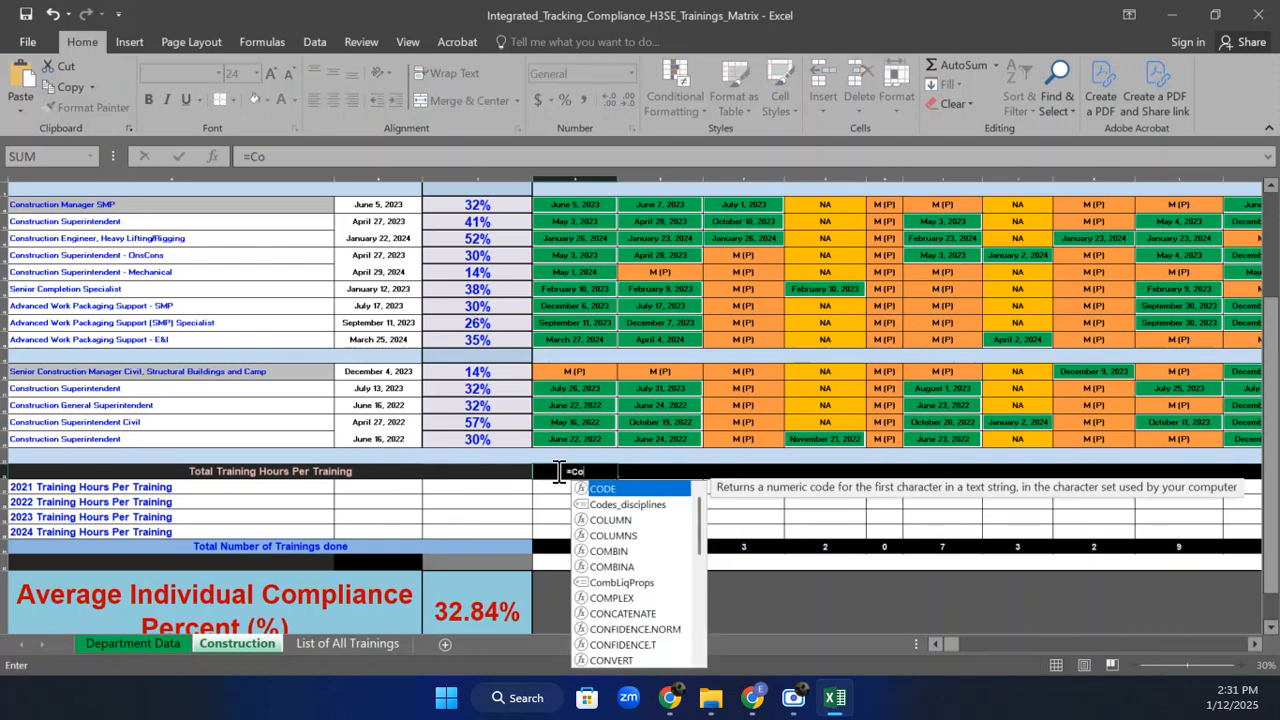
text(unt()
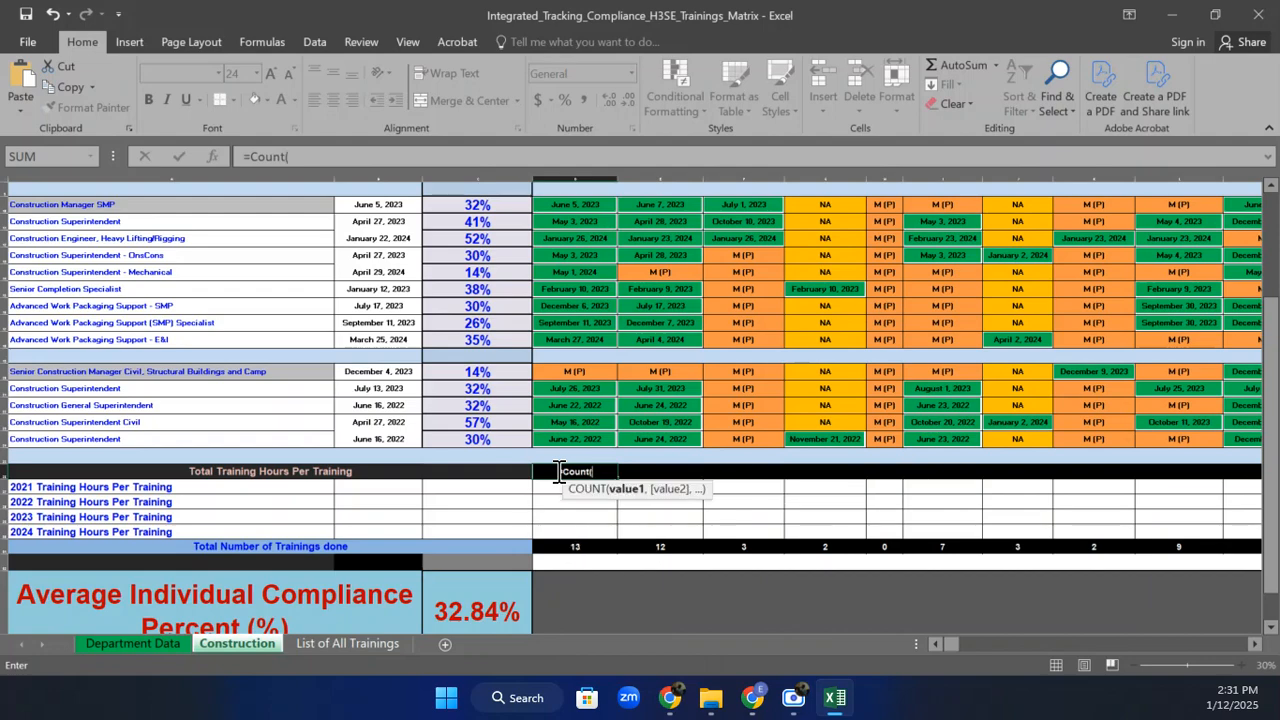
click(590, 439)
drag(592, 405, 583, 318)
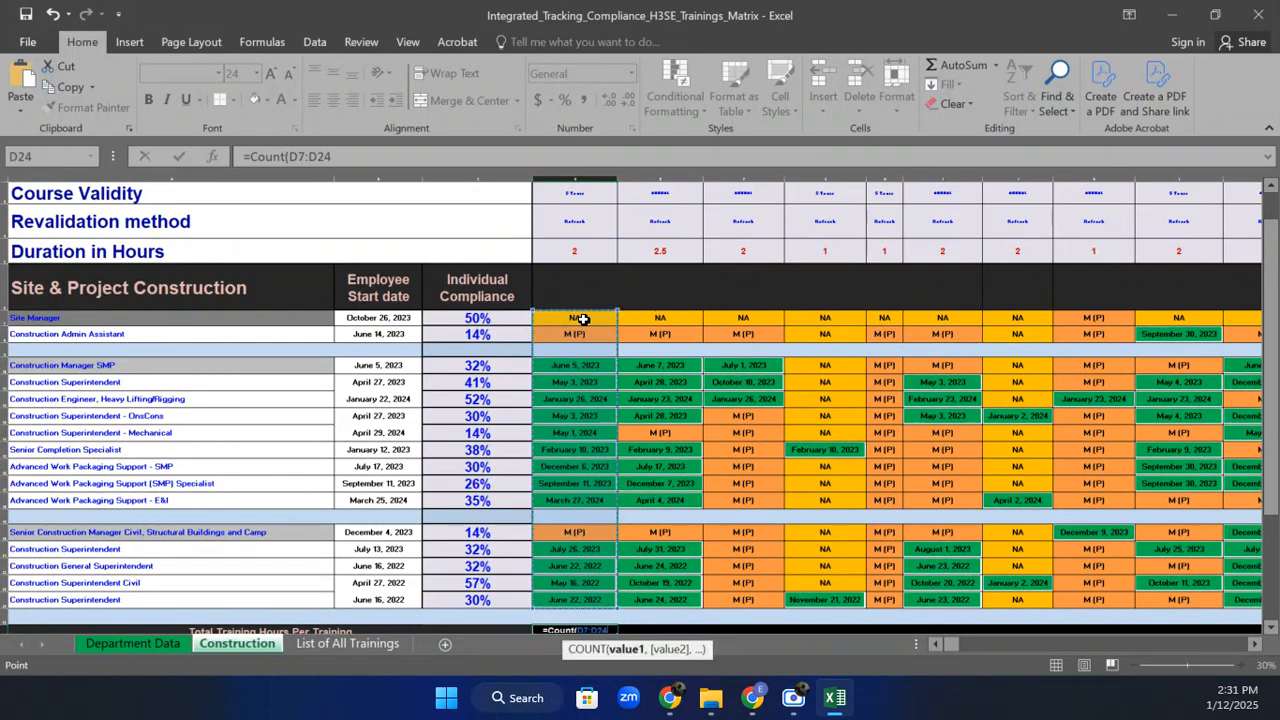
text())
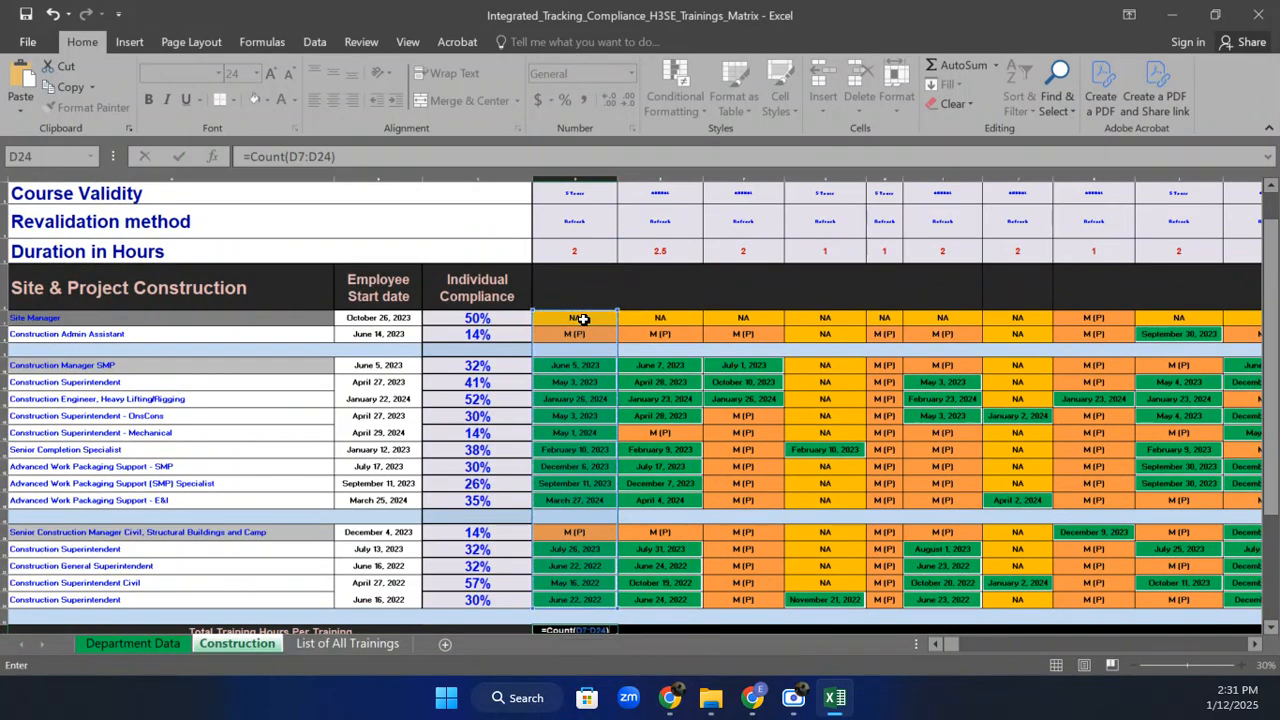
text(*)
click(583, 253)
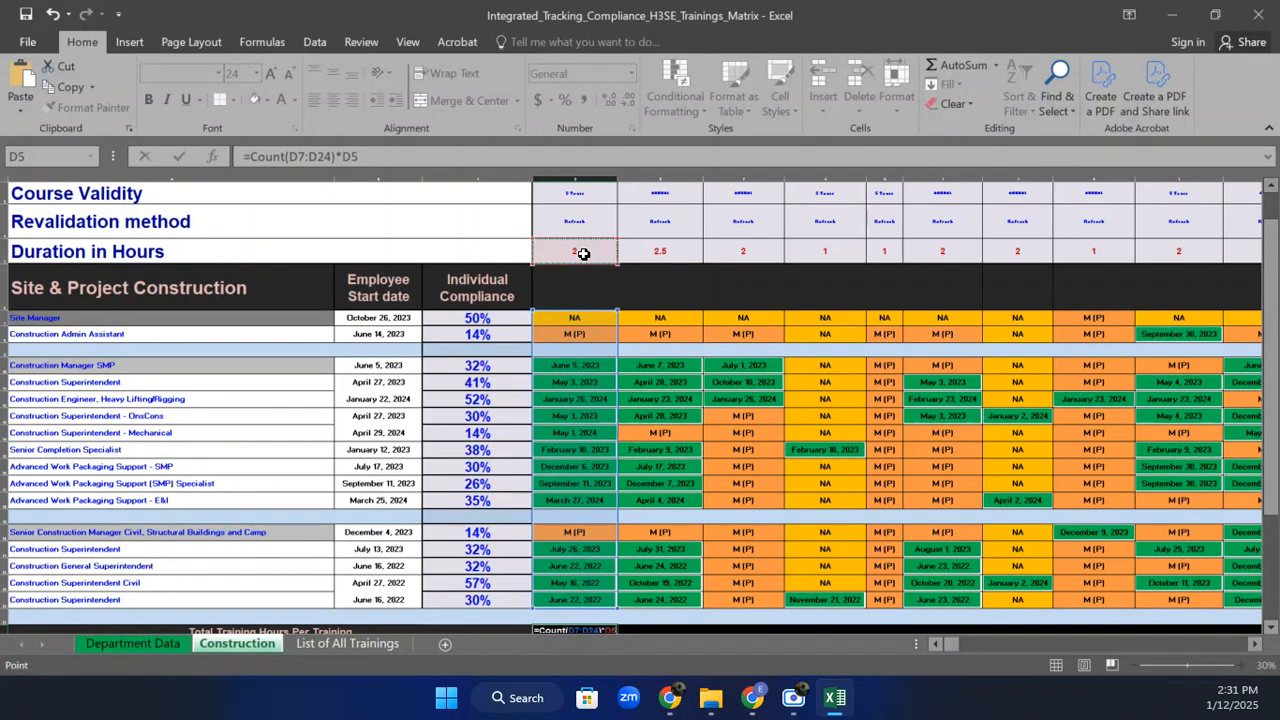
key(Return)
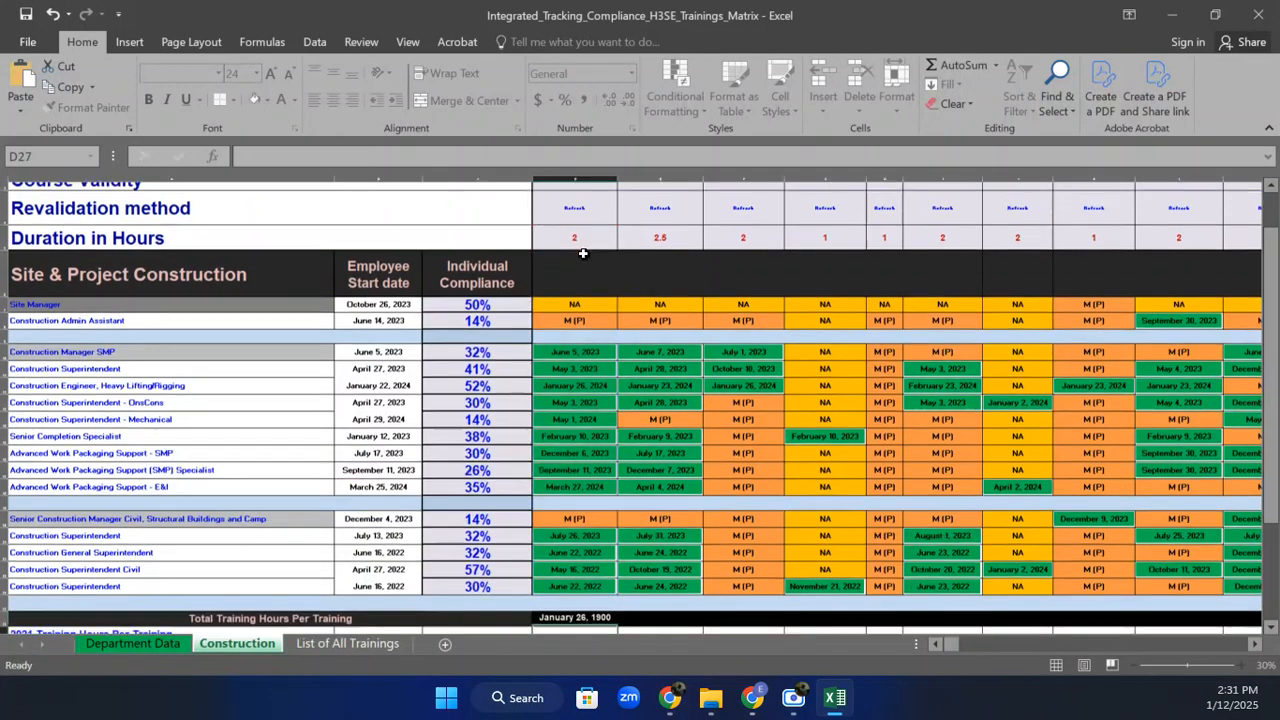
click(594, 610)
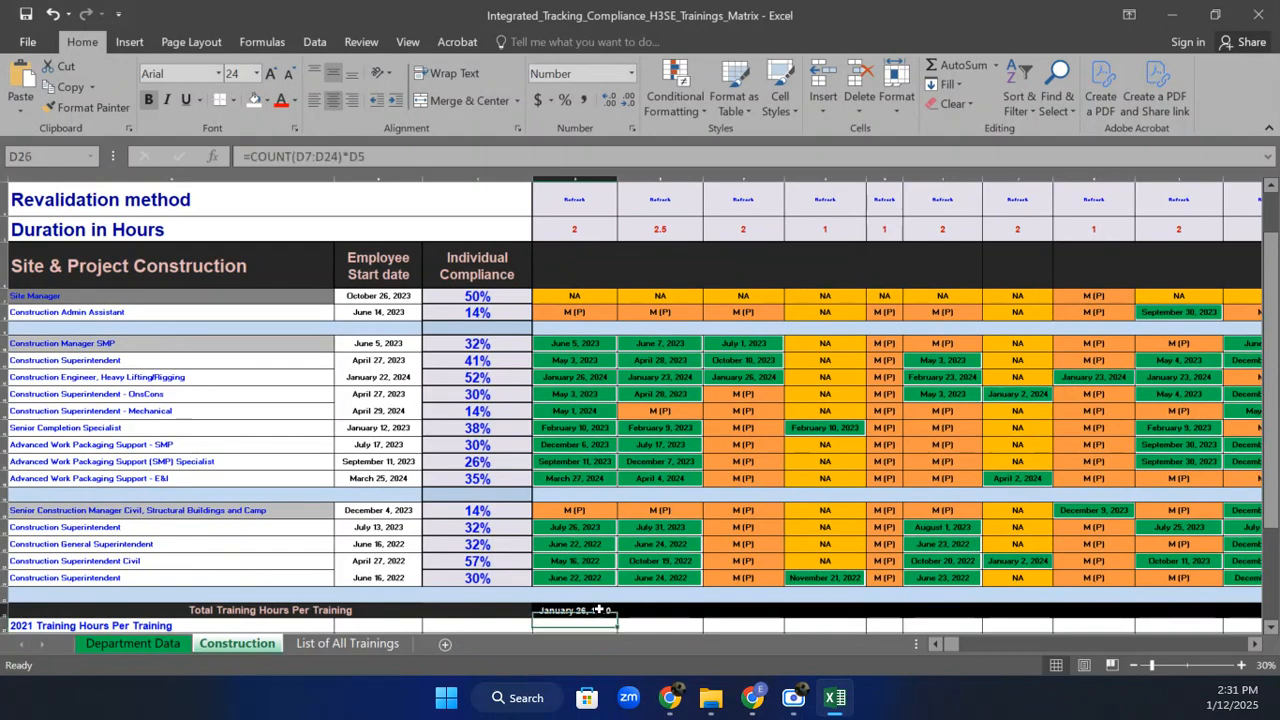
Format D26 as Number with one decimal place (26.0) and drag it across the training columns.
click(630, 73)
click(617, 150)
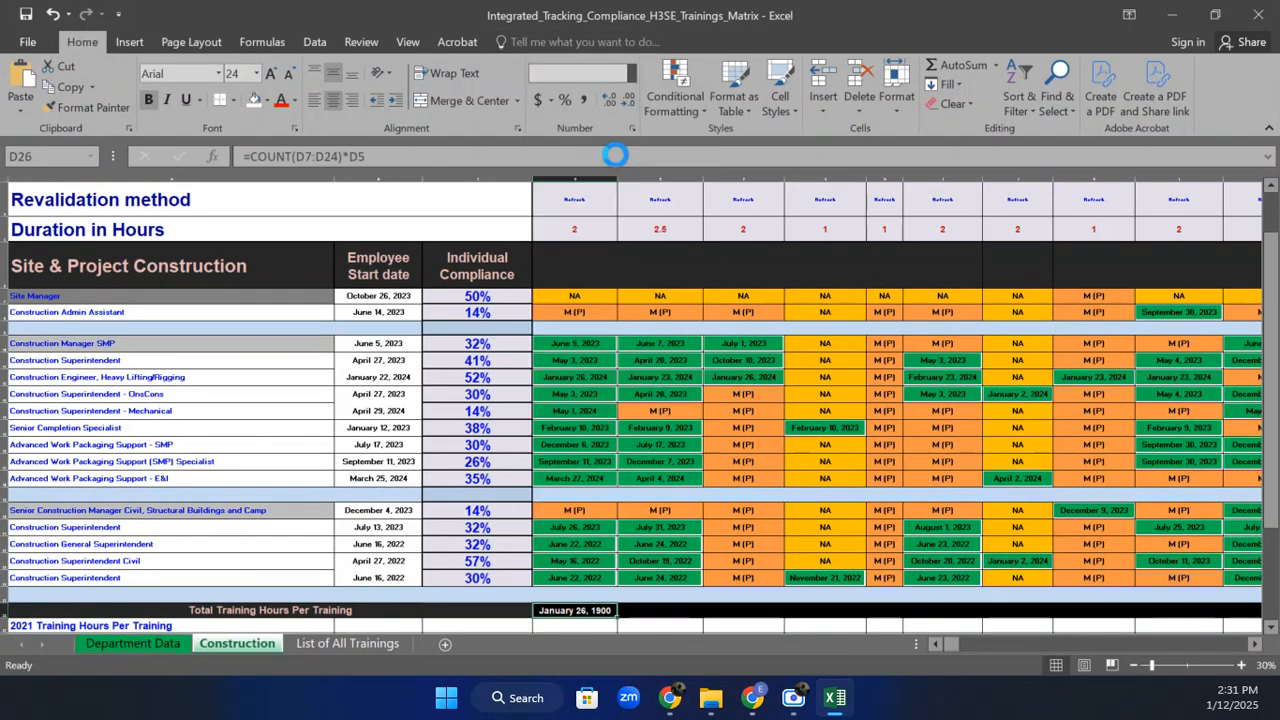
click(618, 101)
click(620, 103)
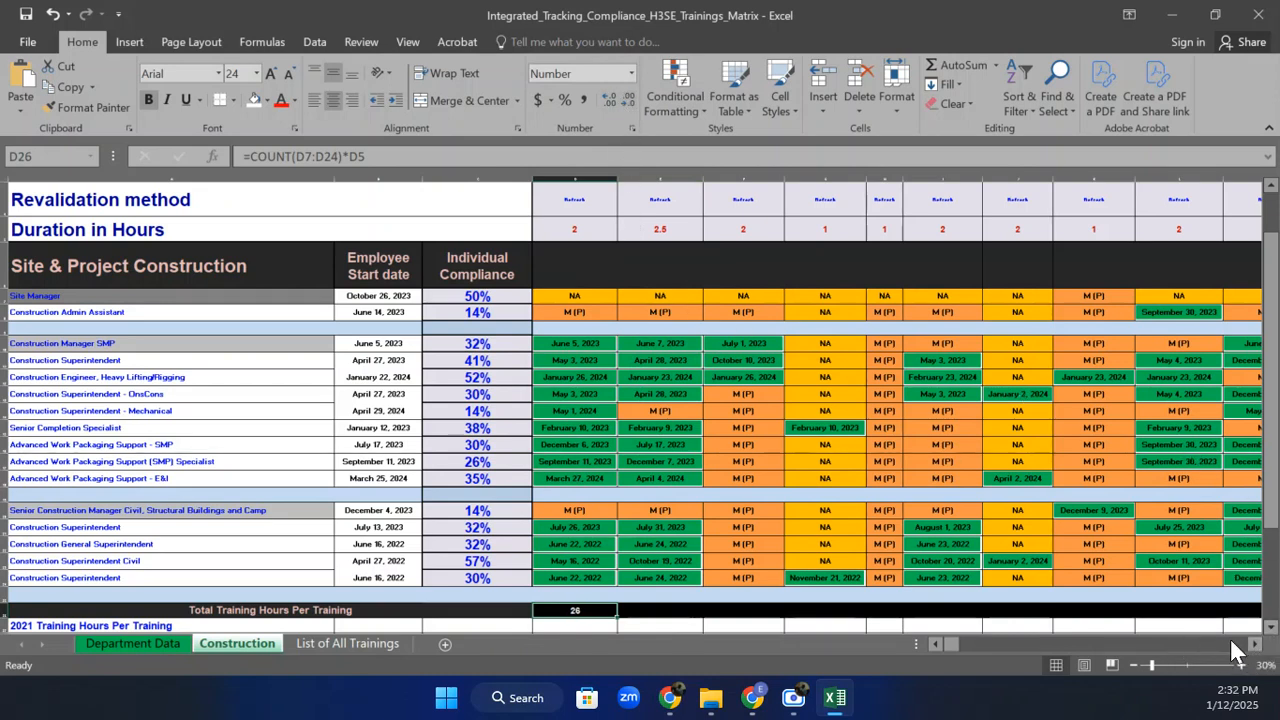
click(612, 99)
drag(617, 613, 1248, 590)
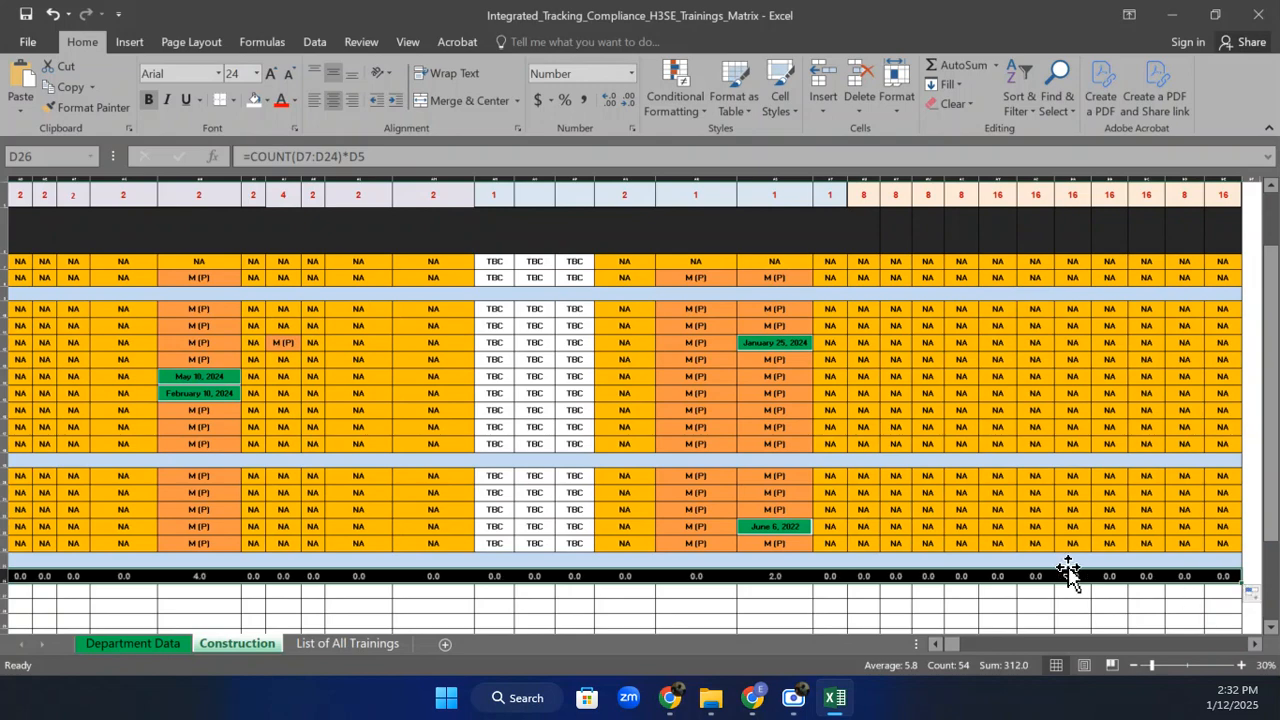
Extend the hours formula across all training columns, giving 26.0, 30.0, 6.0, 2.0, 0.0, 14.0.
drag(952, 647, 938, 647)
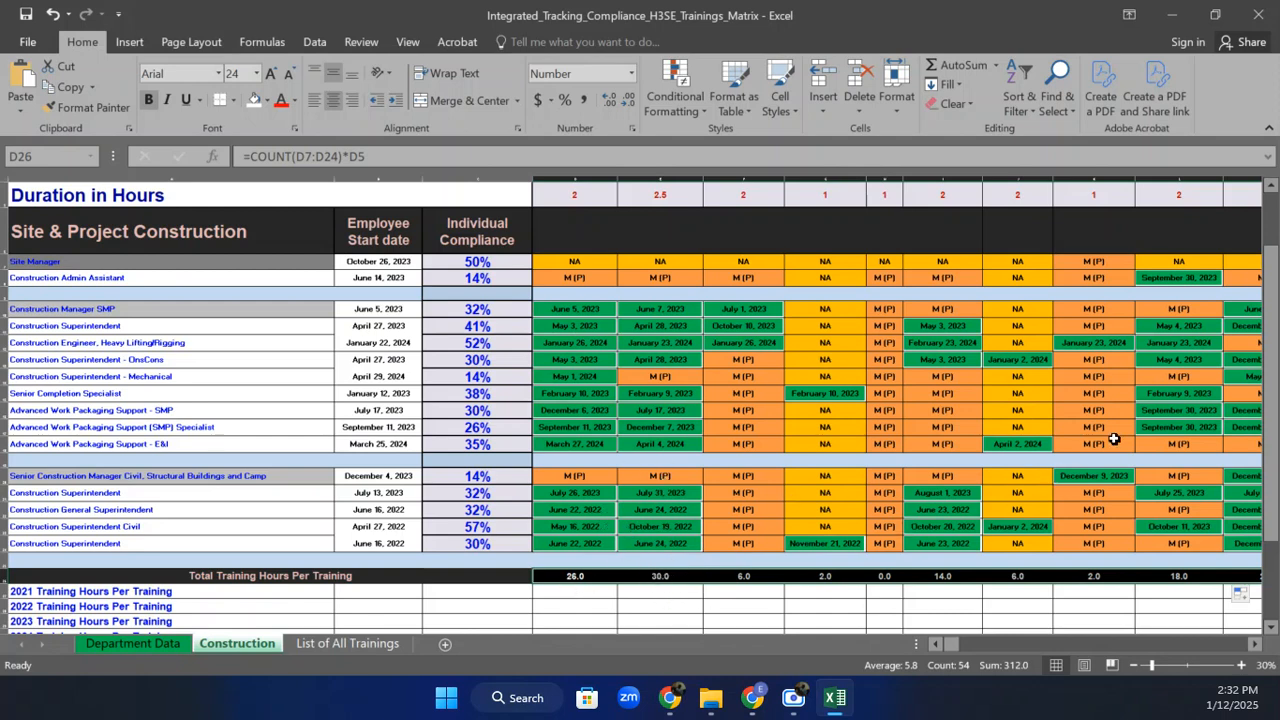
drag(1272, 428, 1277, 342)
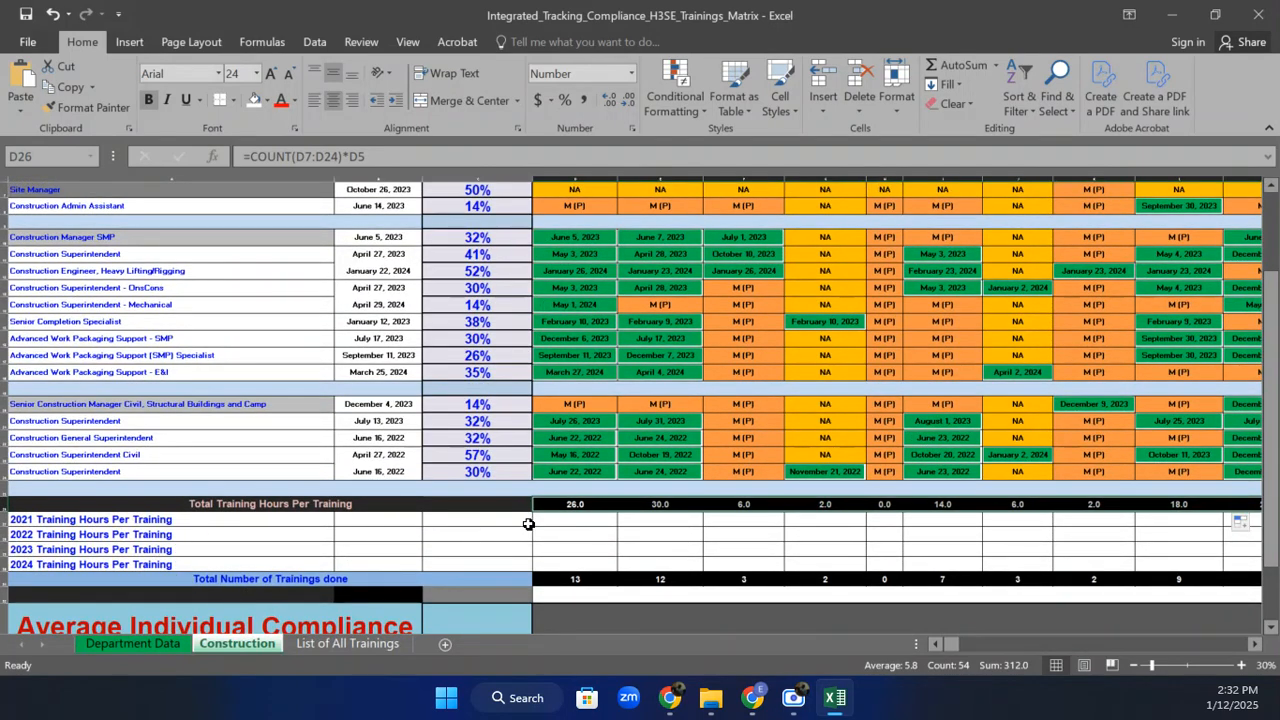
click(568, 526)
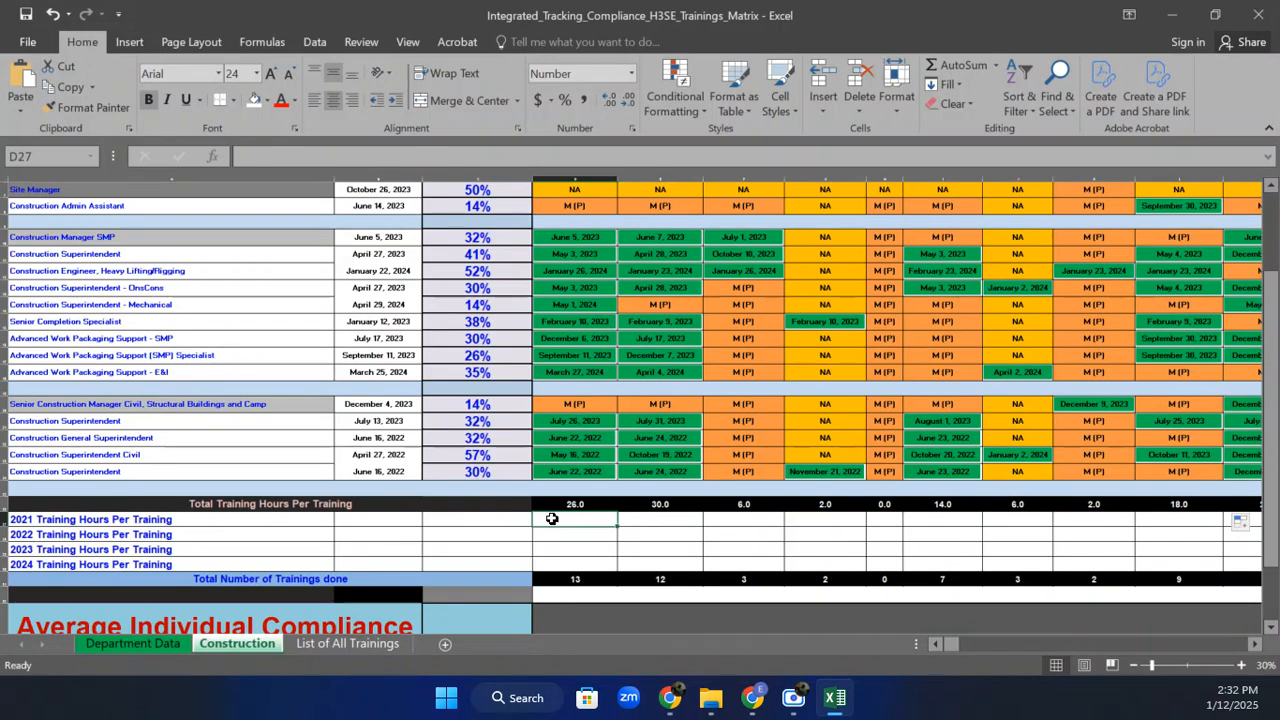
Start typing =Countif(D7:D24, in the 2021 training hours cell D27.
click(569, 548)
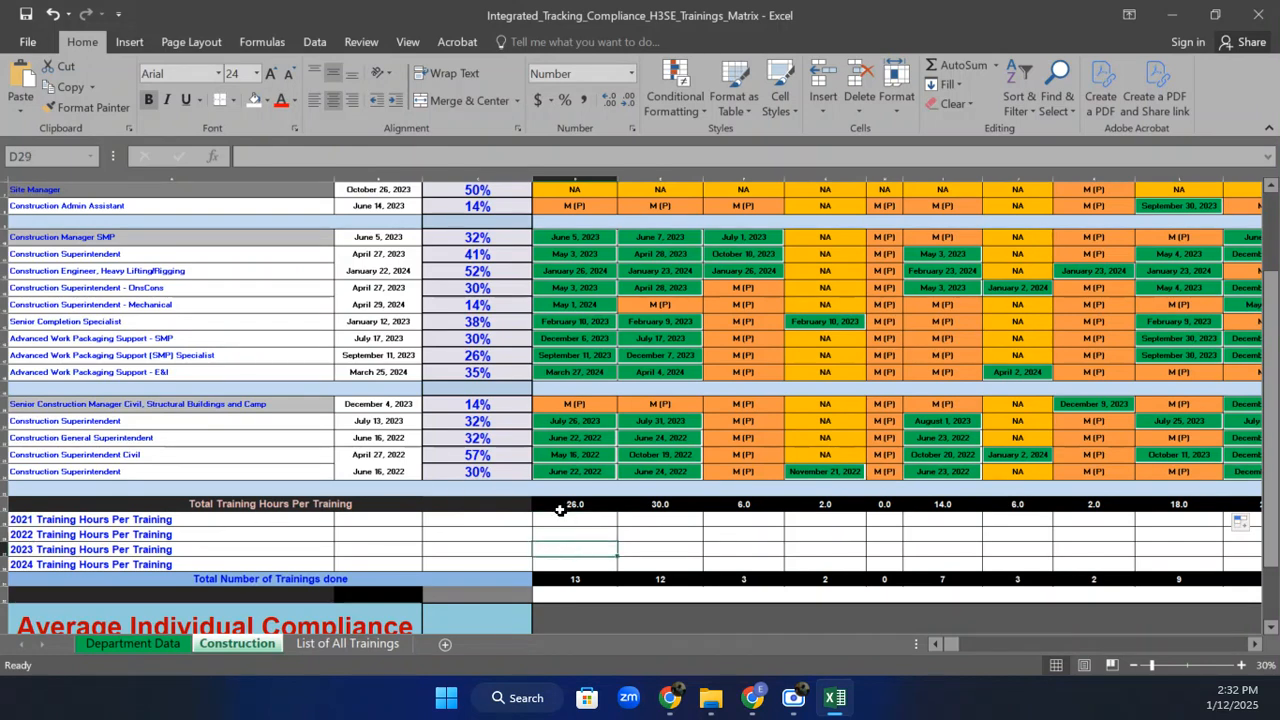
click(553, 521)
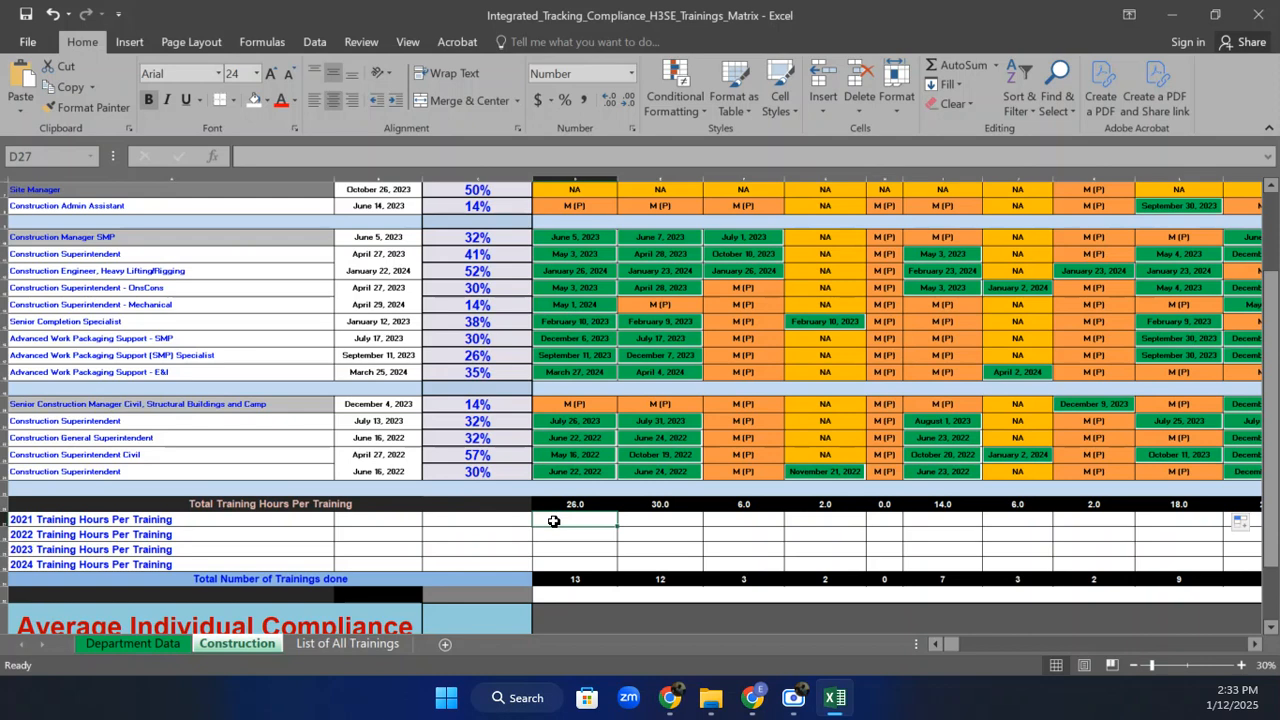
click(553, 521)
text(=Cou)
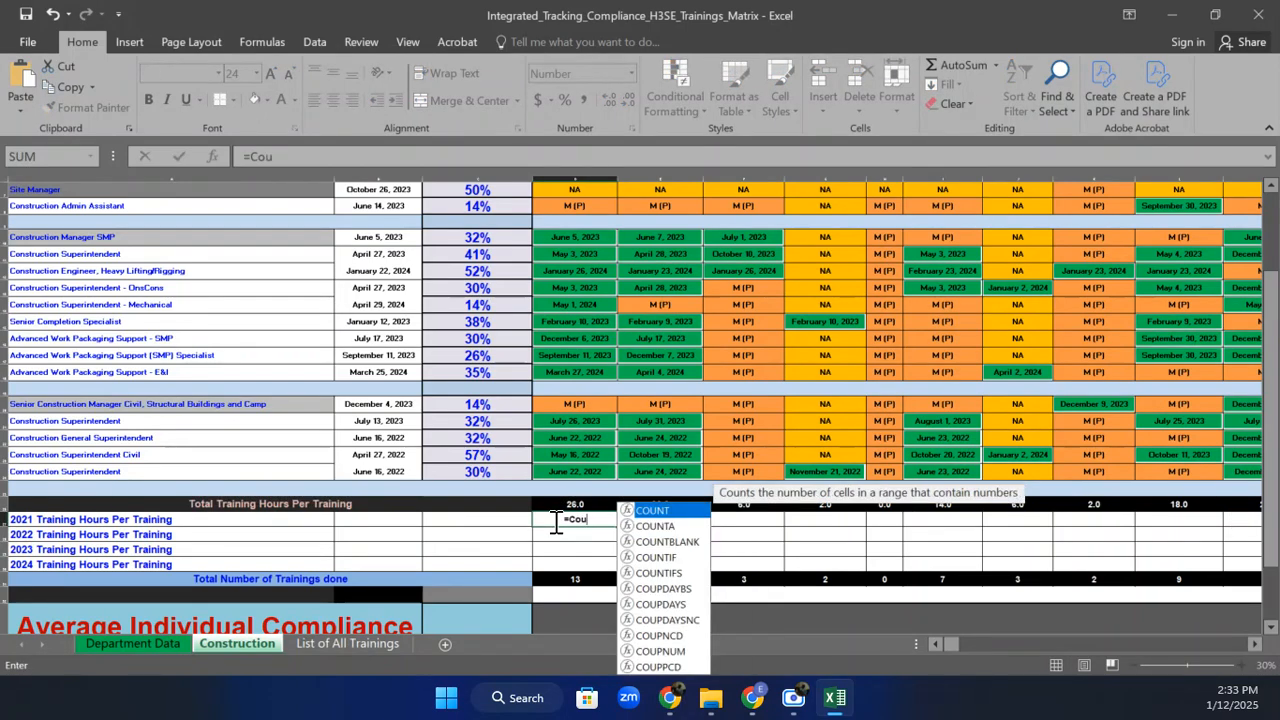
text(ntif)
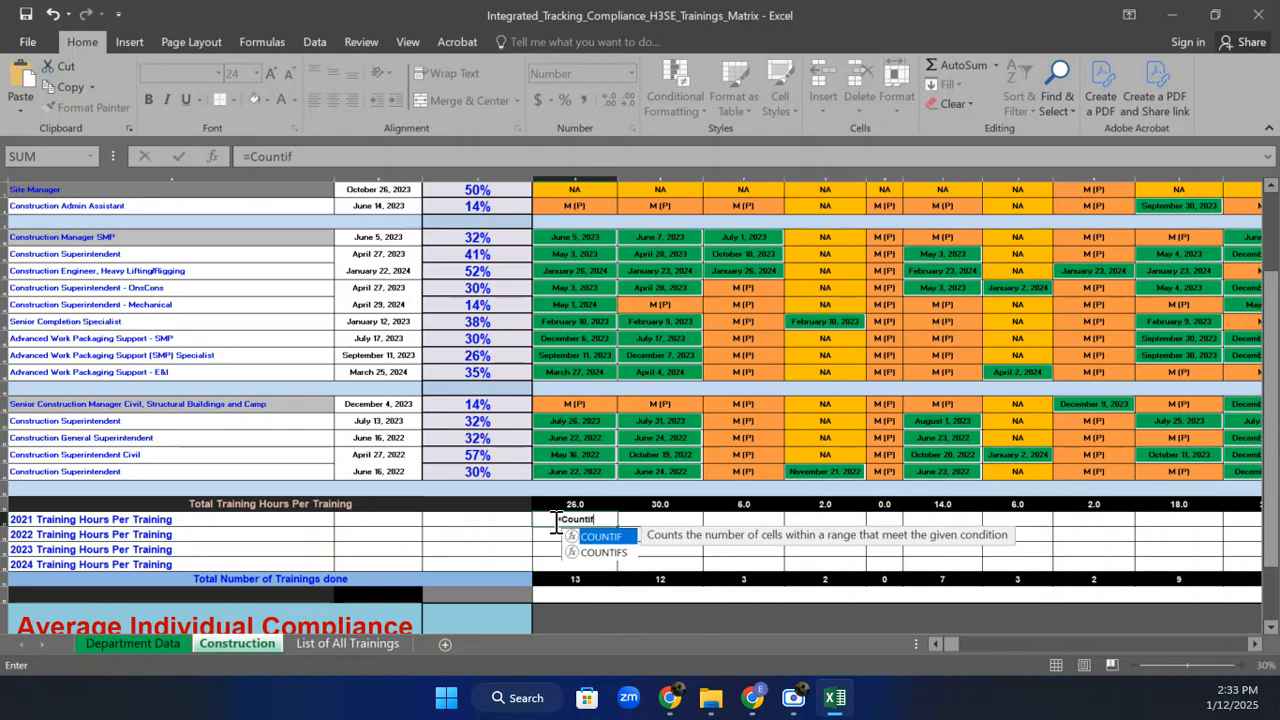
text(()
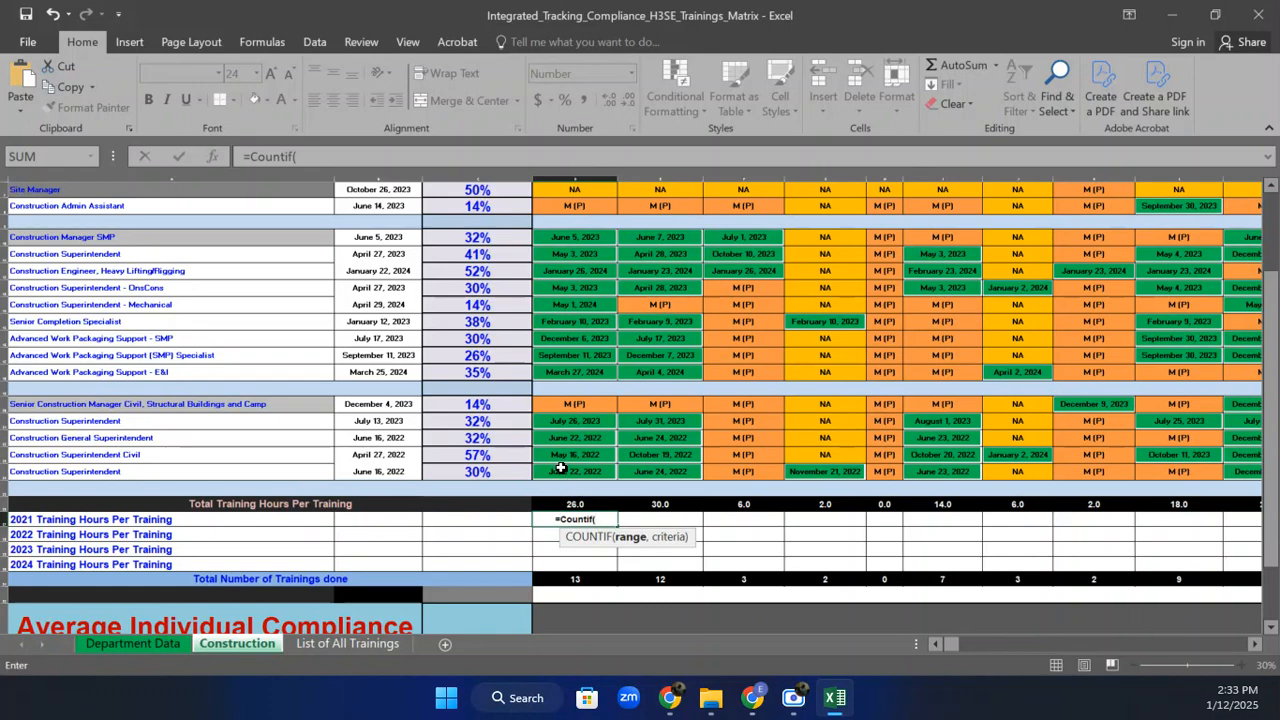
drag(562, 468, 574, 320)
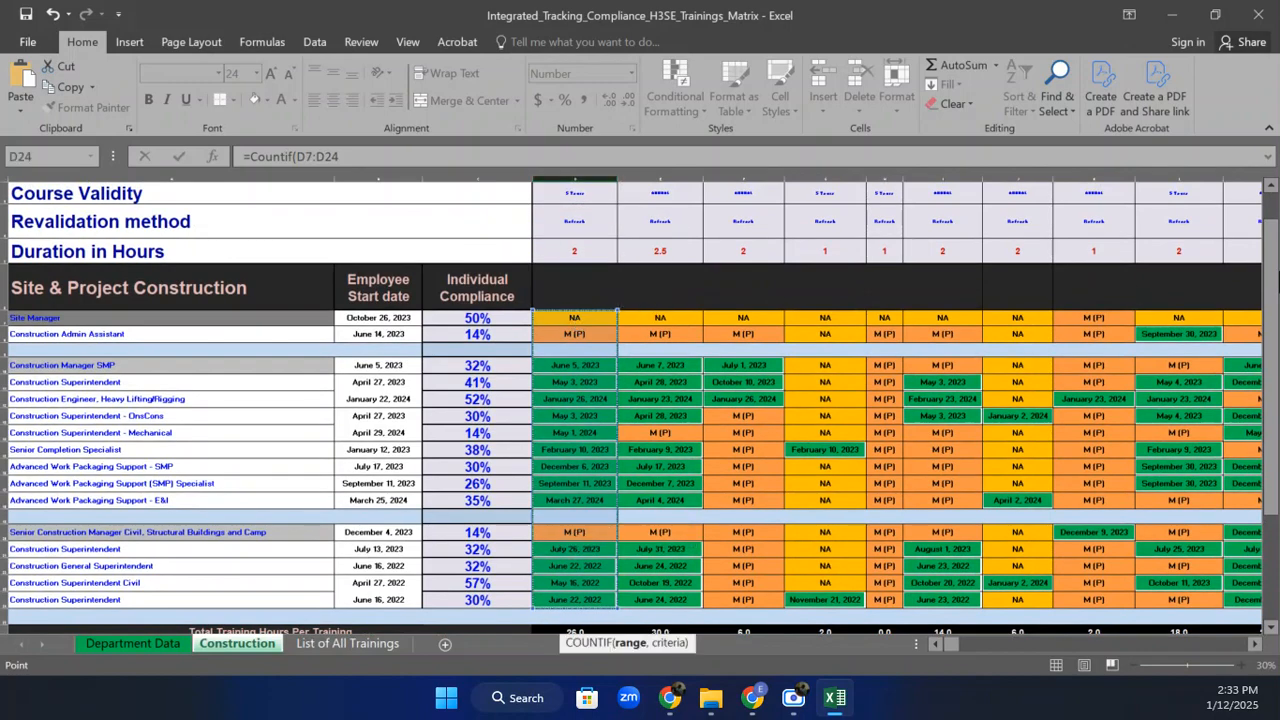
drag(1272, 269, 1278, 338)
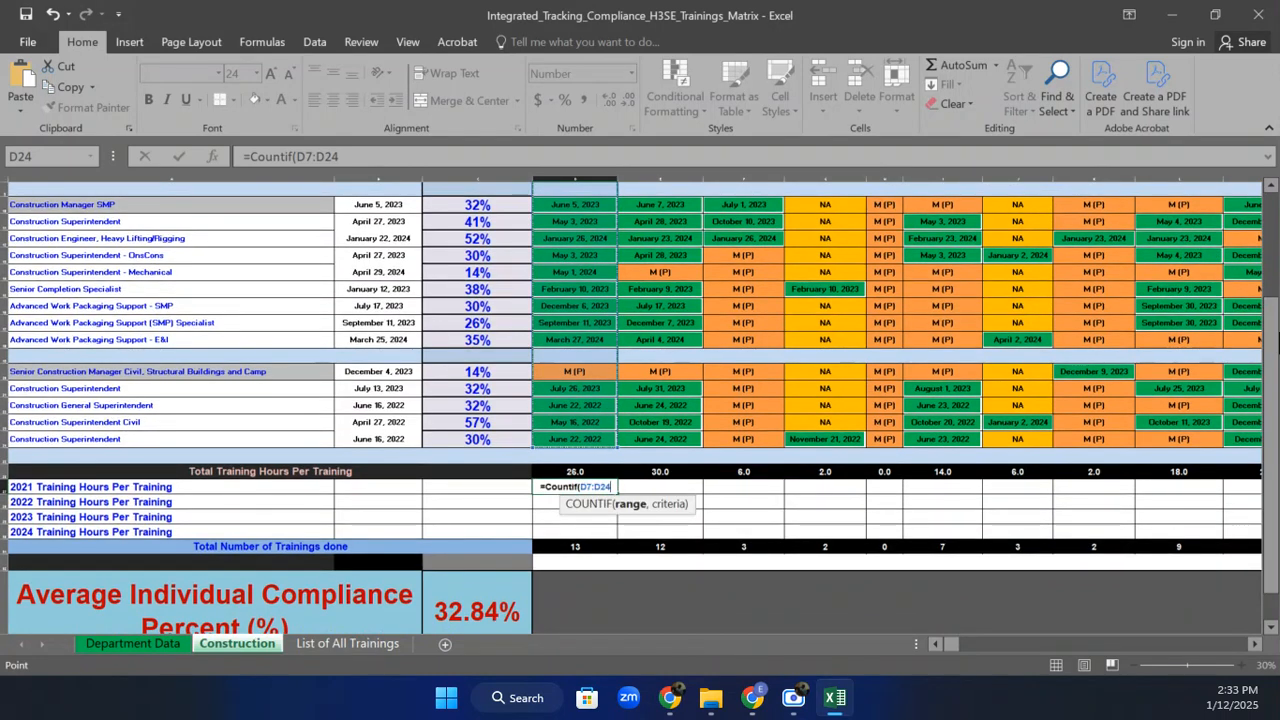
text(,)
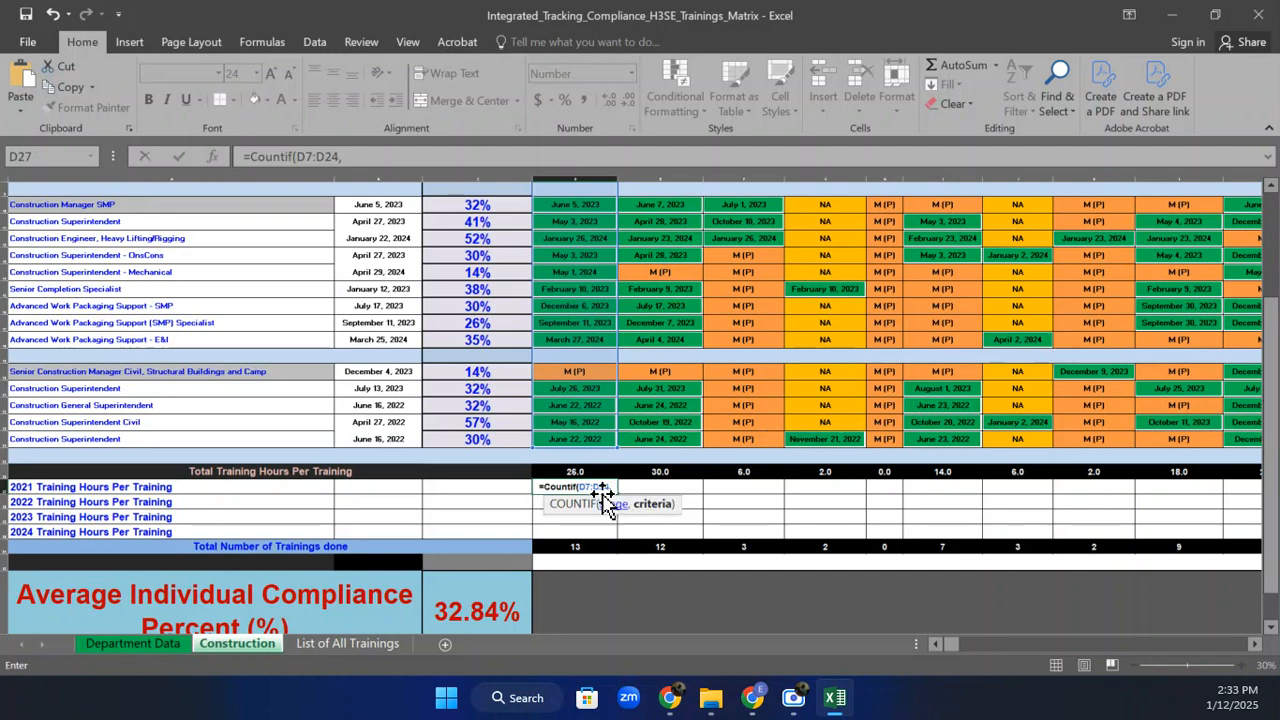
Change the formula to COUNTIFS and add the first criterion >=1-Jan-21.
click(577, 487)
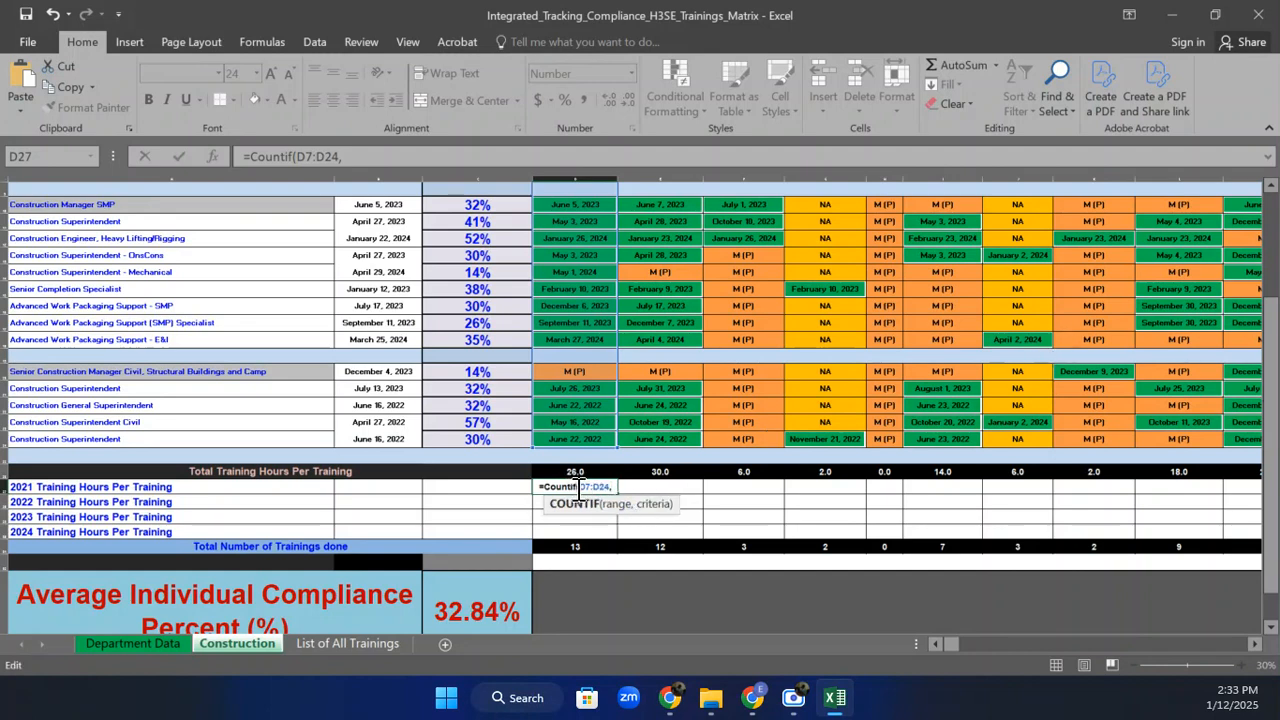
text(s)
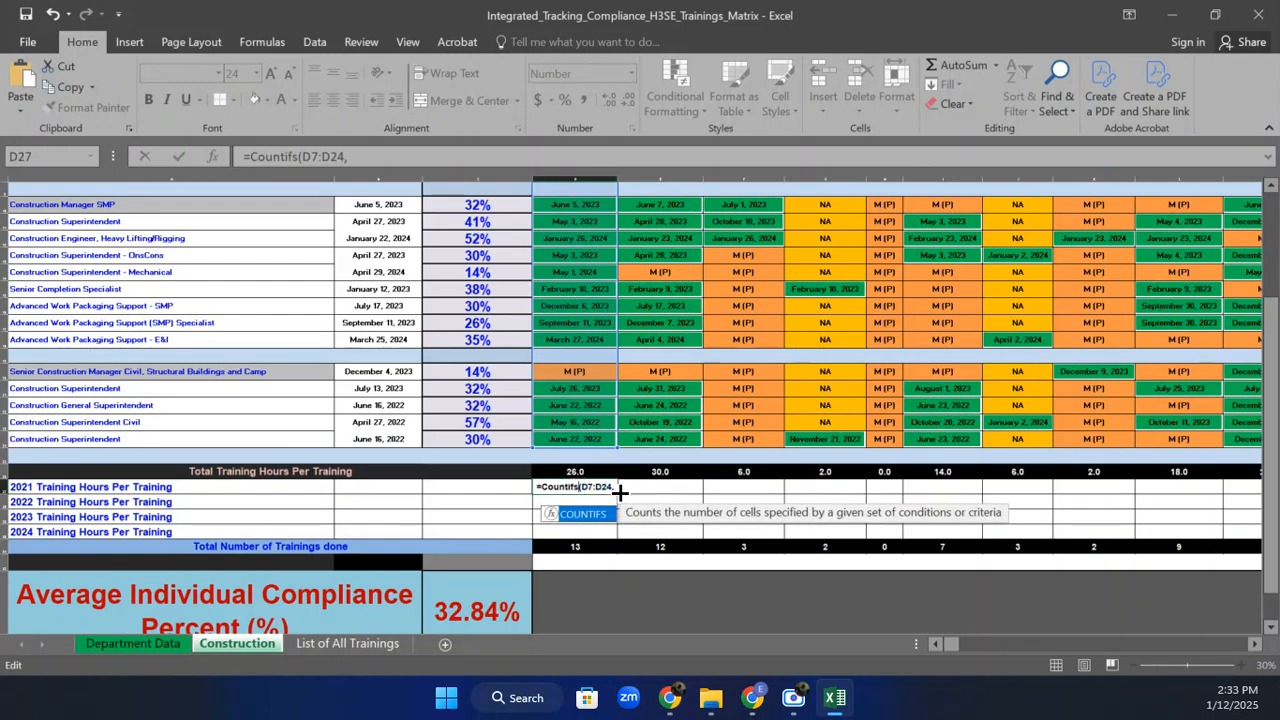
key(ctrl+Return)
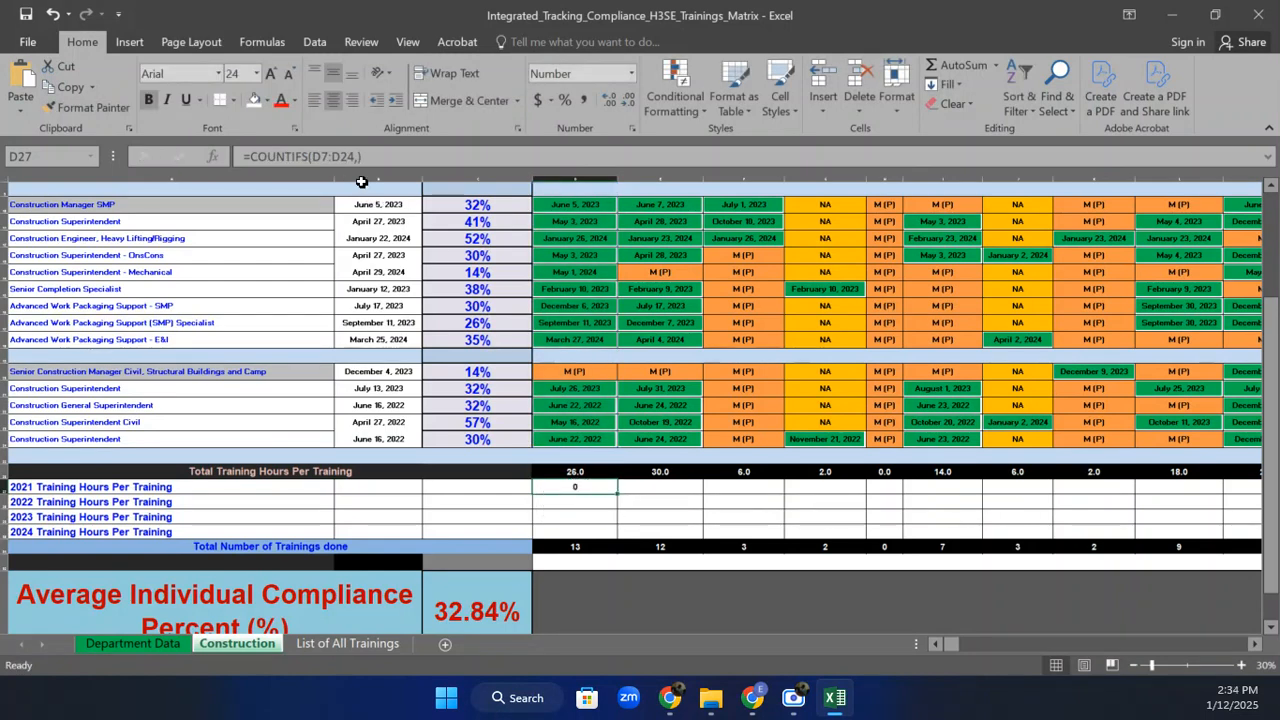
click(358, 157)
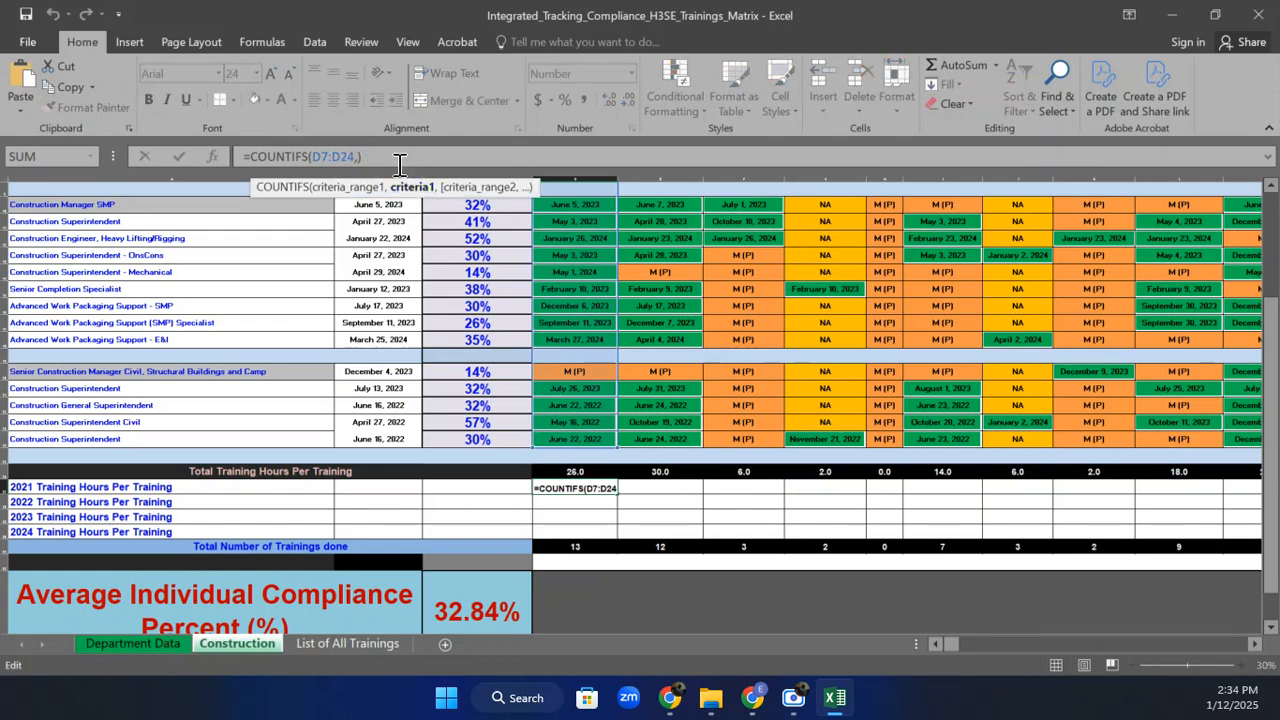
key(Delete)
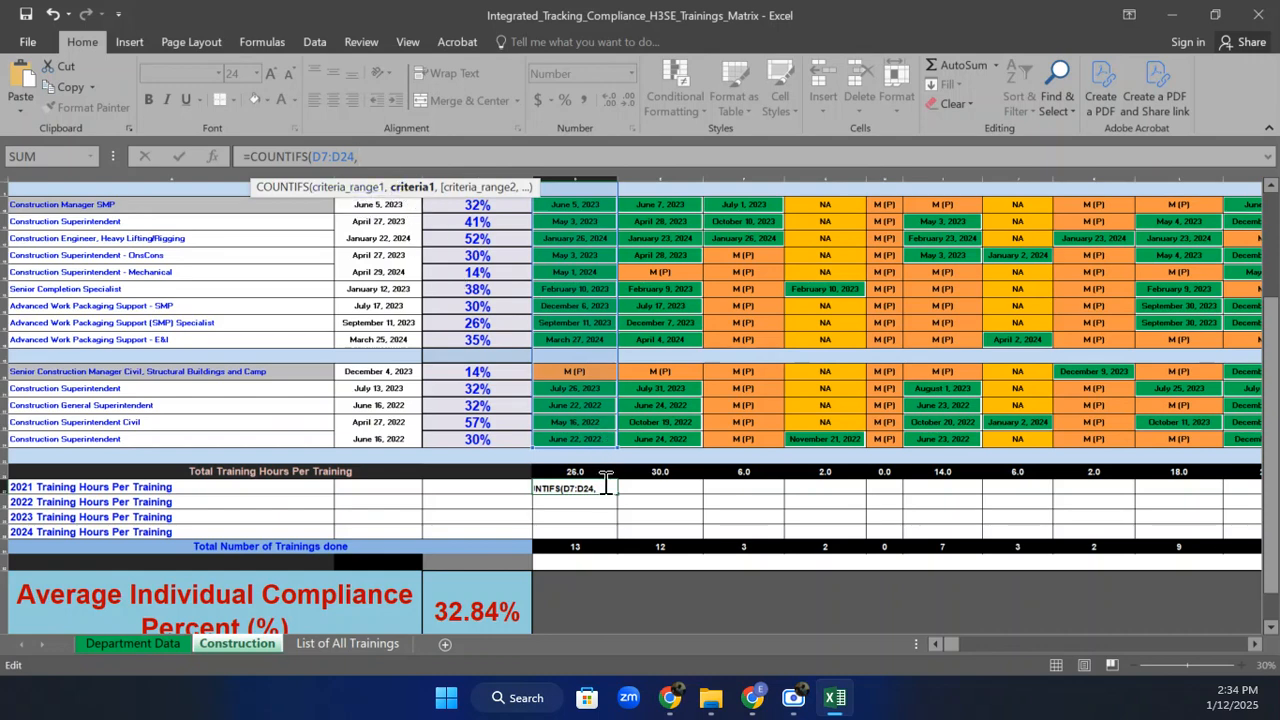
click(606, 487)
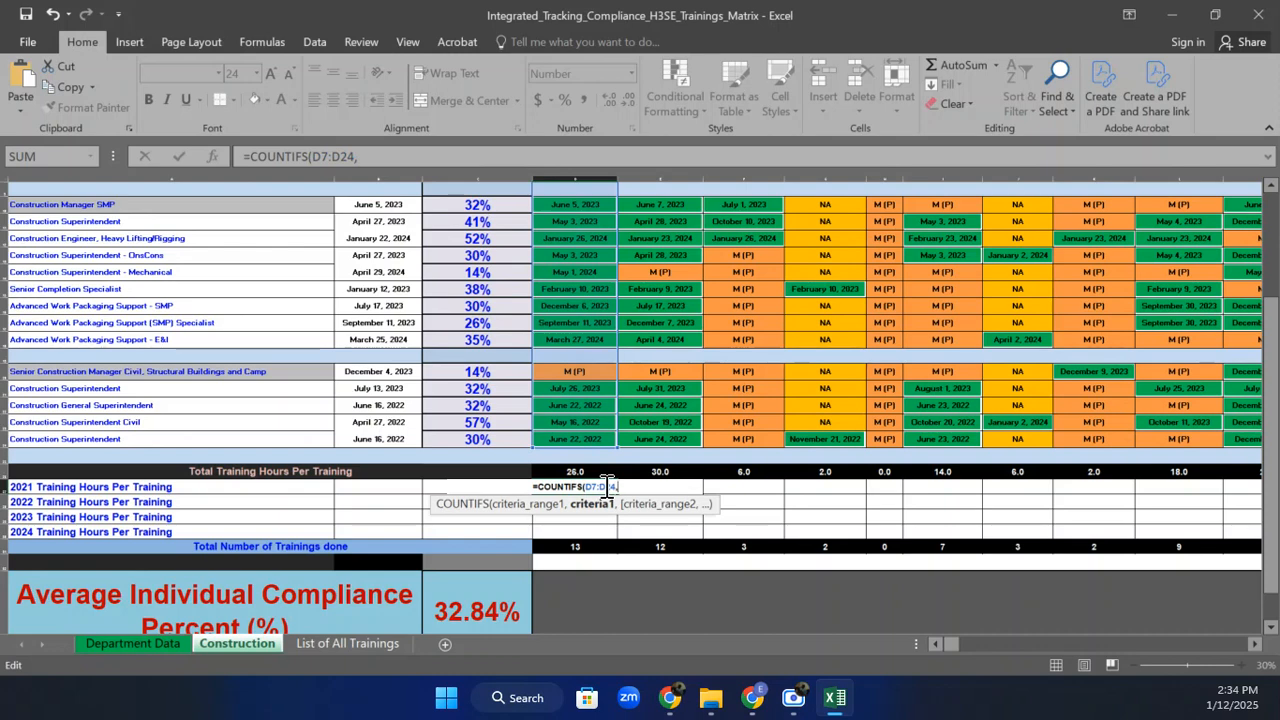
text(>=)
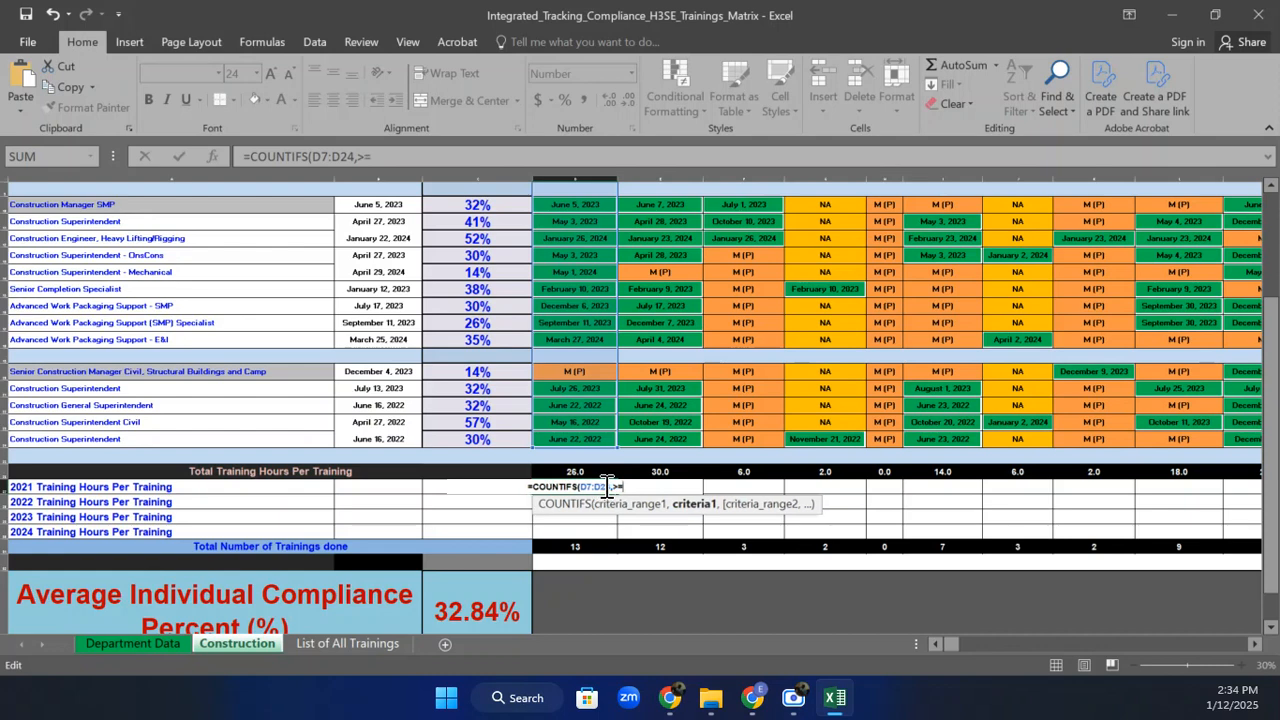
text(11)
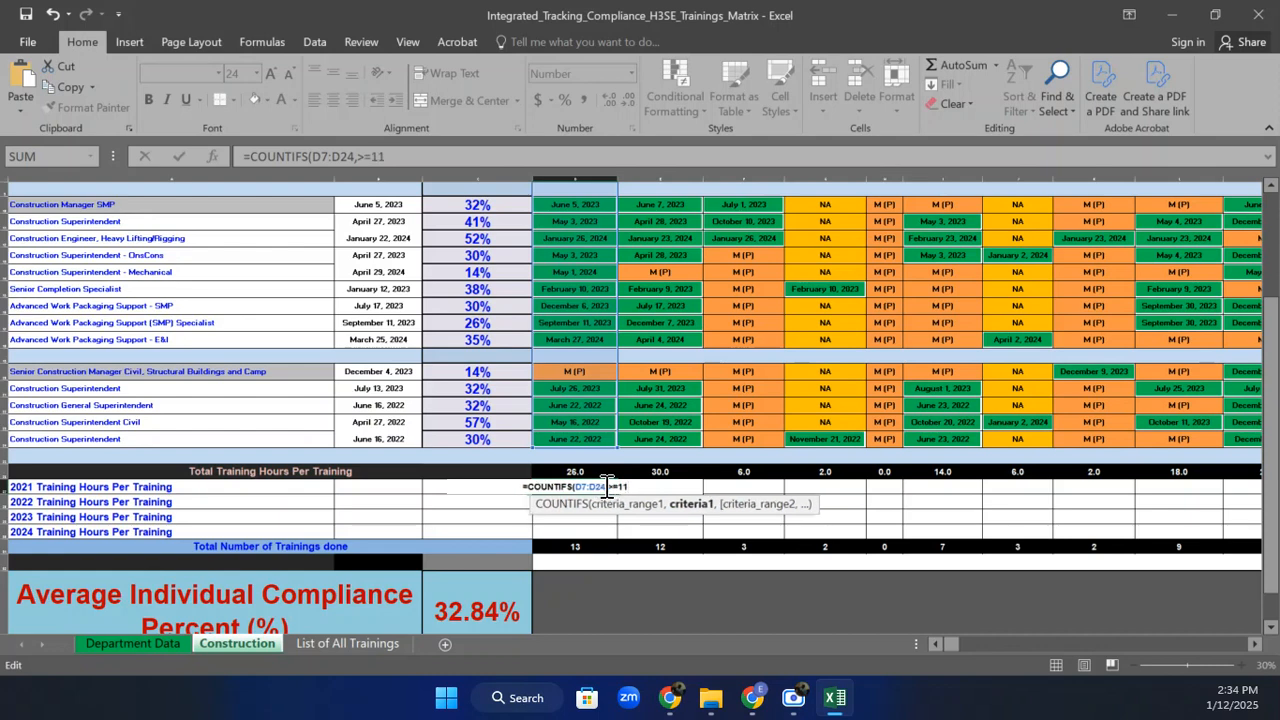
key(BackSpace)
text(-)
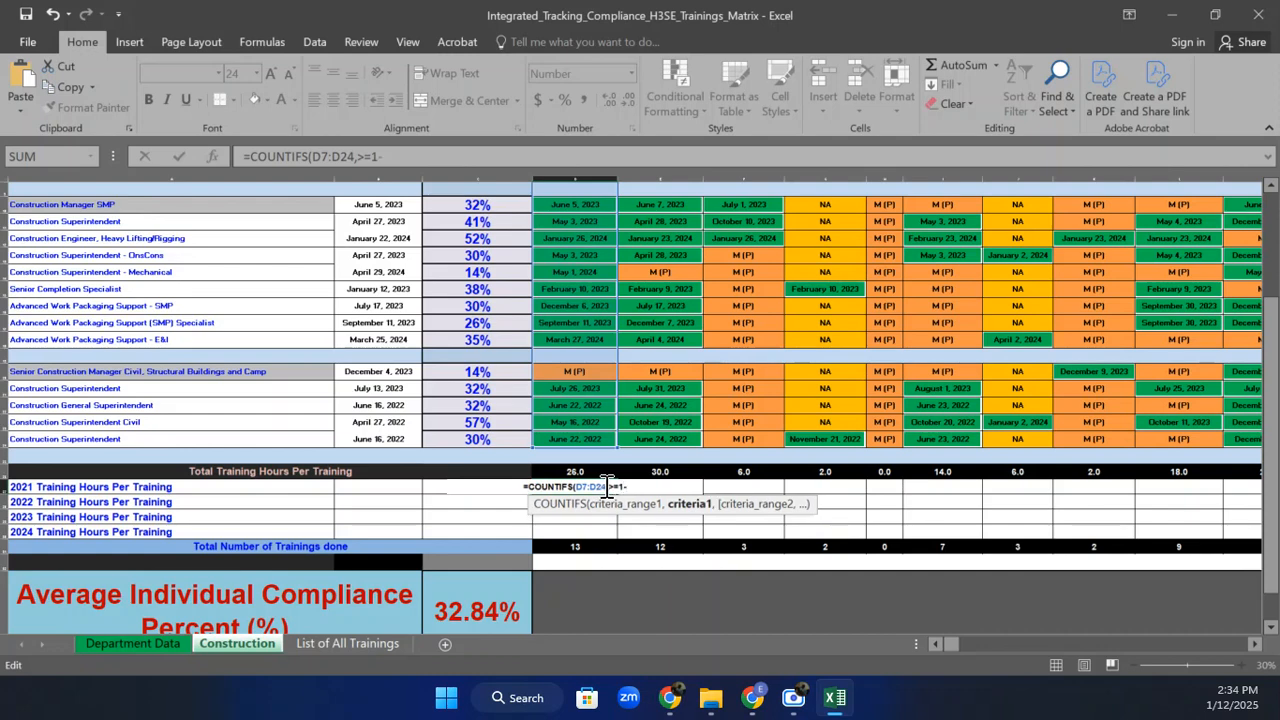
text(Jan)
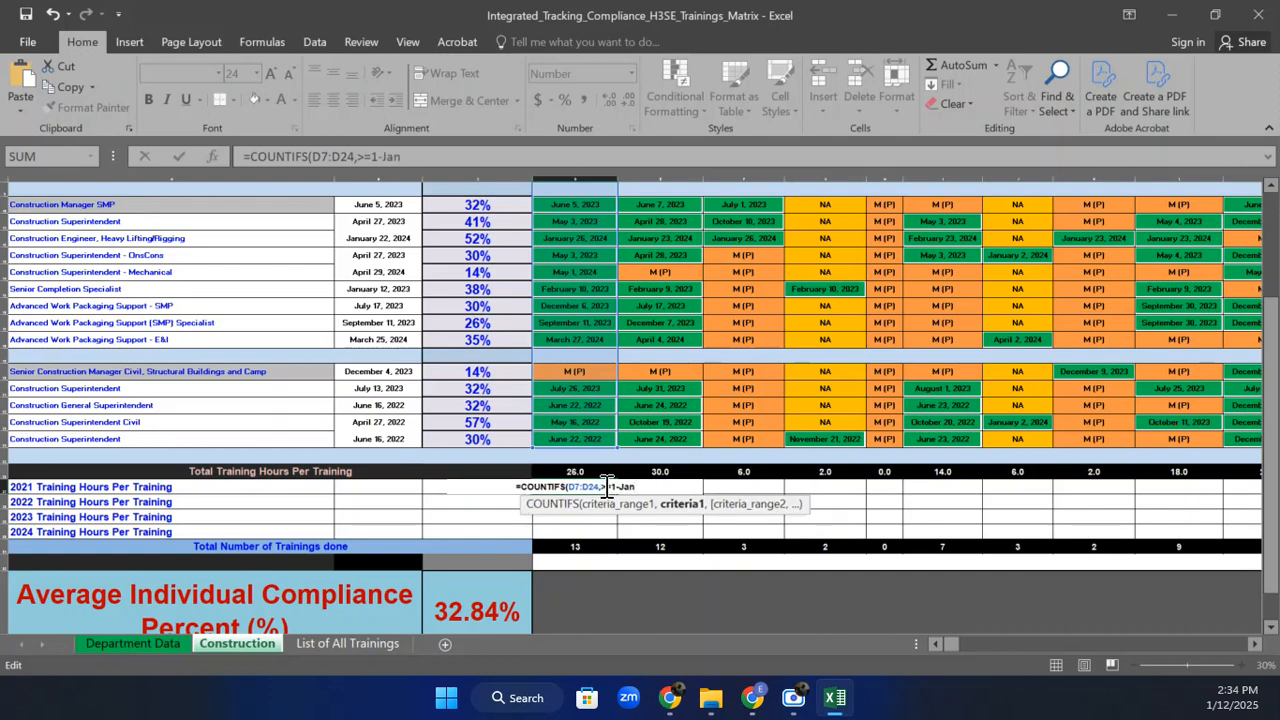
text(-)
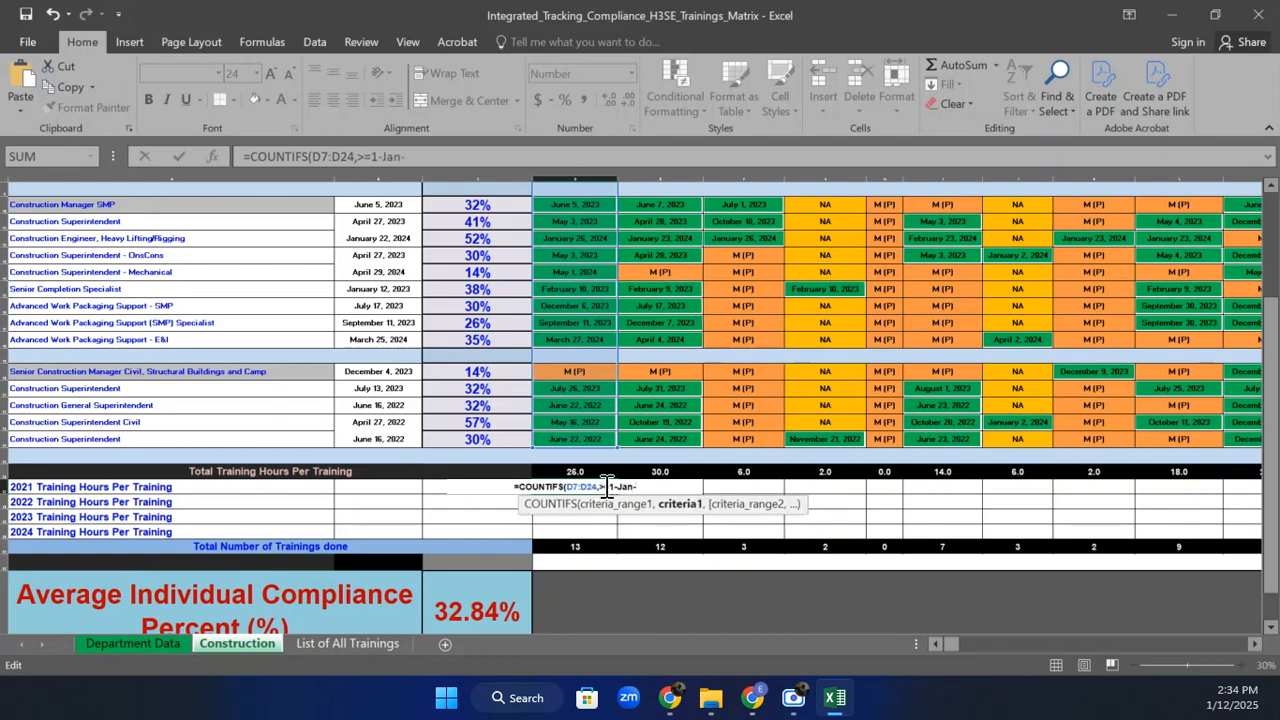
text(21)
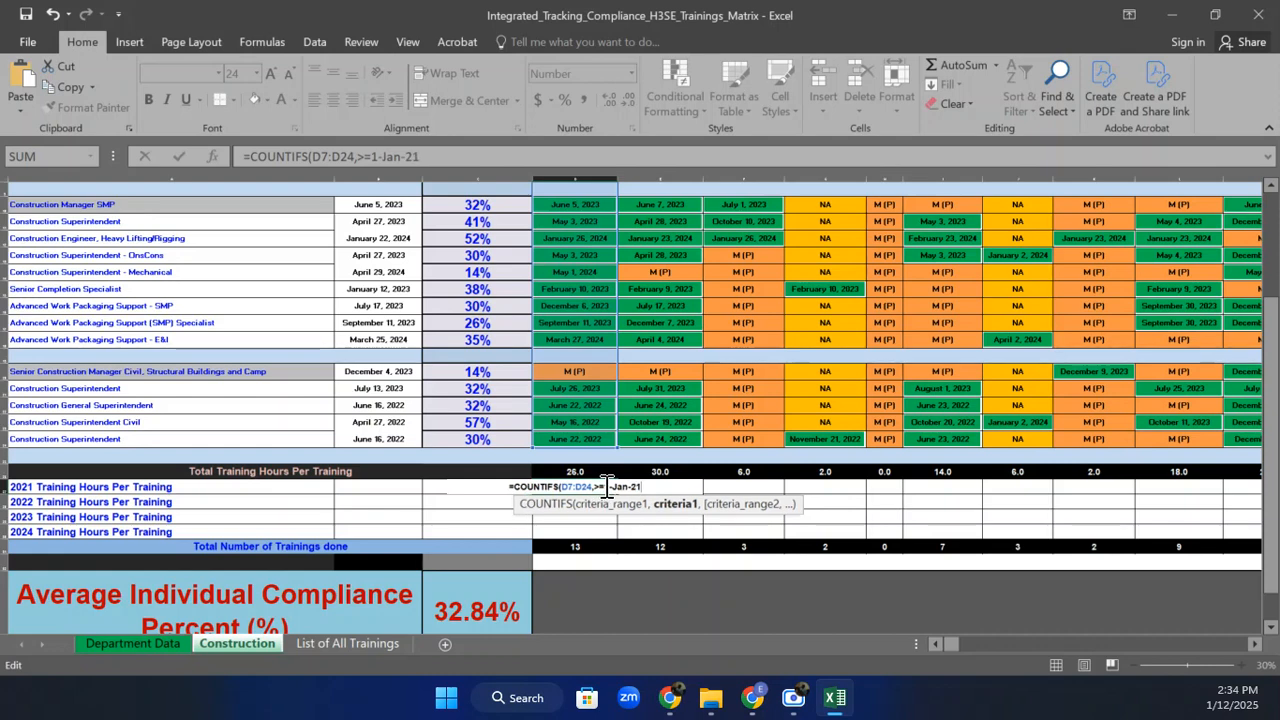
text(")
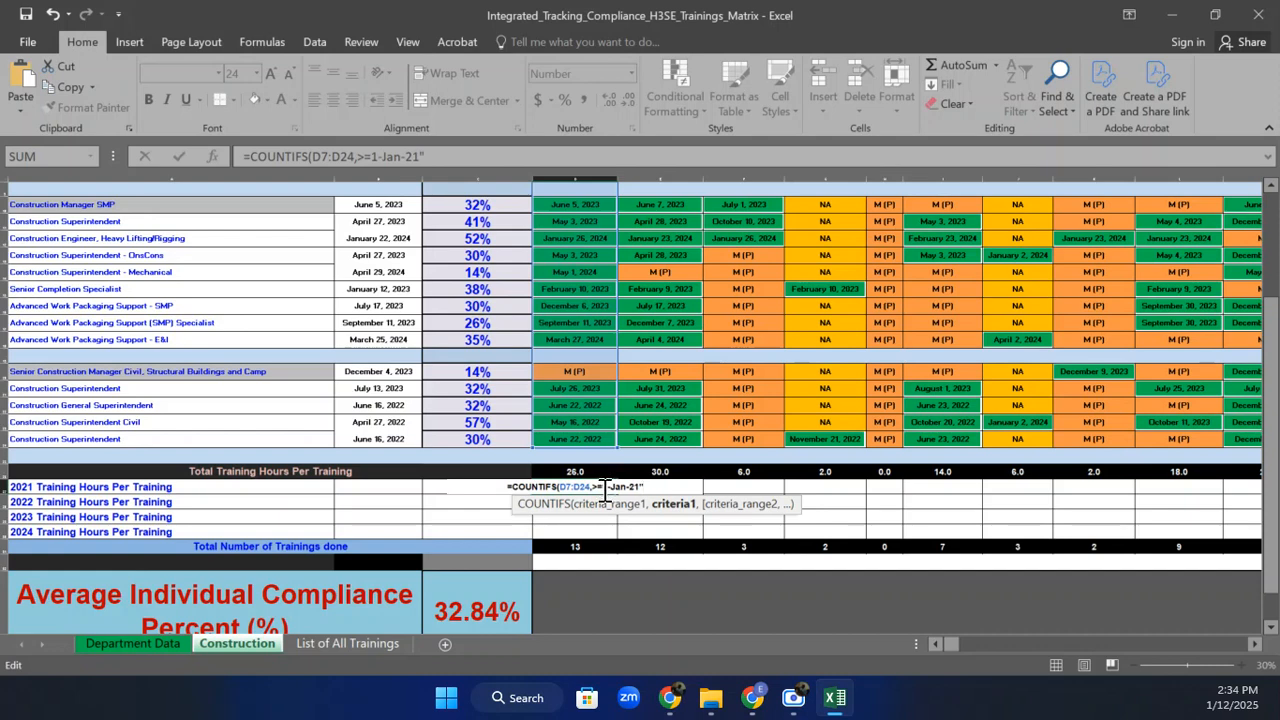
Add the second range D7:D24 with the criterion <=31-Dec-21.
click(604, 486)
text(")
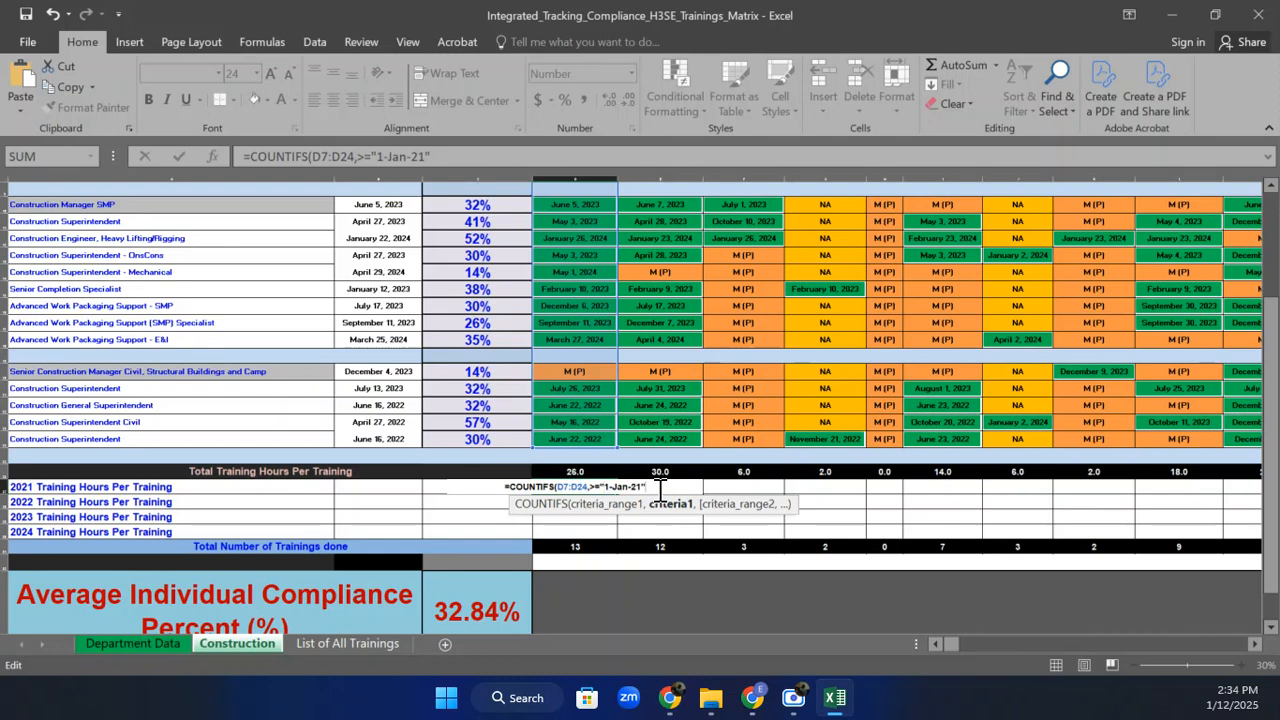
text(,)
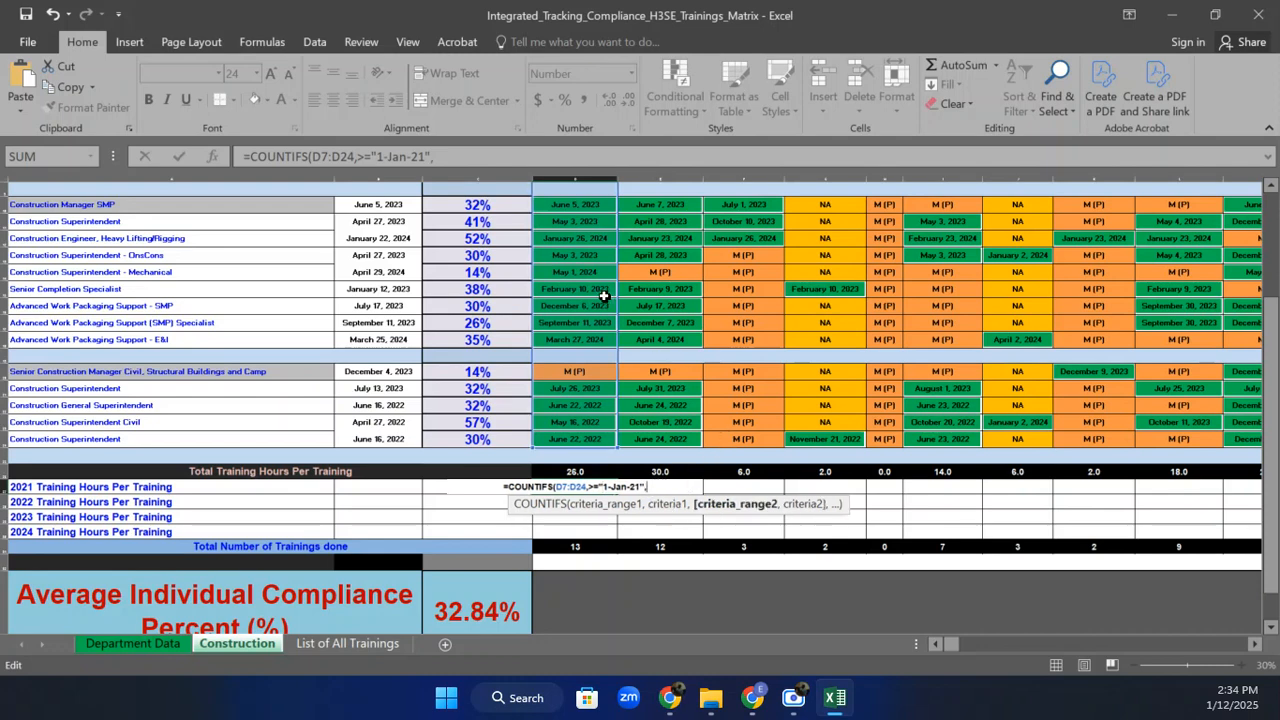
drag(574, 440, 578, 208)
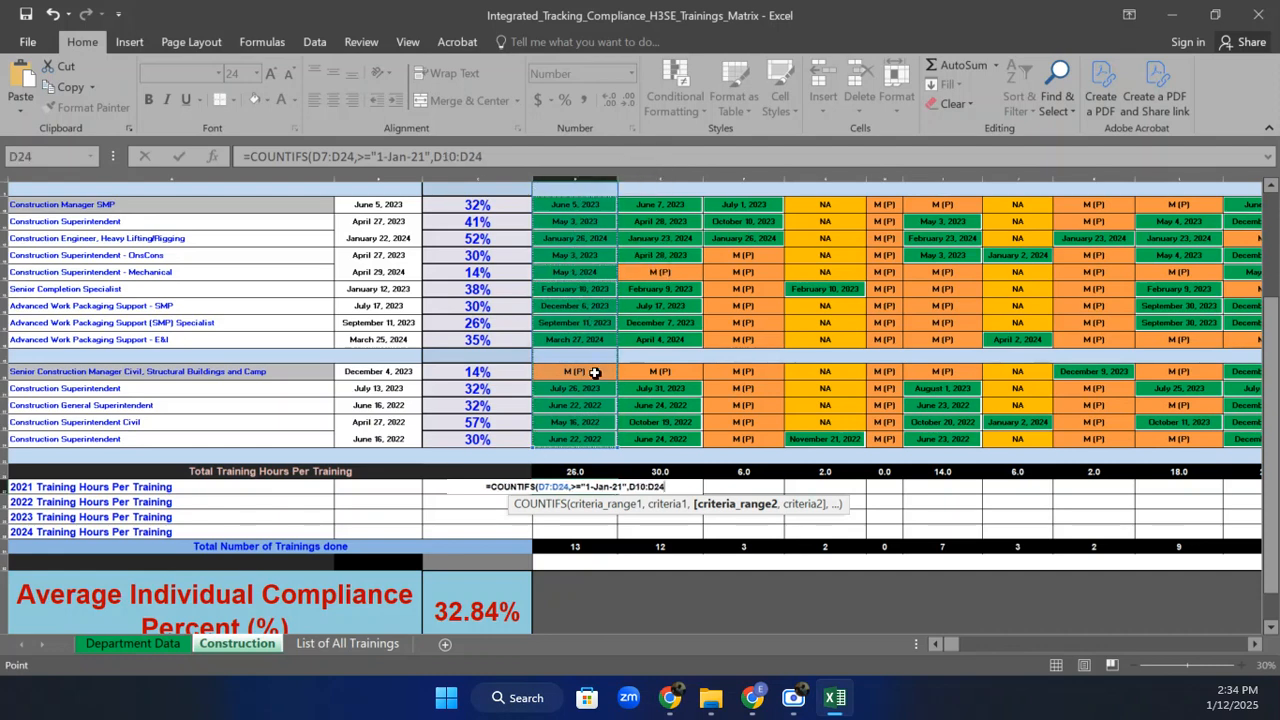
drag(586, 440, 577, 236)
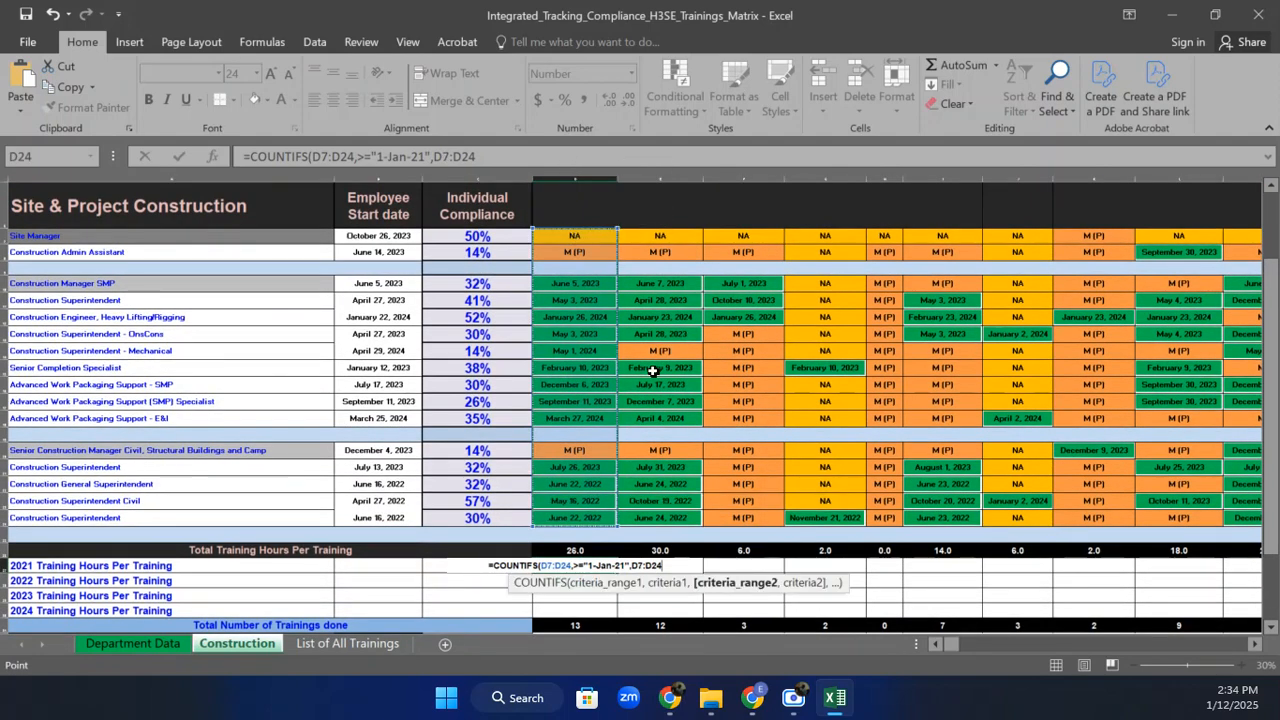
text(,)
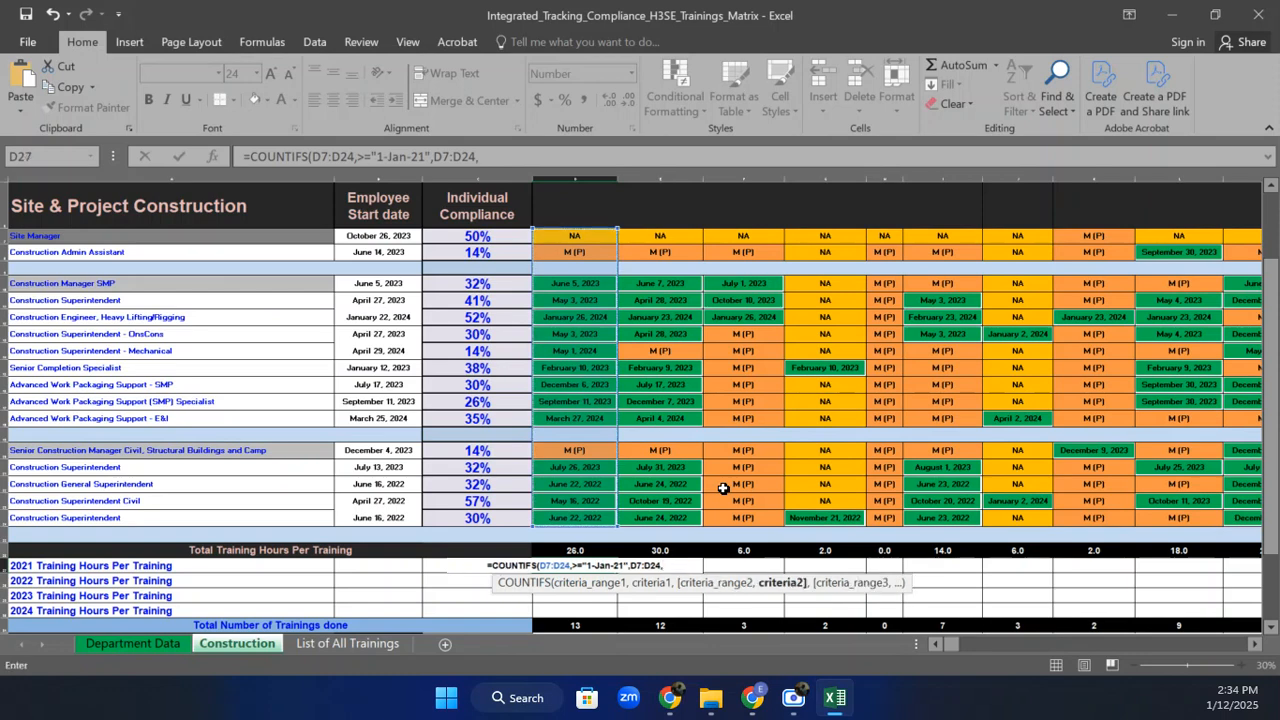
text(")
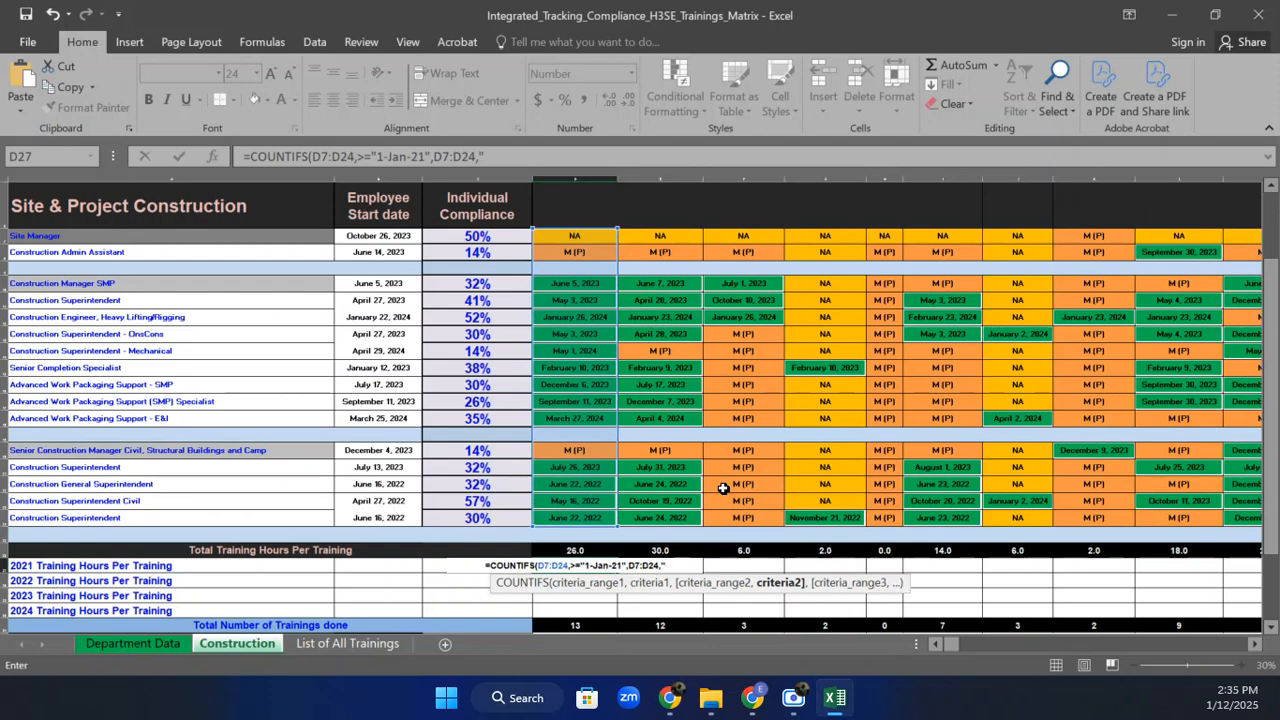
text(<=)
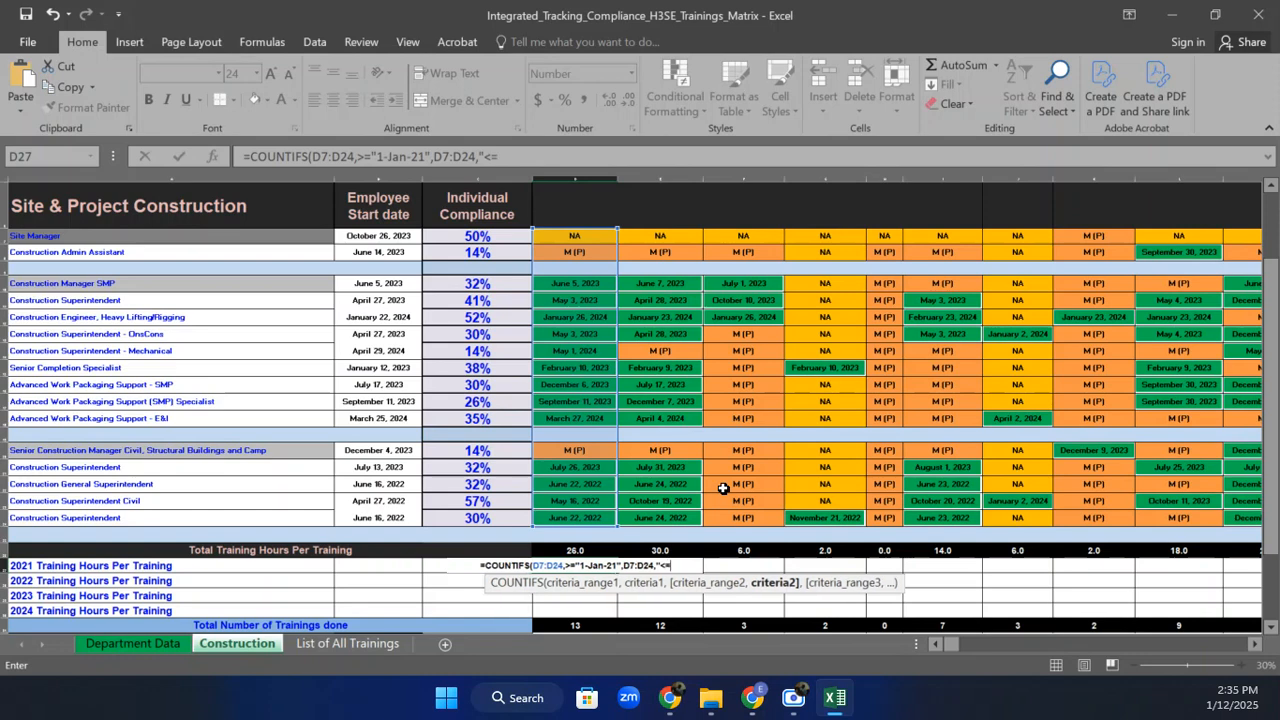
text(31)
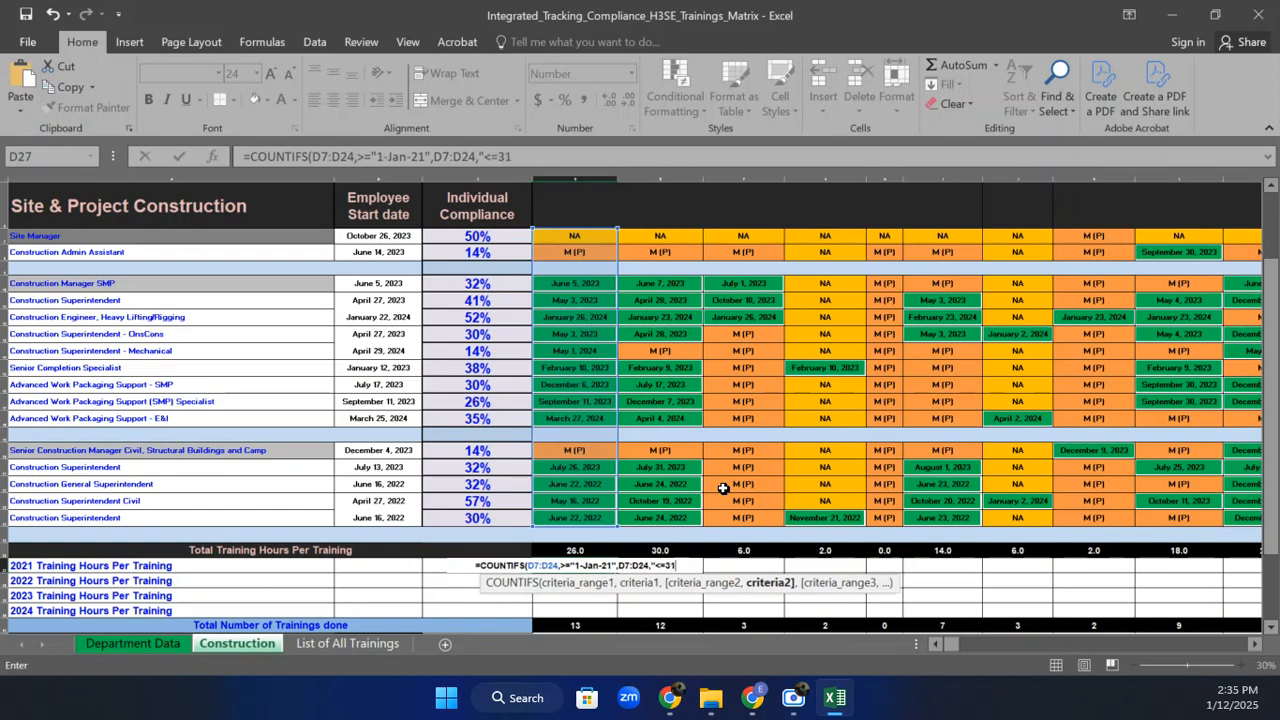
text(-Dec-)
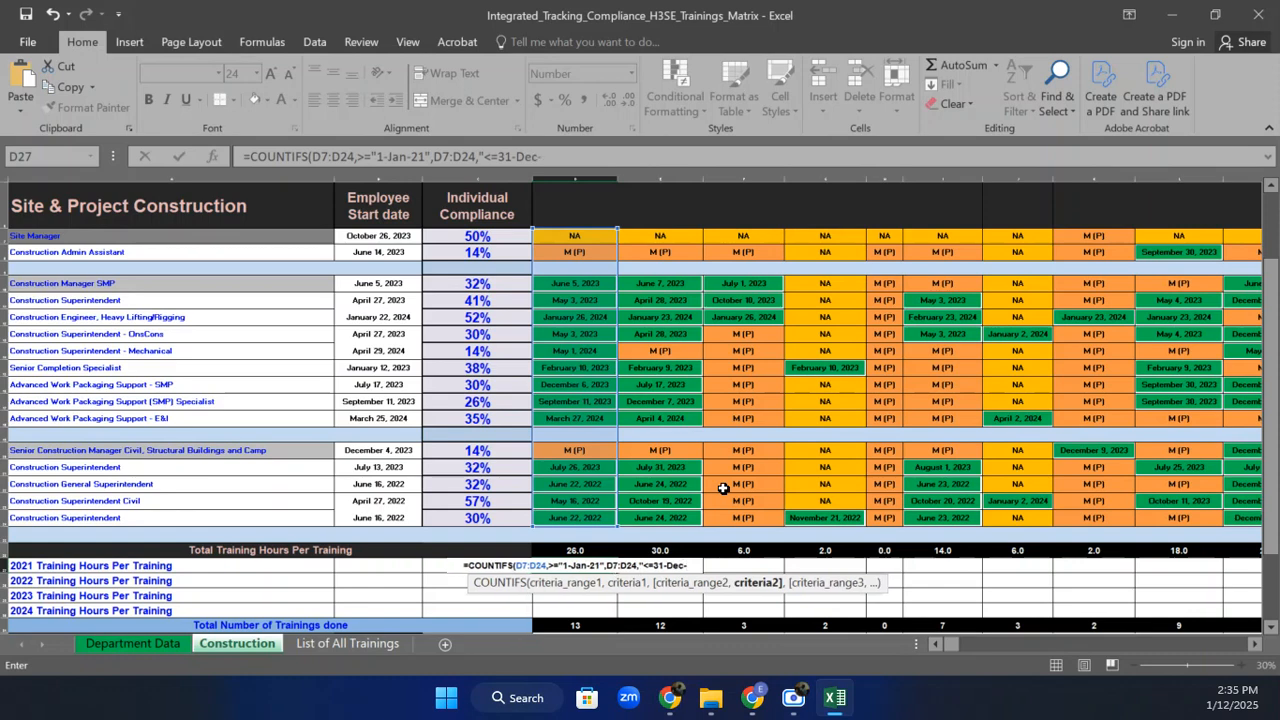
text(24)
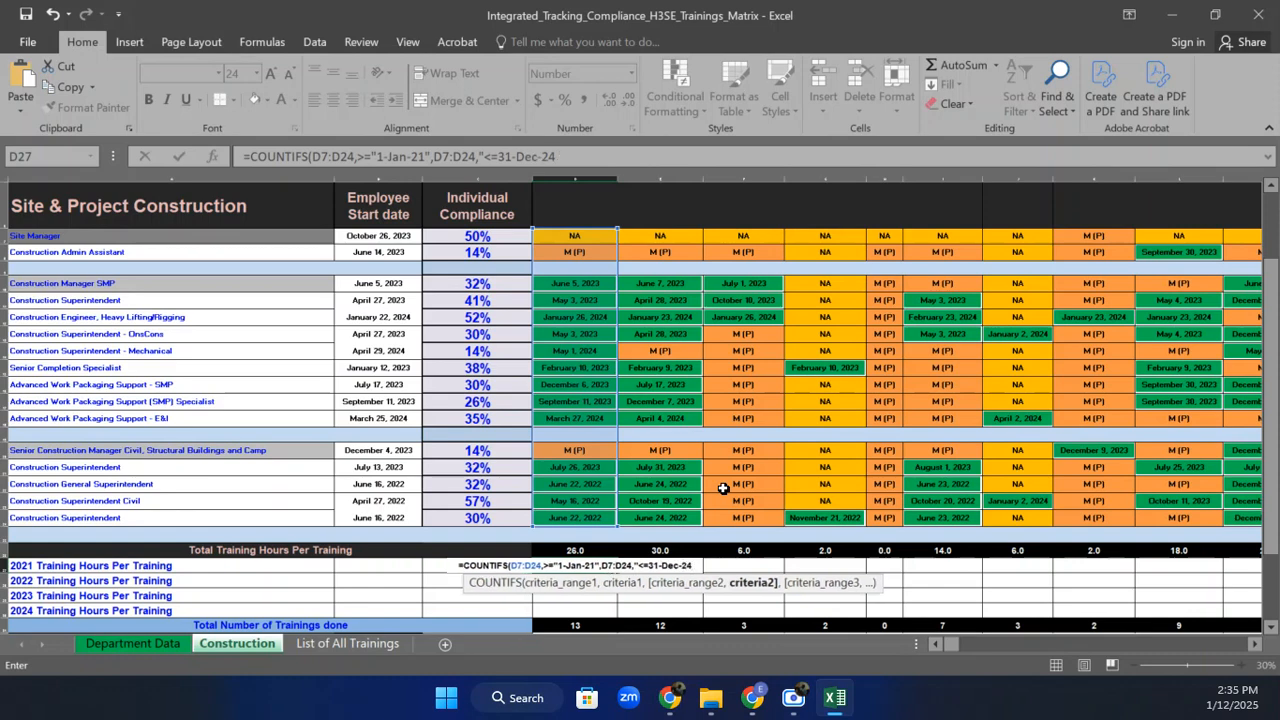
key(BackSpace)
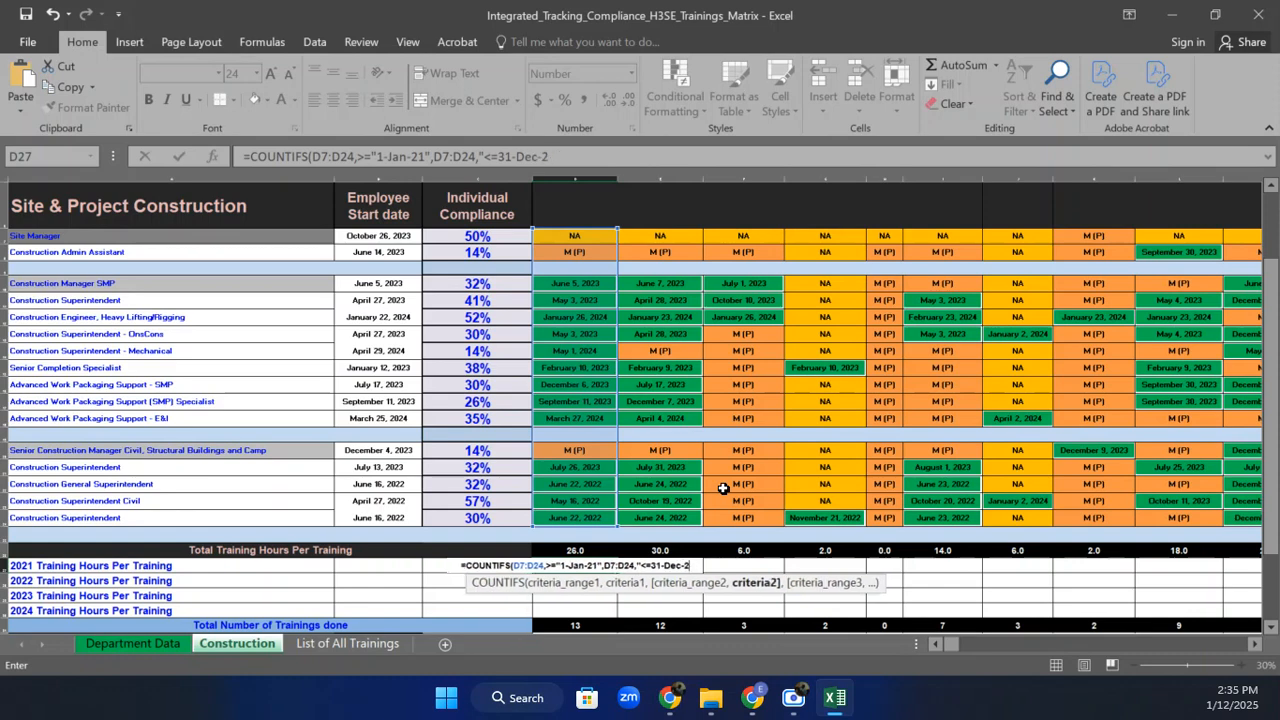
text(21)
key(BackSpace)
key(BackSpace)
text(1)
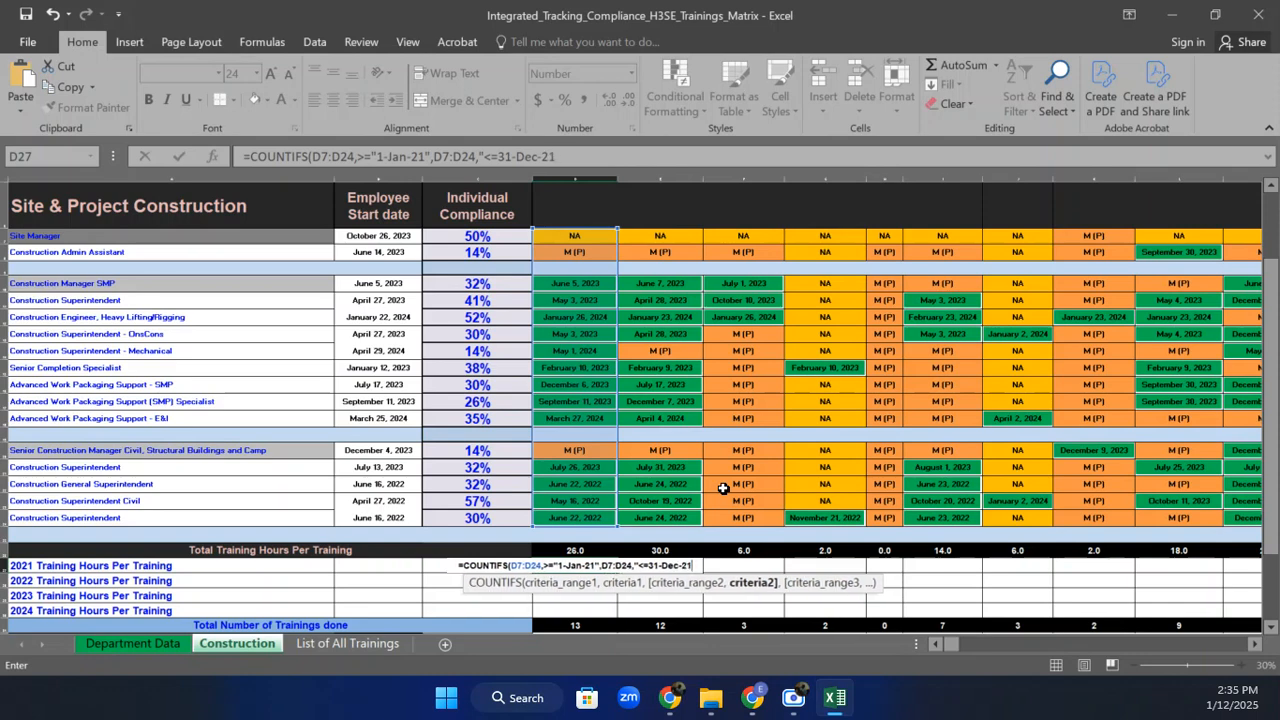
text("))
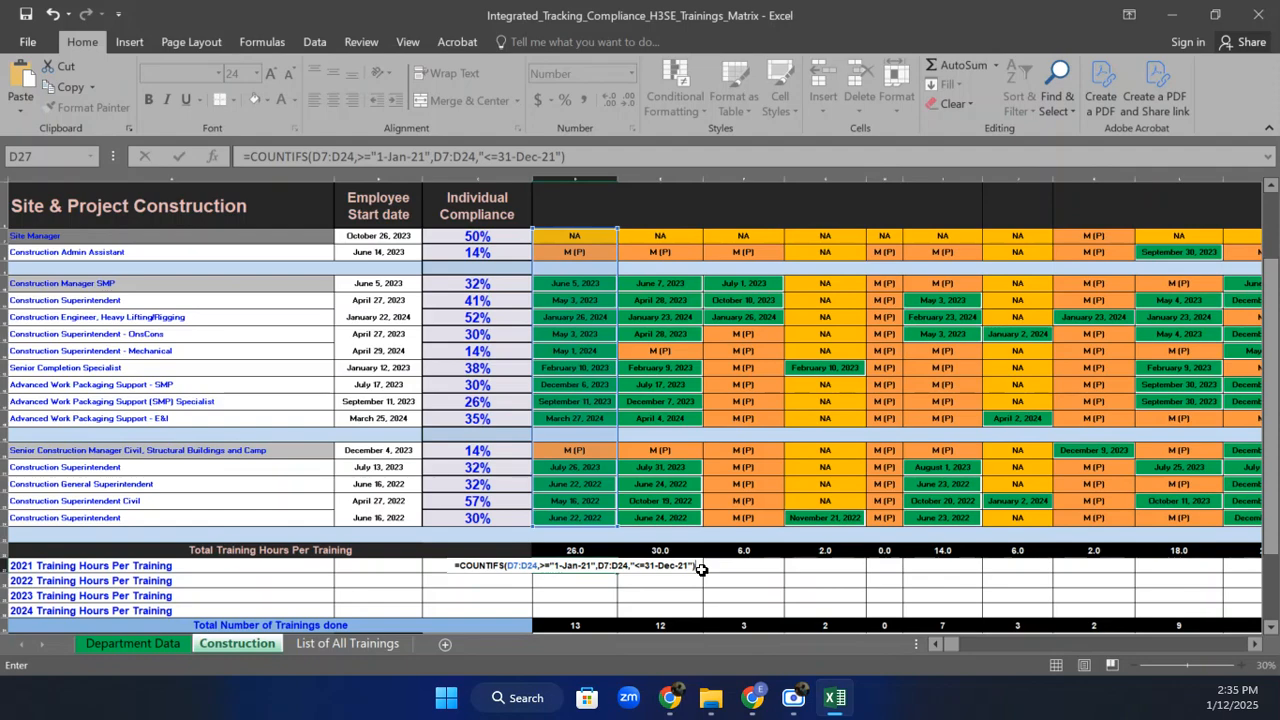
Move the misplaced quote before >= so the 2021 COUNTIFS formula is accepted, returning 0.
key(Return)
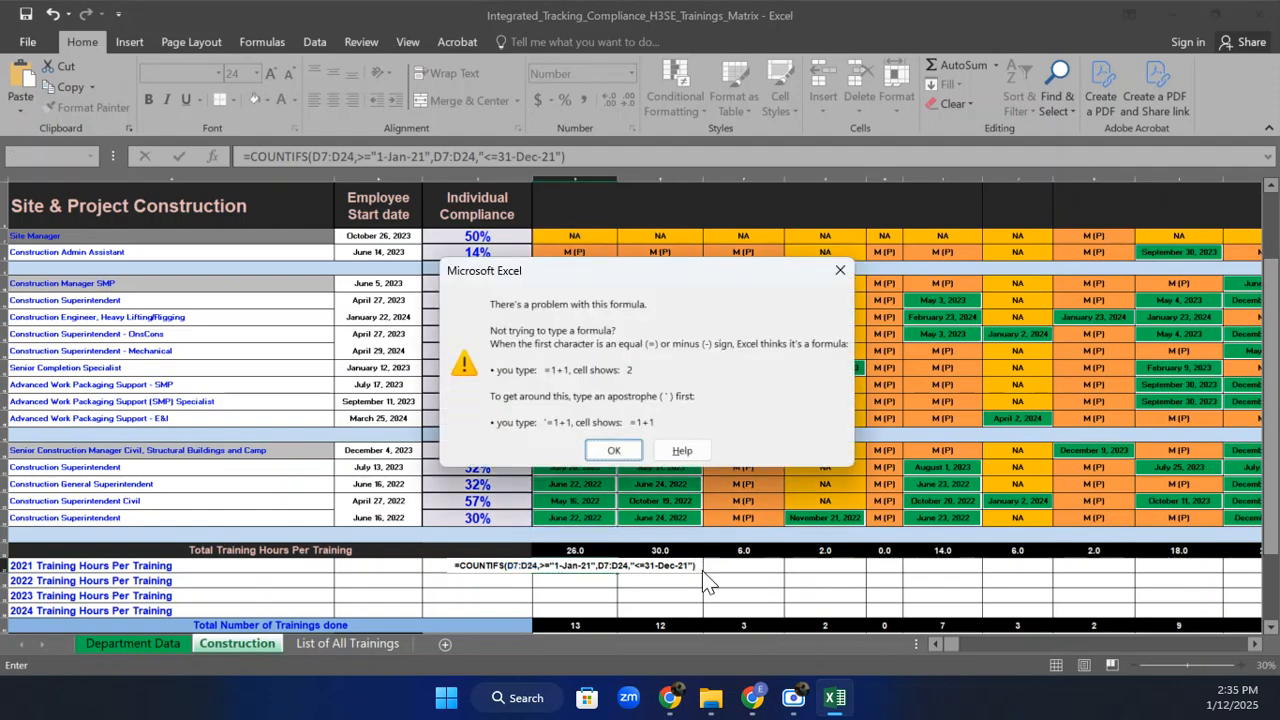
click(612, 451)
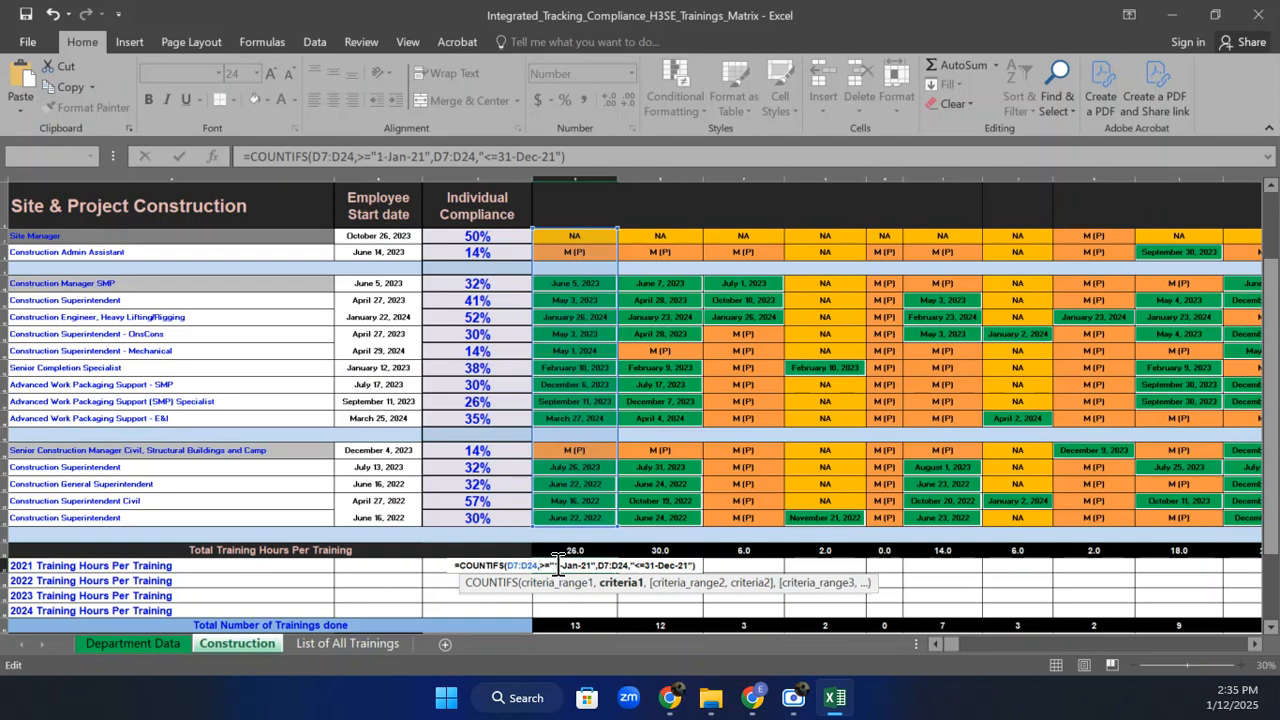
key(BackSpace)
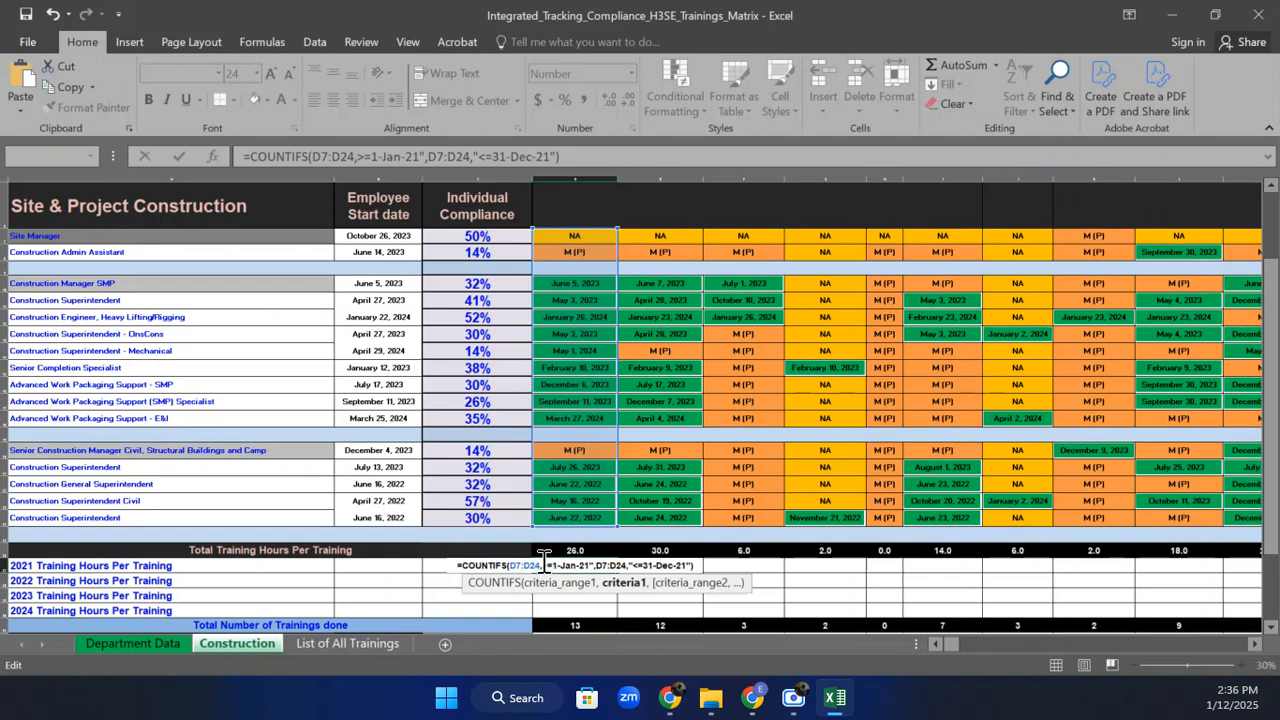
text(")
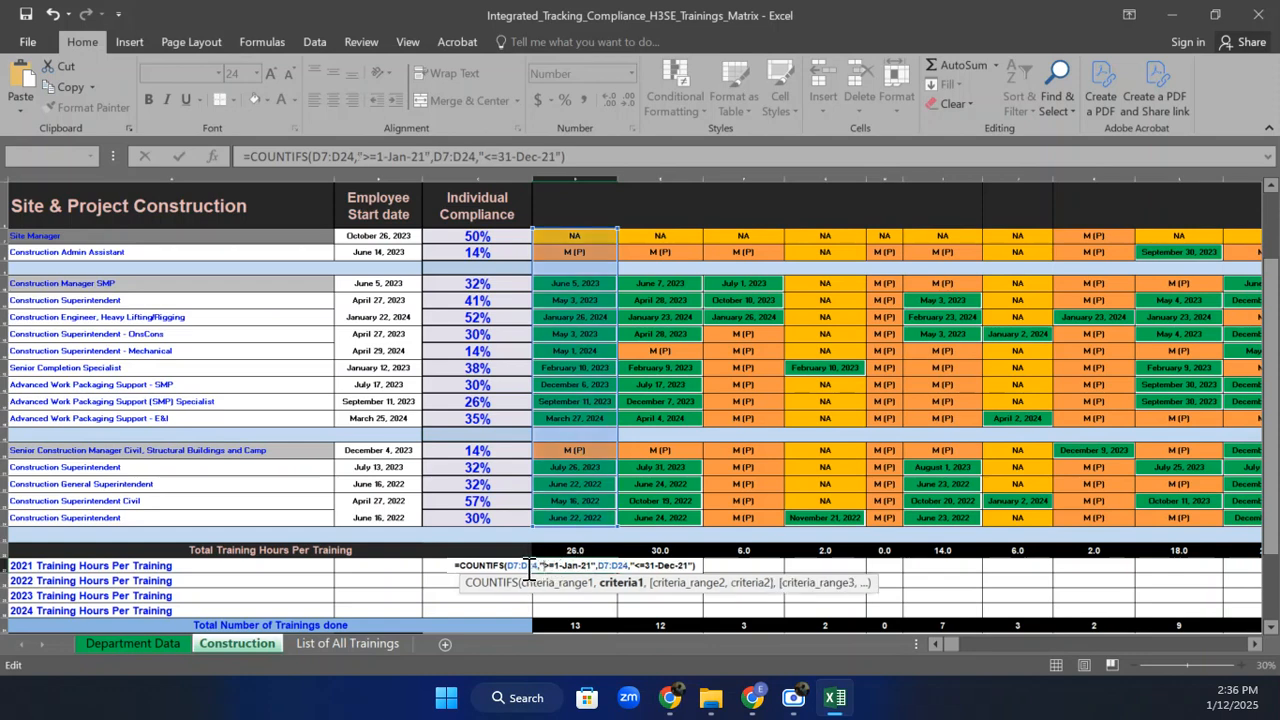
key(Return)
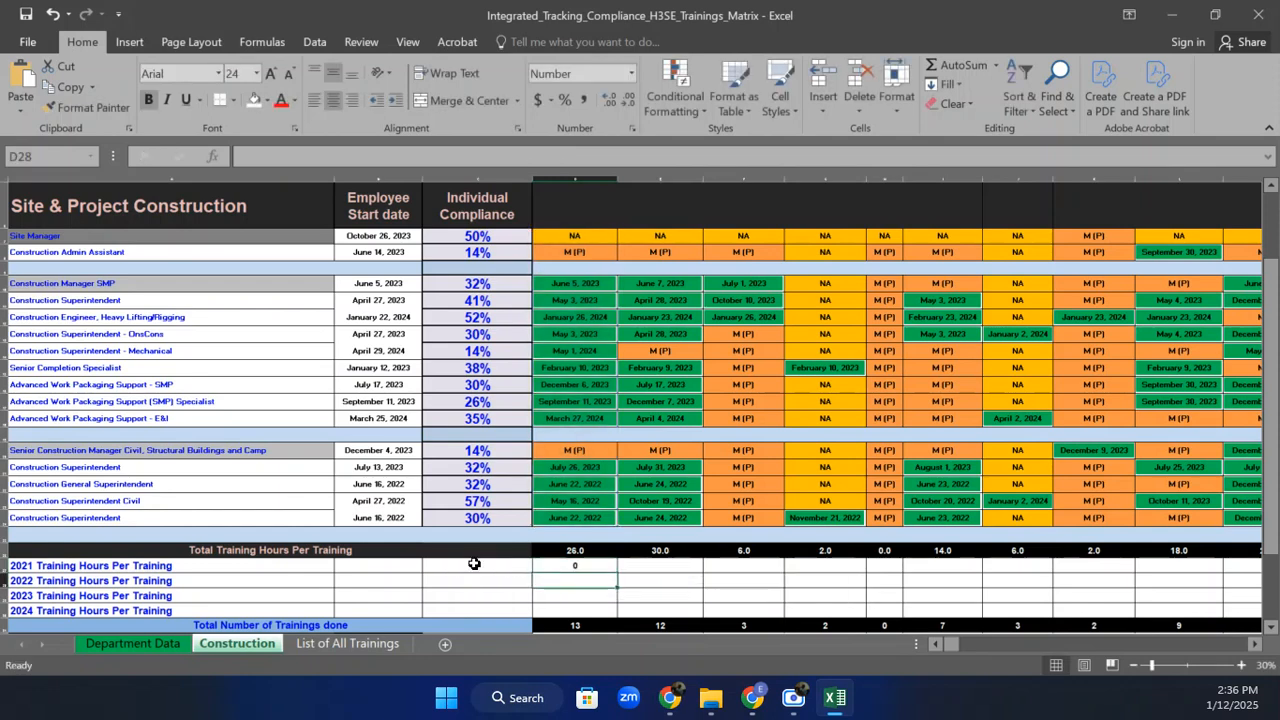
Append *D5 to D27's COUNTIFS formula to turn the count into hours.
click(586, 568)
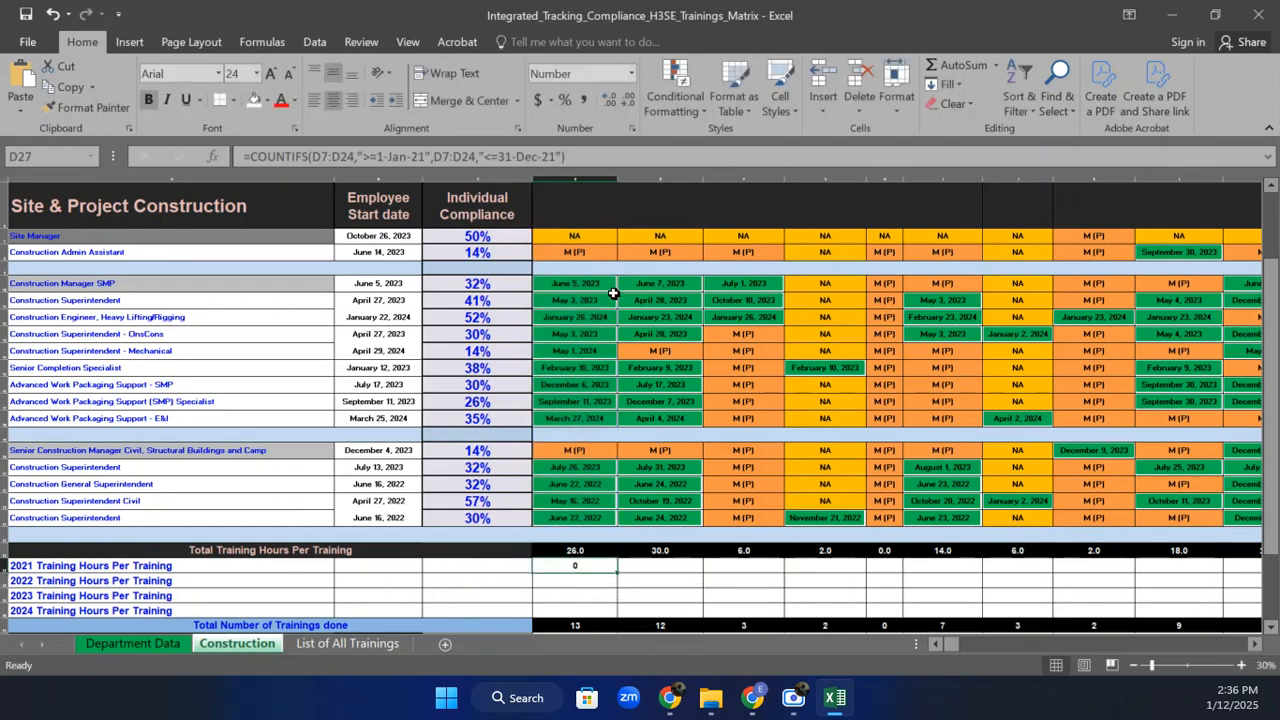
click(590, 156)
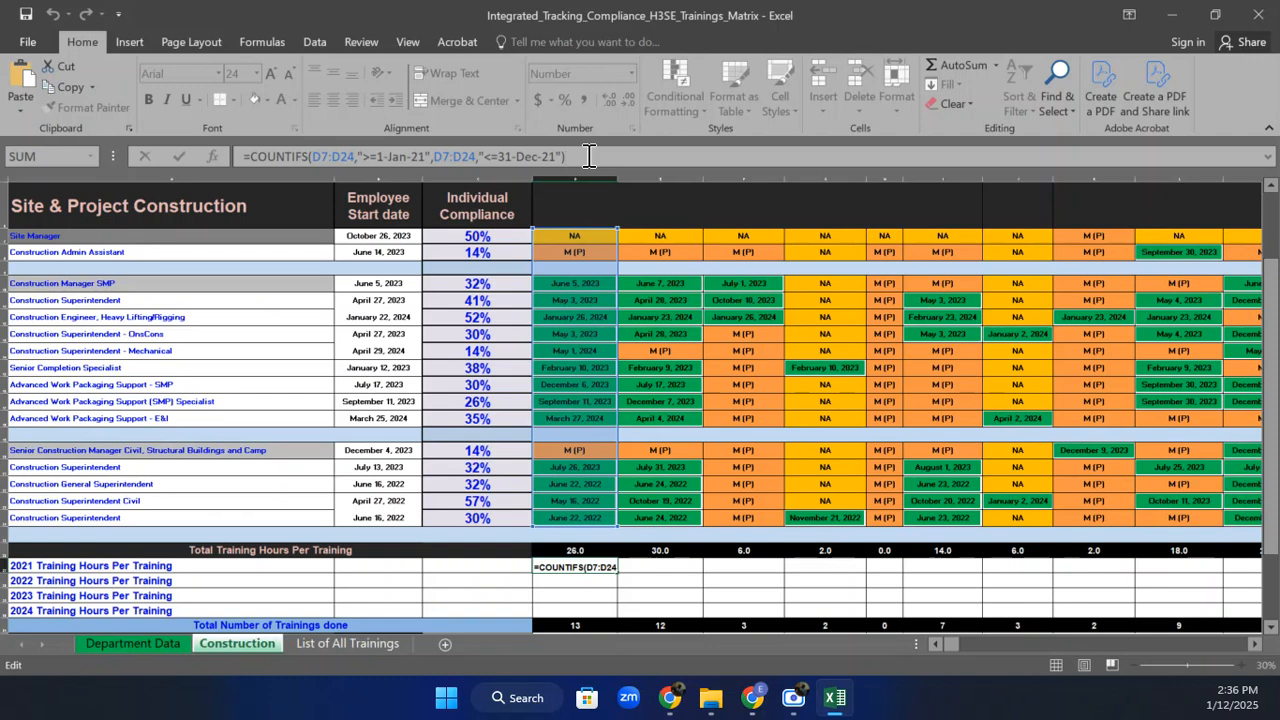
click(589, 156)
text(*)
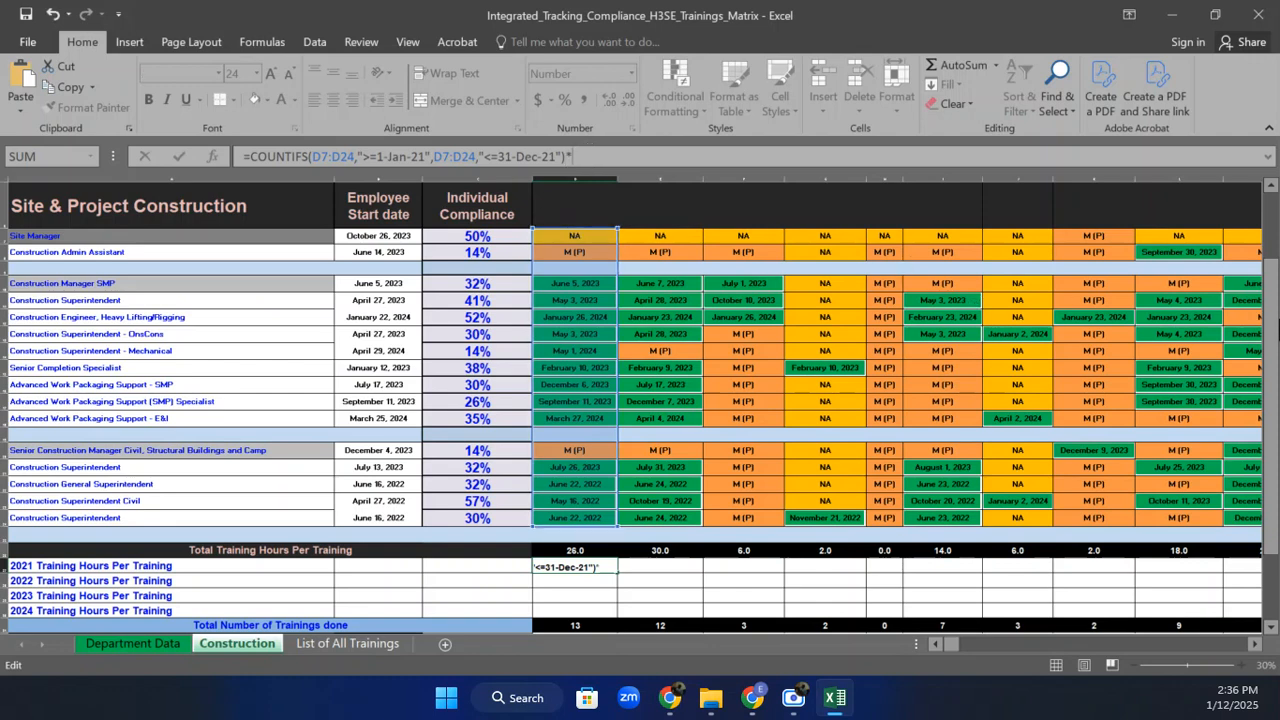
drag(1278, 281, 1278, 276)
click(580, 195)
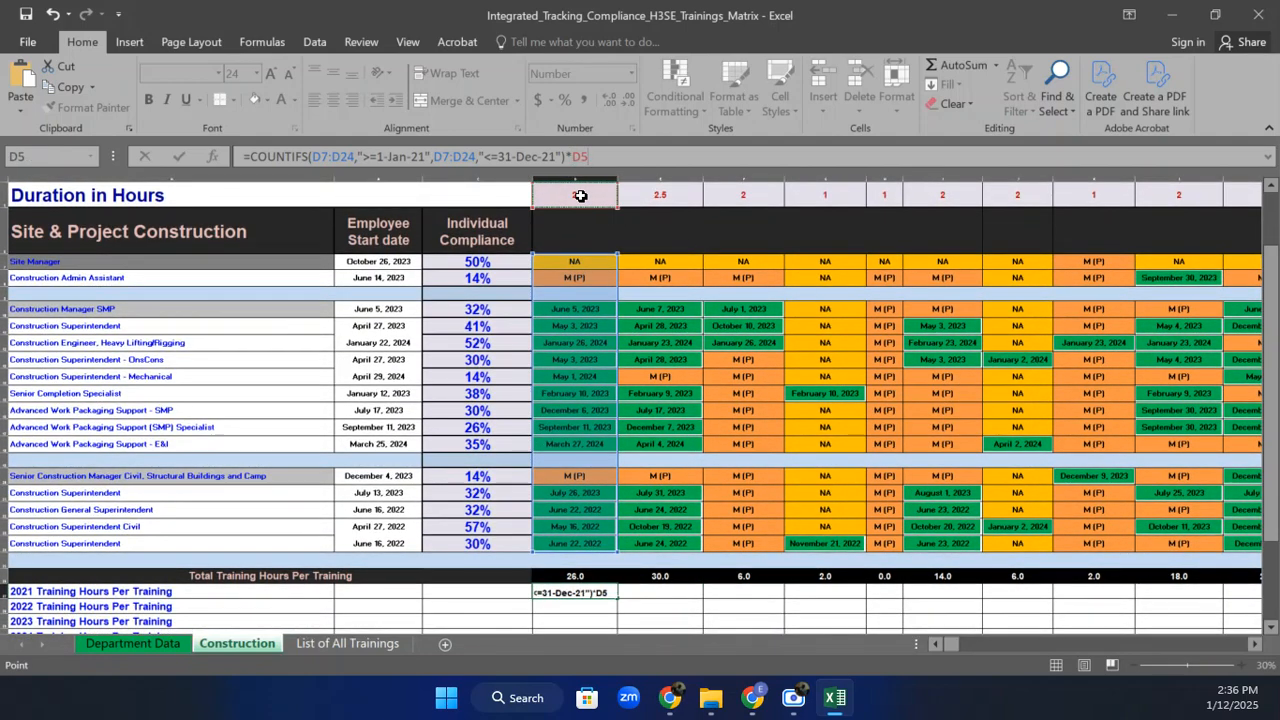
key(Return)
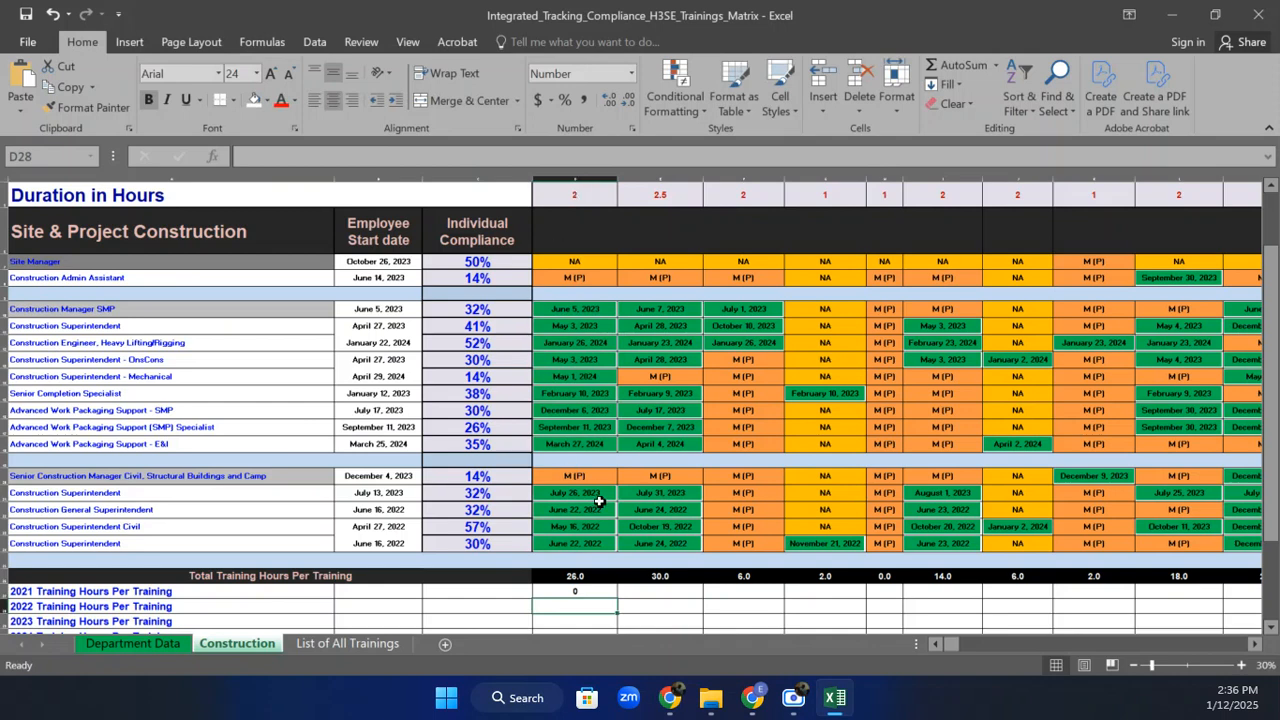
Test the formula by changing D10's date to June 5, 2021 and checking D27.
click(575, 592)
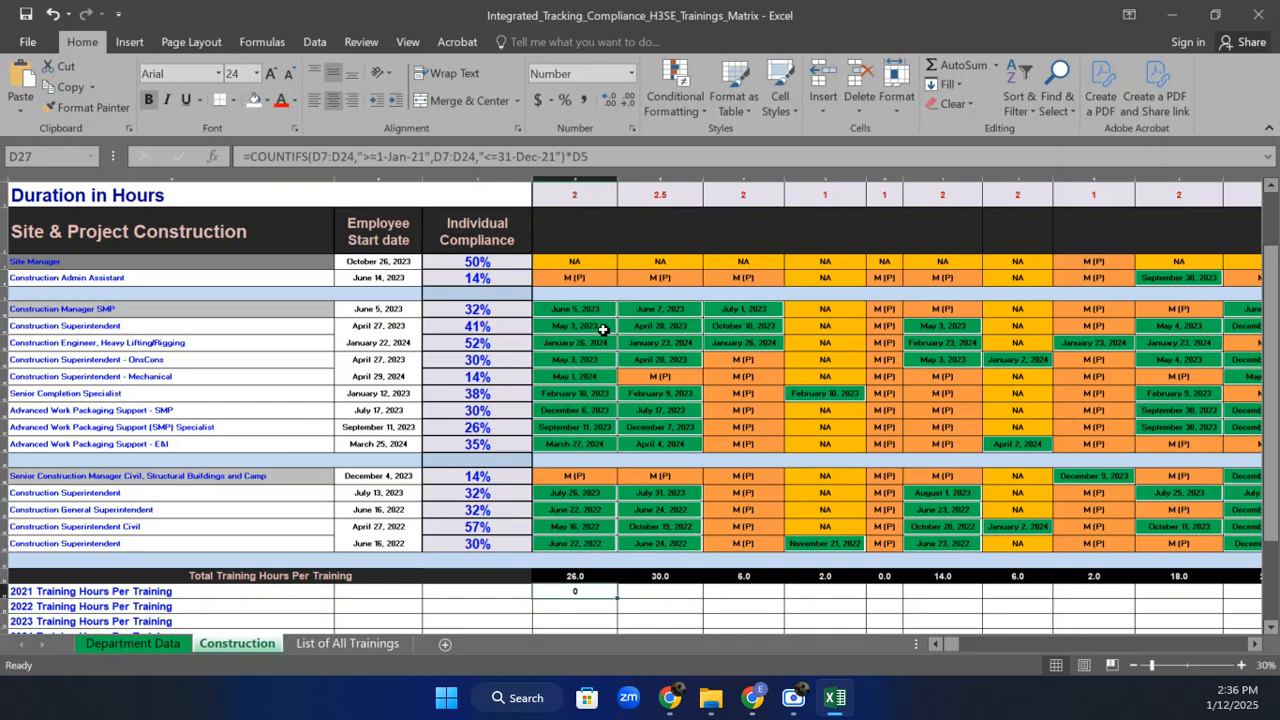
click(585, 305)
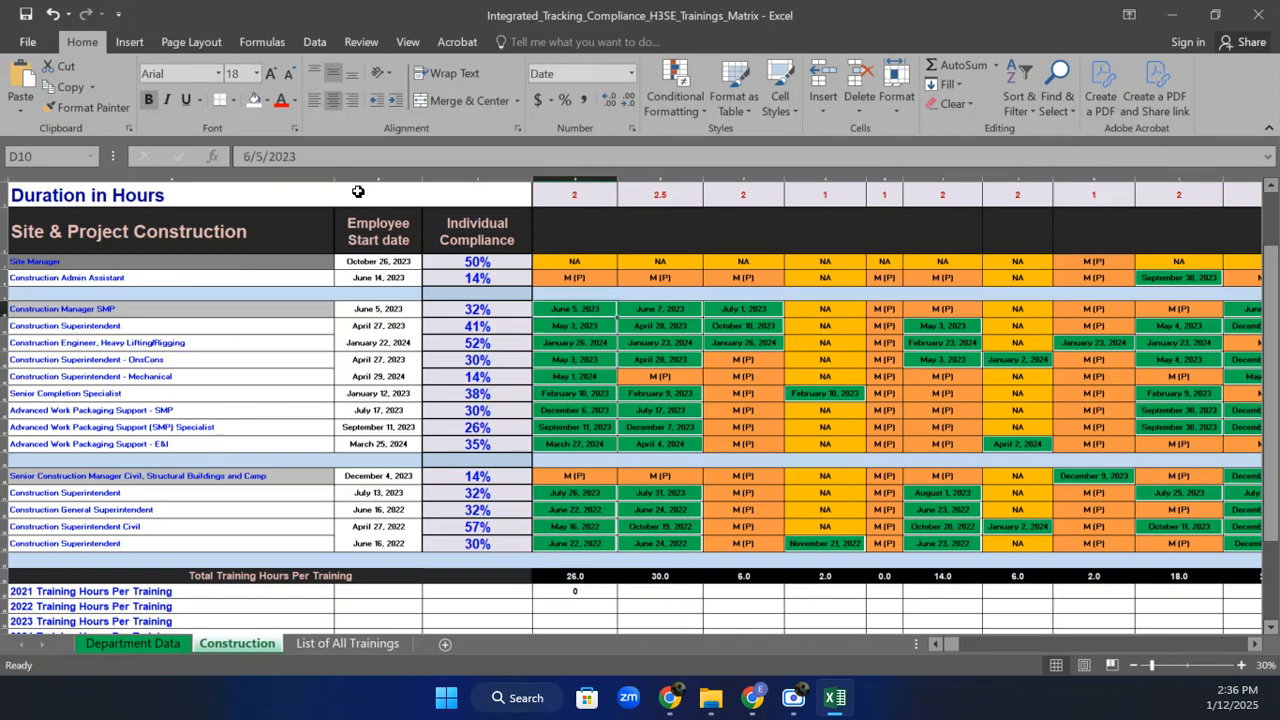
click(313, 152)
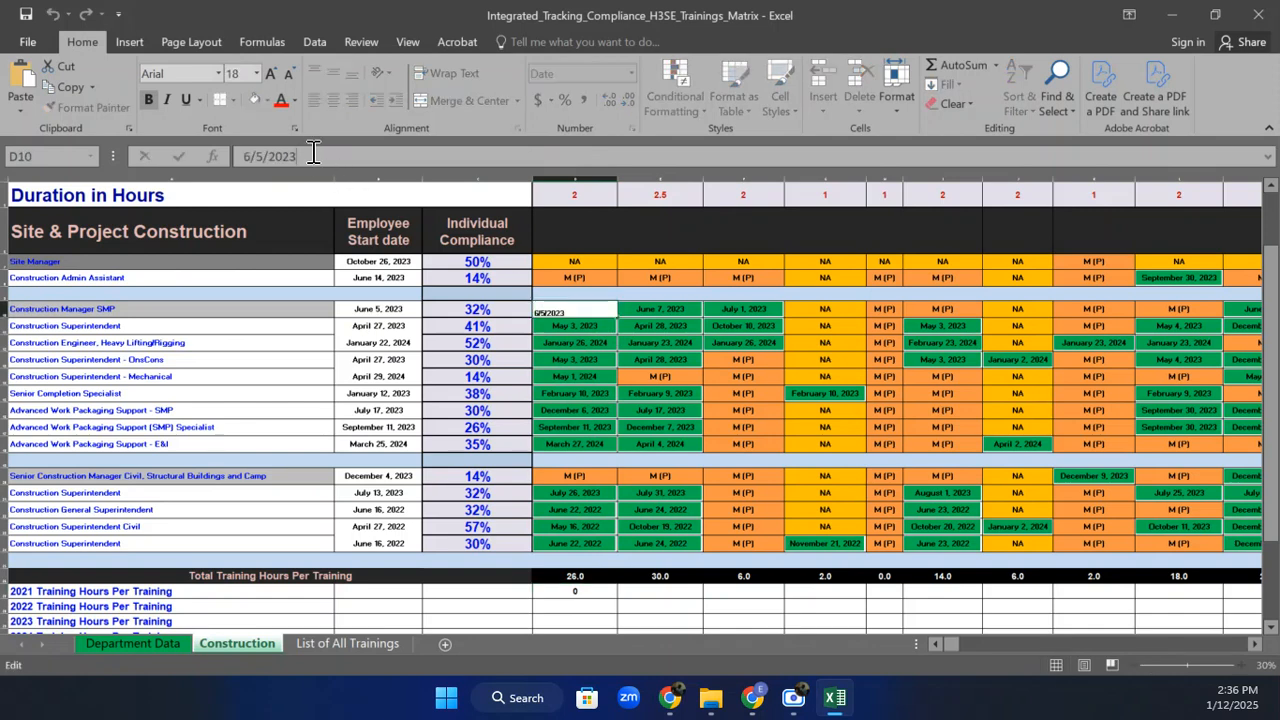
key(BackSpace)
text(1)
key(Return)
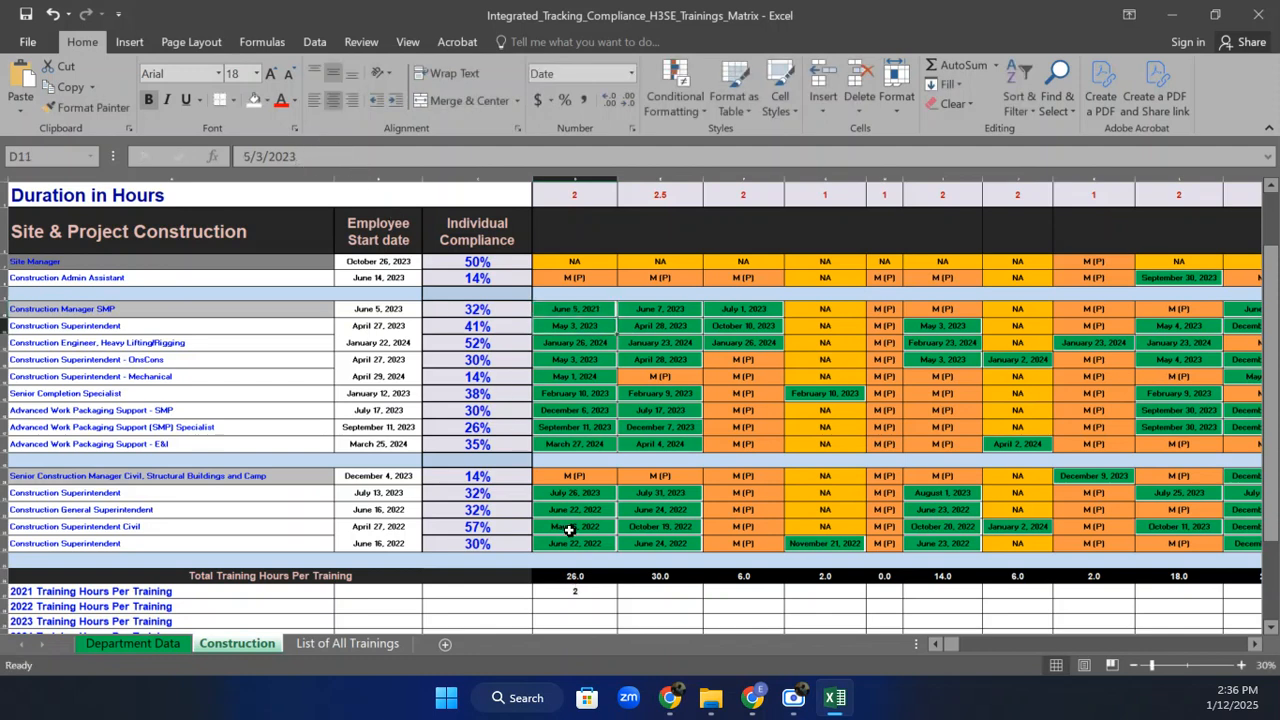
click(580, 593)
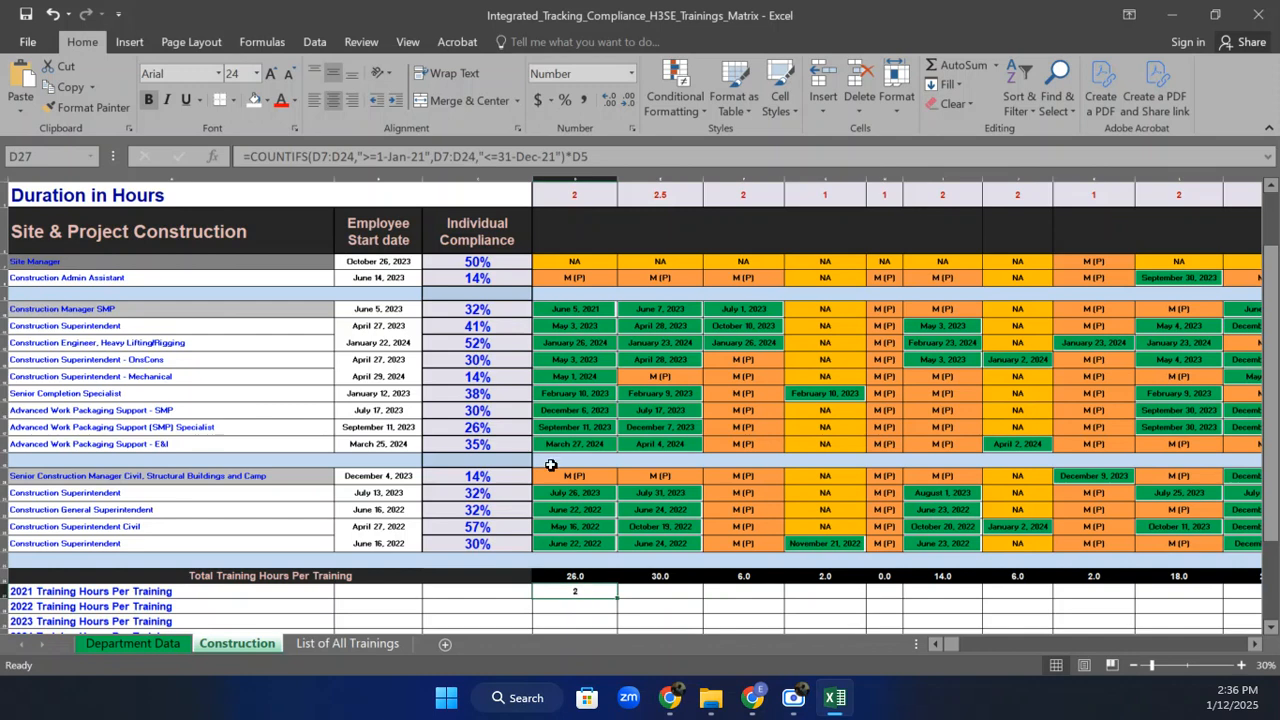
Review D27's formula and set D10 back to June 5, 2023, leaving D27 at 0.
click(594, 310)
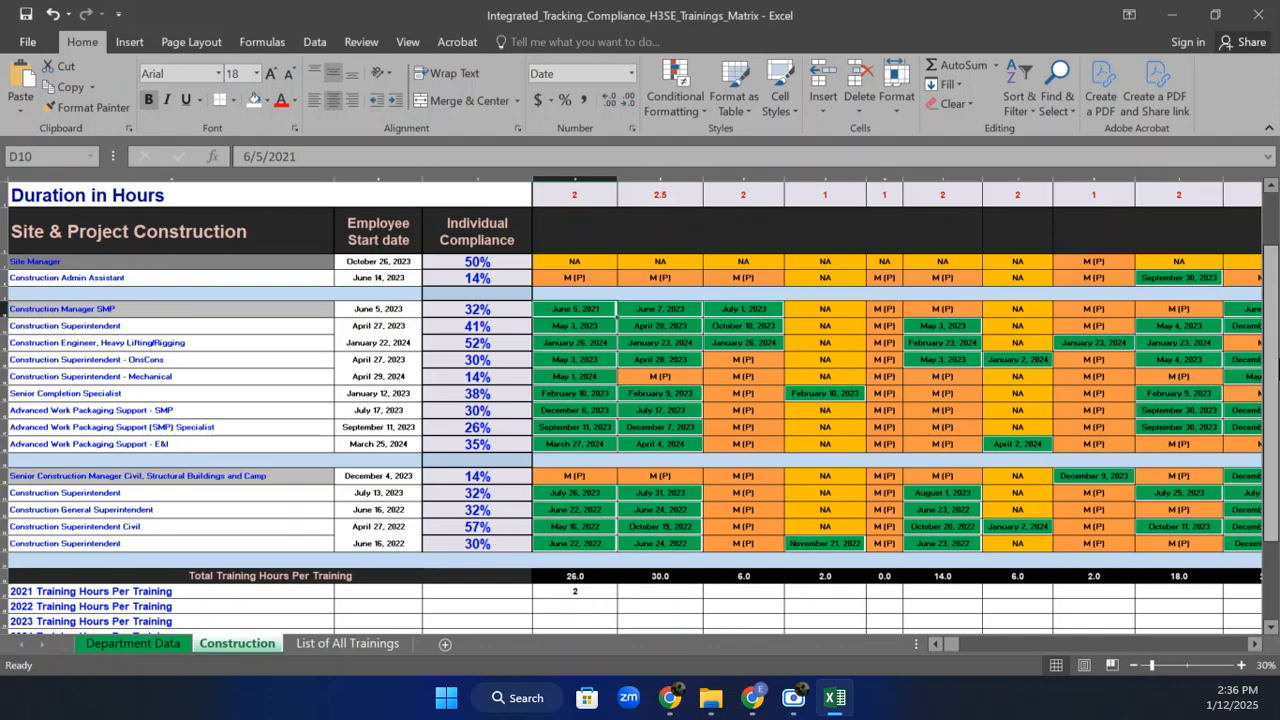
drag(1270, 300, 1270, 370)
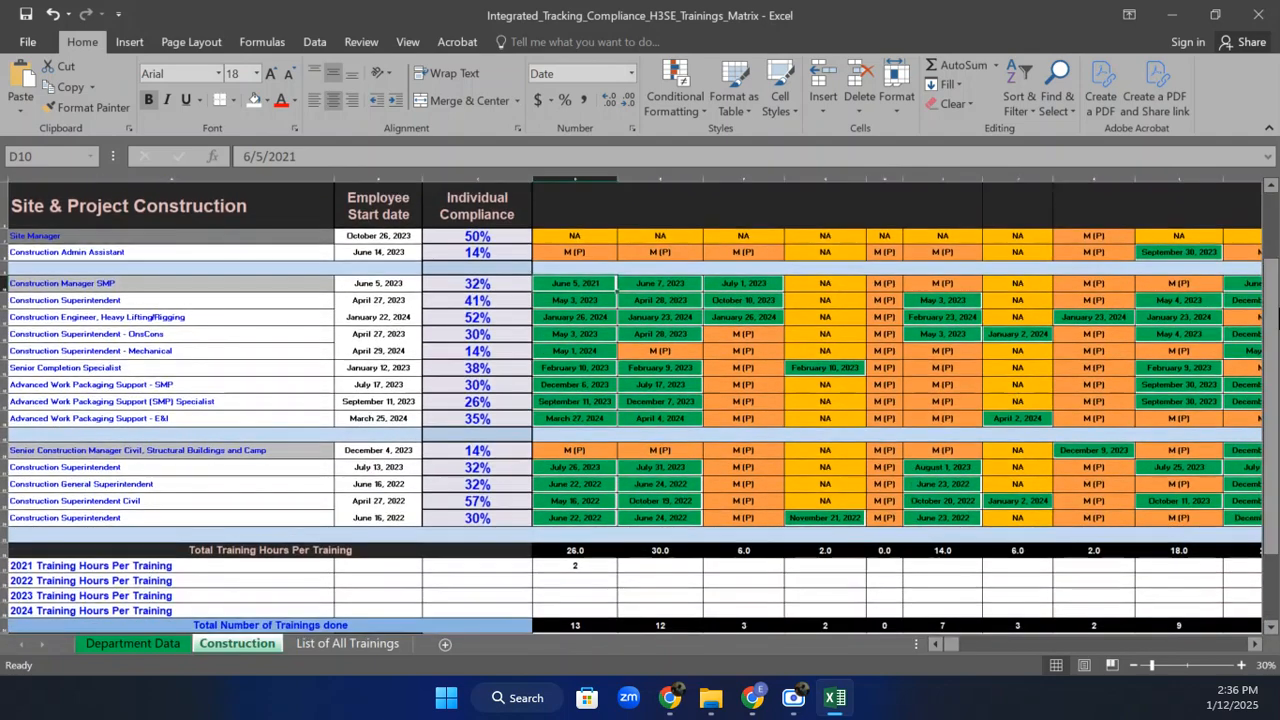
double_click(580, 567)
key(Return)
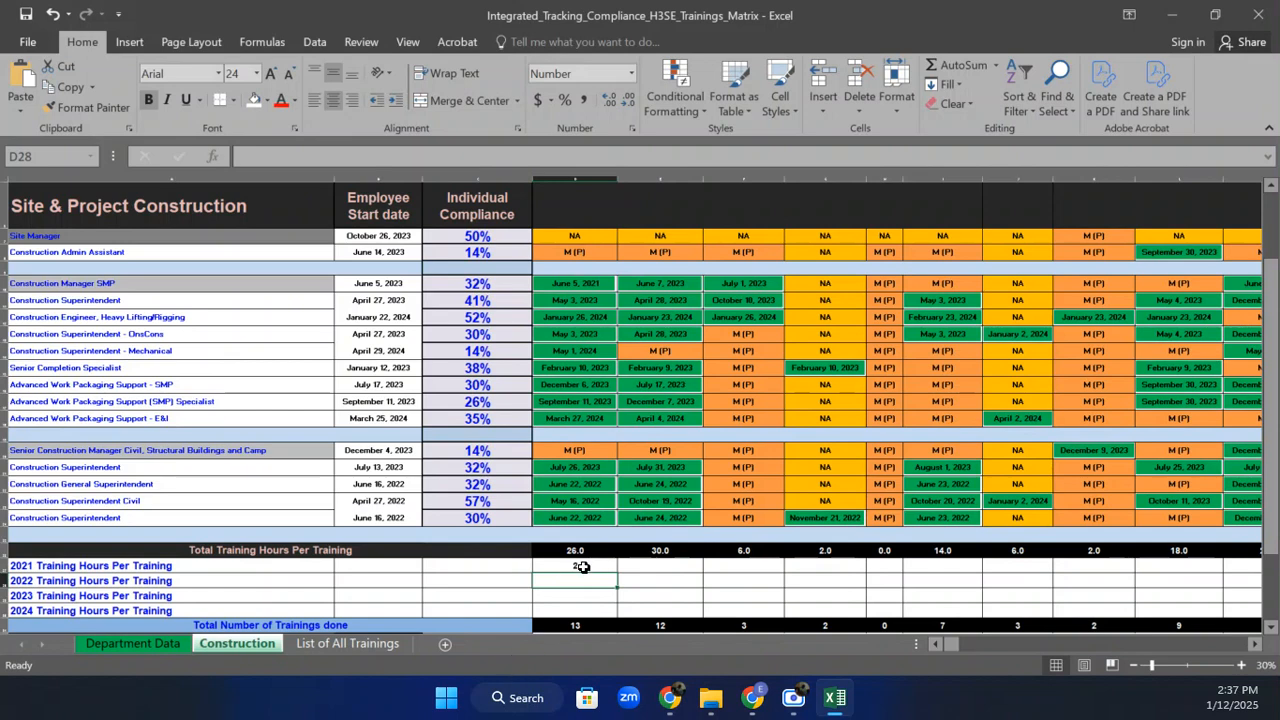
click(580, 566)
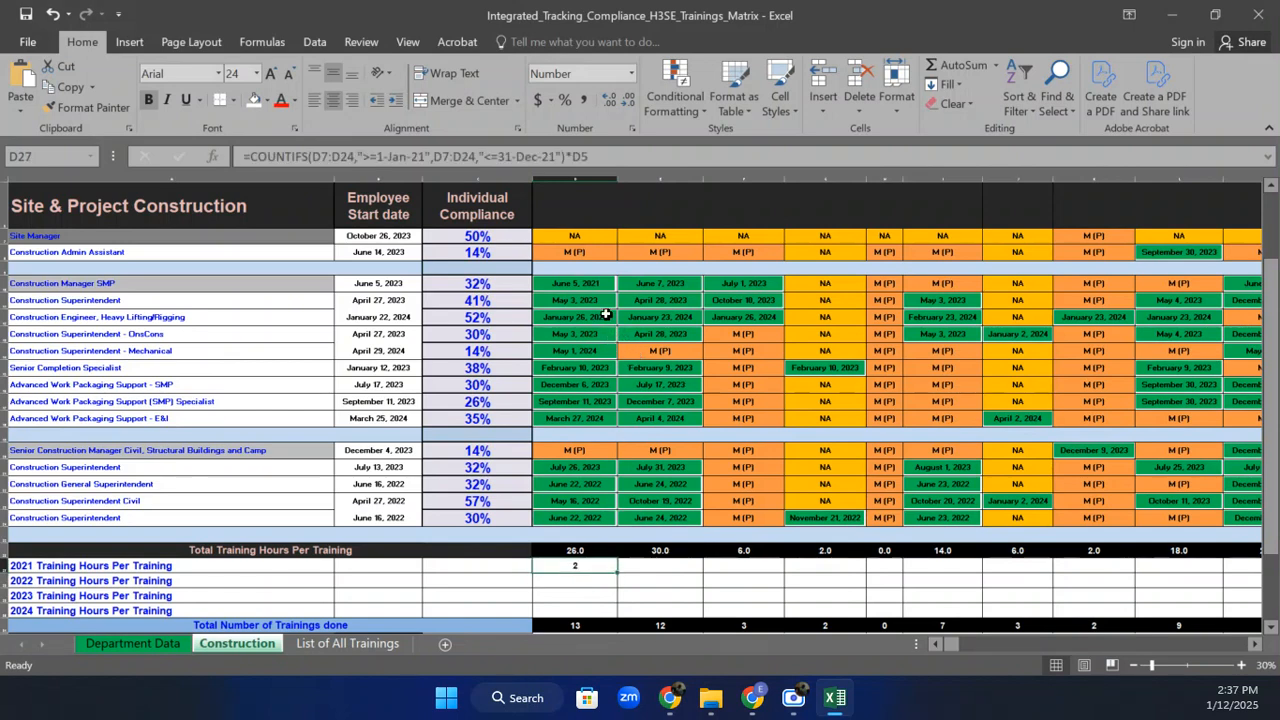
double_click(600, 283)
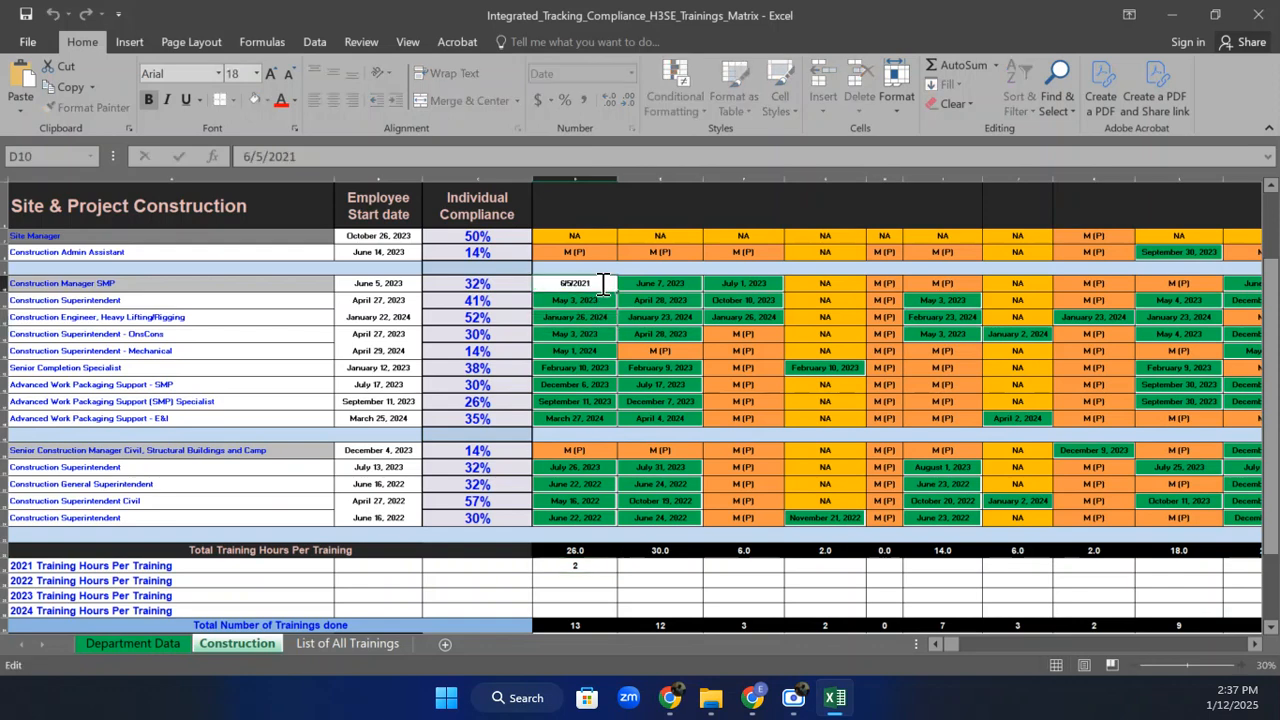
key(BackSpace)
text(3)
key(Return)
click(588, 566)
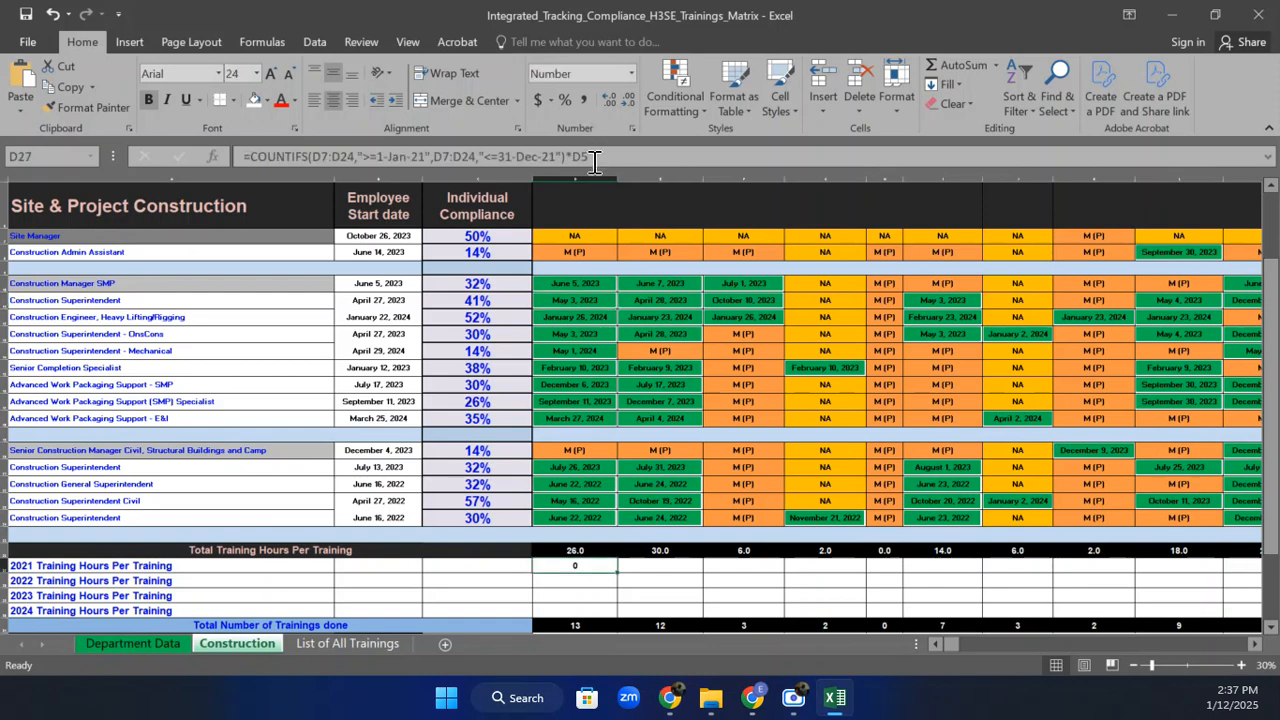
Copy D27's COUNTIFS formula into D28 and change its dates to 2022.
drag(592, 156, 252, 157)
key(ctrl+c)
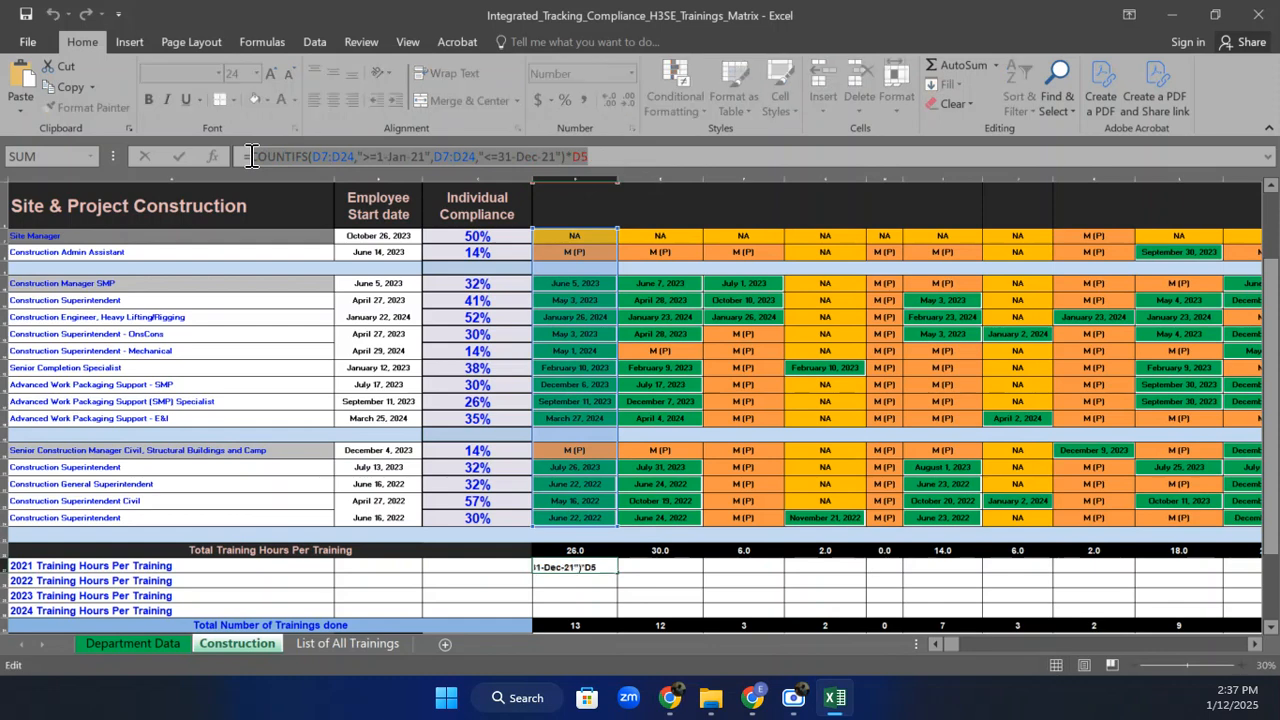
key(Return)
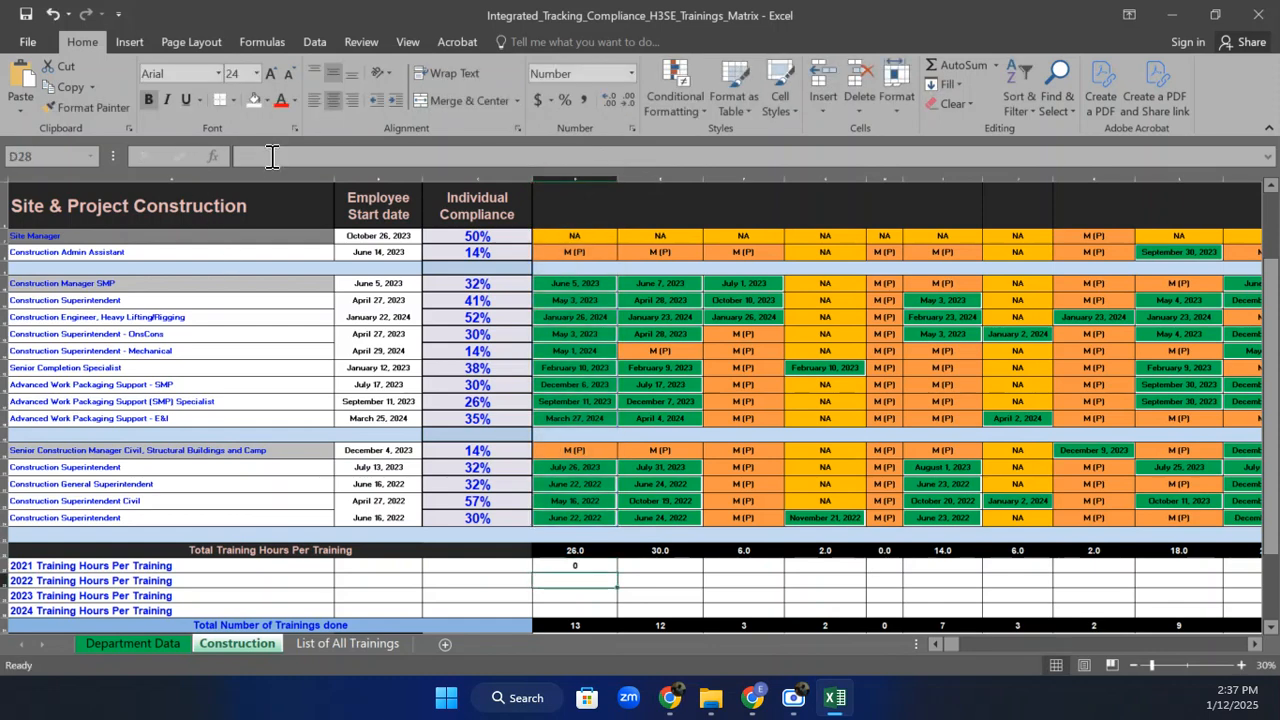
click(271, 158)
key(ctrl+v)
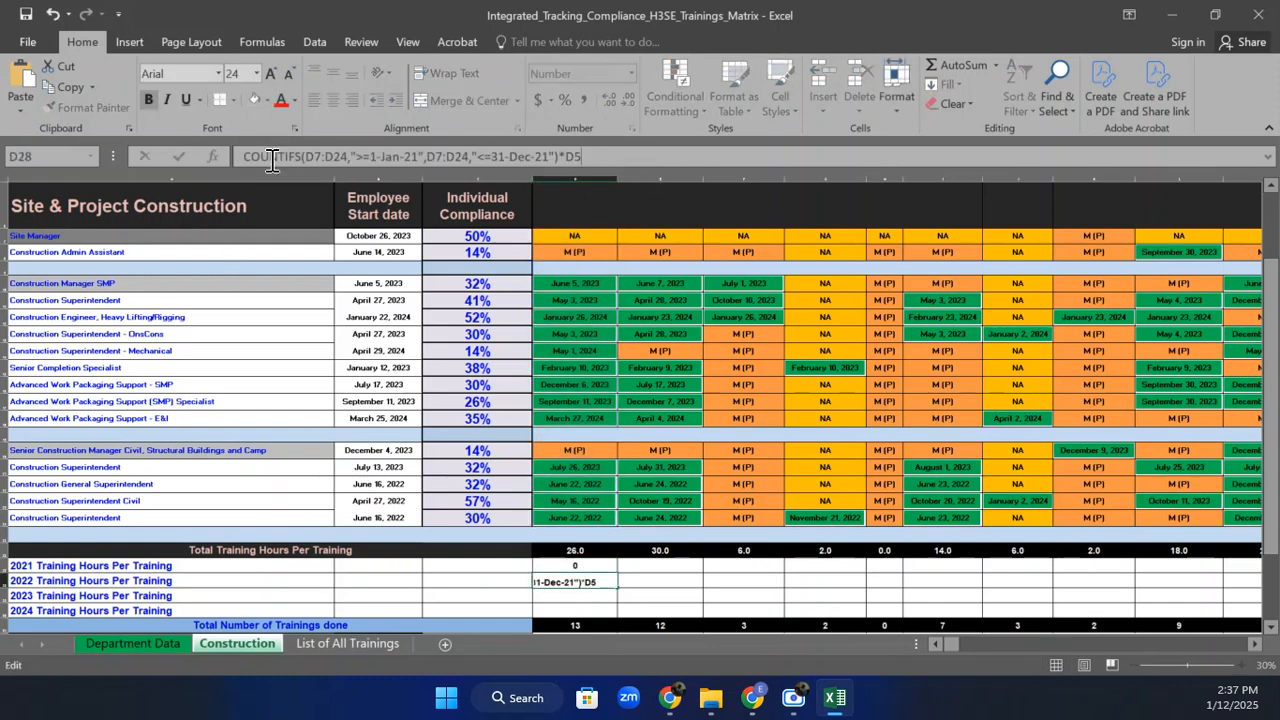
click(412, 156)
key(BackSpace)
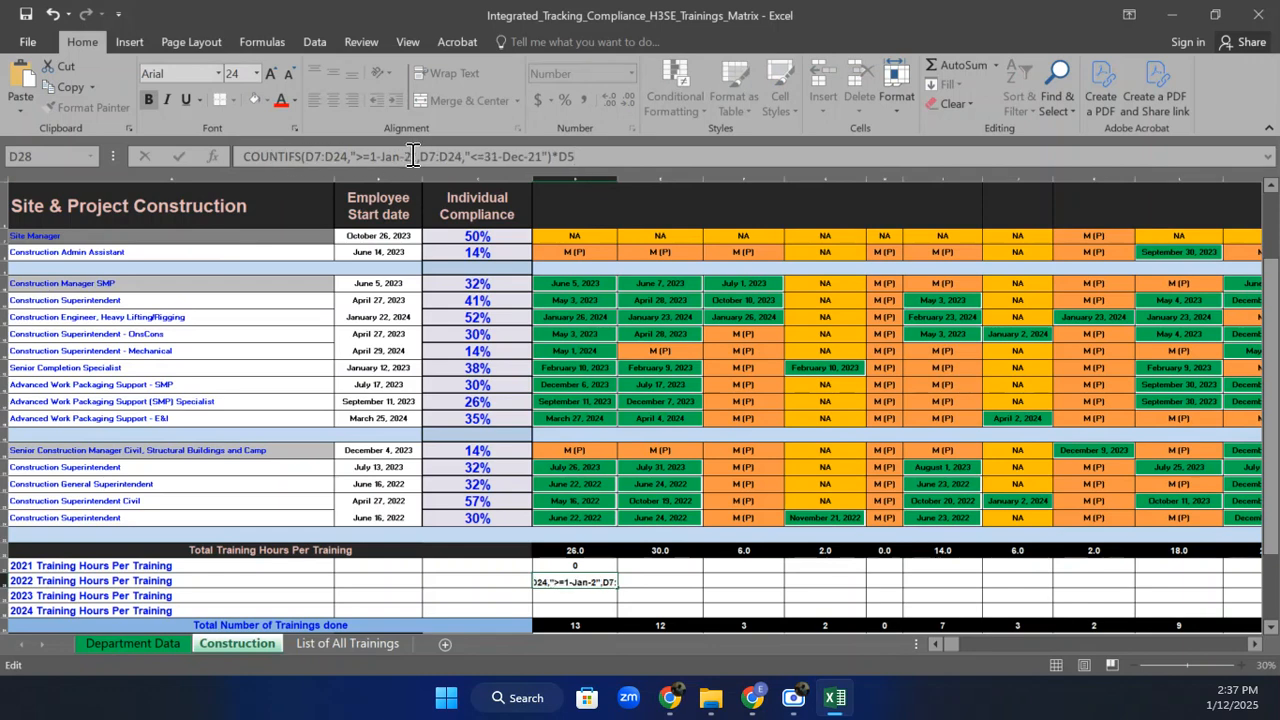
text(2)
click(545, 157)
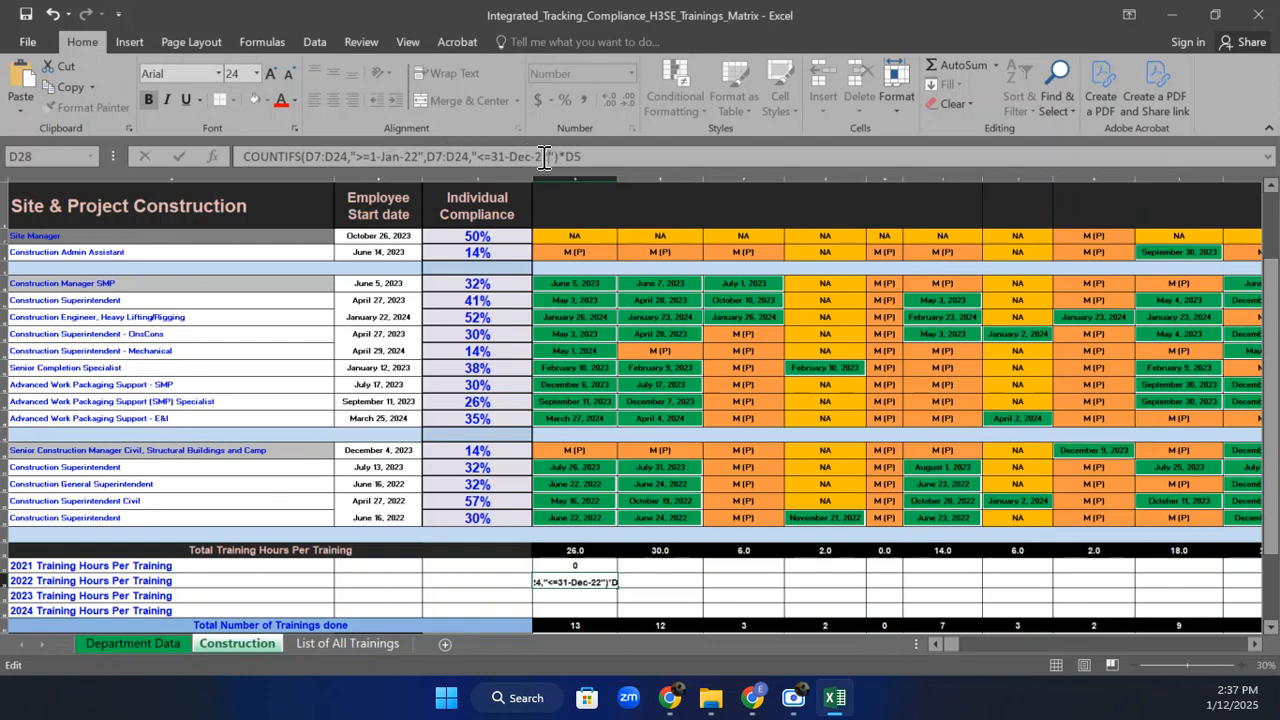
key(Return)
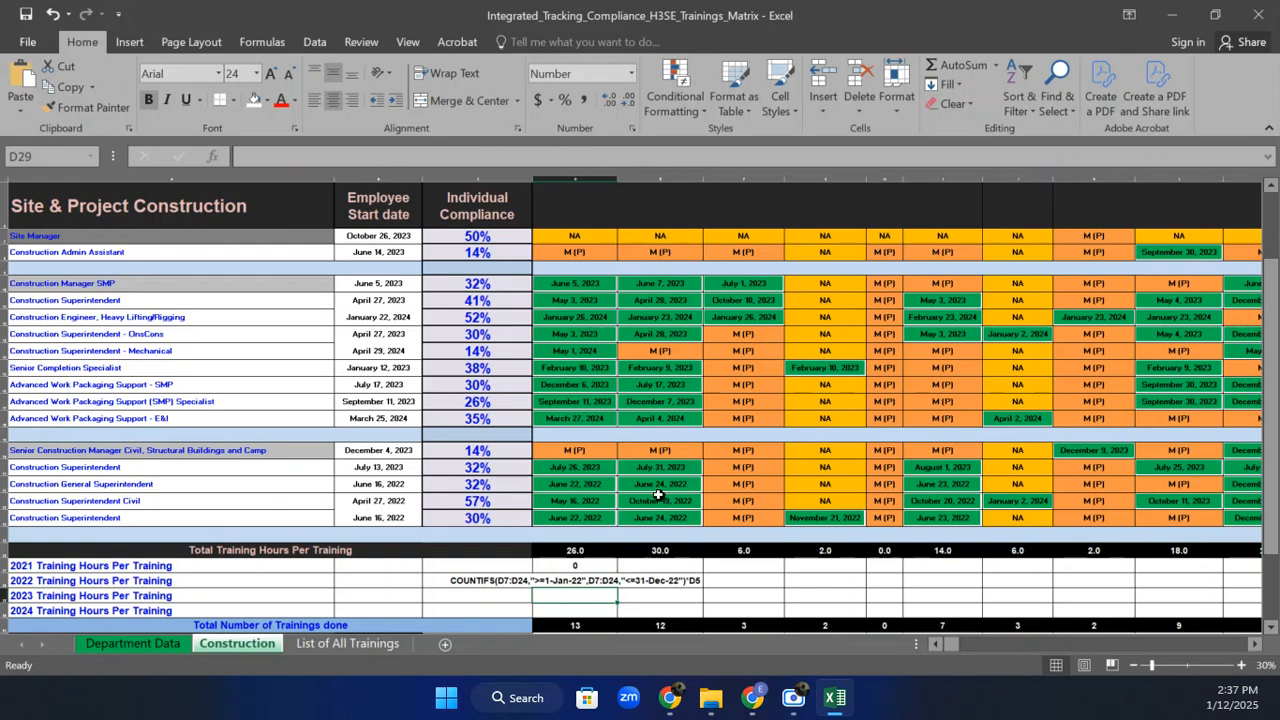
Correct D28's 2022 formula so it returns 6 hours.
click(565, 580)
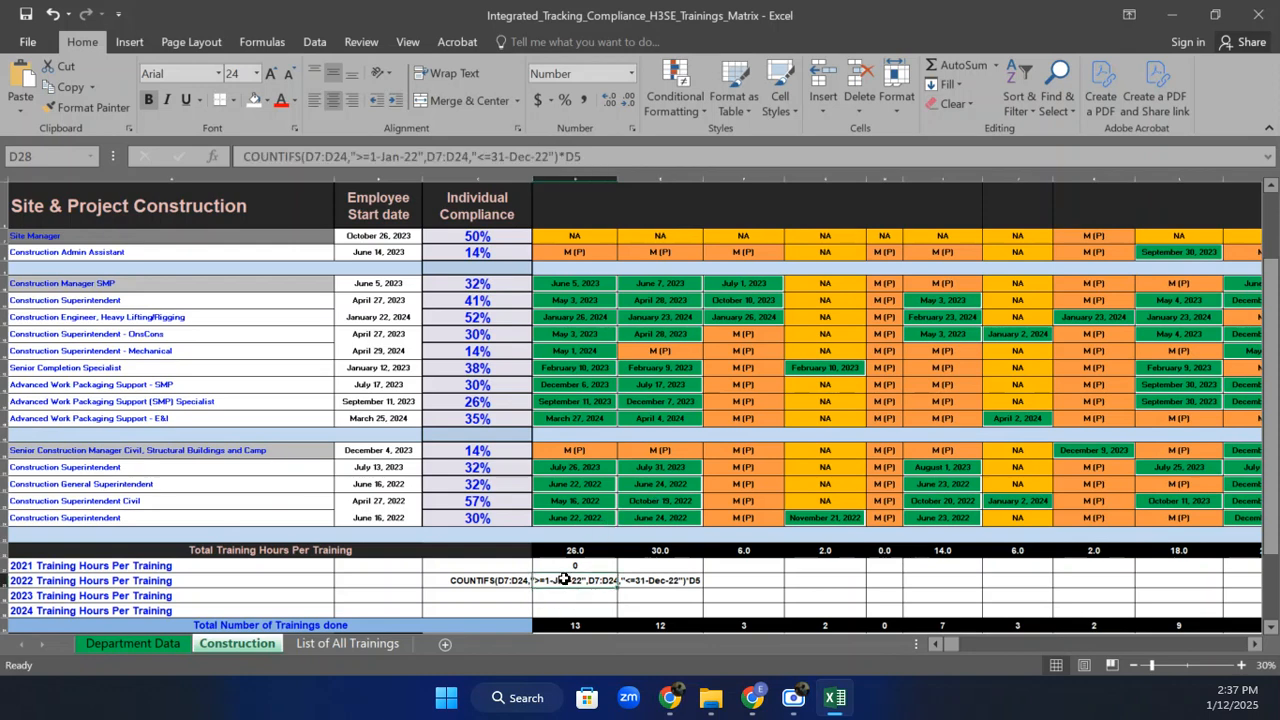
click(243, 157)
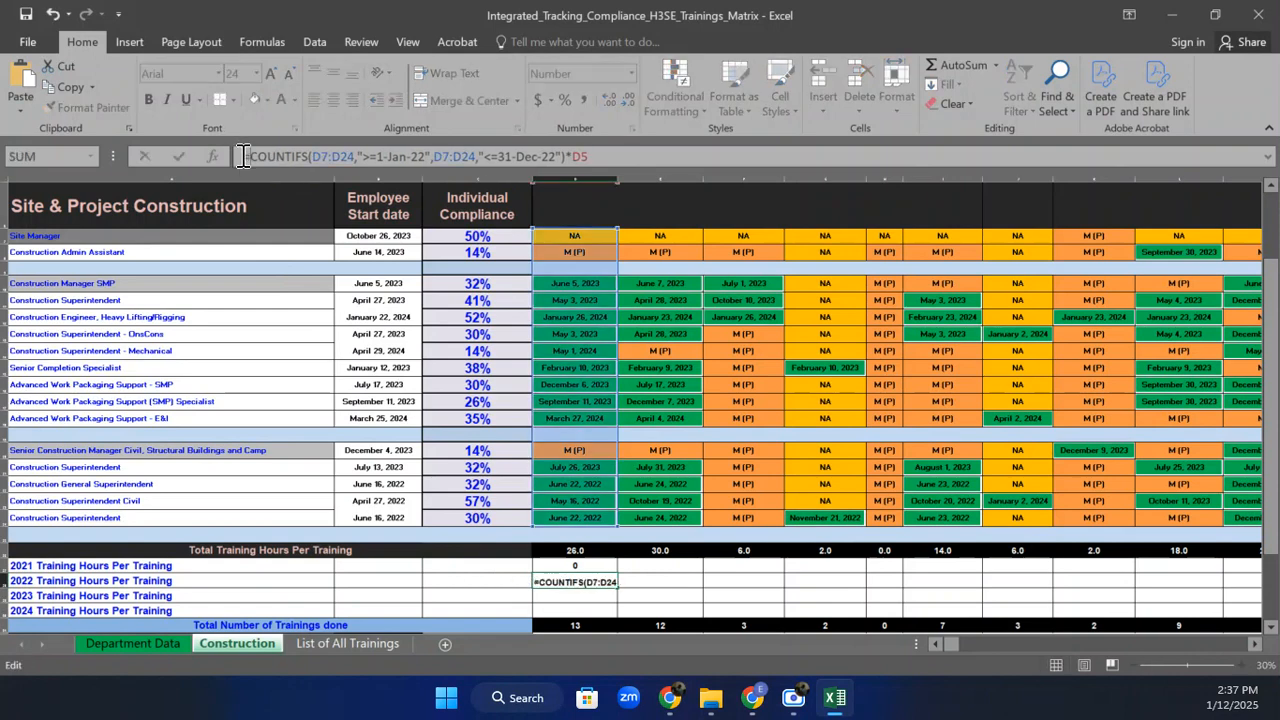
key(Return)
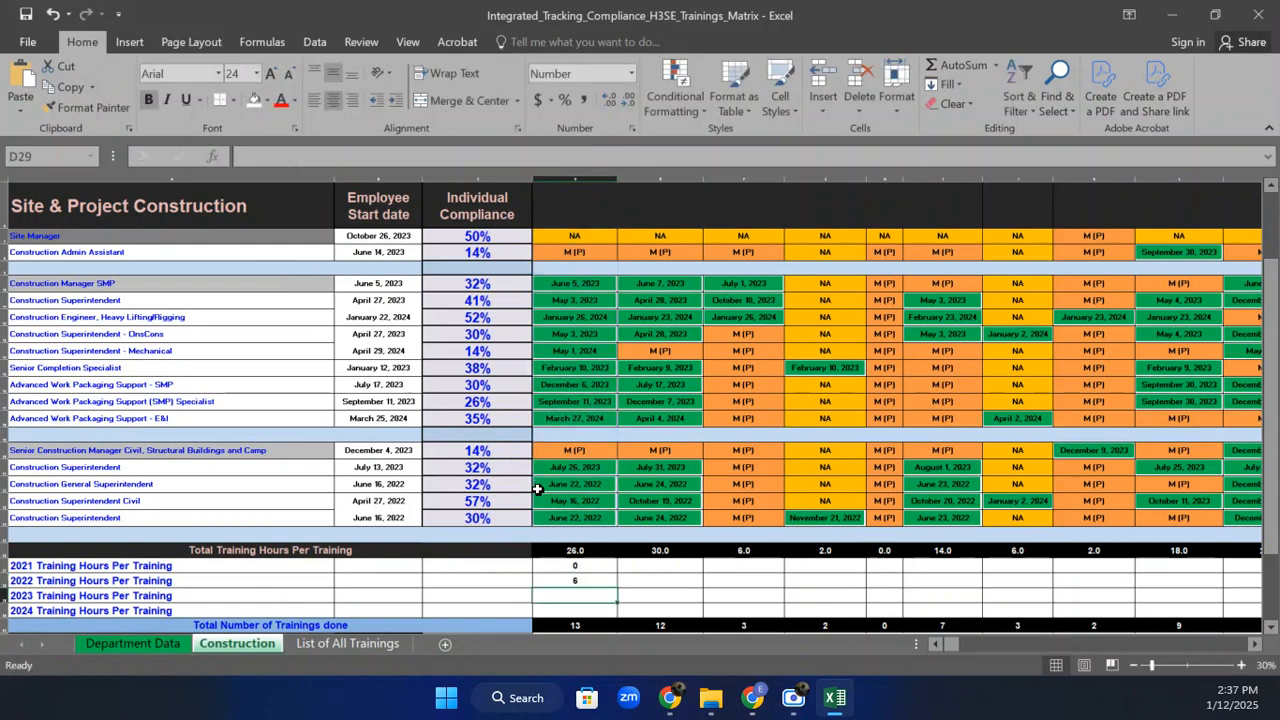
click(579, 581)
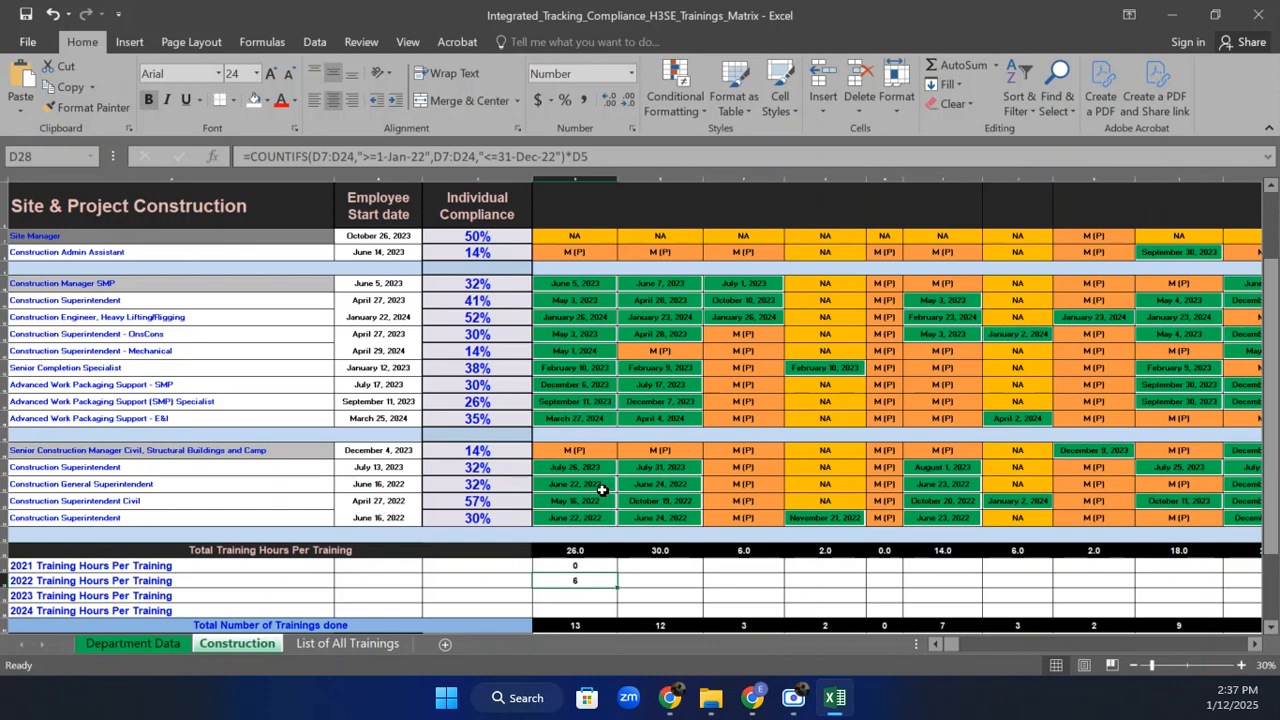
click(582, 594)
click(373, 155)
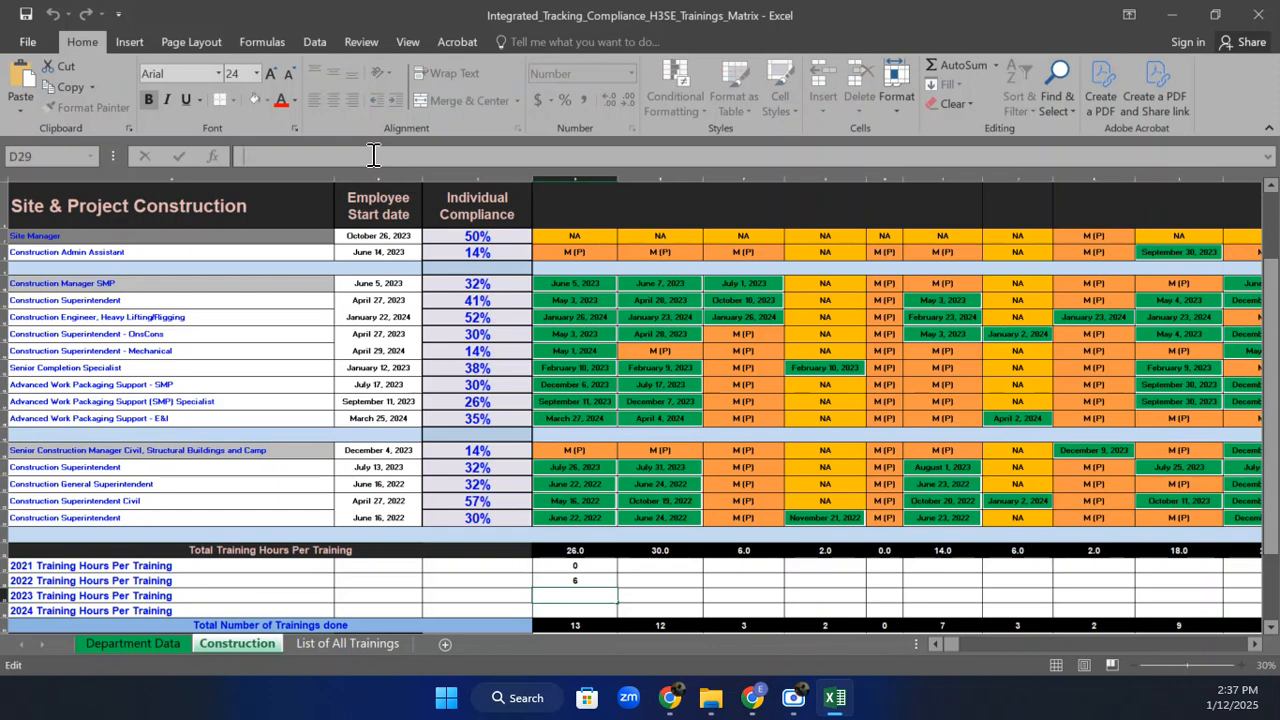
Paste the COUNTIFS formula into D29 with 2023 dates, returning 14.
key(ctrl+v)
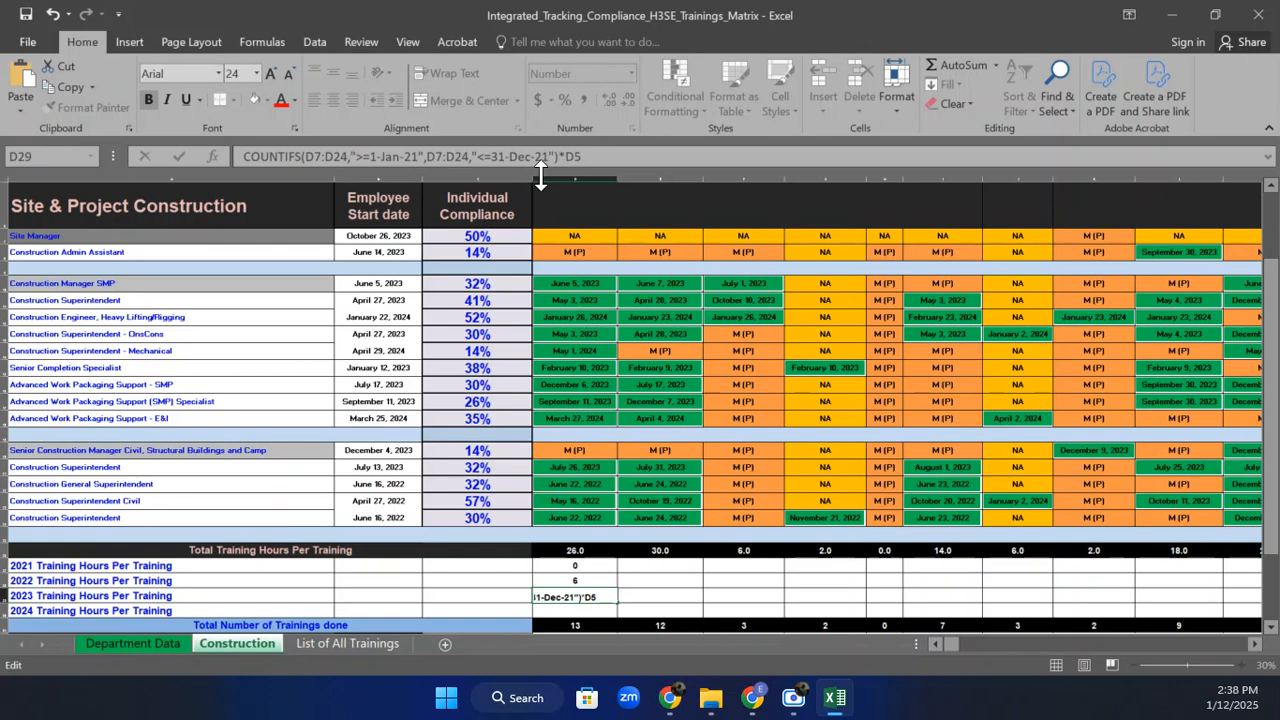
key(BackSpace)
text(3)
click(416, 158)
key(BackSpace)
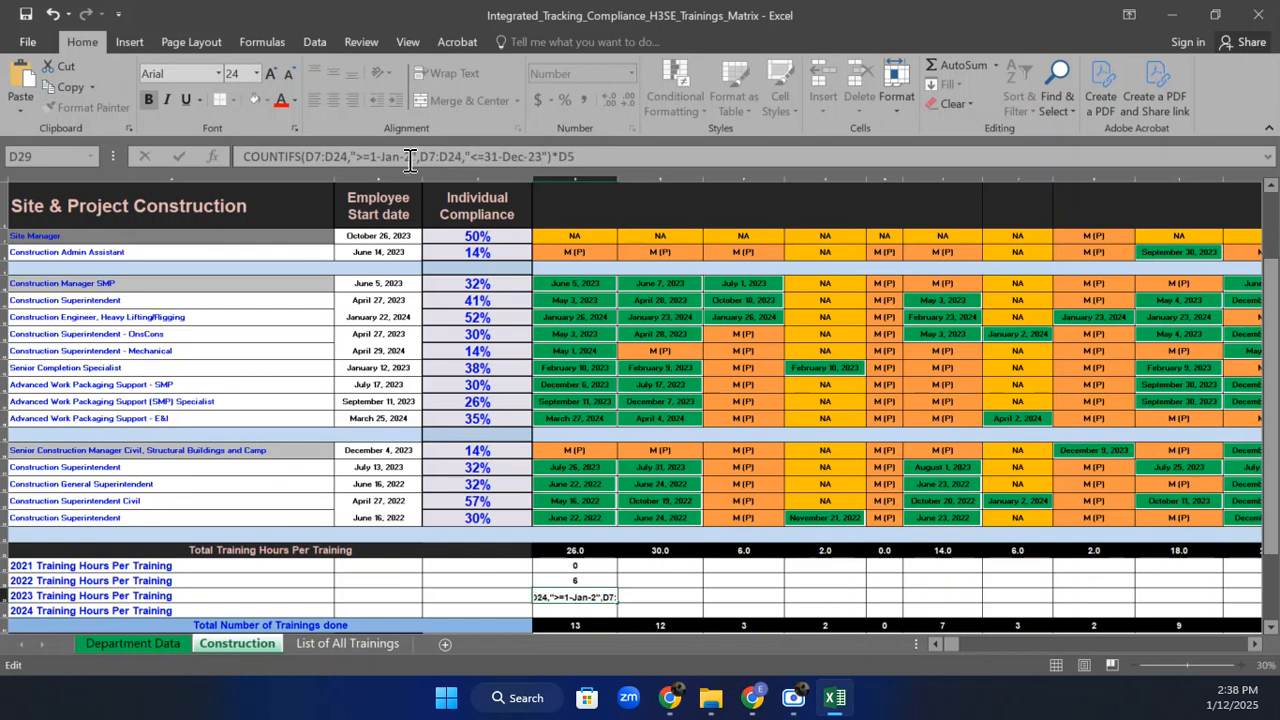
text(3)
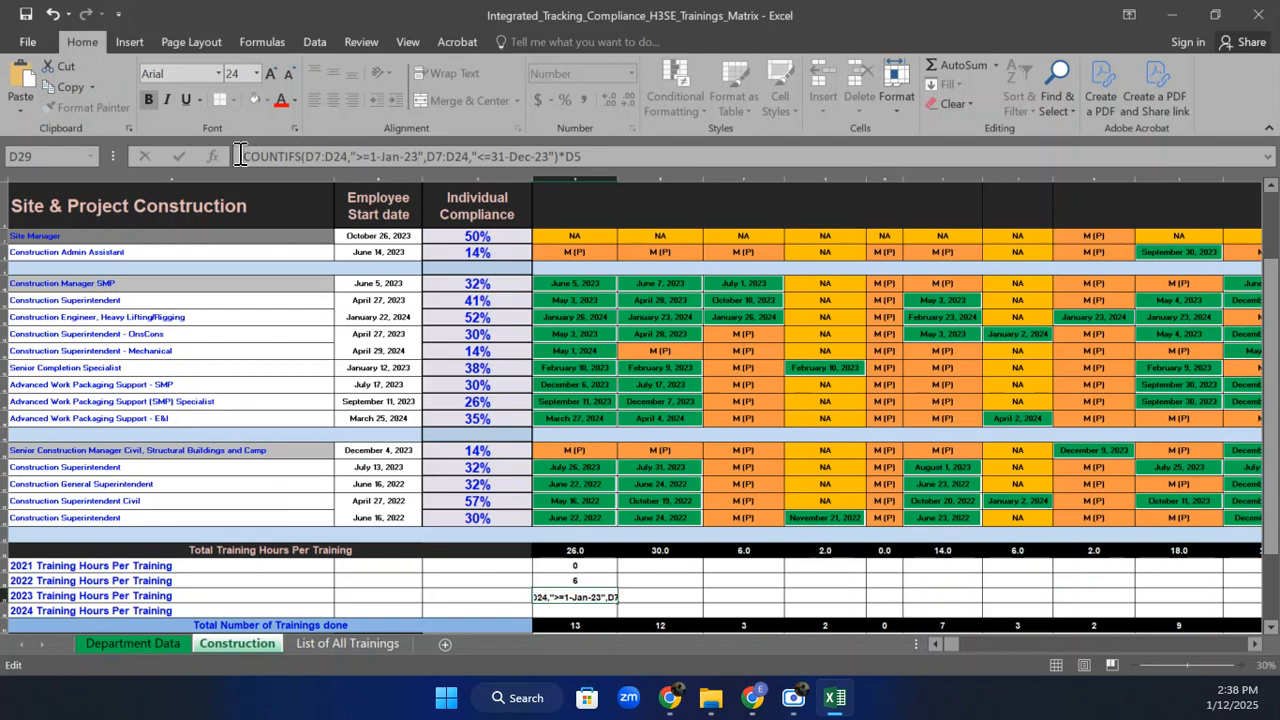
key(Return)
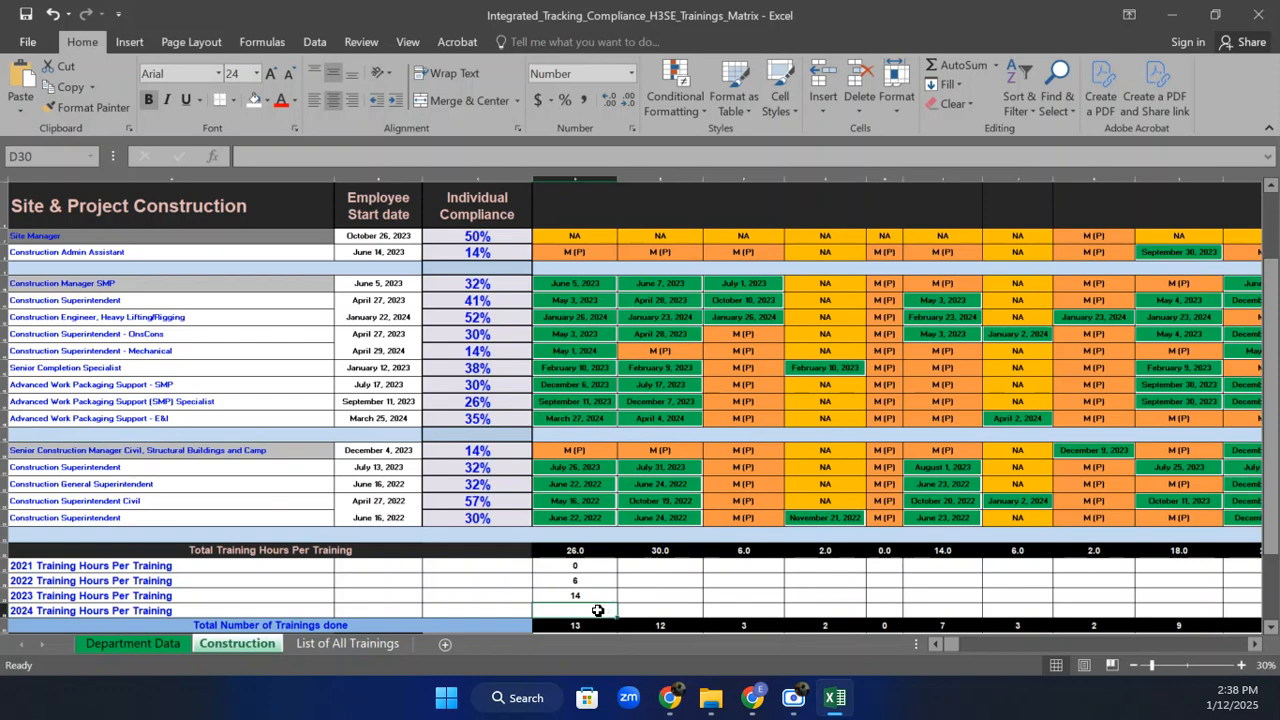
Paste the COUNTIFS formula into D30 with 2024 dates, returning 6.
text(=)
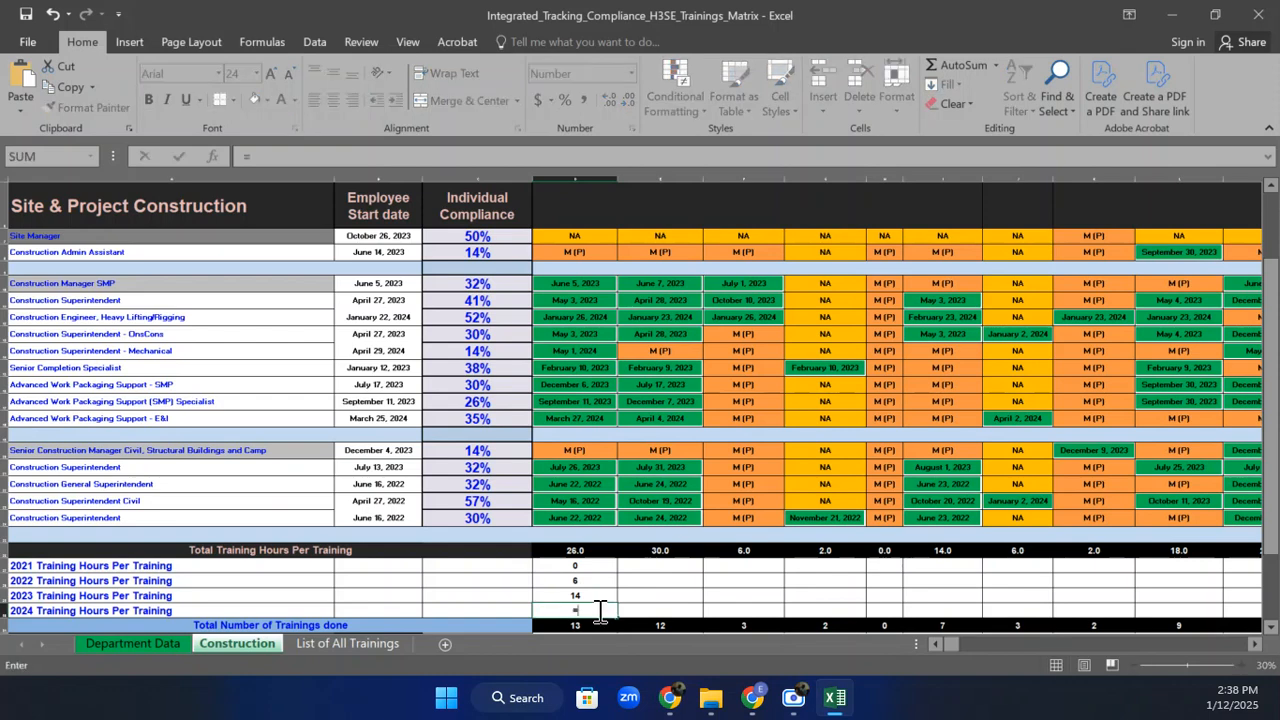
click(414, 157)
text(COUNTIFS(D7:D24,">=1-Jan-21",D7:D24,"<=31-Dec-21")*D5)
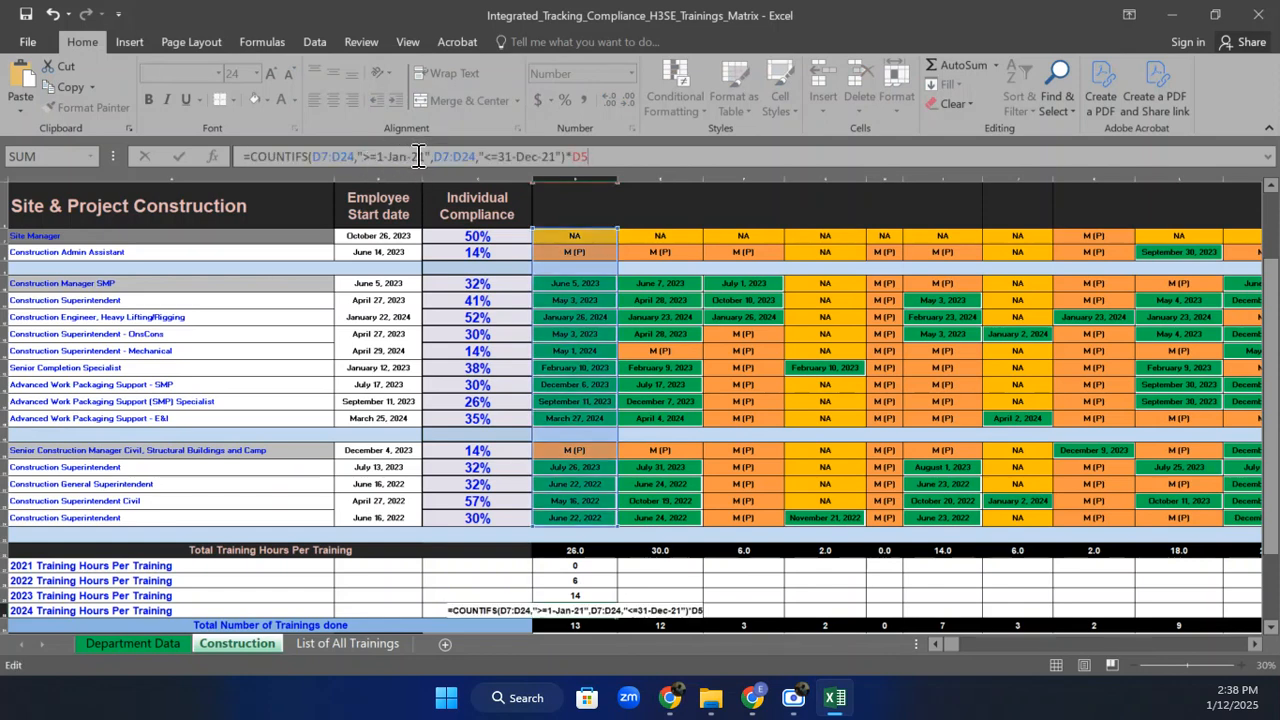
click(418, 157)
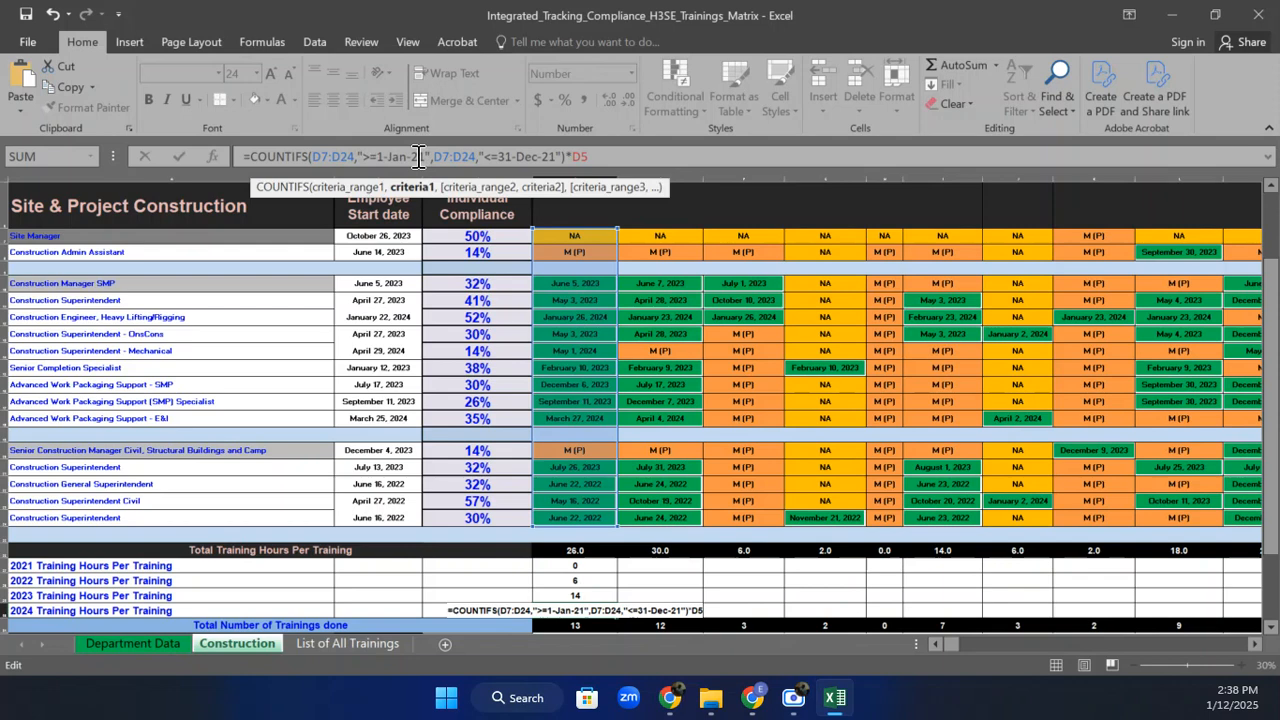
key(BackSpace)
text(4)
click(550, 157)
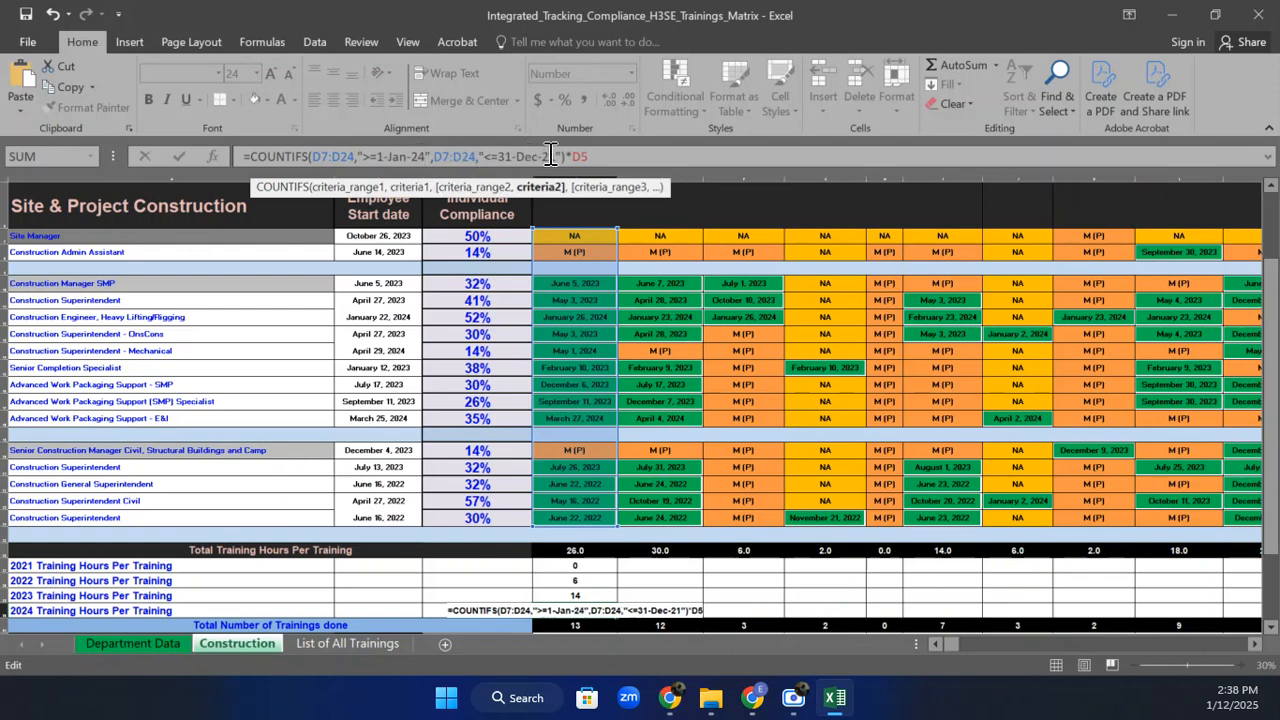
key(BackSpace)
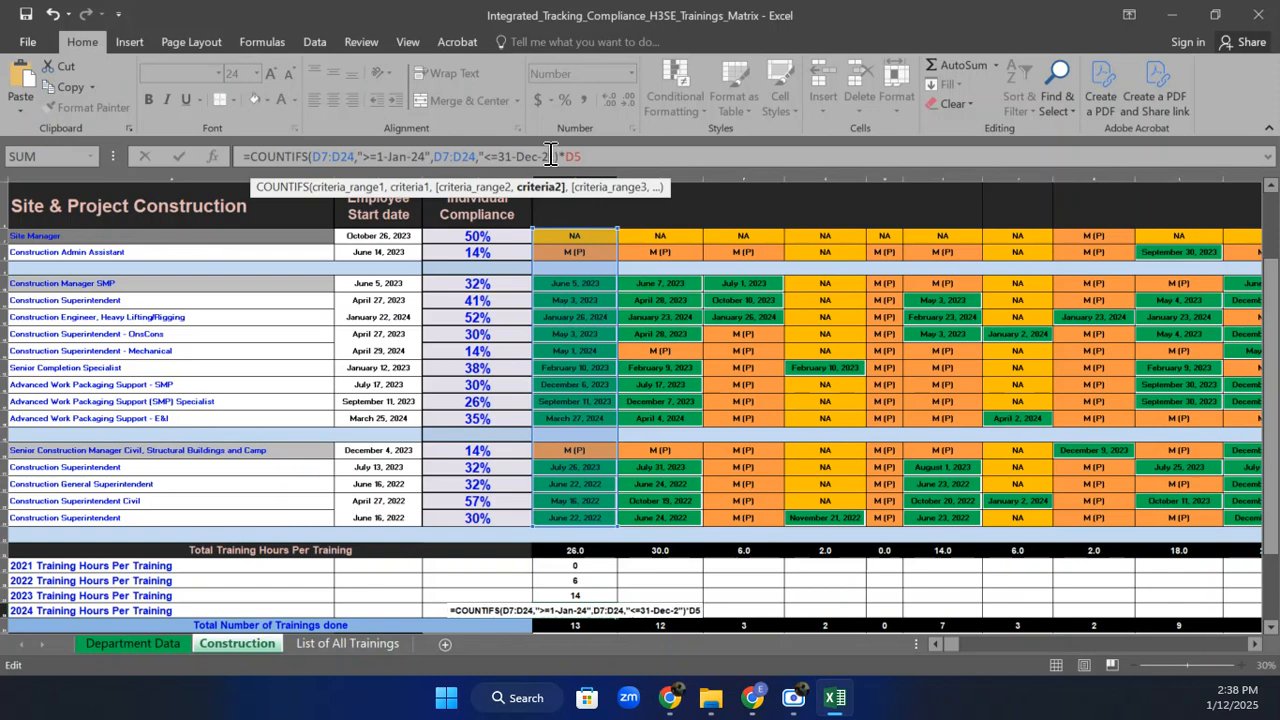
text(4)
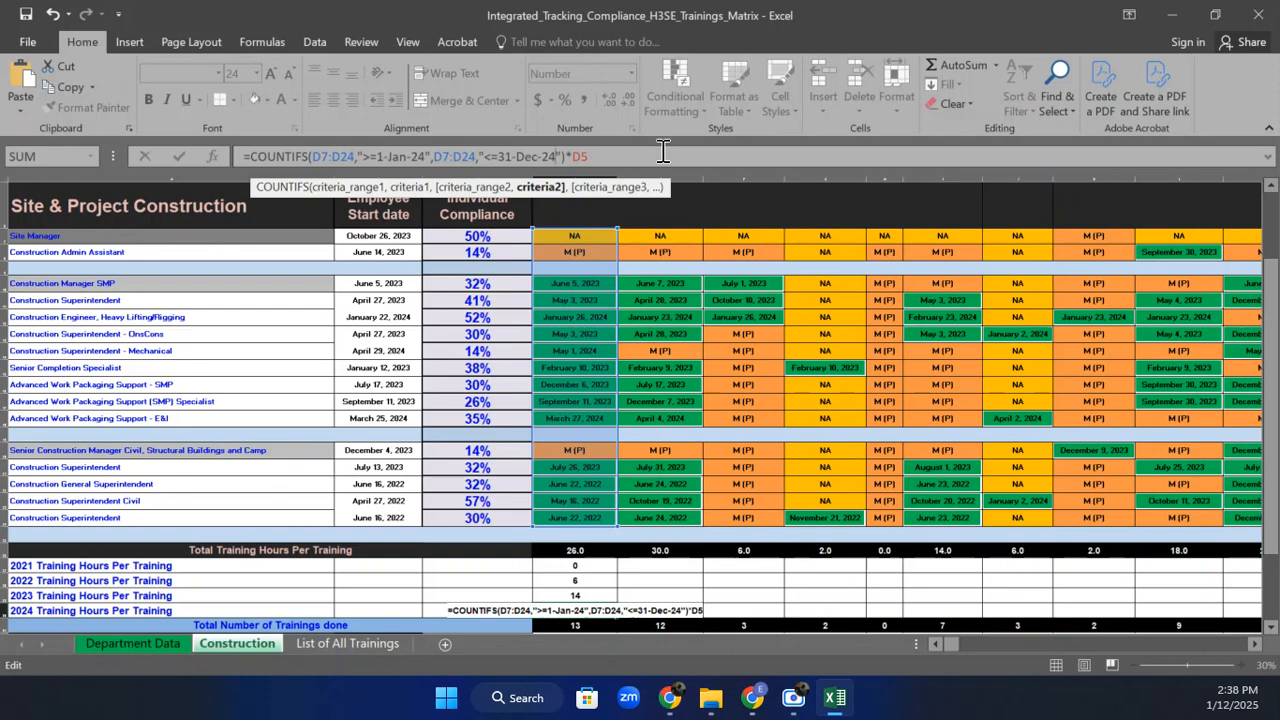
key(Return)
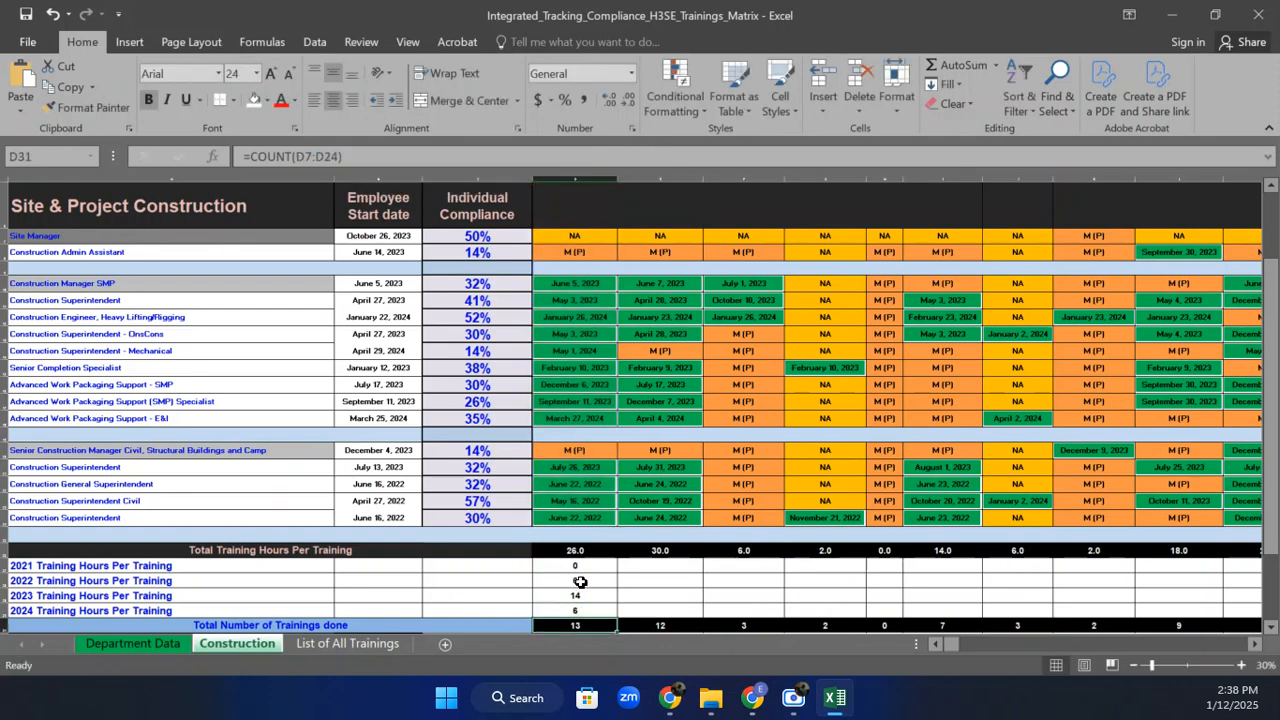
Review the yearly hours cells D27:D30 against the total training hours in D26.
drag(592, 565, 590, 605)
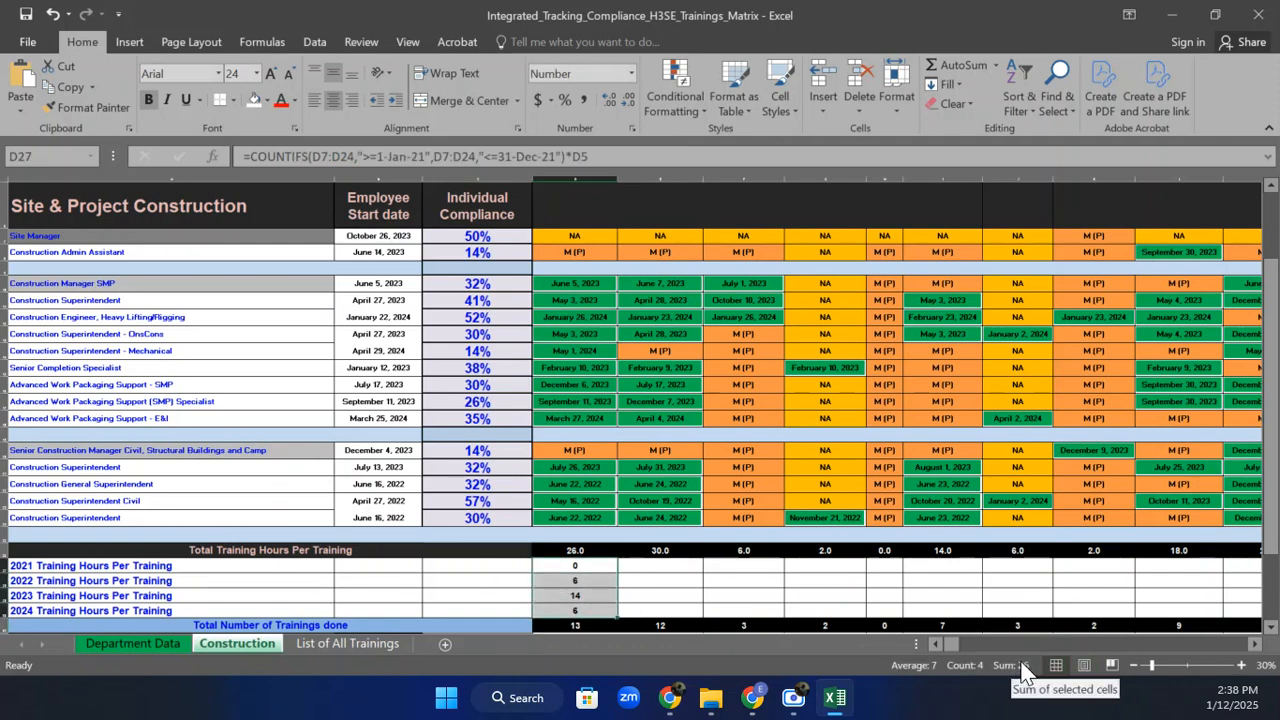
click(566, 550)
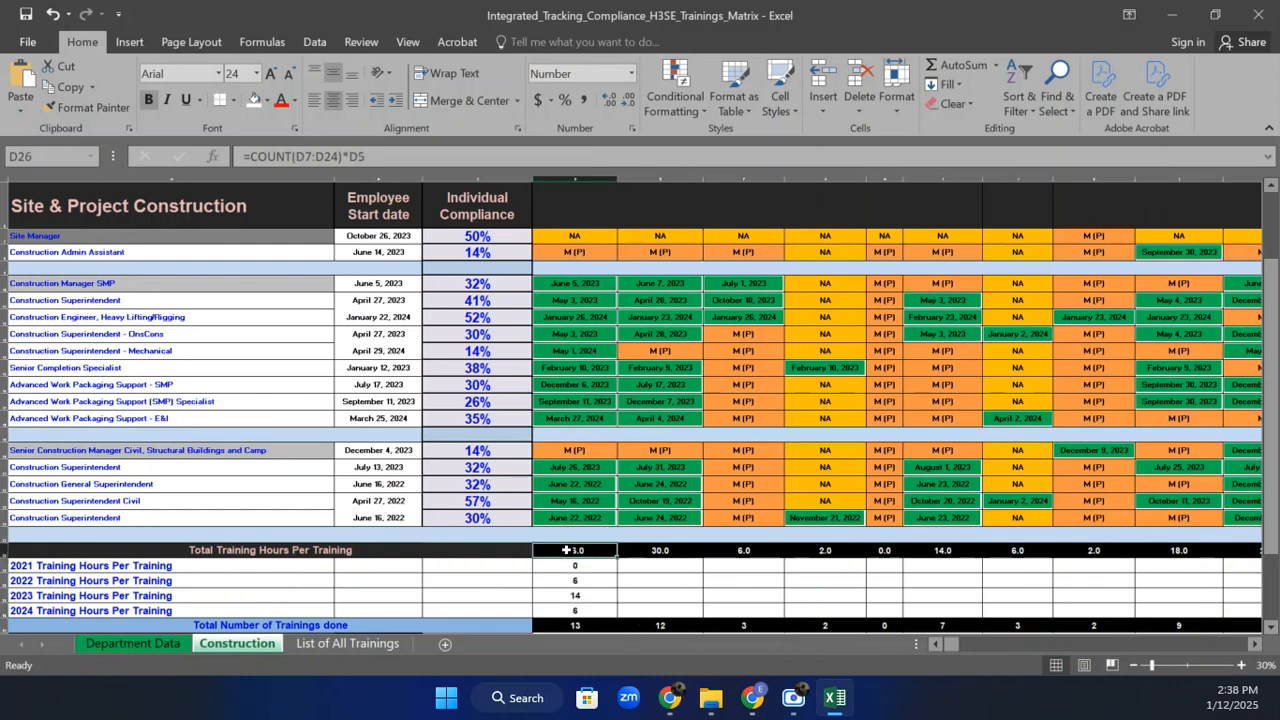
click(585, 607)
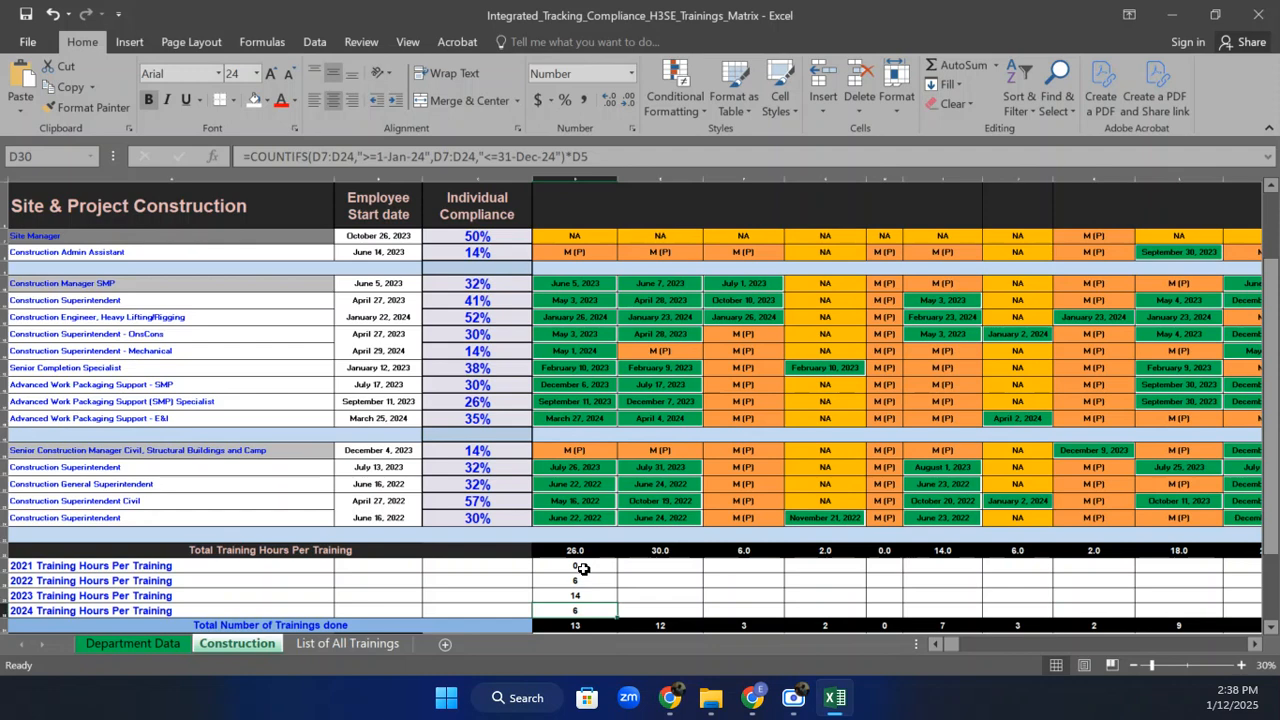
click(583, 567)
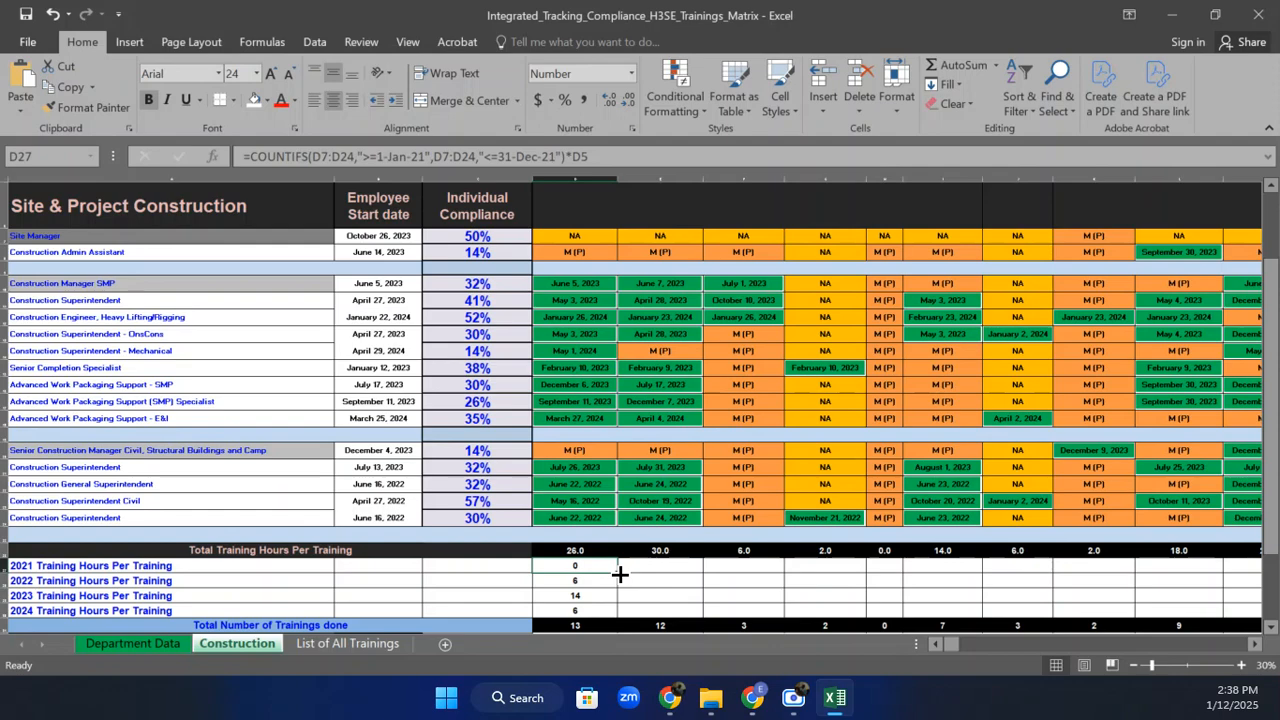
Fill the 2021 and 2022 training-hours formulas across all training columns.
drag(620, 574, 1209, 582)
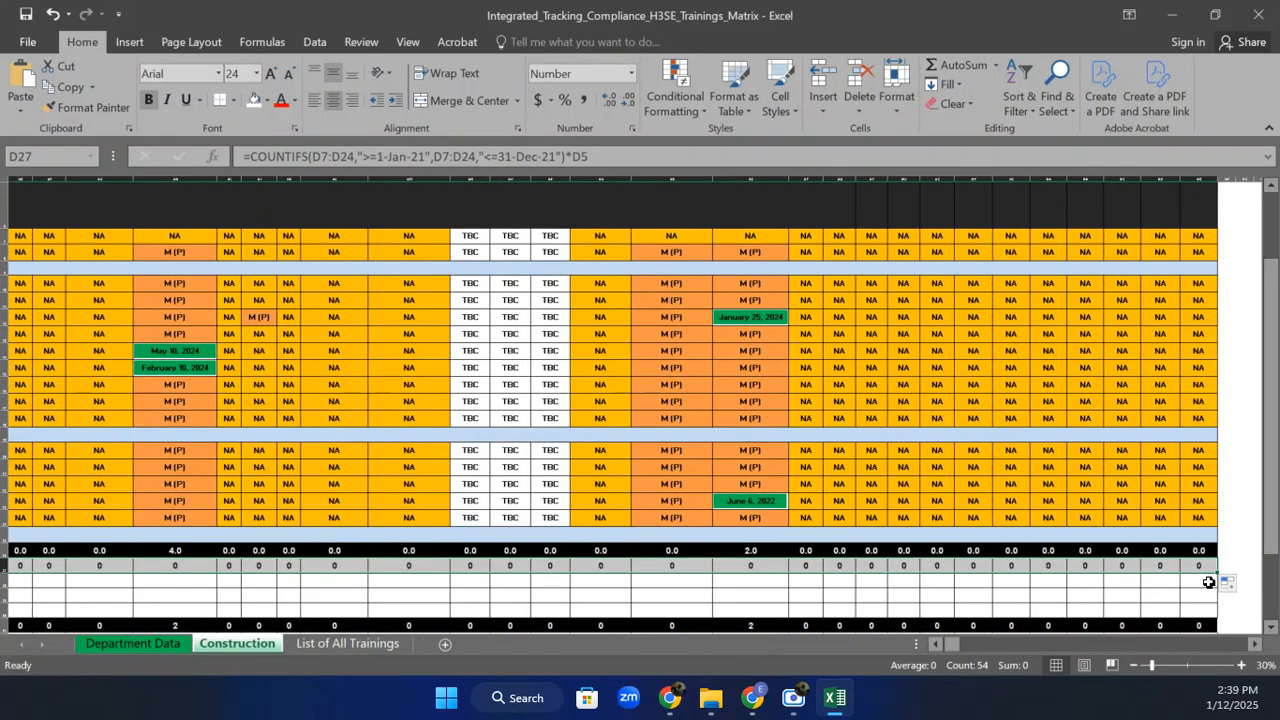
drag(949, 643, 927, 645)
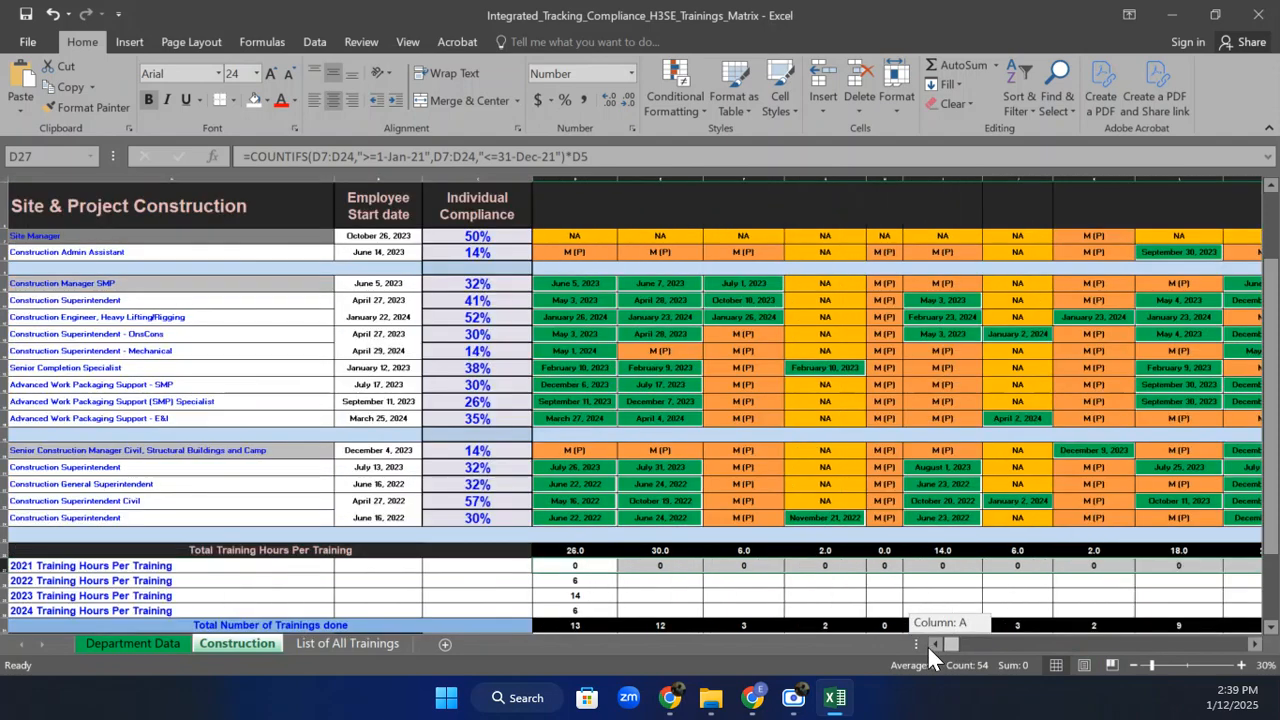
click(594, 580)
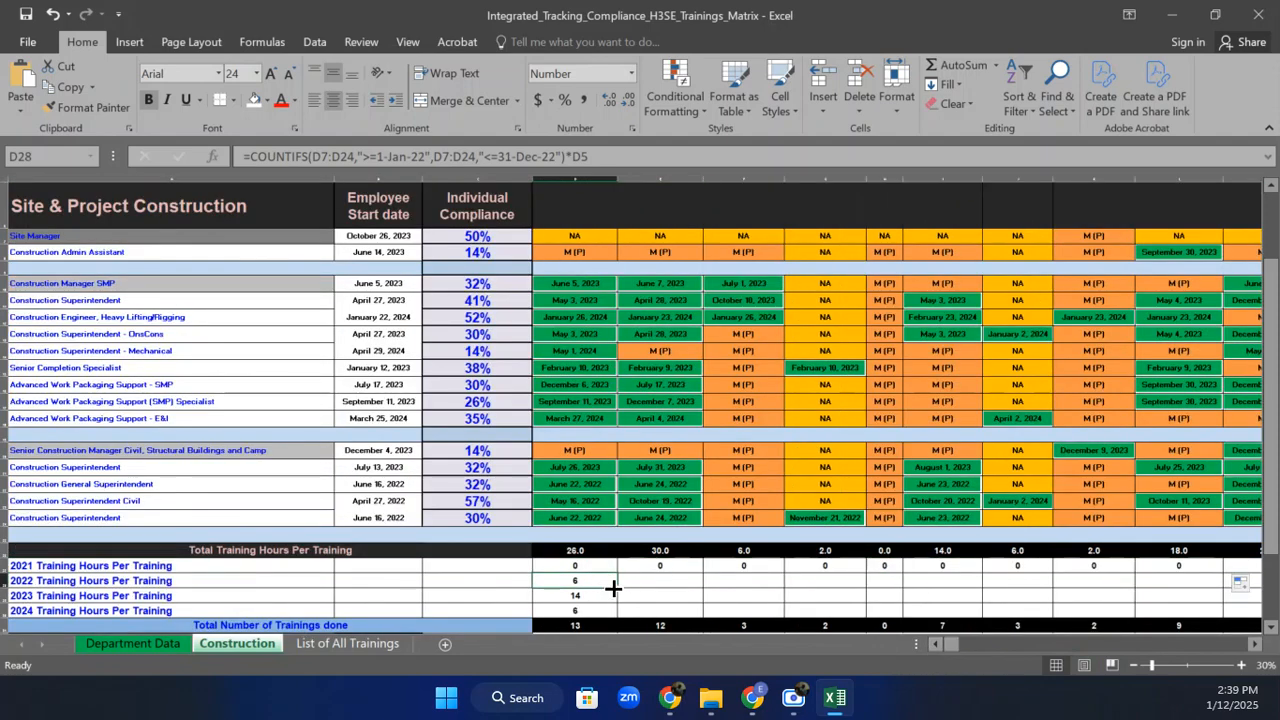
drag(620, 586, 1236, 580)
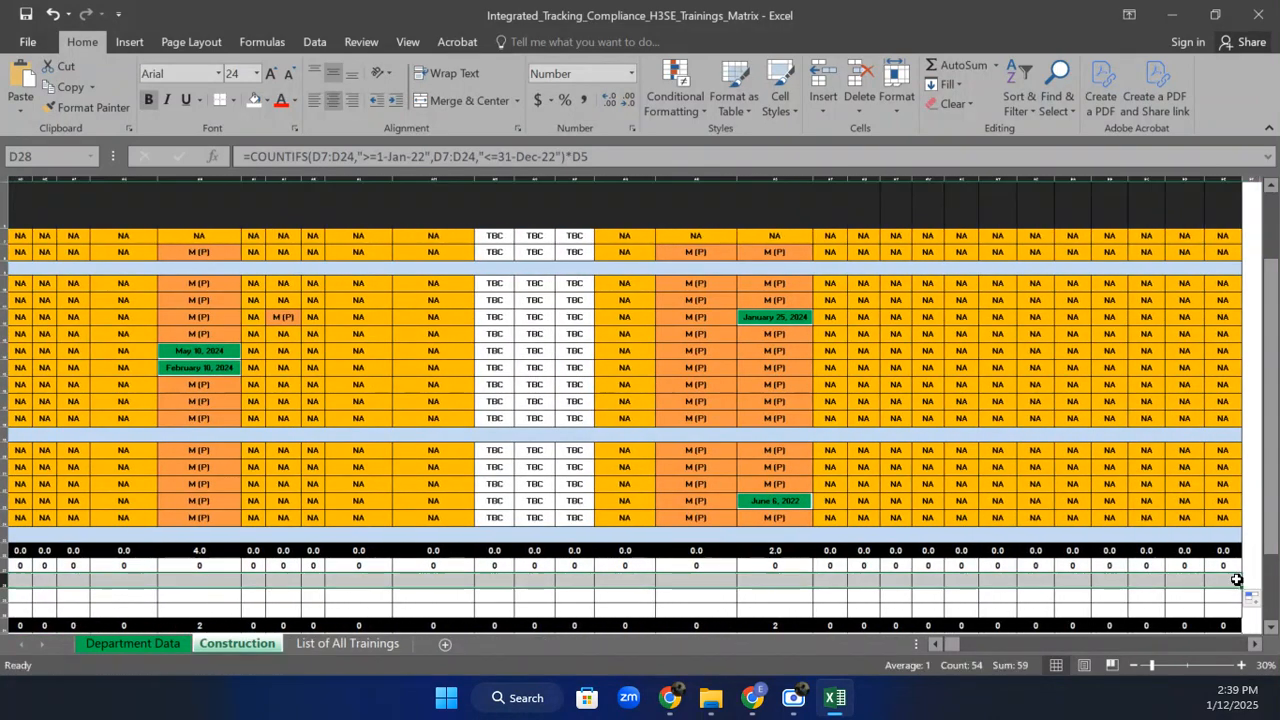
drag(957, 648, 948, 648)
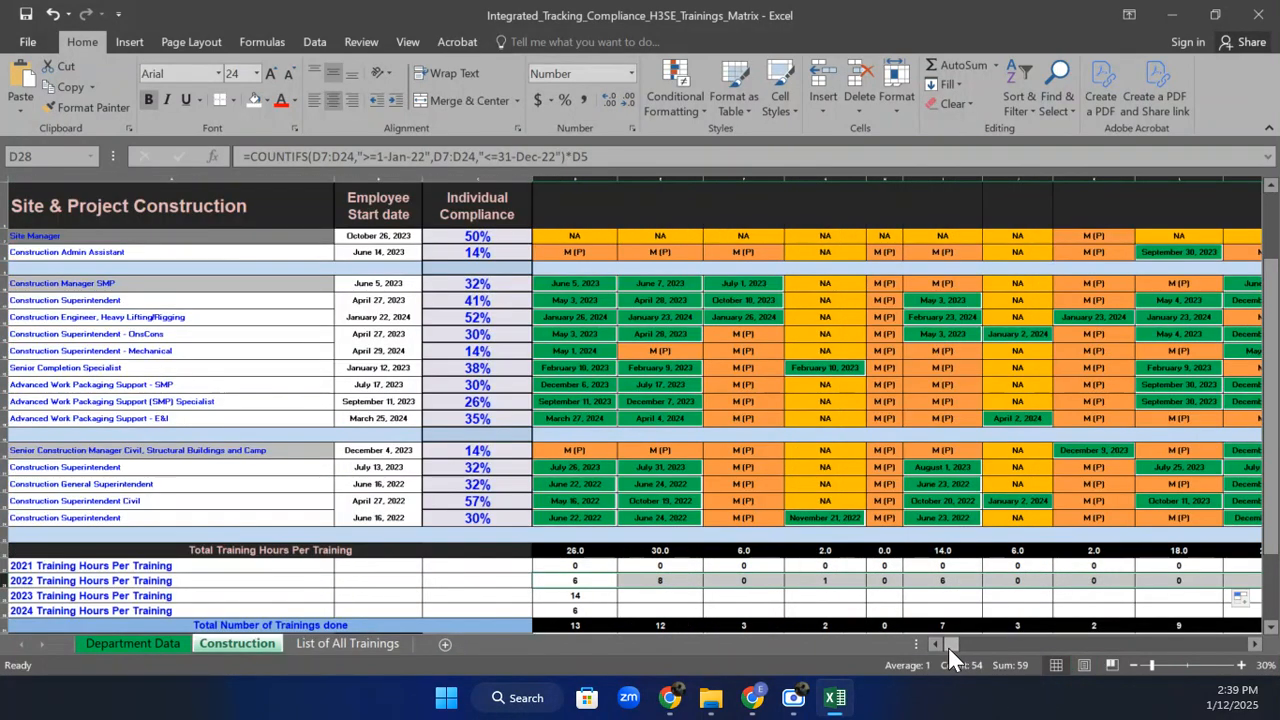
Fill the 2023 and 2024 training-hours formulas across all training columns.
click(585, 594)
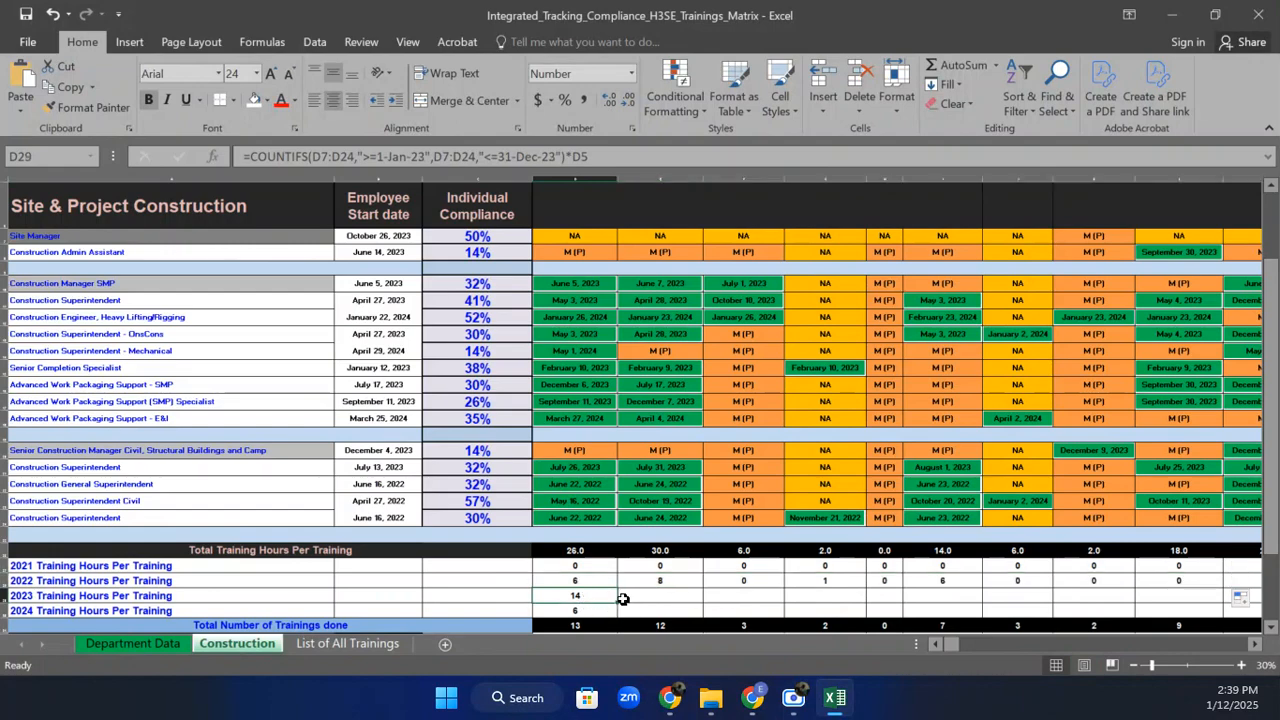
drag(618, 603, 1220, 609)
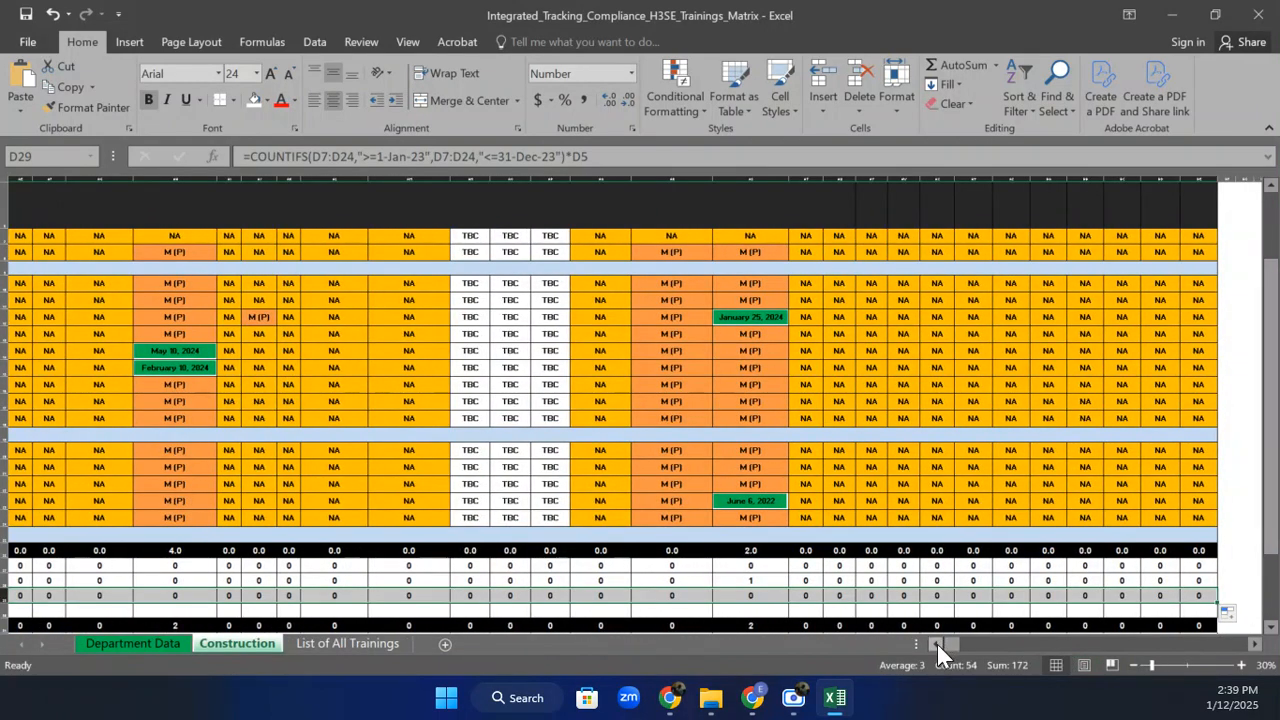
drag(950, 650, 933, 654)
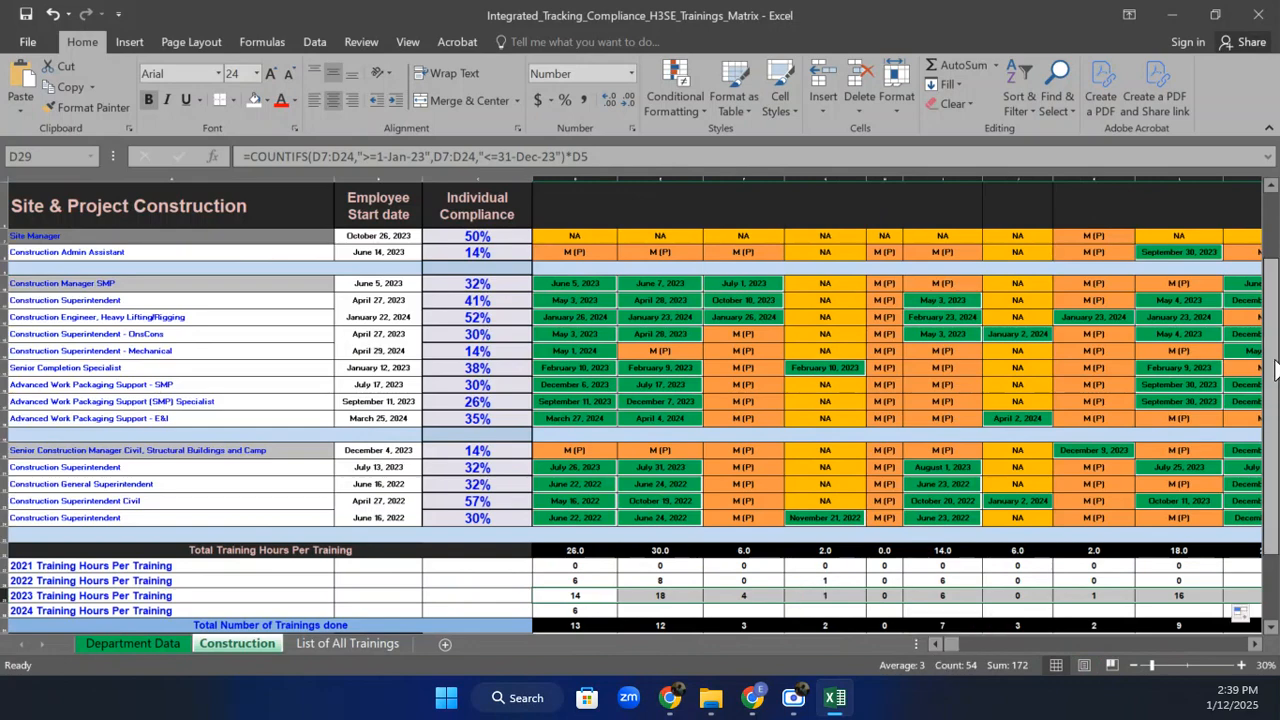
drag(1275, 370, 1275, 385)
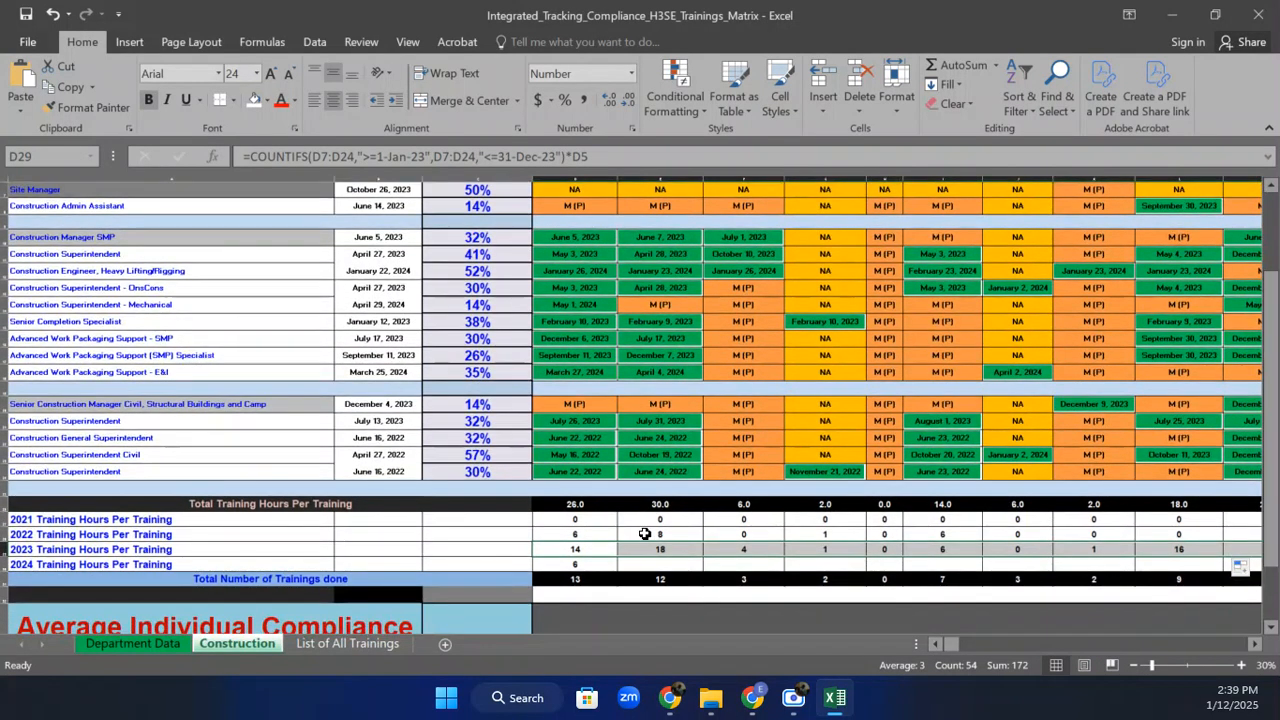
click(588, 563)
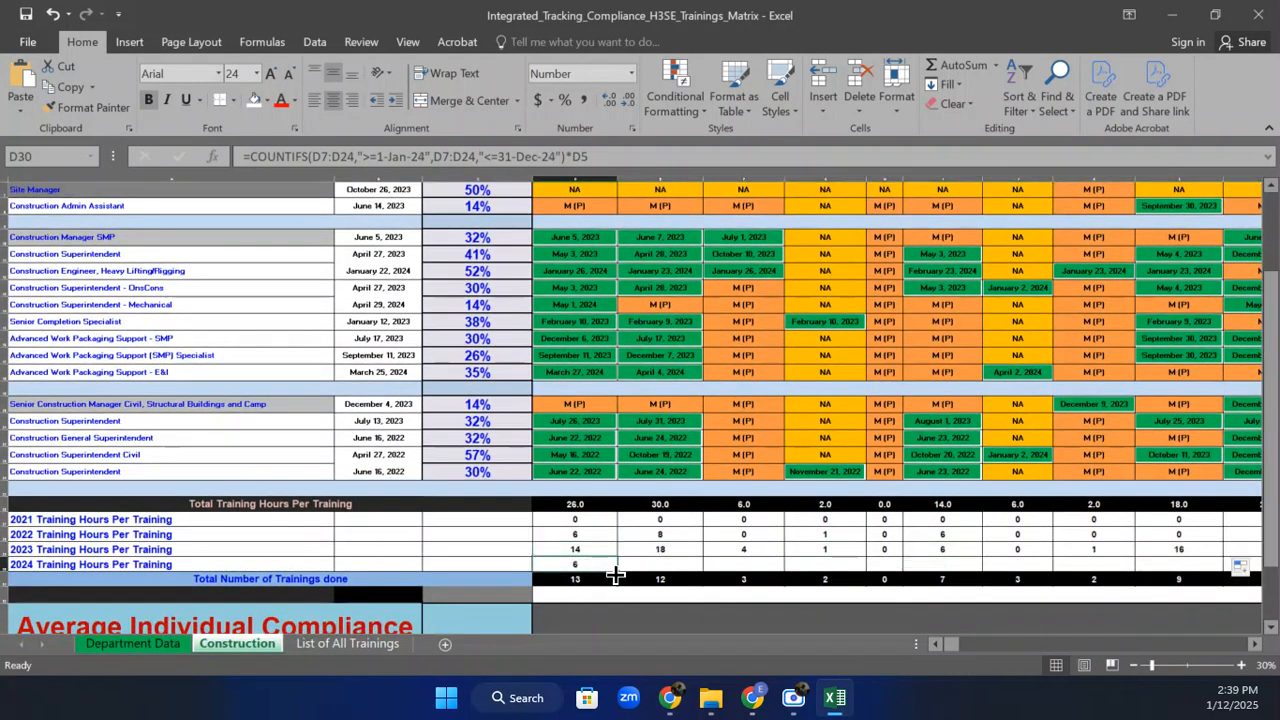
drag(616, 575, 1233, 588)
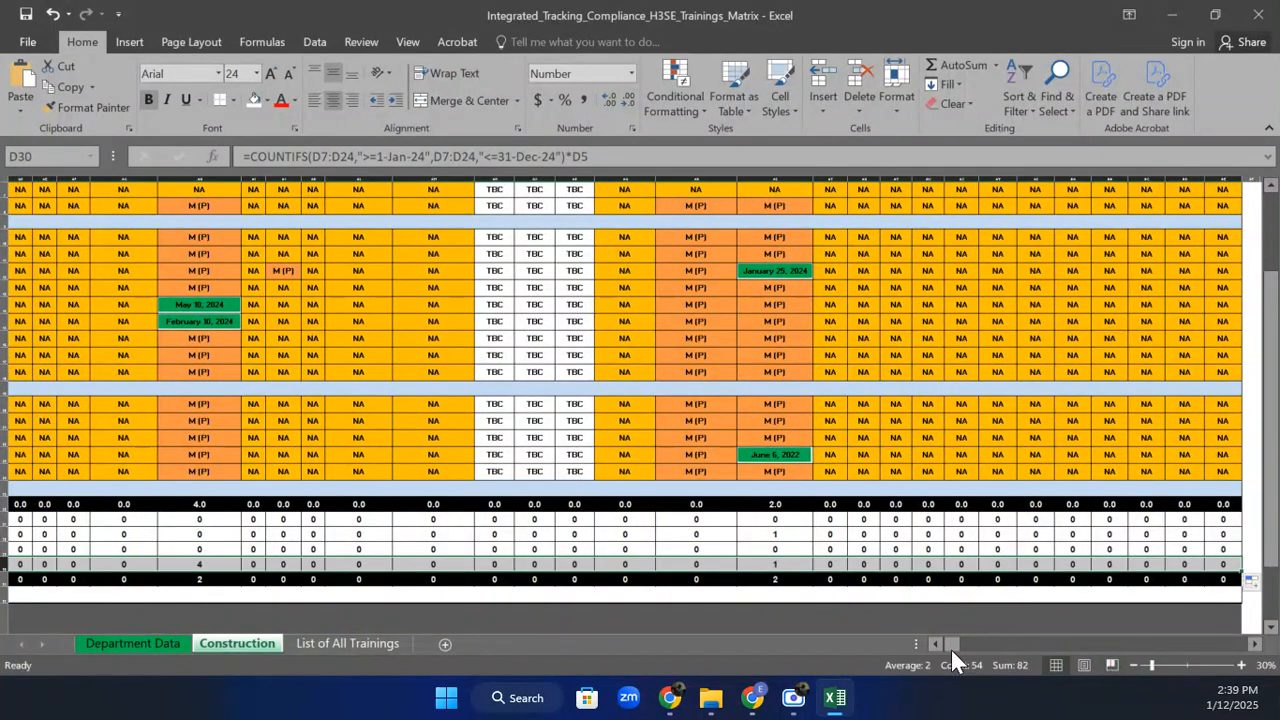
drag(951, 650, 936, 648)
click(654, 605)
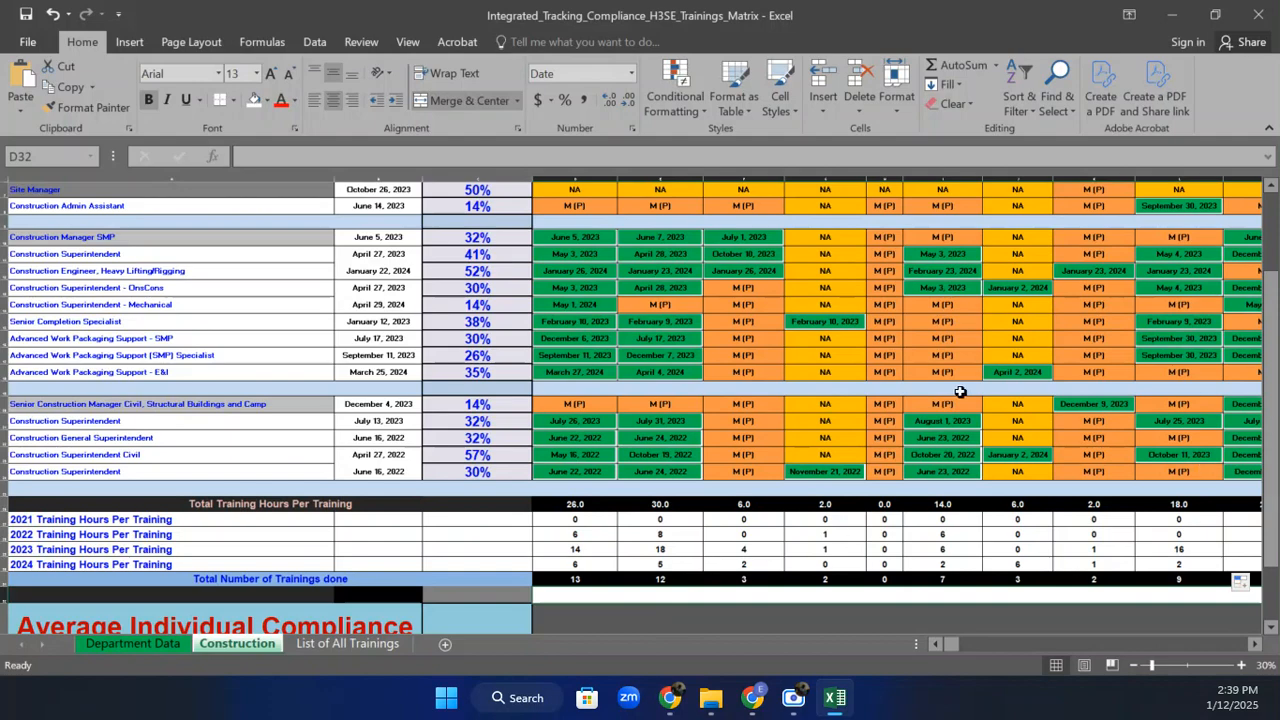
Select the whole Course Validity row (row 3) at the top of the matrix.
drag(1272, 480, 1272, 520)
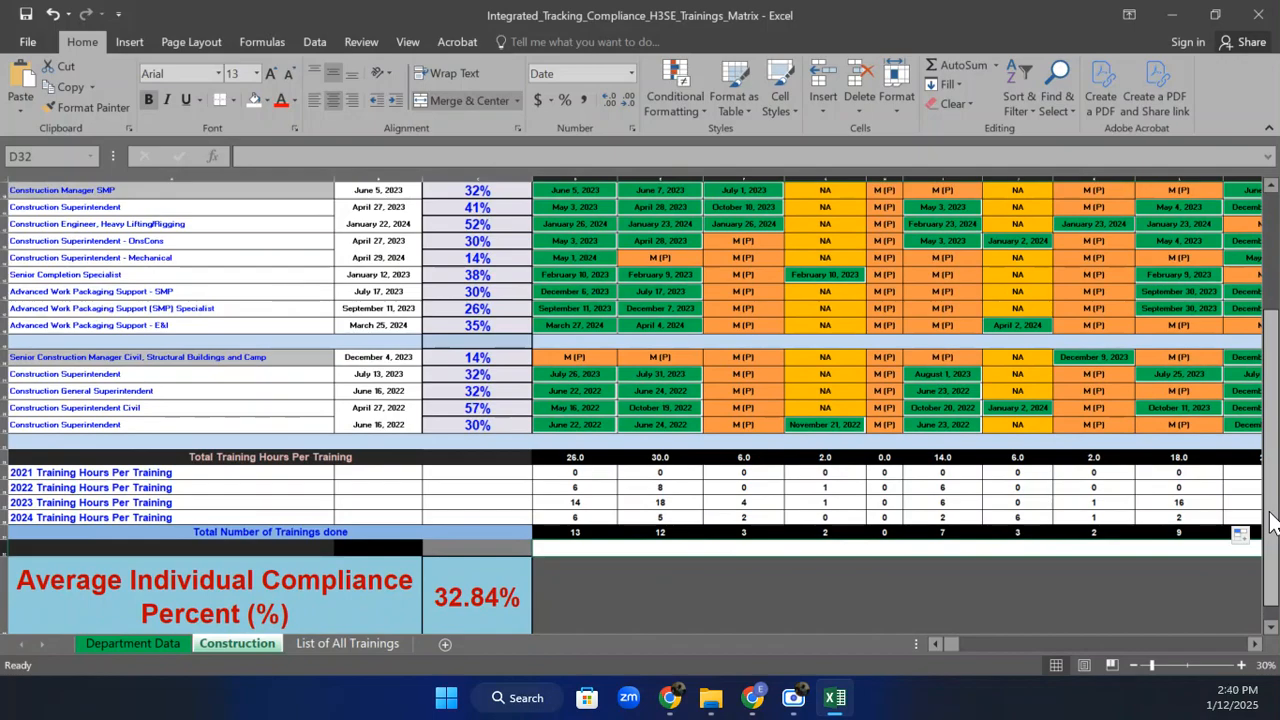
drag(1270, 520, 1220, 420)
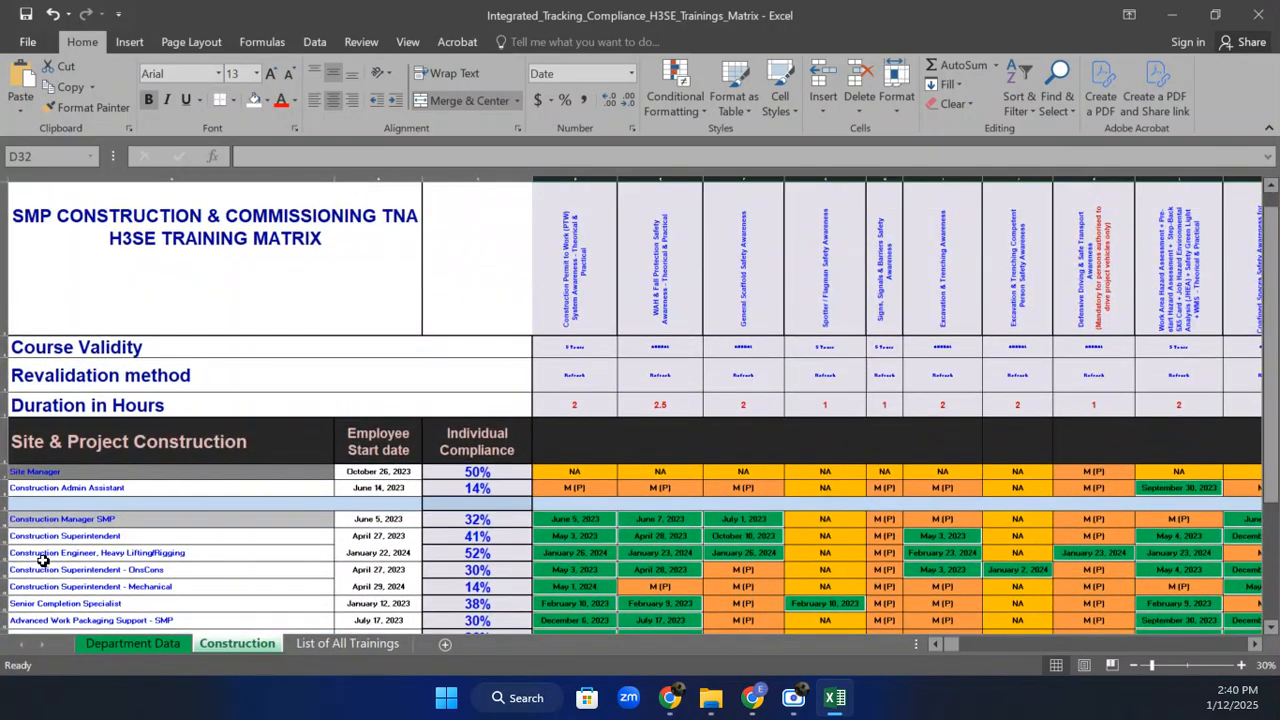
click(3, 347)
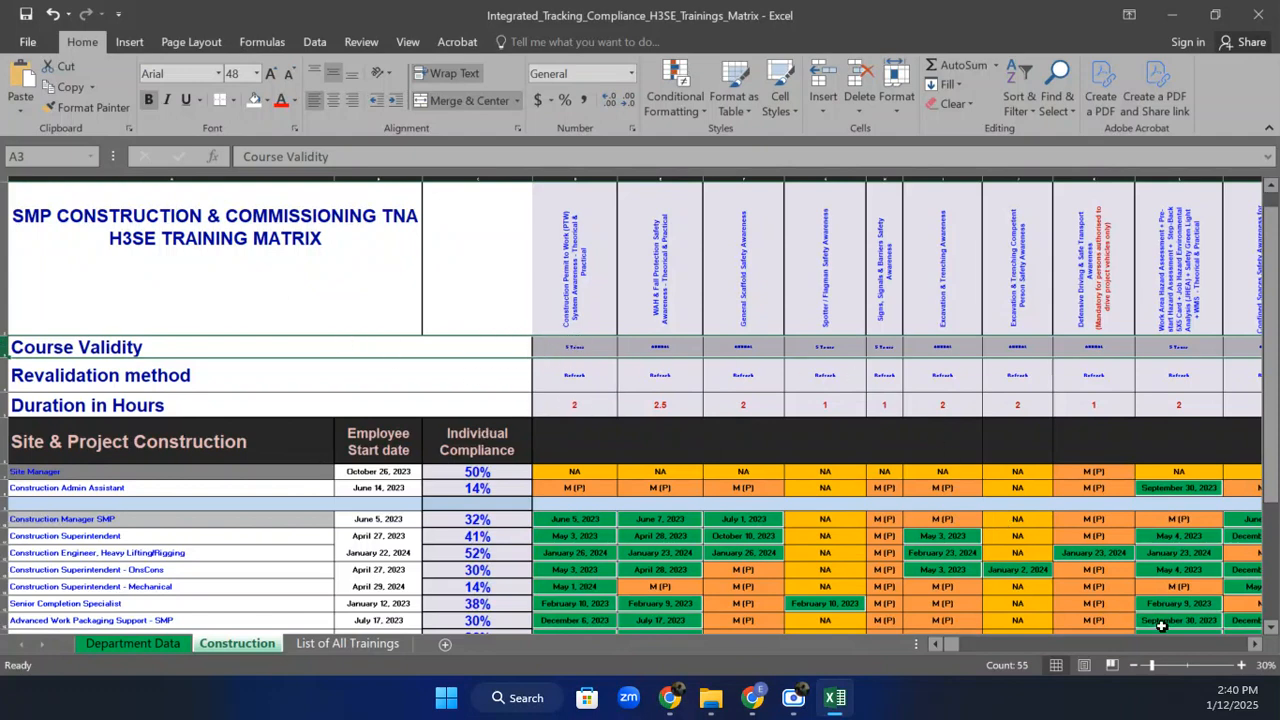
Check the 5 Years (D3) and ANNUAL (F3) validity cells and status cell D8 at 40% and 30% zoom.
click(1241, 665)
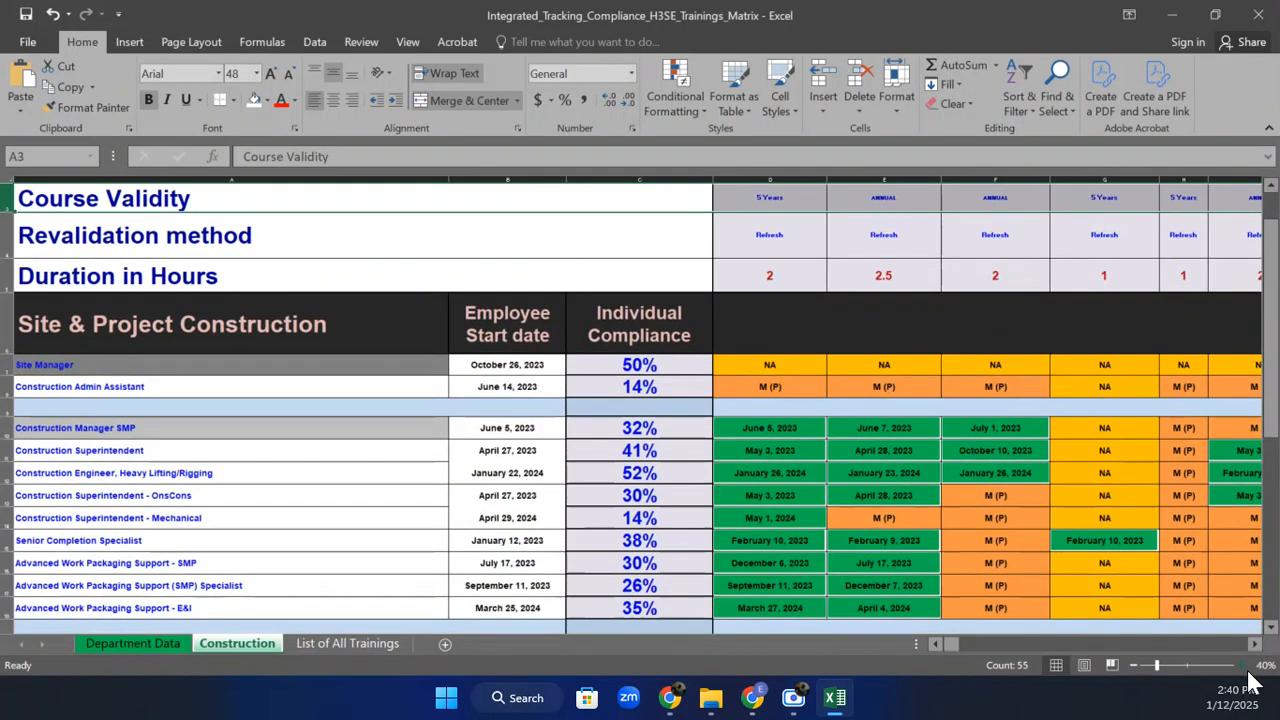
click(766, 197)
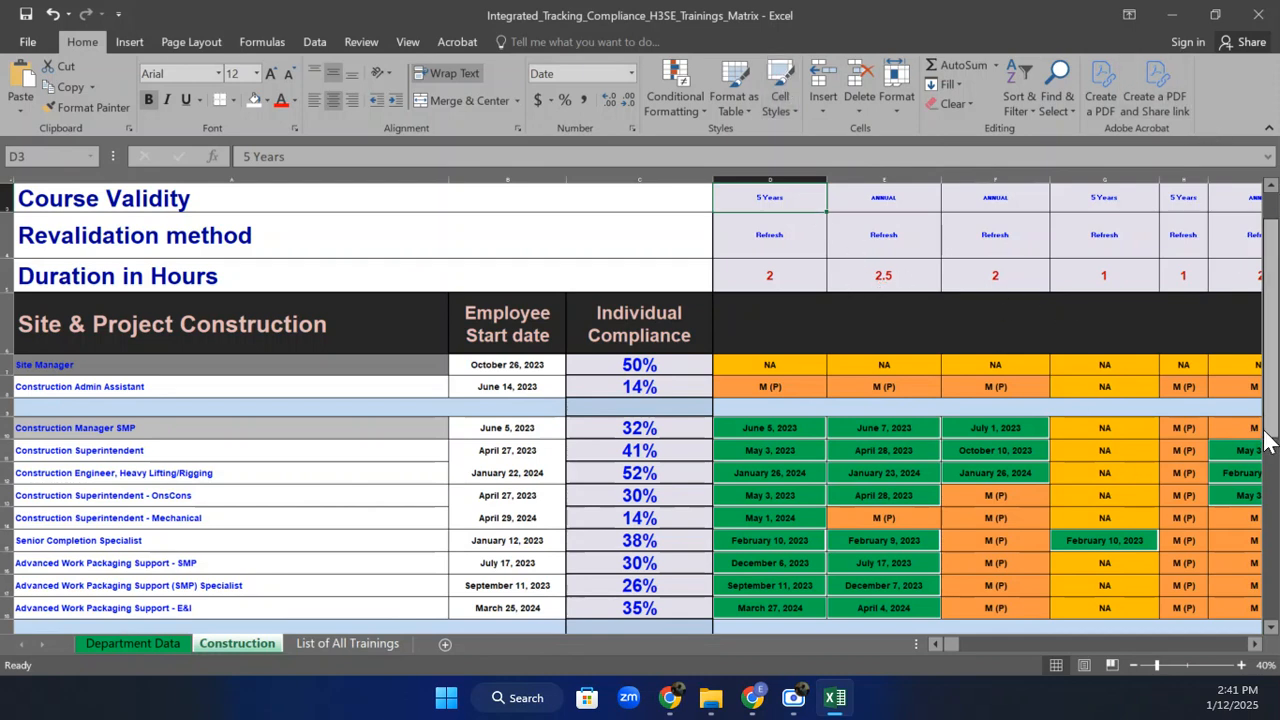
drag(1272, 409, 1276, 401)
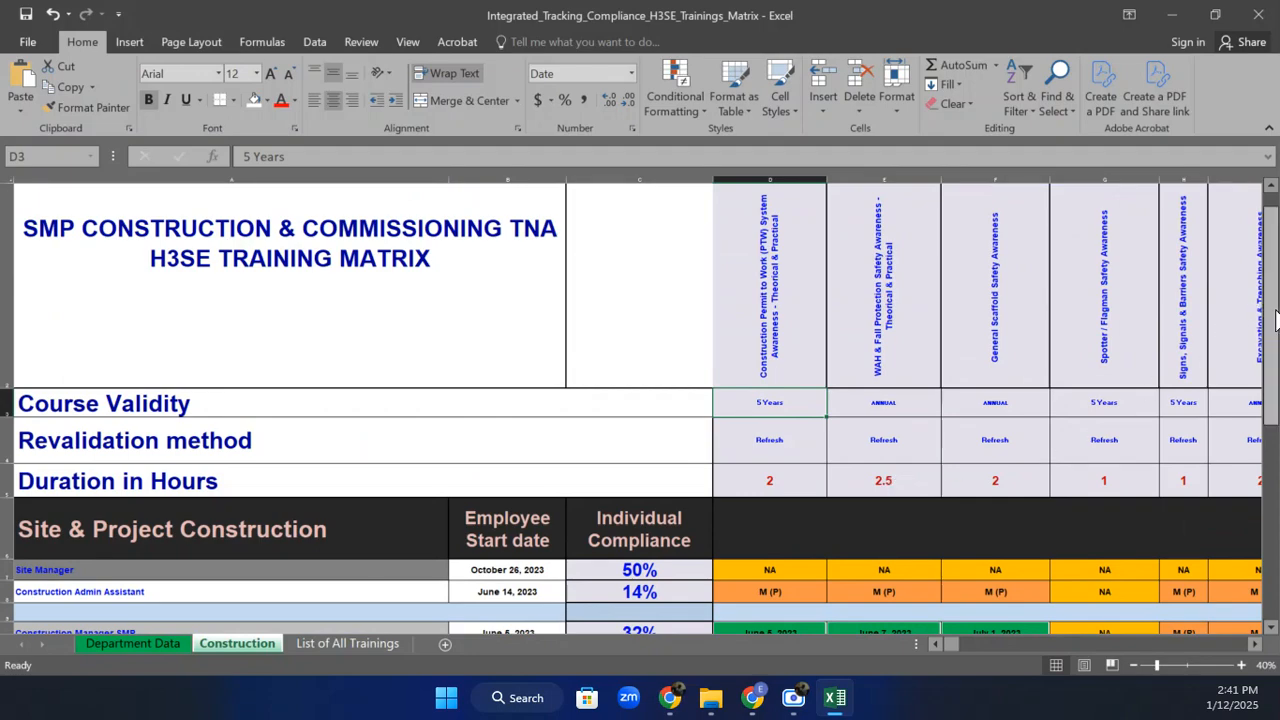
drag(1275, 318, 1180, 351)
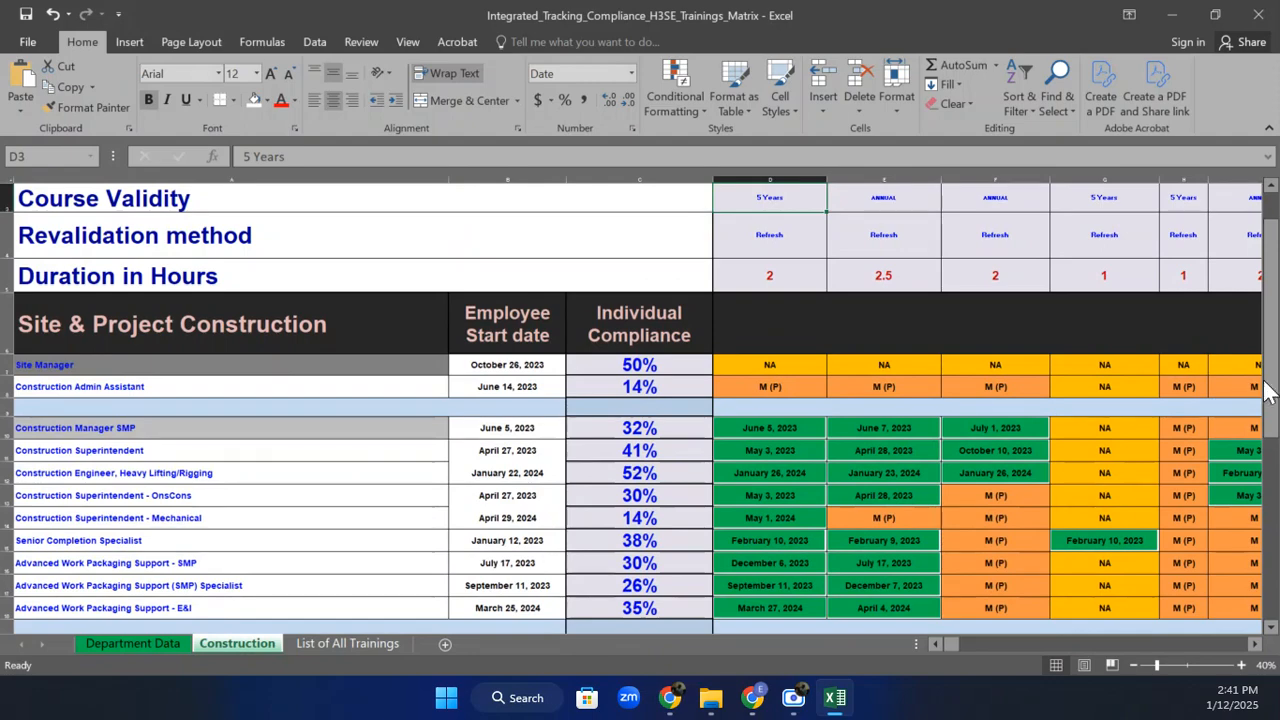
click(1132, 663)
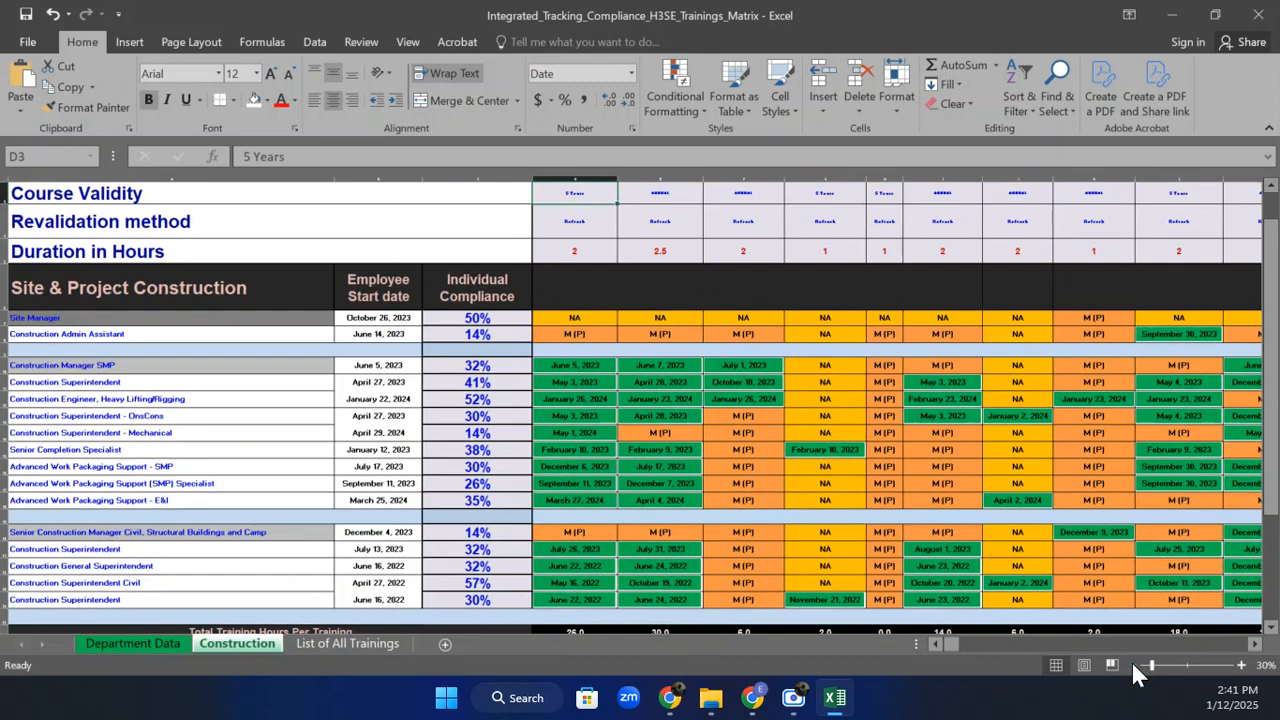
click(658, 186)
click(742, 203)
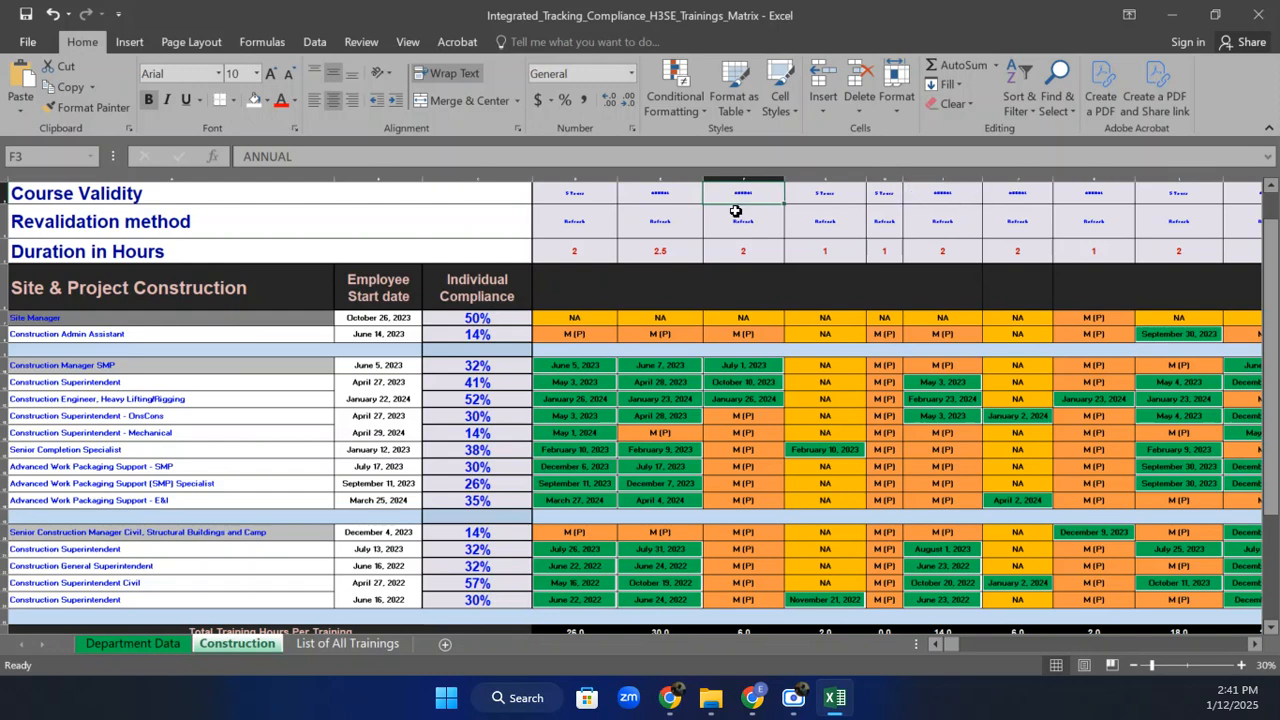
click(563, 332)
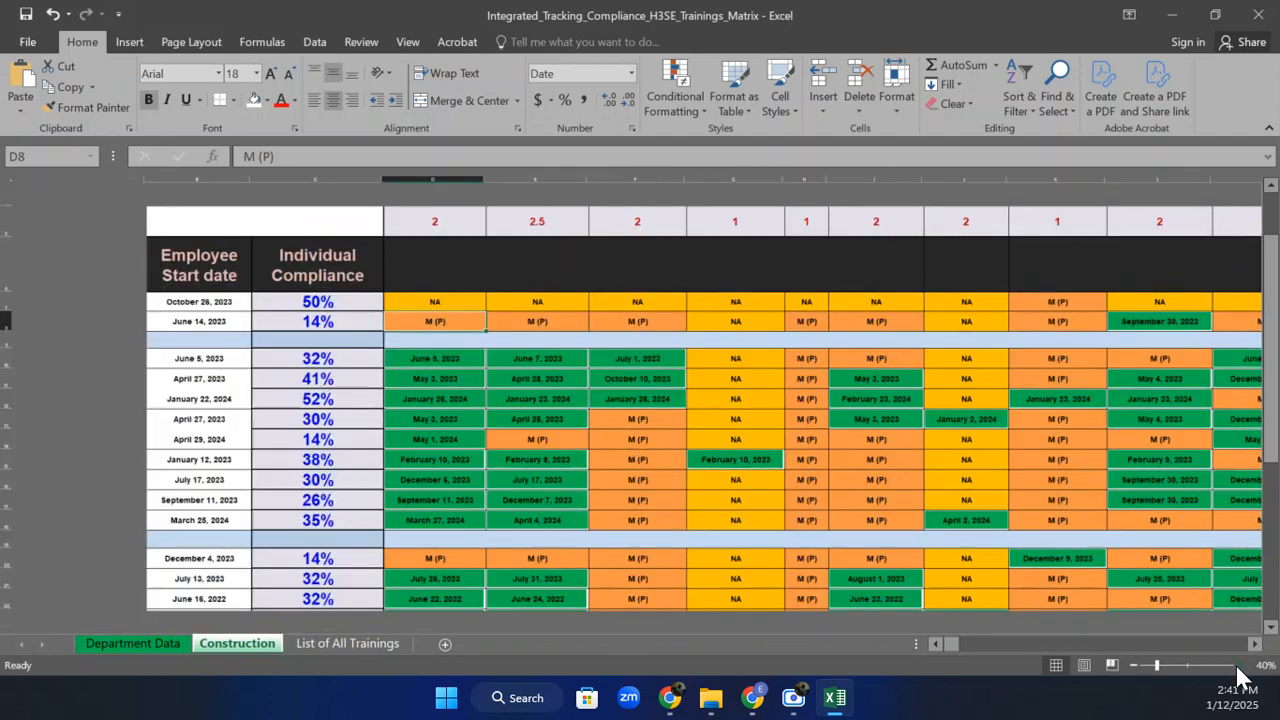
Zoom between 20% and 40% to view the whole matrix and check NA status cell D7.
click(1241, 665)
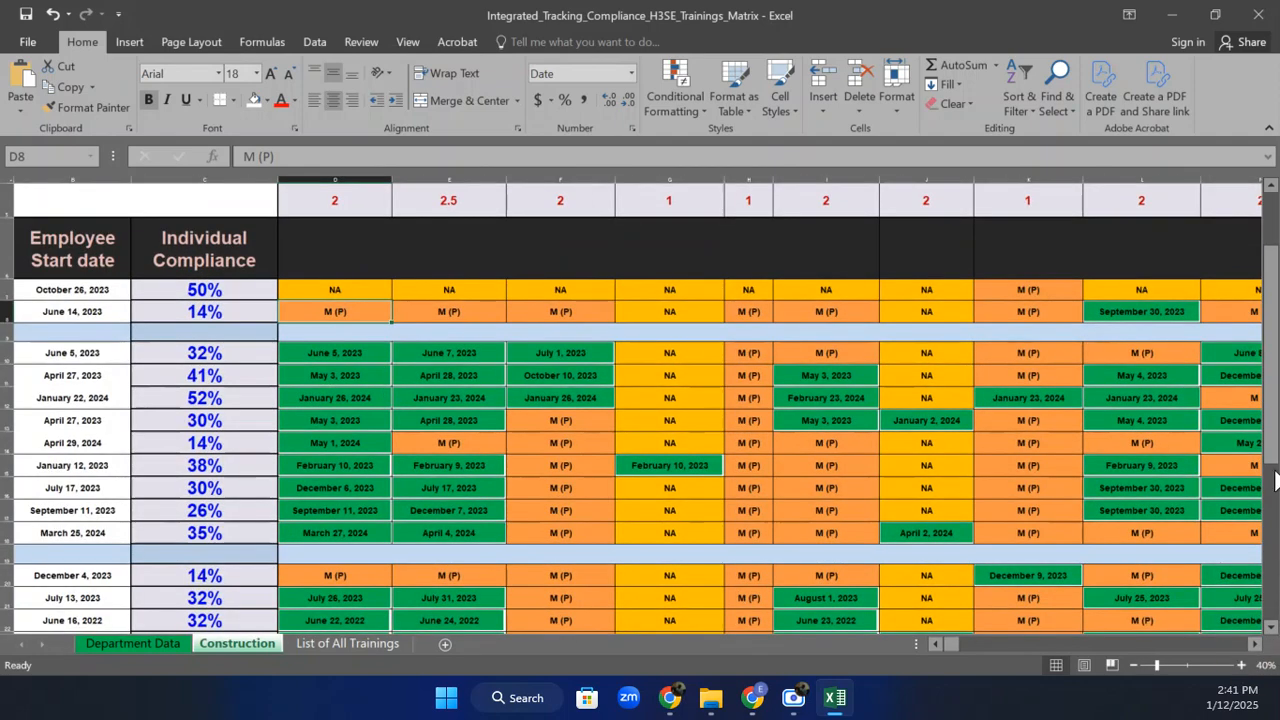
drag(1275, 450, 1275, 418)
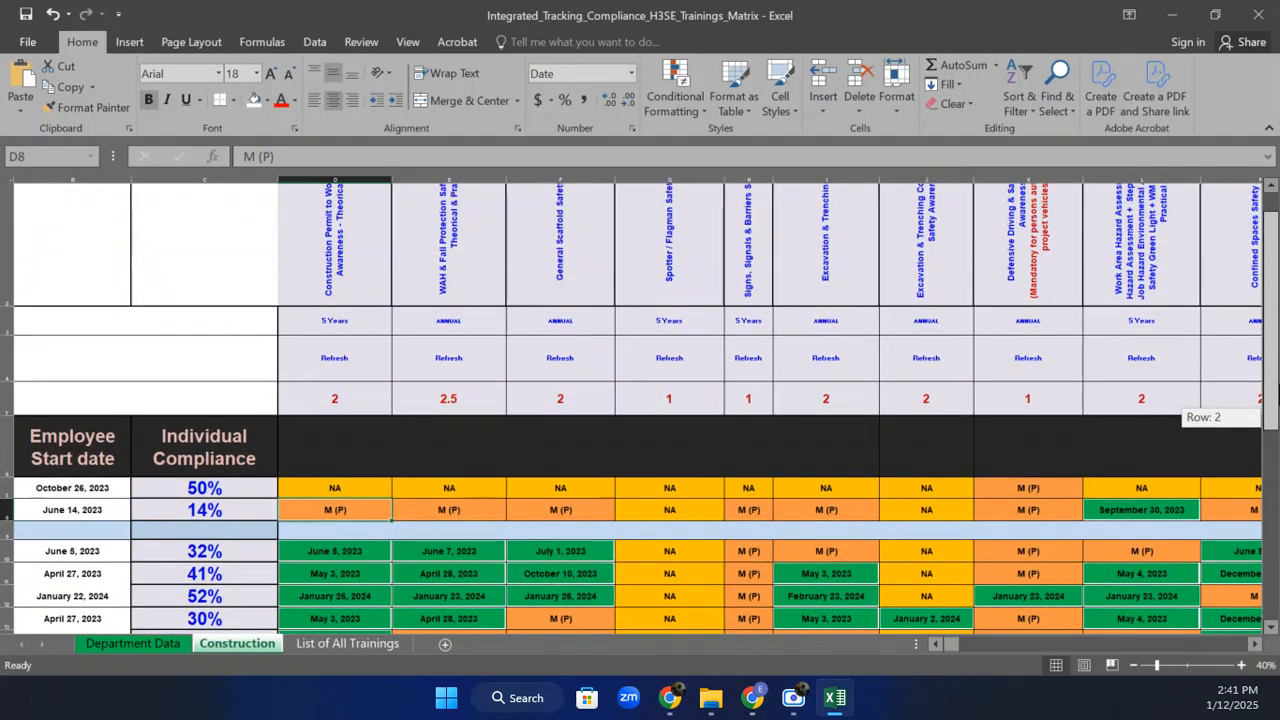
drag(1275, 418, 1275, 400)
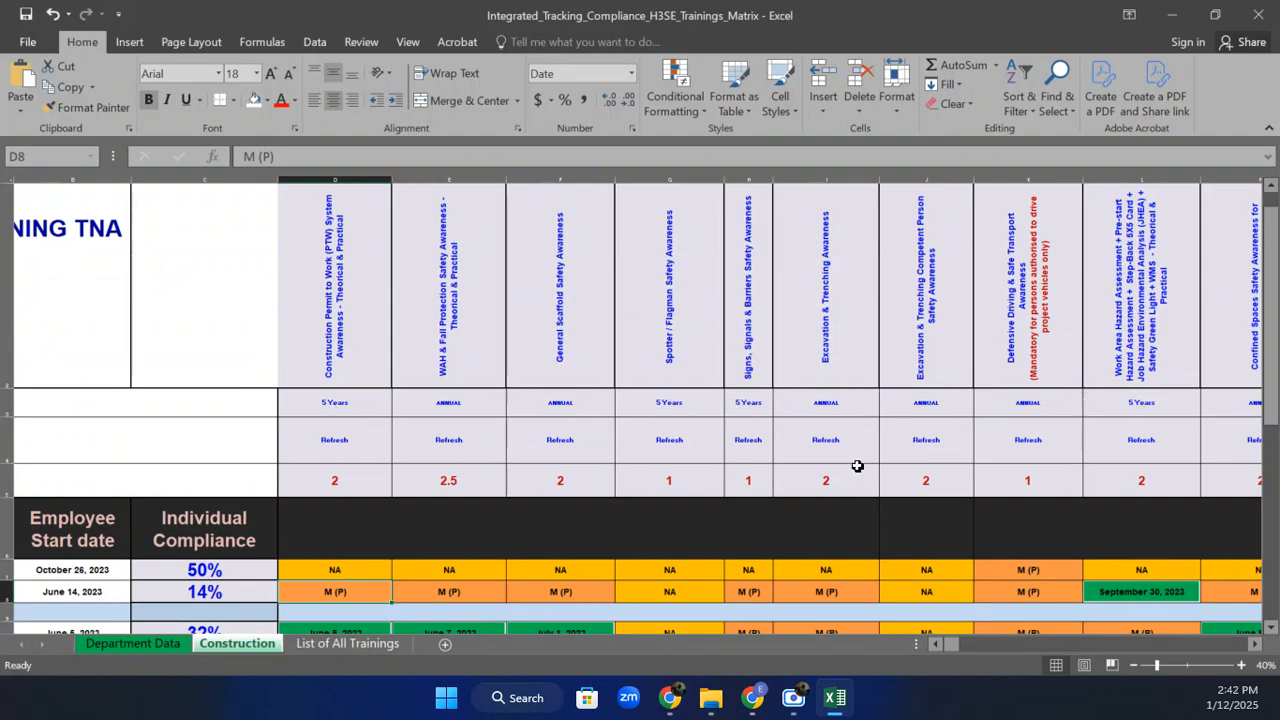
click(1134, 665)
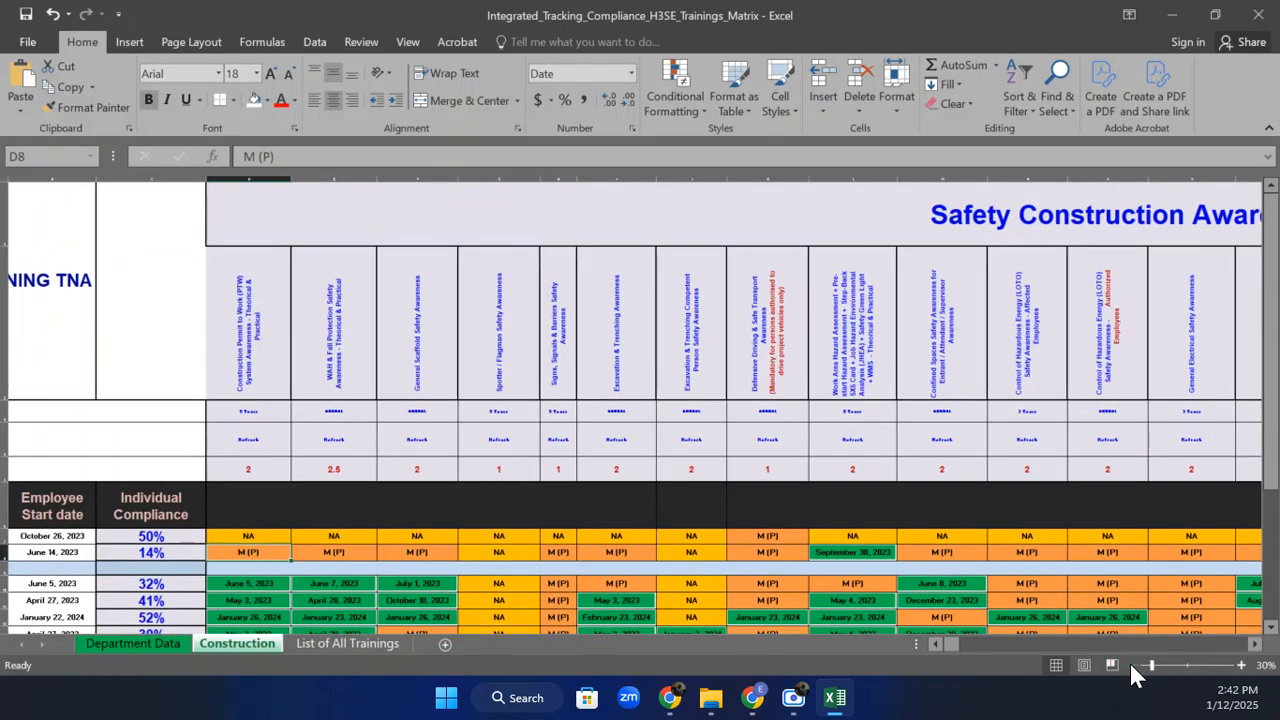
click(1132, 664)
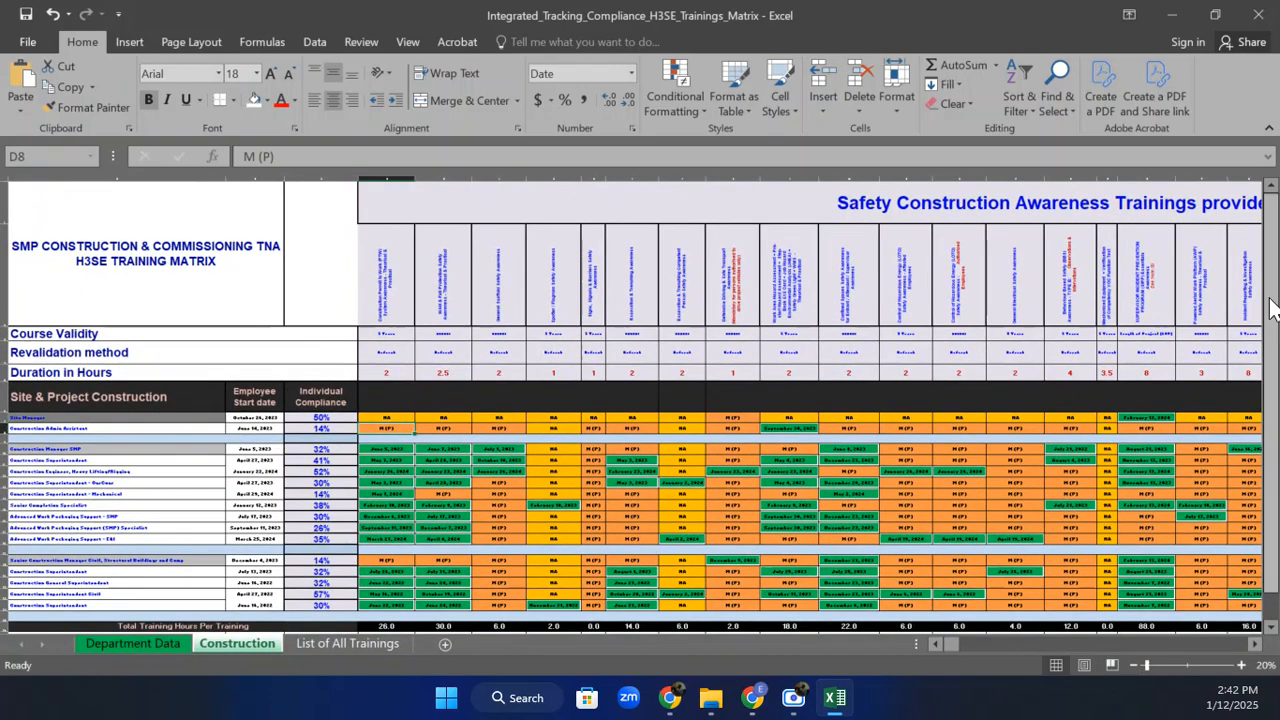
drag(1272, 311, 1277, 366)
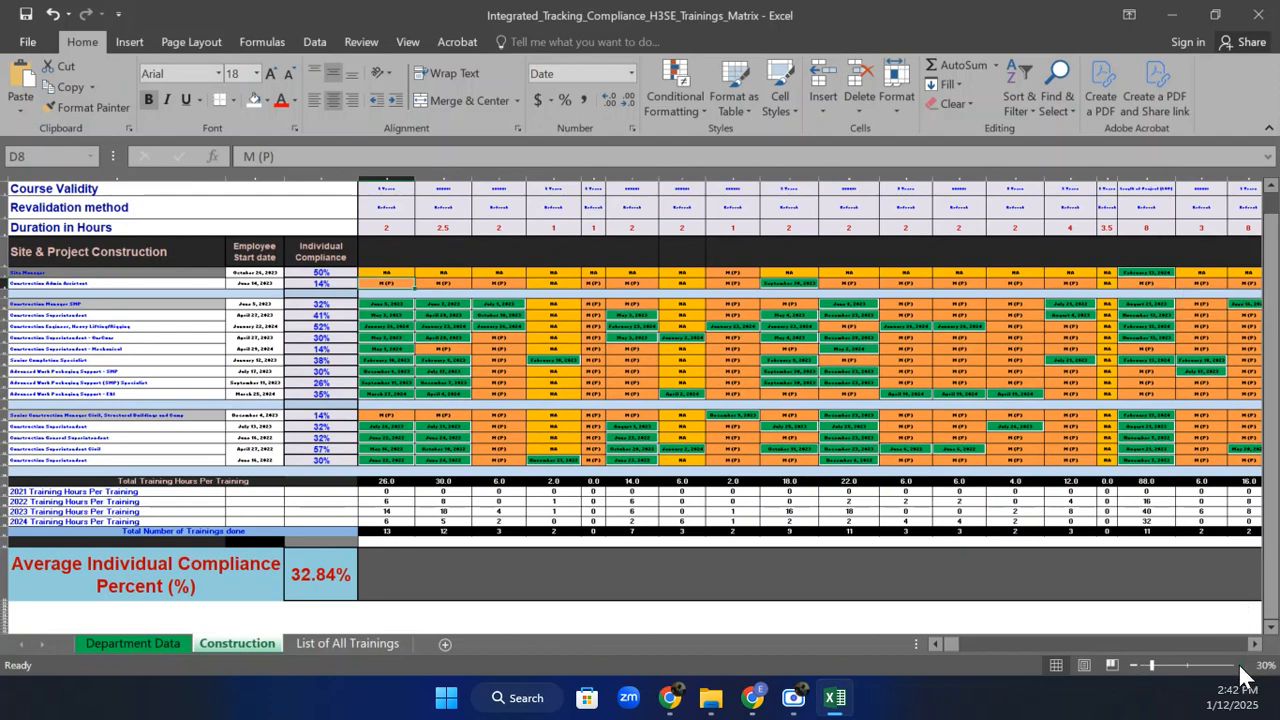
click(1241, 665)
drag(1277, 374, 1277, 300)
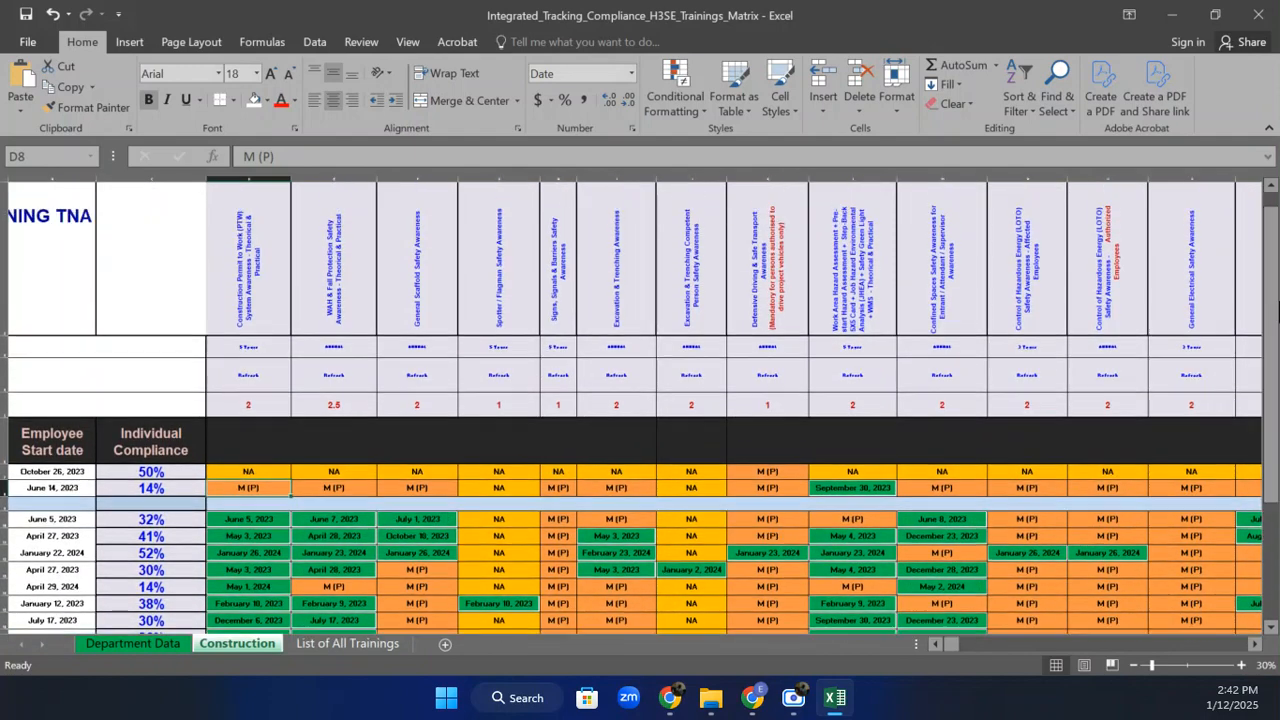
click(268, 473)
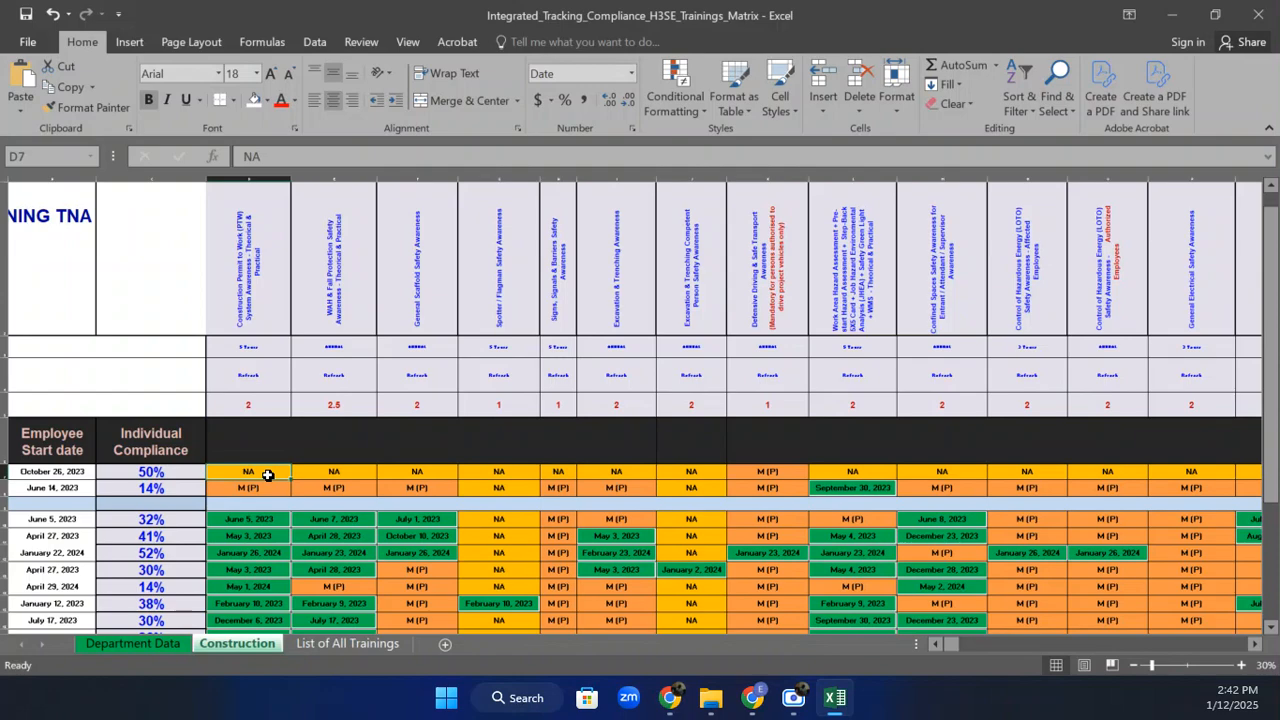
drag(1276, 305, 1275, 346)
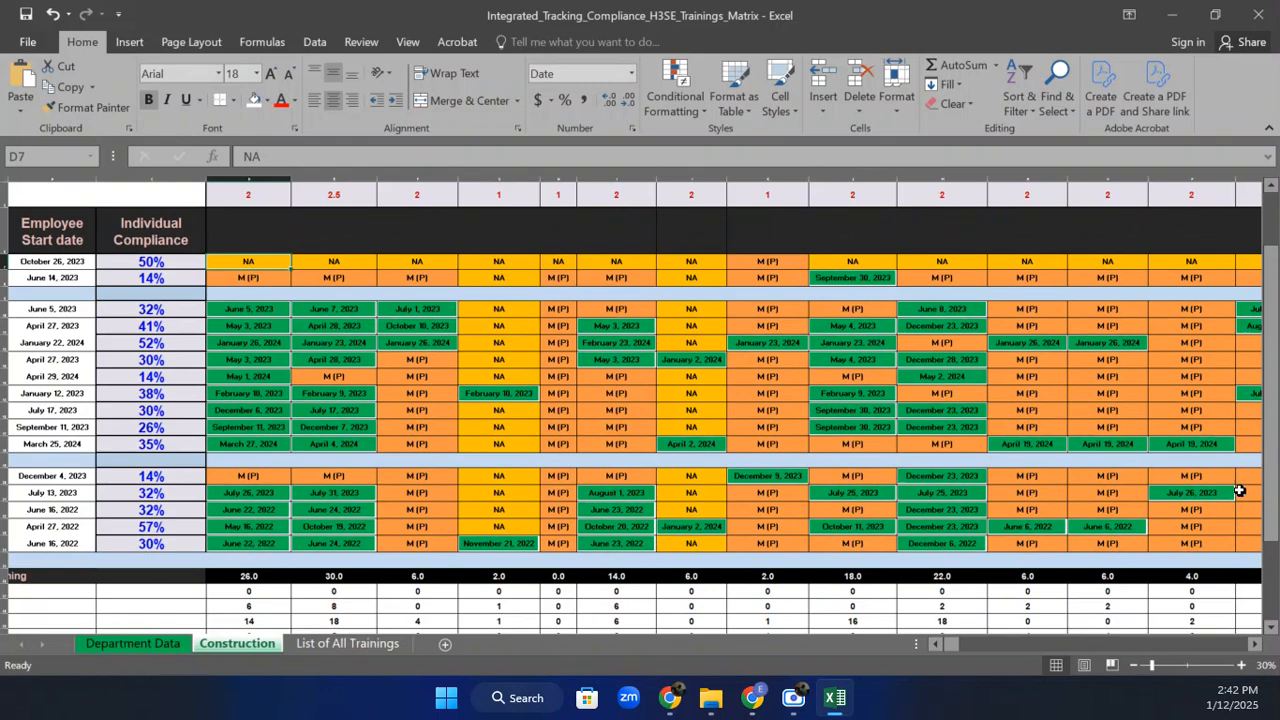
click(1137, 665)
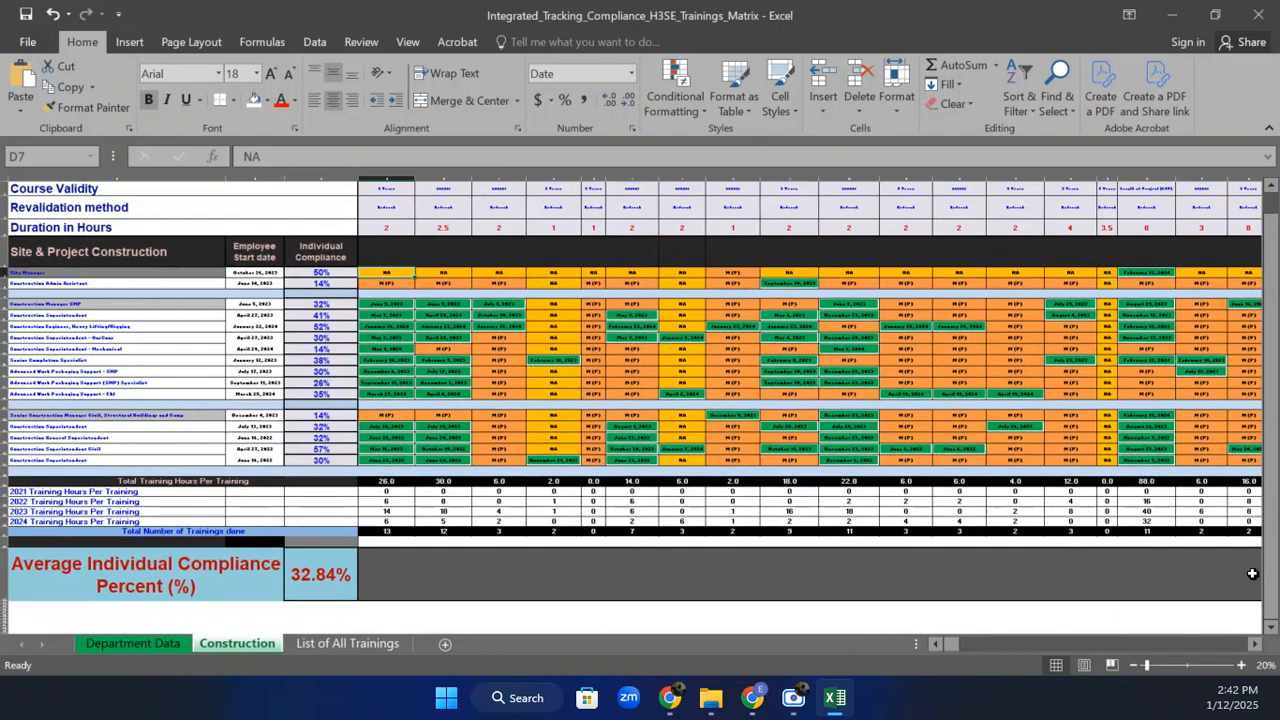
drag(1275, 447, 1274, 424)
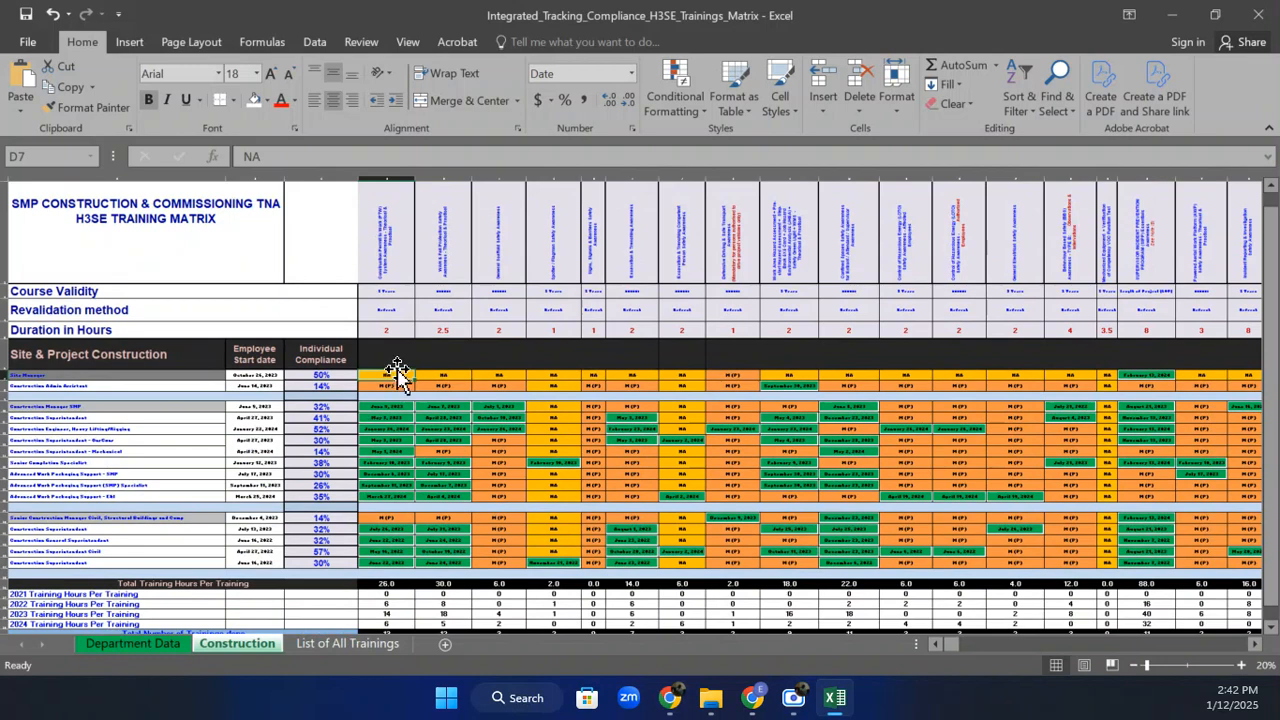
Select columns D, G, H and L from row 7 down as one multi-range selection.
drag(389, 375, 383, 558)
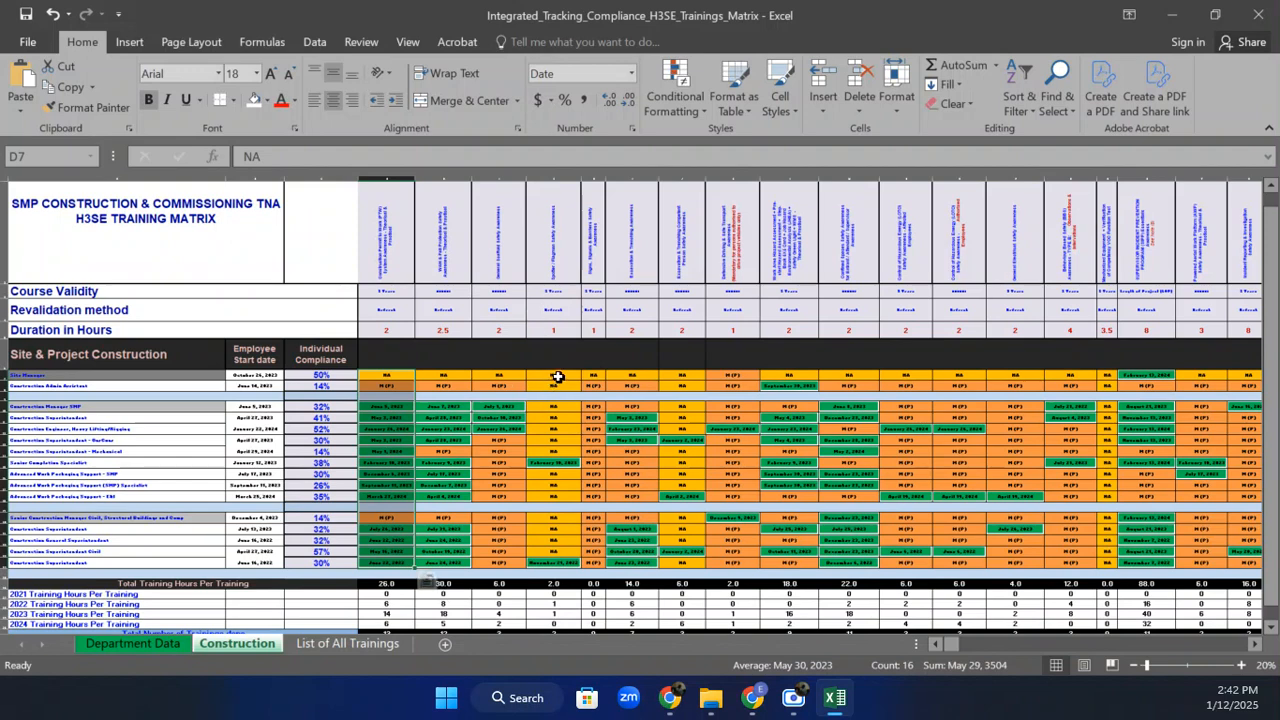
drag(558, 376, 568, 560)
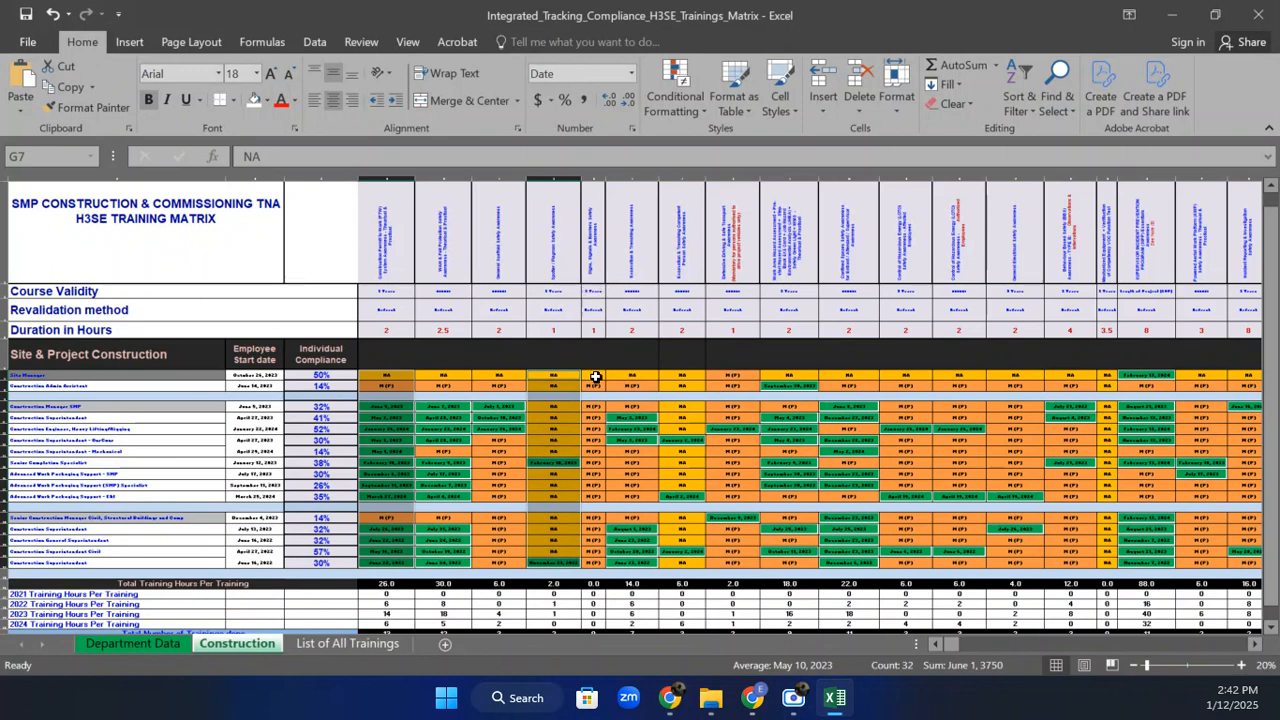
drag(595, 376, 603, 566)
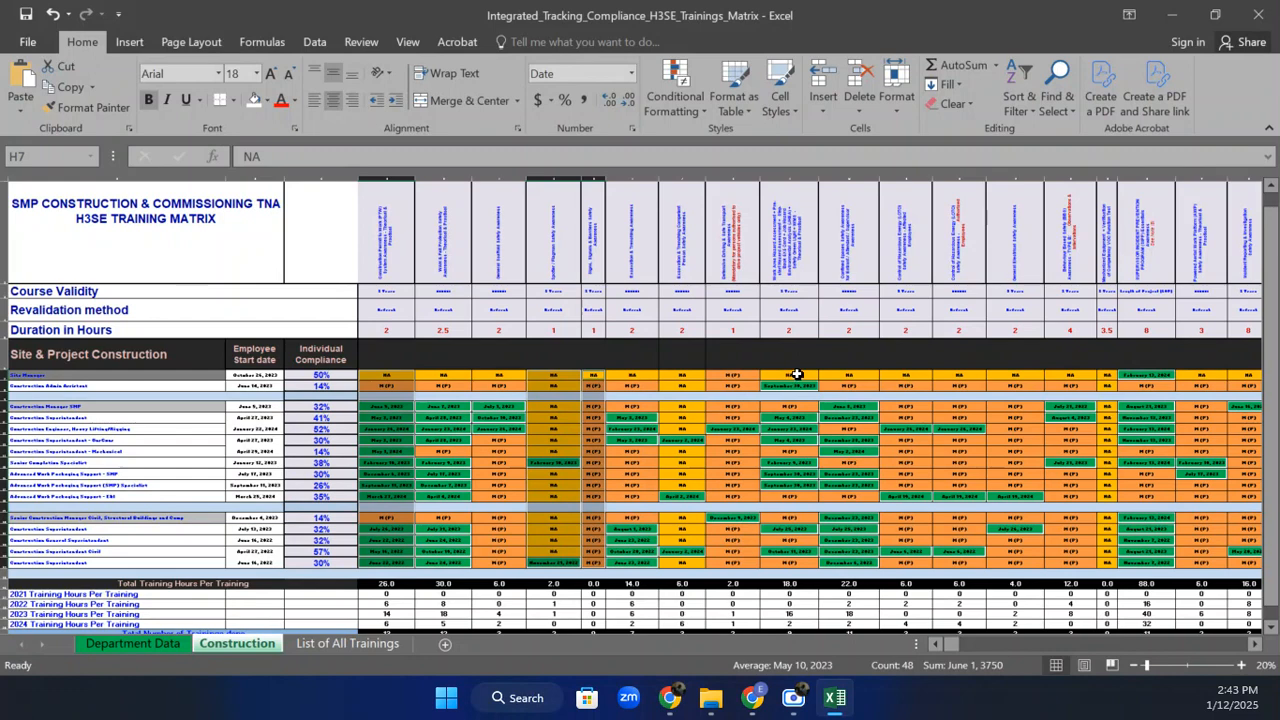
drag(790, 374, 786, 555)
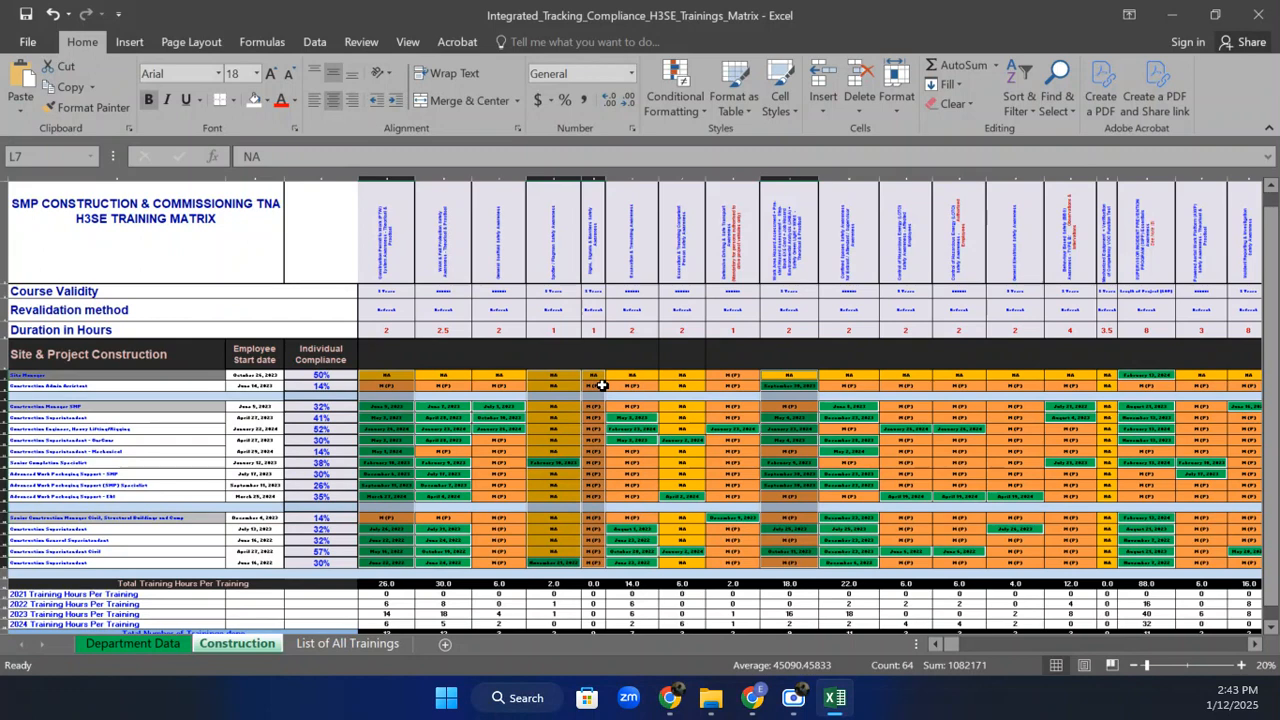
Start a new conditional formatting rule that uses a formula.
click(685, 97)
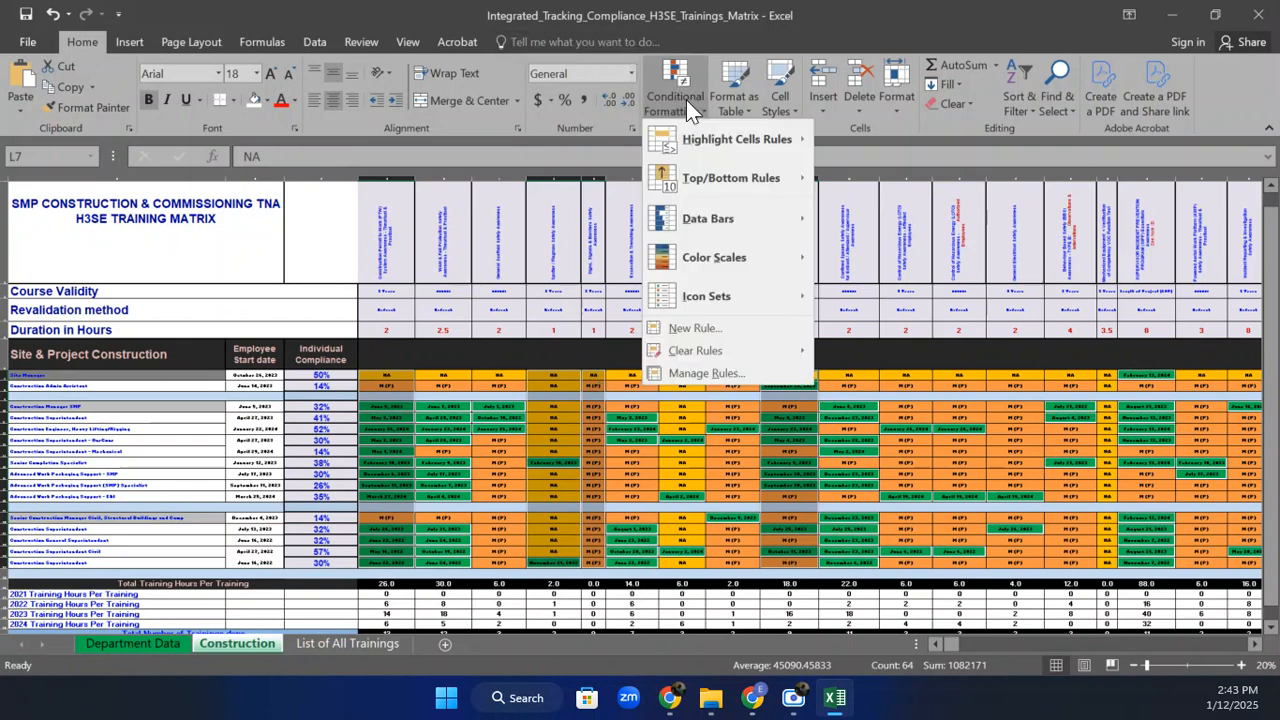
click(731, 328)
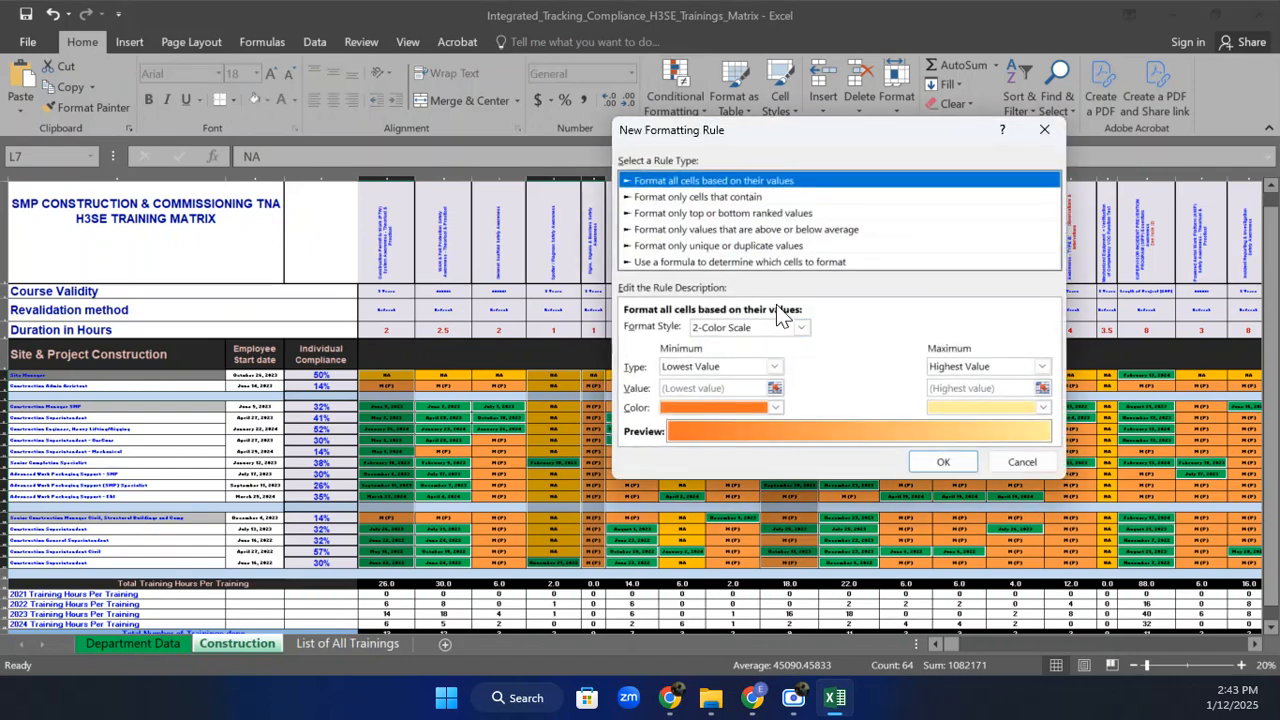
click(740, 262)
click(652, 328)
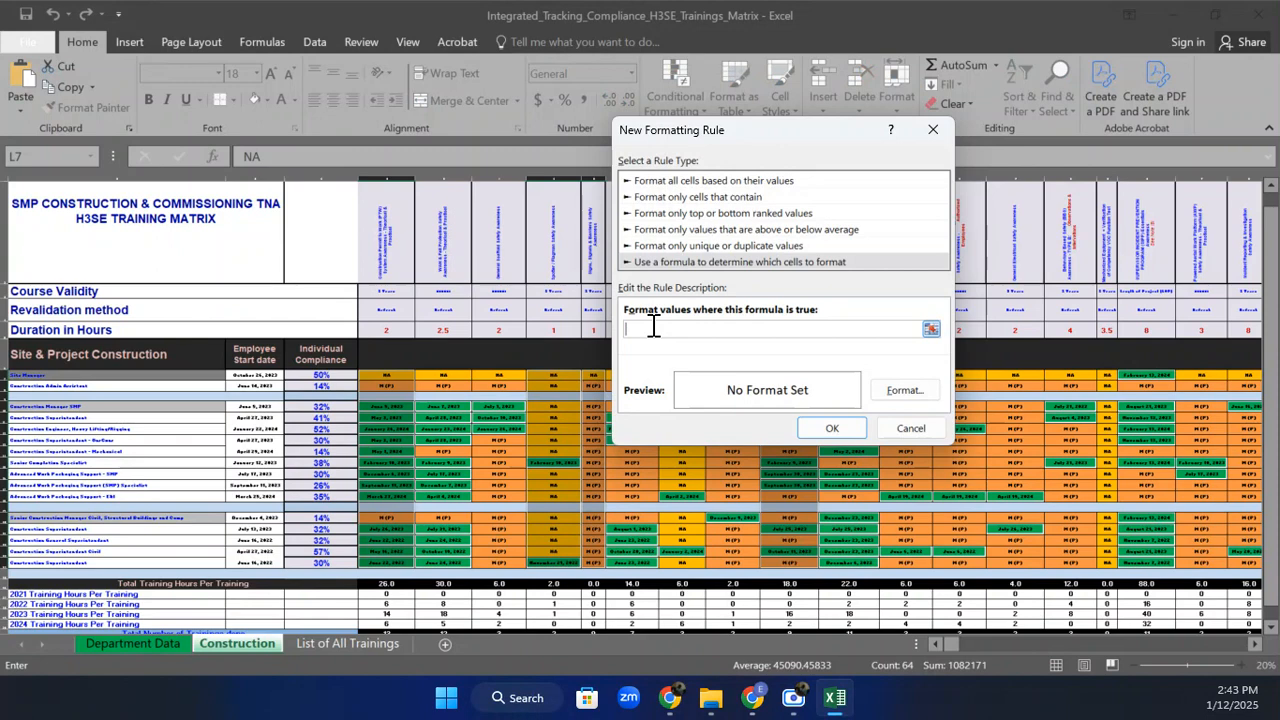
Enter the rule formula =Int(Yearfrac(D7,Today(),5)).
text(=)
text(Yer)
key(BackSpace)
text(ar(rac)
text(D)
text(7,tODA)
key(BackSpace)
key(BackSpace)
key(BackSpace)
key(BackSpace)
text(Today(),5))
click(636, 331)
text(Int()
Give the rule a light blue fill and apply it.
click(892, 392)
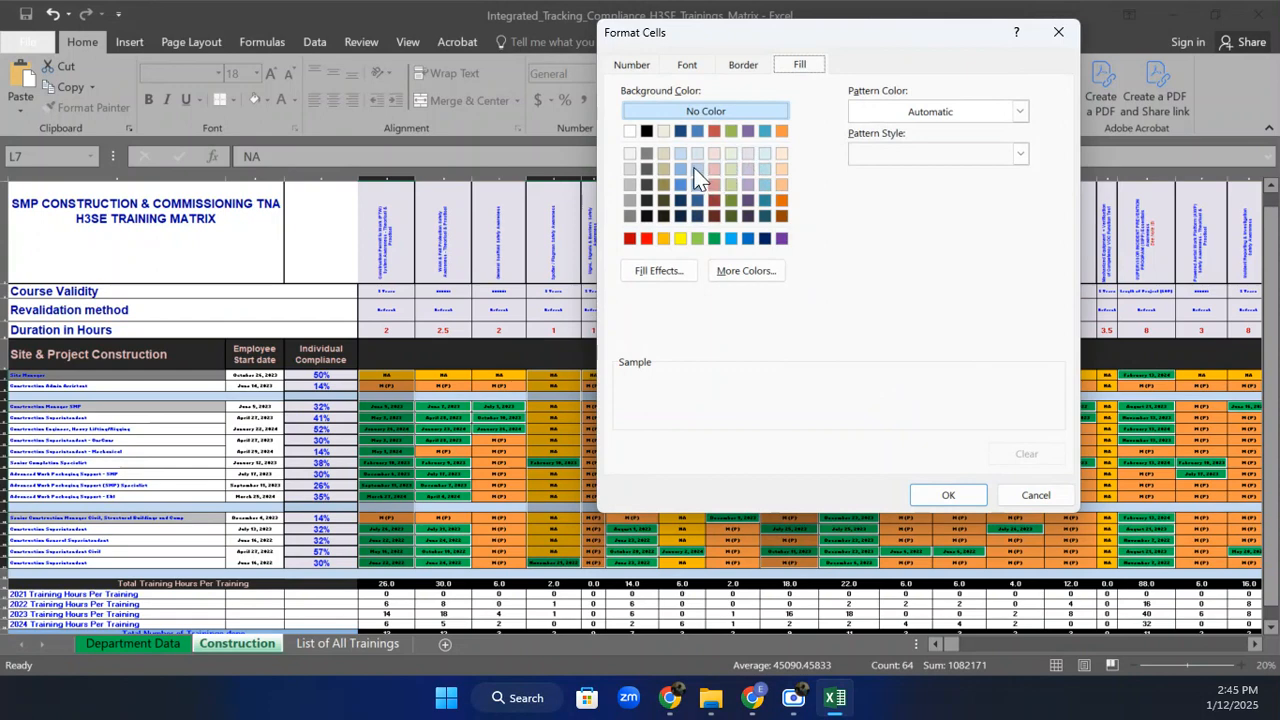
click(696, 169)
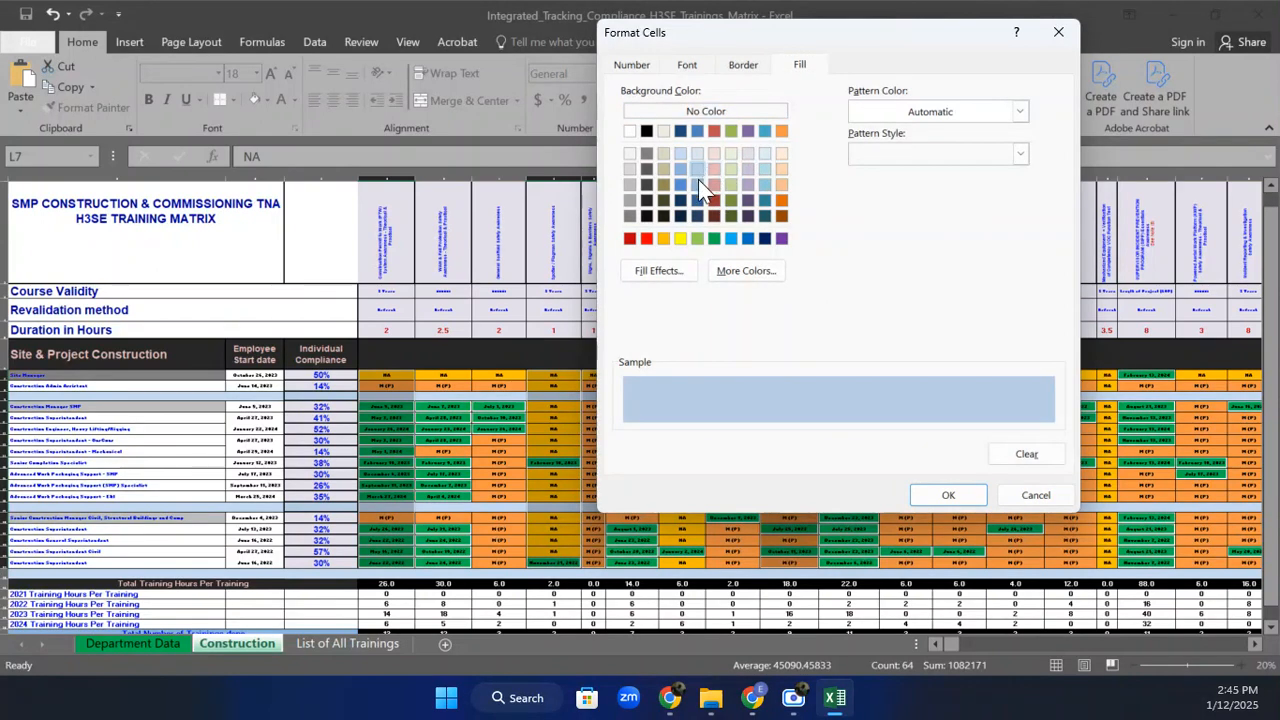
click(946, 494)
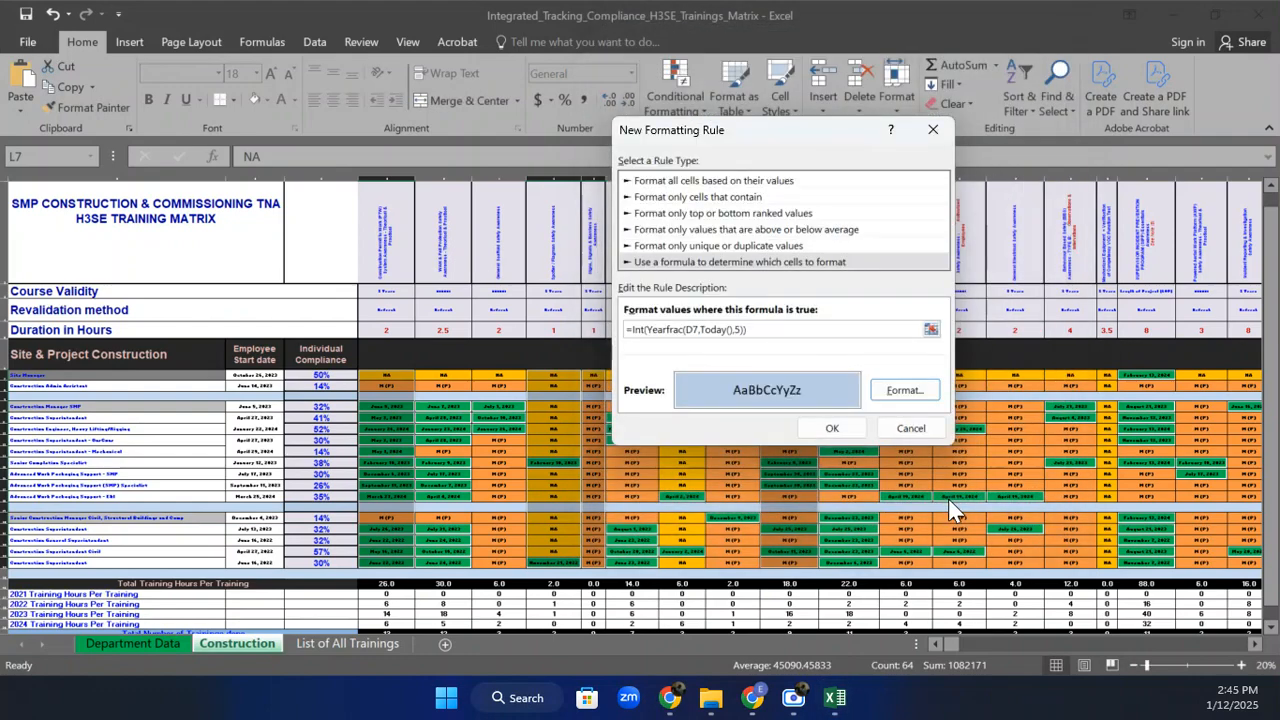
click(831, 430)
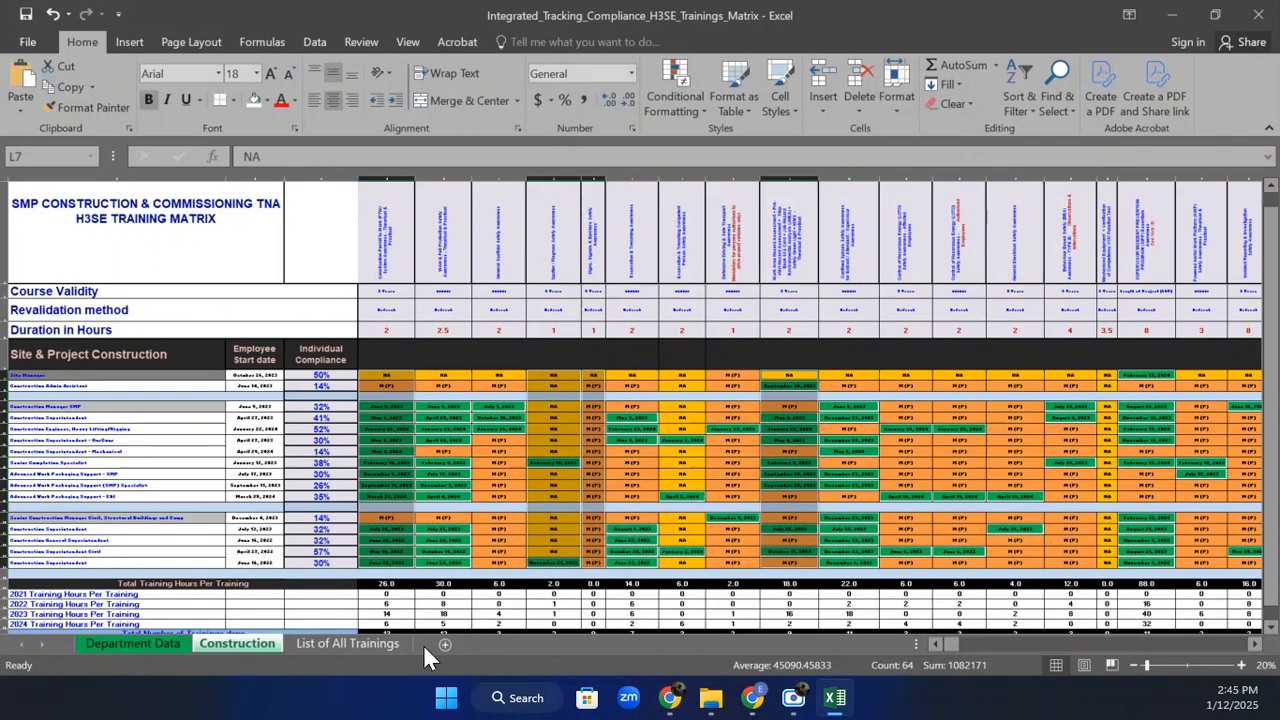
On a new worksheet, enter the Date of Birth heading in I6 and widen column I.
click(443, 644)
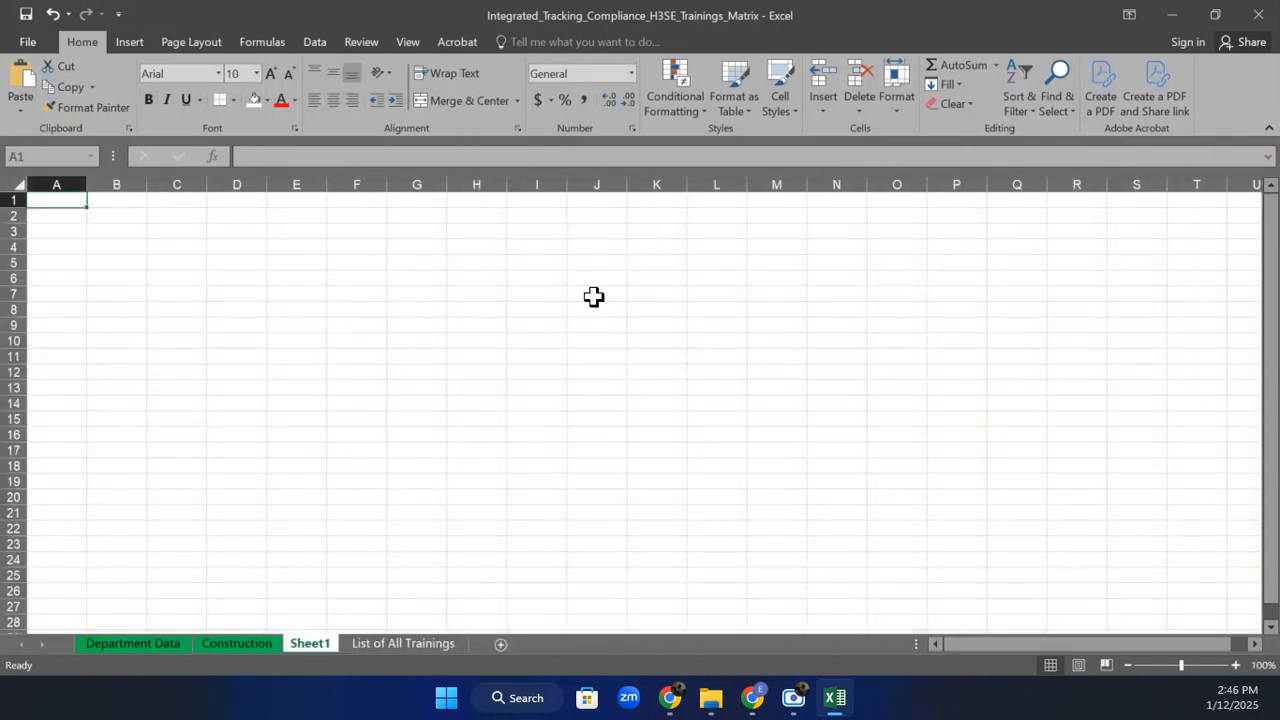
click(517, 278)
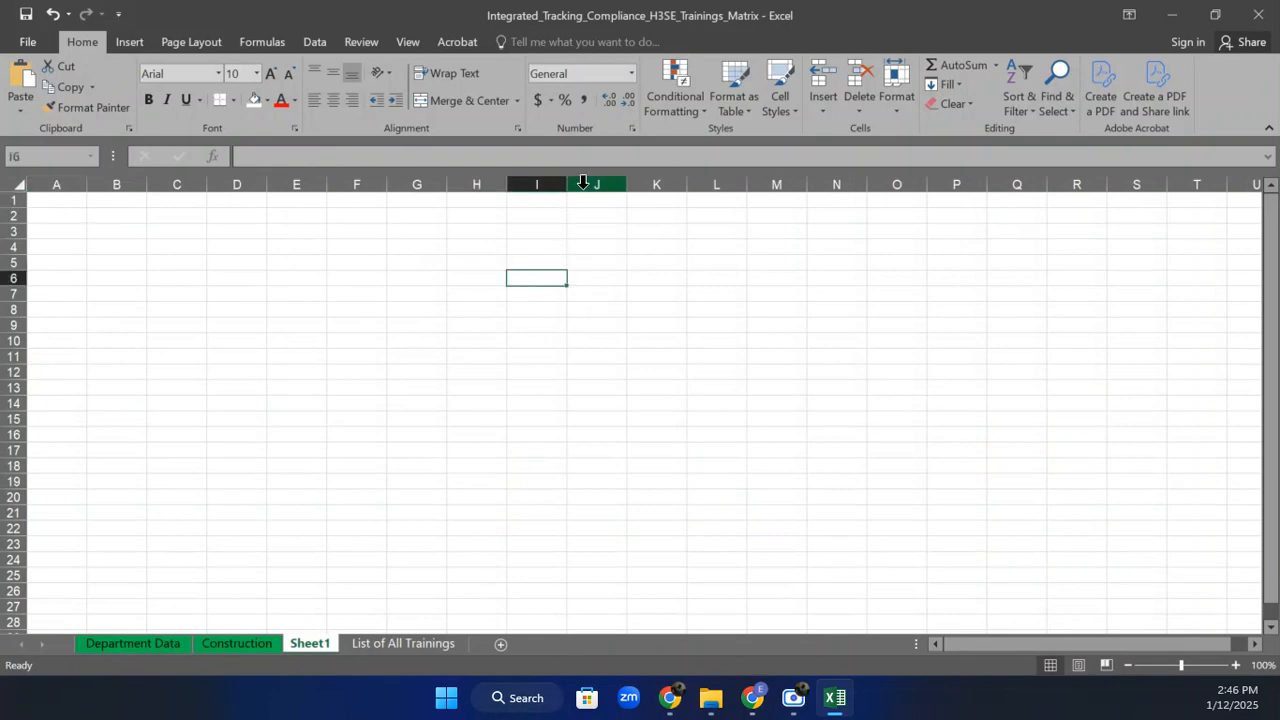
drag(567, 185, 660, 205)
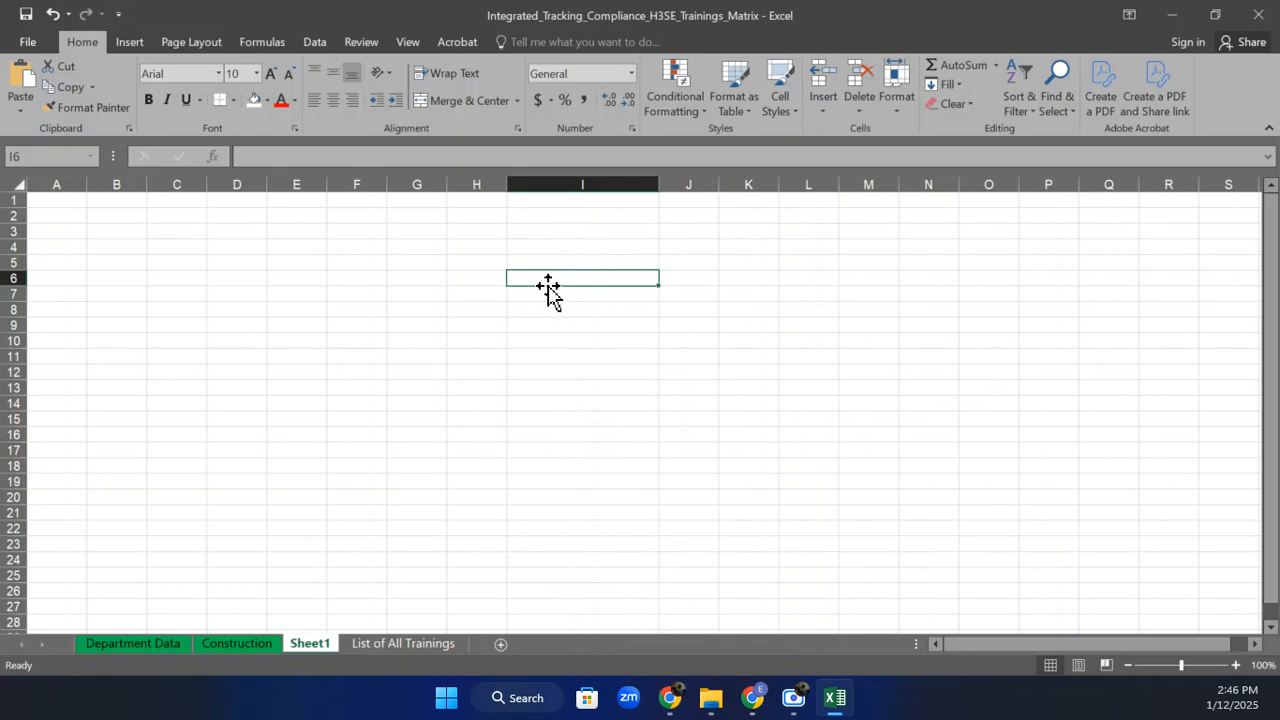
text(Da)
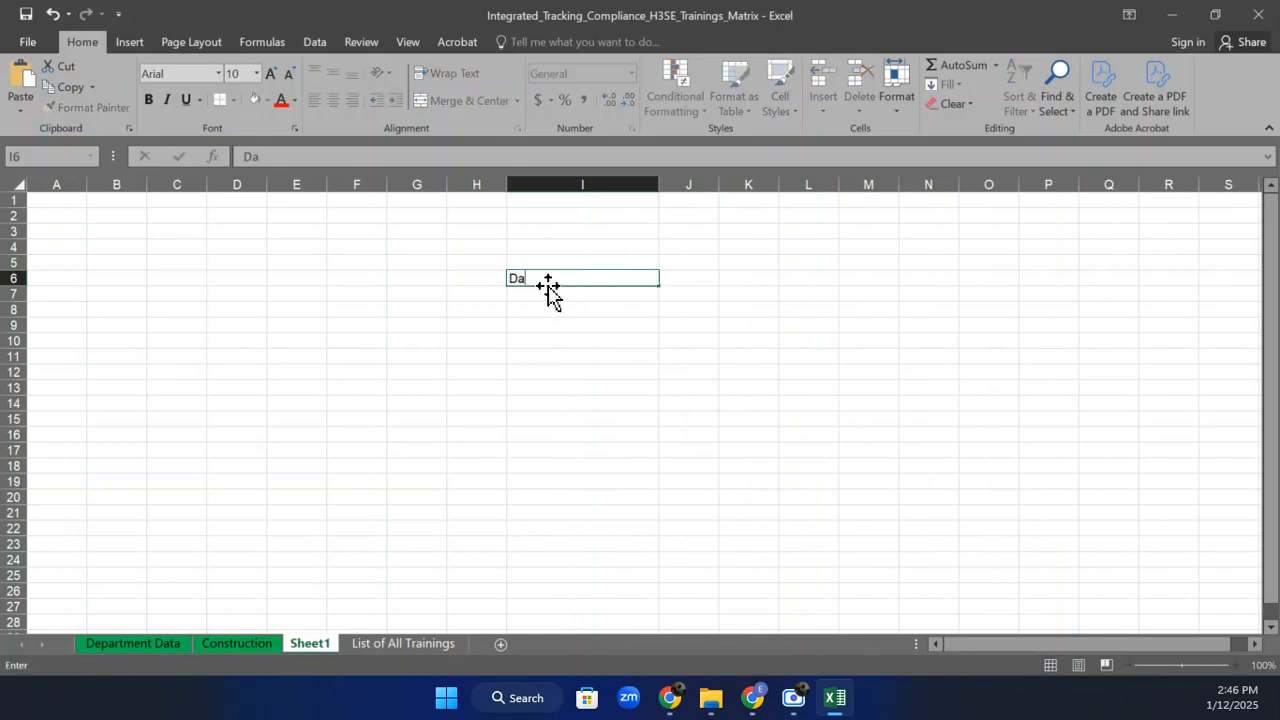
text(te of Birth)
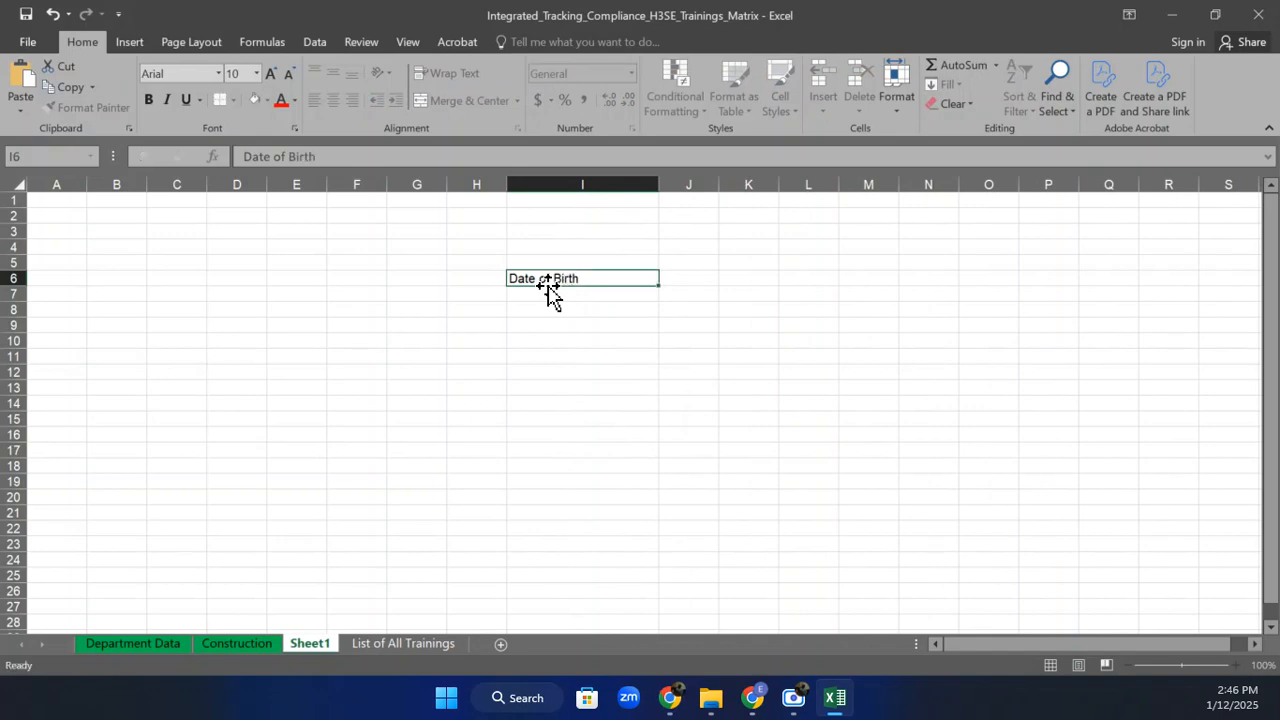
key(Return)
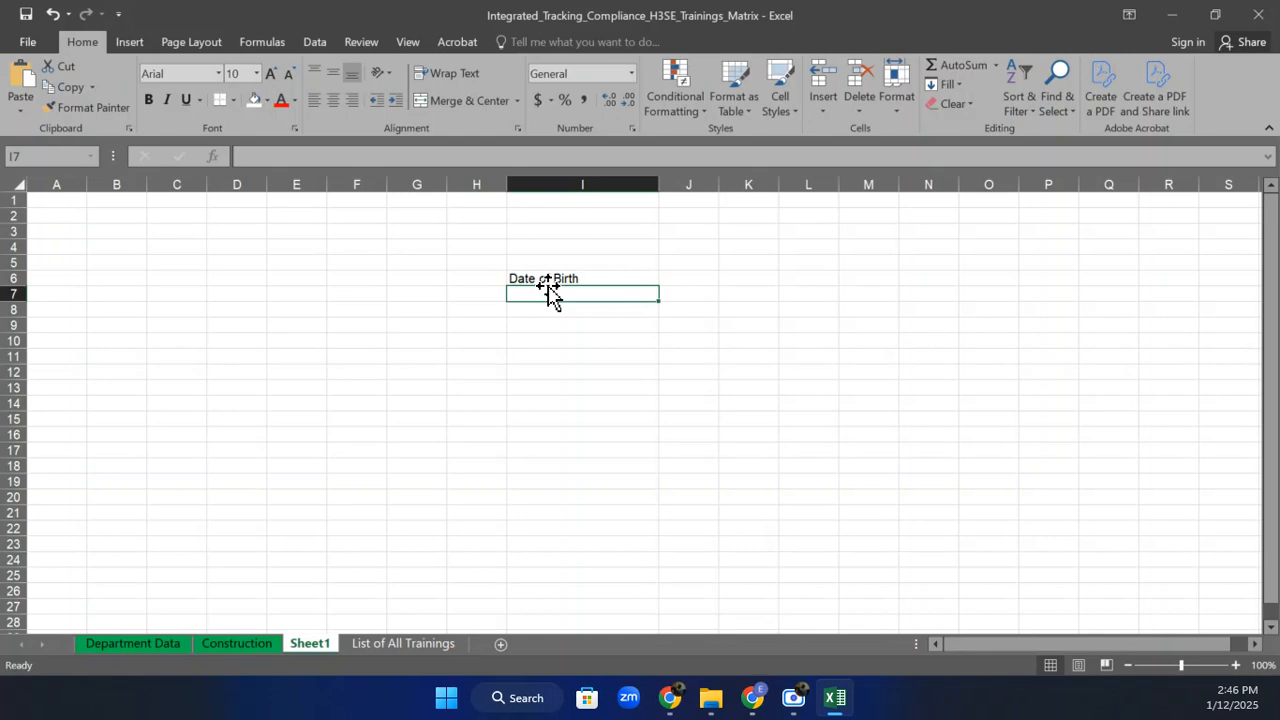
Enter birth dates 1-Jan-22, 23-Sep-96 and 14-Jul-98 in I7:I9.
text(1-)
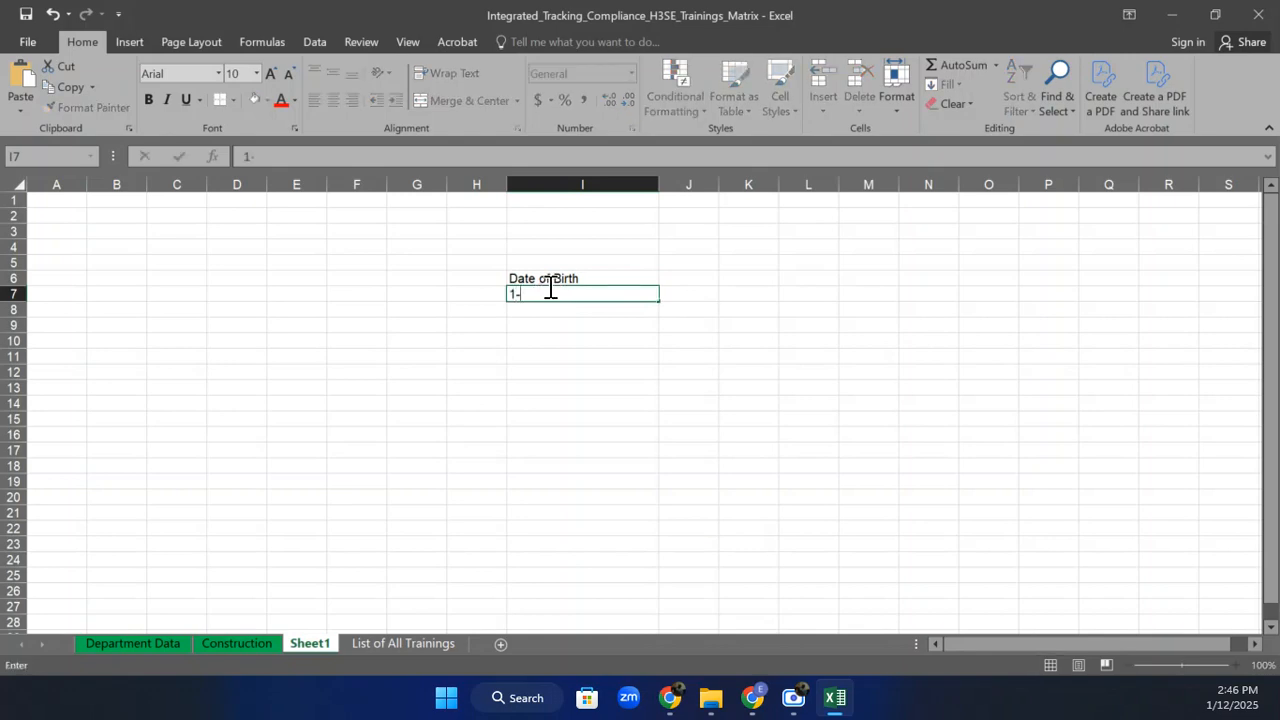
text(Jan-2)
text(202)
key(BackSpace)
text(22)
key(Return)
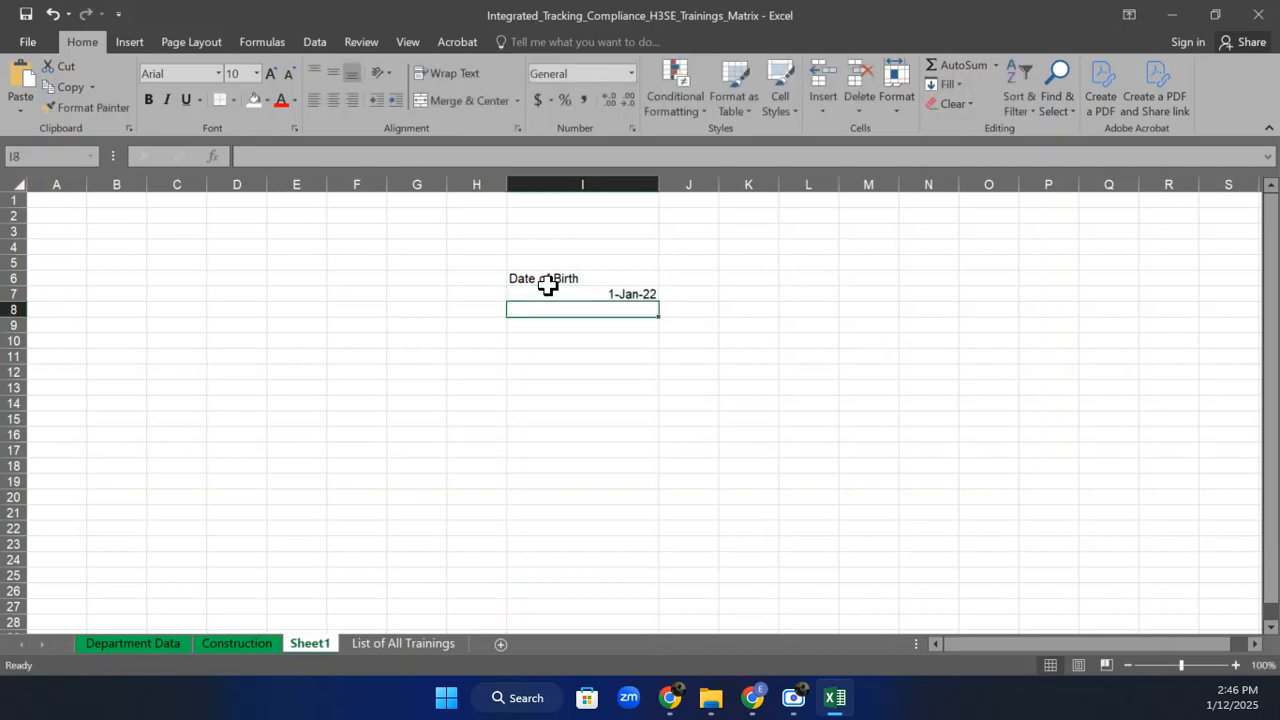
text(1)
key(BackSpace)
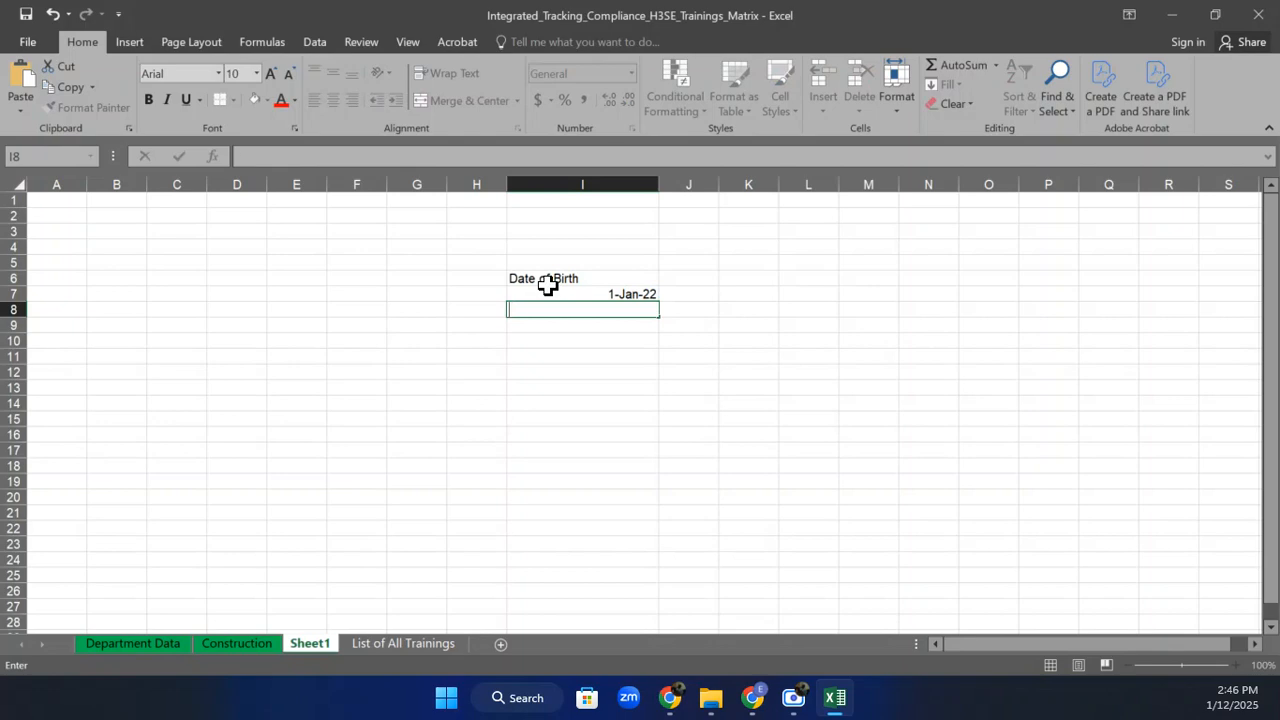
text(23-Sept-1996)
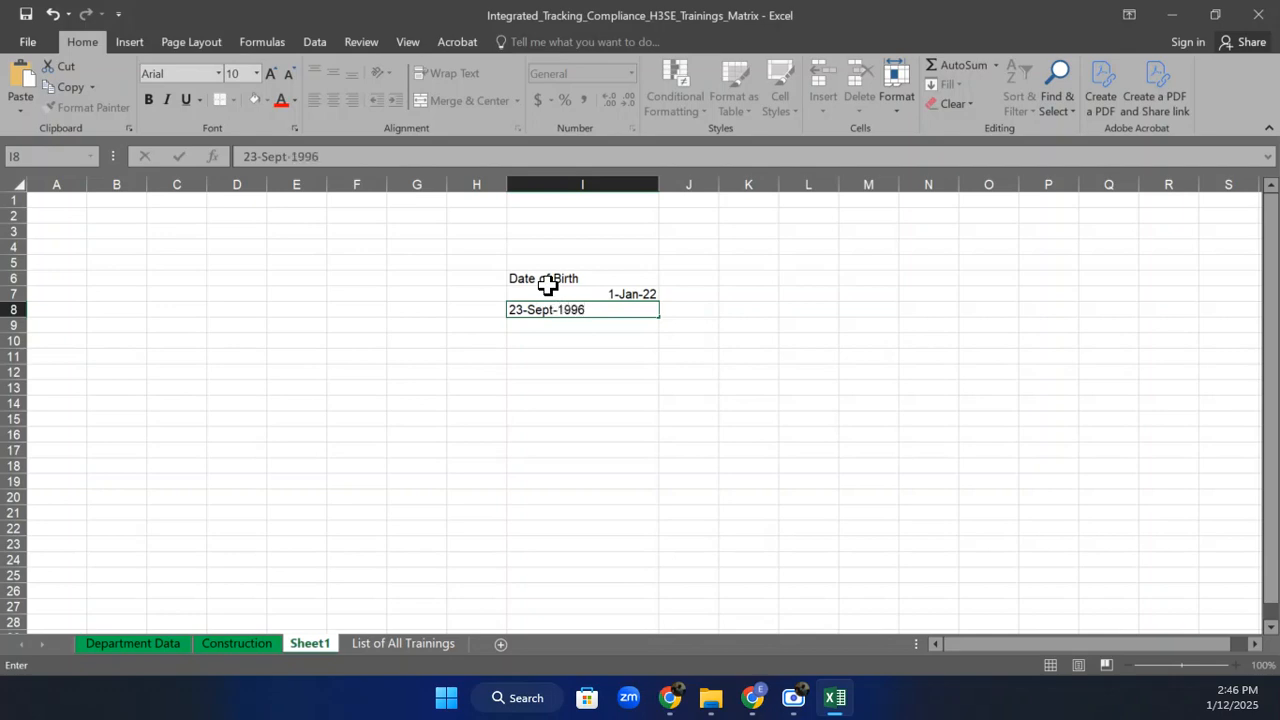
key(Return)
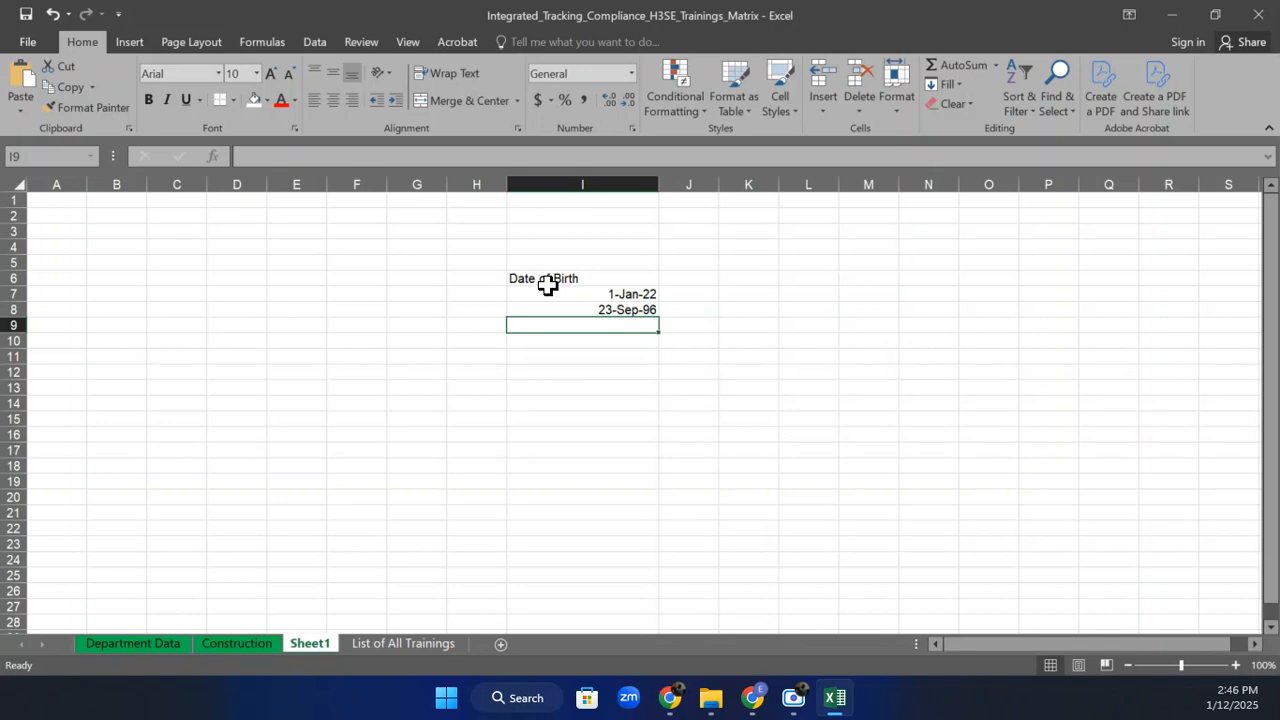
text(14=)
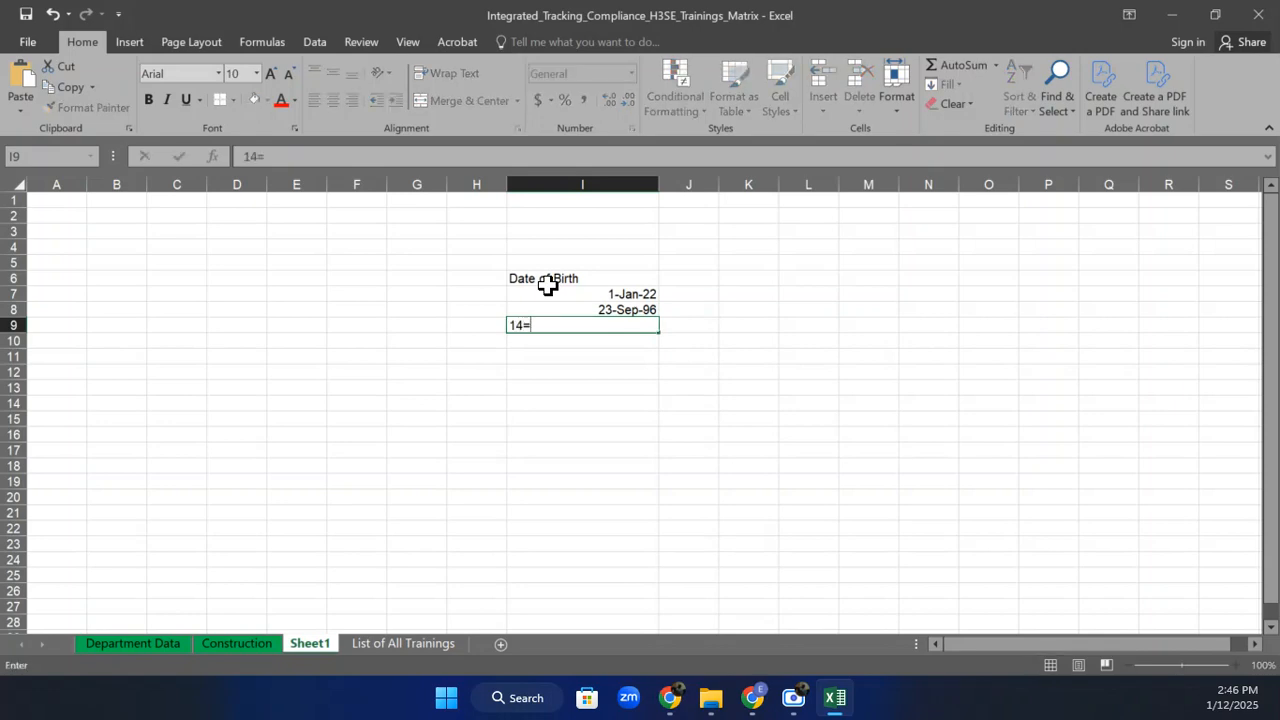
text(July-)
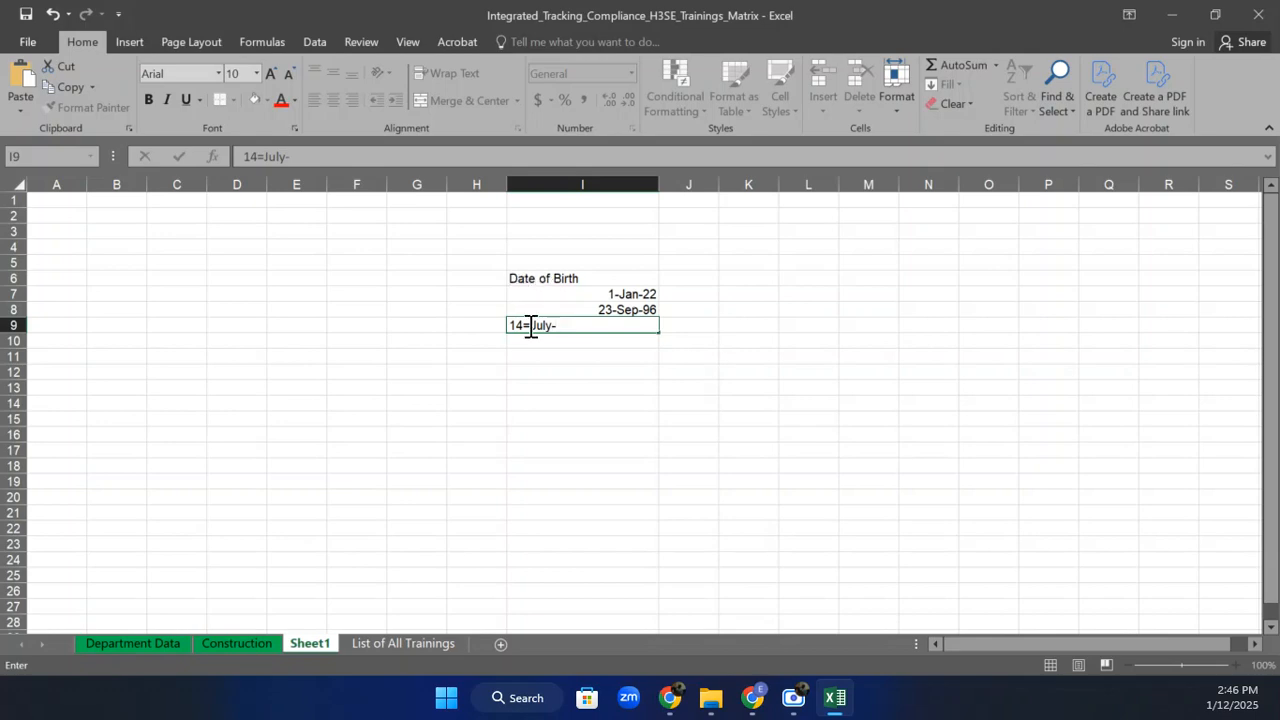
click(531, 326)
key(BackSpace)
text(-)
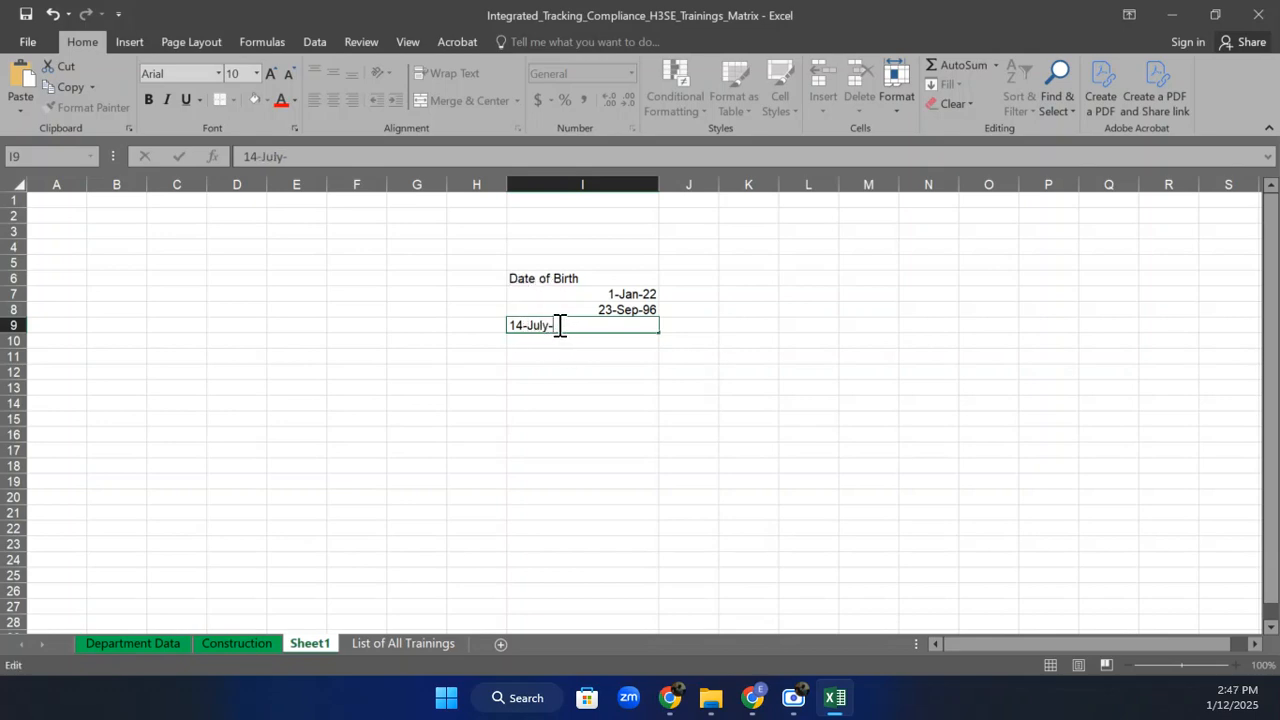
text(1998)
key(Return)
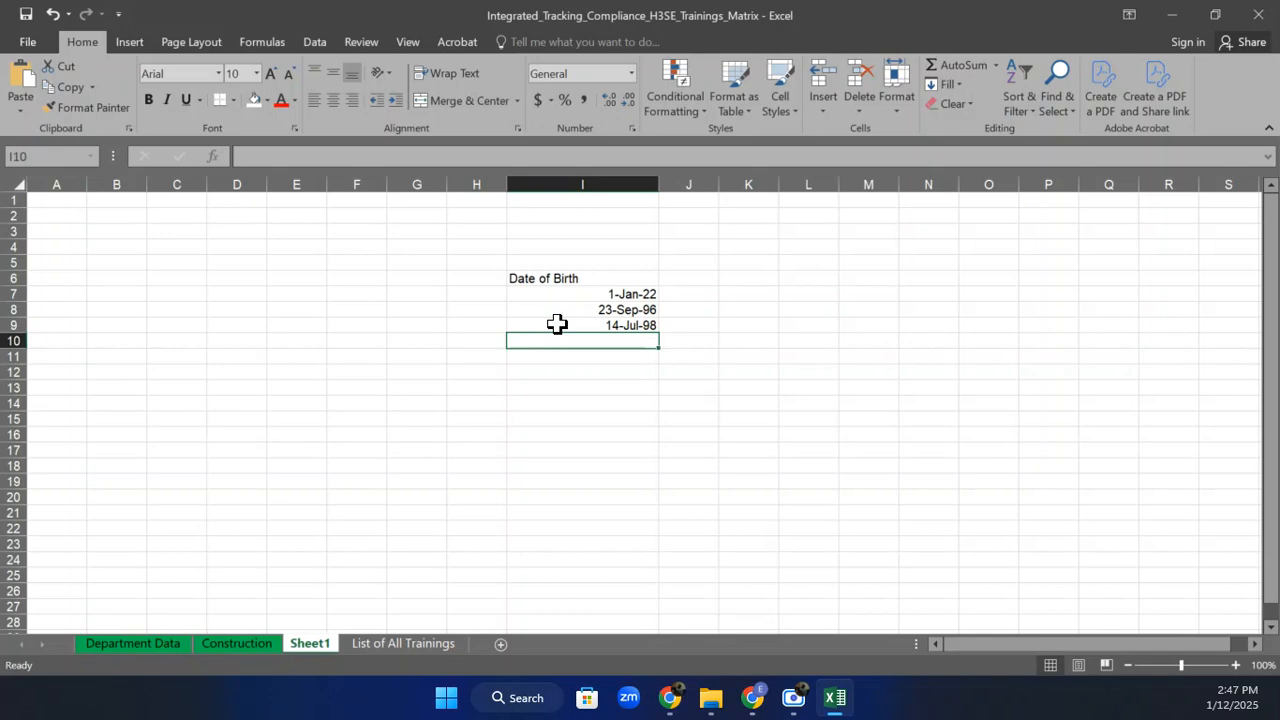
Right-align the Date of Birth heading and select the three birth dates.
click(572, 277)
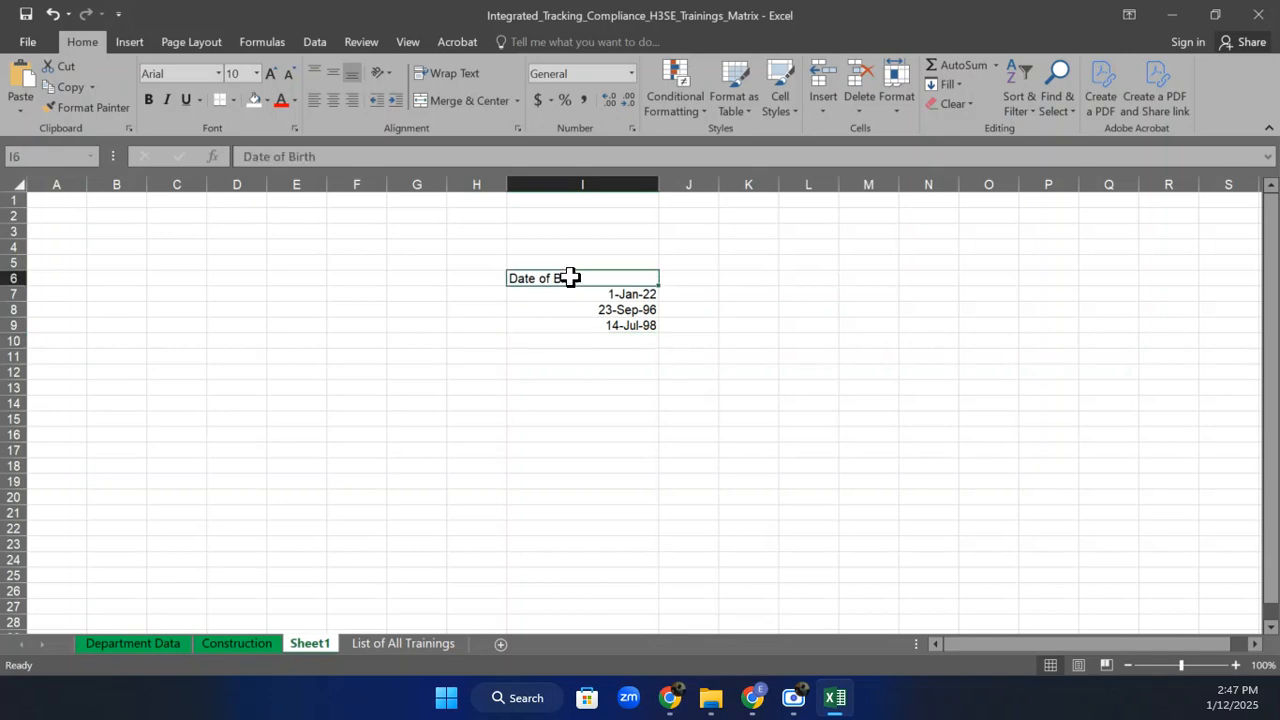
click(347, 104)
click(726, 308)
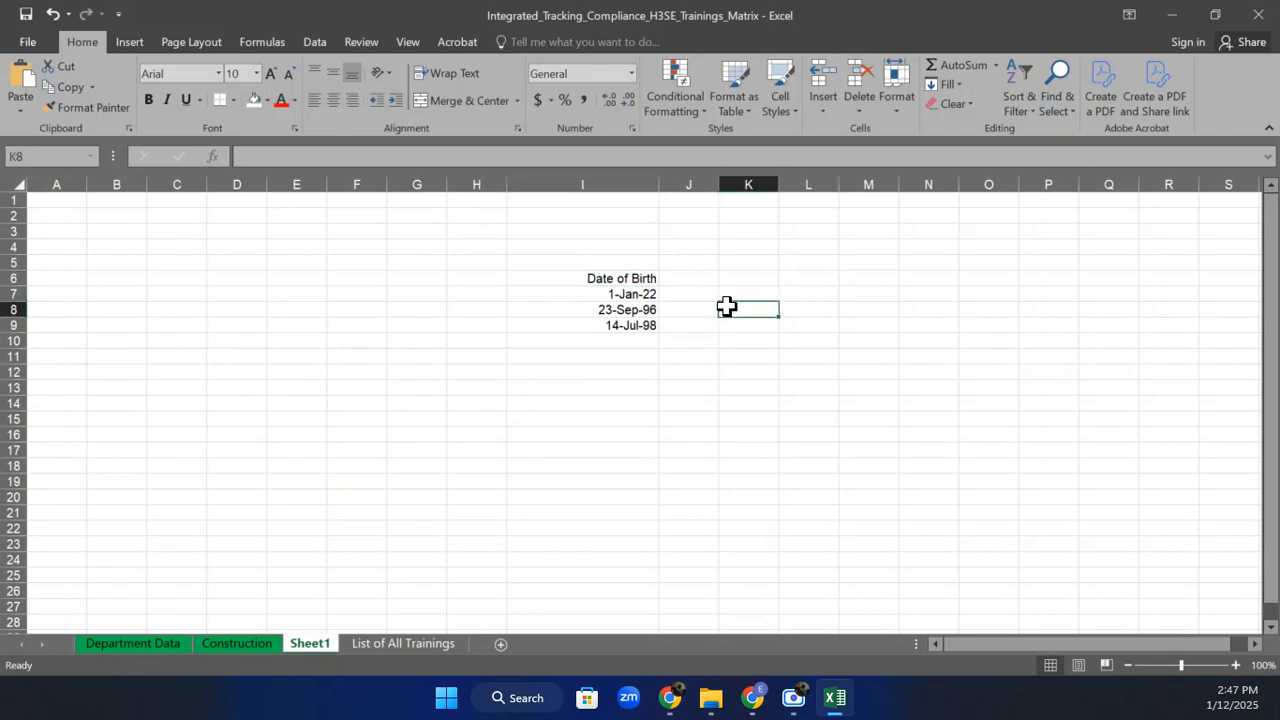
drag(647, 313, 647, 318)
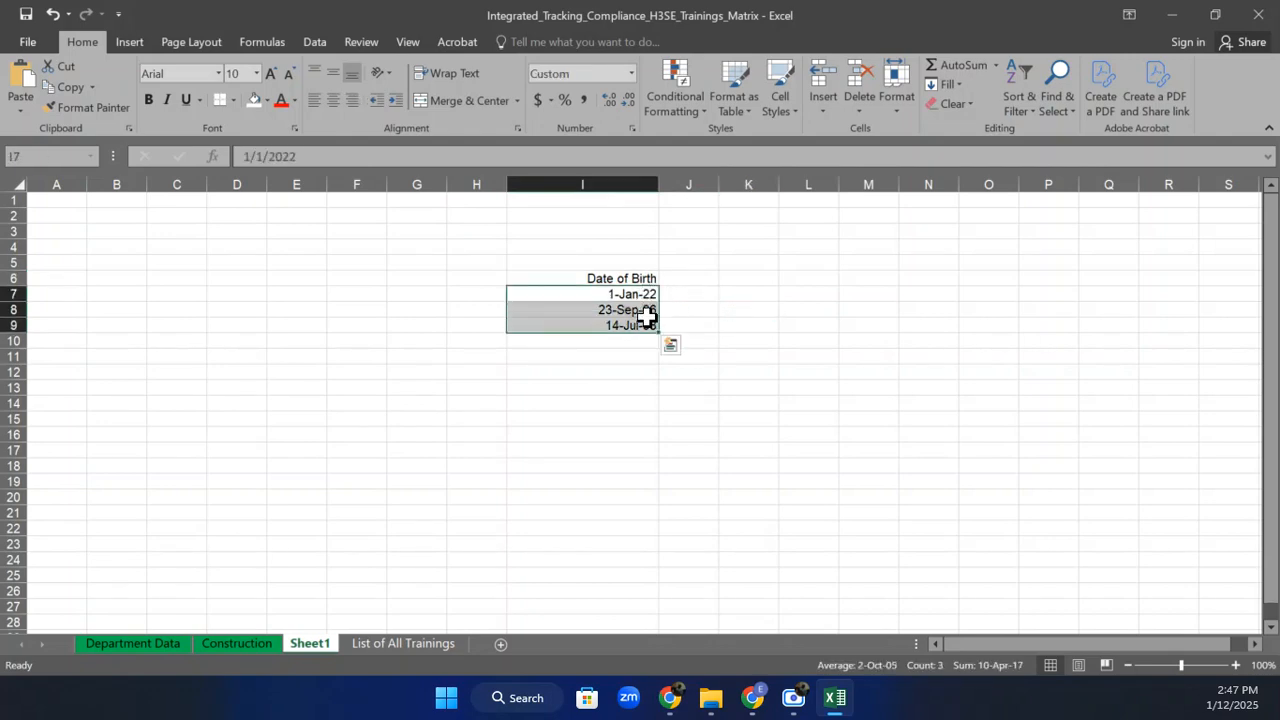
Add the Age heading in J6 and centre the I6:J9 table contents.
click(703, 279)
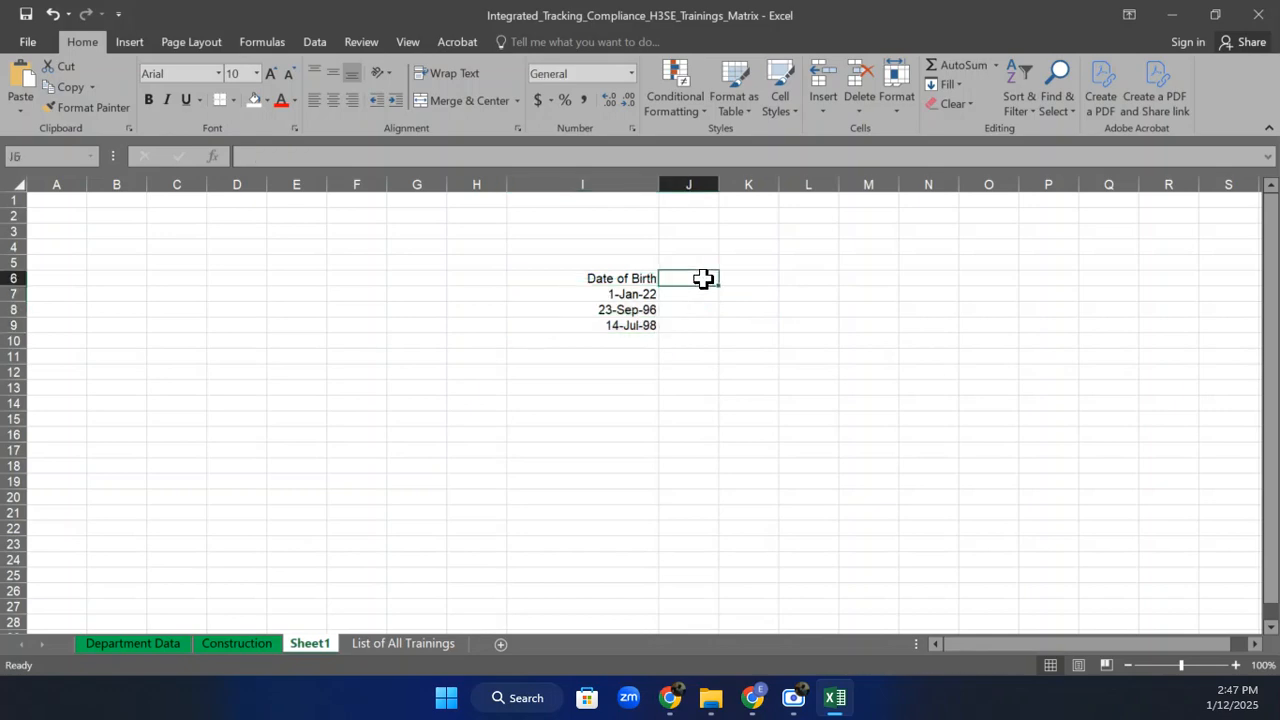
text(Ag)
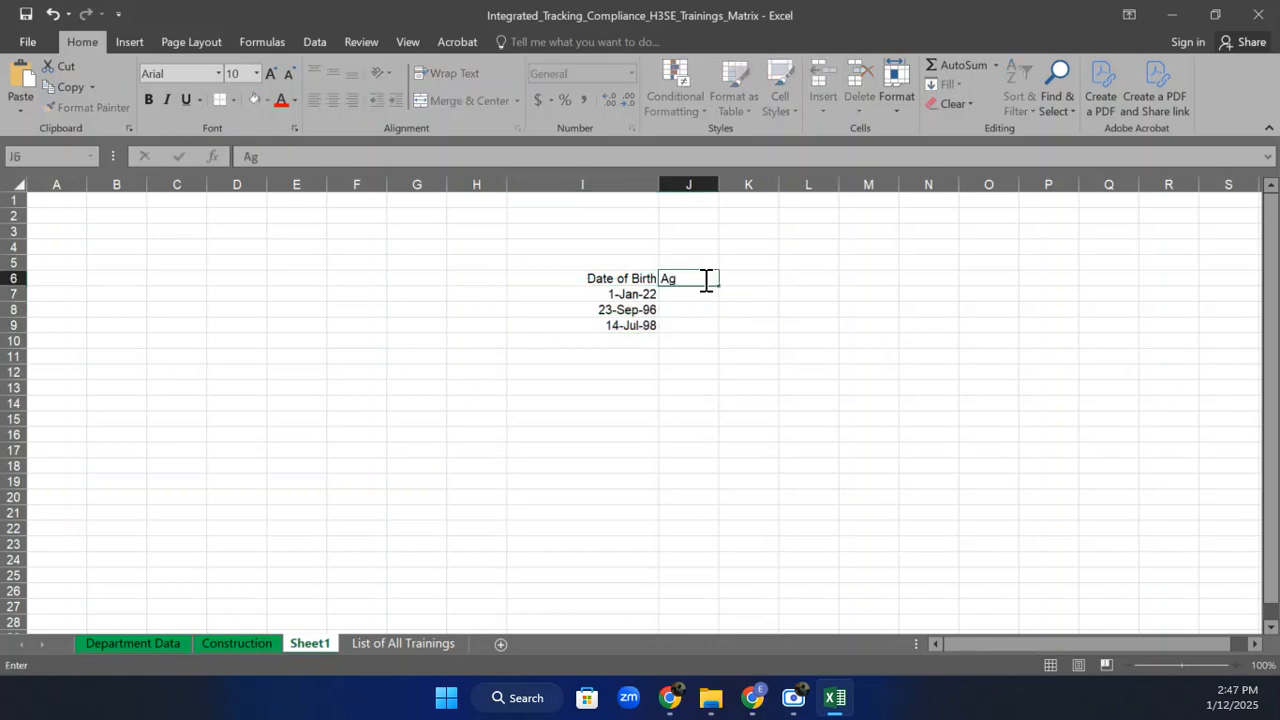
text(e)
key(Return)
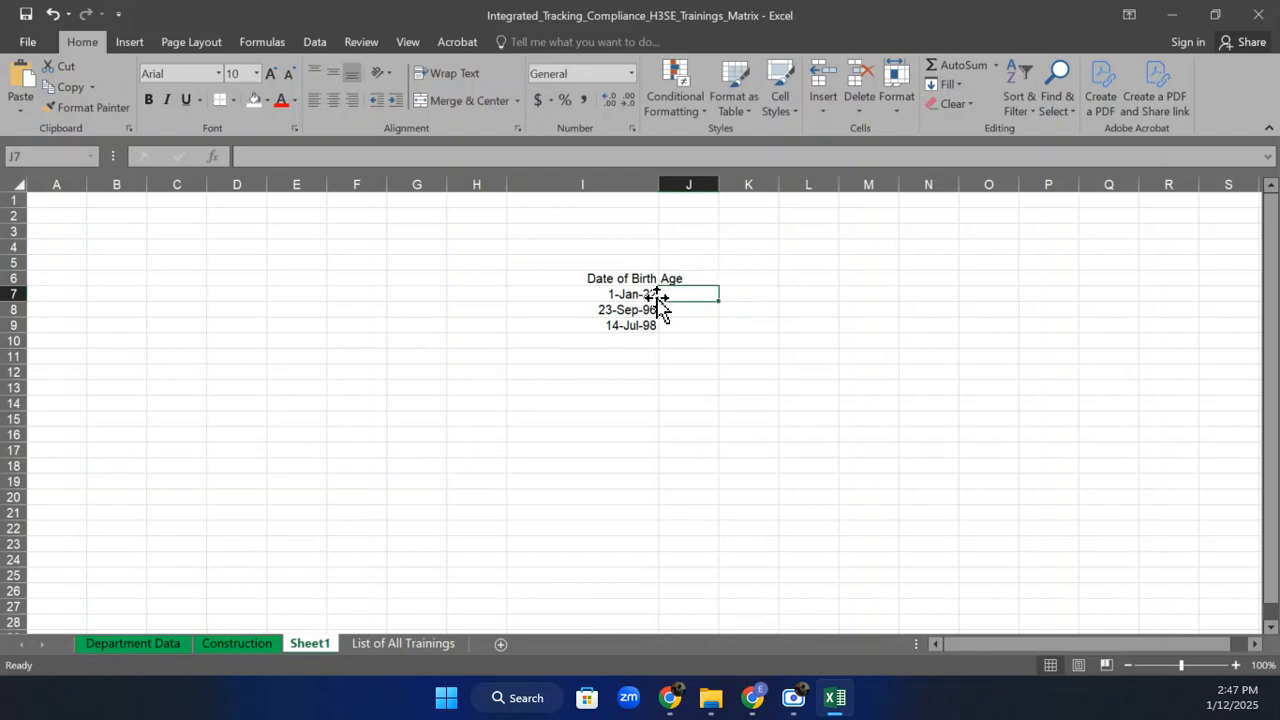
drag(622, 276, 675, 325)
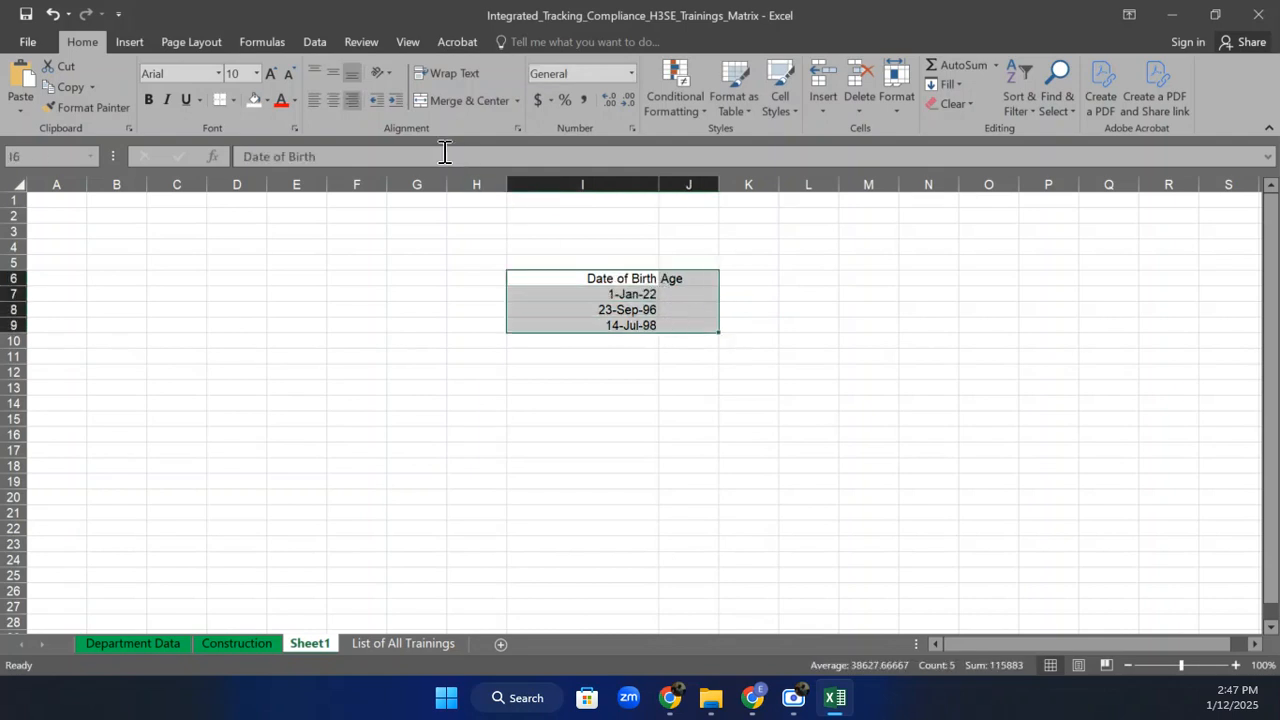
click(334, 100)
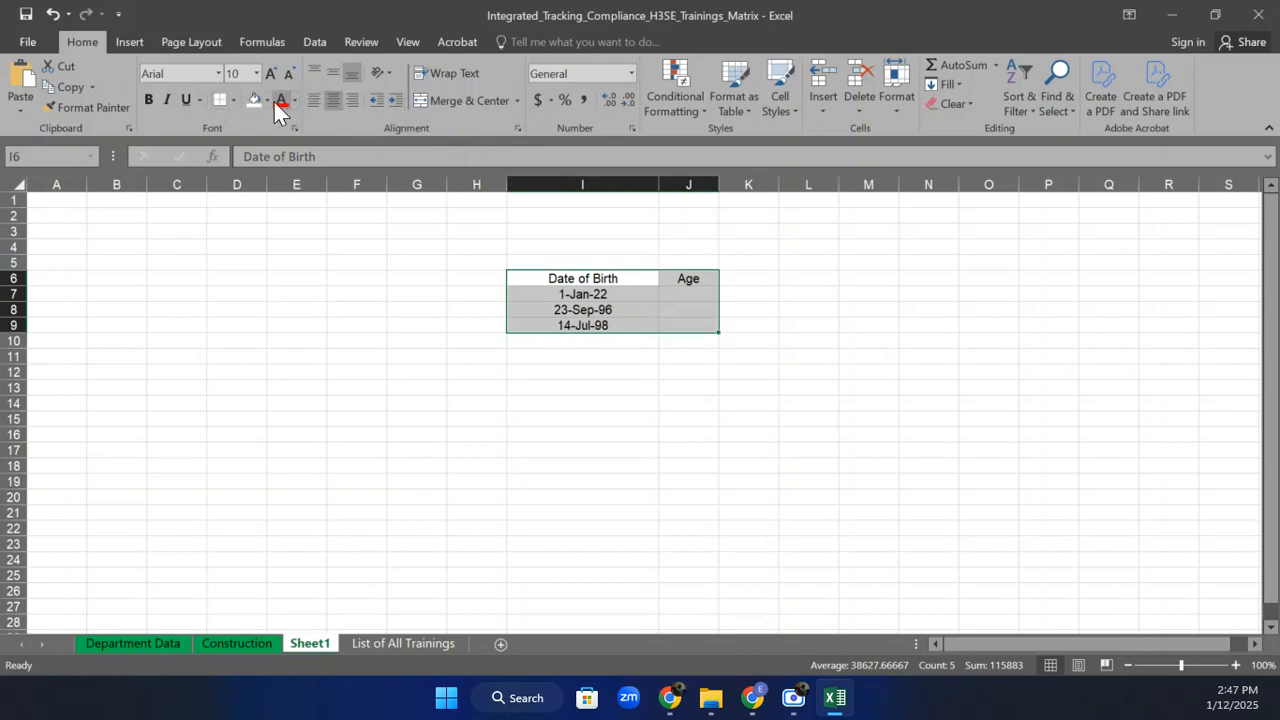
drag(545, 243, 683, 250)
Merge I4:J4 and title it Int(YearFrac).
click(478, 100)
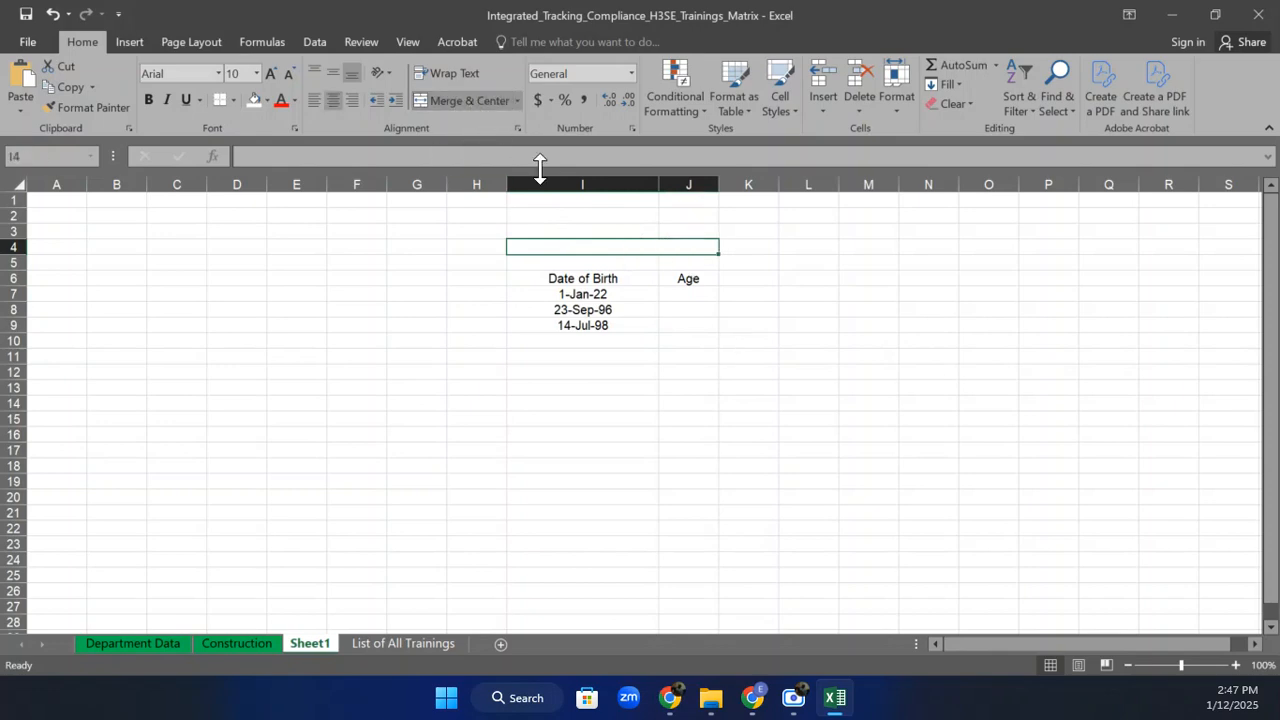
double_click(598, 244)
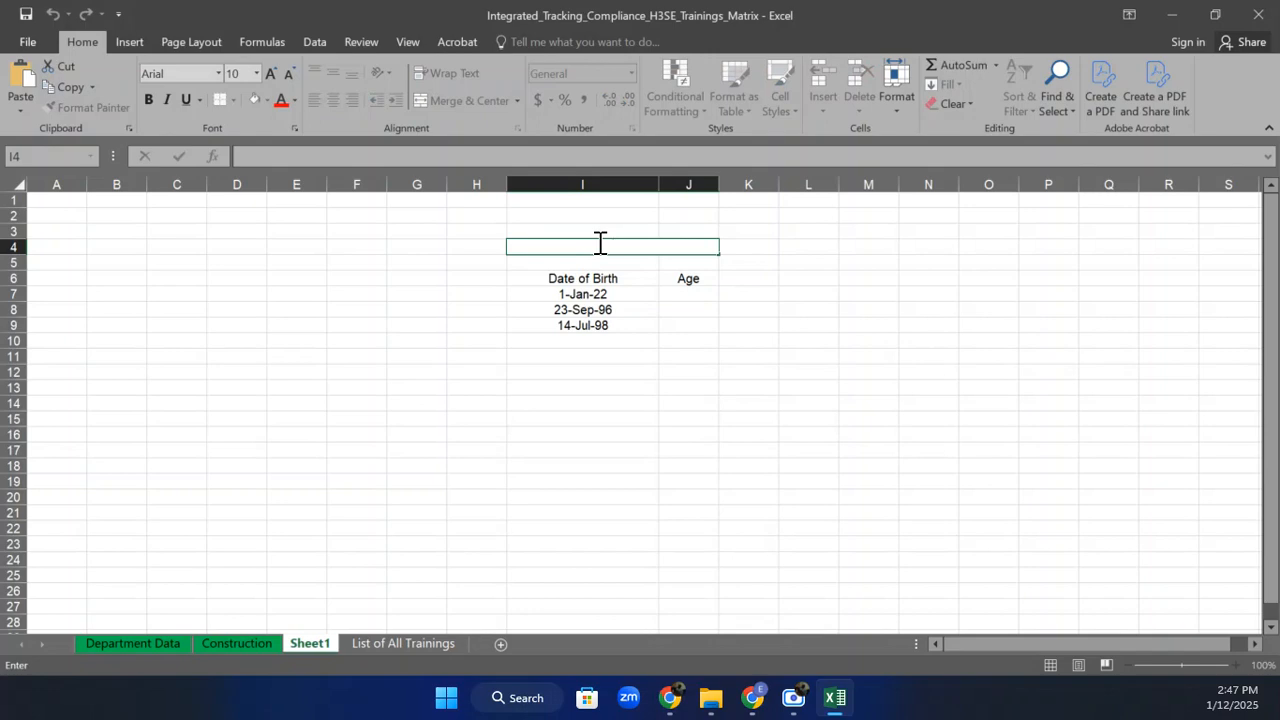
text(Int(YearFrac))
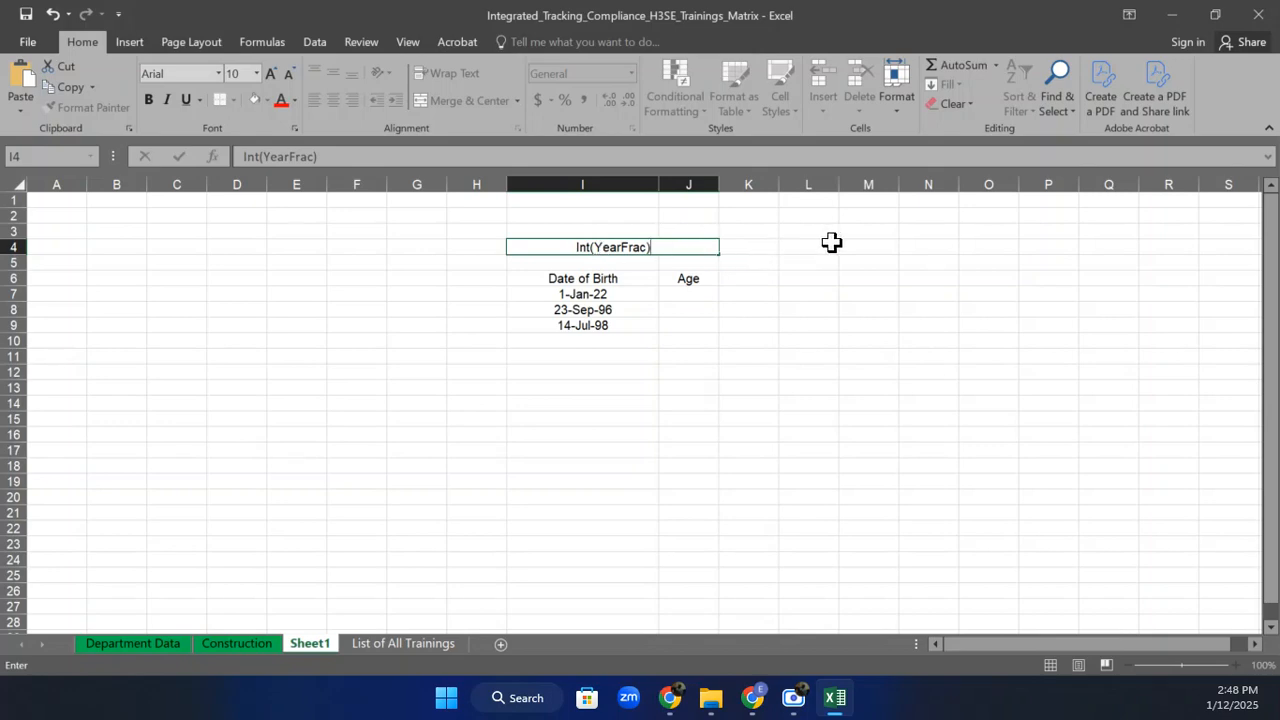
click(975, 250)
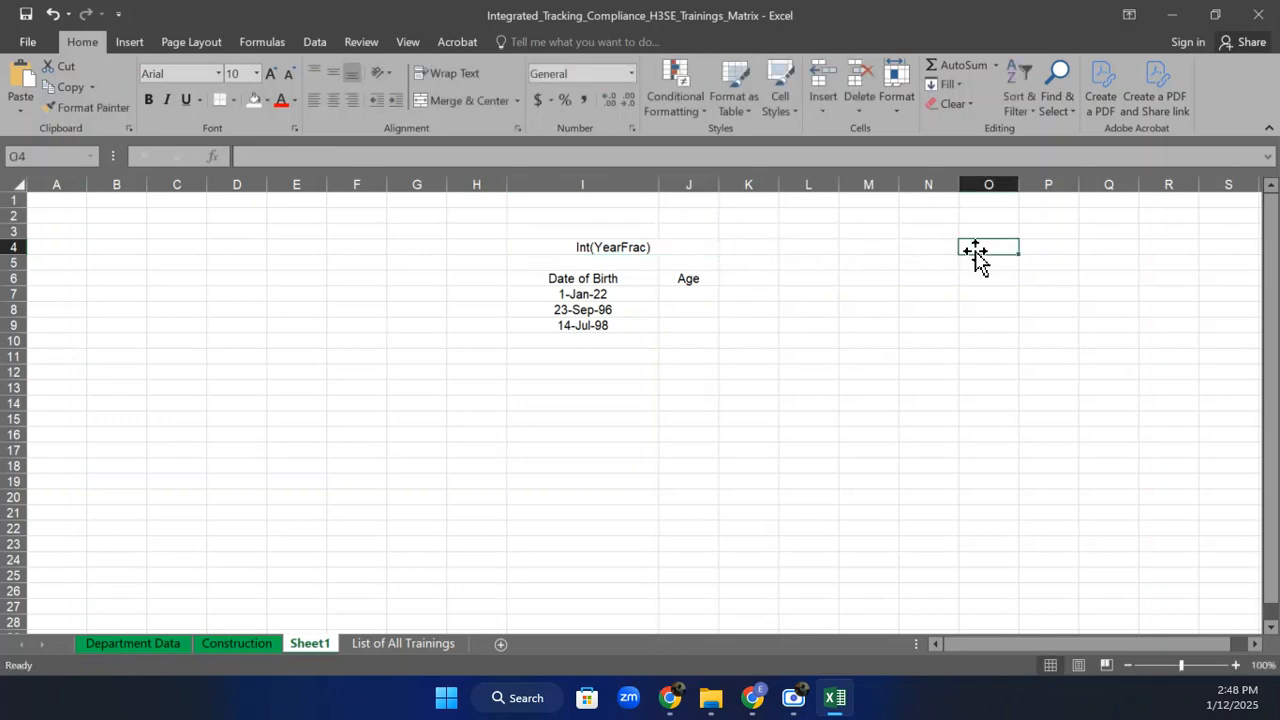
List the notes Int (Interger), Year Frac and Today in O4:O6.
text(Int)
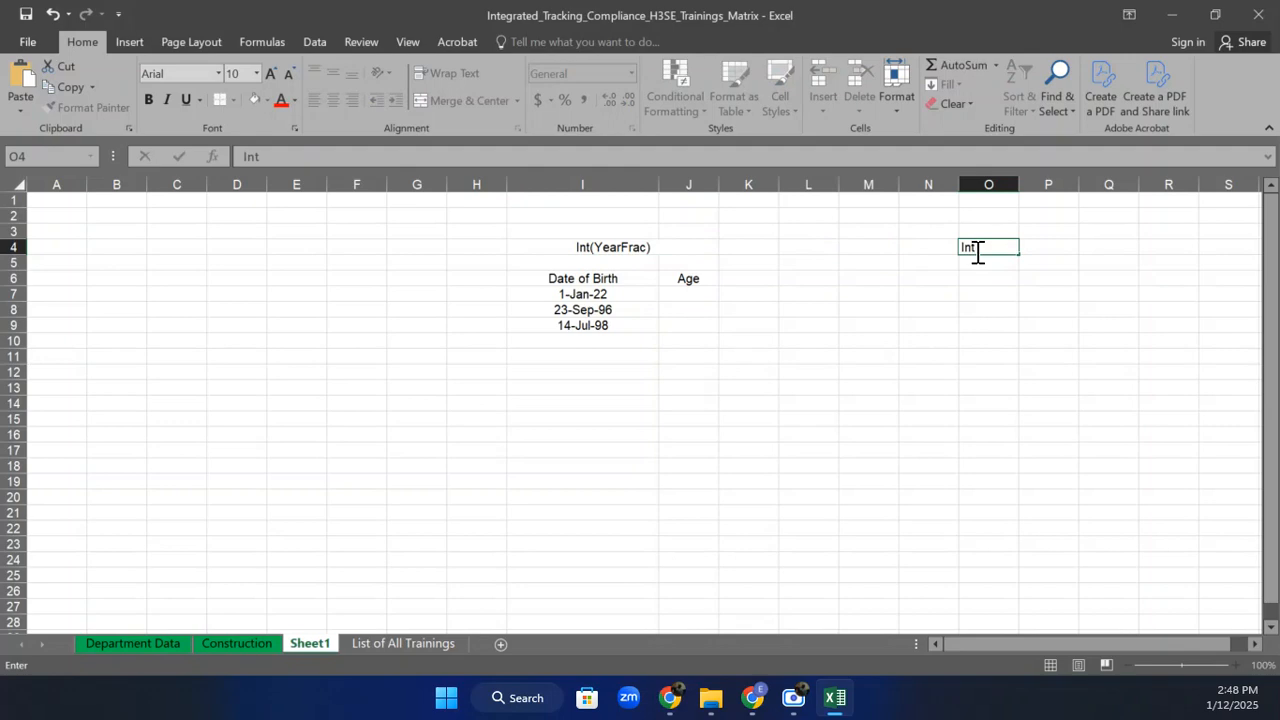
text( (Interger))
click(978, 262)
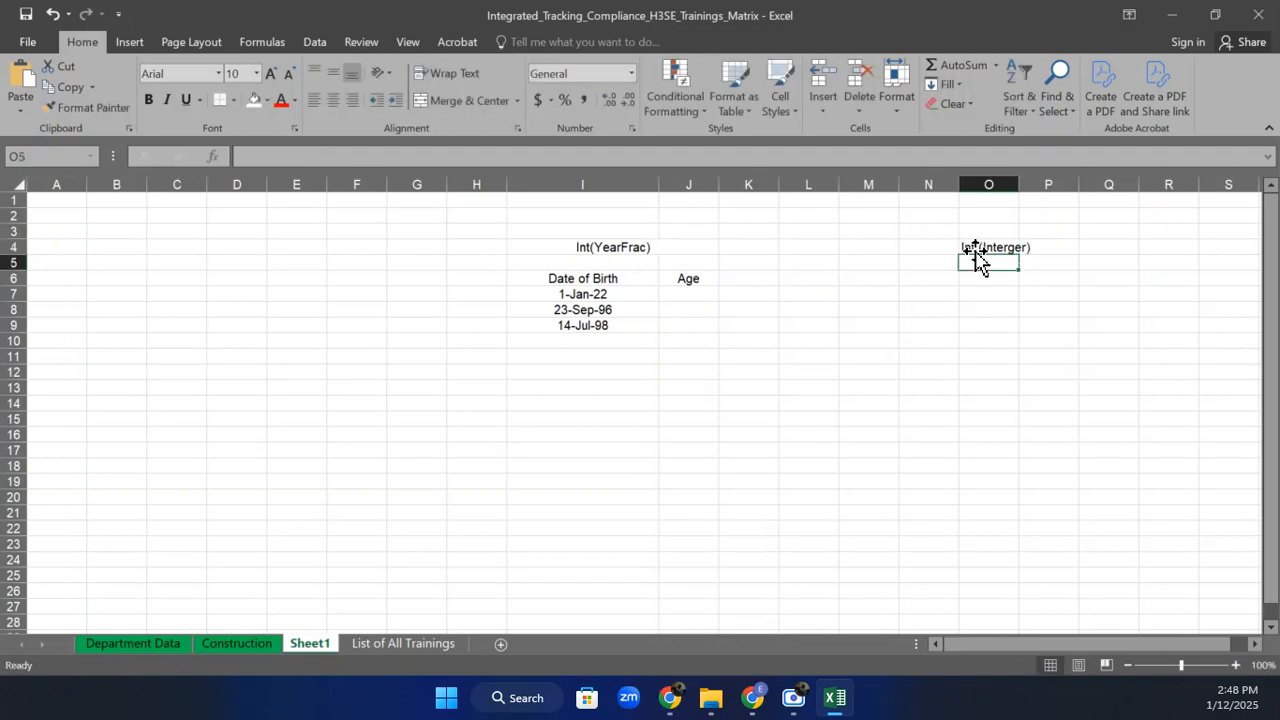
text(Y)
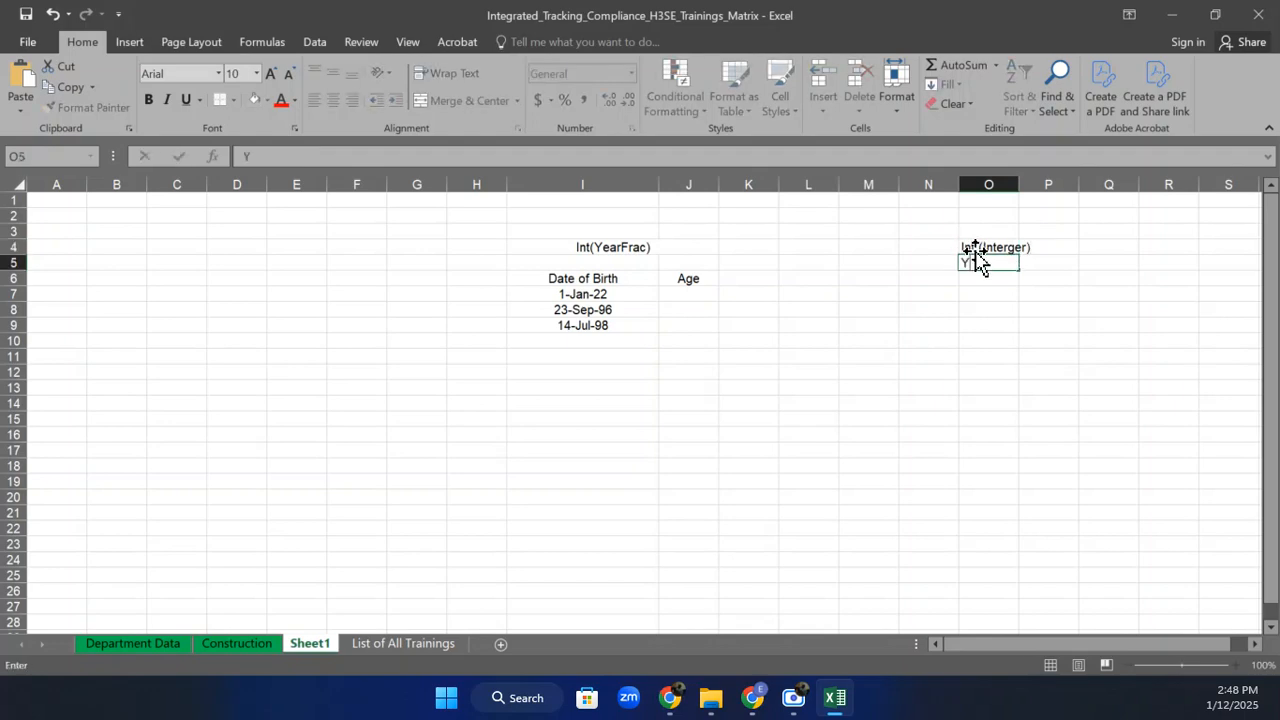
text(ear Frac)
key(Return)
text(Today)
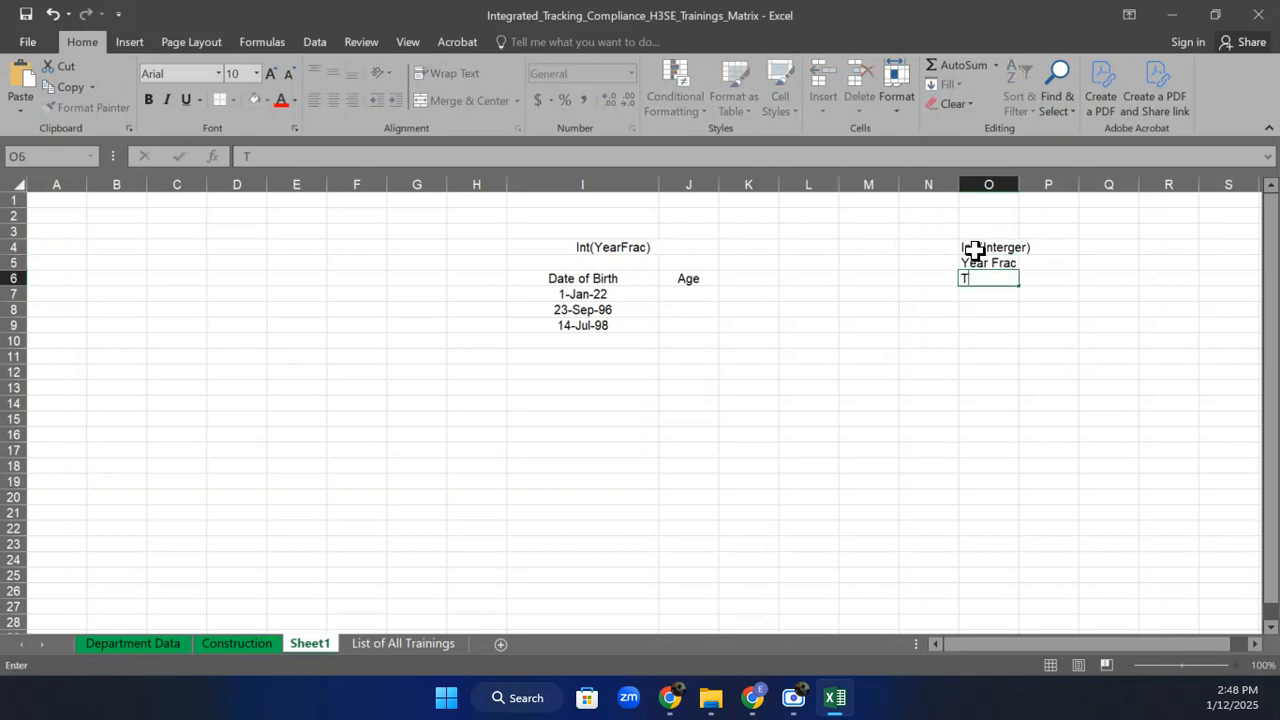
click(1037, 323)
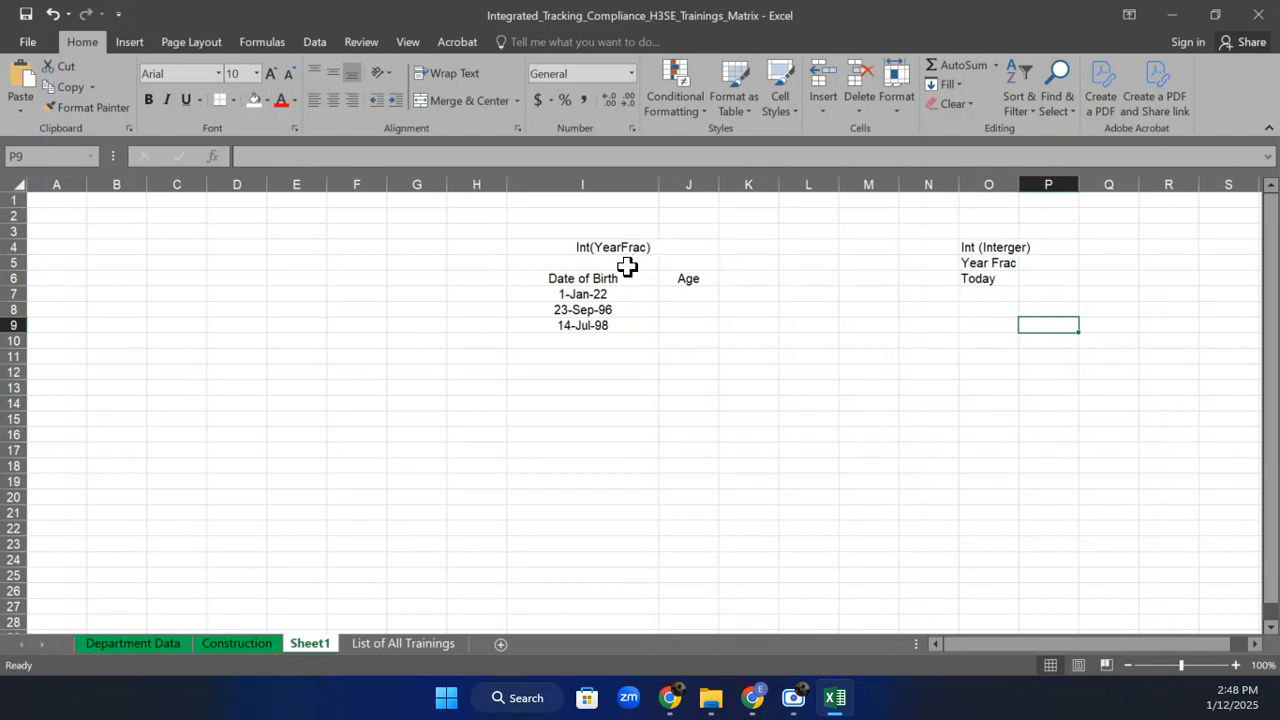
Apply All Borders to the I6:J9 table, widen column J, and begin J7's formula.
drag(624, 278, 706, 323)
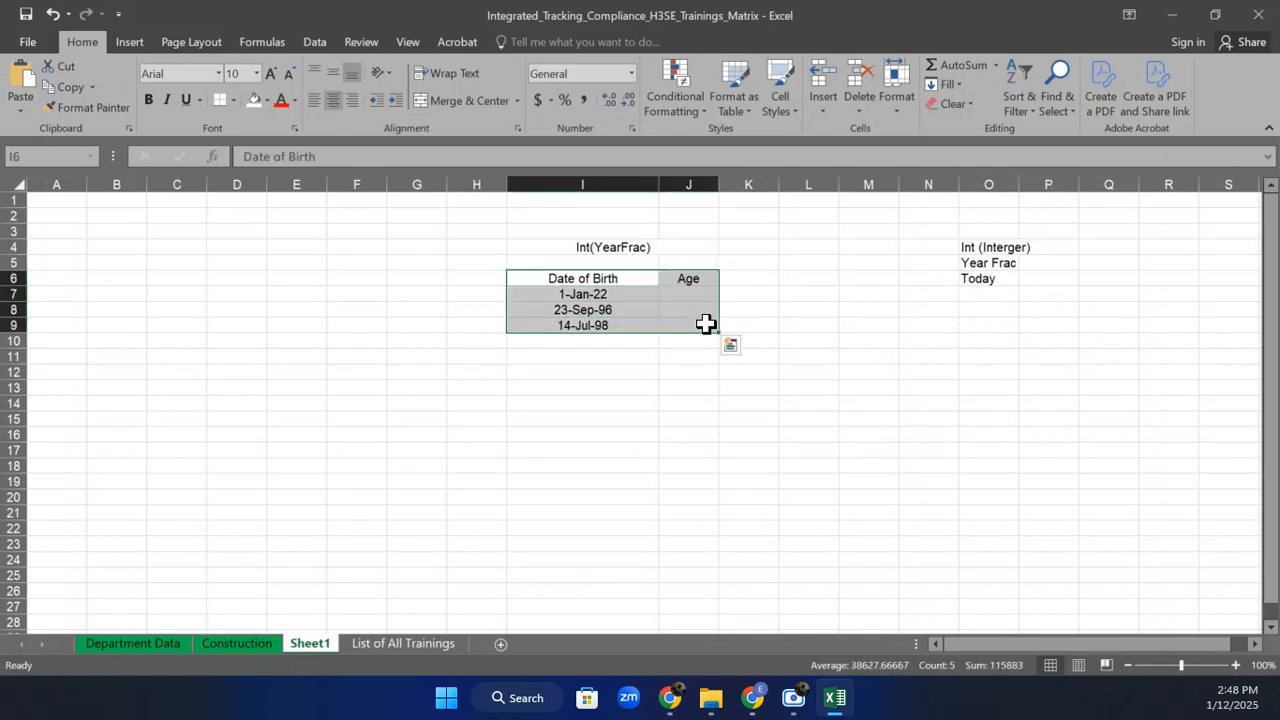
click(232, 99)
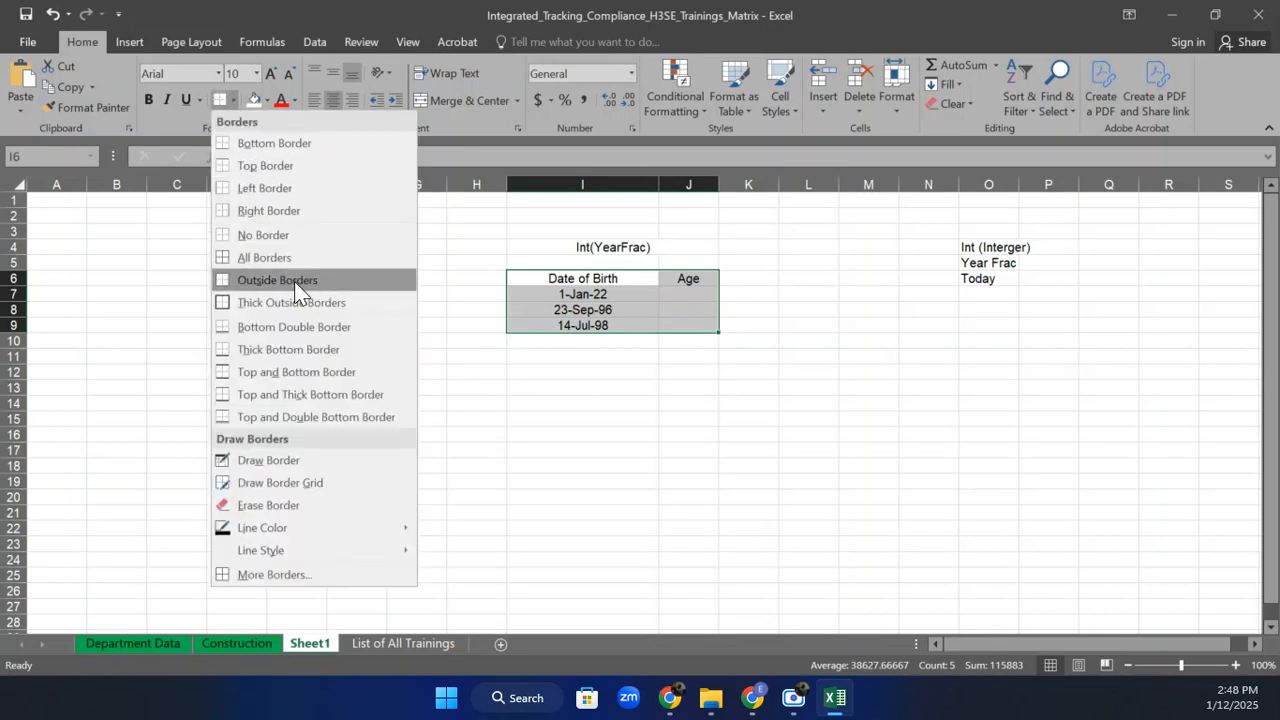
click(322, 258)
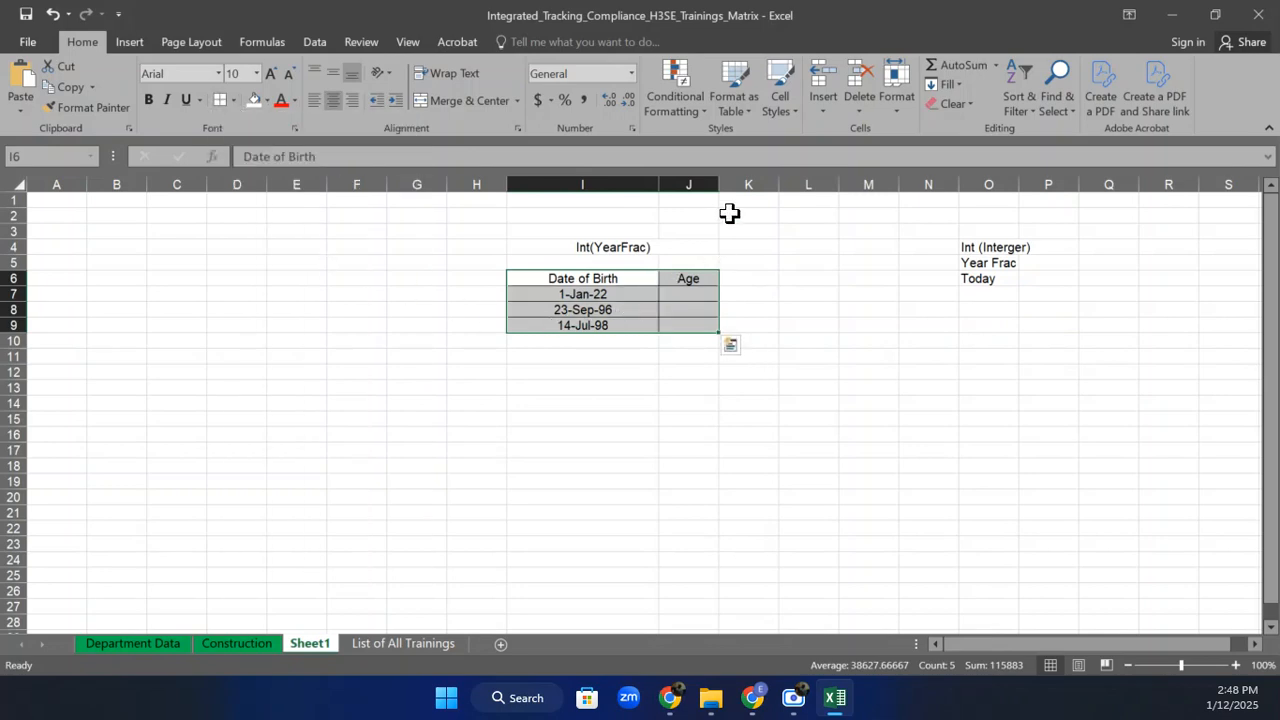
drag(718, 184, 741, 186)
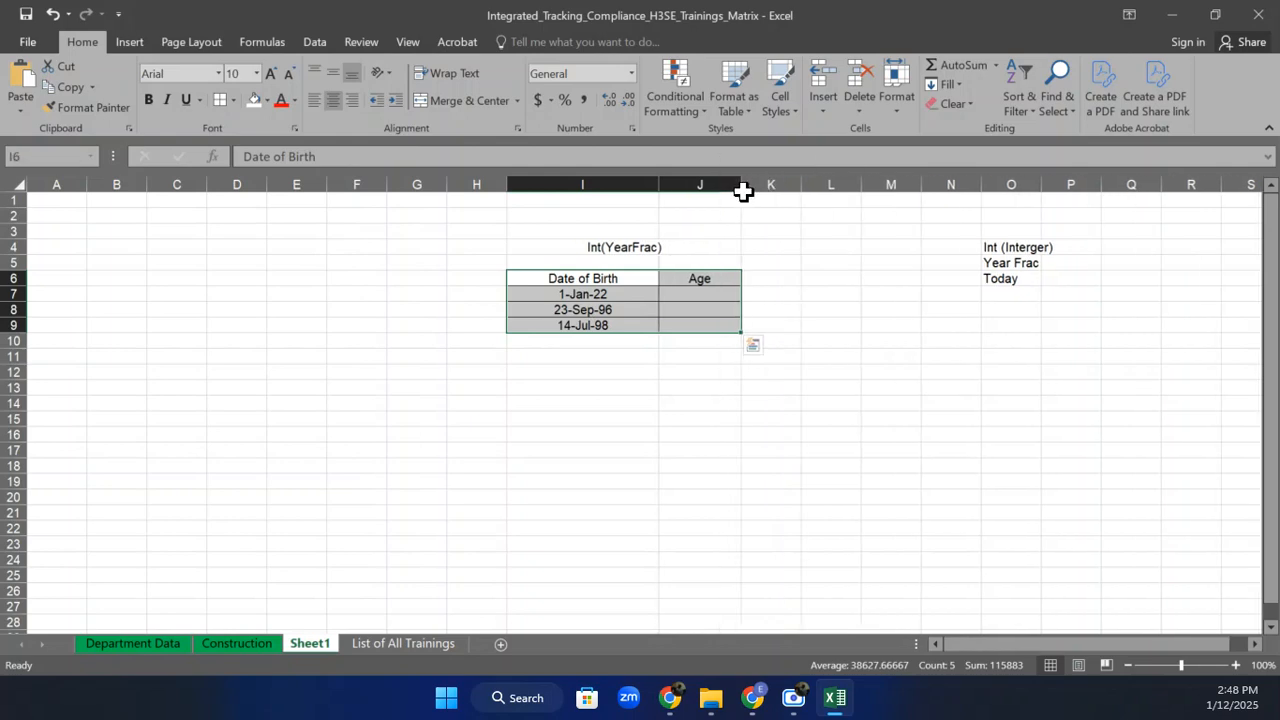
click(700, 295)
text(=)
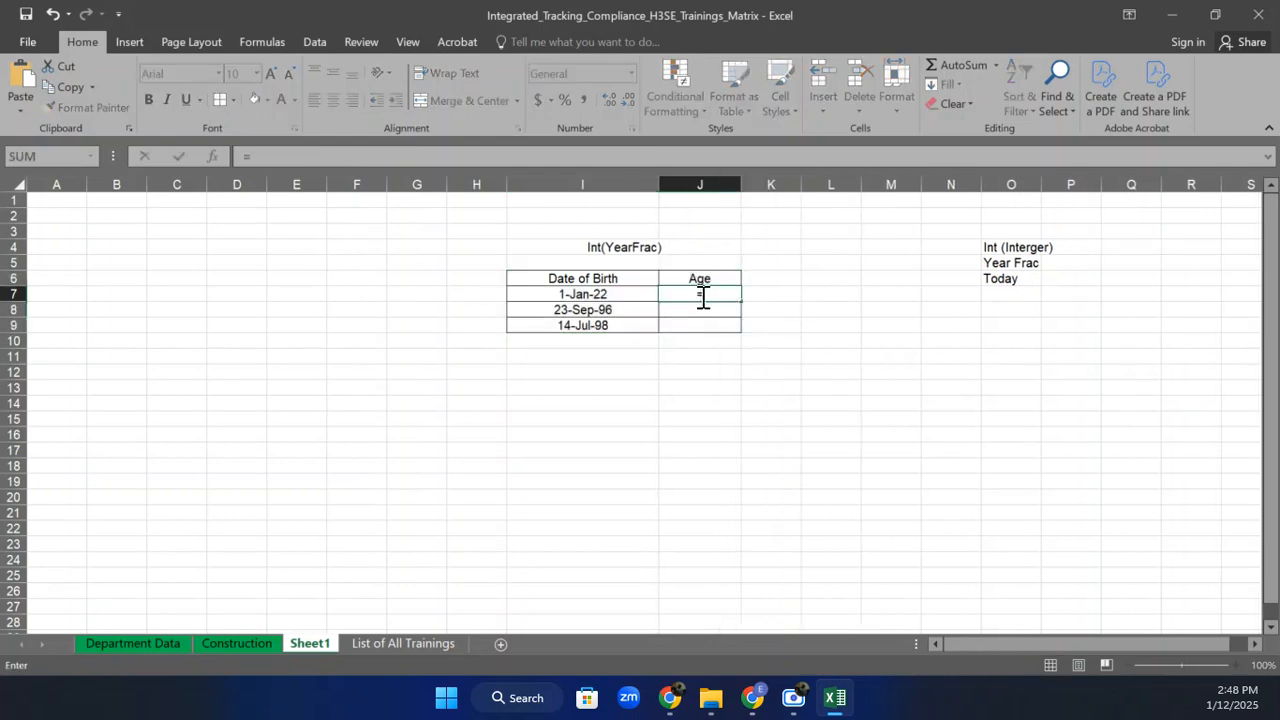
text(Y)
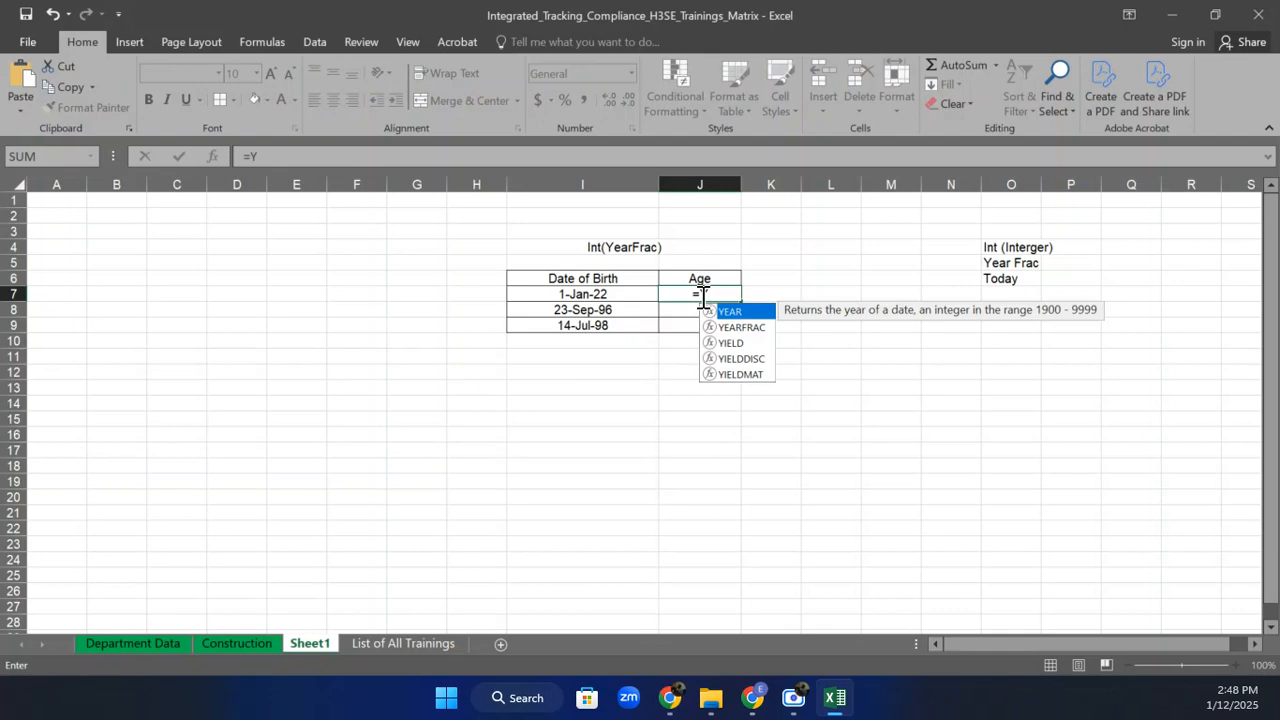
Enter =YEARFRAC(I7,TODAY(),1) in J7 to compute the age from the 1-Jan-22 birth date.
click(745, 327)
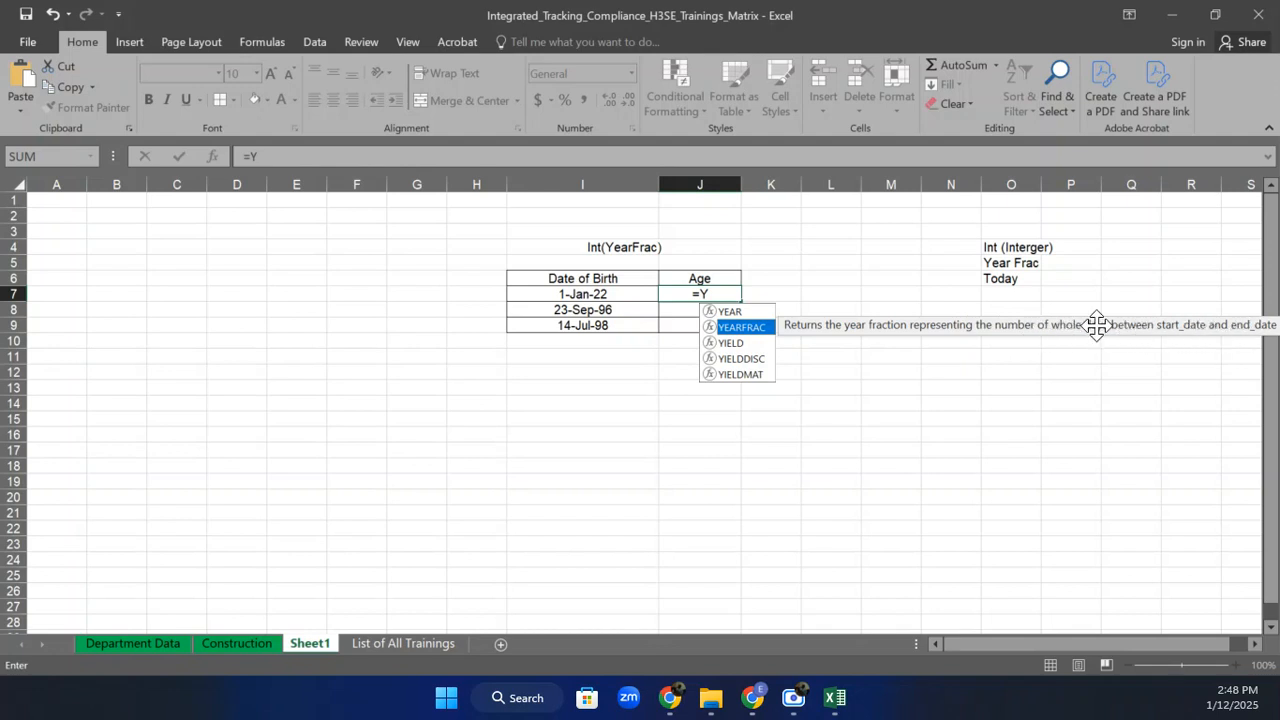
double_click(755, 328)
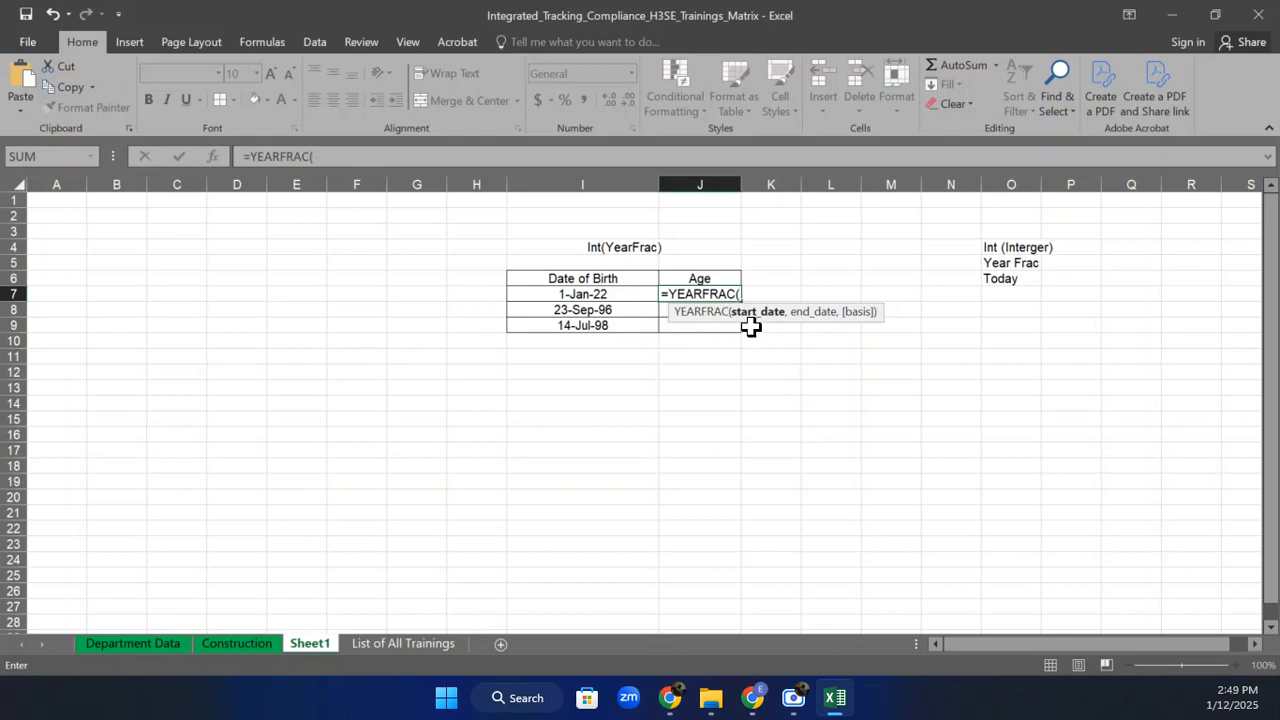
click(594, 293)
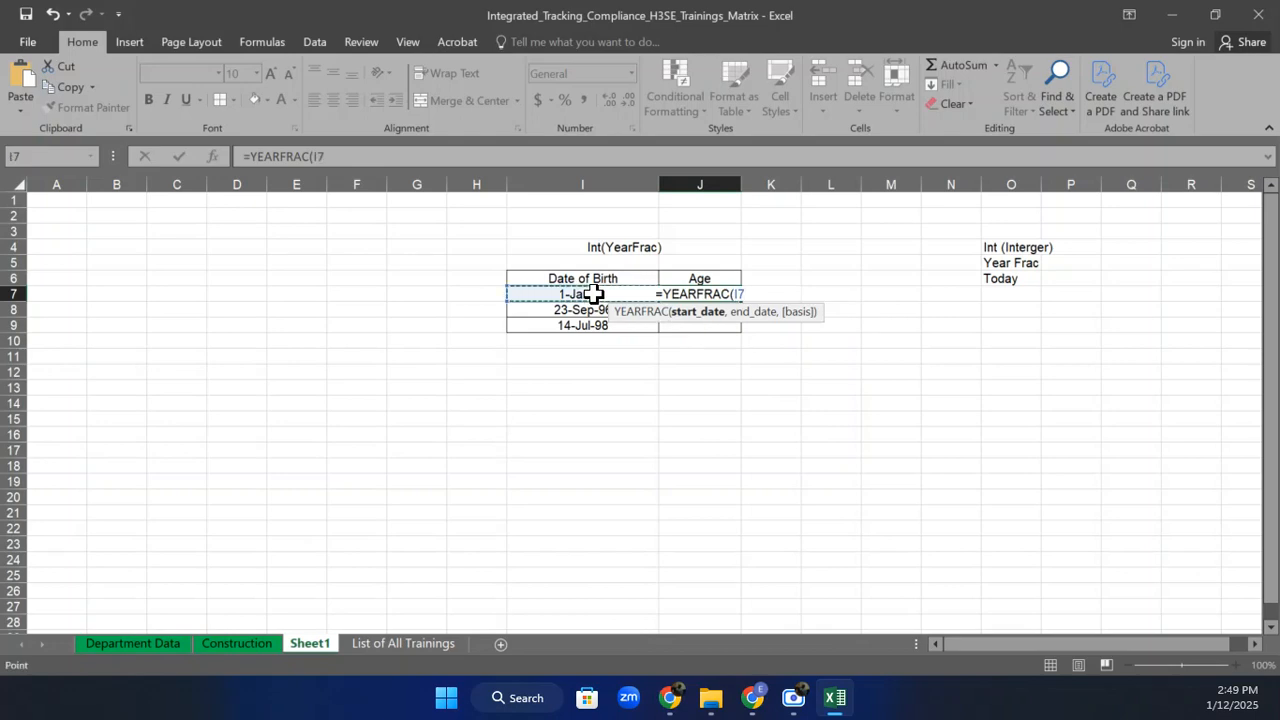
text(,)
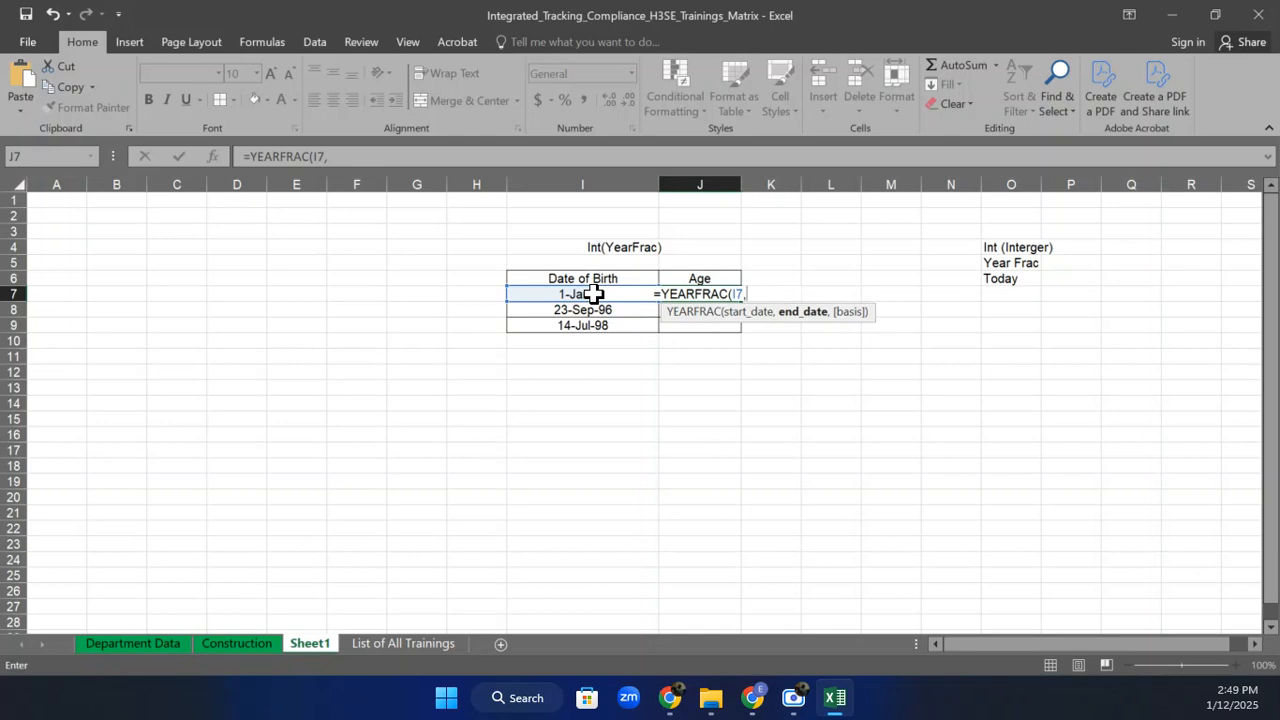
text(T)
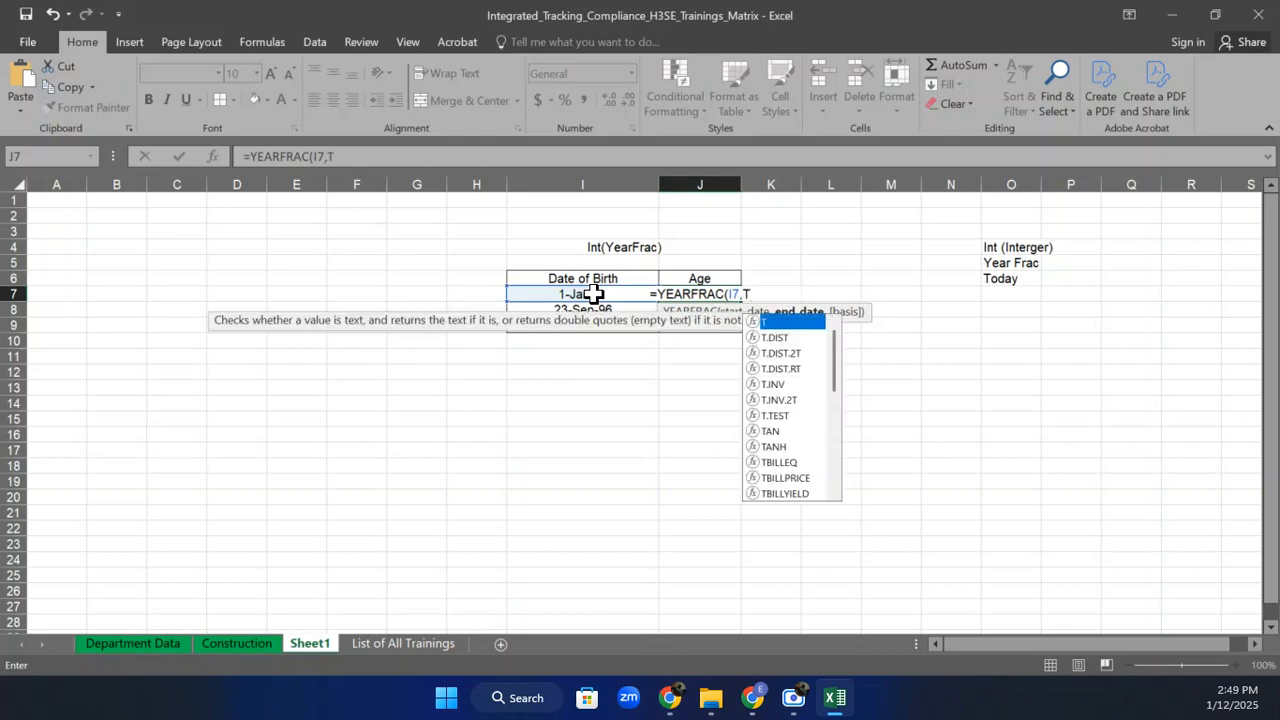
text(OD)
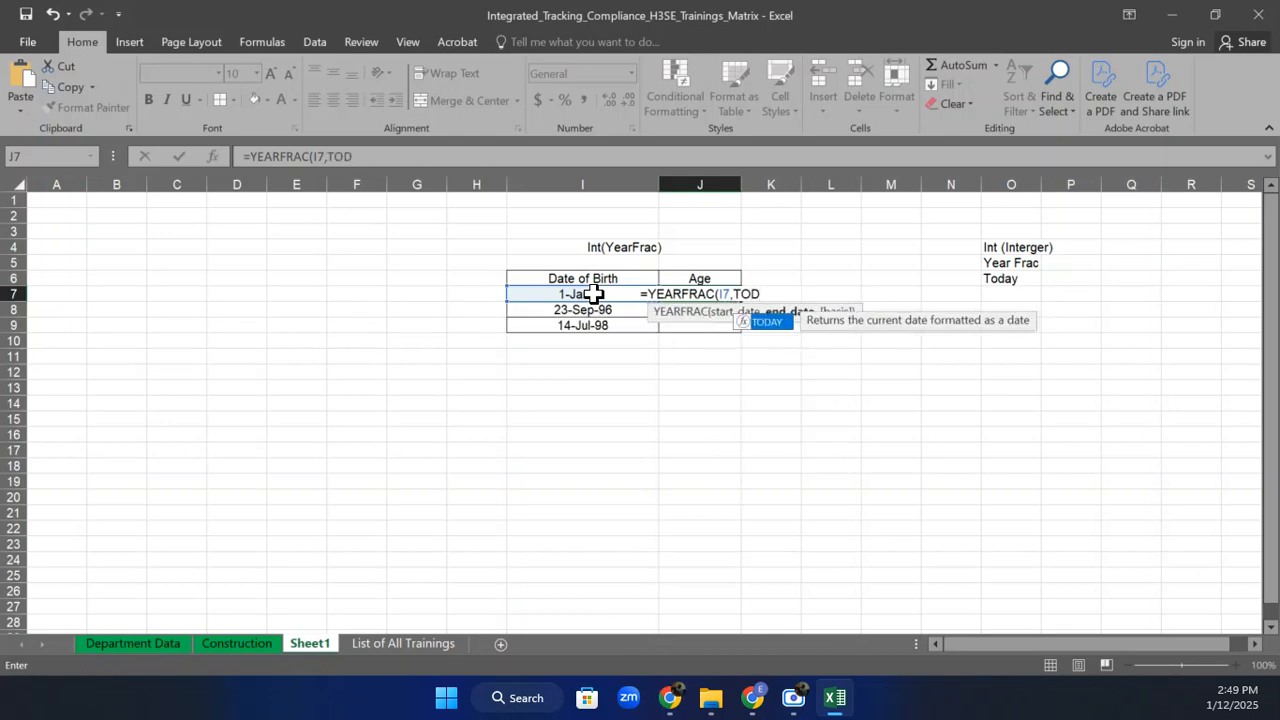
double_click(772, 322)
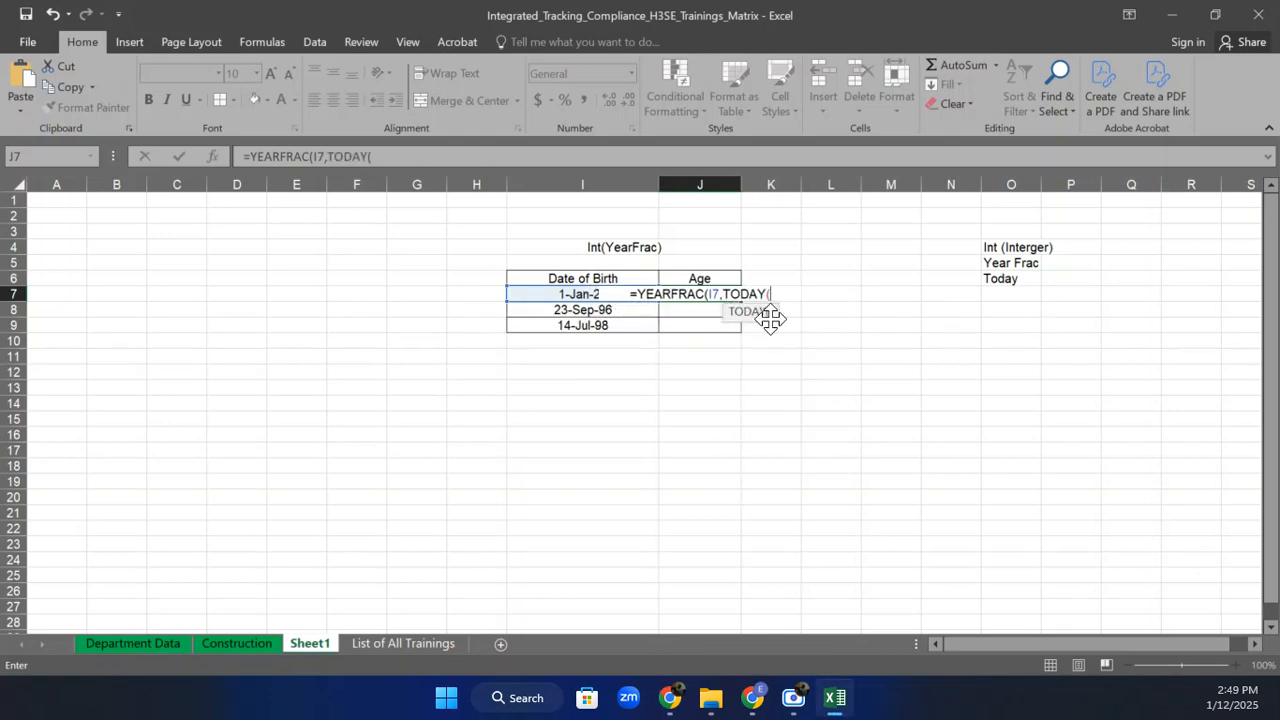
text())
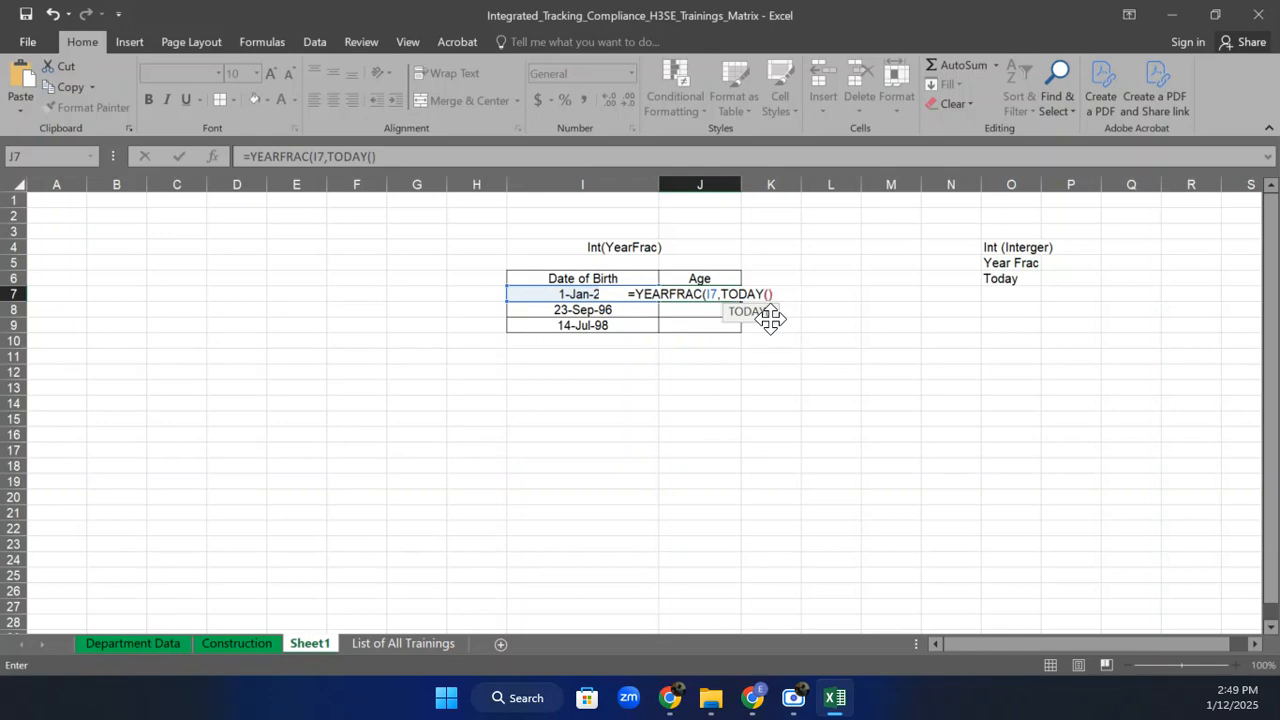
text(,)
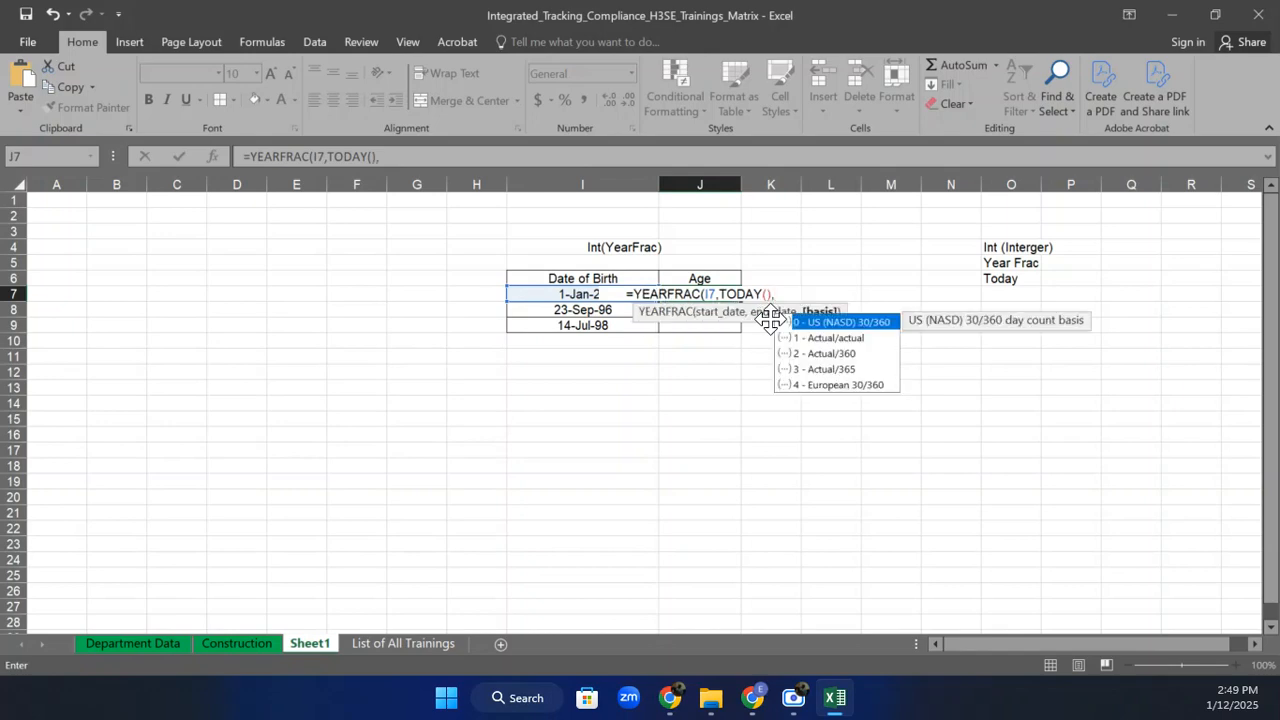
text(1)
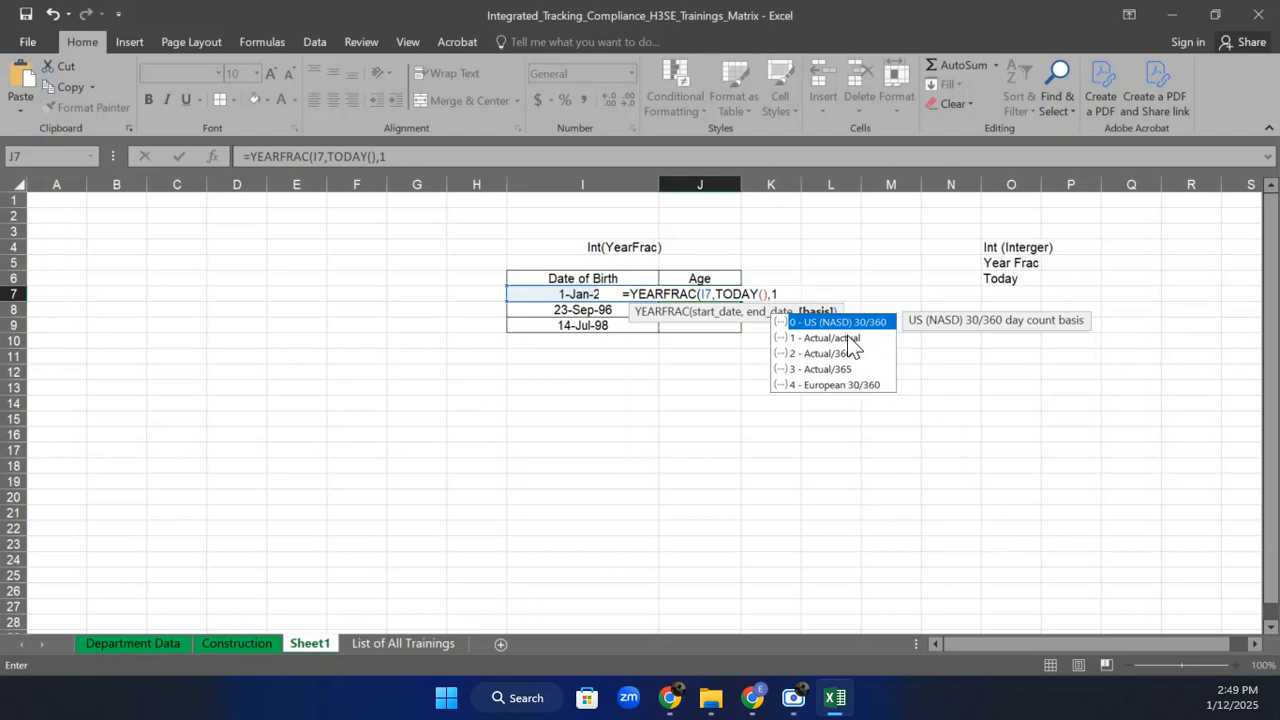
text())
key(Return)
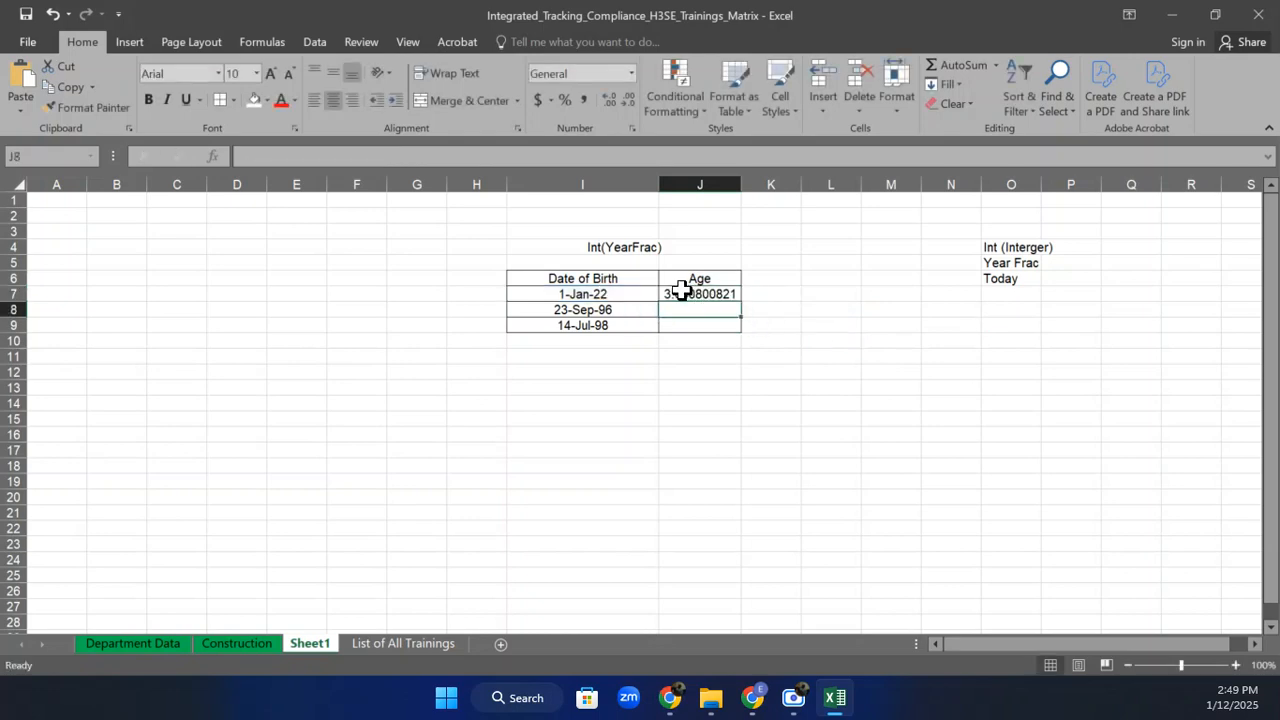
click(680, 292)
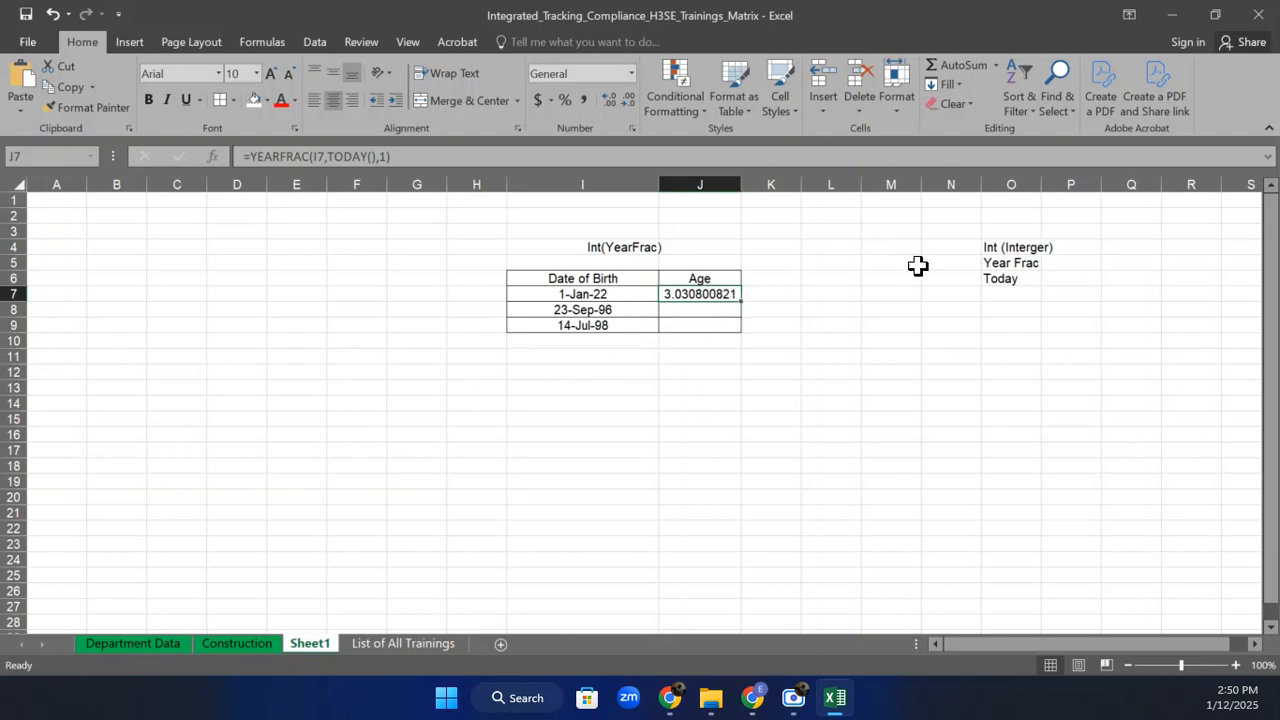
Wrap J7's age formula in INT to get =INT(YEARFRAC(I7,TODAY(),1)).
click(993, 246)
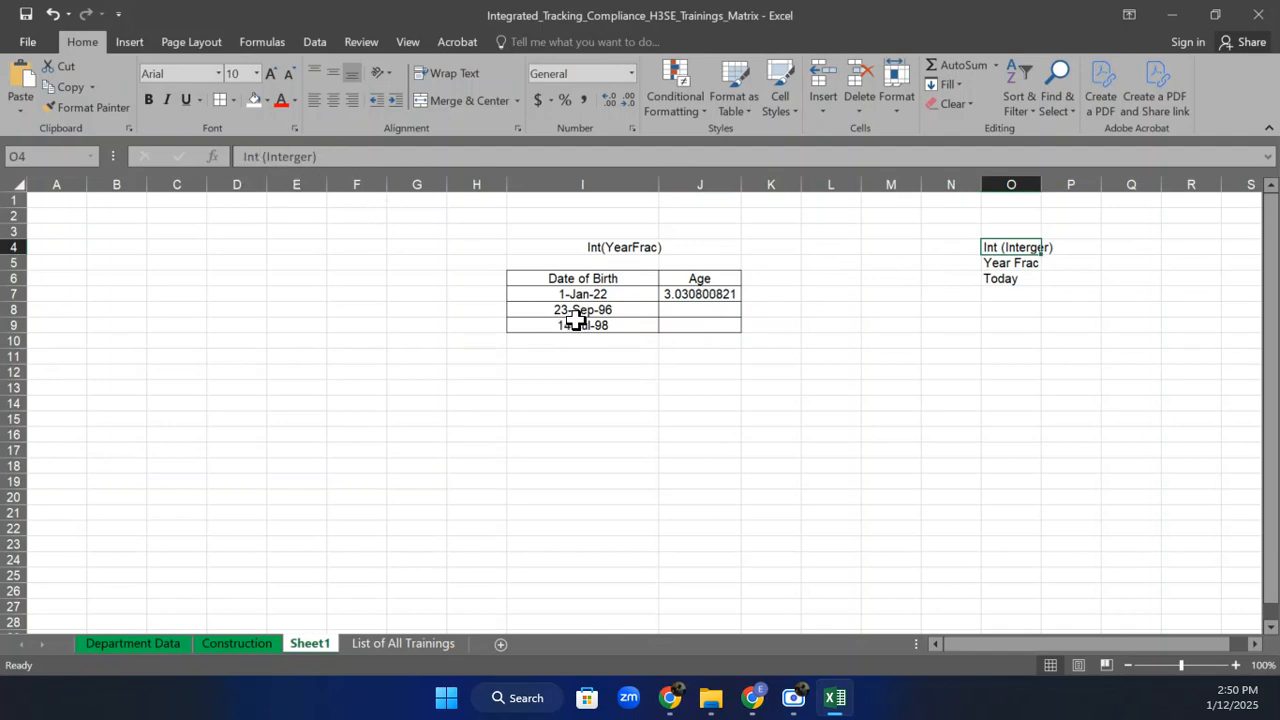
click(666, 292)
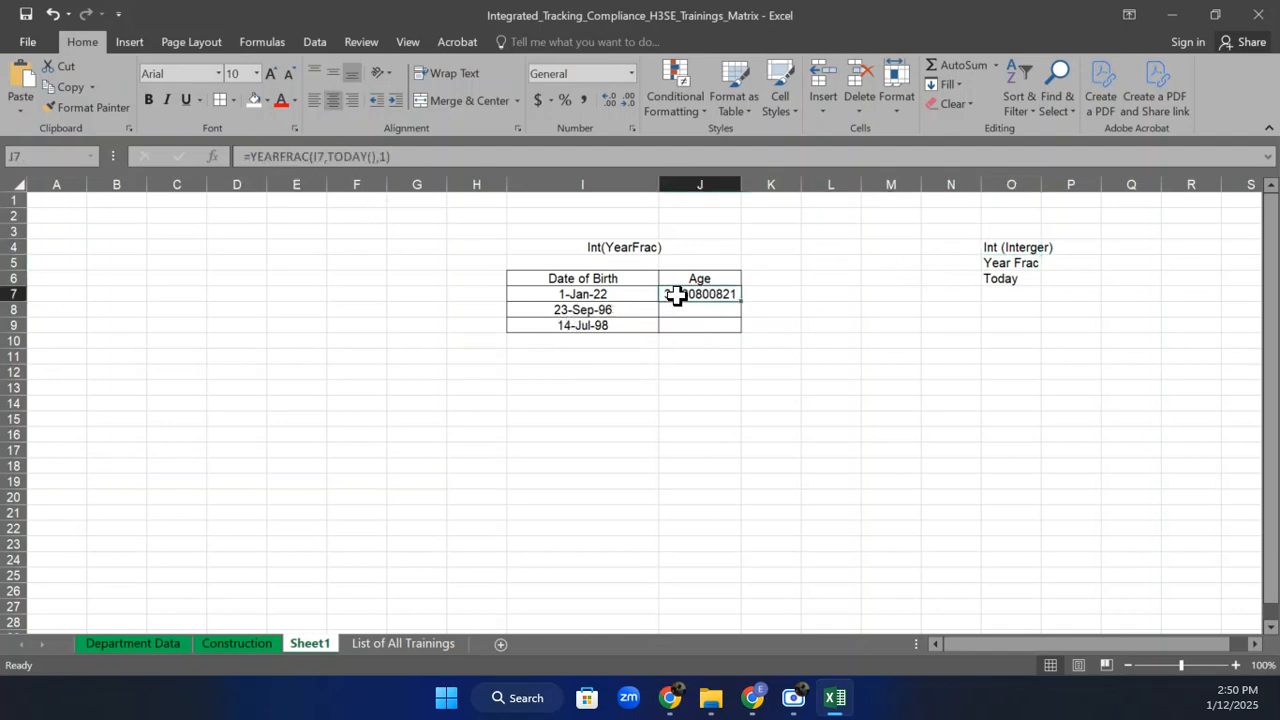
click(256, 158)
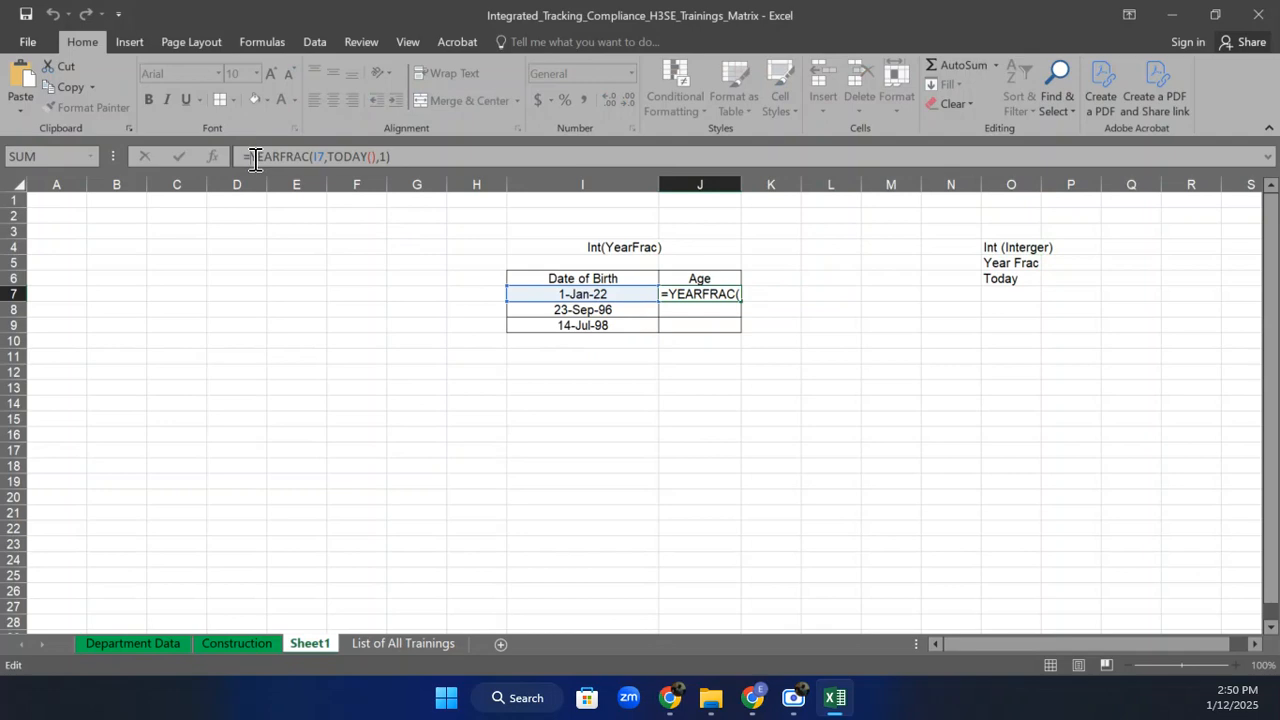
text(Int)
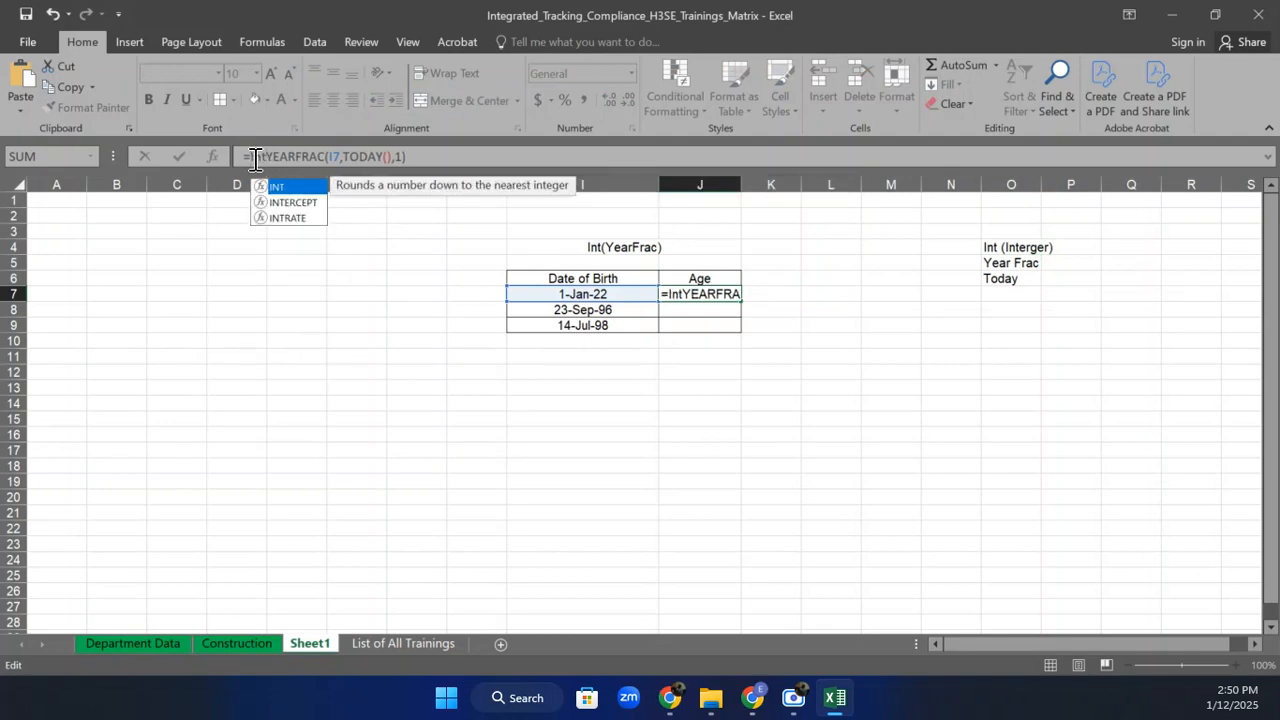
text(()
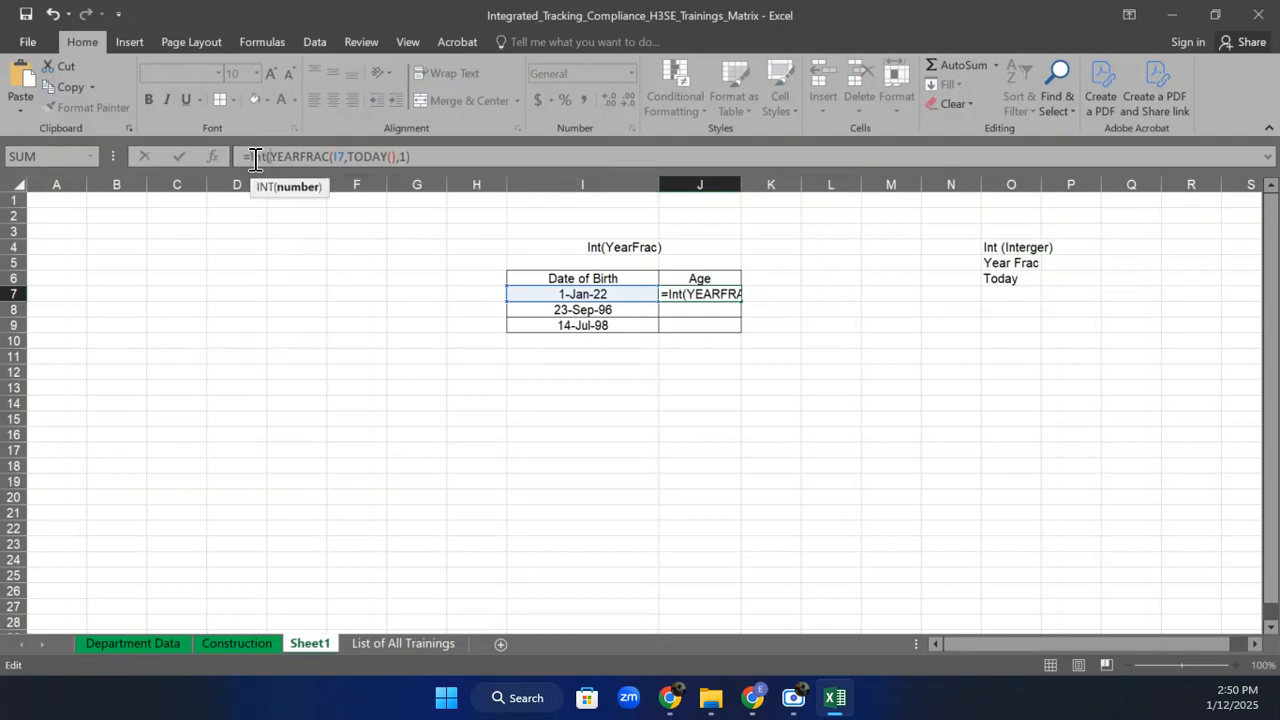
click(446, 155)
text())
key(Return)
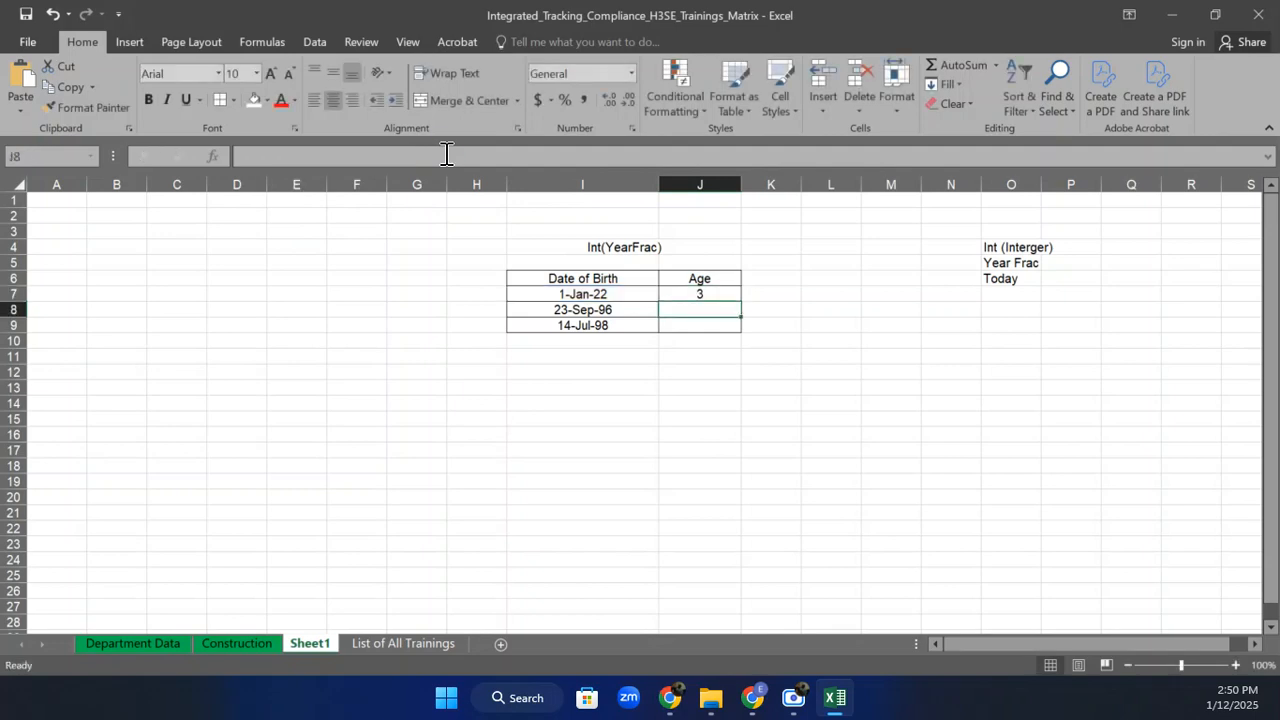
Fill the whole-year age formula down to J9, giving ages 3, 28 and 26.
click(684, 293)
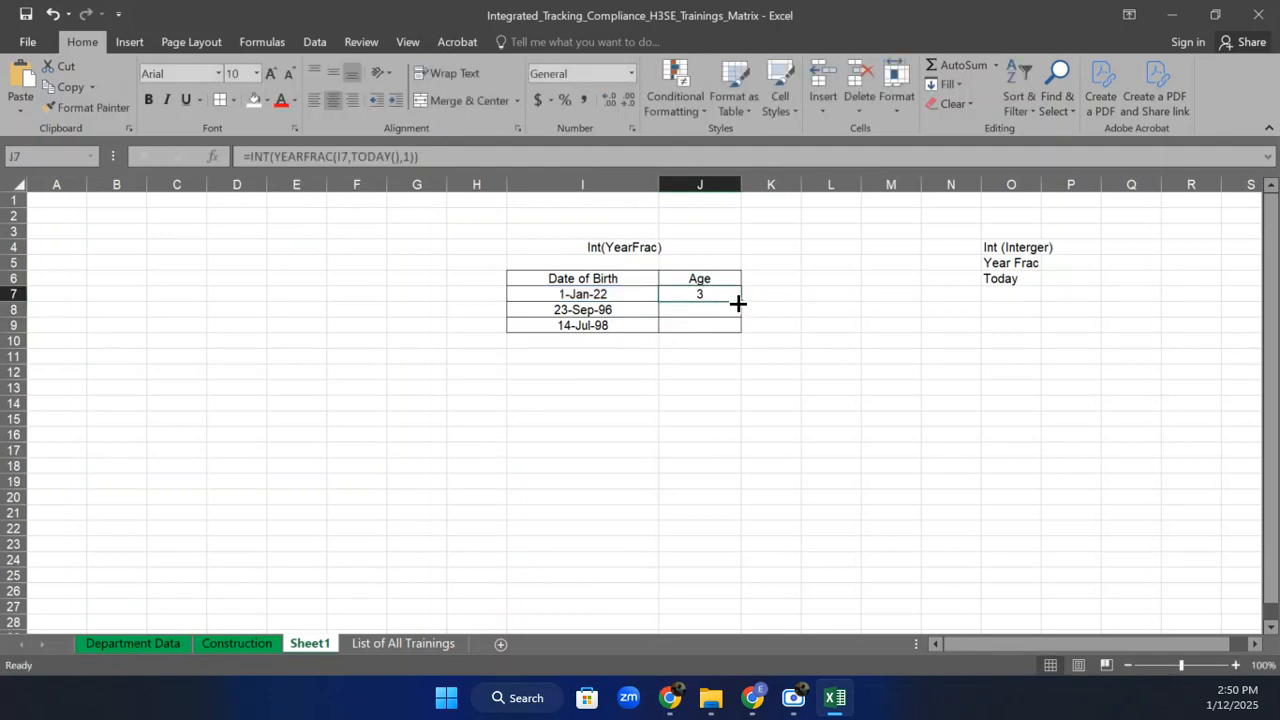
drag(738, 302, 738, 332)
click(714, 385)
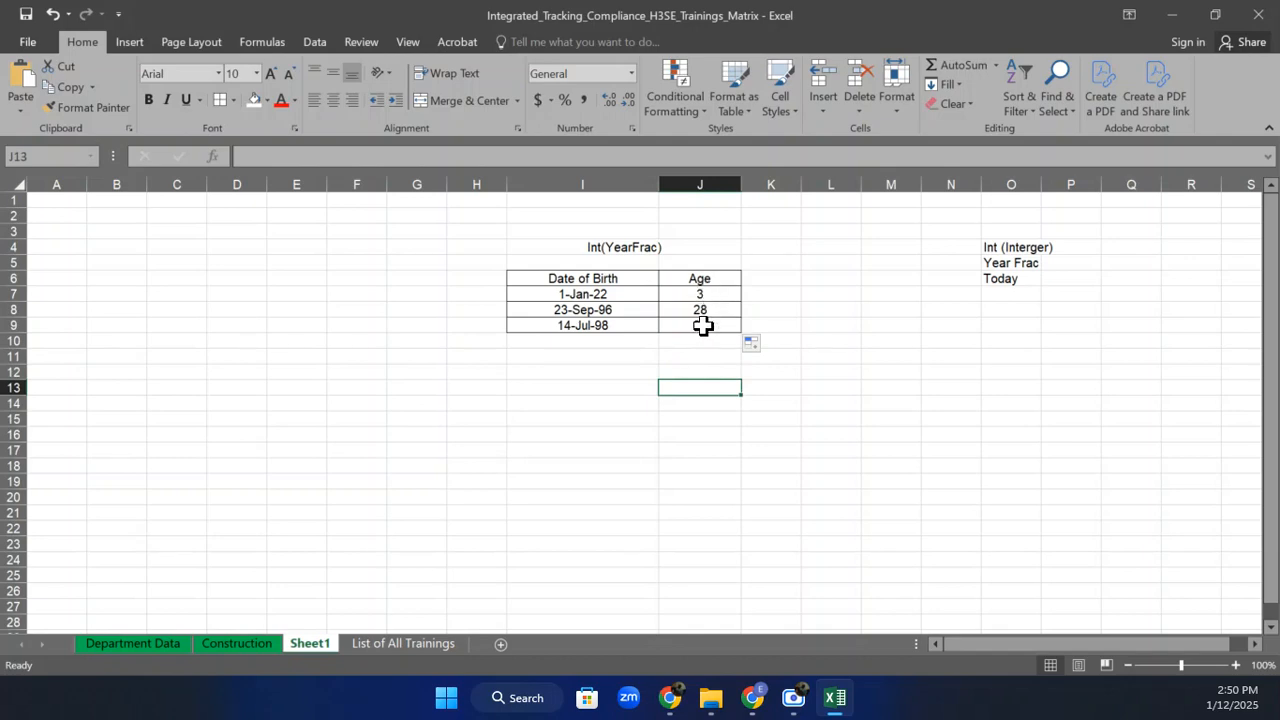
Enter 11-Dec-24 as the first birth date in I7, making J7's age 0.
click(608, 388)
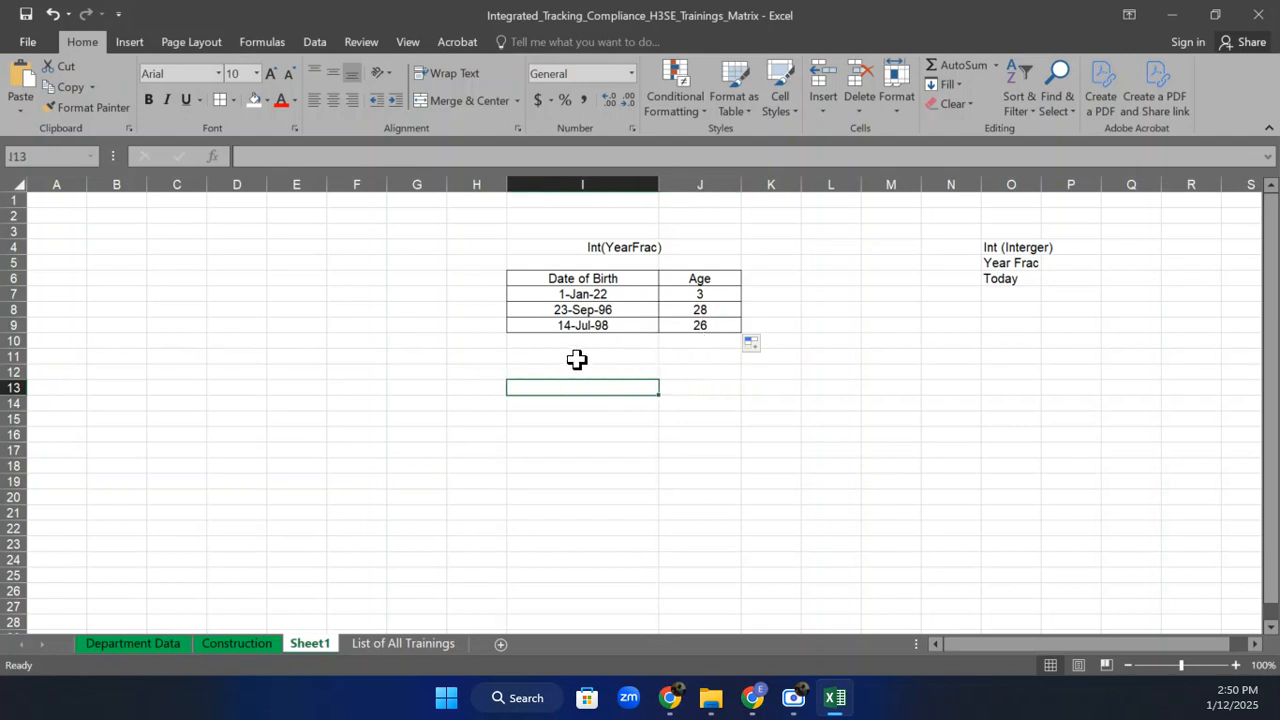
click(614, 316)
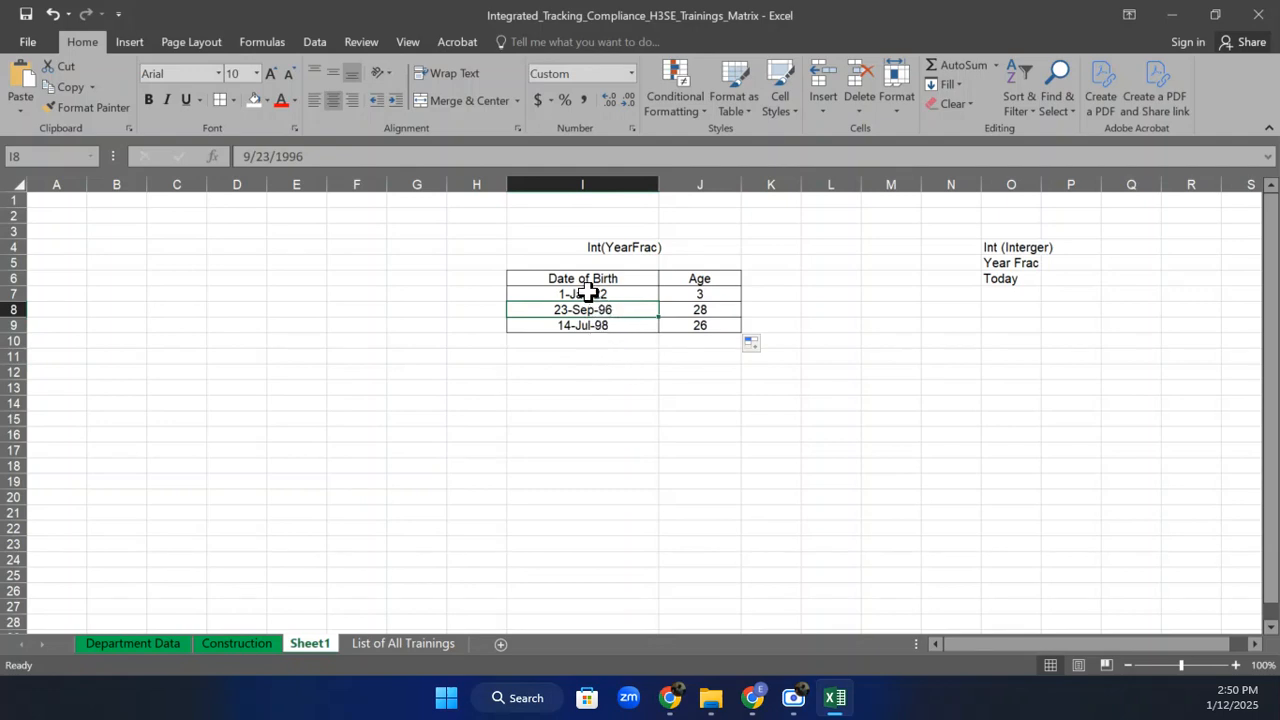
click(587, 292)
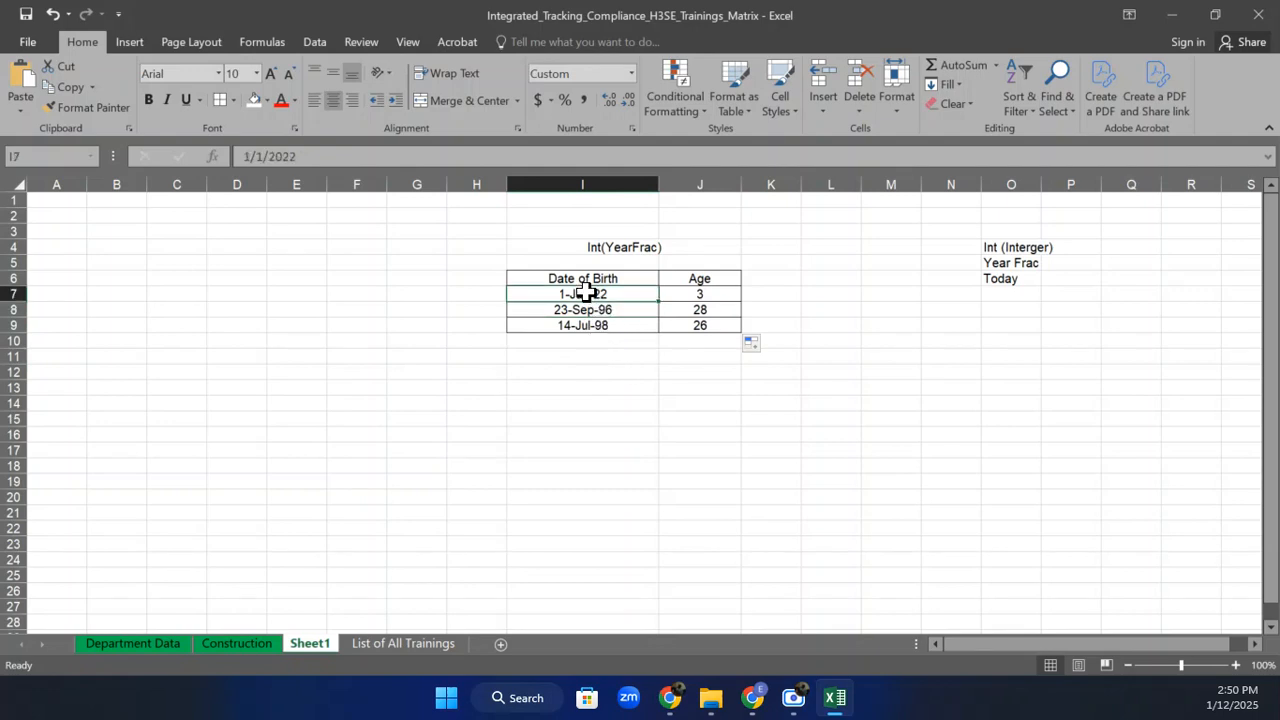
text(1)
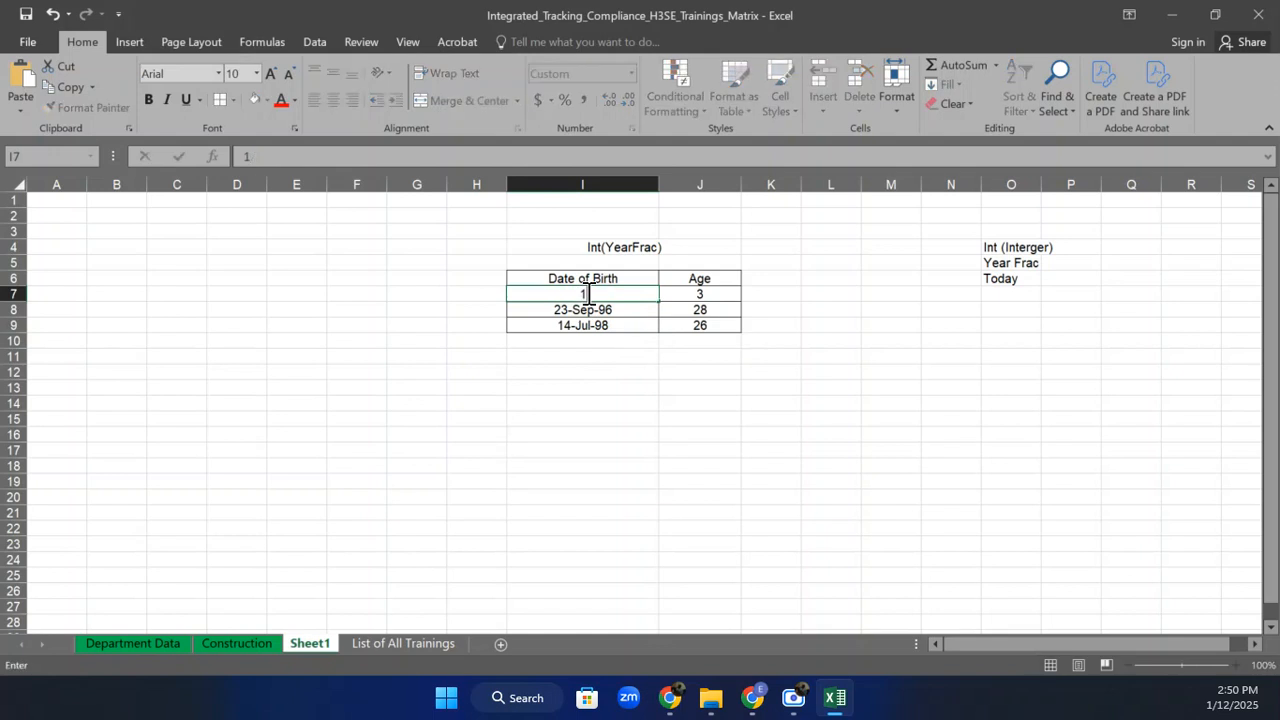
text(1-Dec-24)
key(Return)
click(737, 299)
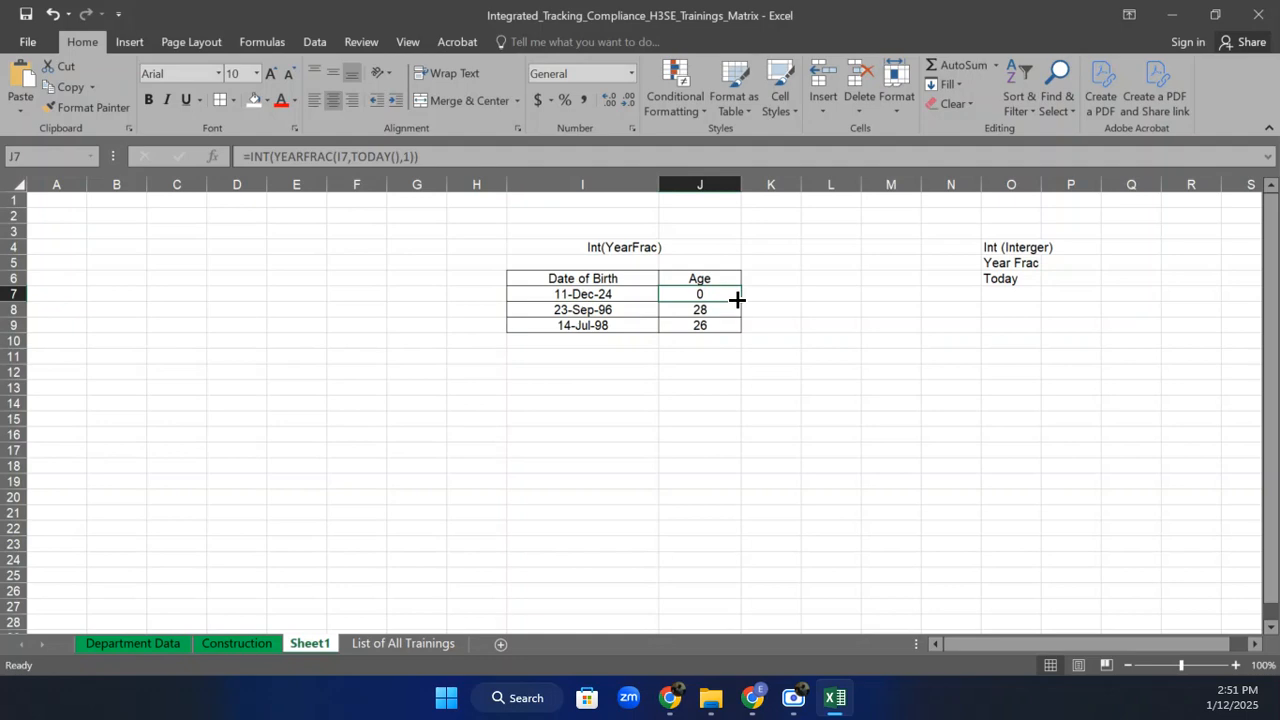
Strip INT from J7's formula to show the unrounded fractional age.
click(576, 292)
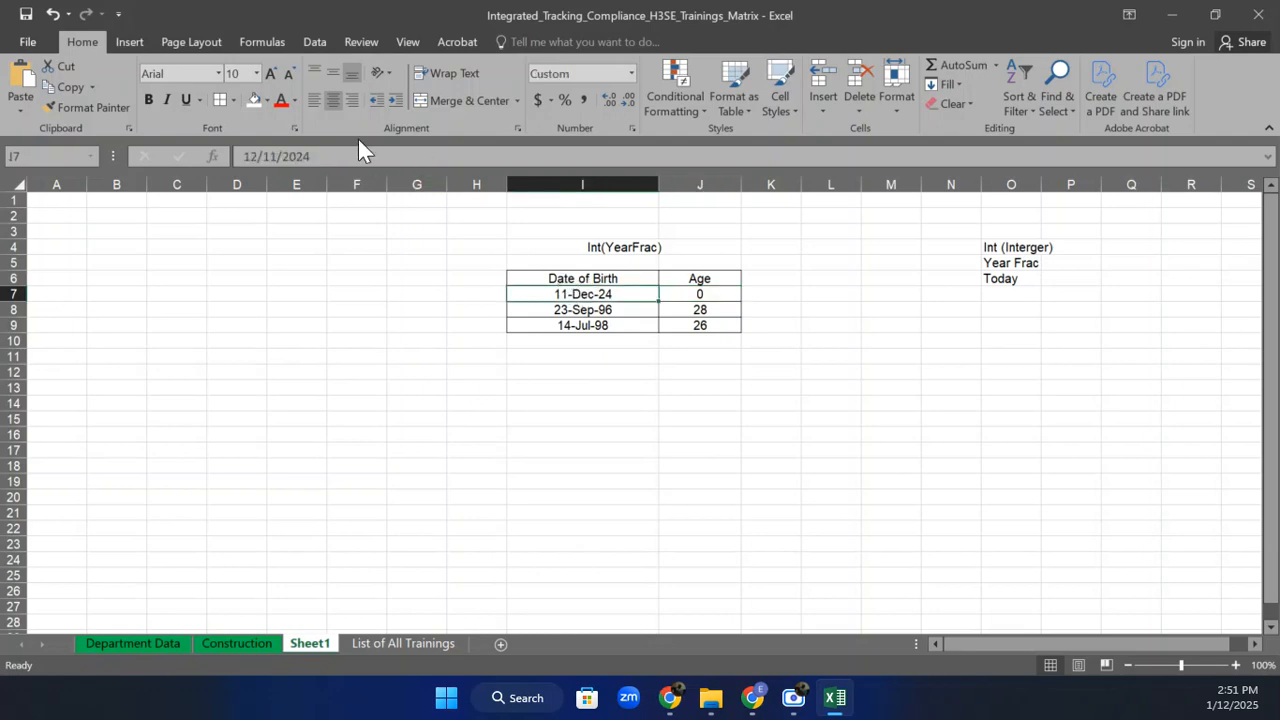
double_click(596, 293)
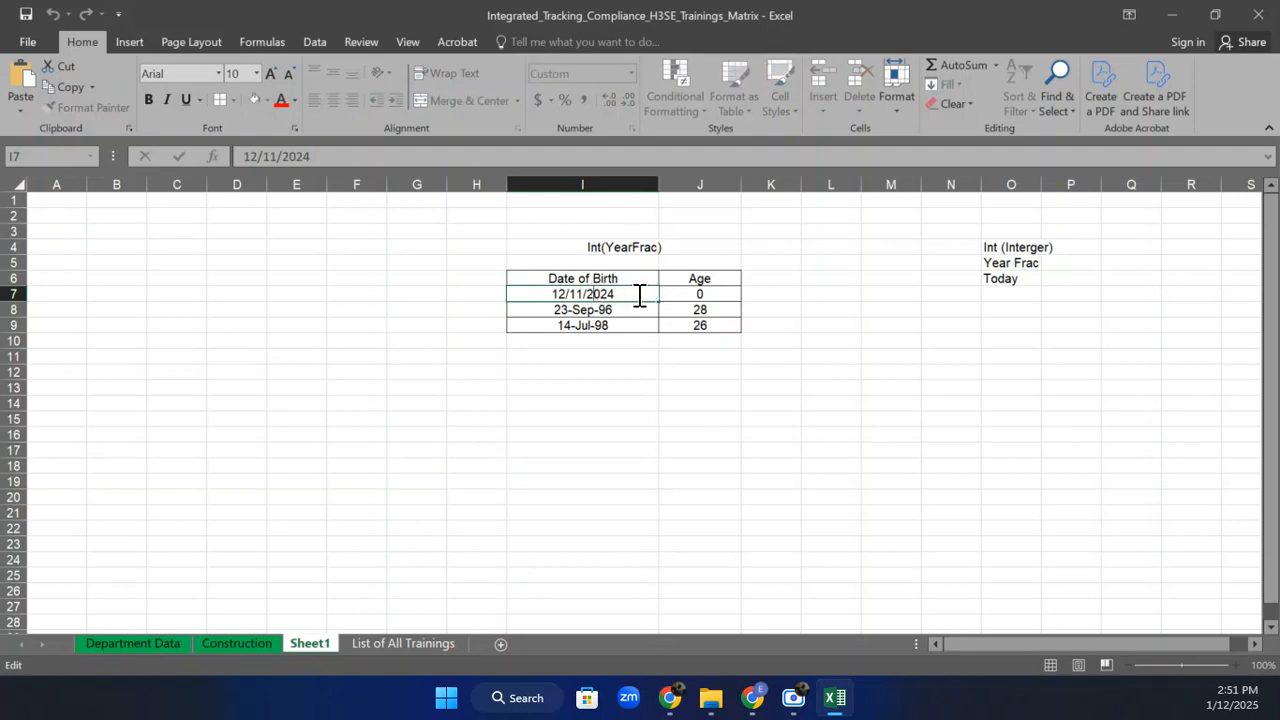
key(Return)
click(637, 293)
click(694, 292)
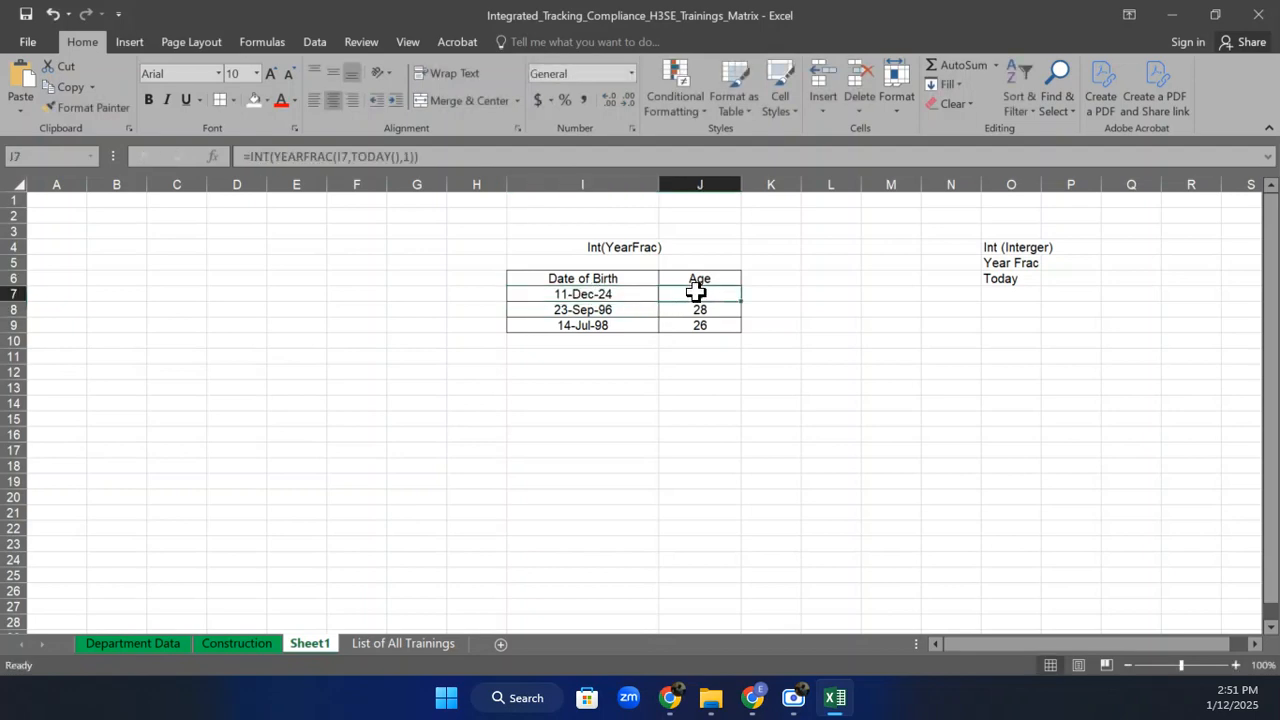
click(272, 157)
key(BackSpace)
key(BackSpace)
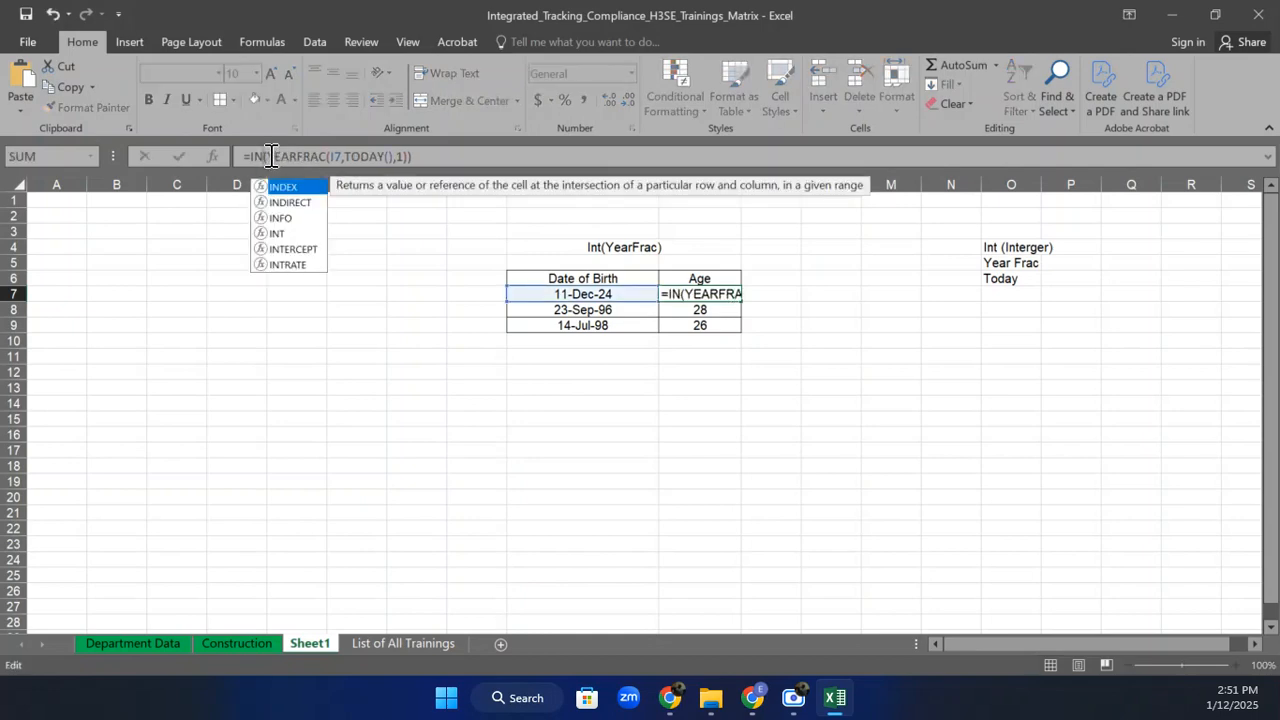
key(BackSpace)
key(Return)
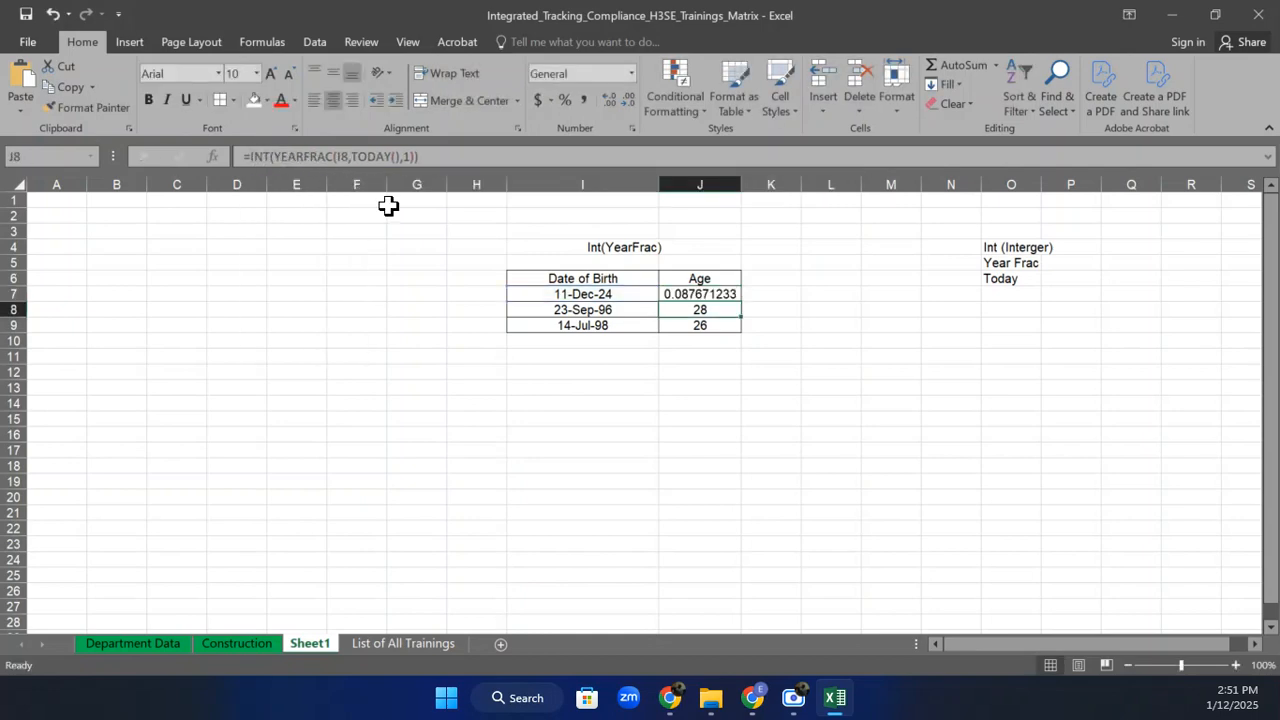
Restore INT in J7's age formula.
click(669, 292)
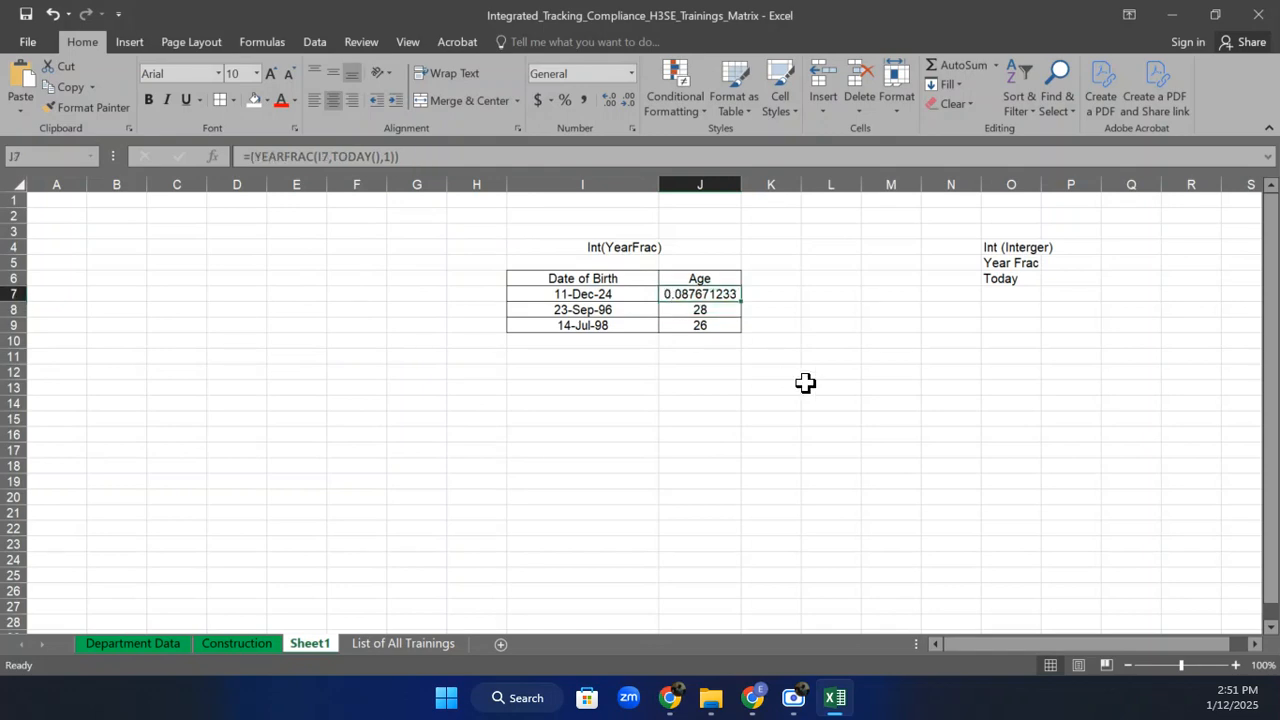
click(252, 157)
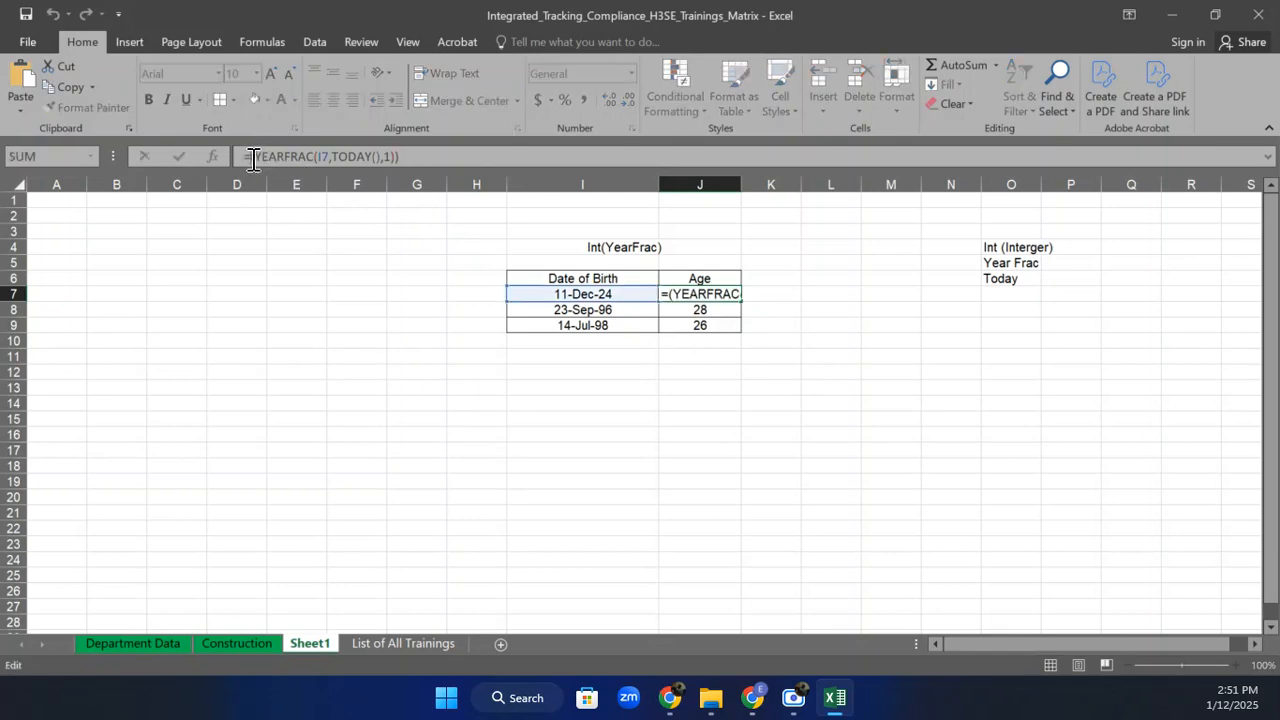
text(int)
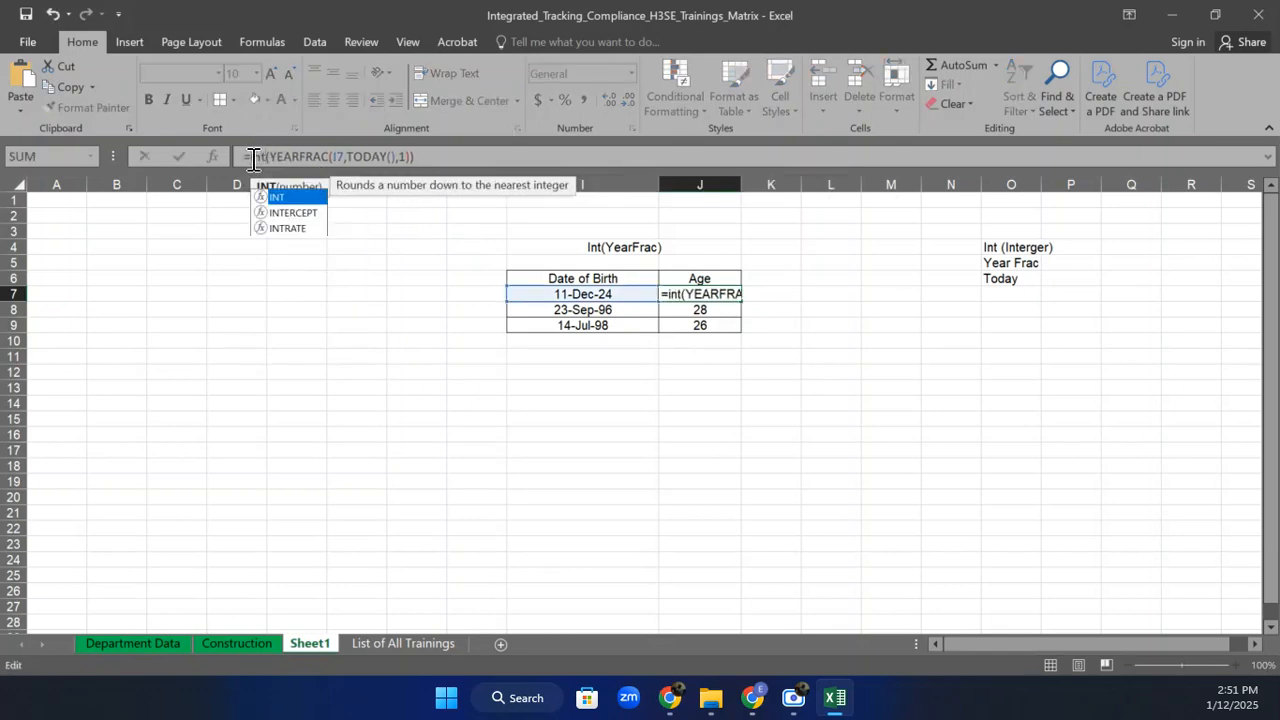
key(Return)
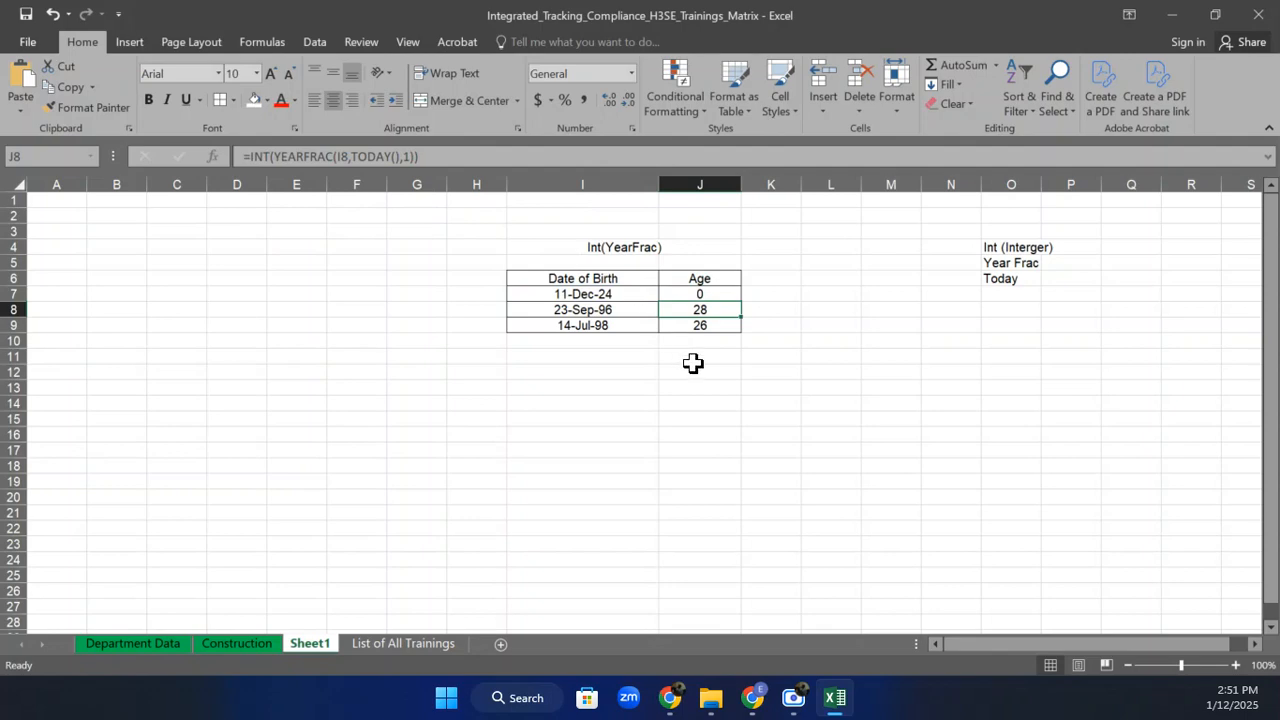
Change I7's birth date to 11-Dec-23 so J7's age reads 1.
double_click(628, 290)
key(BackSpace)
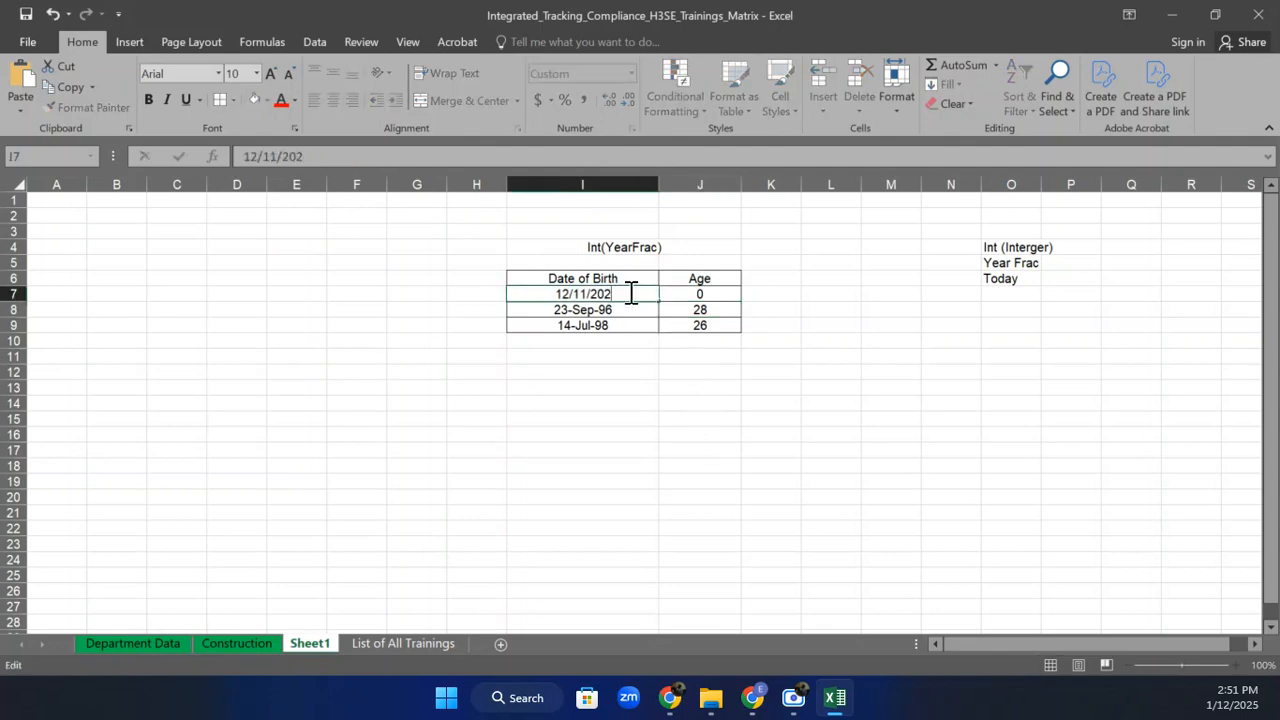
text(3)
key(Return)
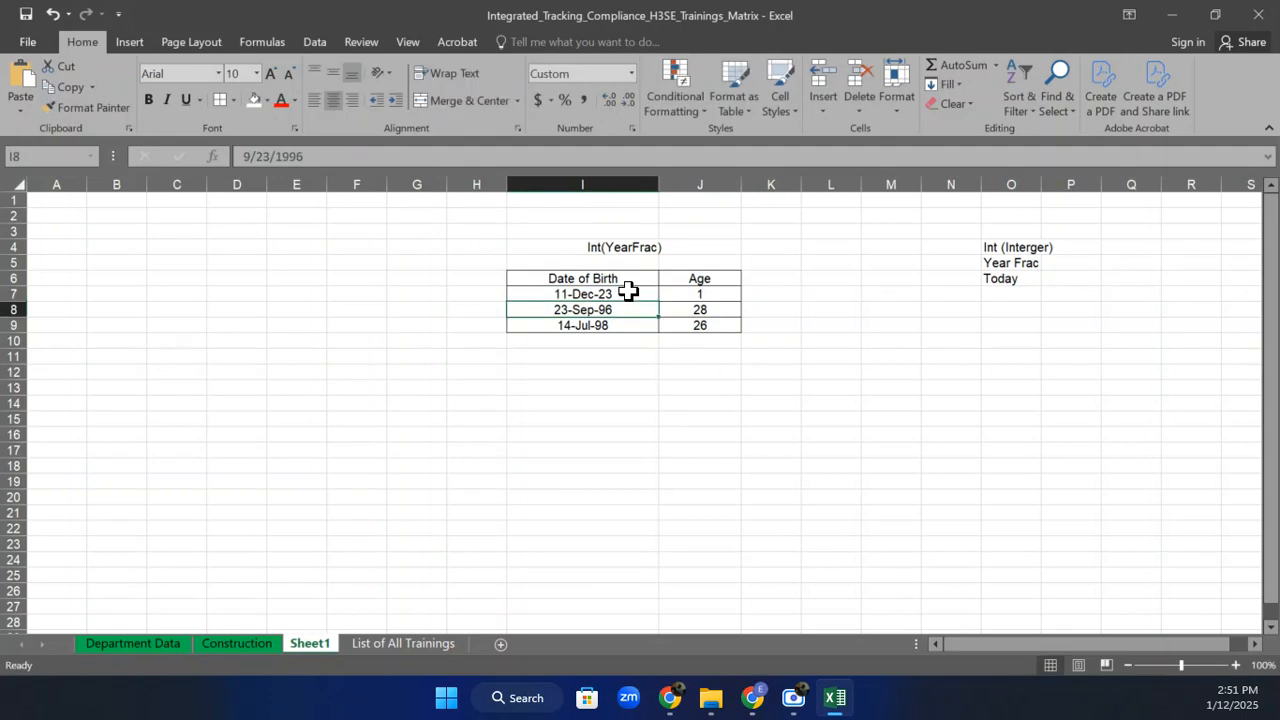
click(694, 290)
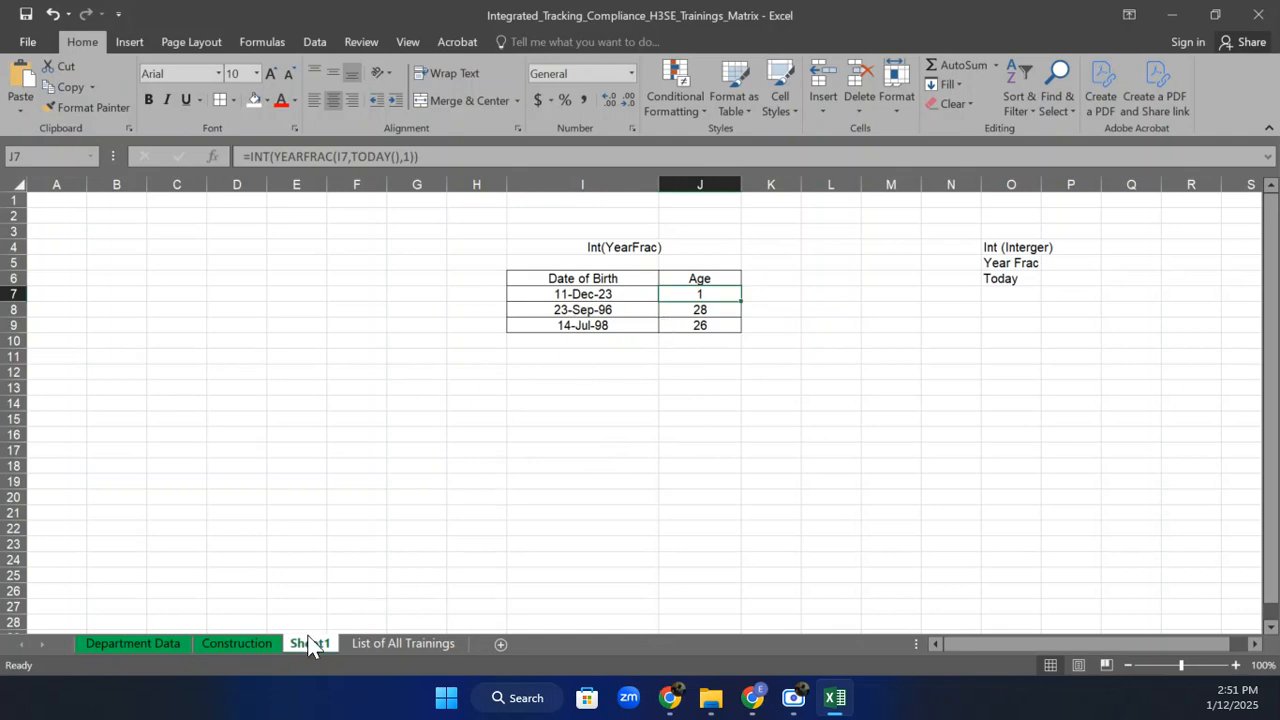
On the Construction sheet, open Manage Rules and select the first, YEARFRAC-based rule.
click(276, 646)
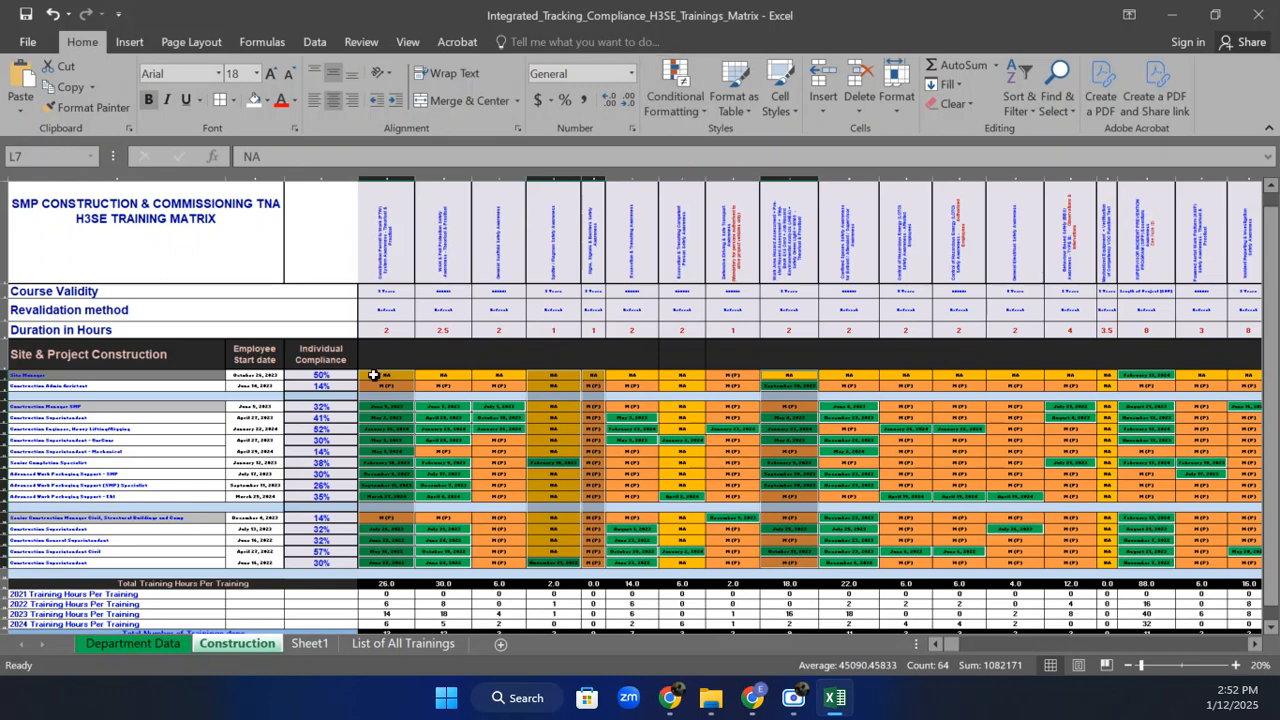
click(682, 114)
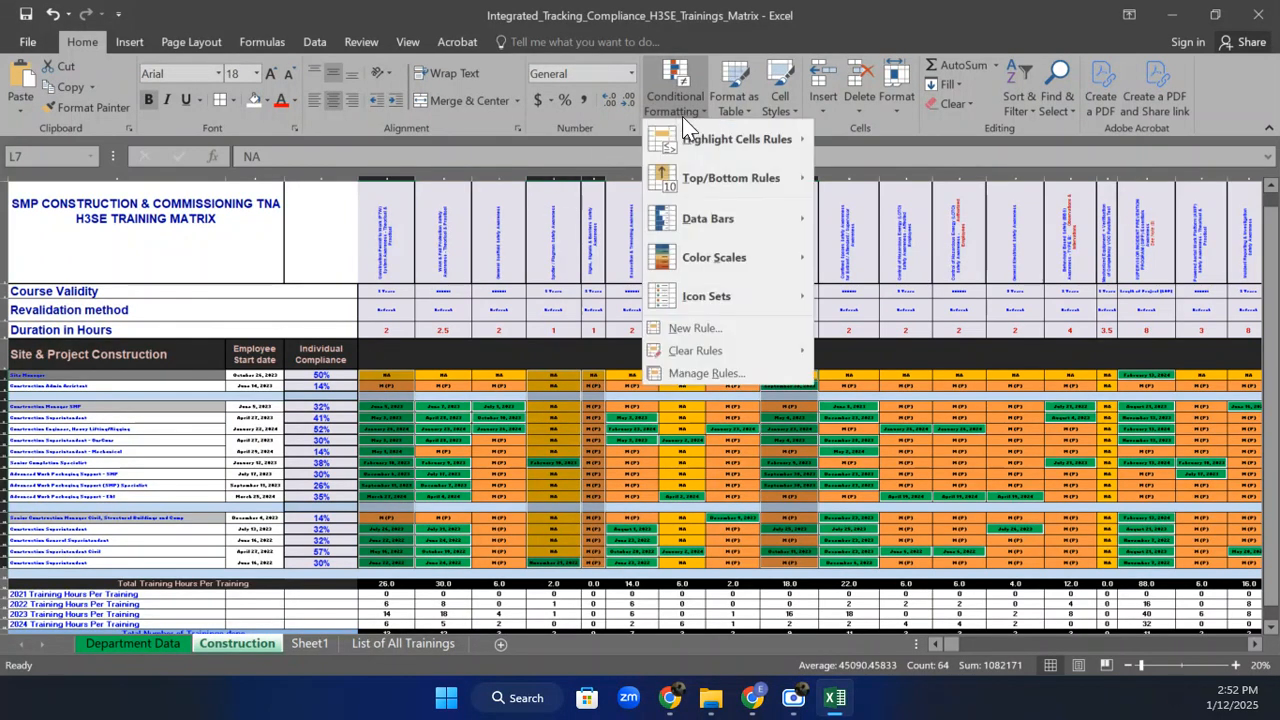
click(690, 373)
click(597, 270)
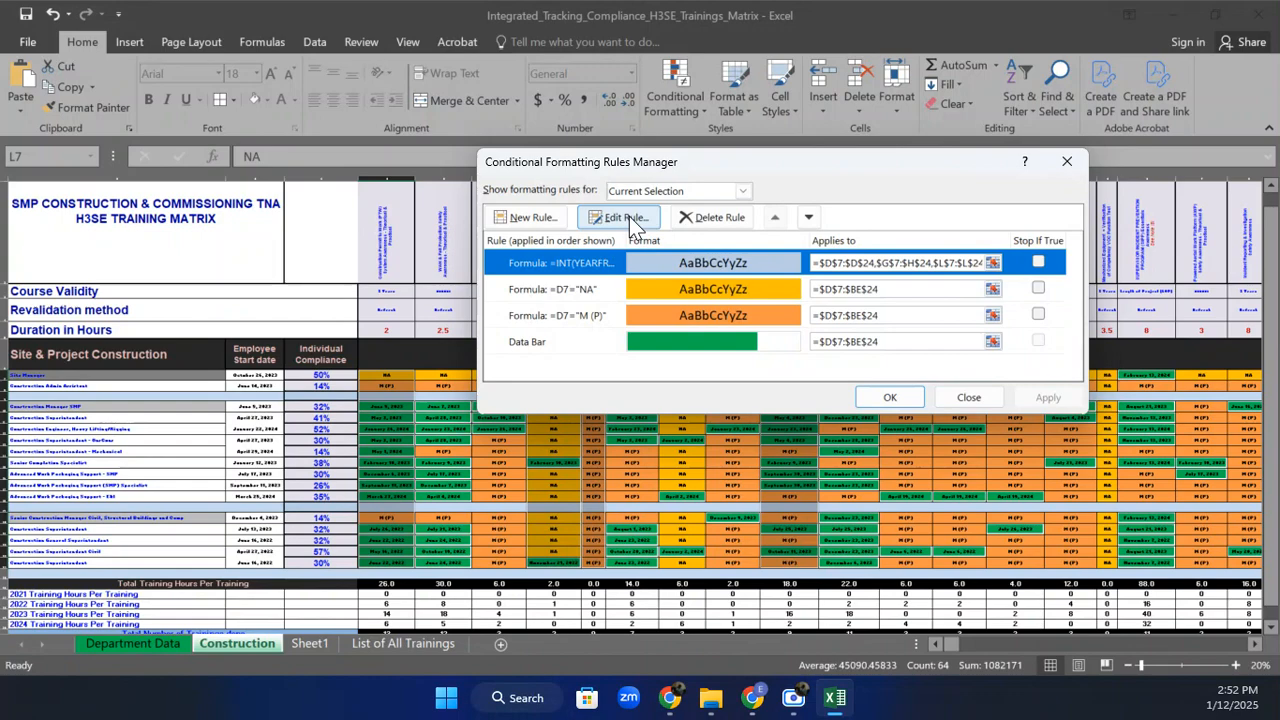
Edit the first rule's formula to =INT(YEARFRAC(D7,TODAY(),1))>=5.
click(629, 216)
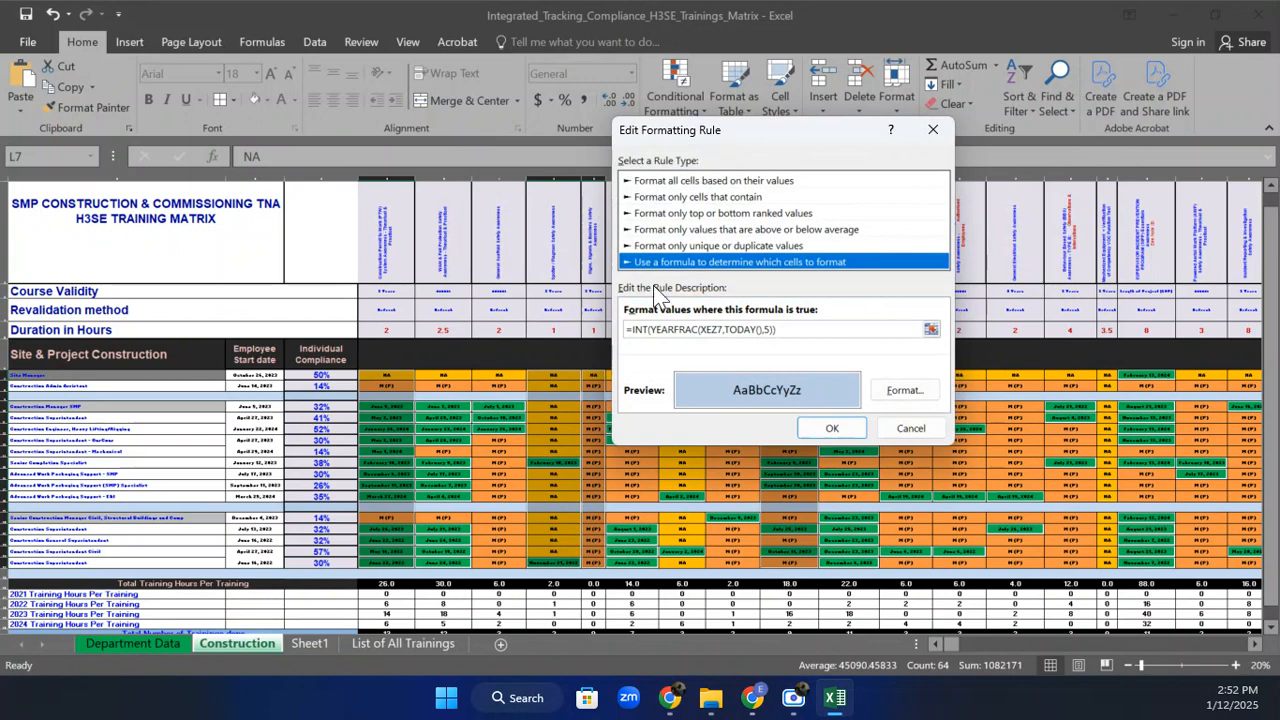
click(766, 330)
text(5)
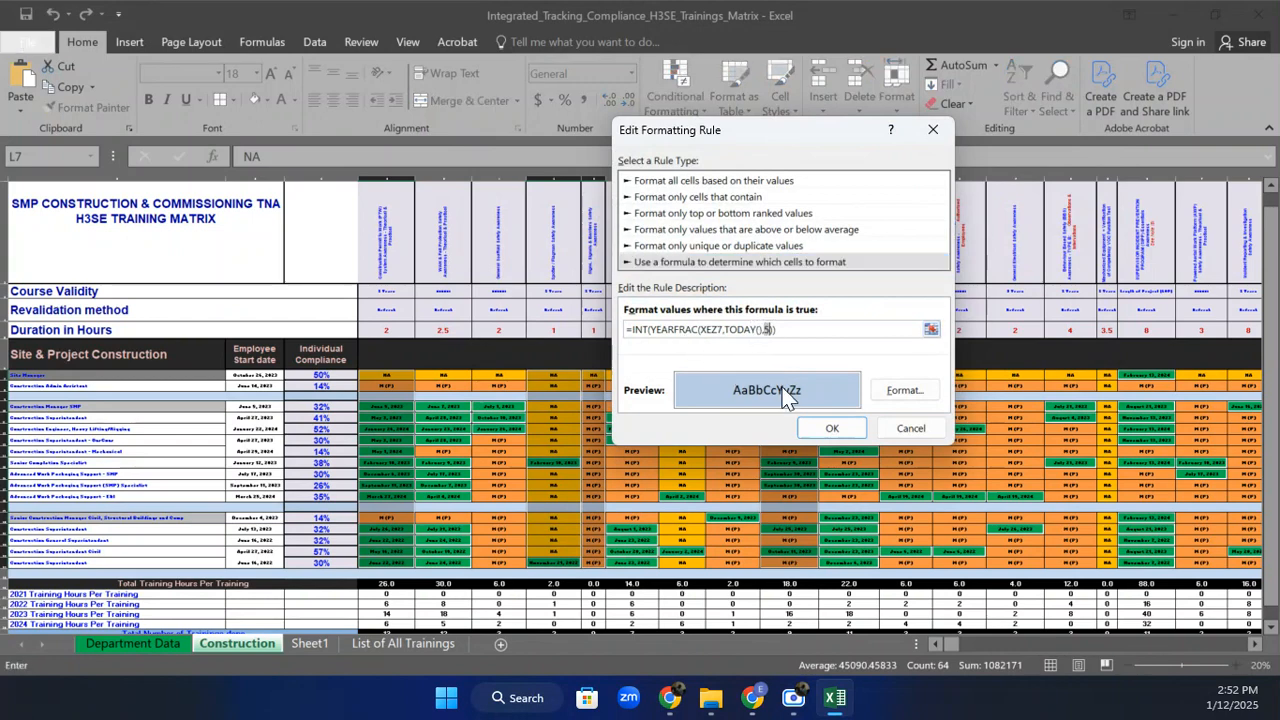
key(BackSpace)
text(1)
click(807, 328)
text($K$7)
key(BackSpace)
key(BackSpace)
key(BackSpace)
key(BackSpace)
key(BackSpace)
key(BackSpace)
key(BackSpace)
key(BackSpace)
key(BackSpace)
text(D7,)
text(>=5)
click(820, 430)
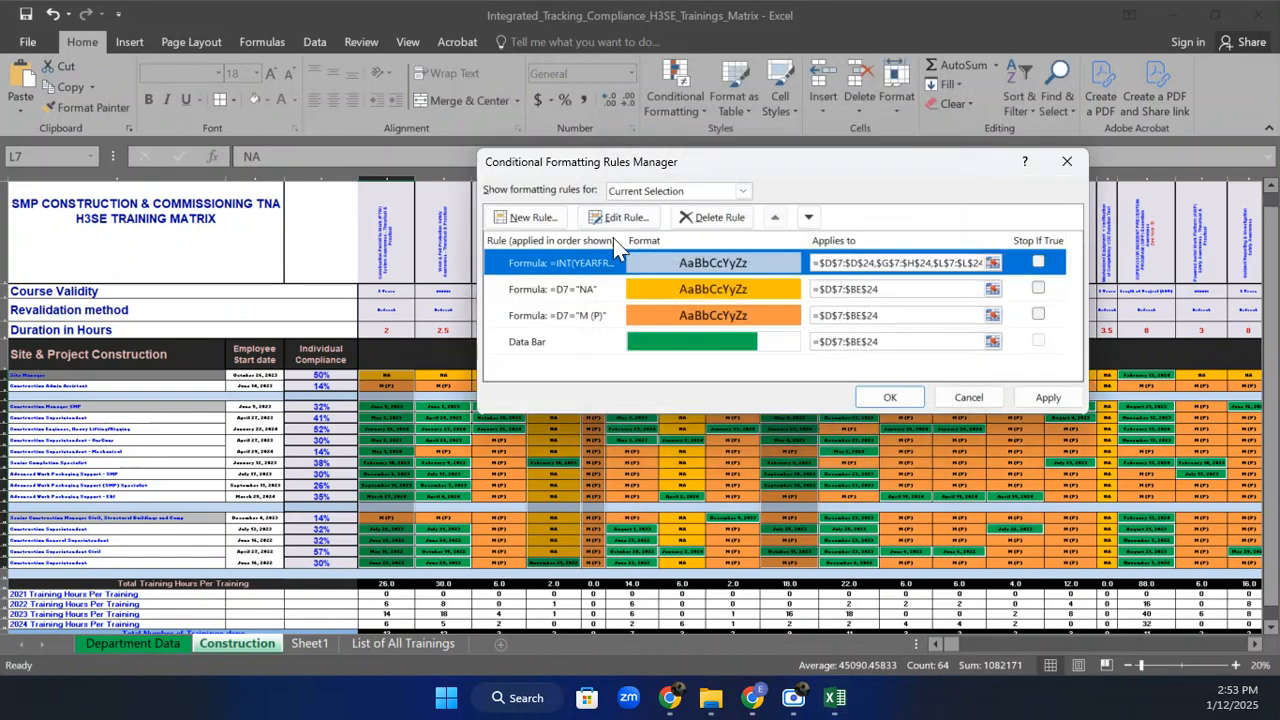
Recheck the edited rule, then apply the changes and close the rules manager.
click(628, 217)
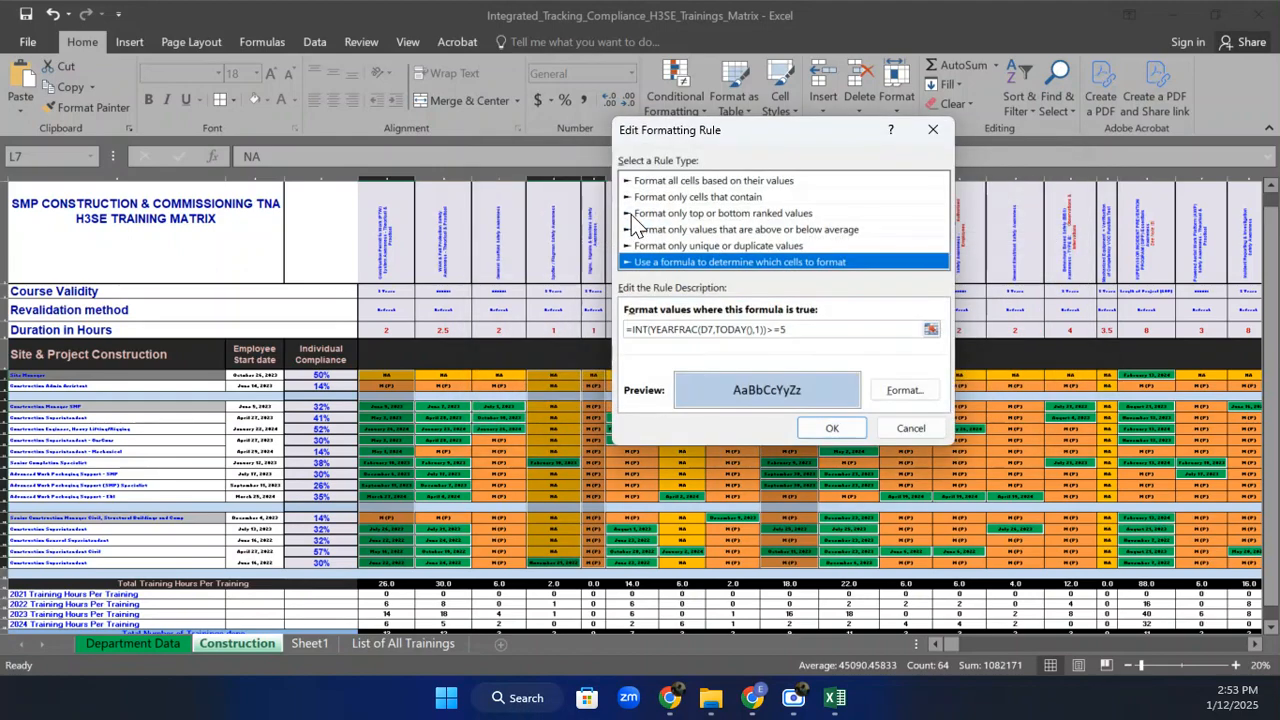
click(834, 428)
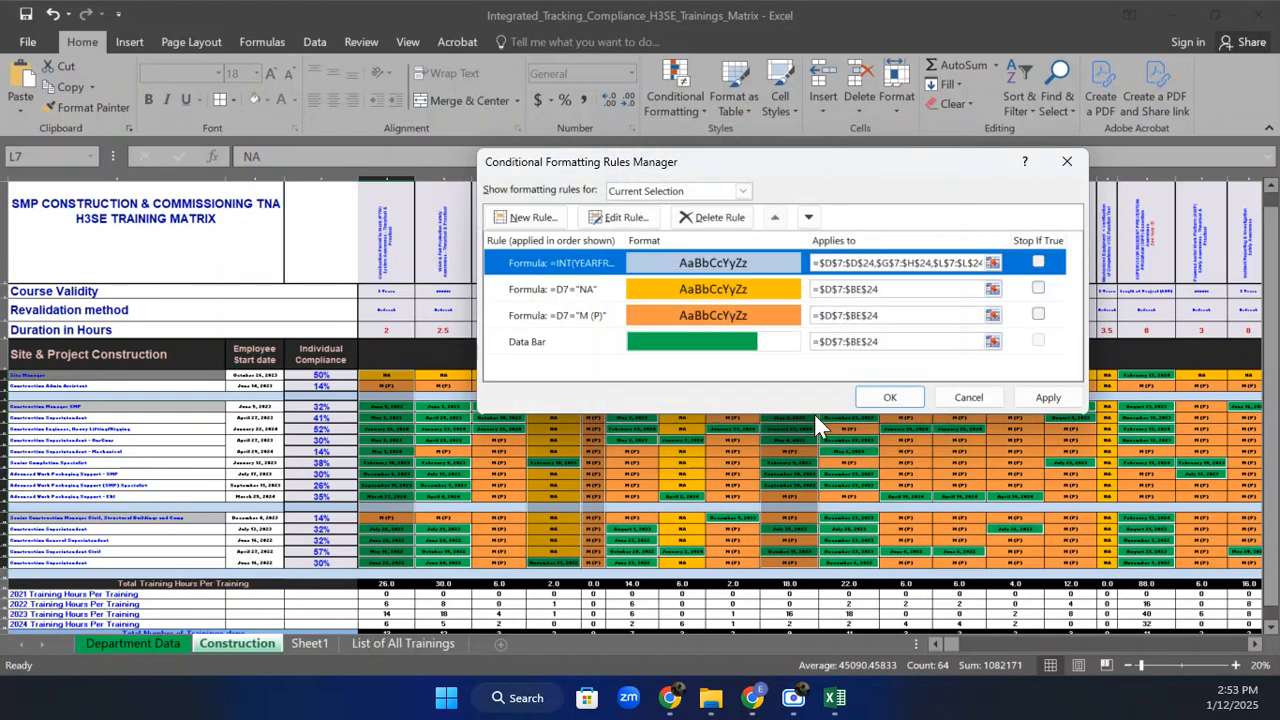
click(1048, 397)
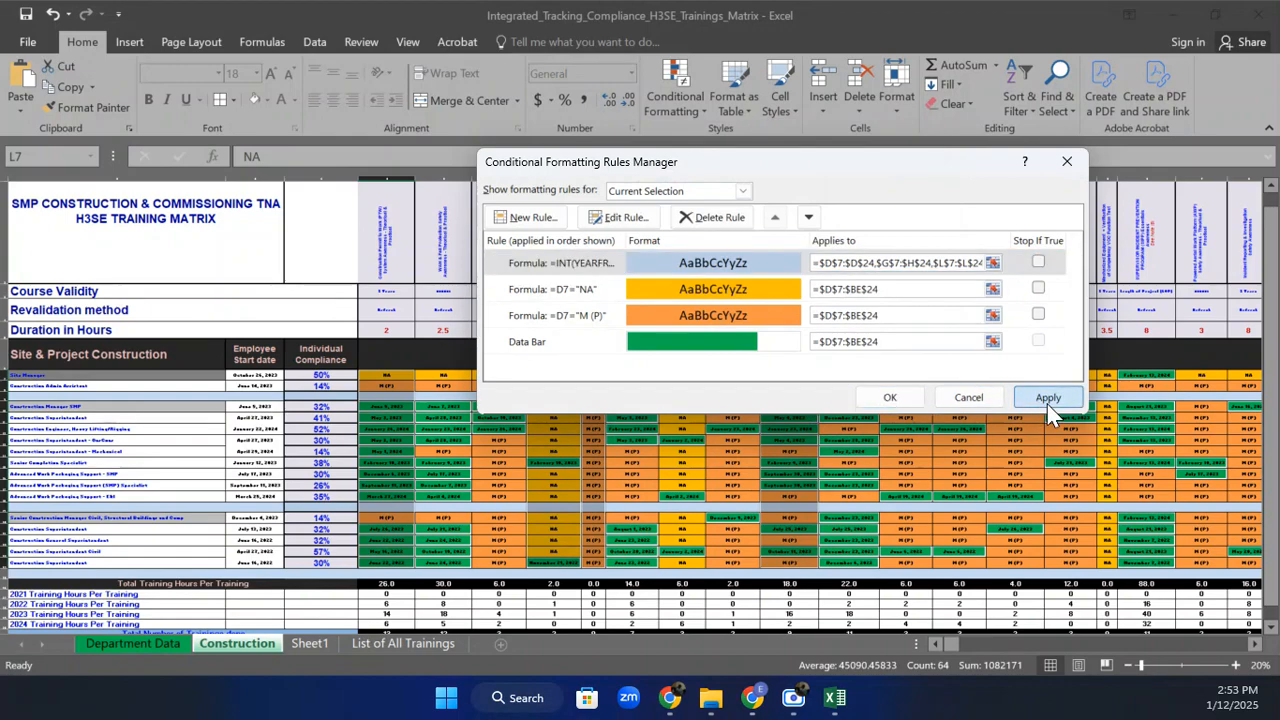
click(889, 399)
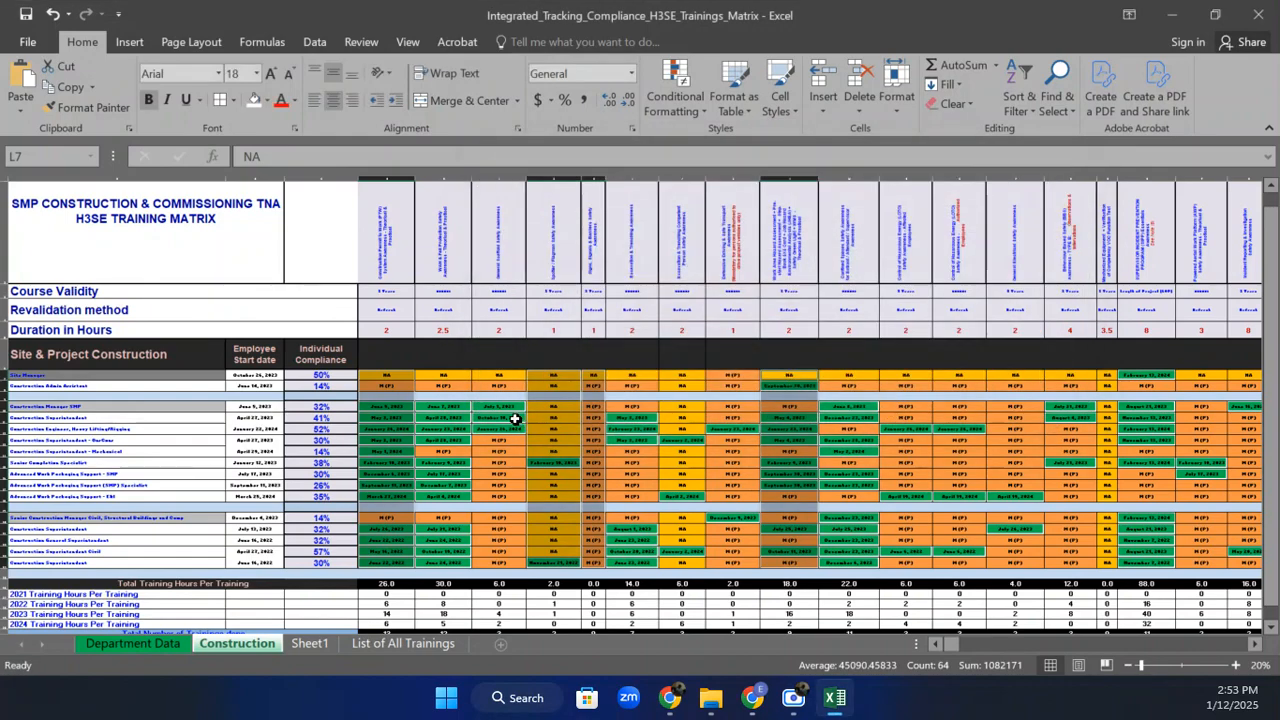
Zoom the matrix to 40% and select D10, the Construction Manager SMP's first training date.
click(1236, 665)
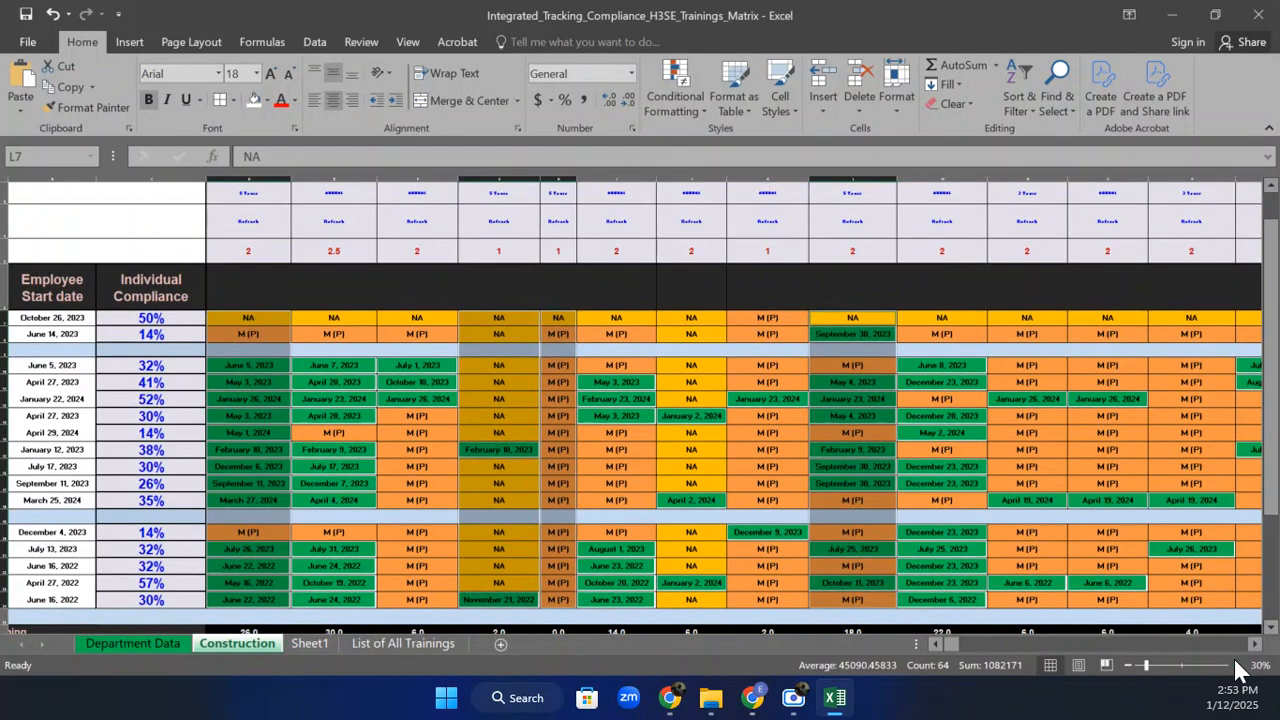
click(1236, 665)
drag(1278, 397, 1278, 390)
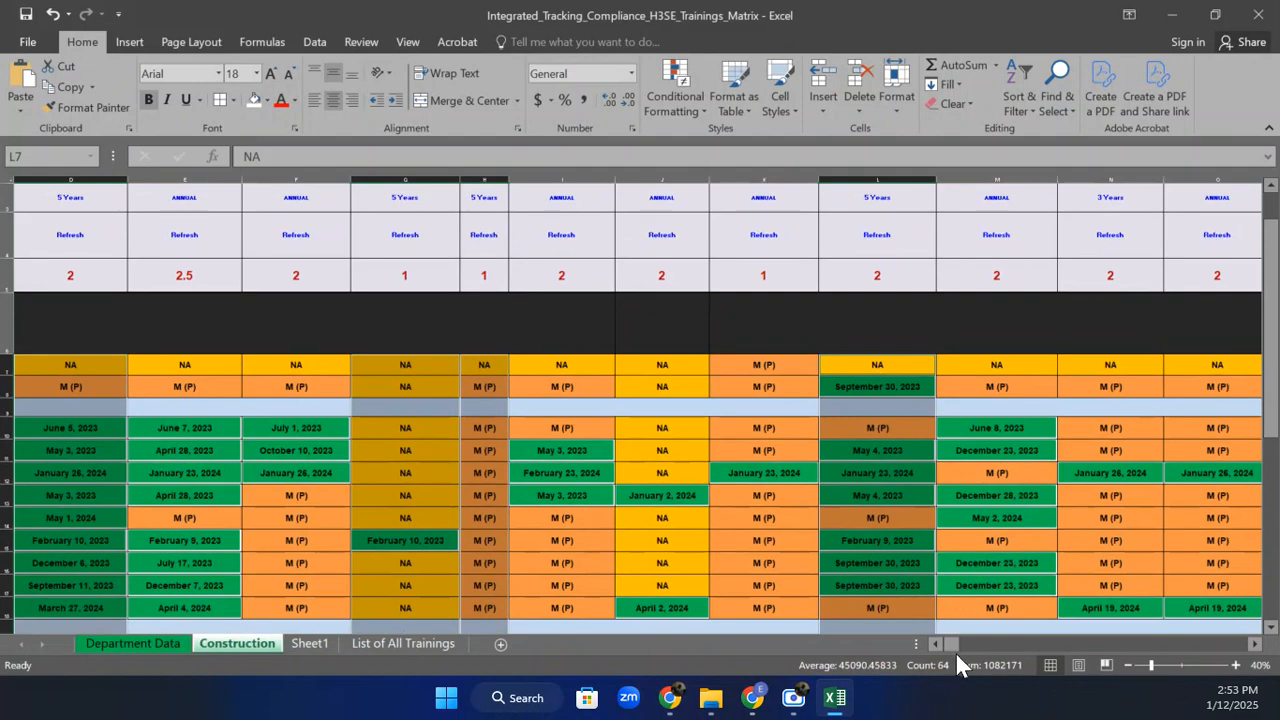
drag(950, 647, 949, 645)
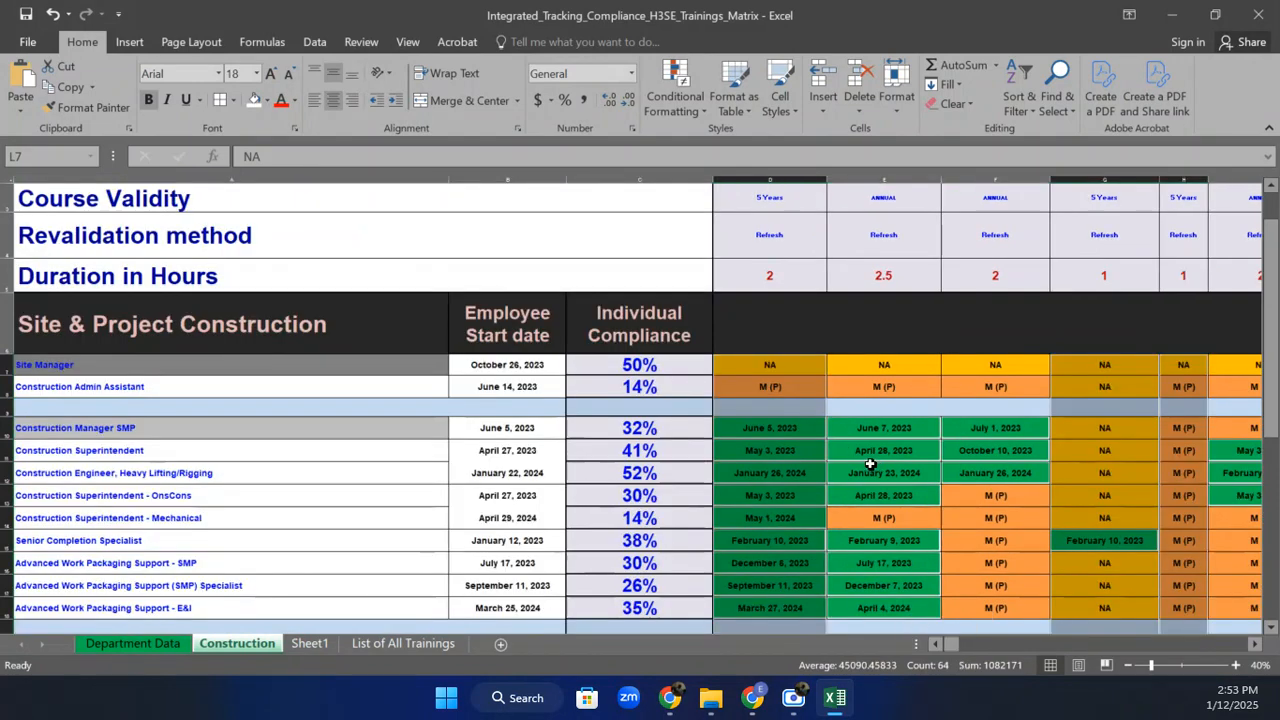
click(816, 432)
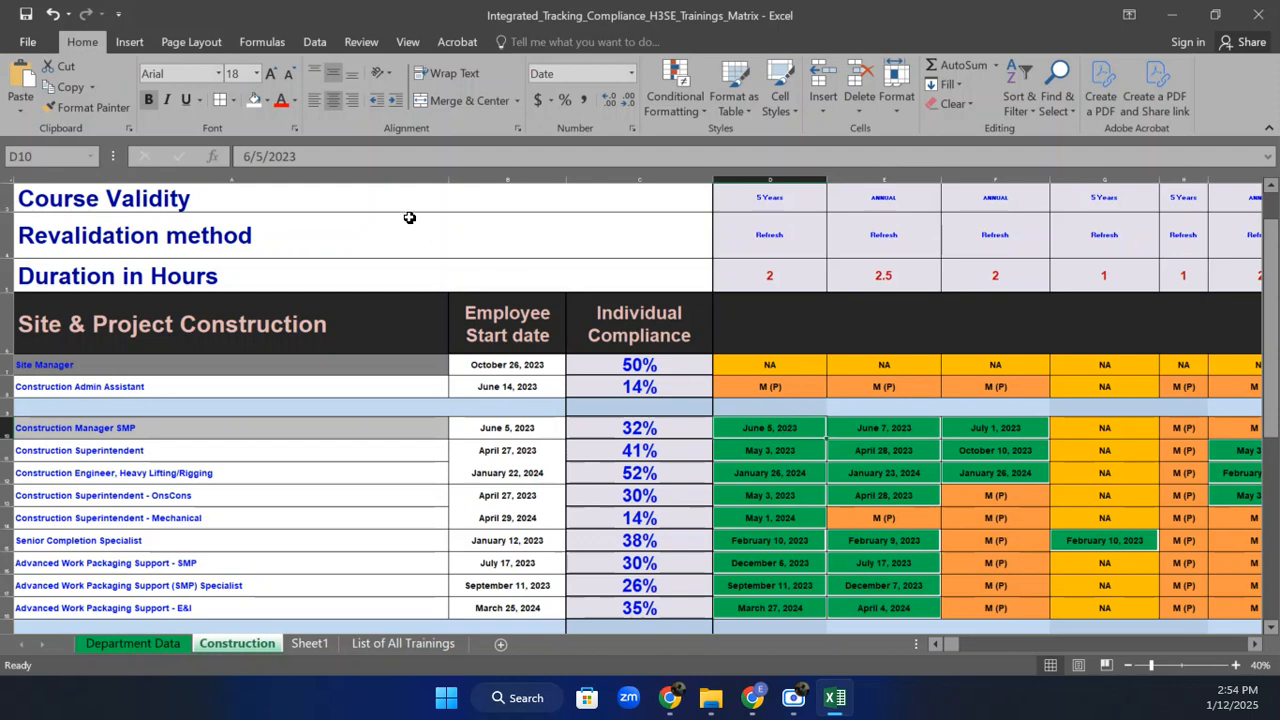
Change D10's training date year from 2023 to 2019, making it June 5, 2019.
click(330, 156)
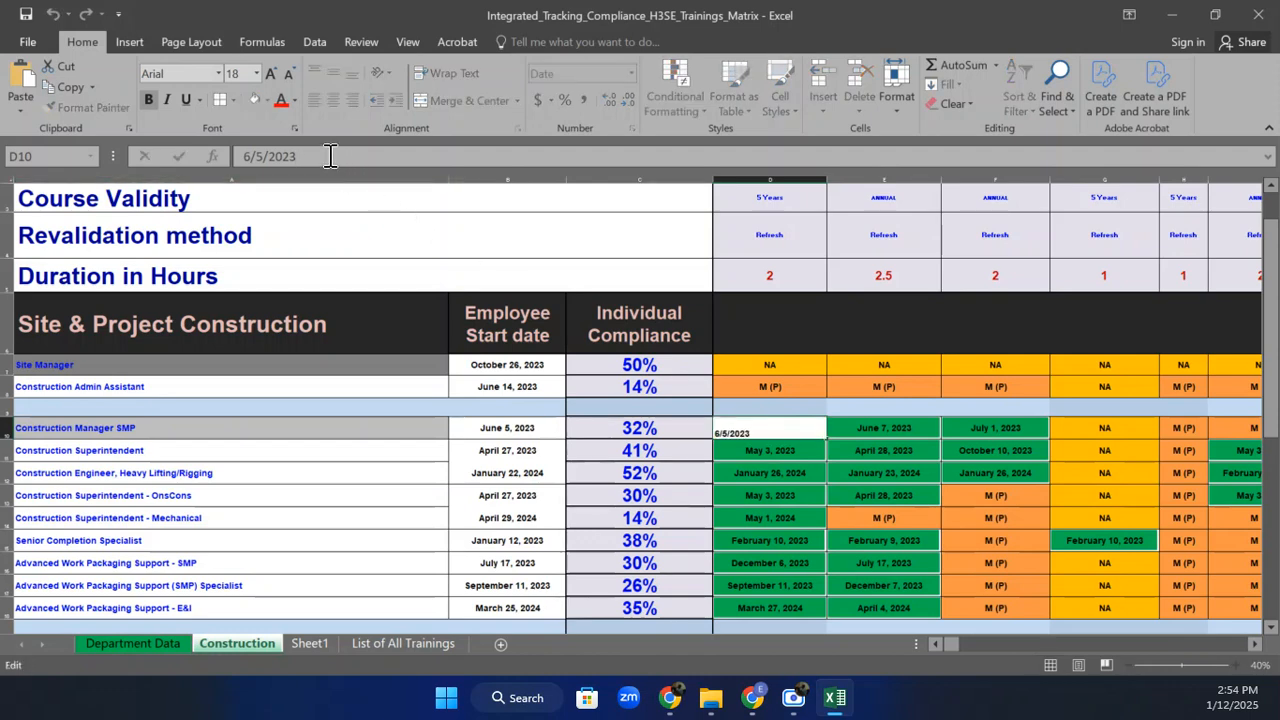
key(BackSpace)
key(BackSpace)
text(19)
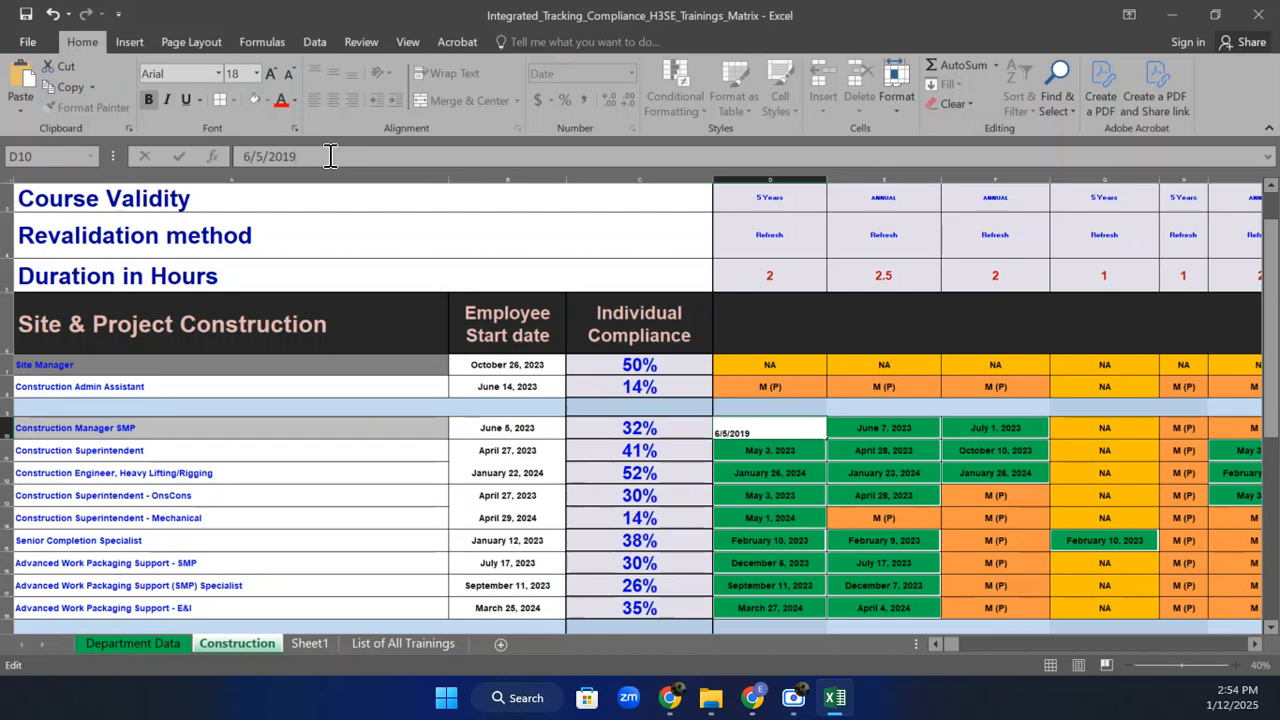
key(Return)
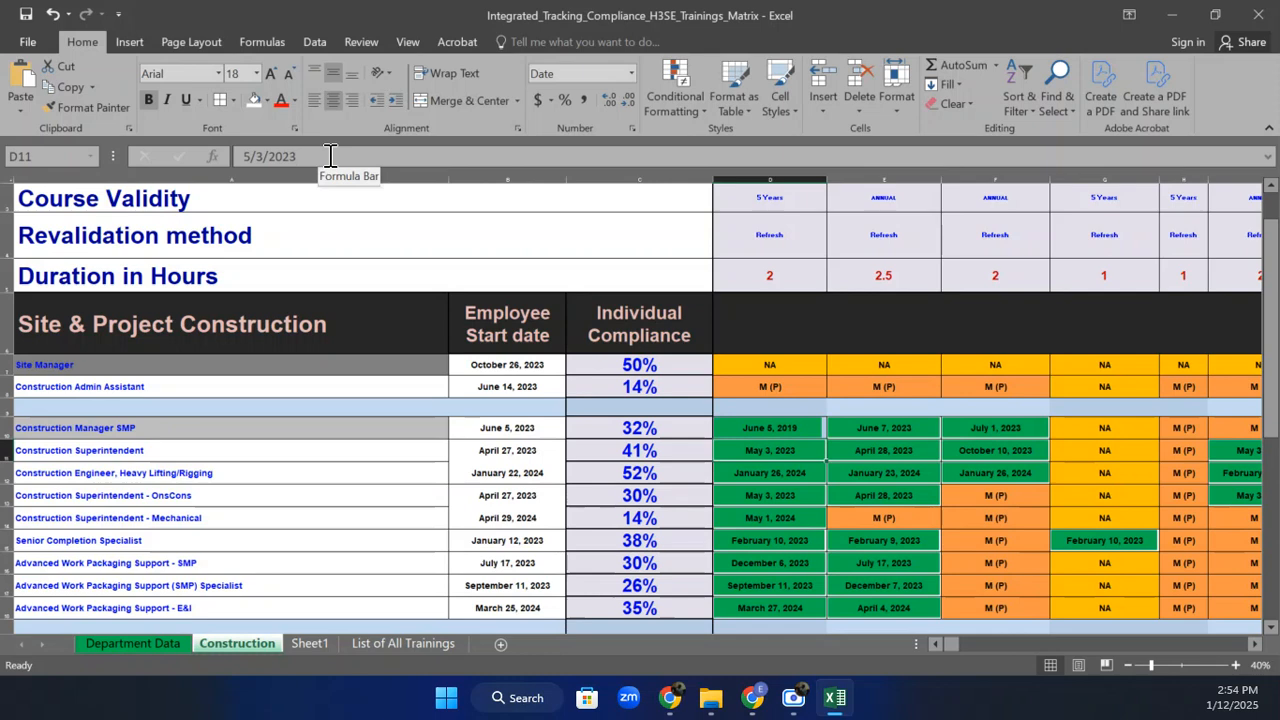
click(780, 429)
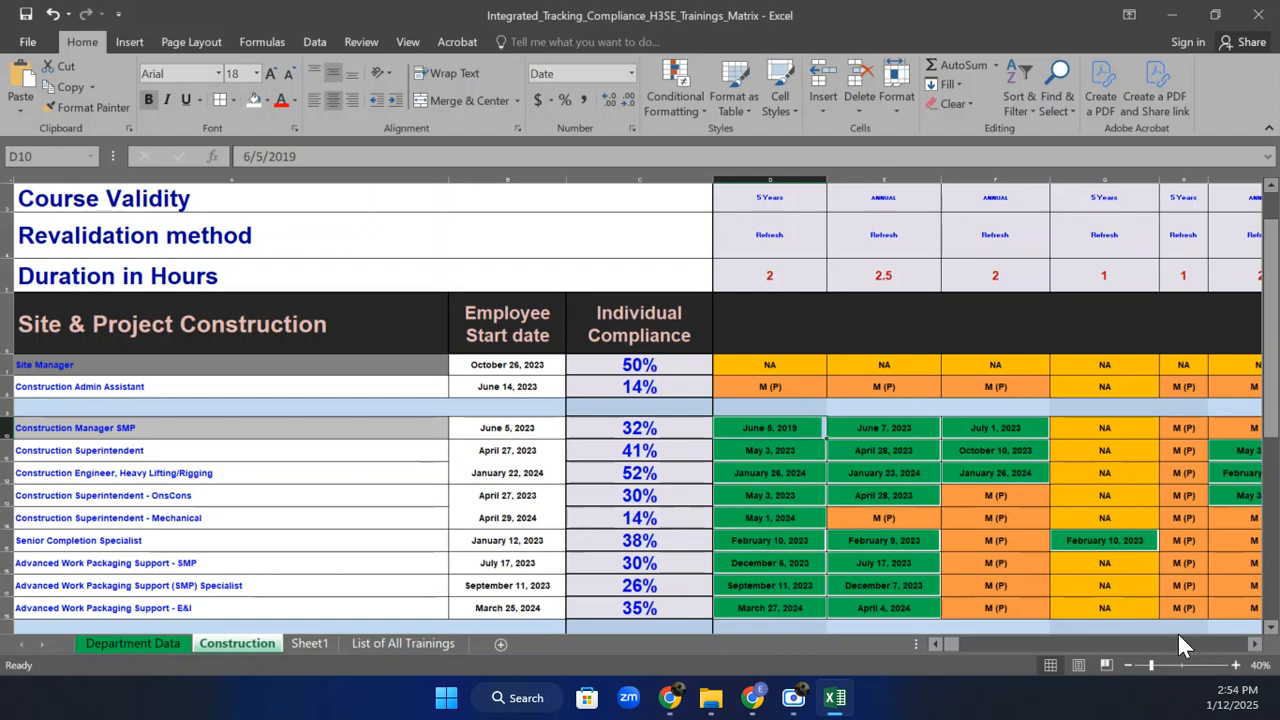
Zoom out to 30% and select the training matrix dates from D7 to the last column and row.
click(1127, 664)
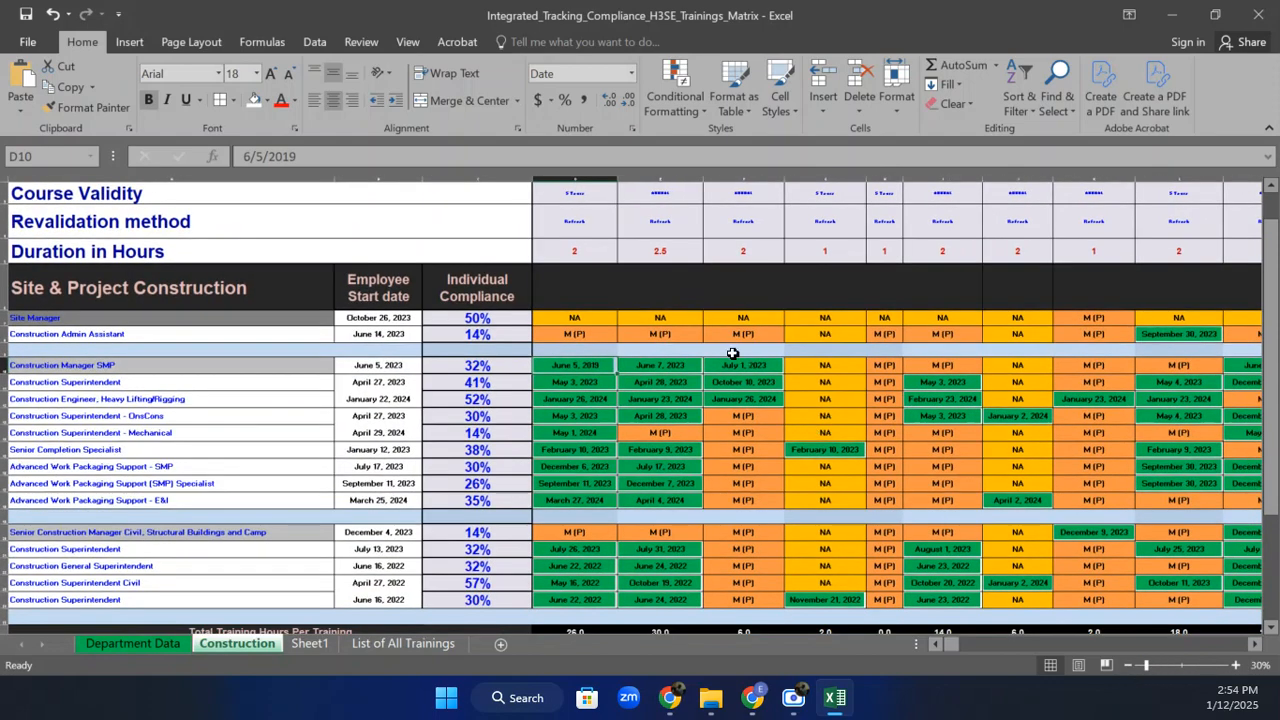
click(630, 397)
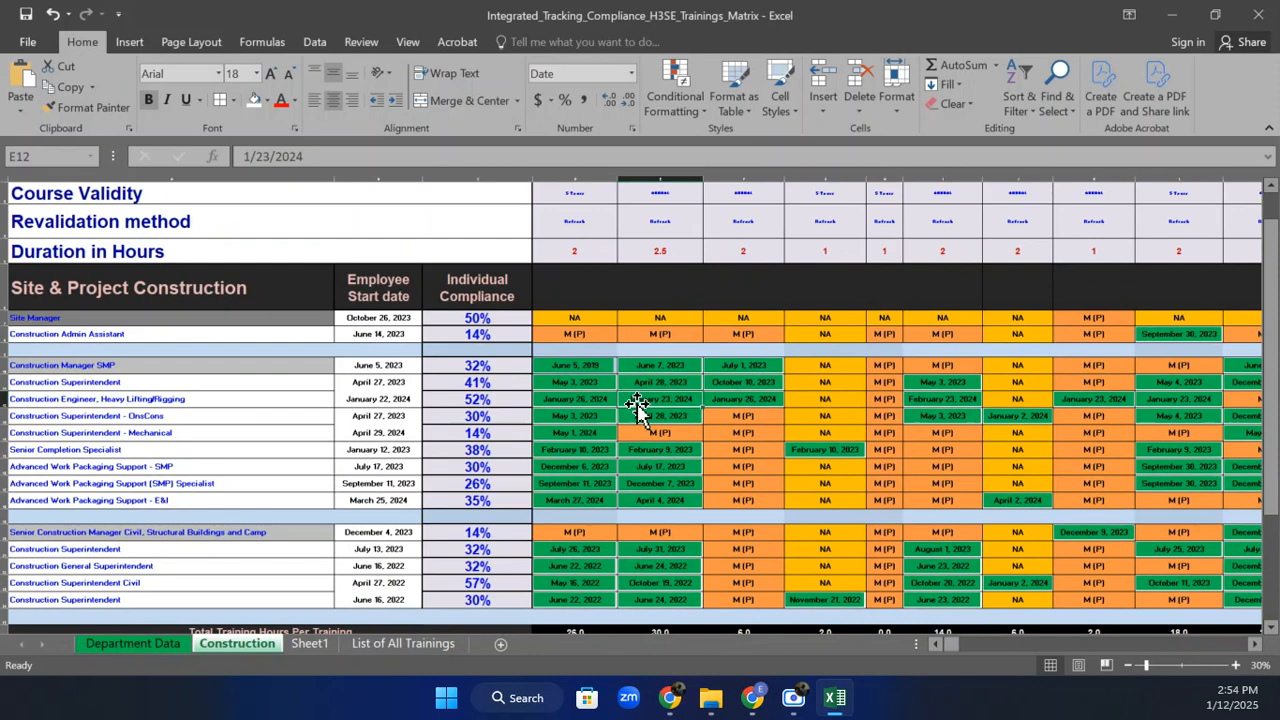
click(575, 365)
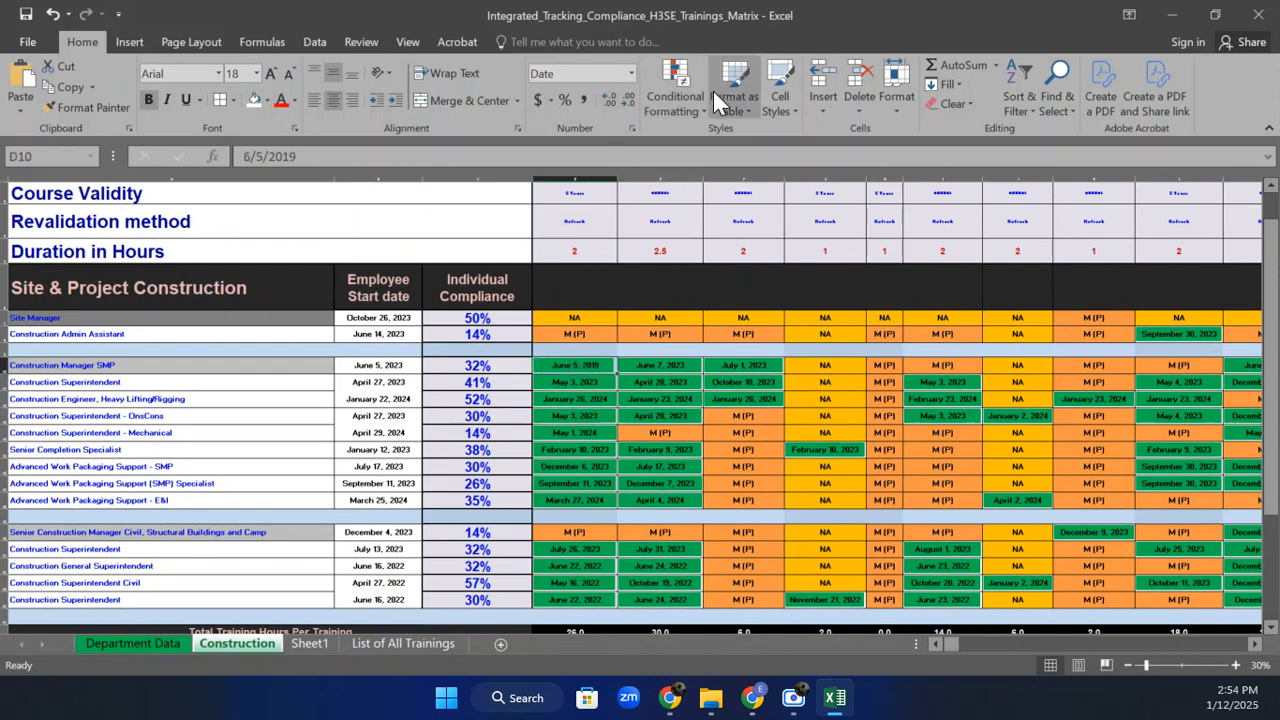
click(580, 316)
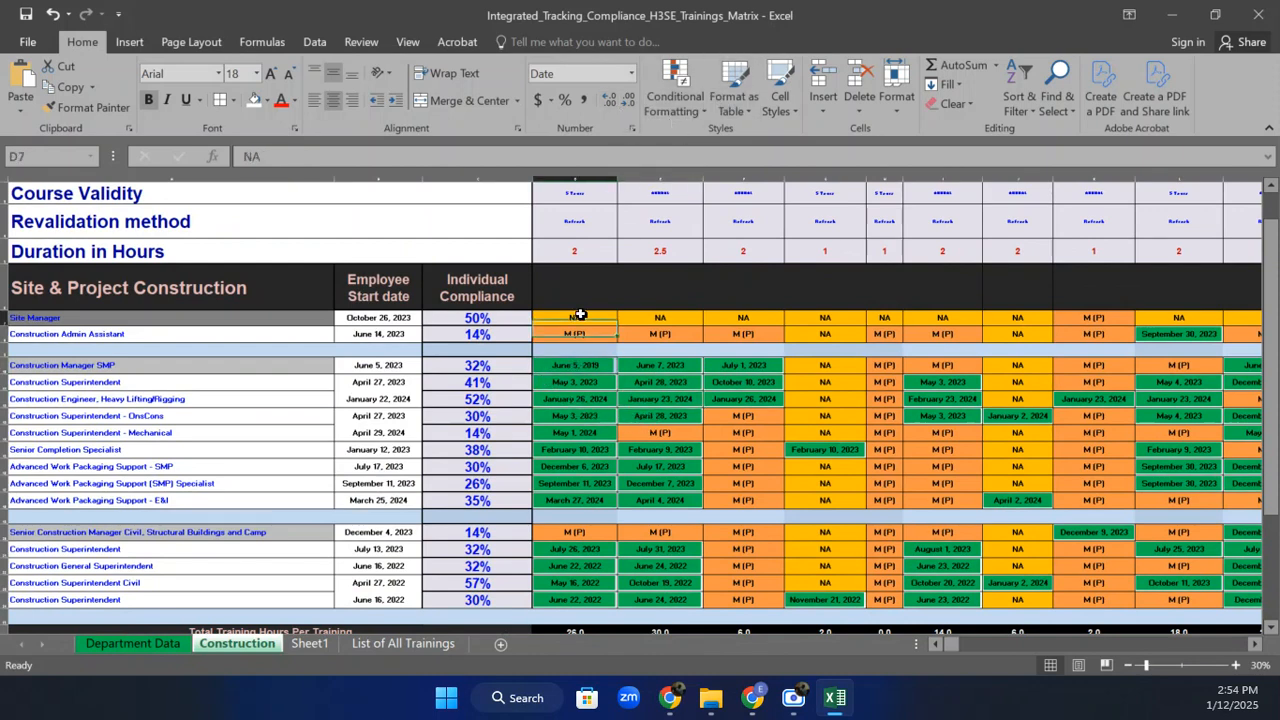
drag(580, 316, 990, 603)
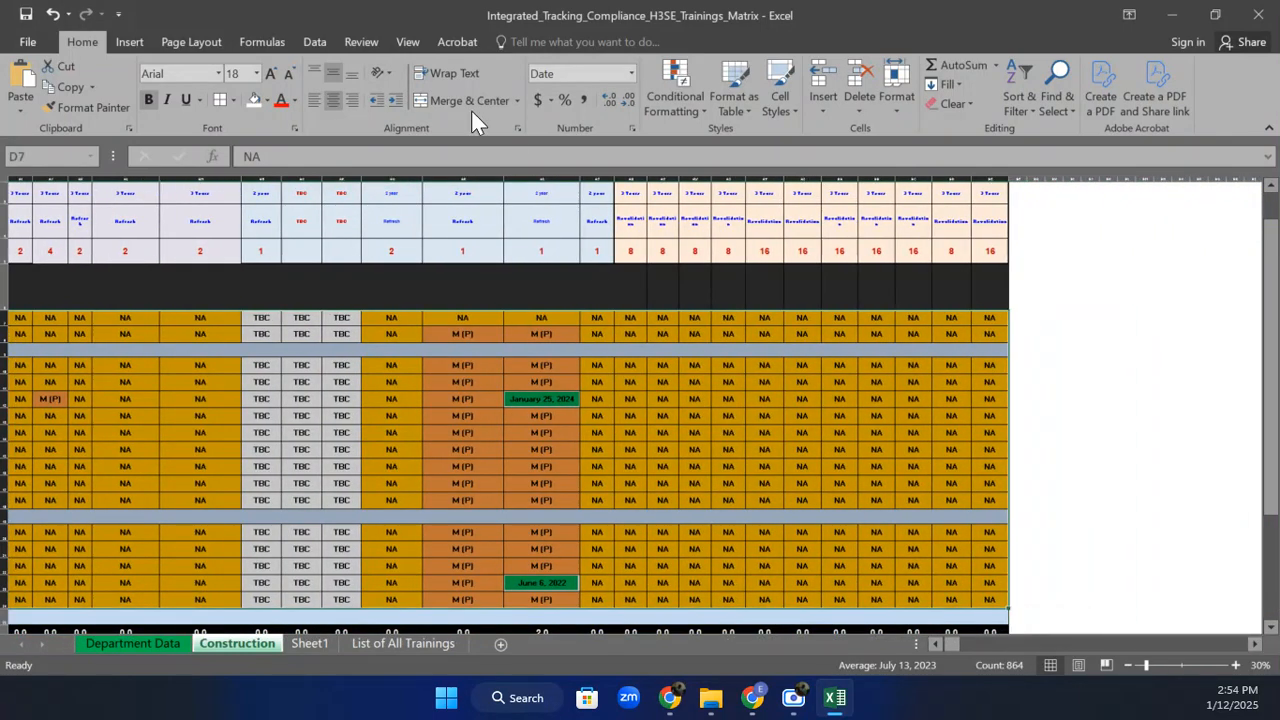
click(665, 97)
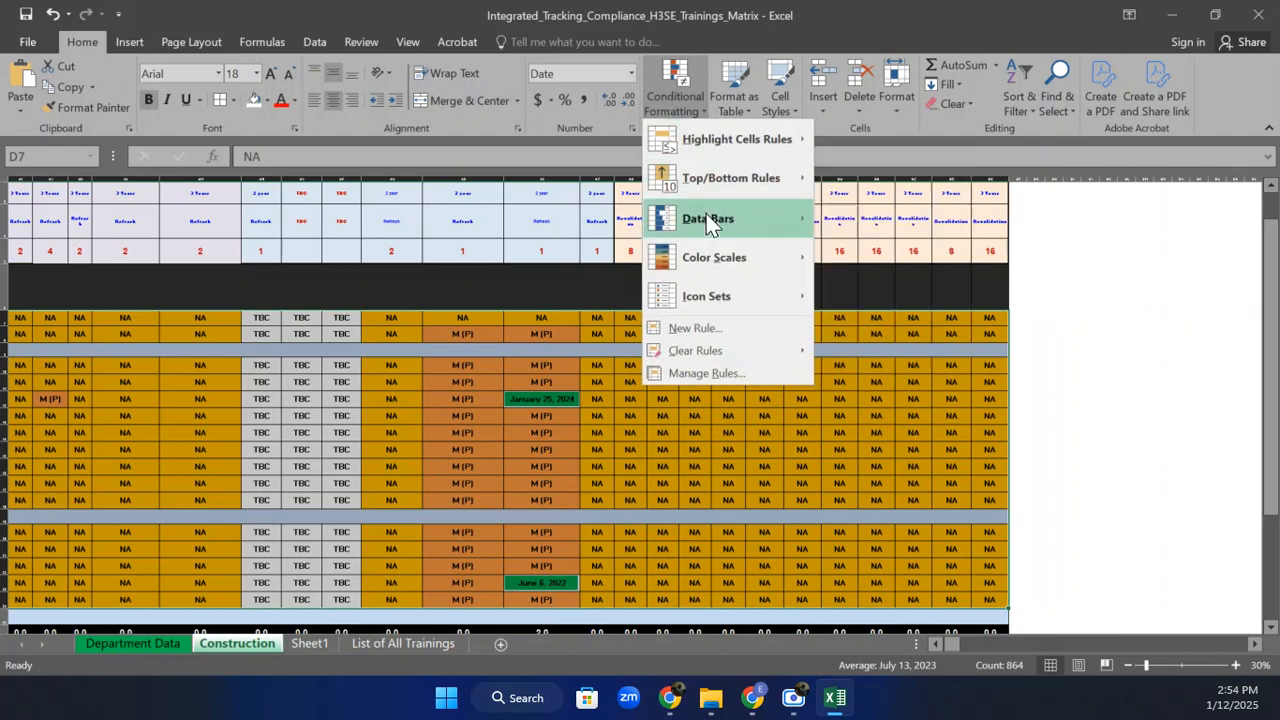
Open the matrix's Data Bar rule from Manage Rules for editing.
mouse_move(707, 221)
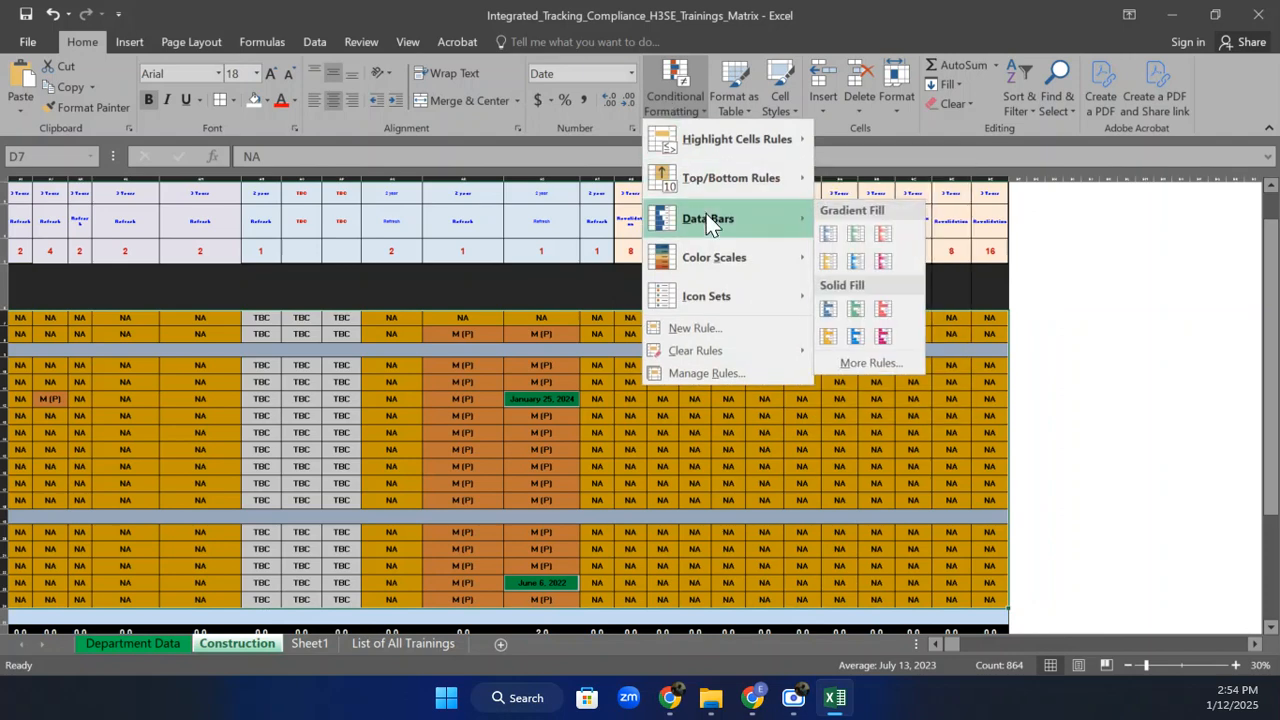
mouse_move(719, 242)
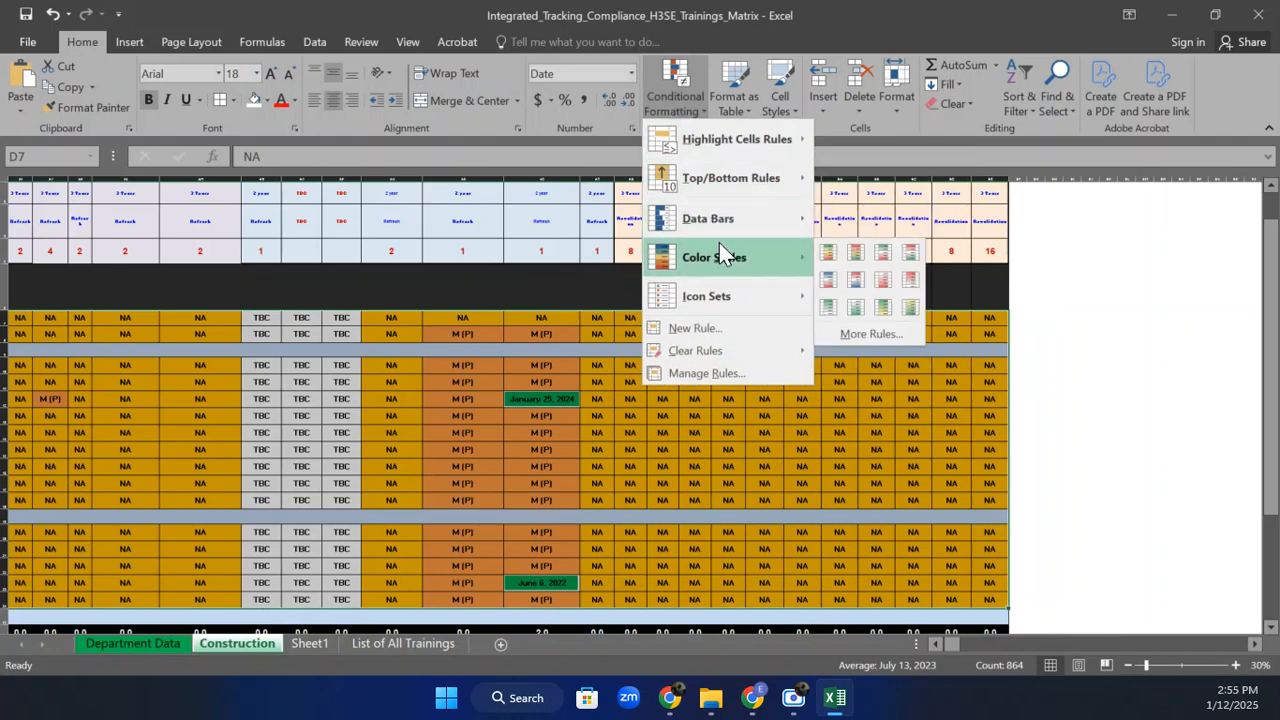
mouse_move(752, 366)
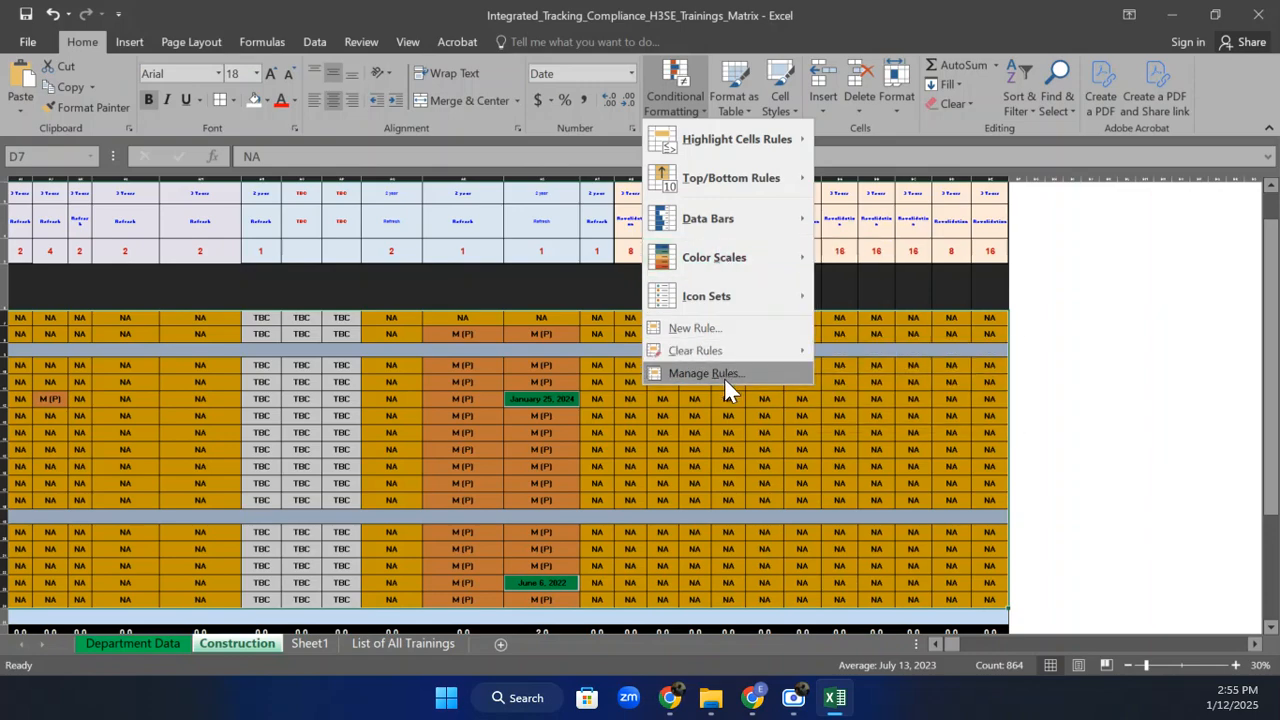
click(724, 377)
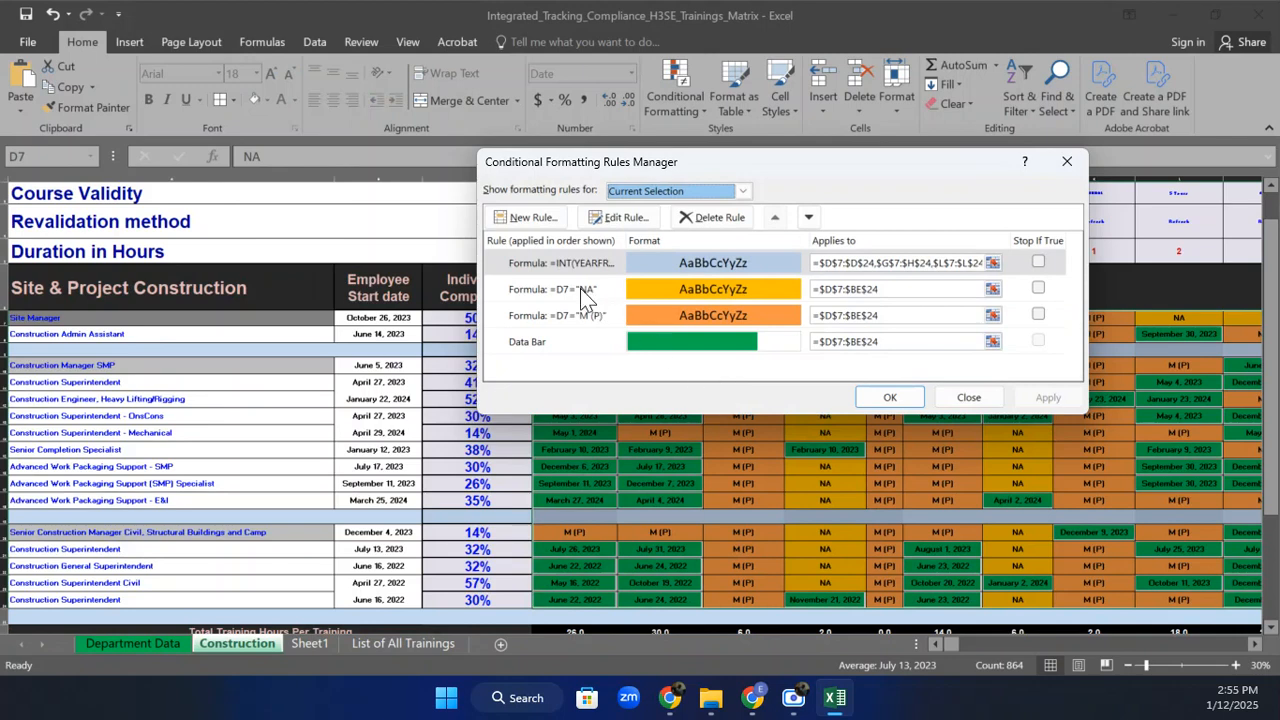
click(556, 341)
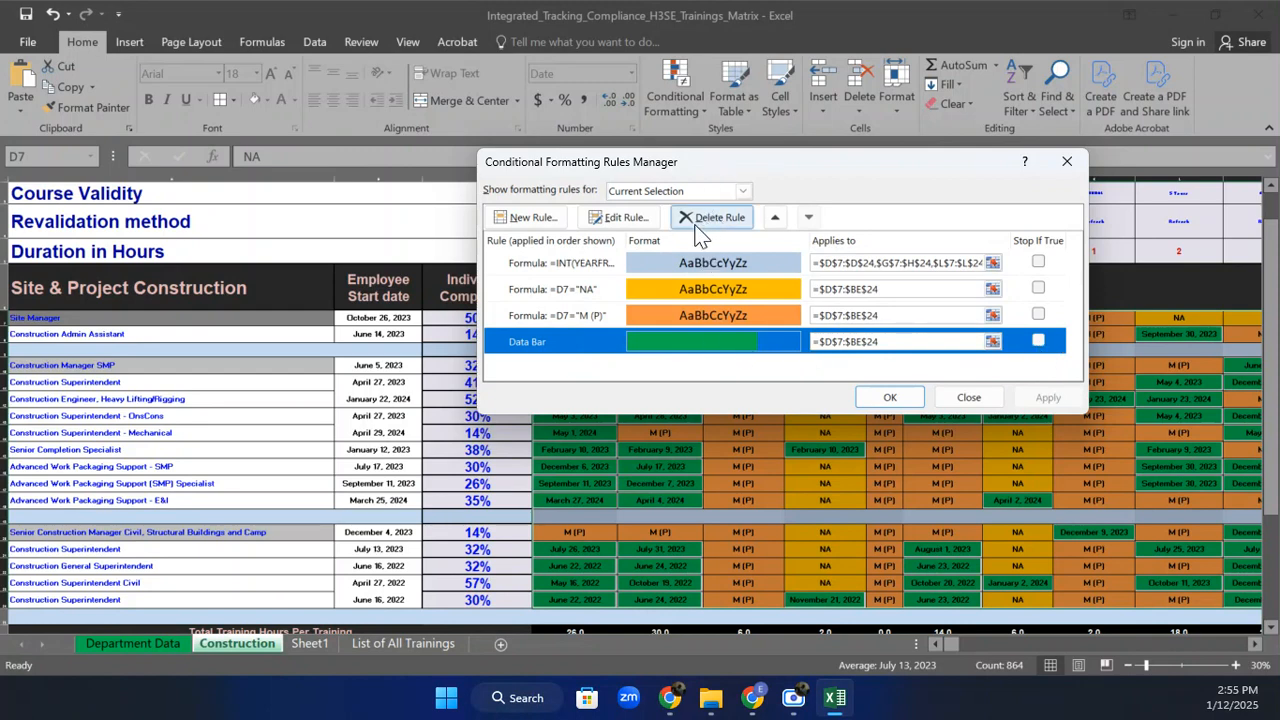
click(617, 217)
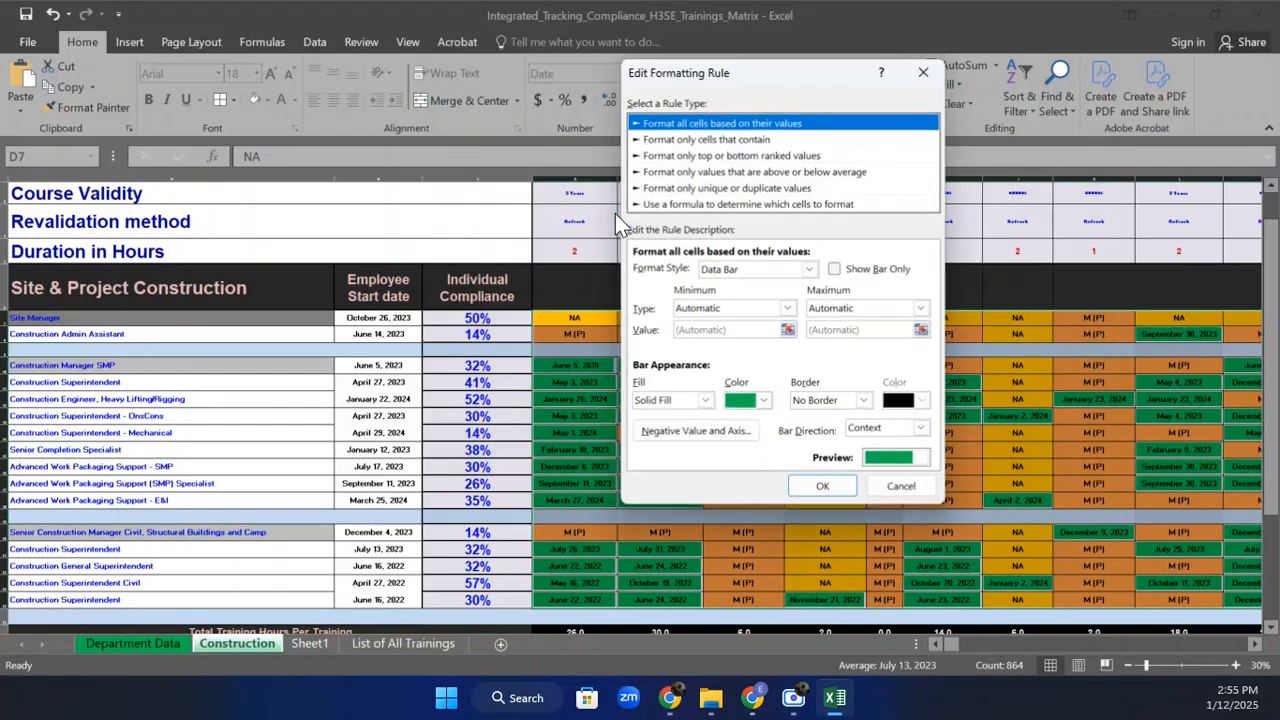
Change the rule to 'Format all cells based on their values' as a 2-Color Scale, minimum Lowest Value.
click(700, 138)
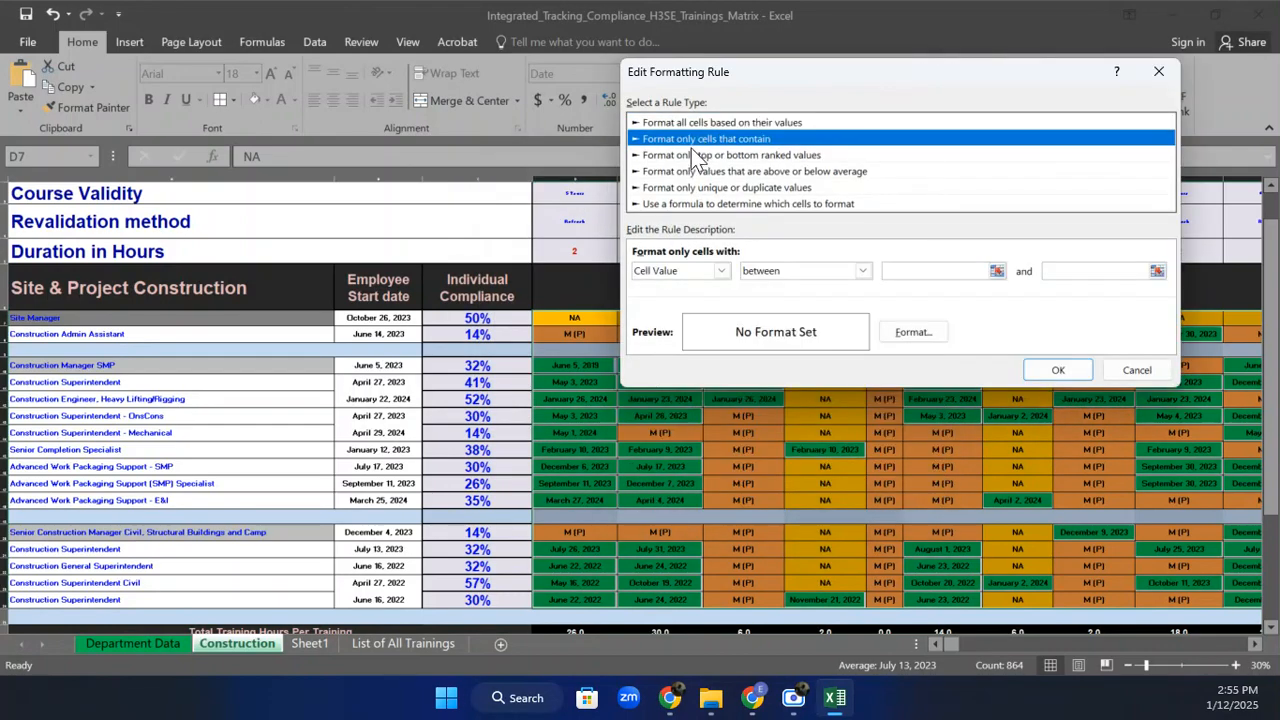
click(684, 154)
click(686, 171)
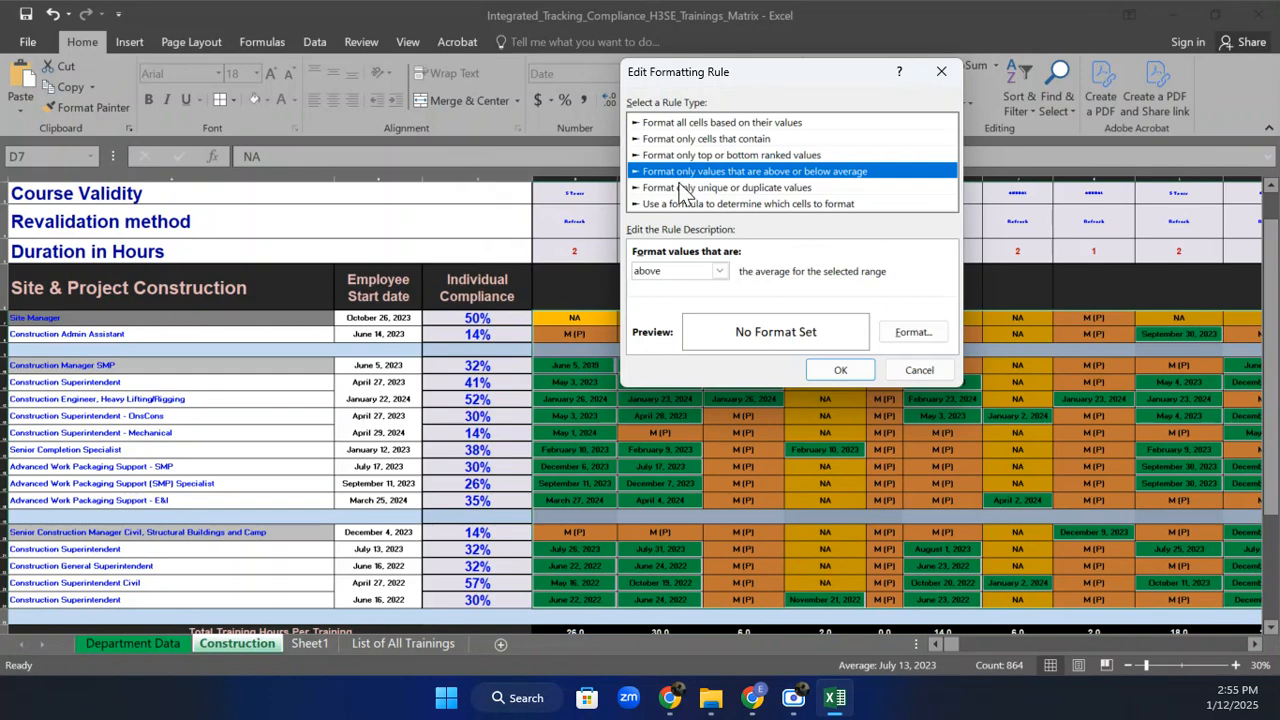
click(686, 187)
click(677, 203)
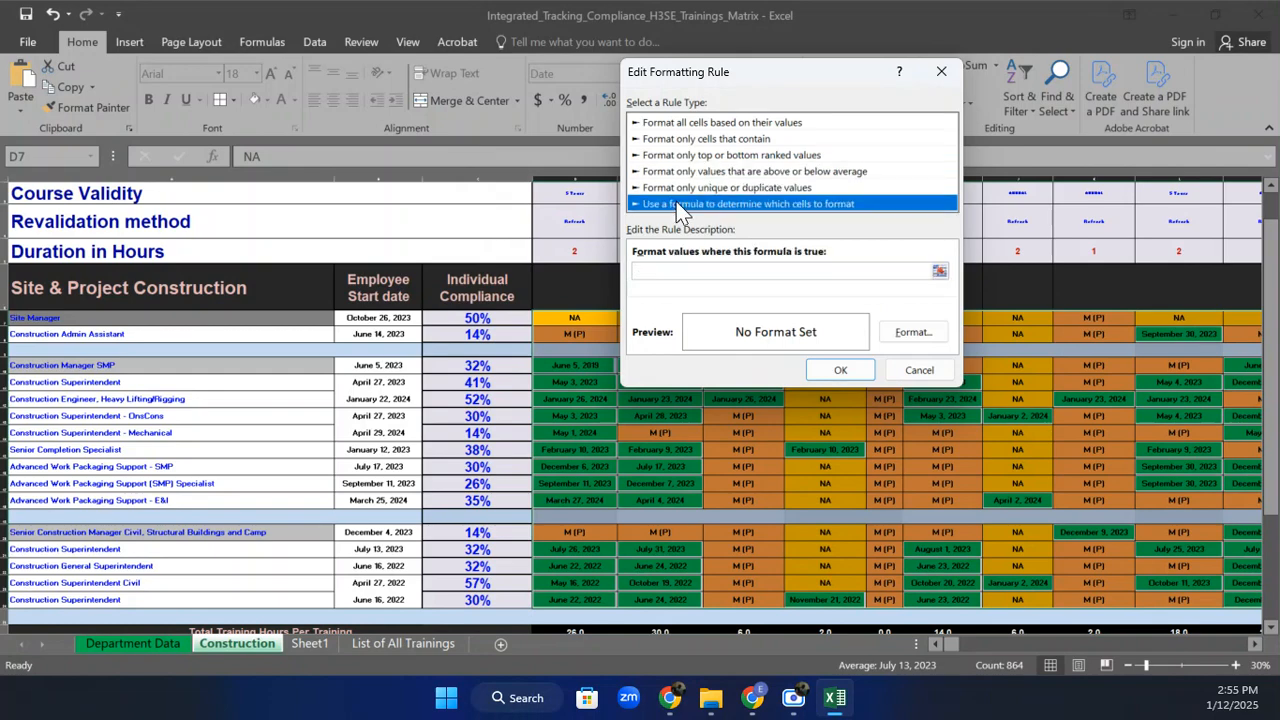
click(722, 123)
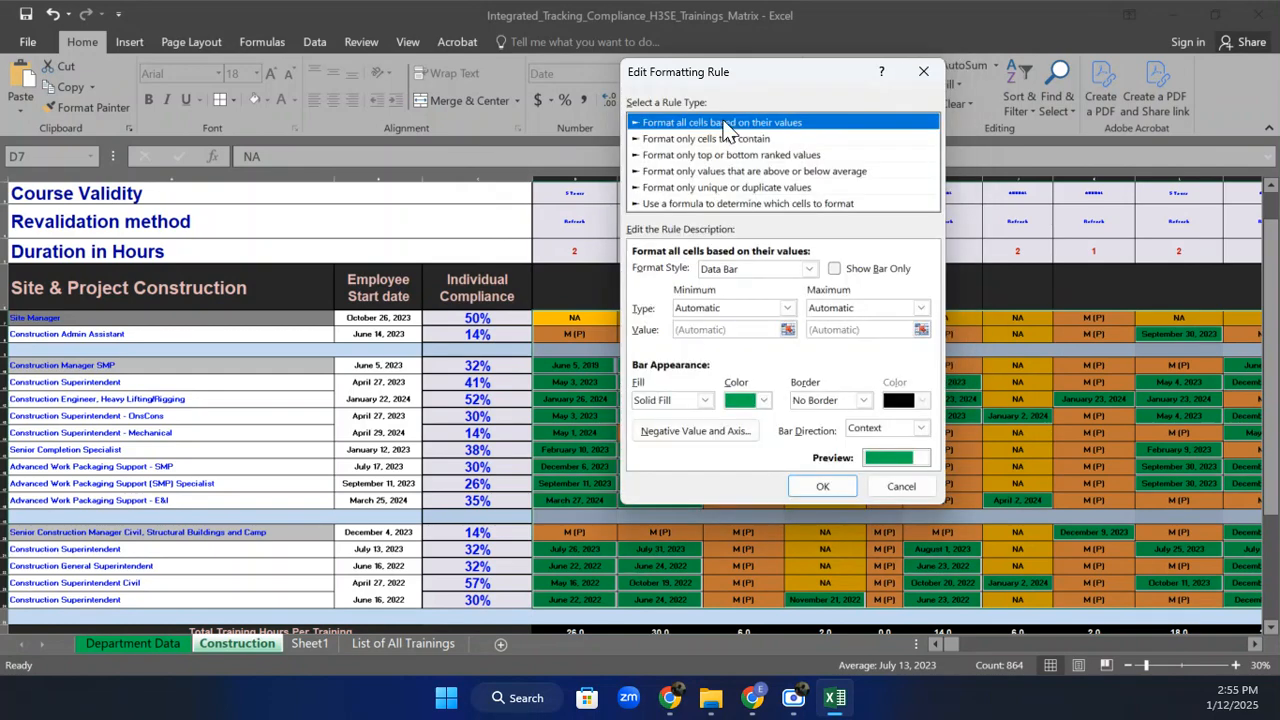
click(790, 270)
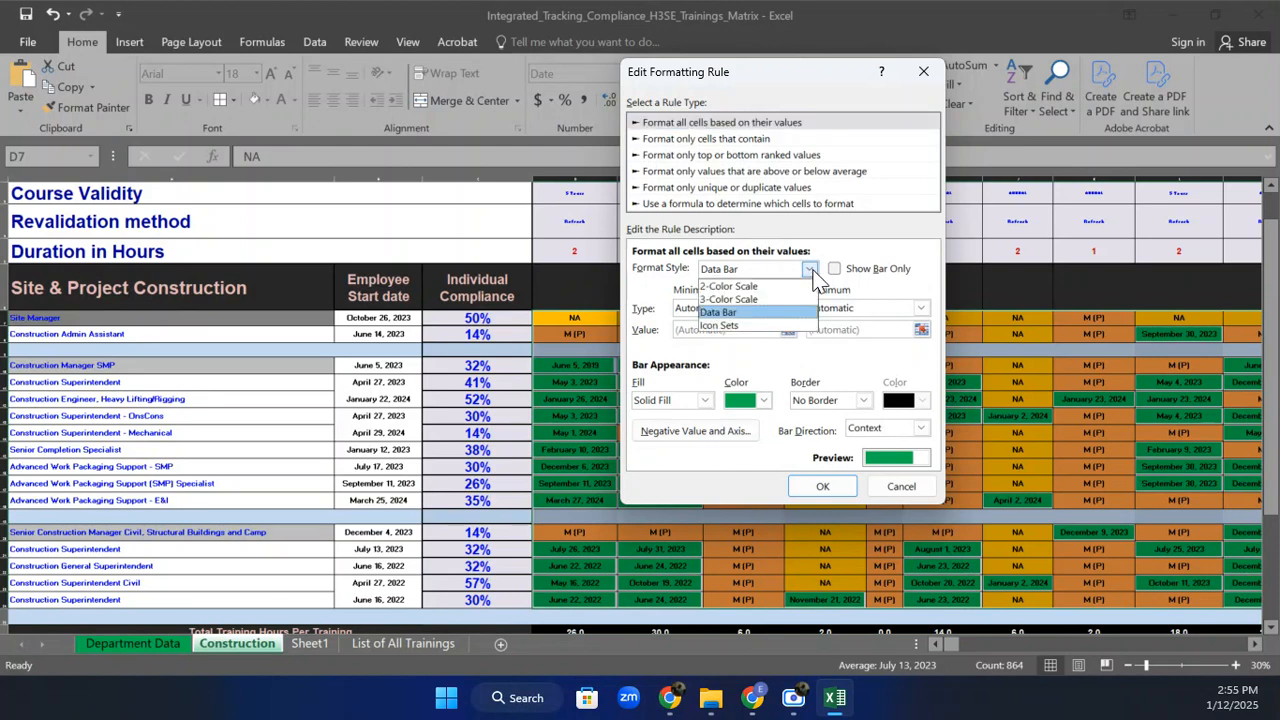
click(765, 287)
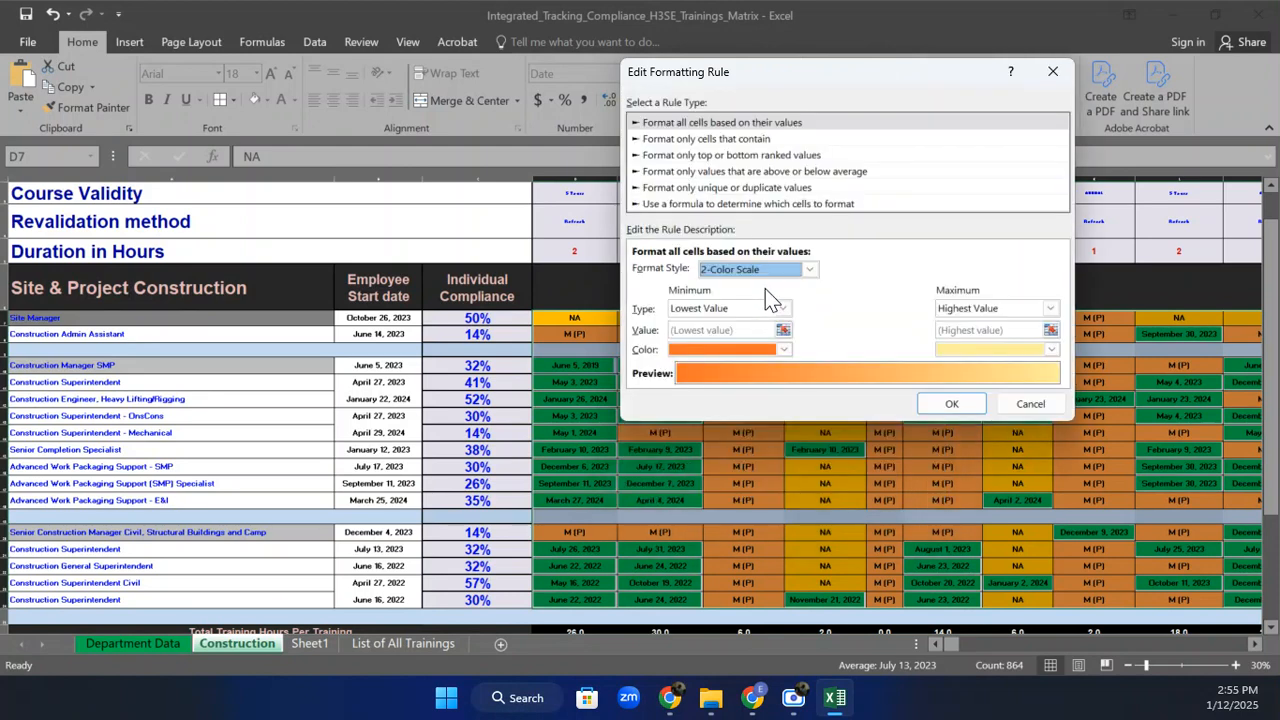
click(780, 308)
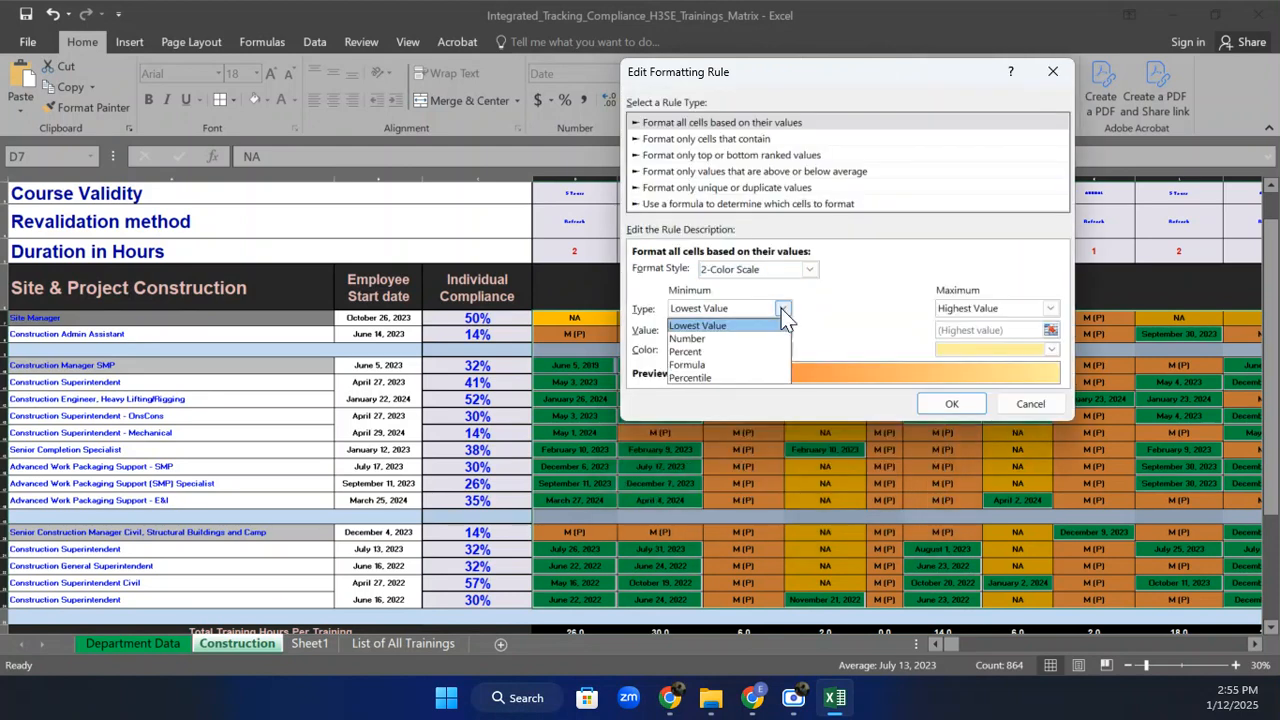
click(778, 308)
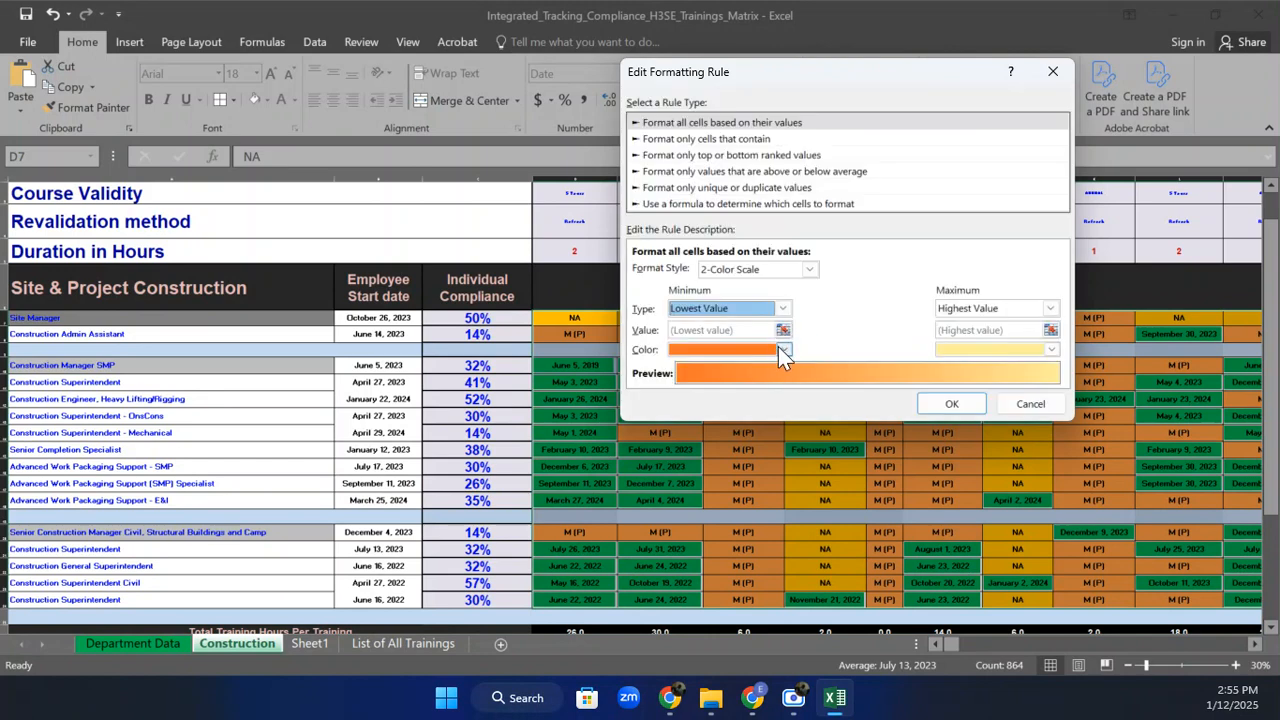
Set both minimum and maximum colours to green, then apply the rule to D7:BE24.
click(784, 349)
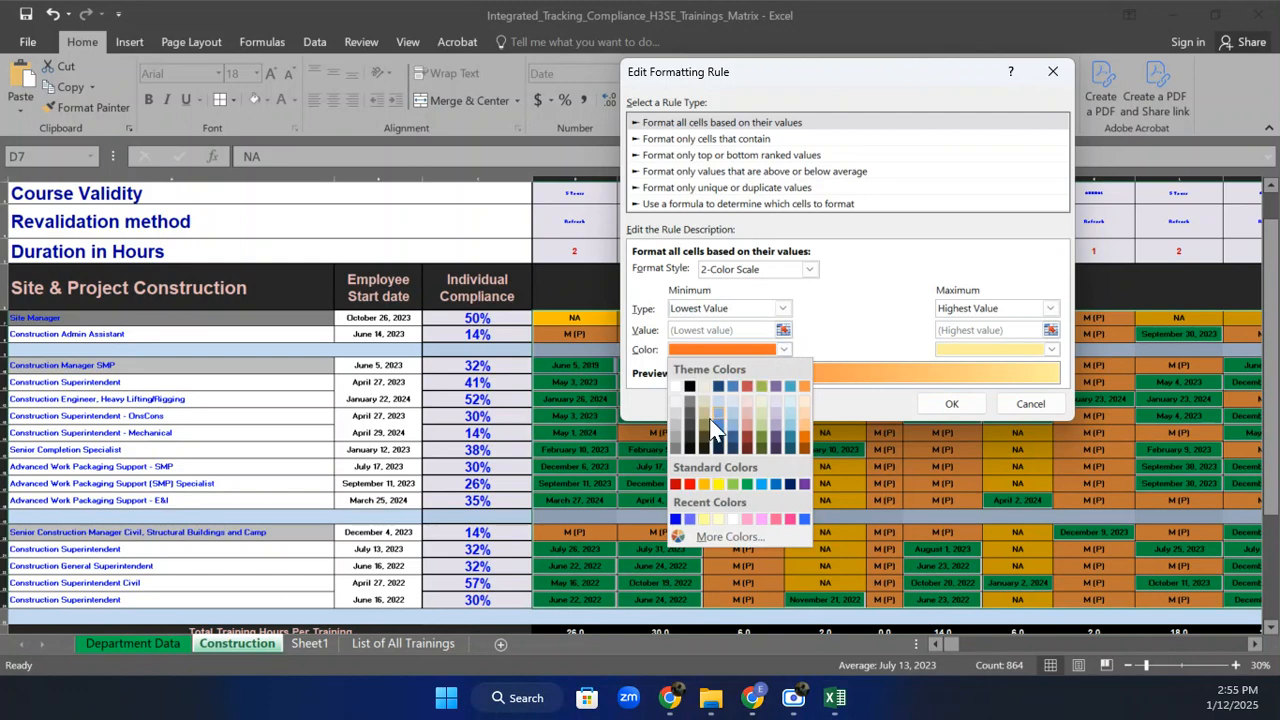
click(745, 485)
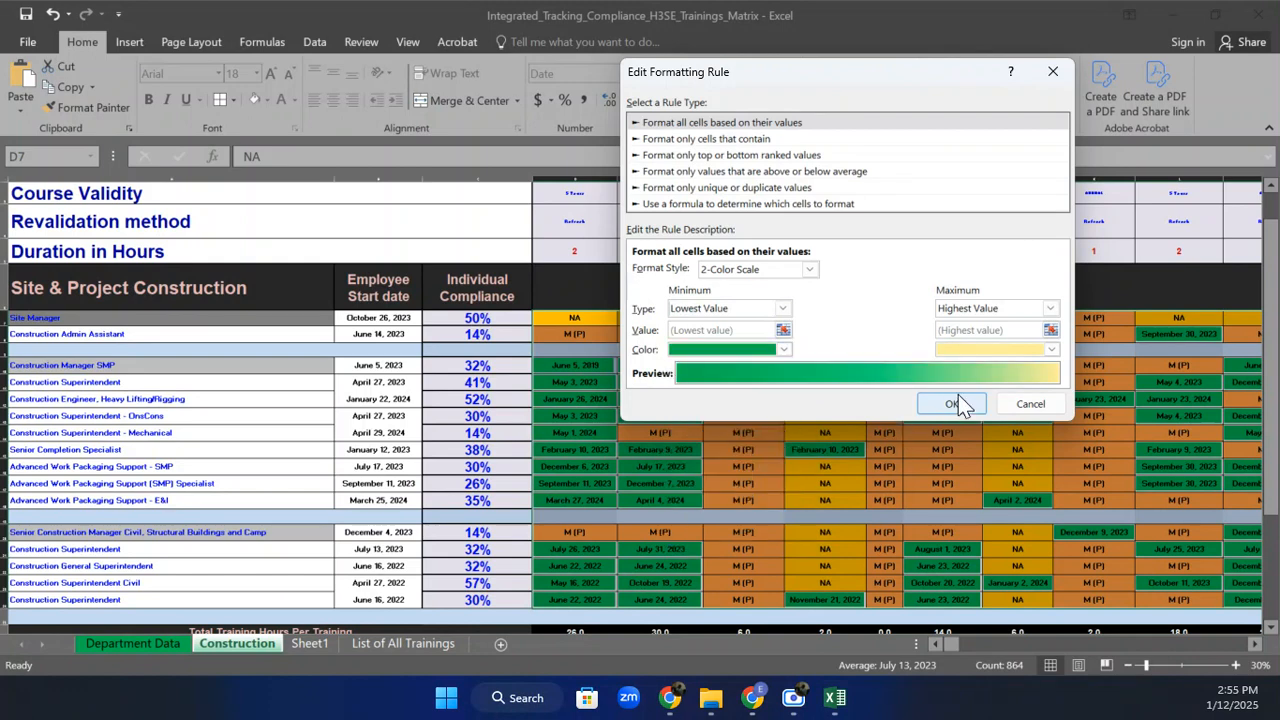
click(1051, 349)
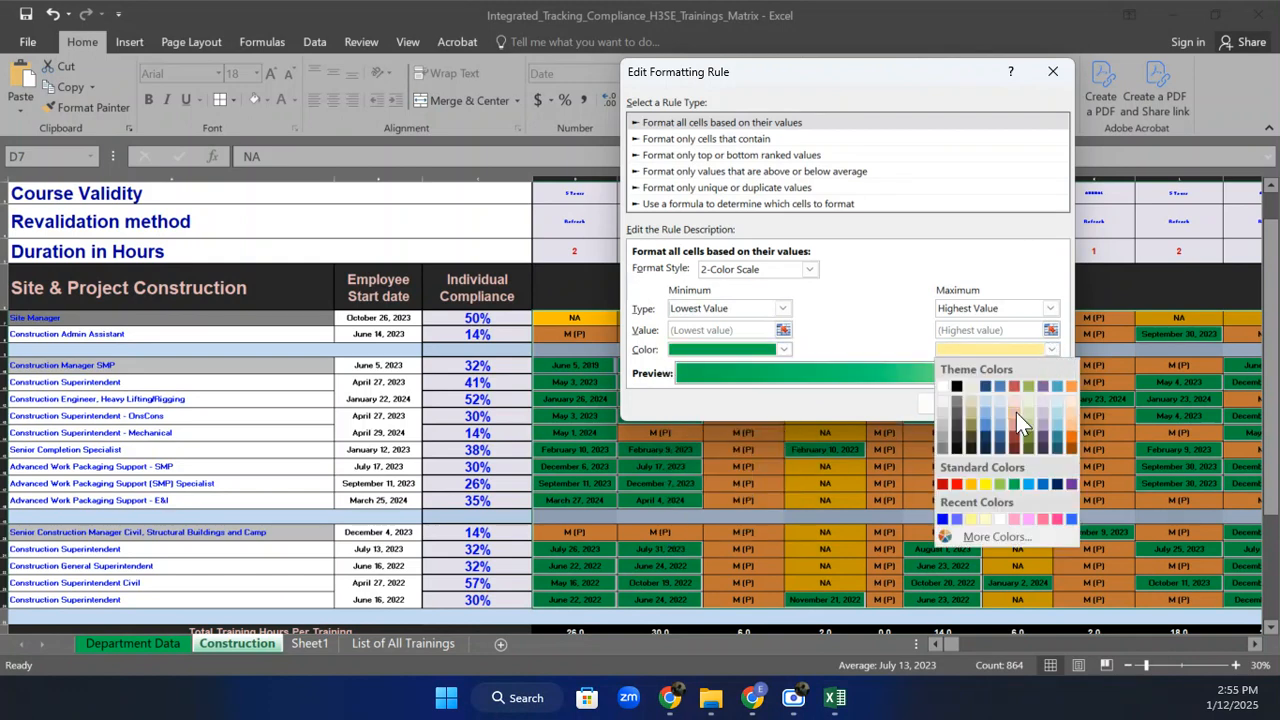
click(1013, 485)
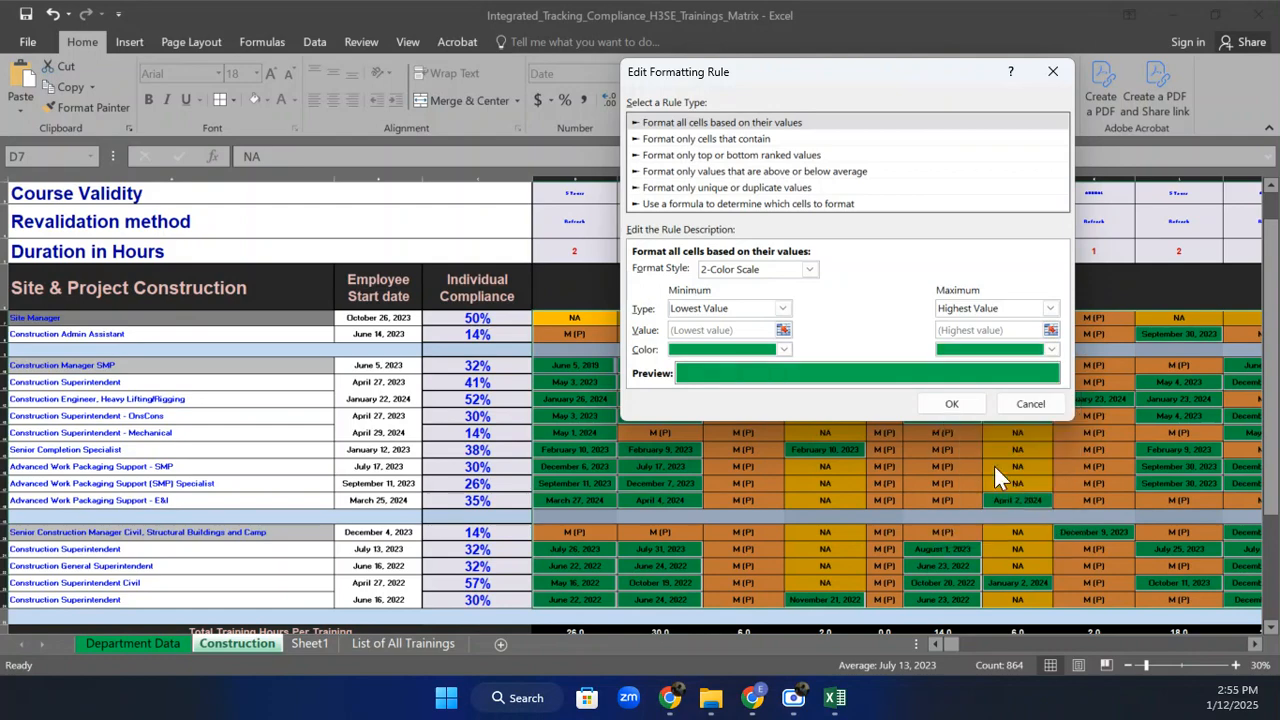
click(951, 404)
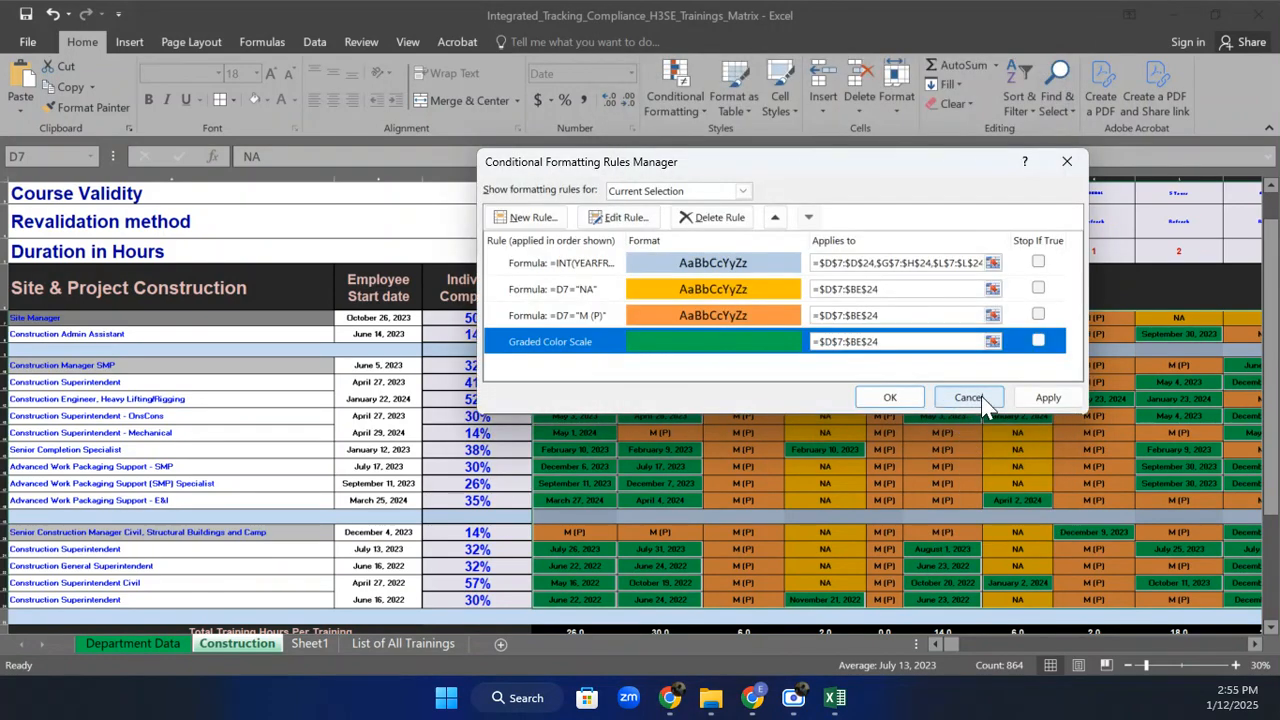
click(1042, 397)
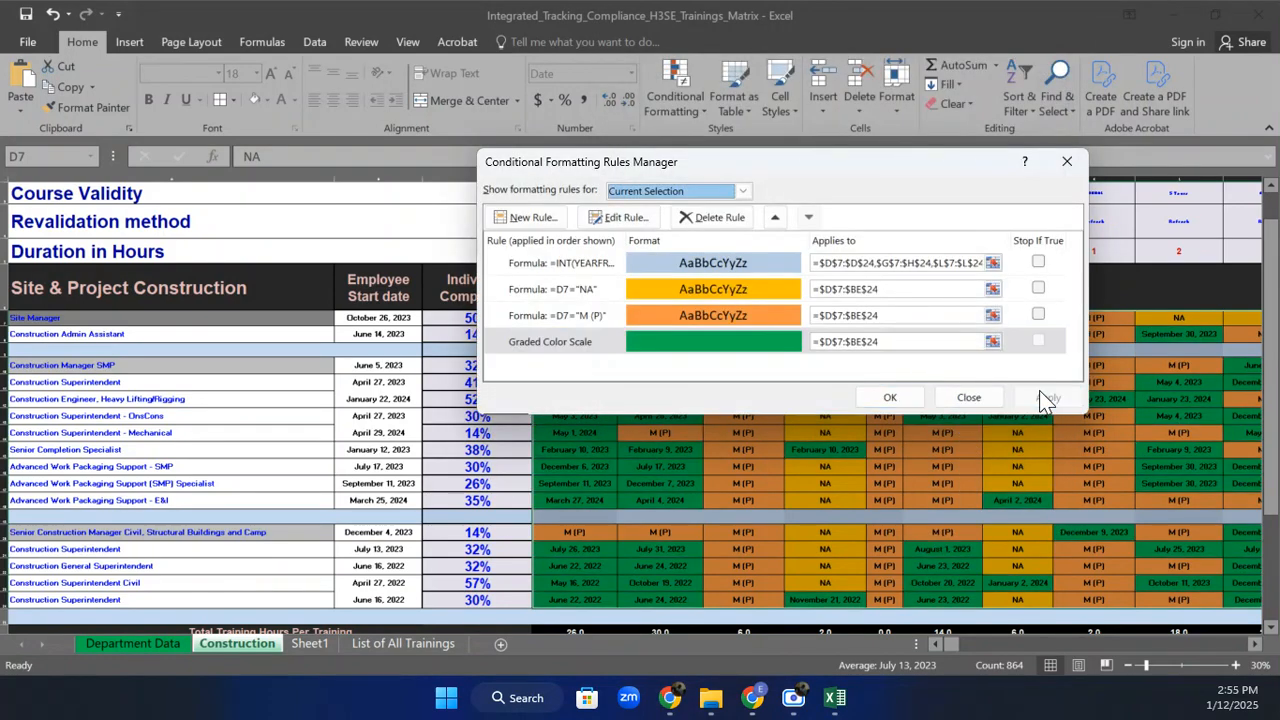
click(890, 397)
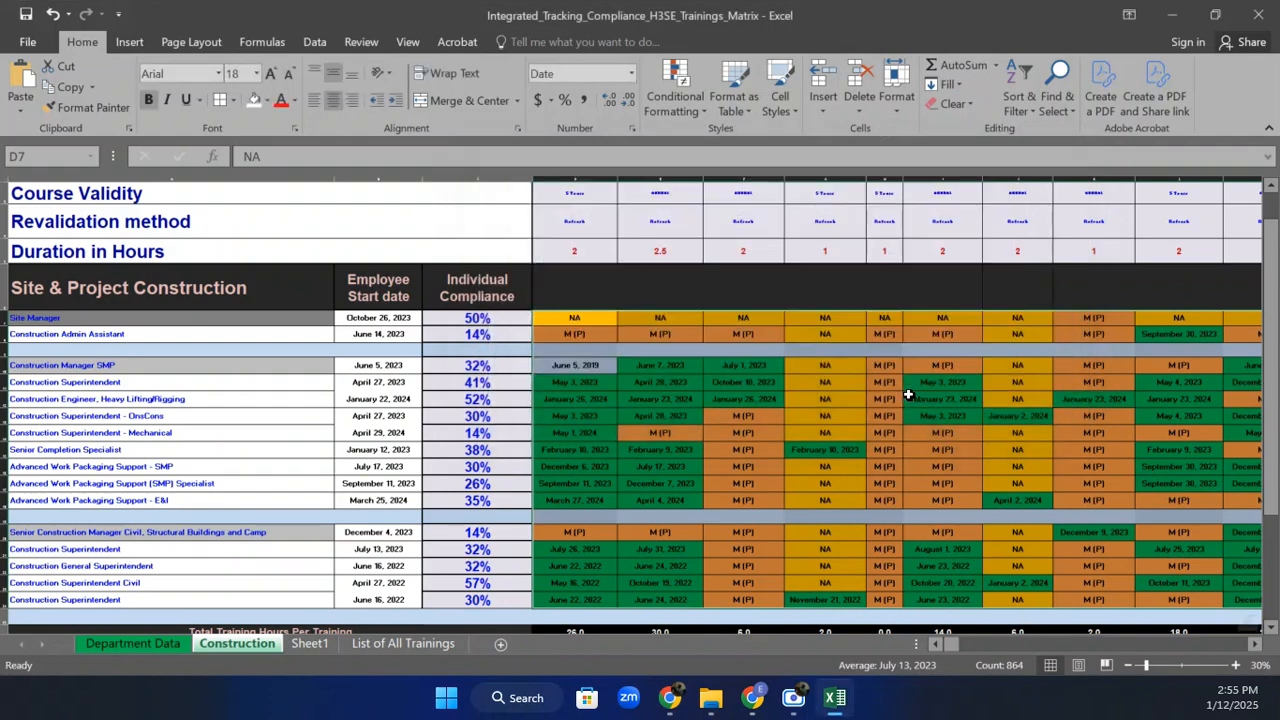
Check the June 5, 2019 date in D10, zoom to 40% and scroll up to the headers.
click(599, 451)
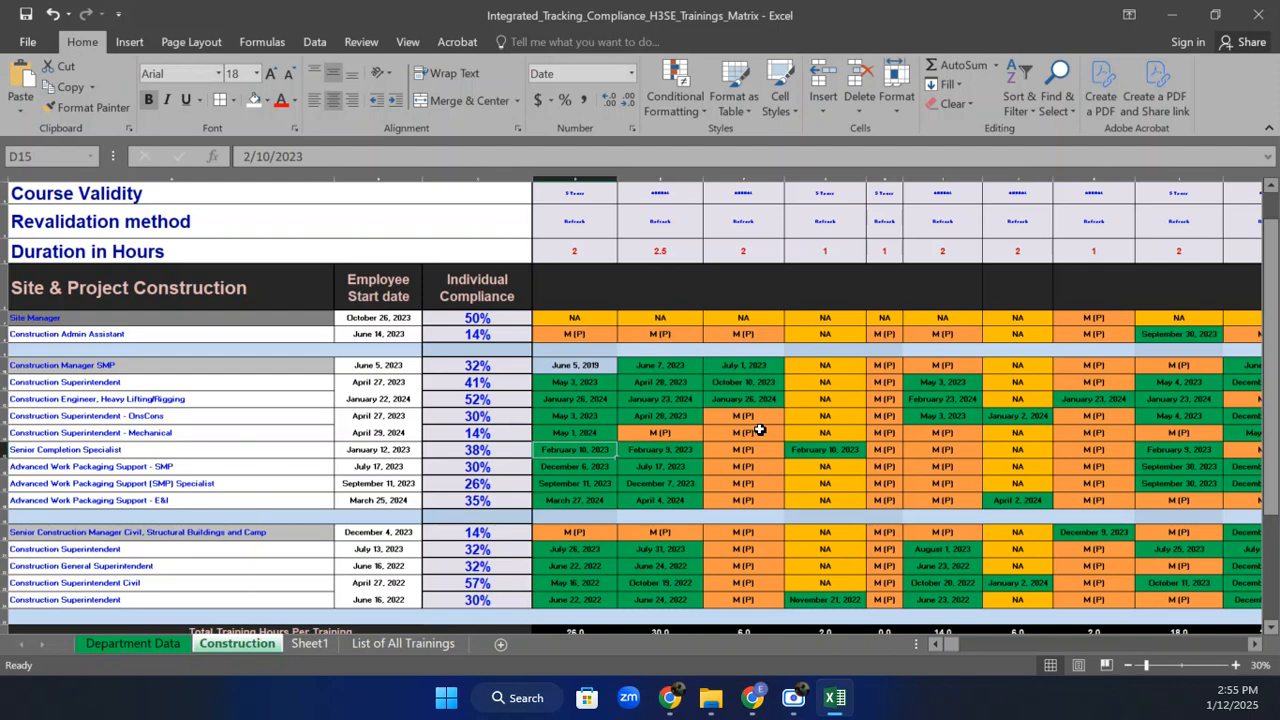
click(591, 365)
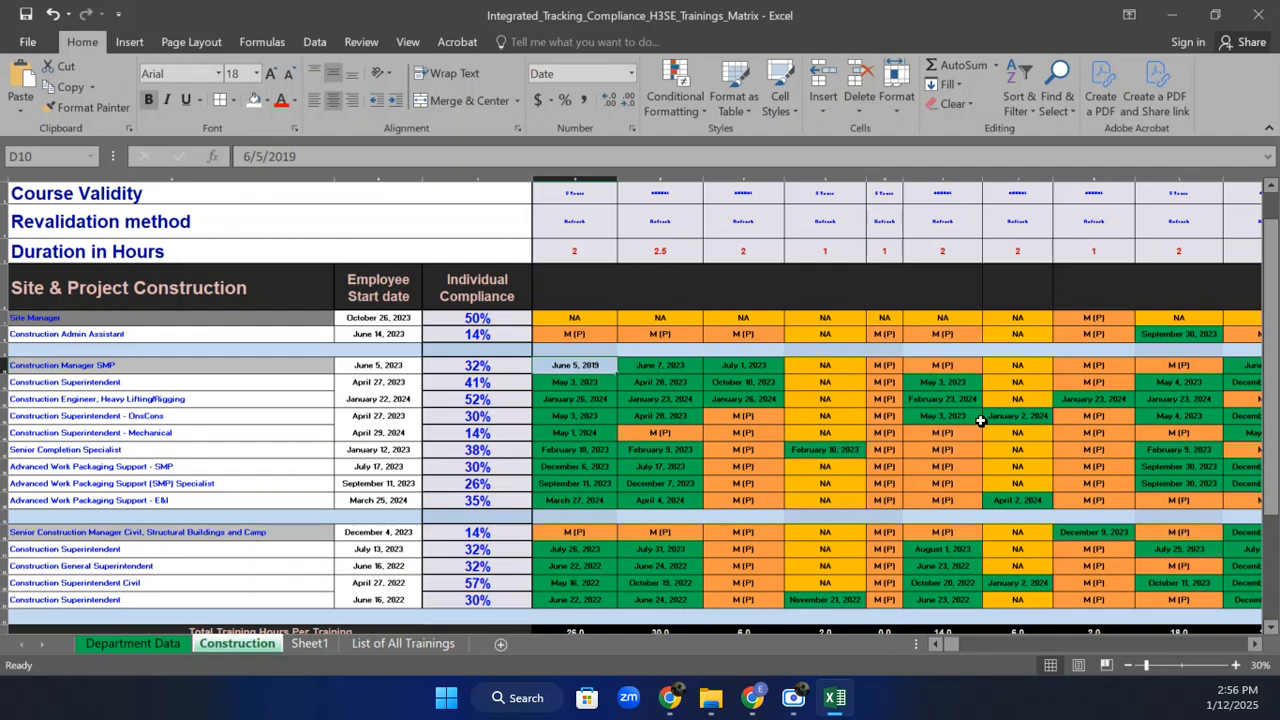
click(1236, 666)
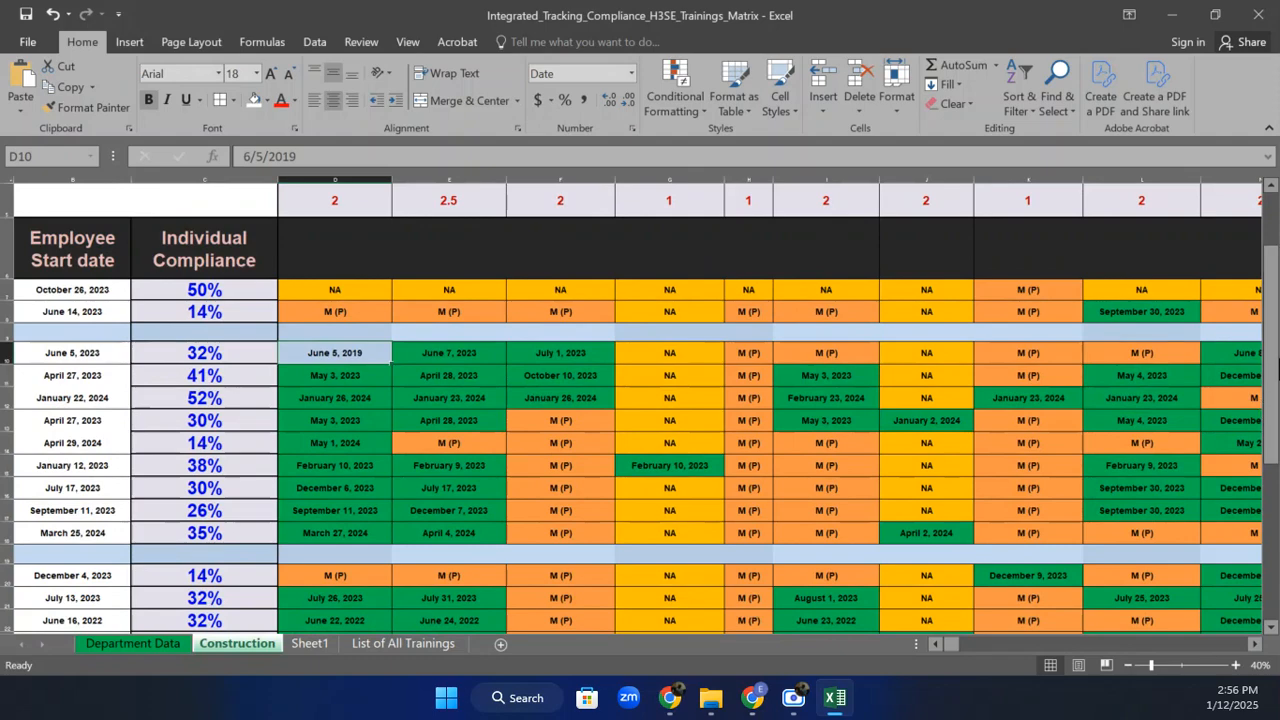
drag(1272, 335, 1272, 257)
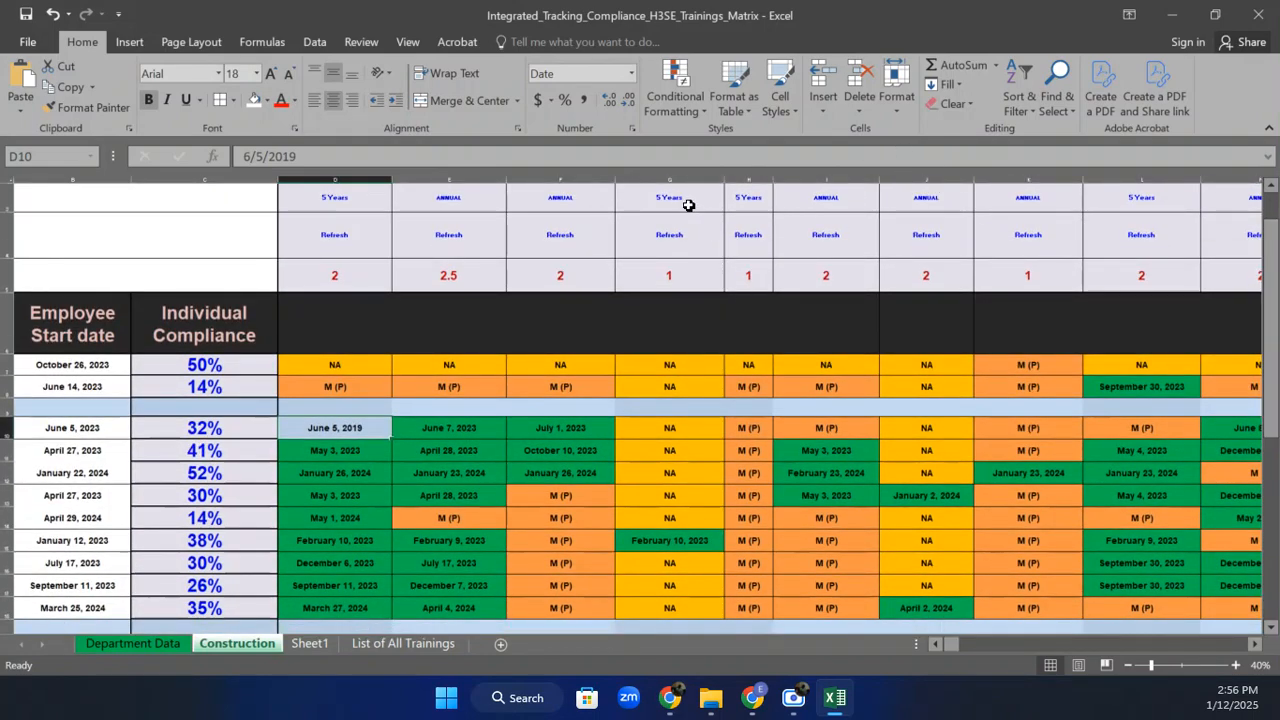
Enter 12-Jan-2018, then 11-Jan-22, and finally M (p) in G13, dropping that row's compliance to 29%.
click(655, 490)
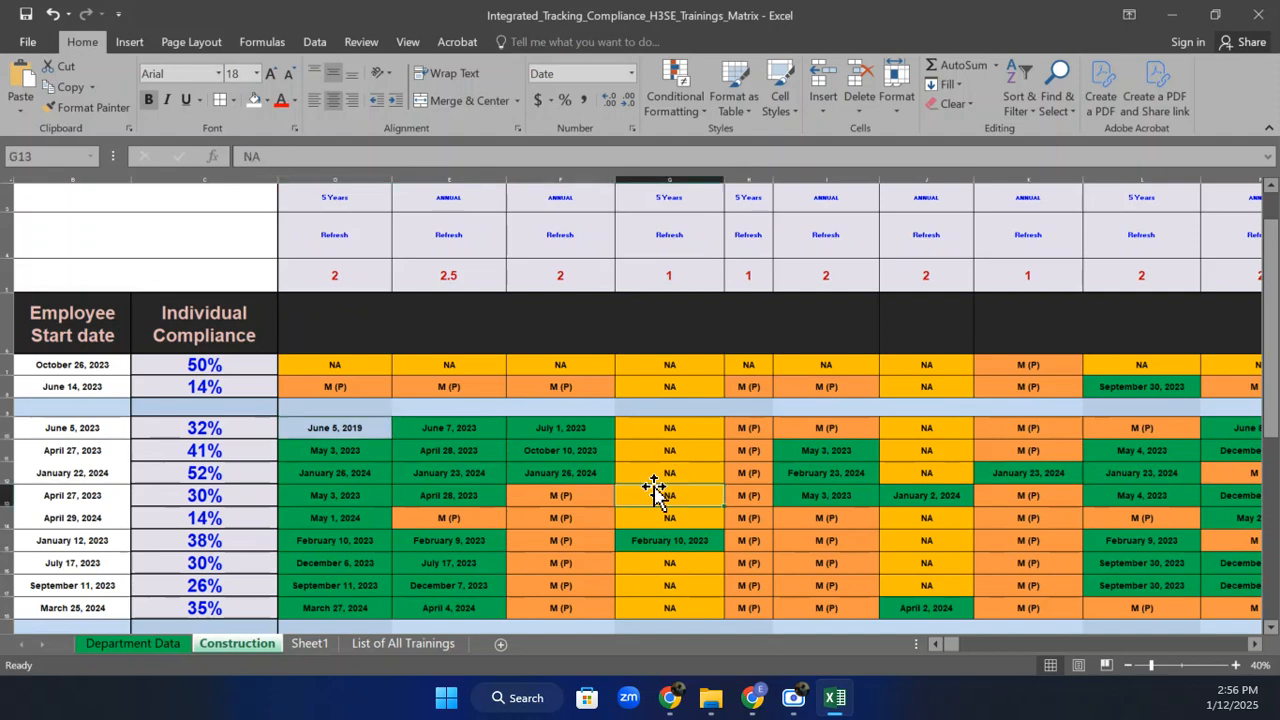
text(12-)
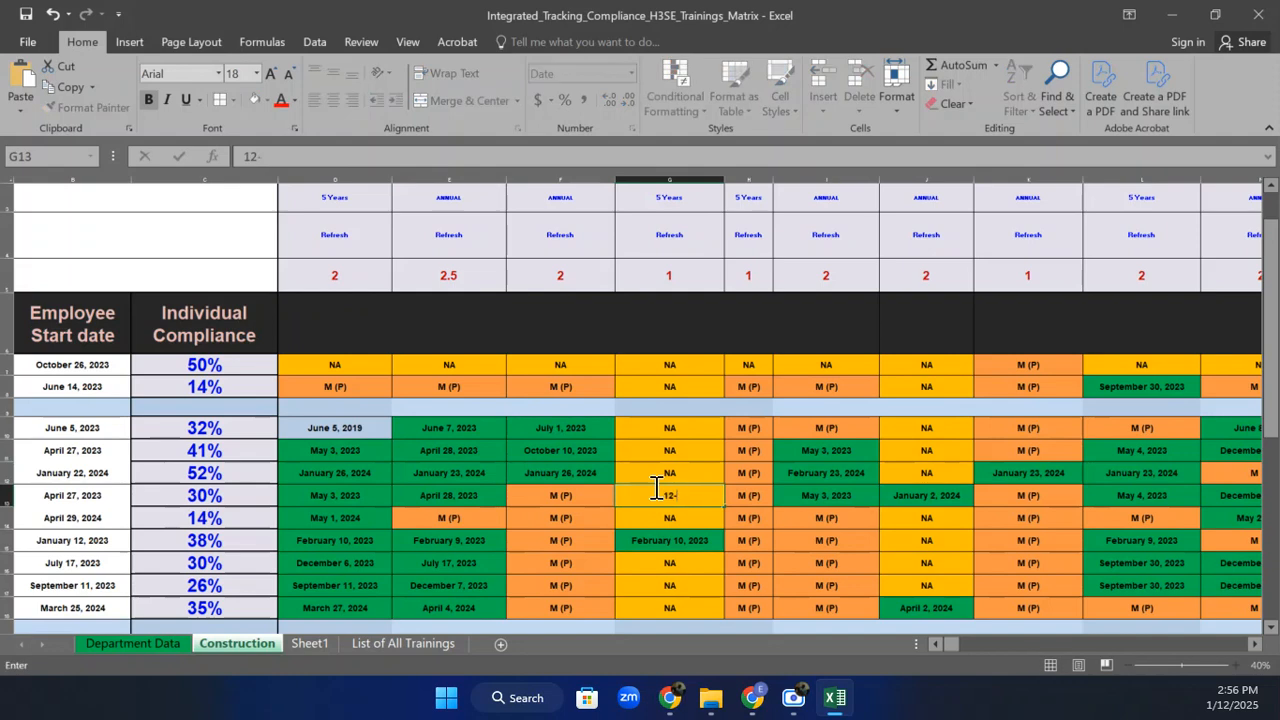
text(Jan-2)
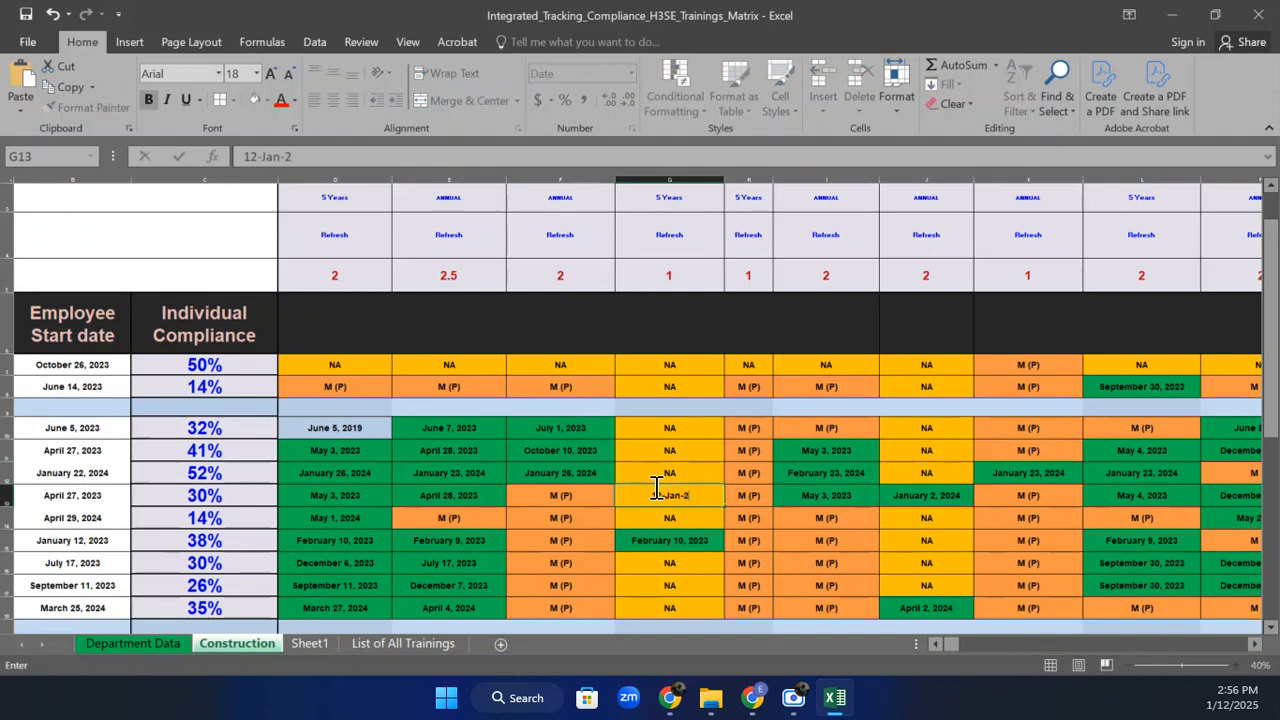
text(018)
key(Return)
click(667, 497)
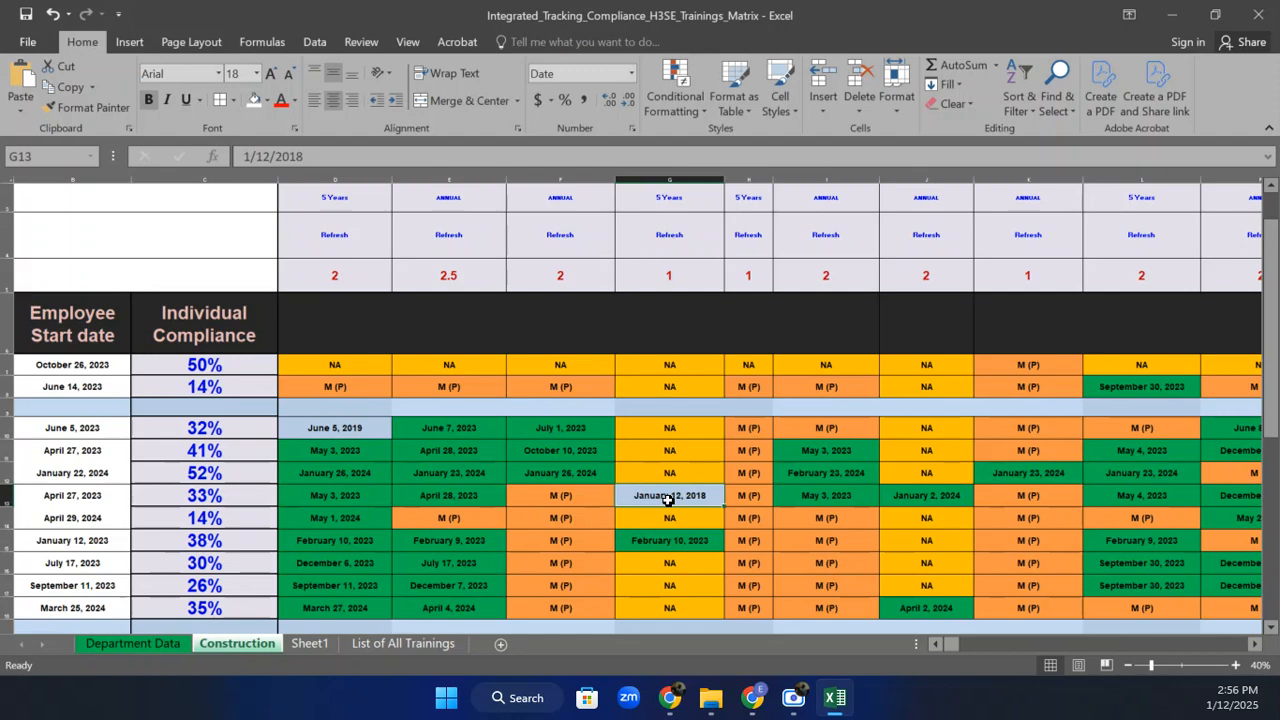
text(11-)
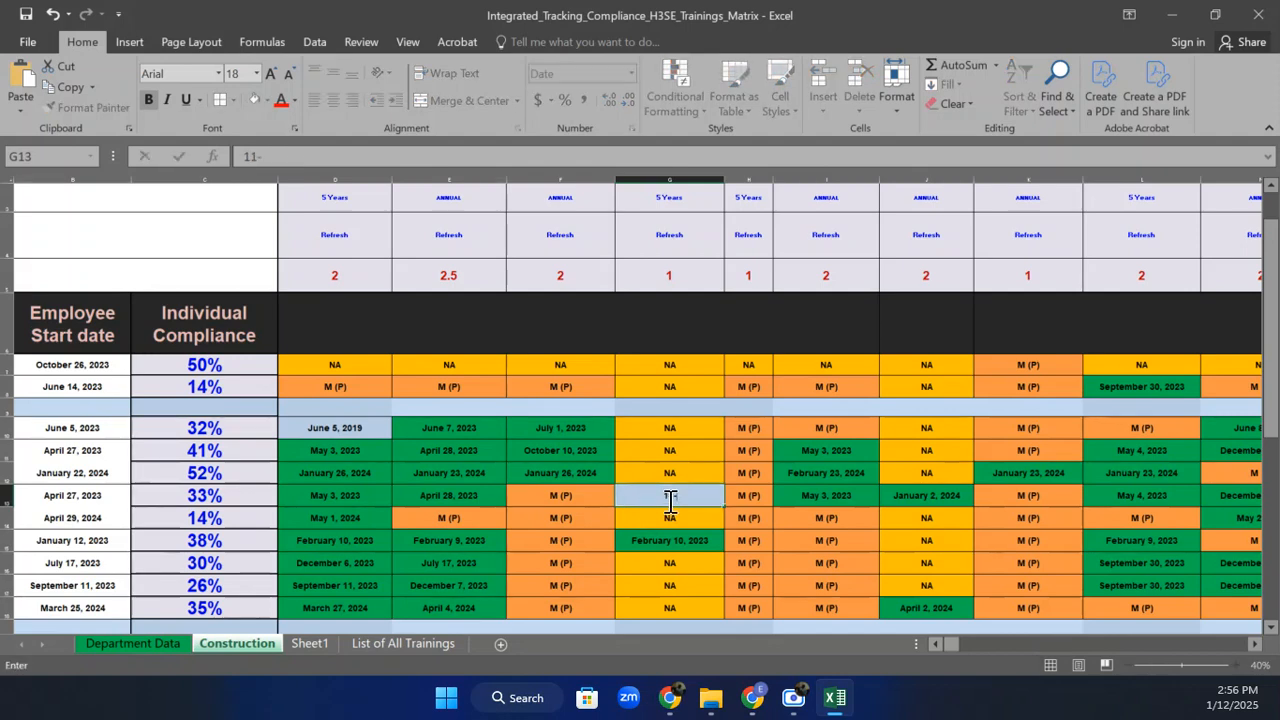
text(Jan-22)
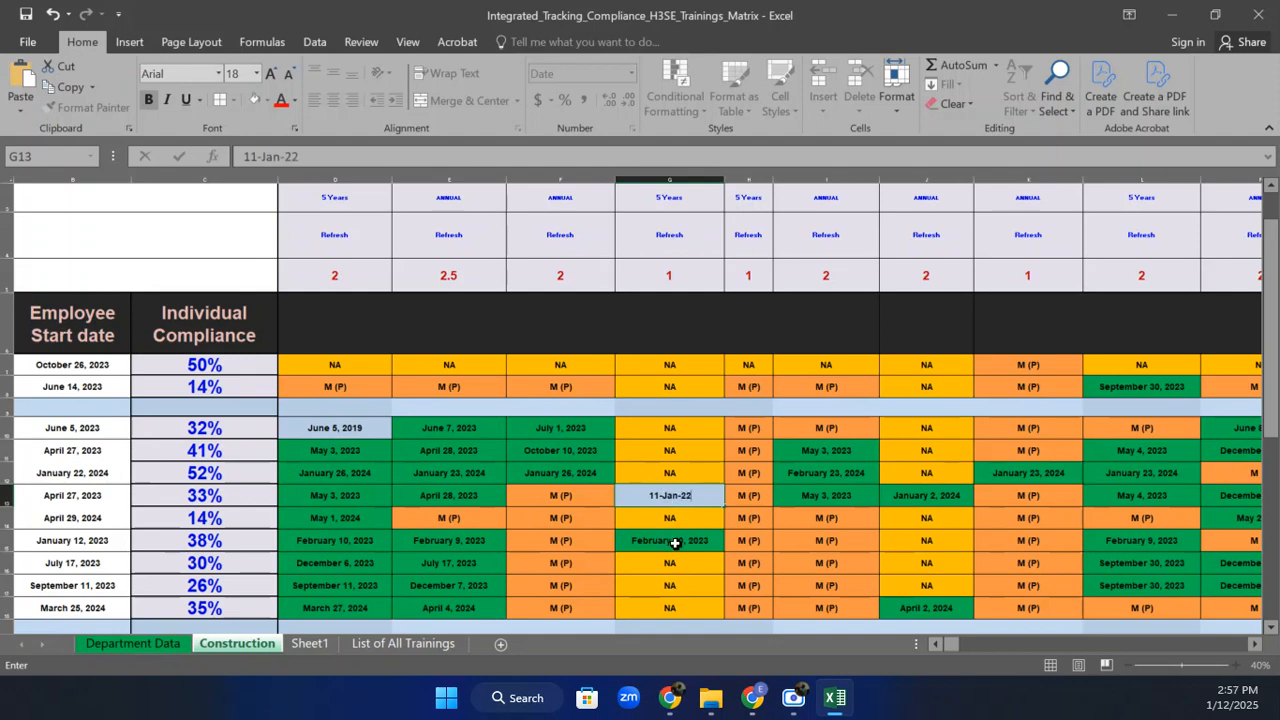
key(Return)
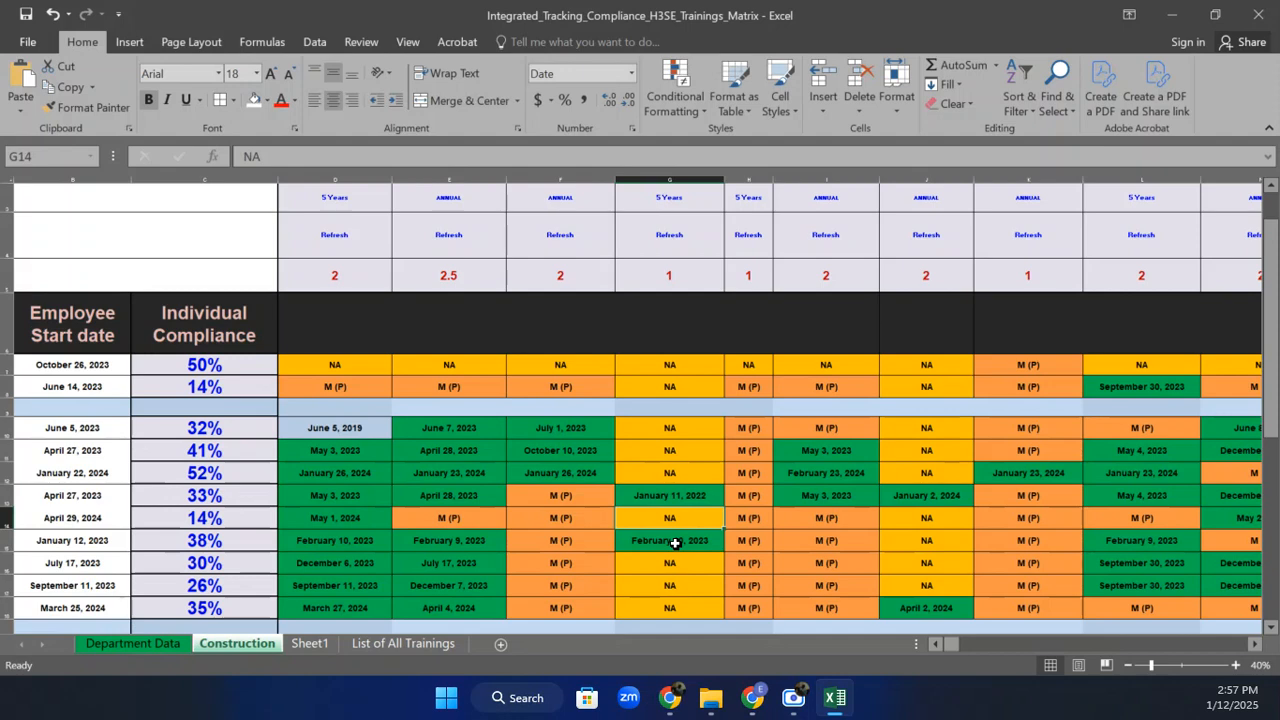
click(664, 490)
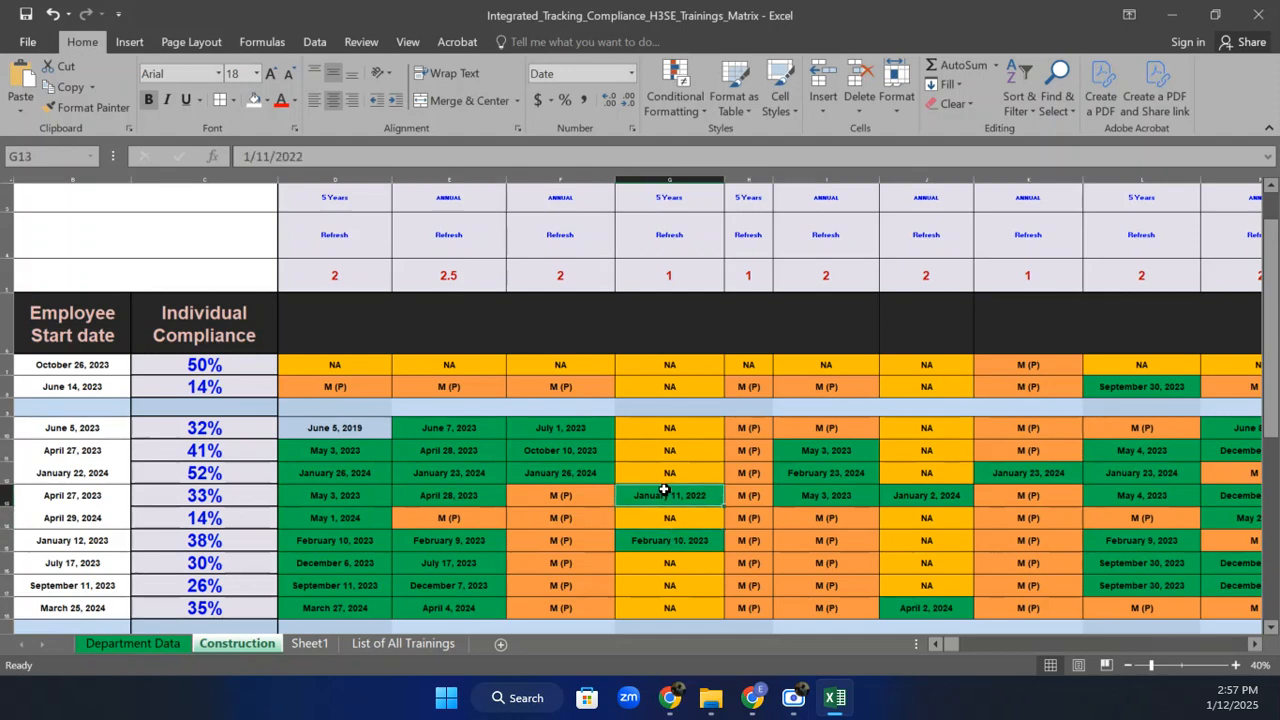
text(M)
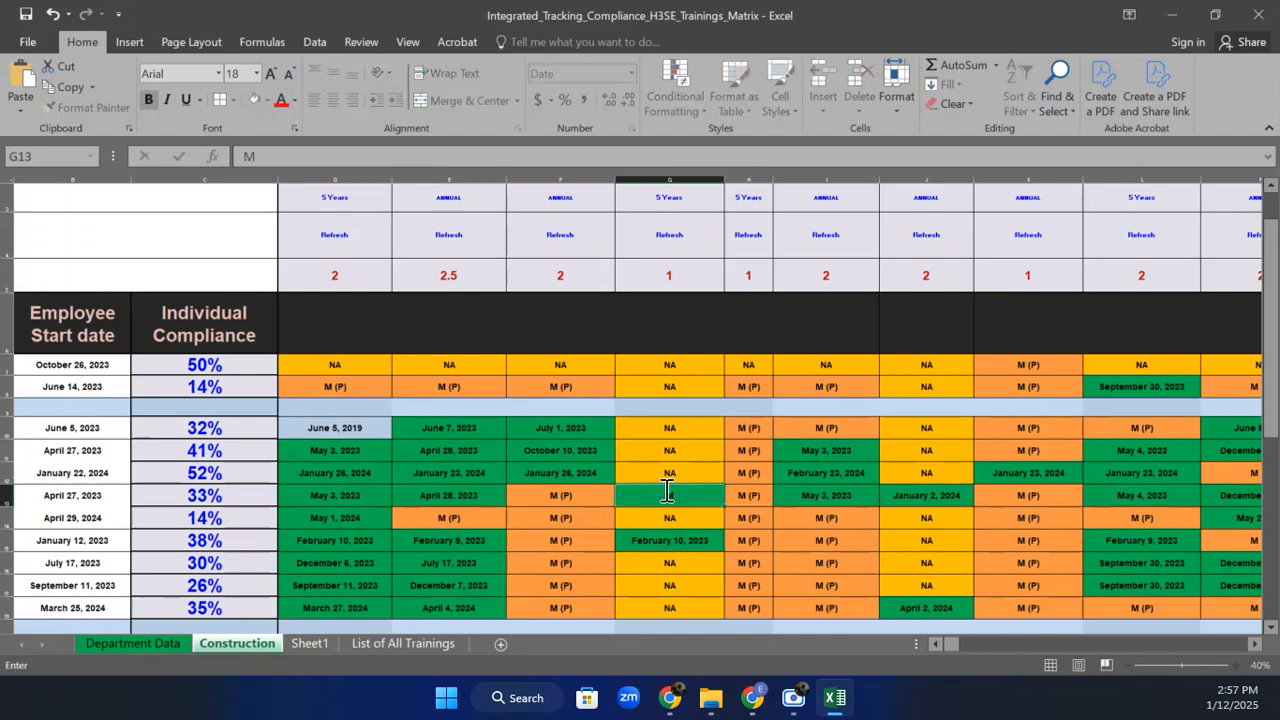
text( (p))
key(Return)
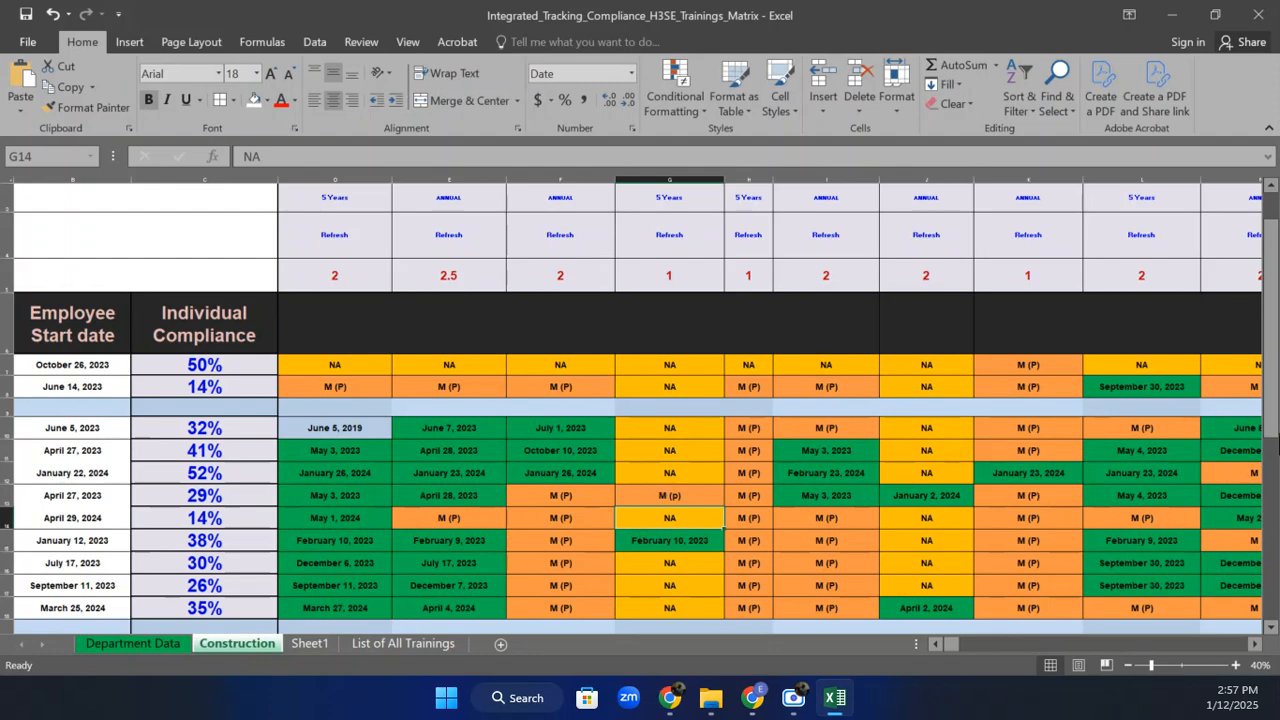
Select E7:F24 and add I7:K24 to the selection on the Construction sheet.
drag(1270, 445, 1266, 405)
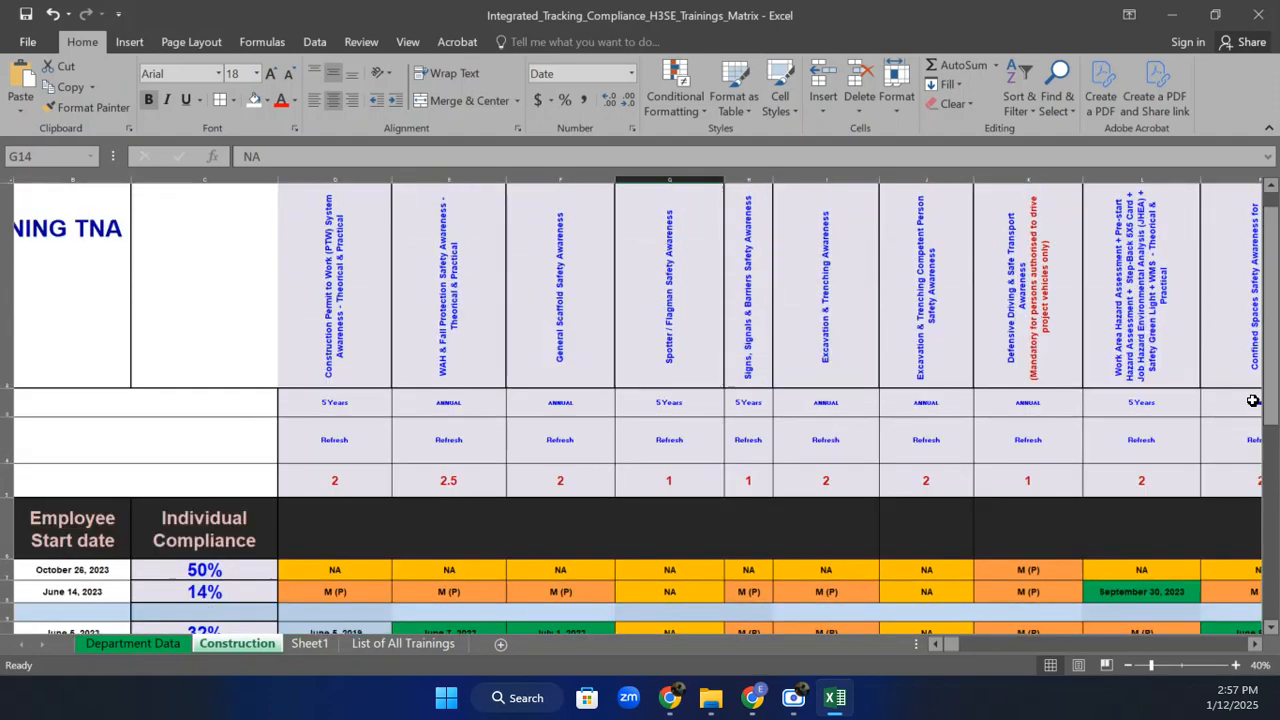
click(451, 408)
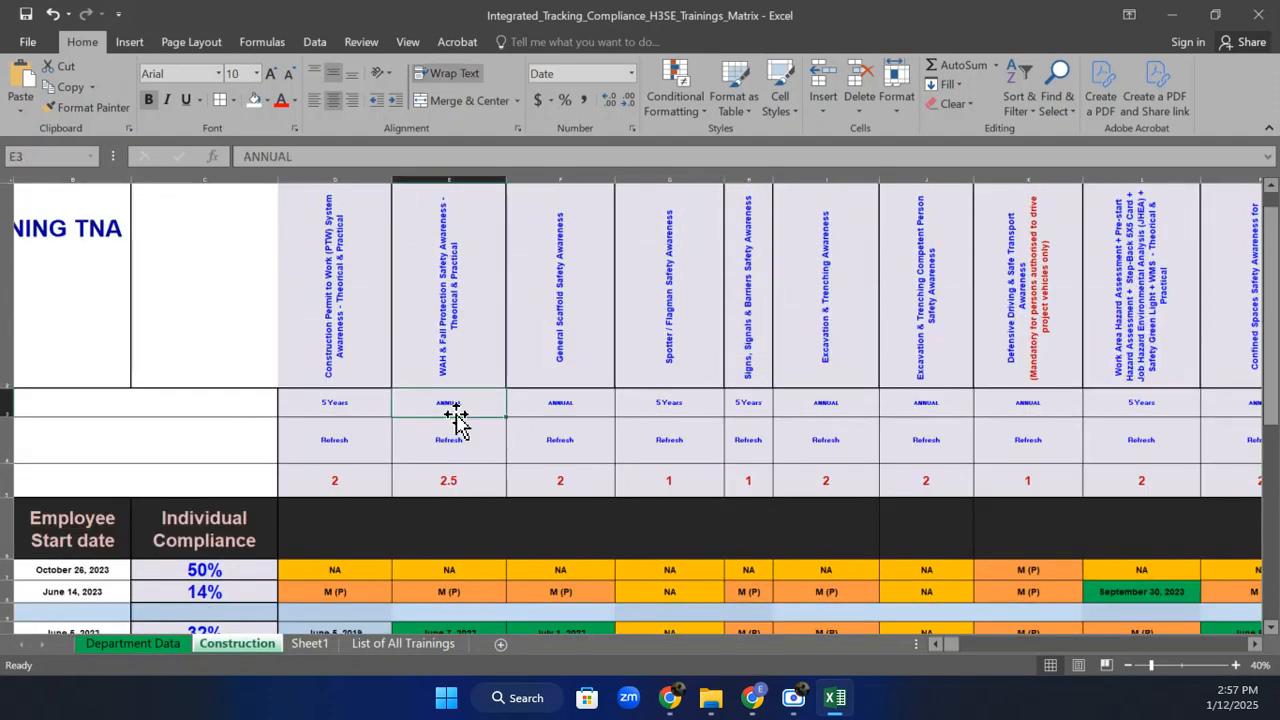
click(477, 572)
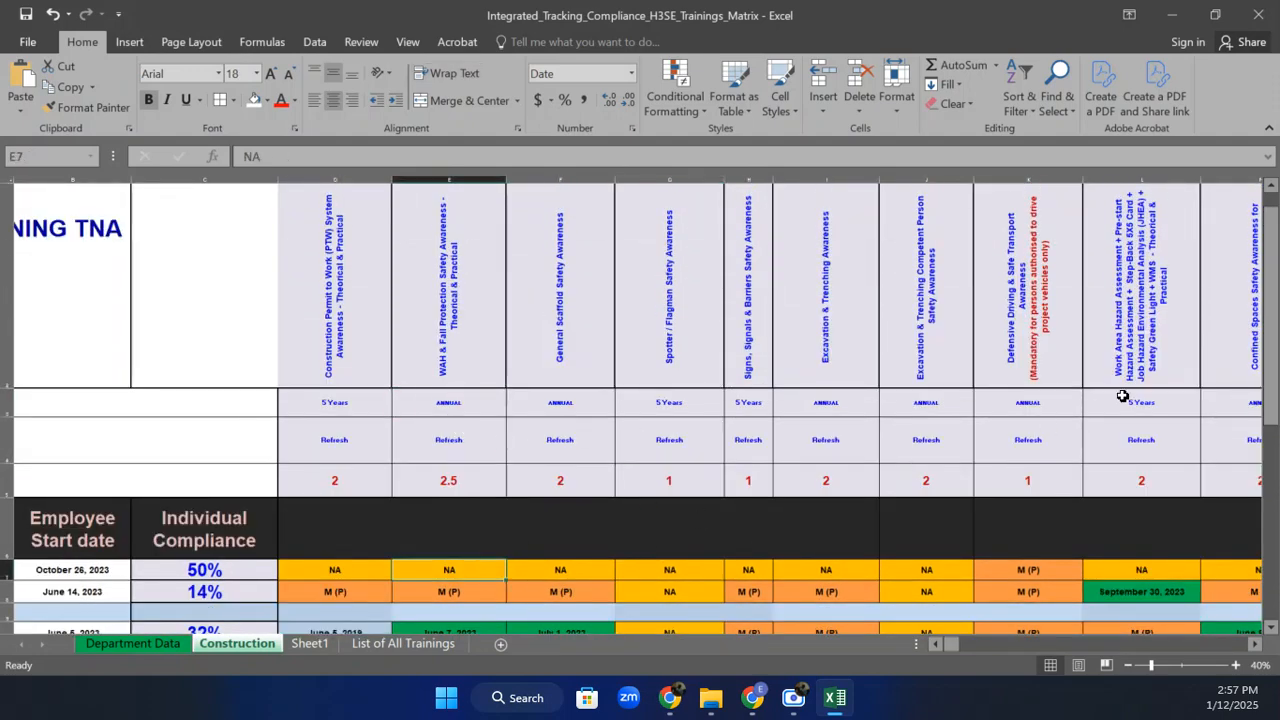
drag(1277, 278, 1275, 288)
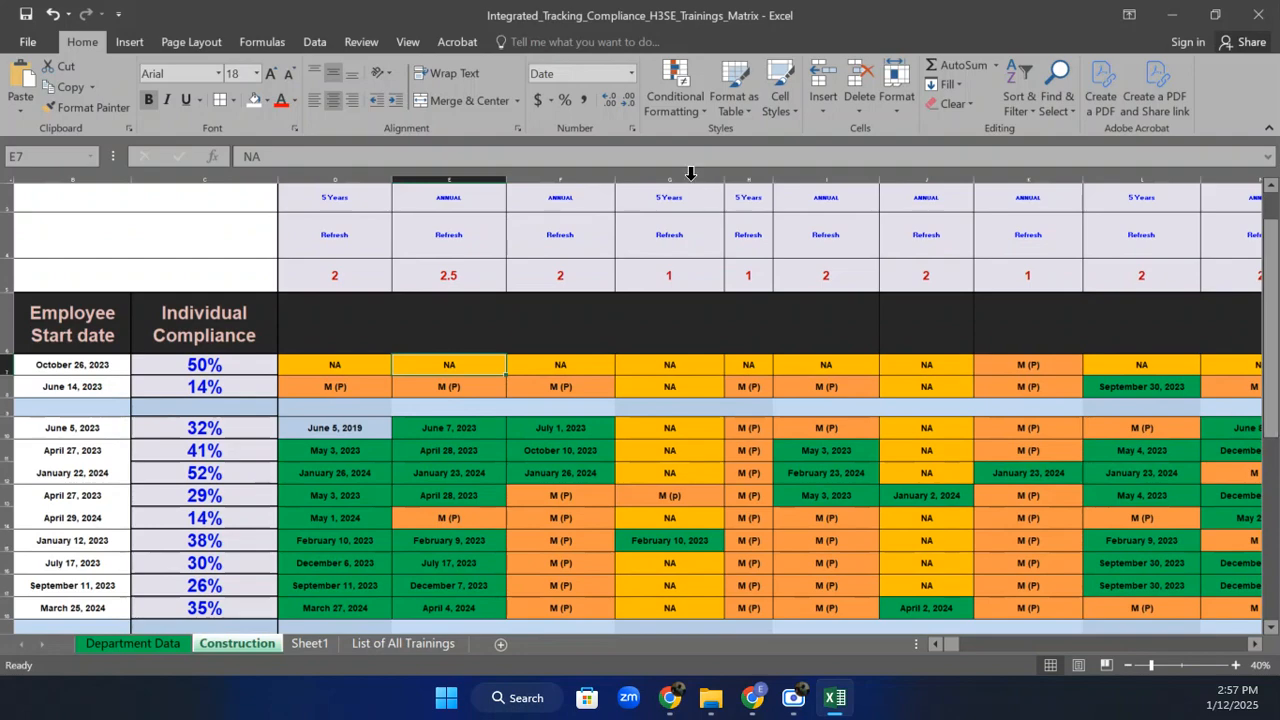
drag(449, 364, 428, 496)
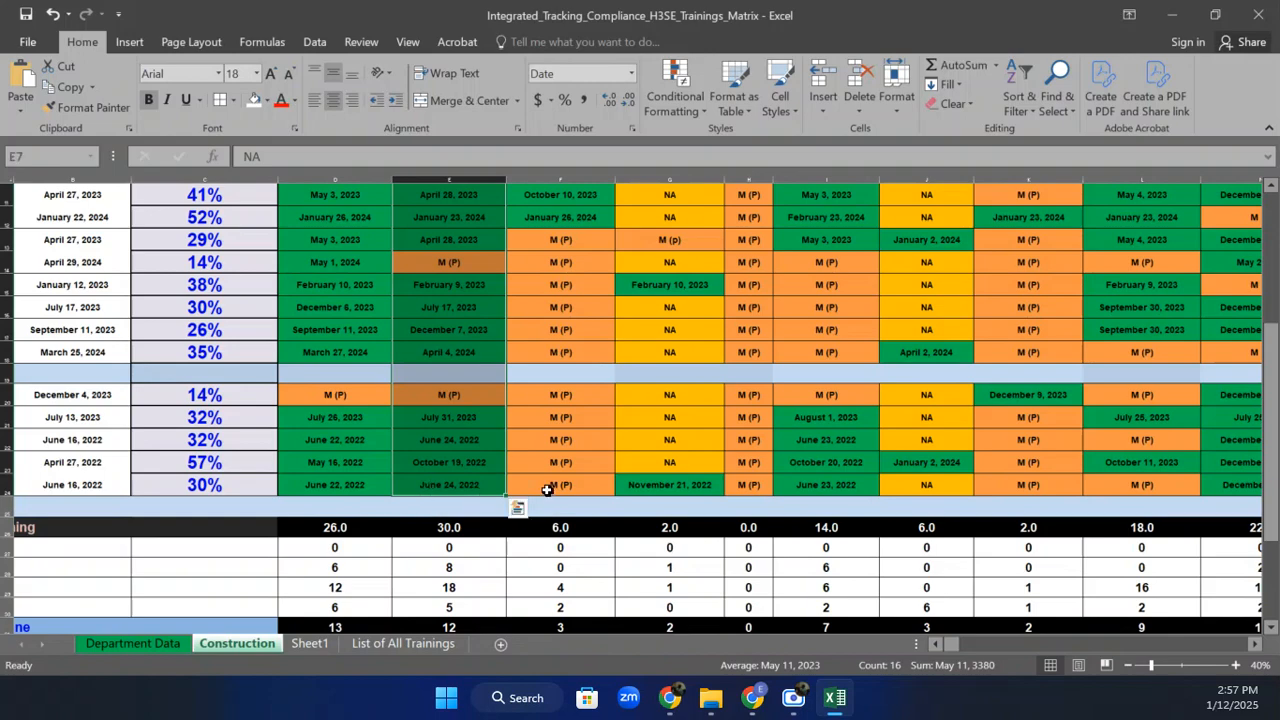
drag(547, 489, 557, 362)
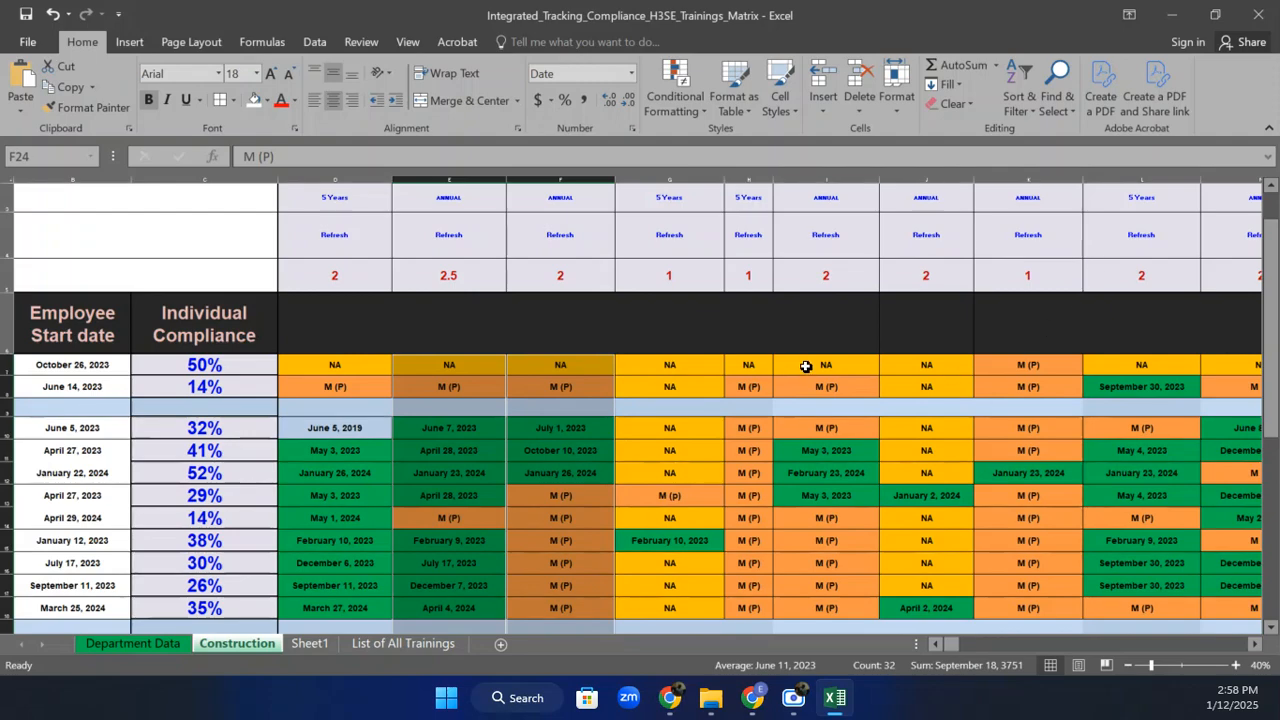
drag(806, 367, 1022, 349)
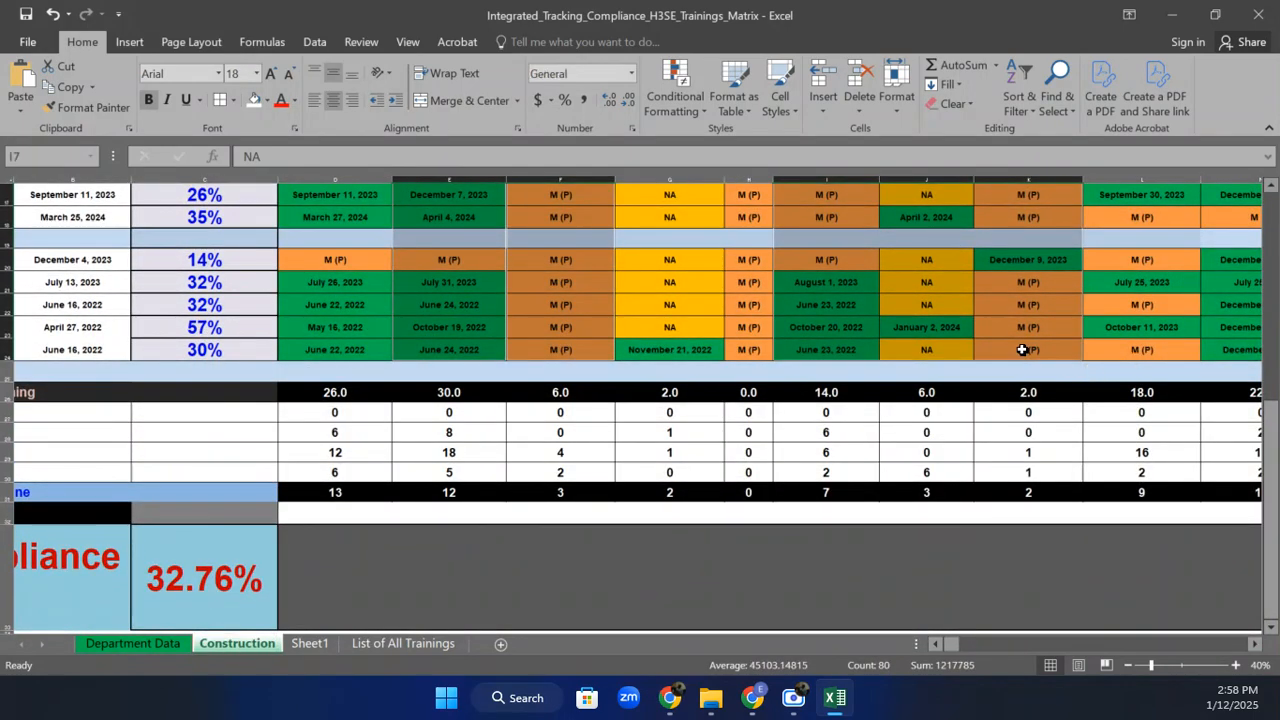
drag(1268, 428, 1249, 250)
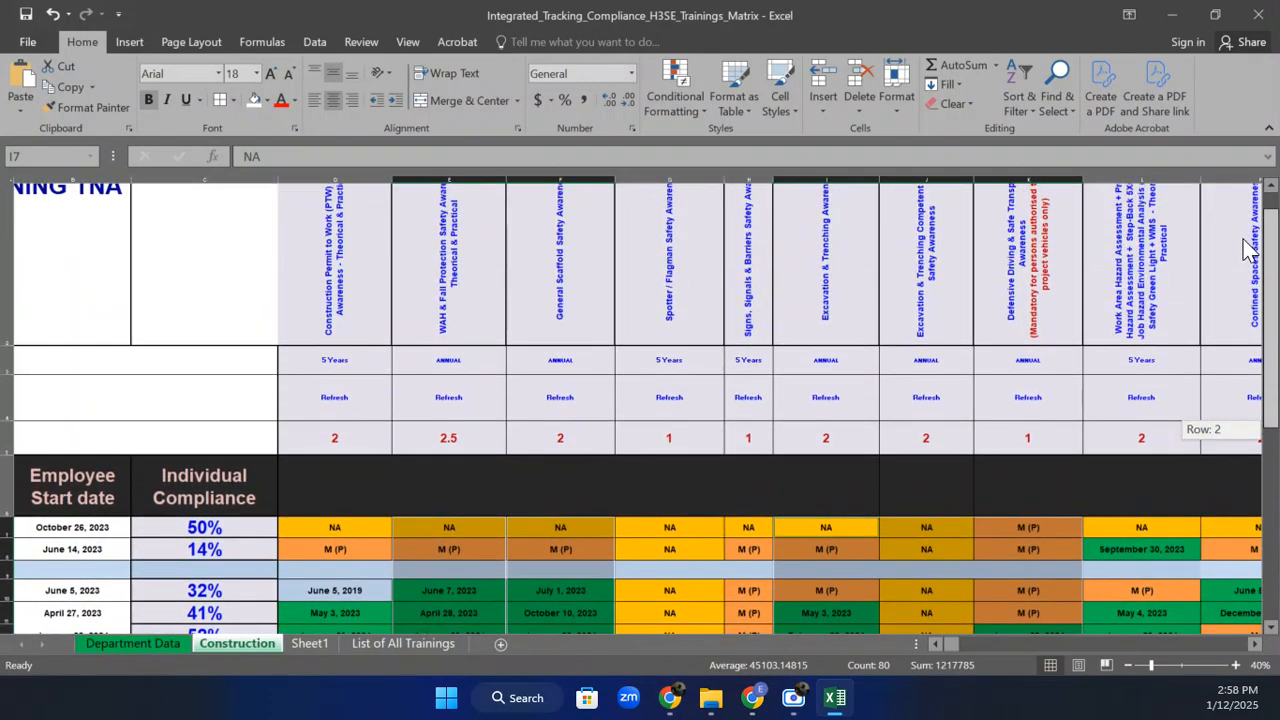
drag(1249, 250, 1243, 238)
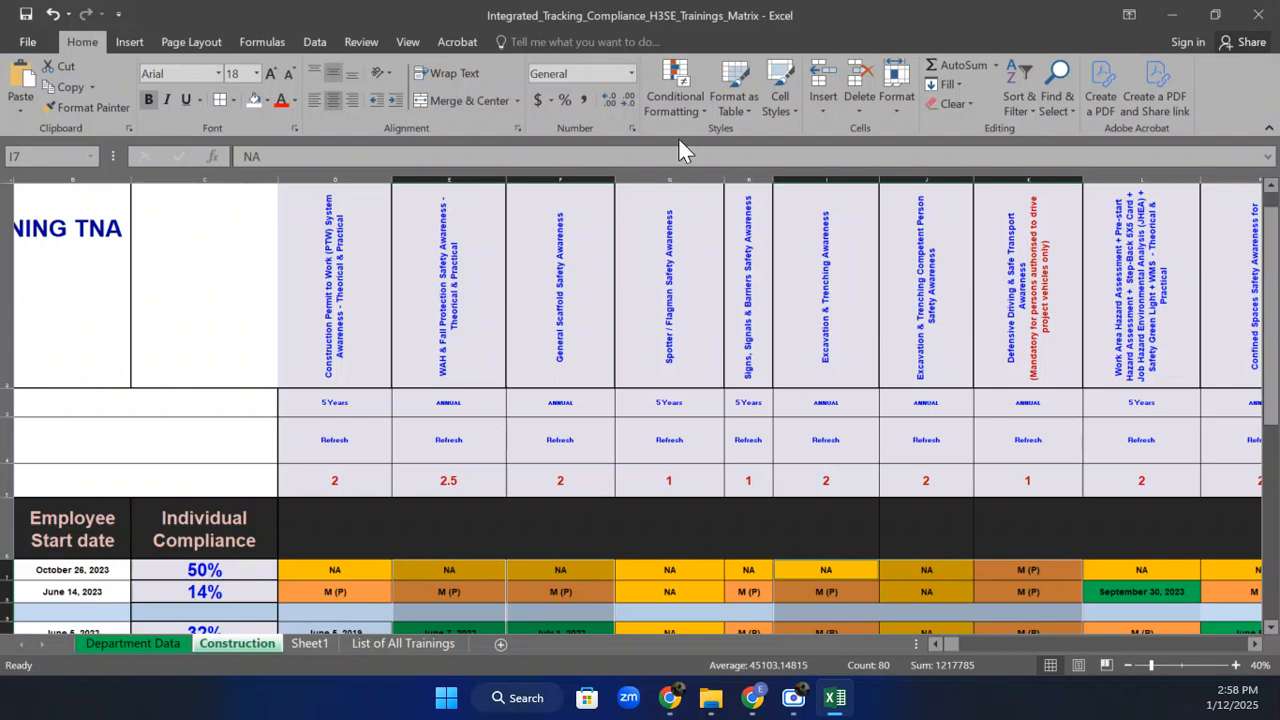
Start a new formula-based rule =INT(YEARFRAC(E7,TODAY(),1))>=1 for the selected training cells.
click(690, 110)
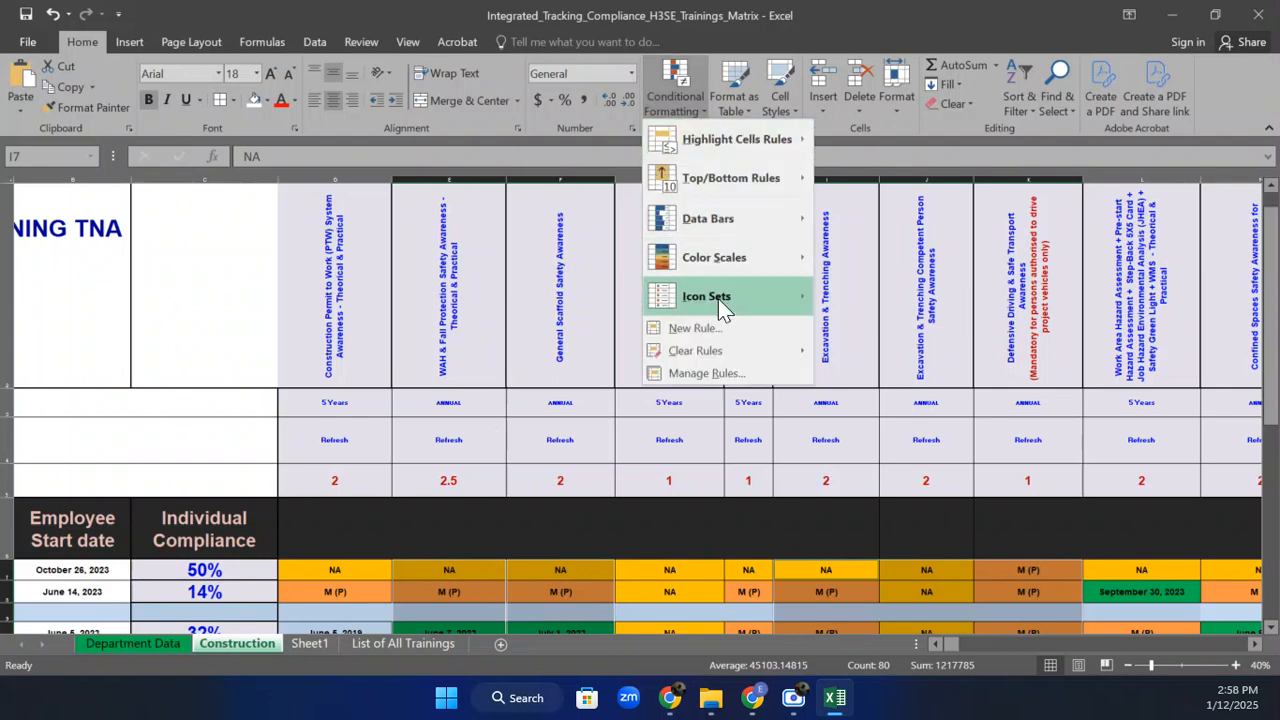
click(703, 329)
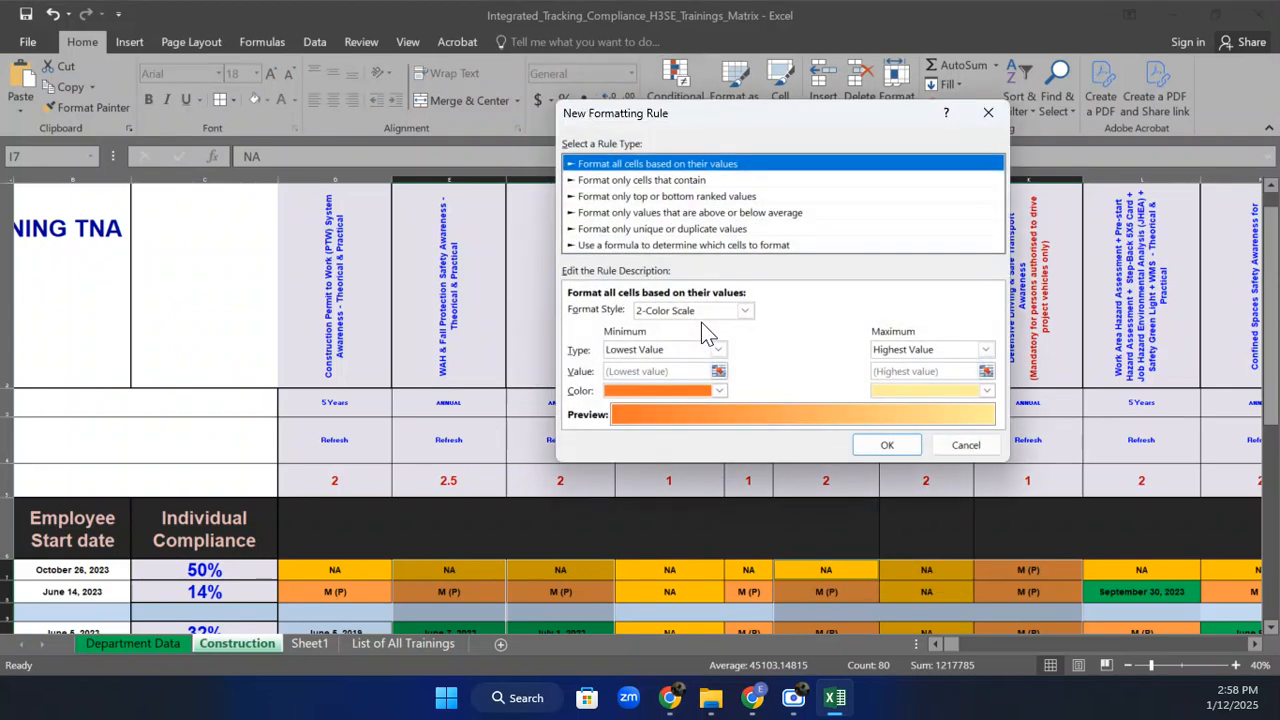
click(620, 245)
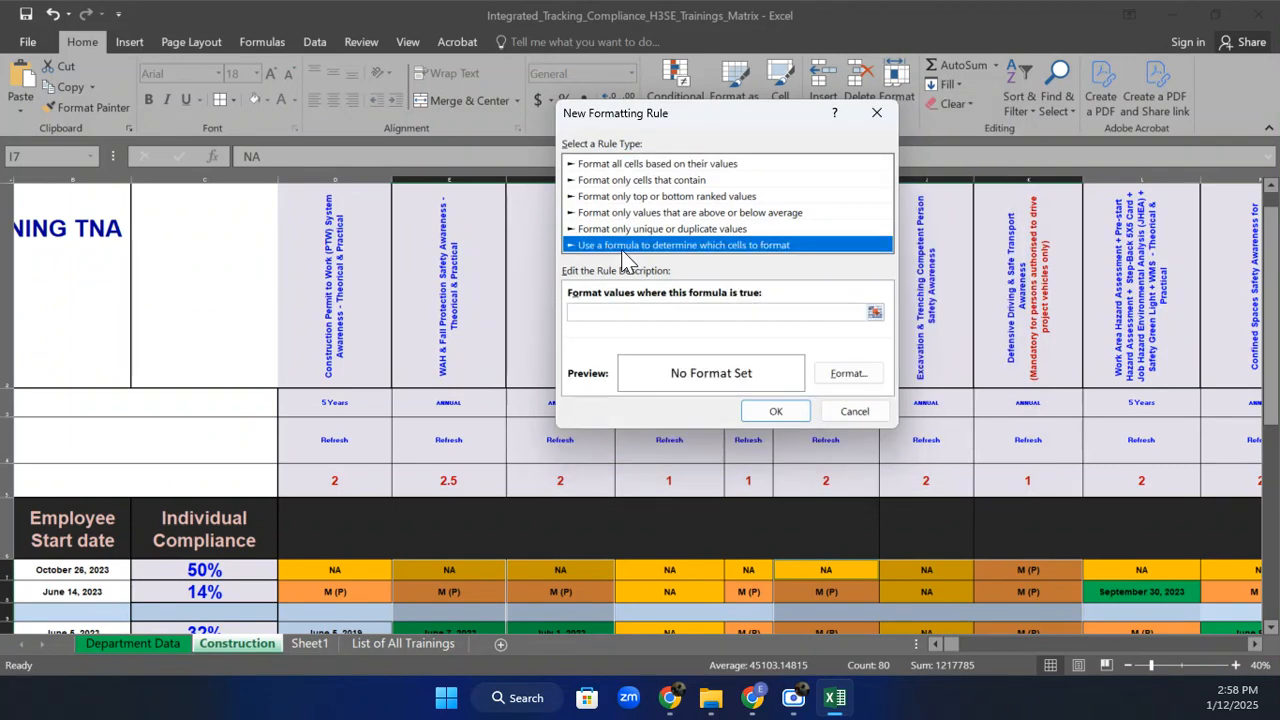
click(593, 315)
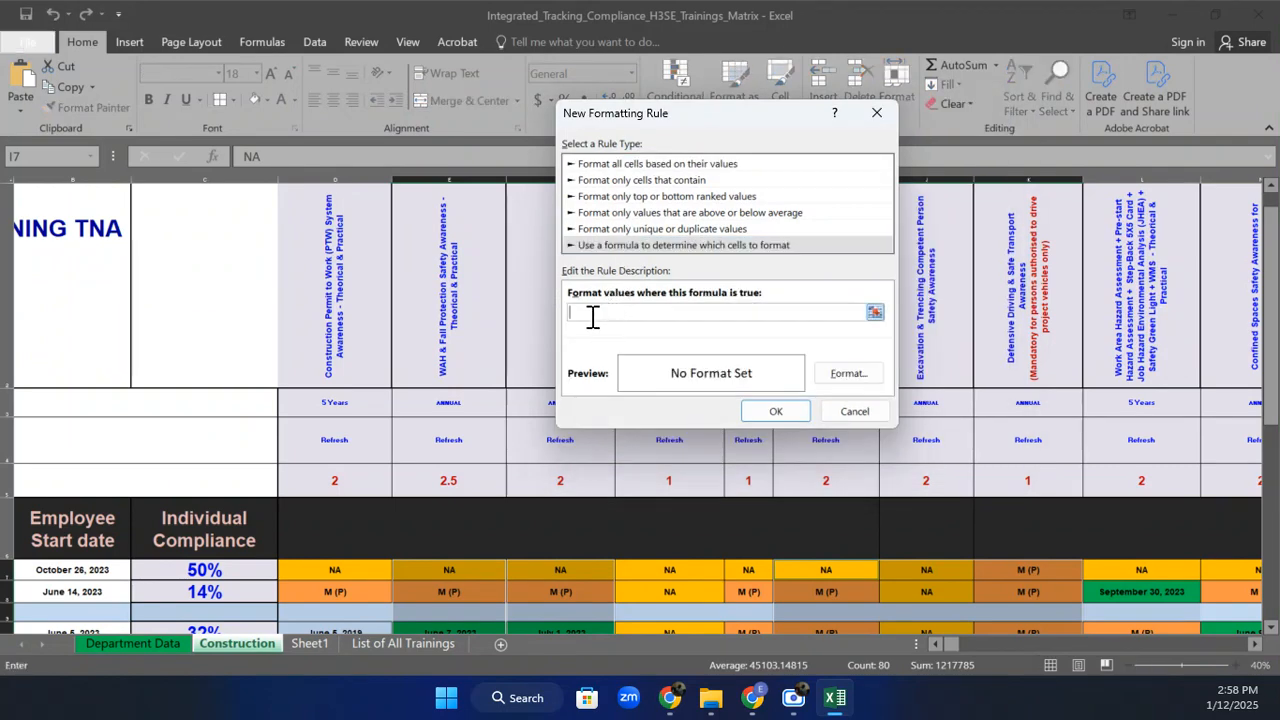
text(=Int(Yearfrac()
text(E7,tODA)
key(BackSpace)
key(BackSpace)
key(BackSpace)
key(BackSpace)
text(tODAY(),1)))
text(>=1)
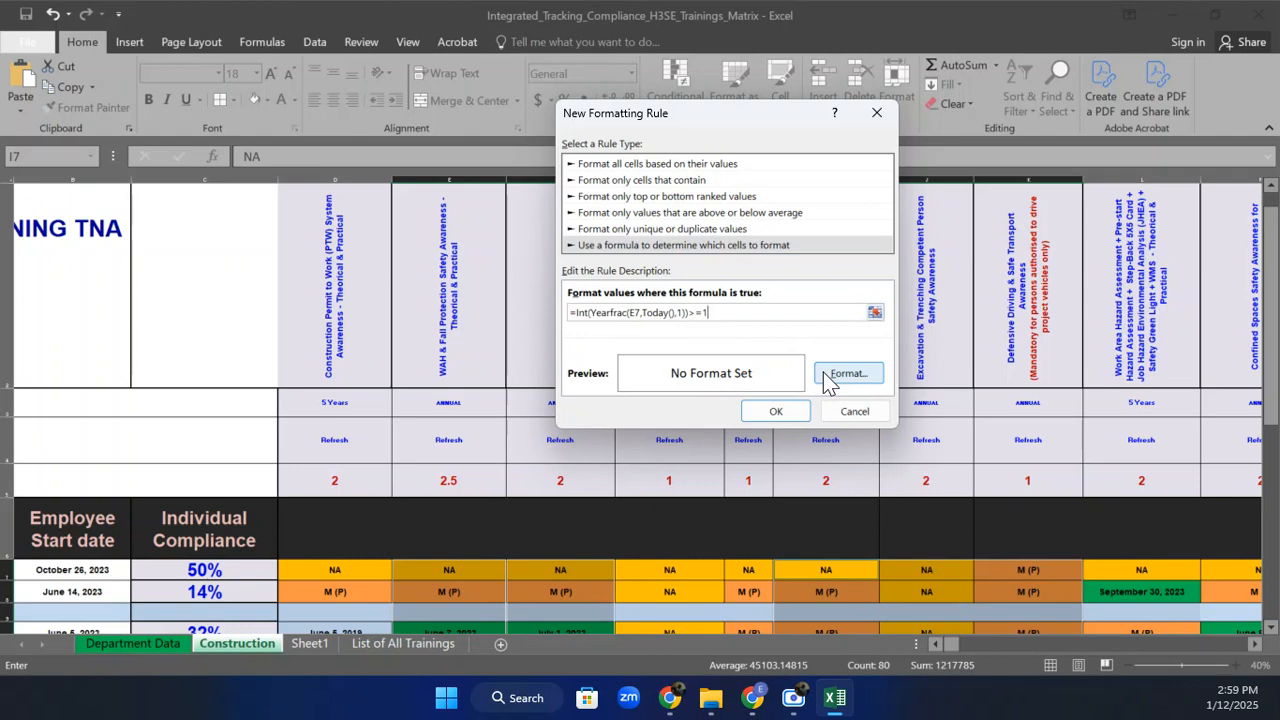
Give the rule a red fill and save it.
click(846, 373)
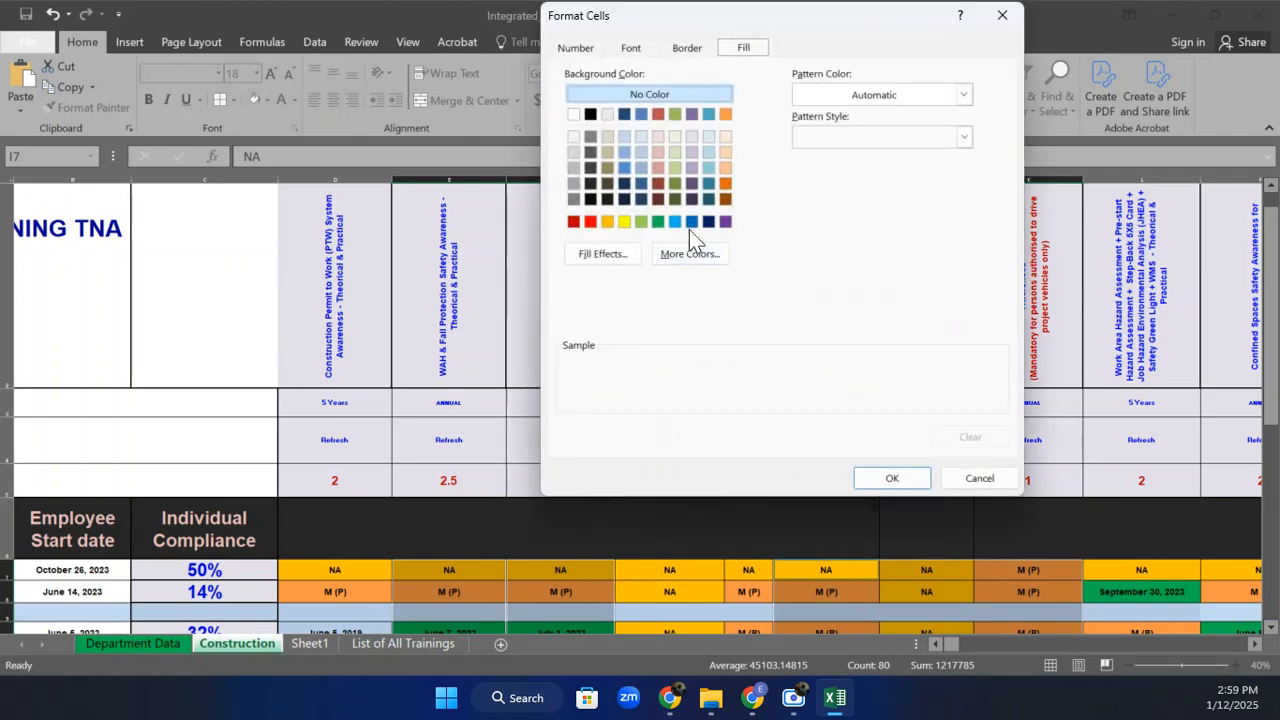
click(590, 222)
click(868, 486)
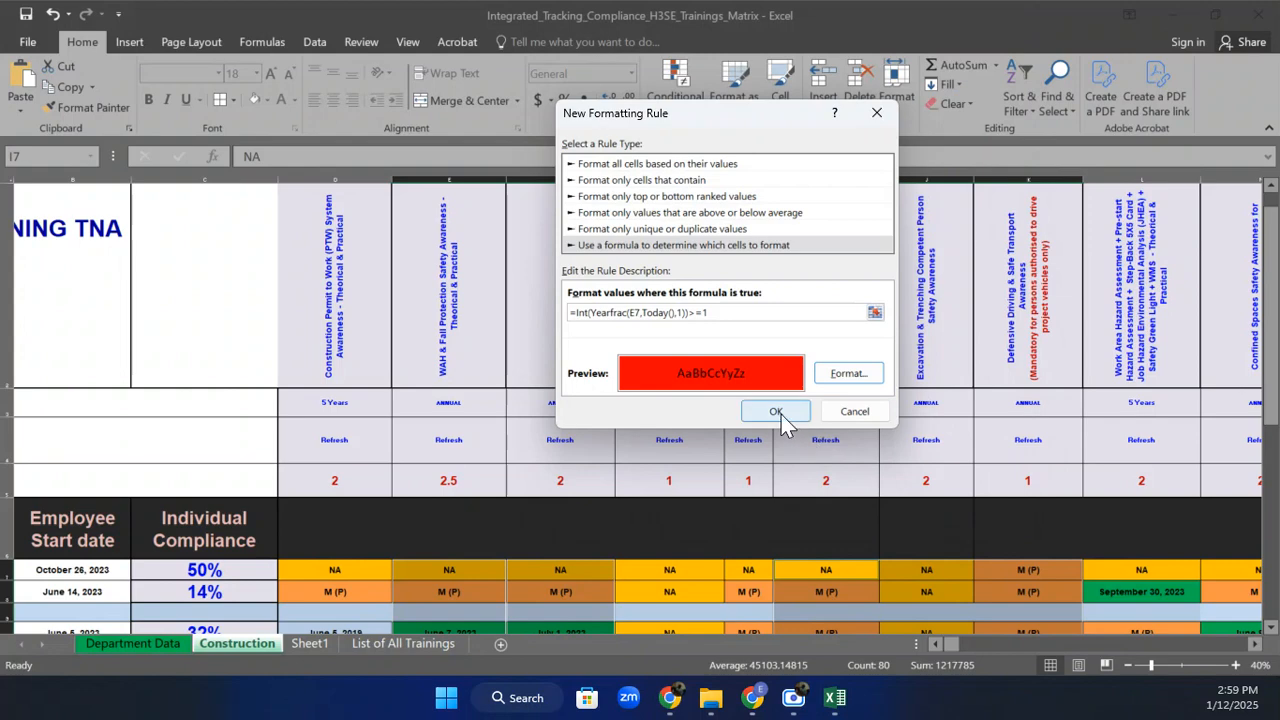
drag(712, 313, 535, 312)
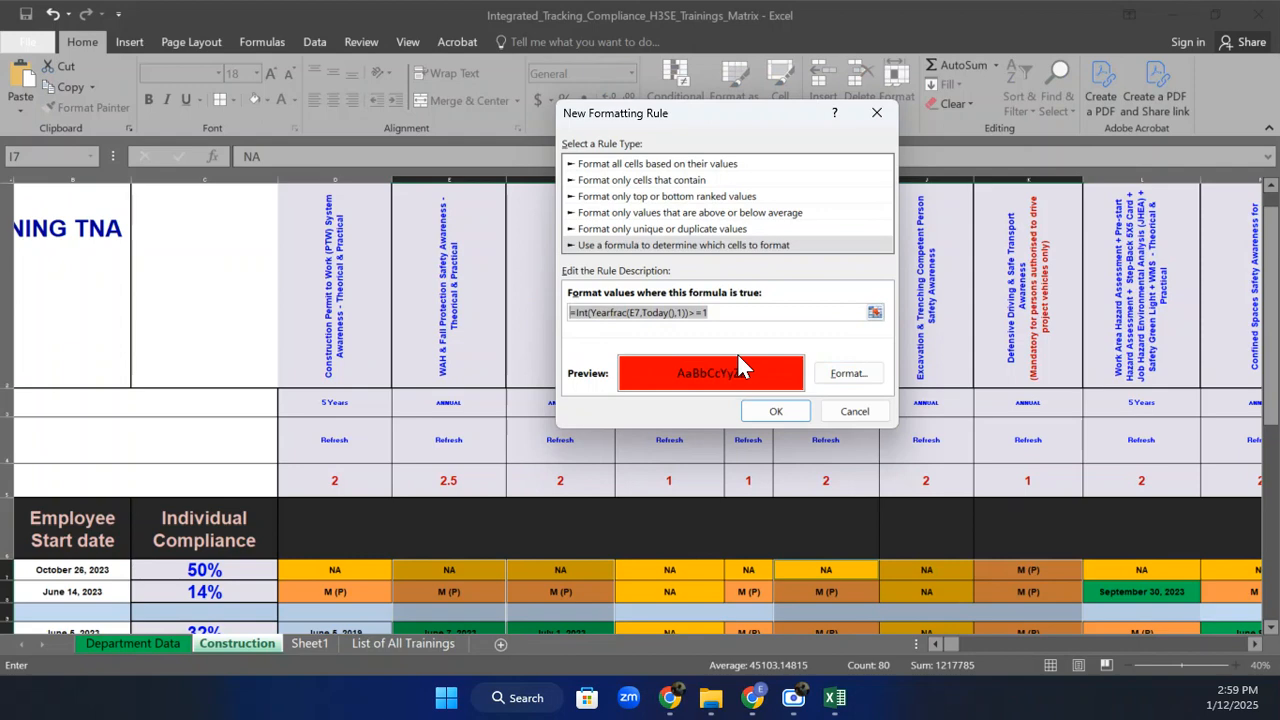
click(773, 406)
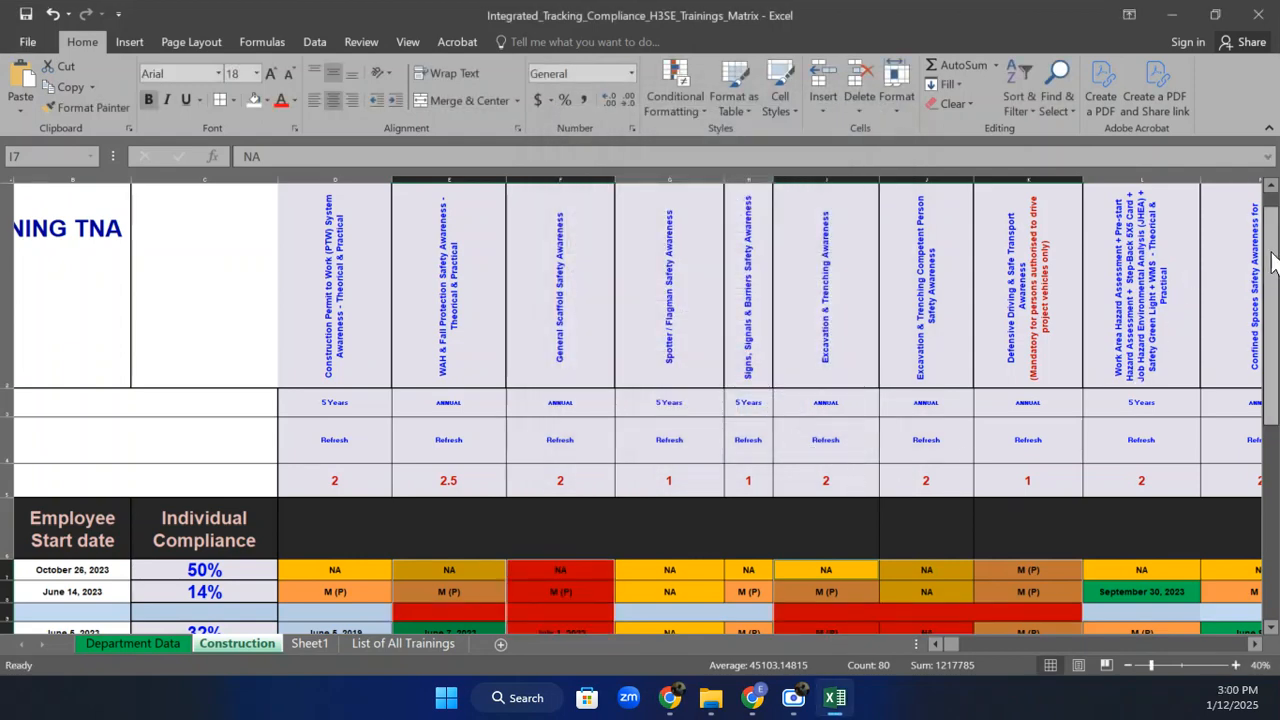
Correct the date-age rule's cell reference from A7 to E7 in the Rules Manager and apply it.
drag(1273, 262, 1276, 283)
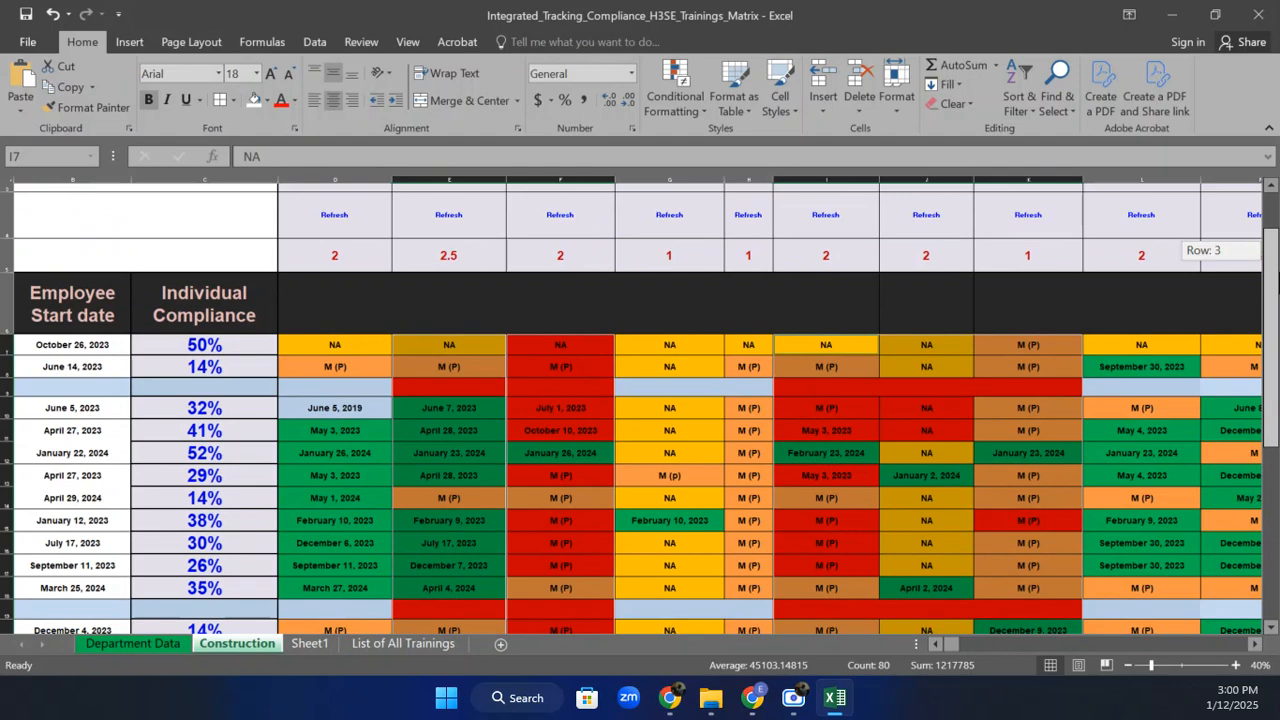
drag(1276, 283, 1276, 288)
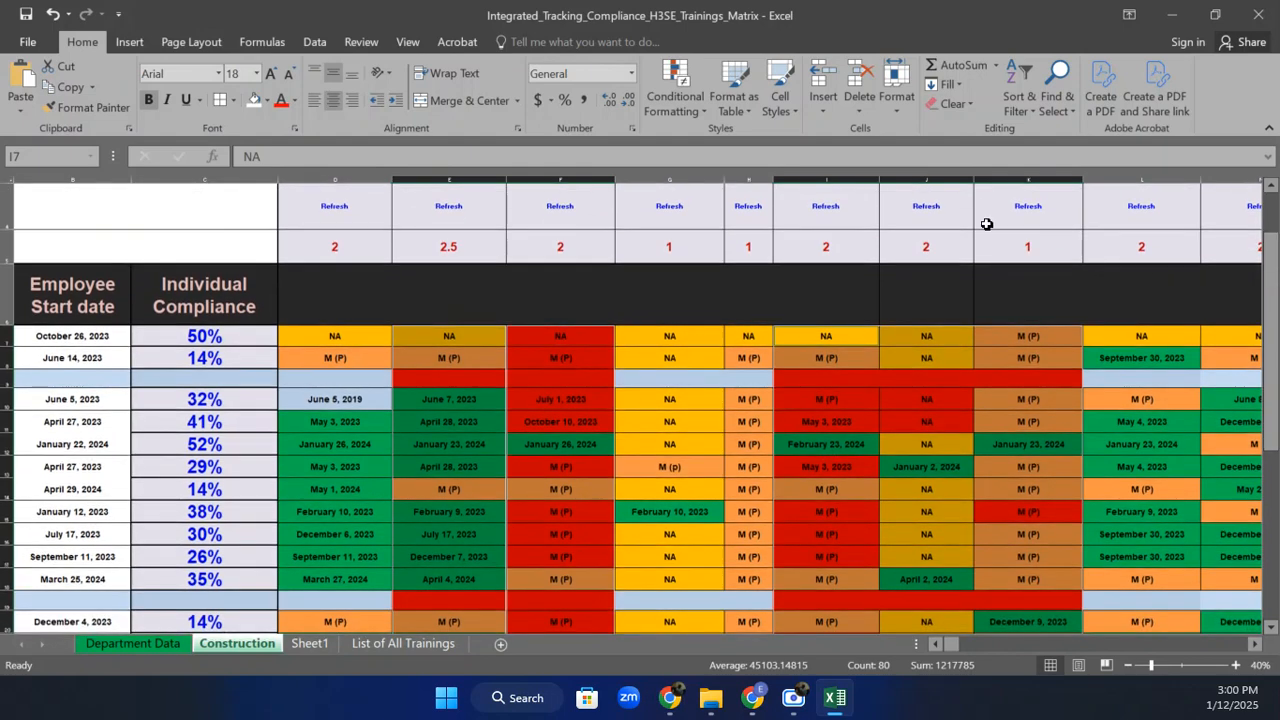
click(679, 112)
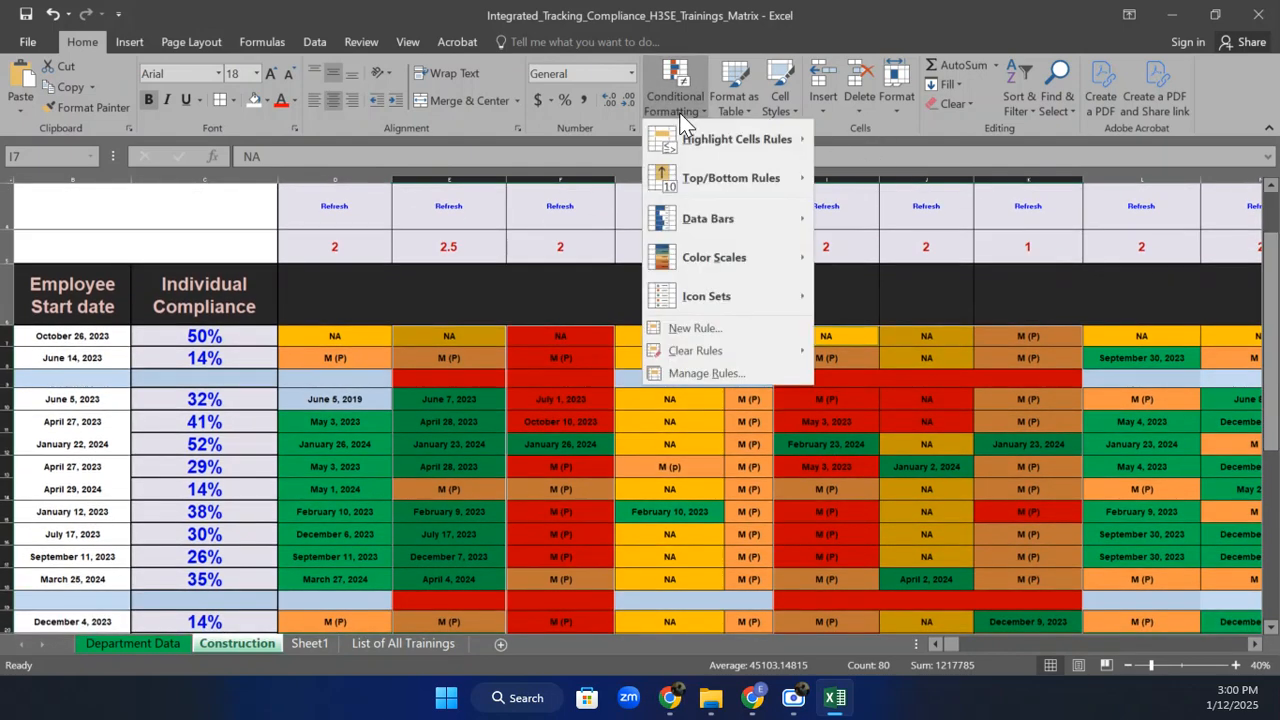
click(701, 373)
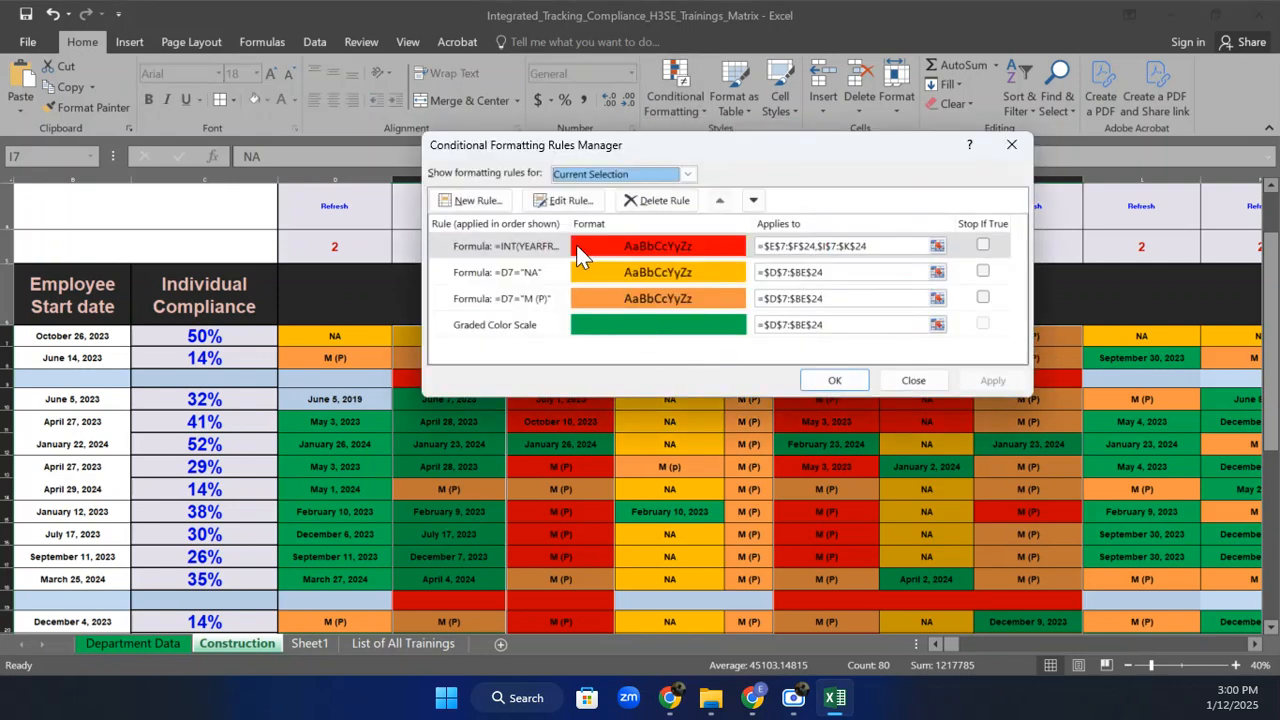
click(565, 247)
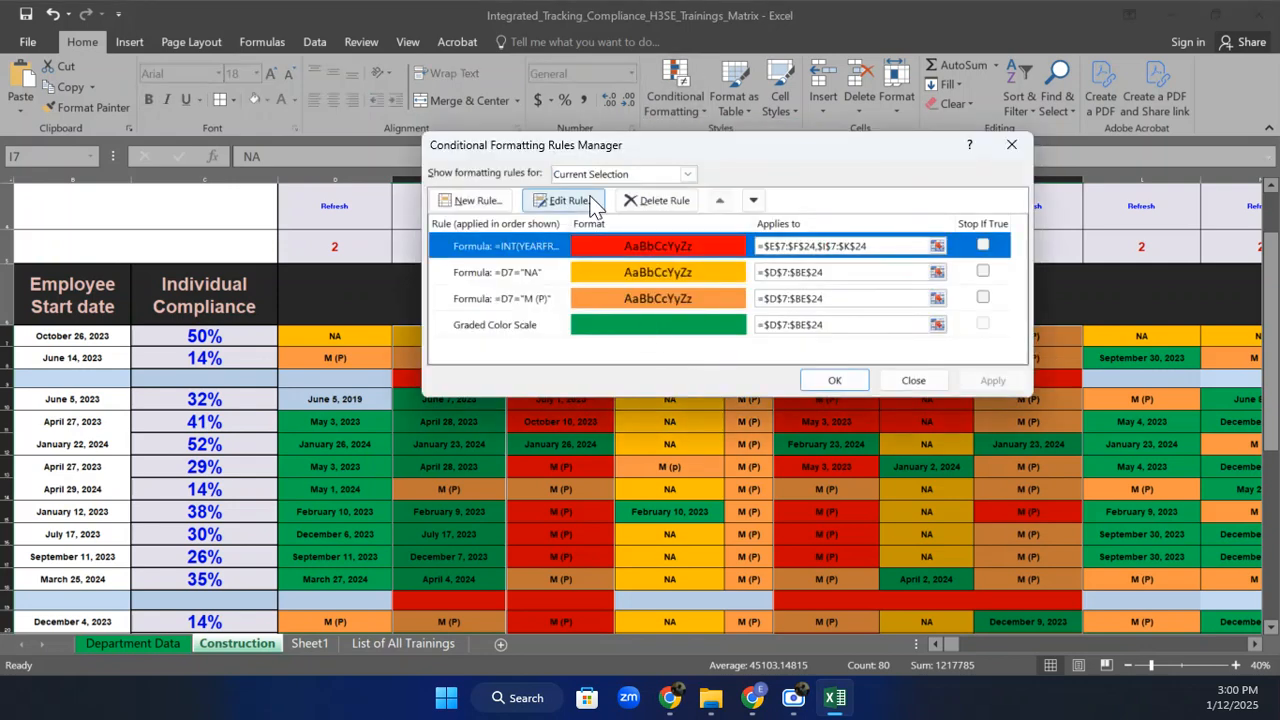
click(565, 200)
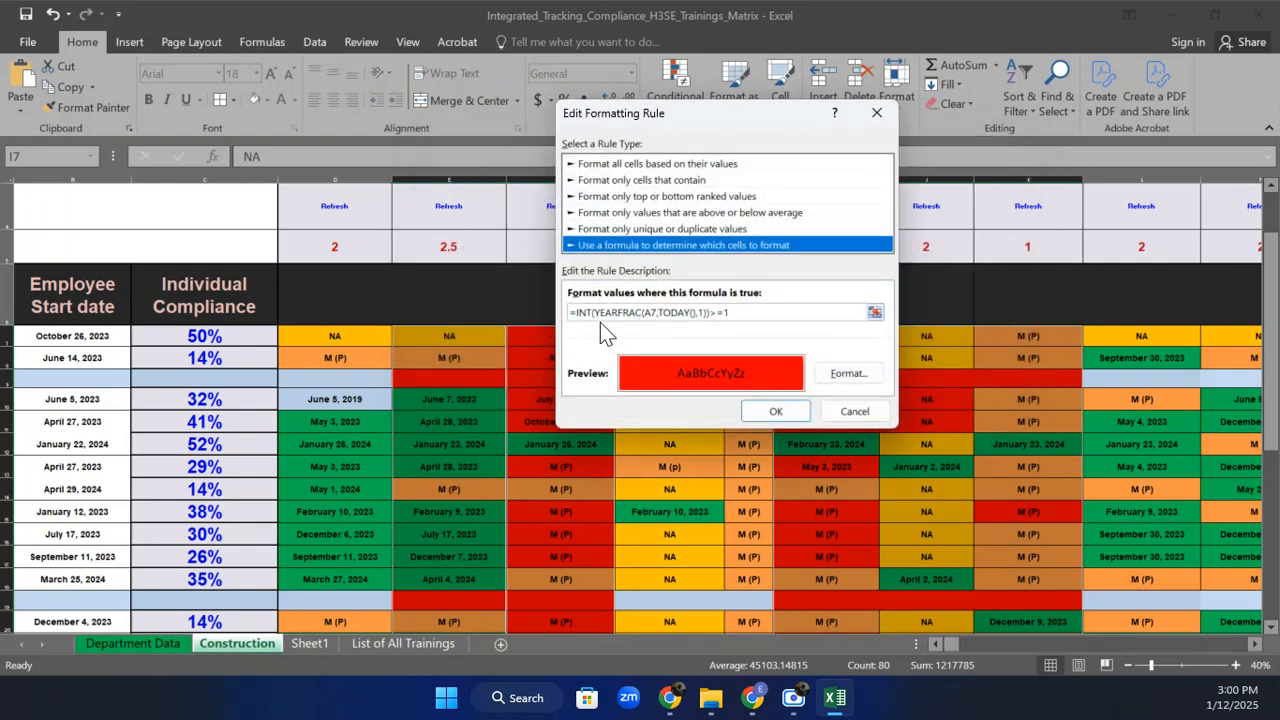
click(650, 312)
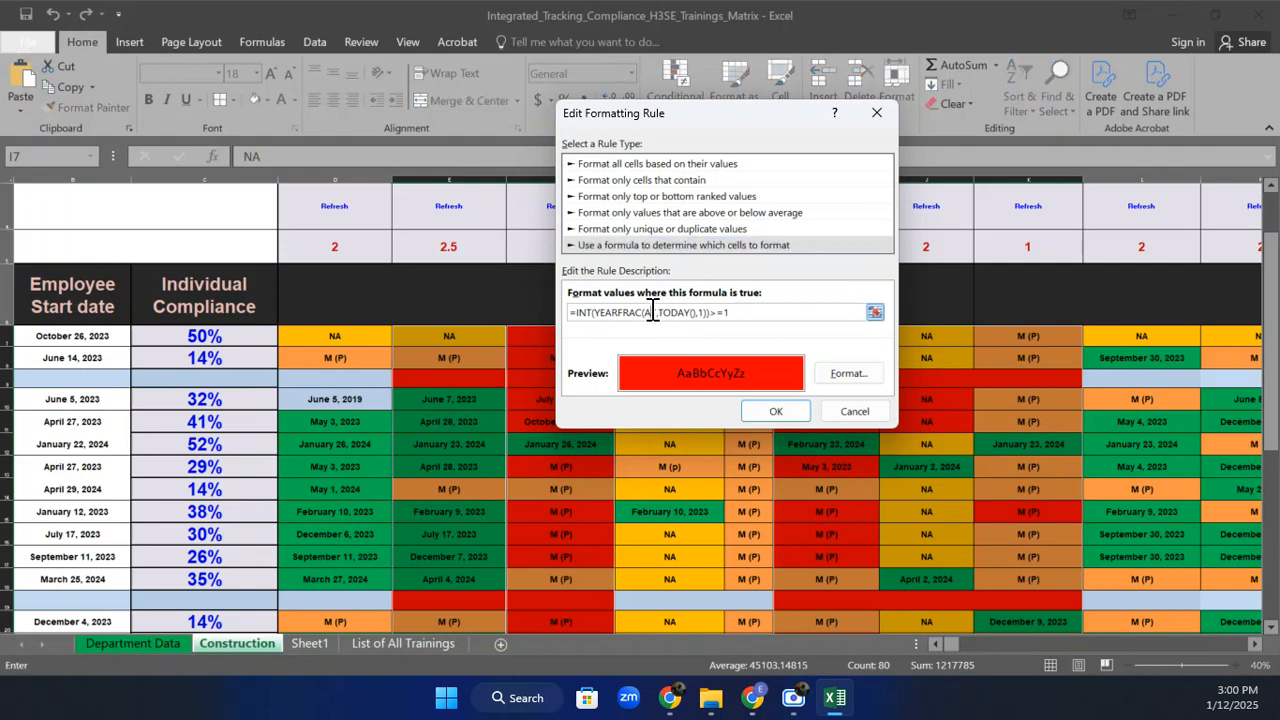
key(BackSpace)
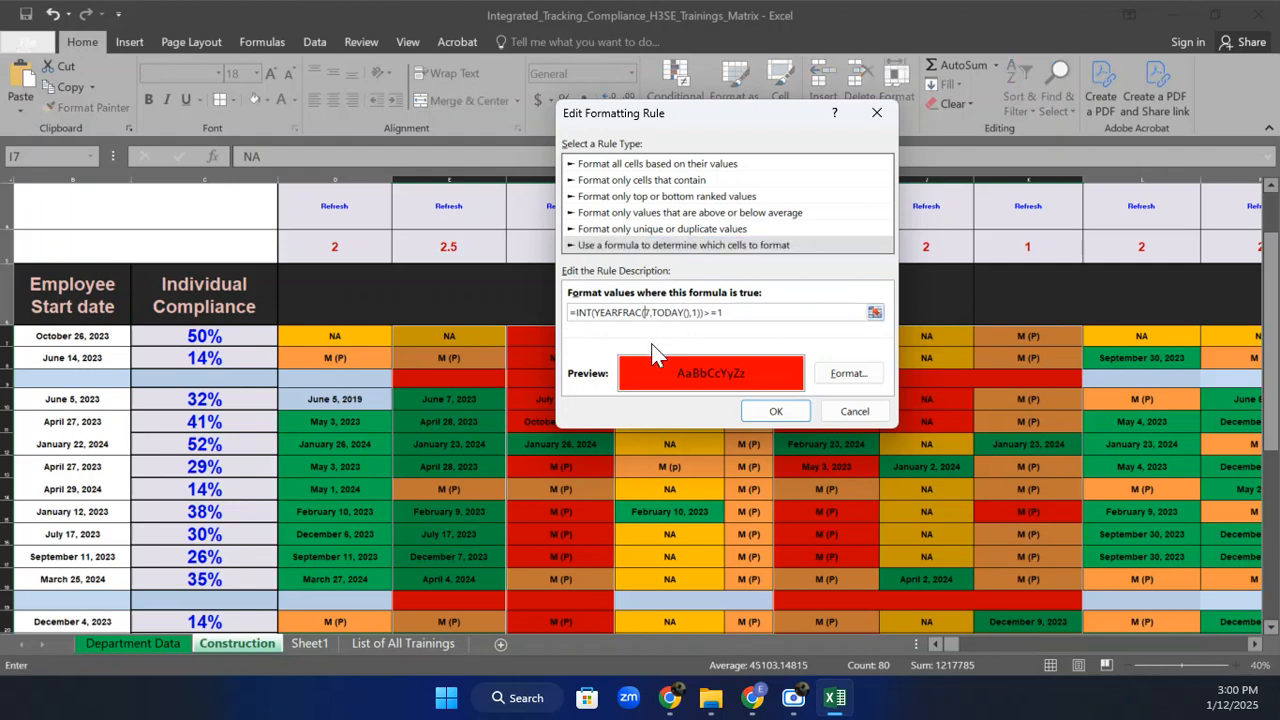
text(E)
click(768, 411)
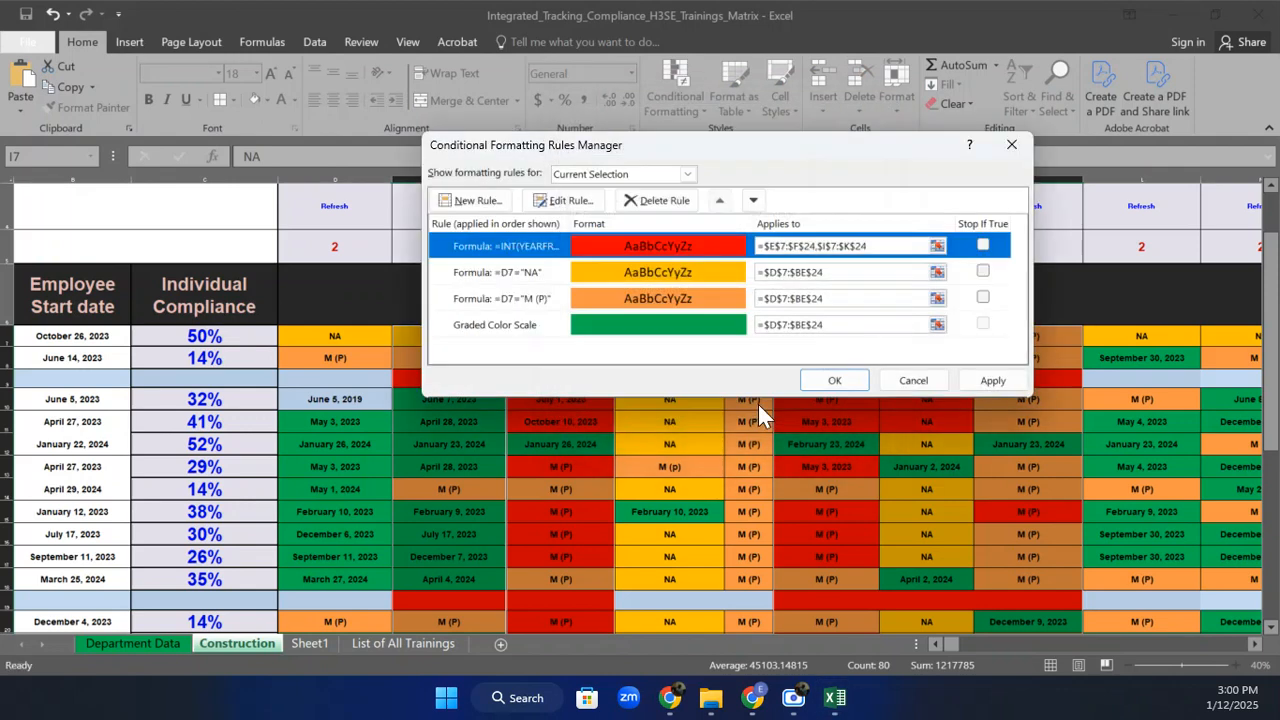
click(985, 380)
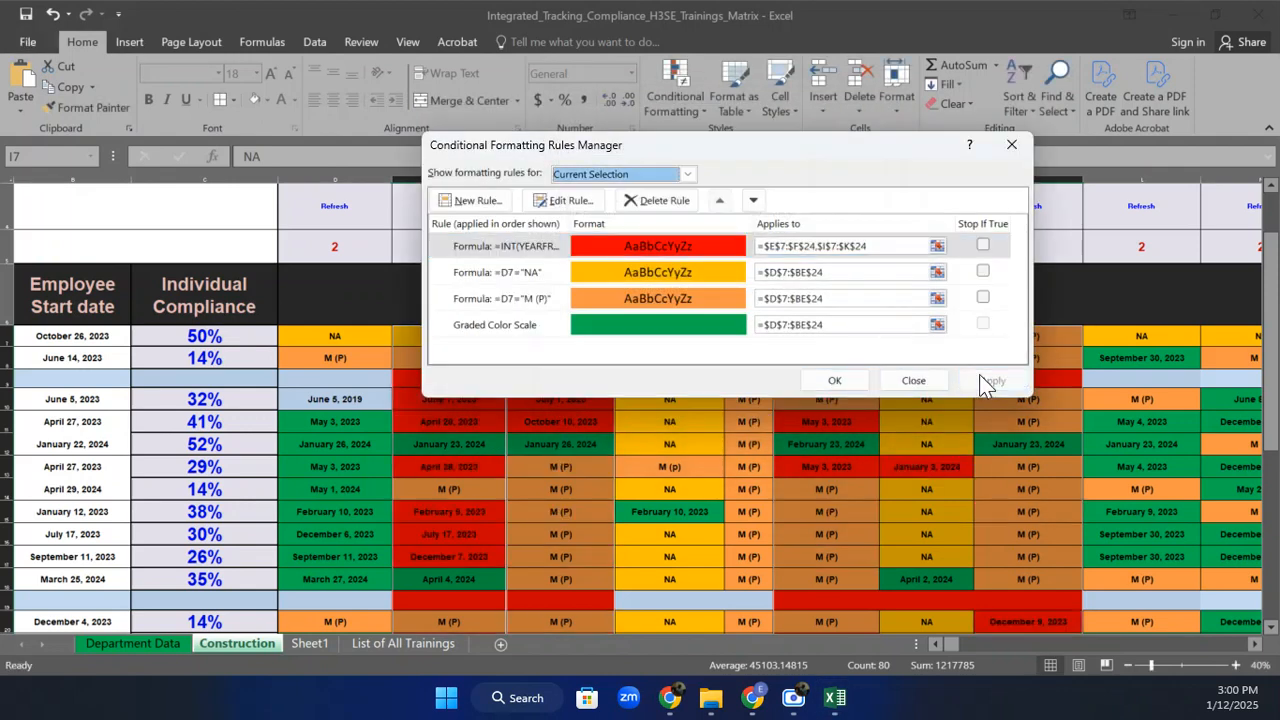
click(834, 380)
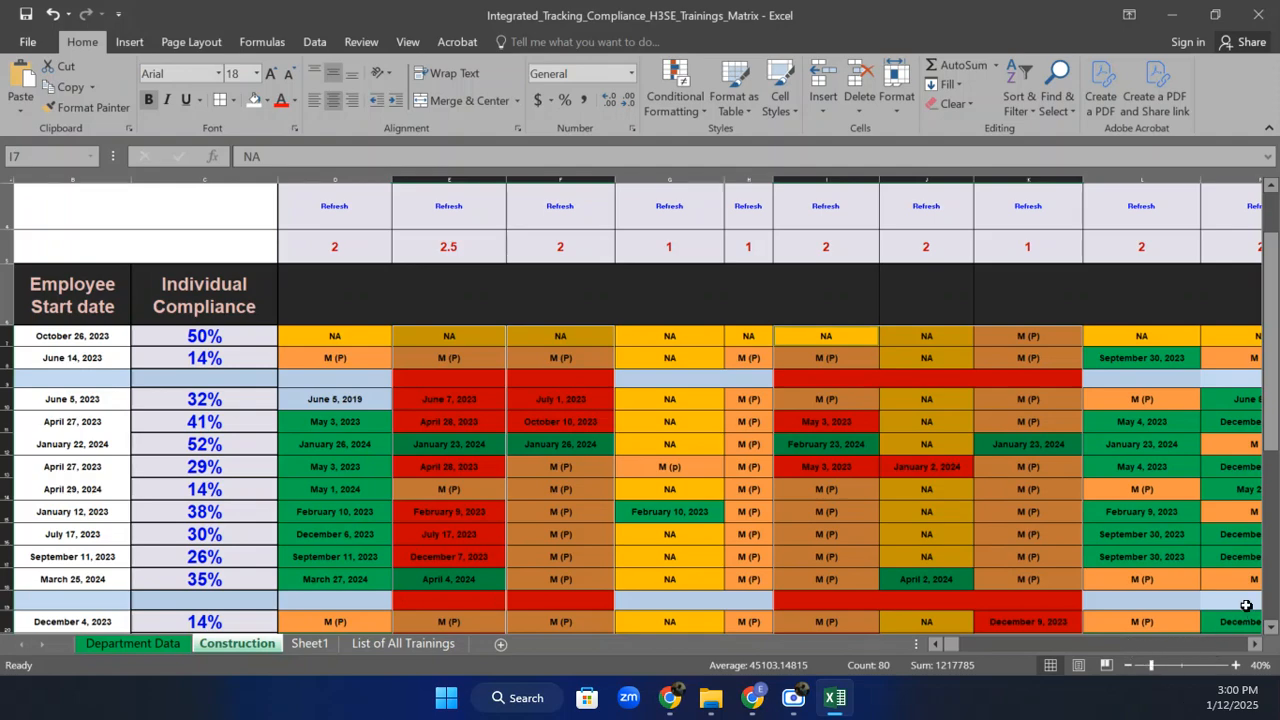
Scroll back to the matrix header rows and bring up the Conditional Formatting menu.
drag(1272, 392, 1272, 392)
drag(1275, 410, 1274, 418)
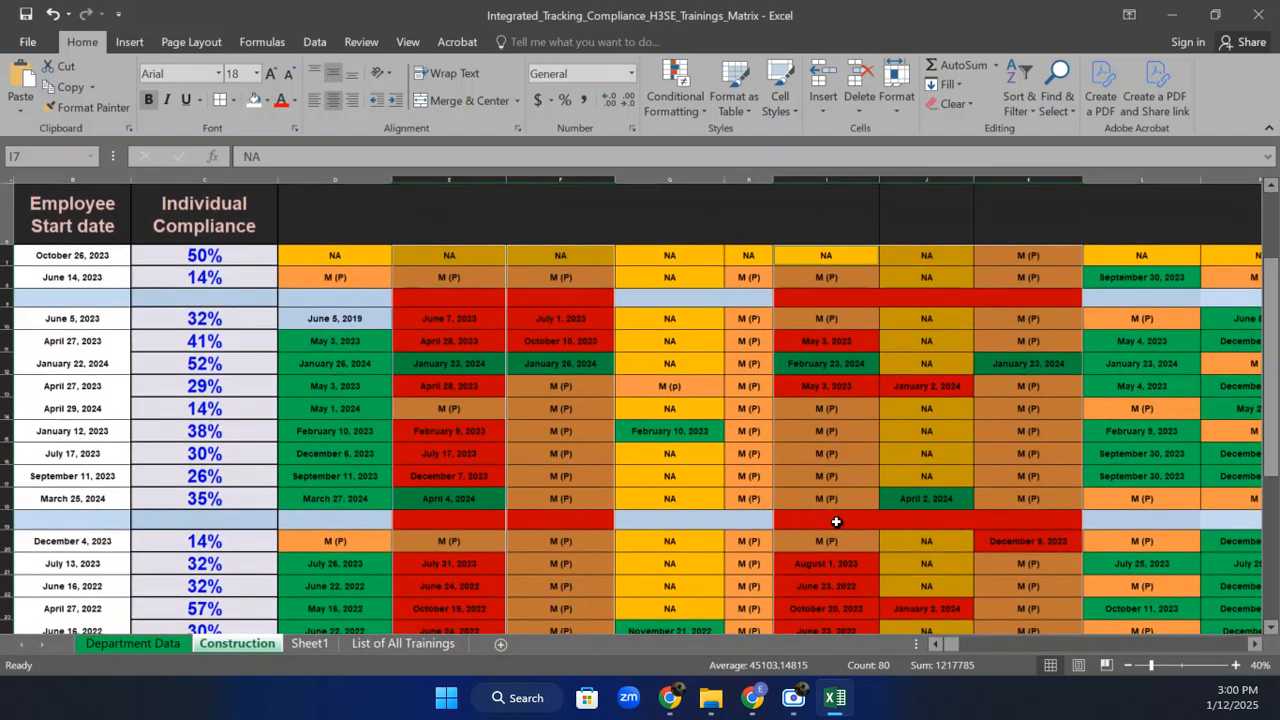
drag(1270, 410, 1273, 384)
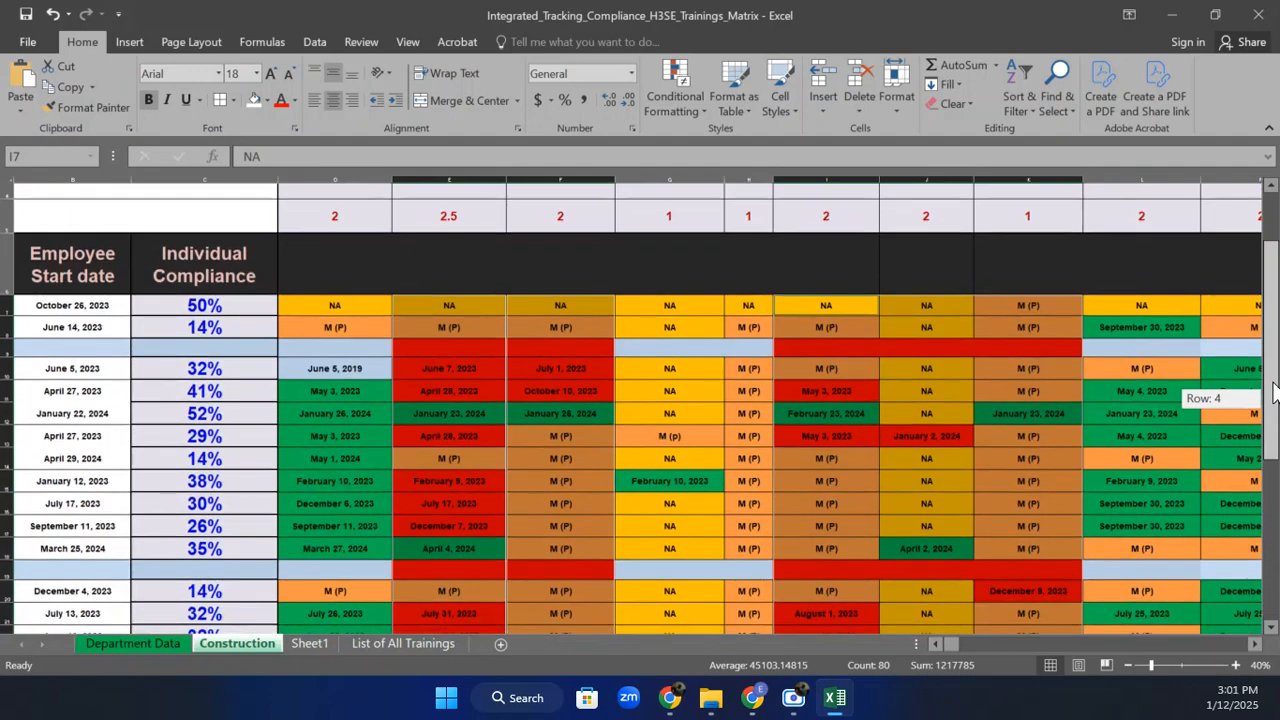
drag(1273, 392, 1273, 400)
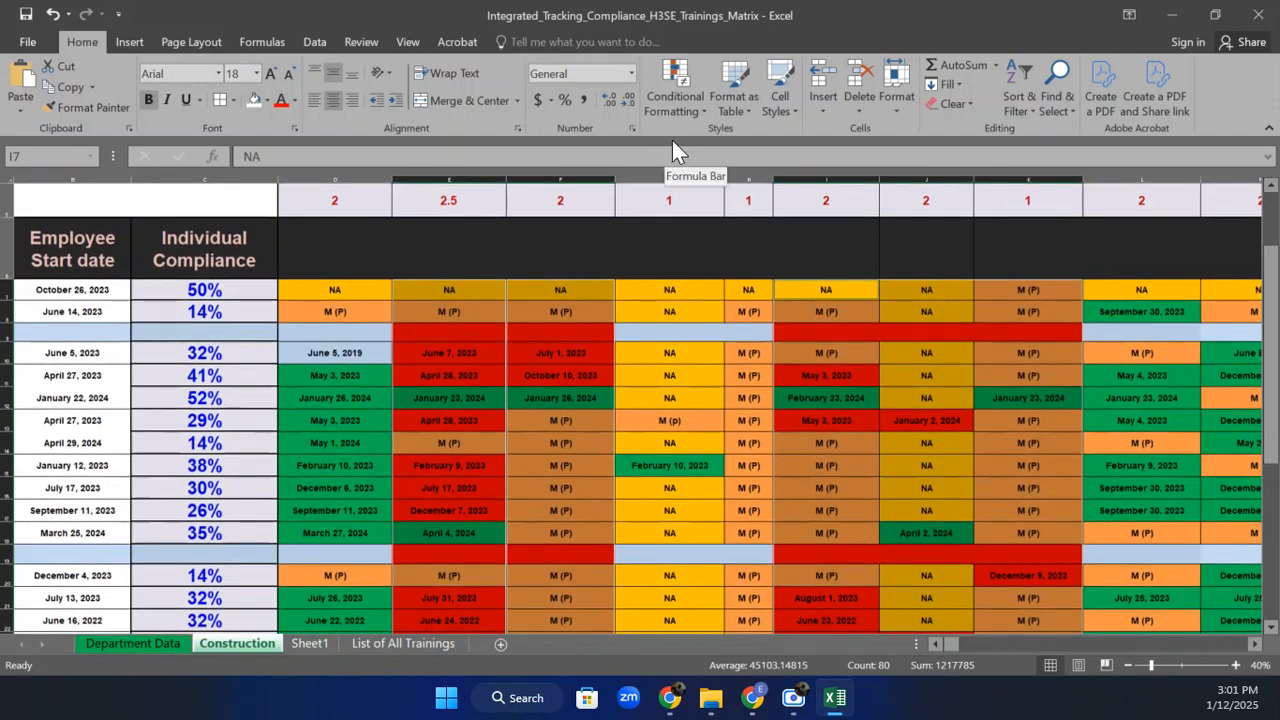
click(685, 102)
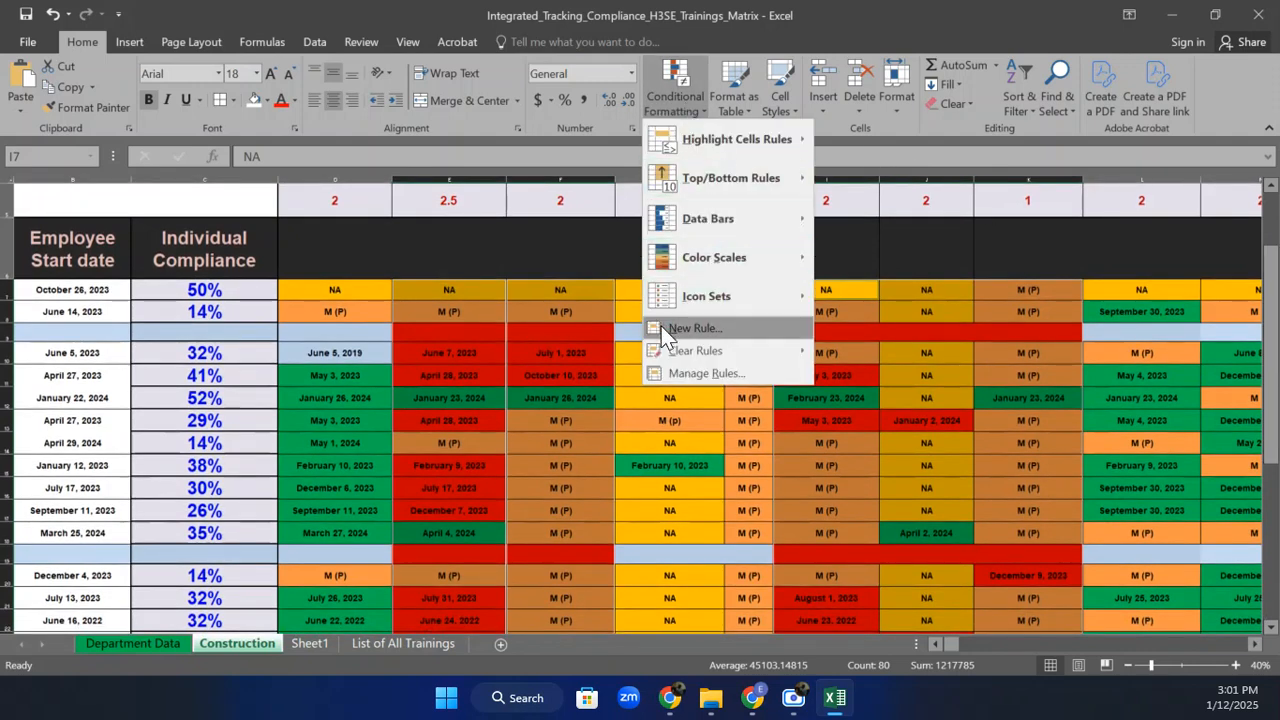
Add a formula rule =E7="" that fills blank annual-refresh cells white.
mouse_move(695, 353)
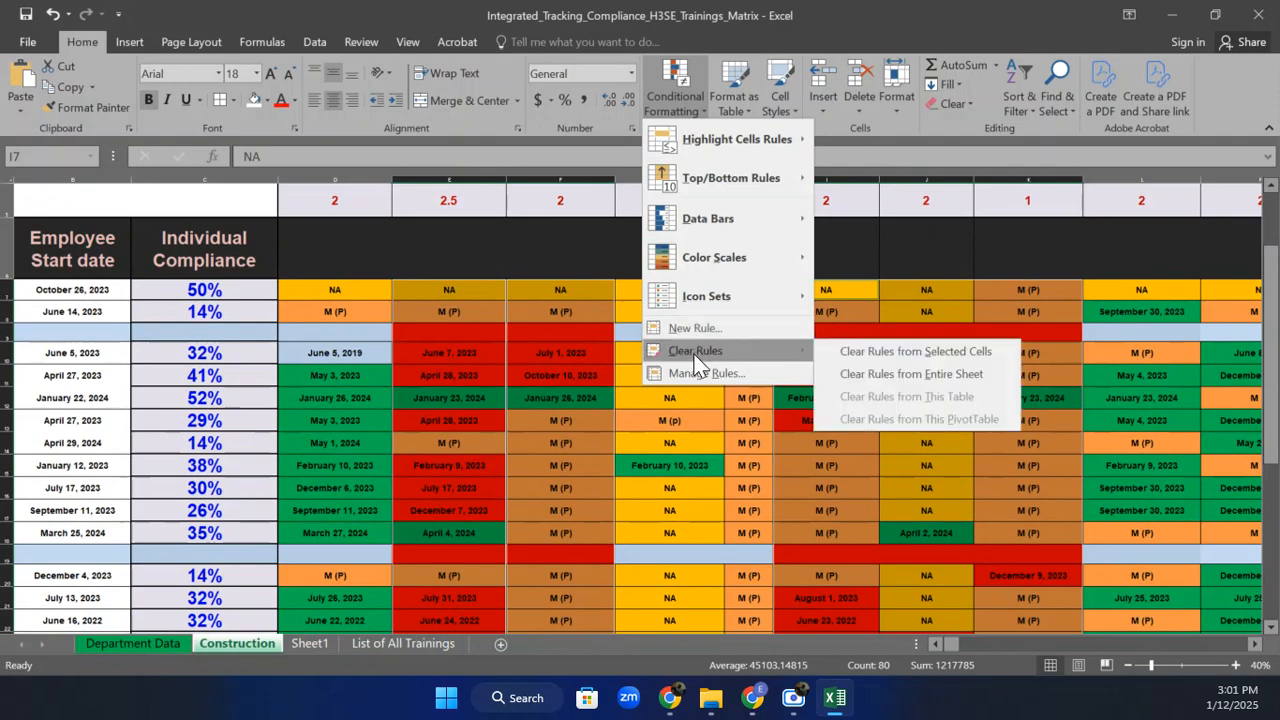
click(706, 328)
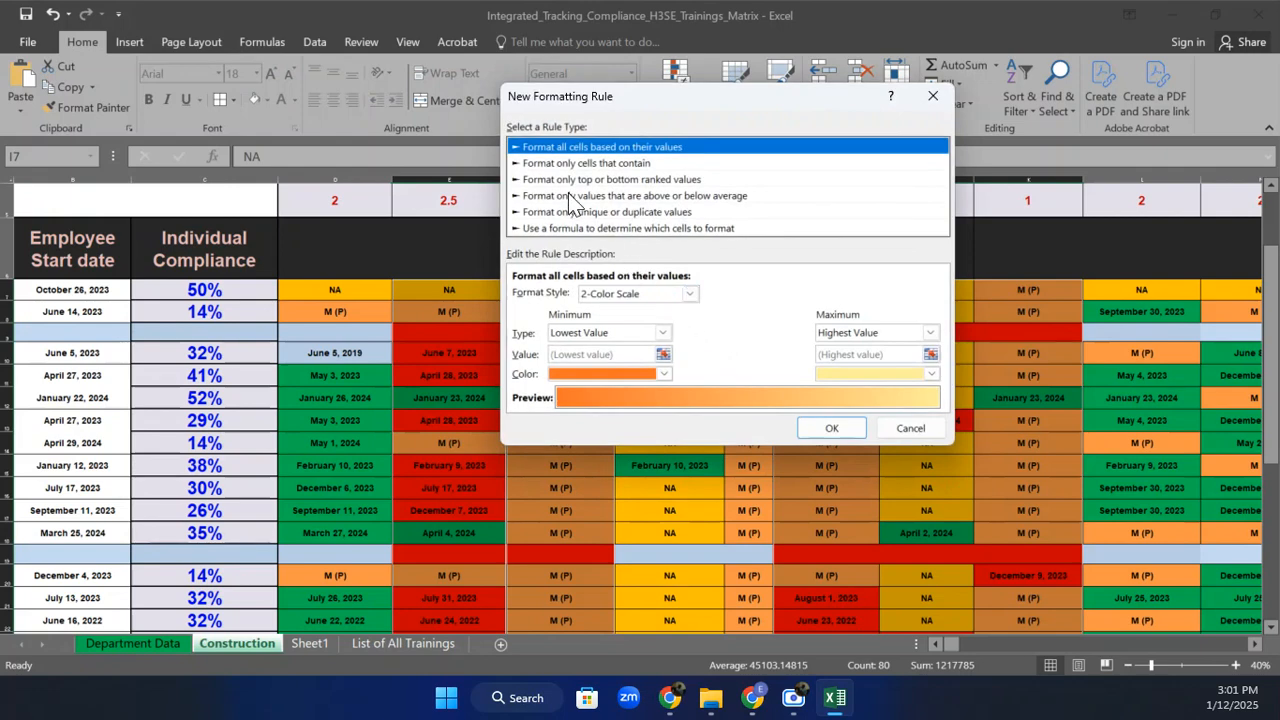
click(578, 228)
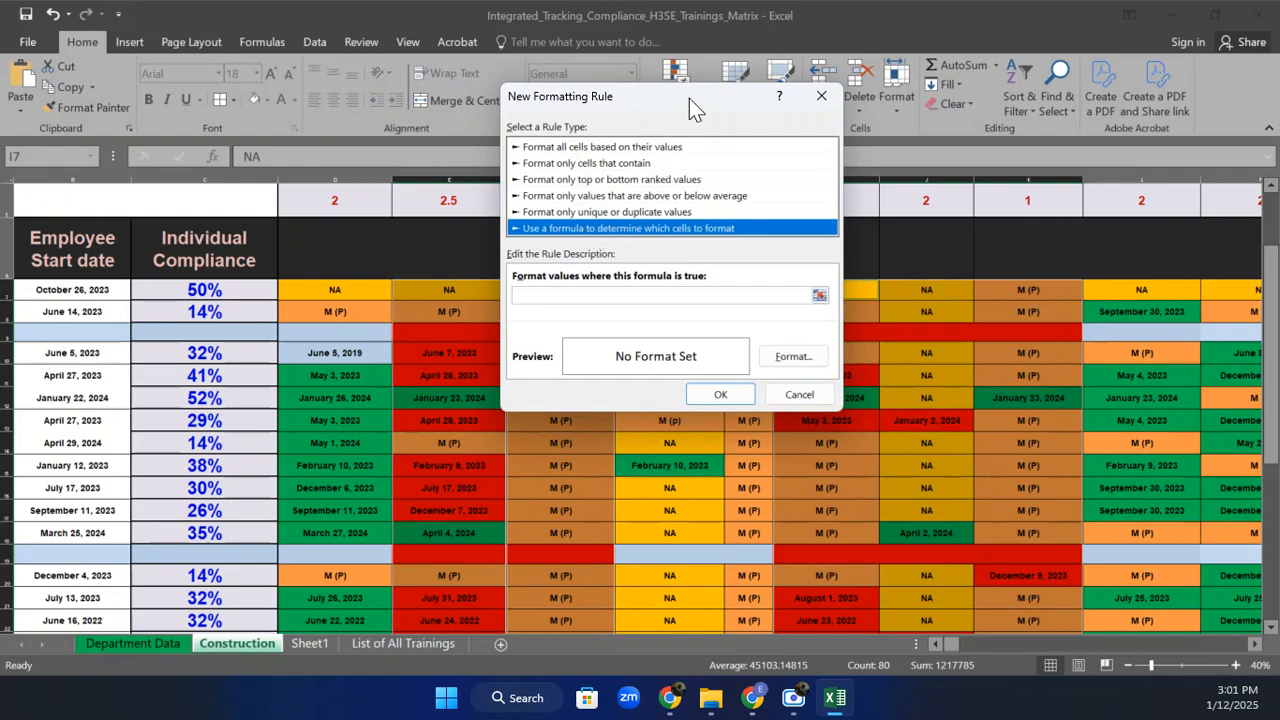
drag(689, 98, 991, 197)
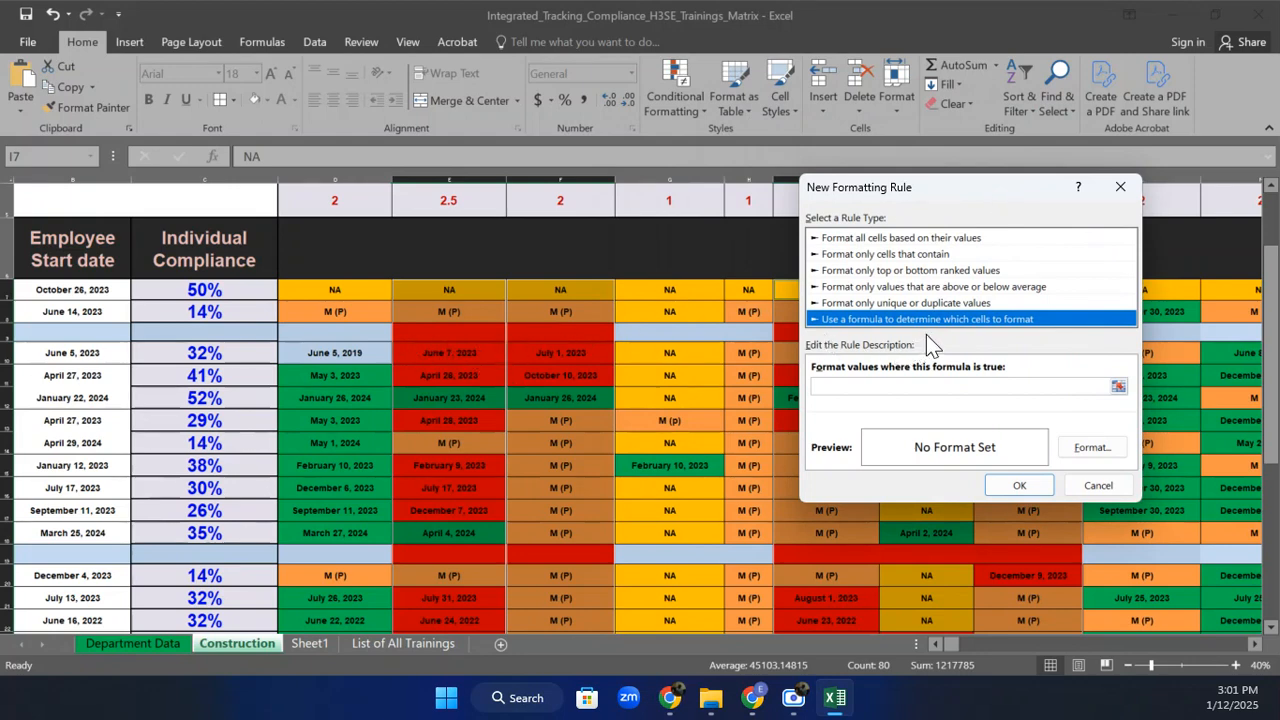
click(872, 388)
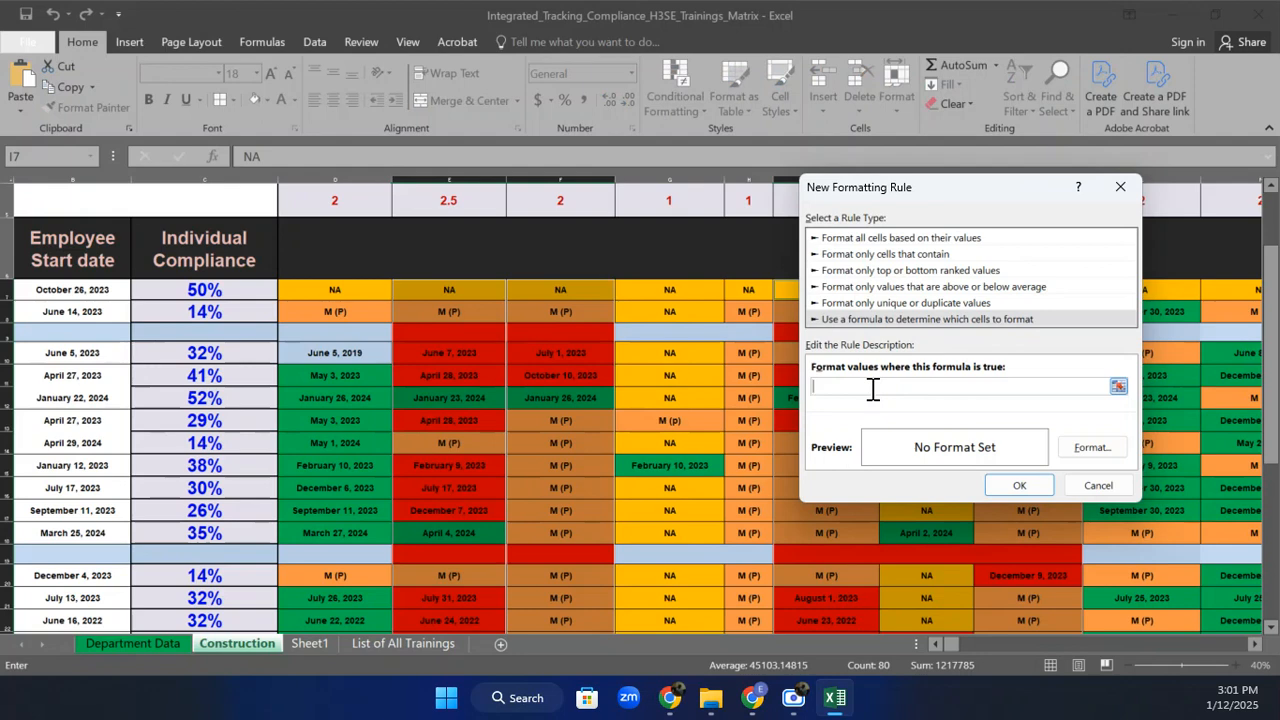
text(=E7="")
click(1098, 450)
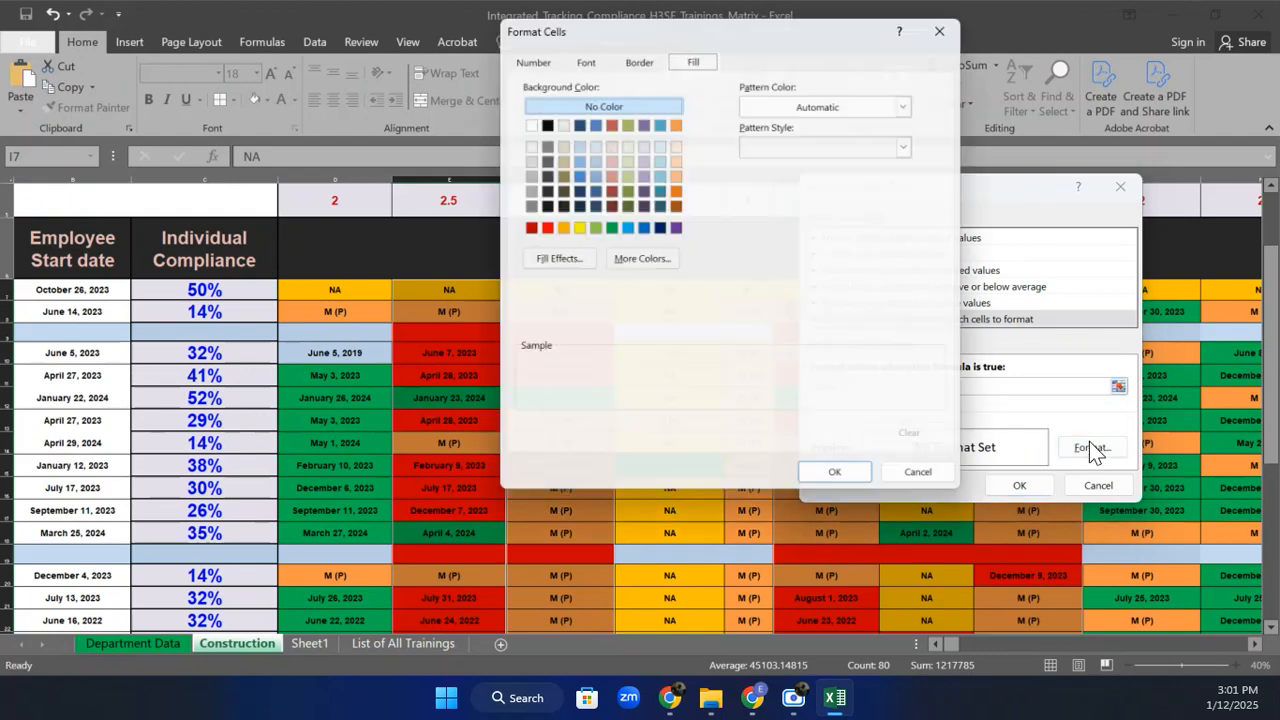
click(519, 115)
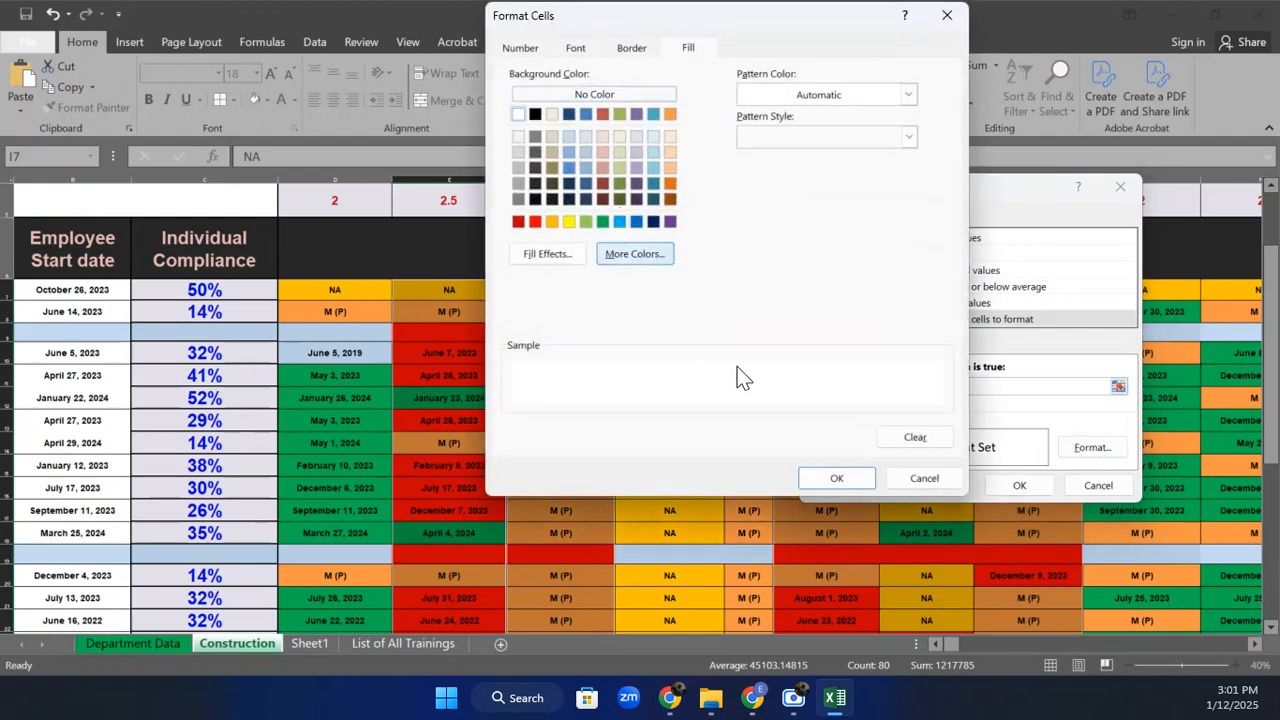
click(824, 481)
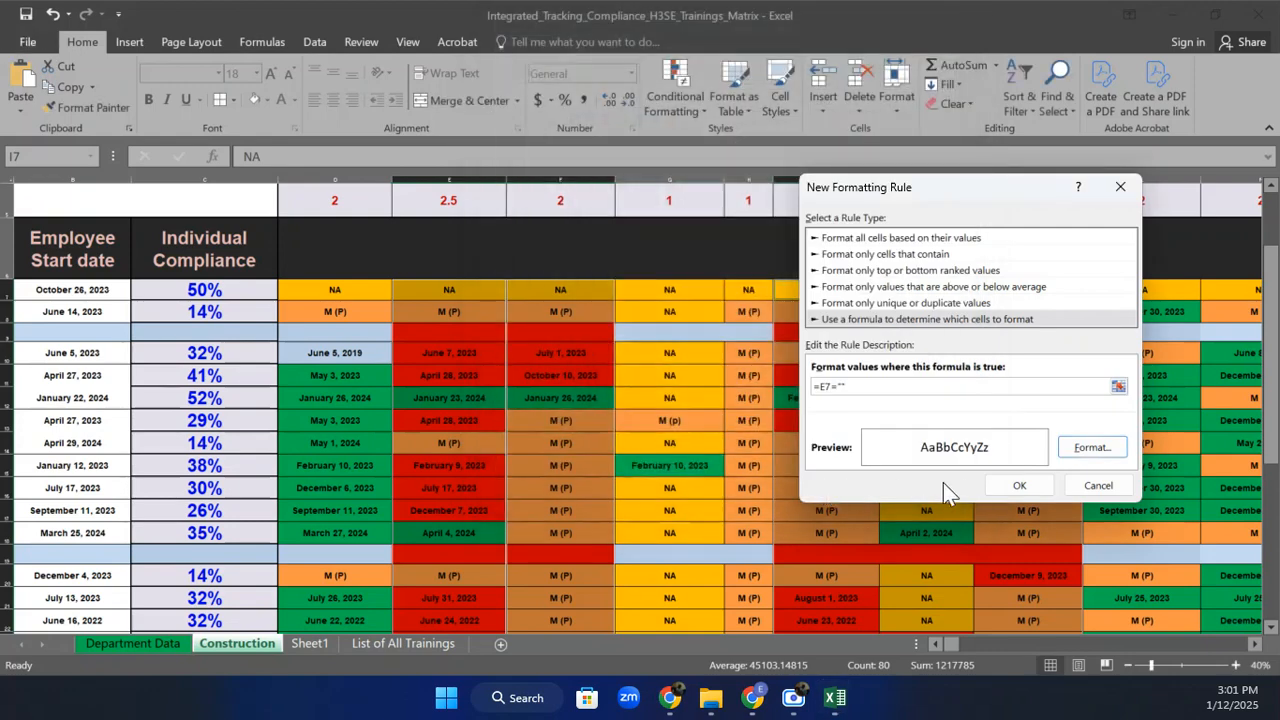
click(1018, 487)
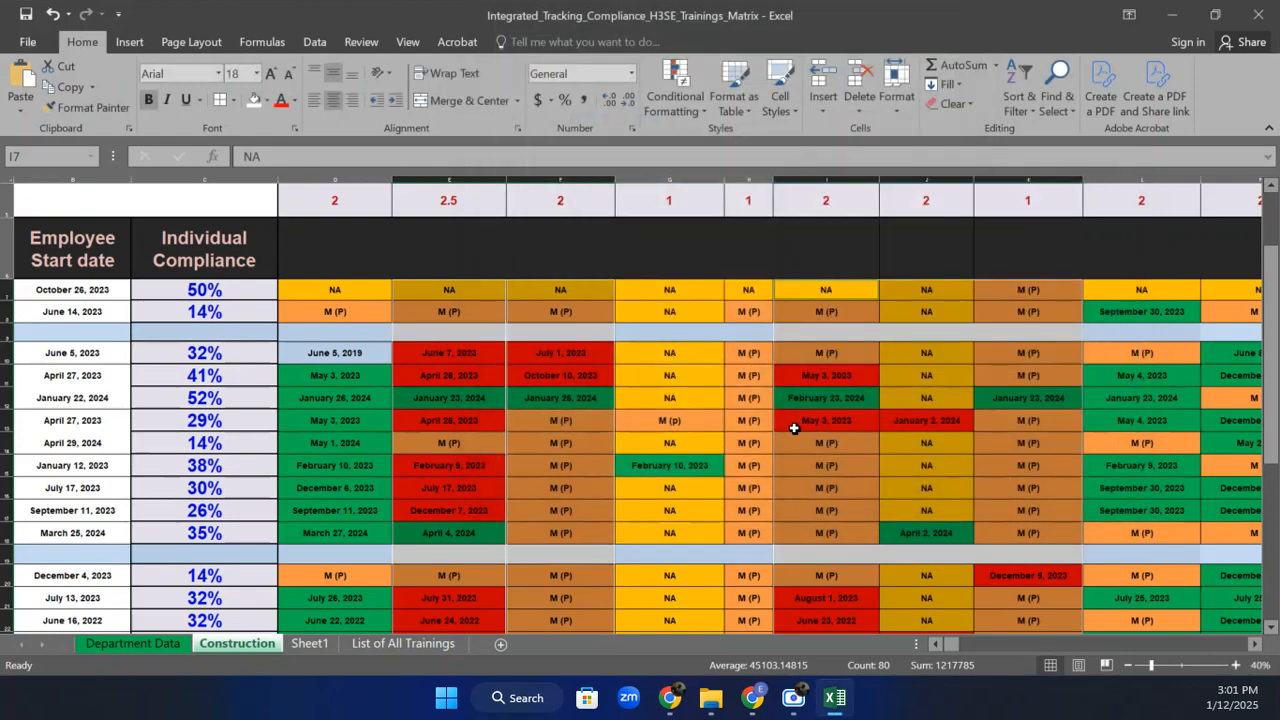
Select blank cell E9 and open the blank-cell rule =A7="" for editing in the Rules Manager.
click(779, 470)
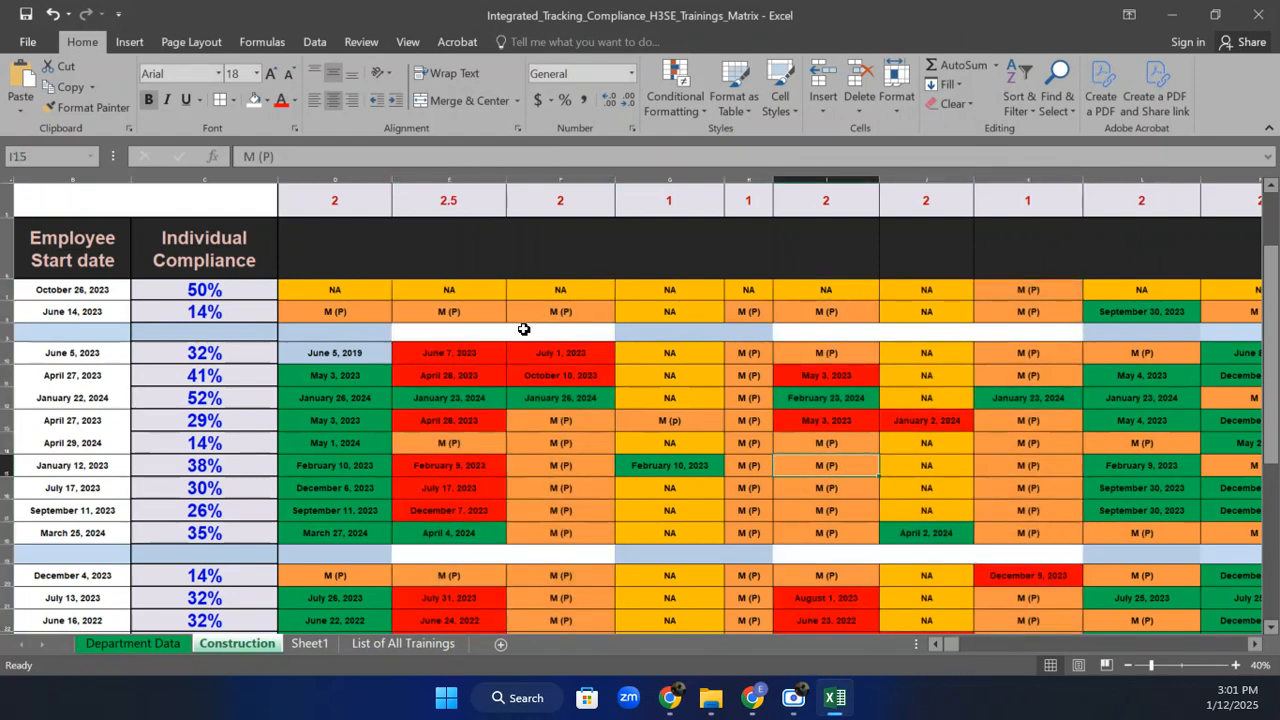
click(443, 331)
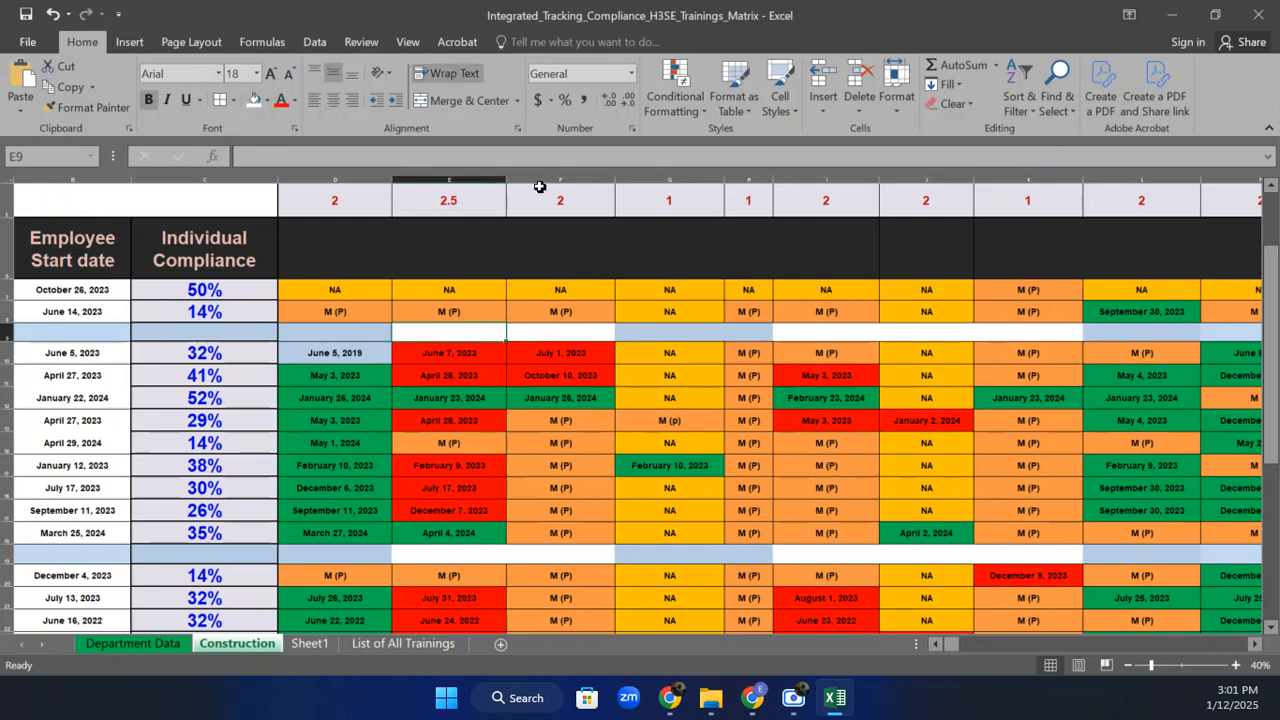
click(672, 102)
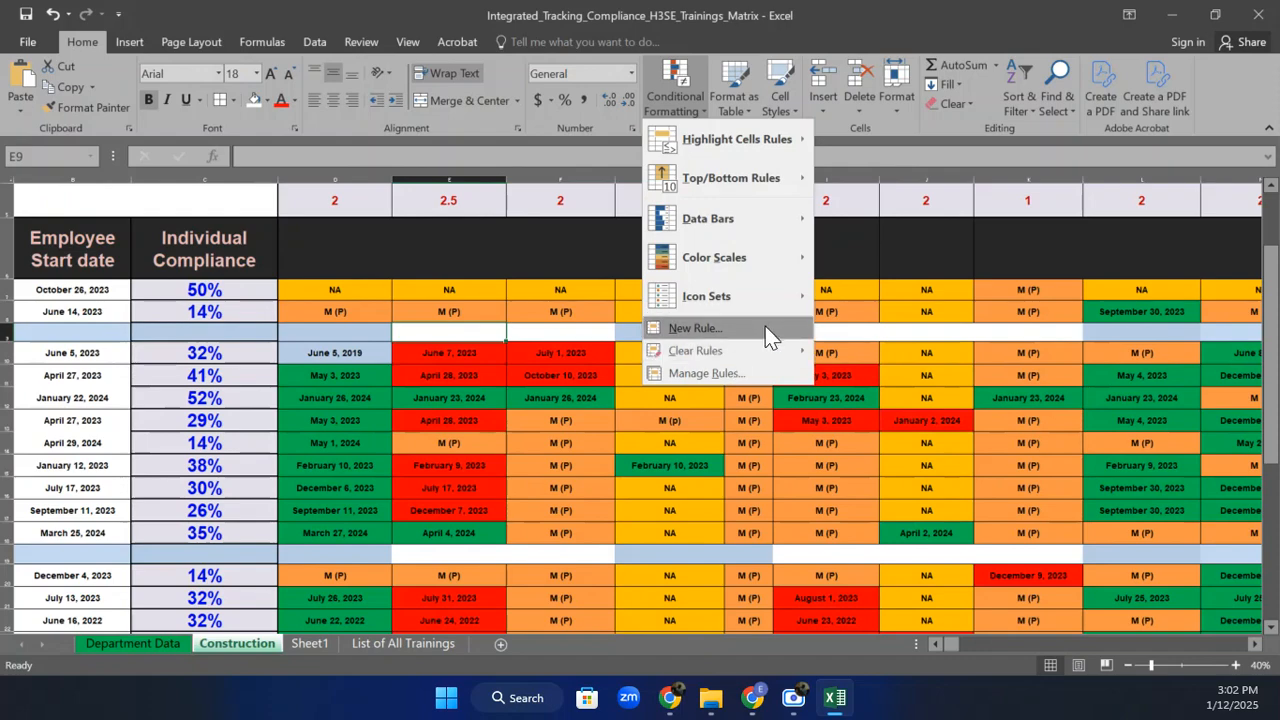
click(724, 371)
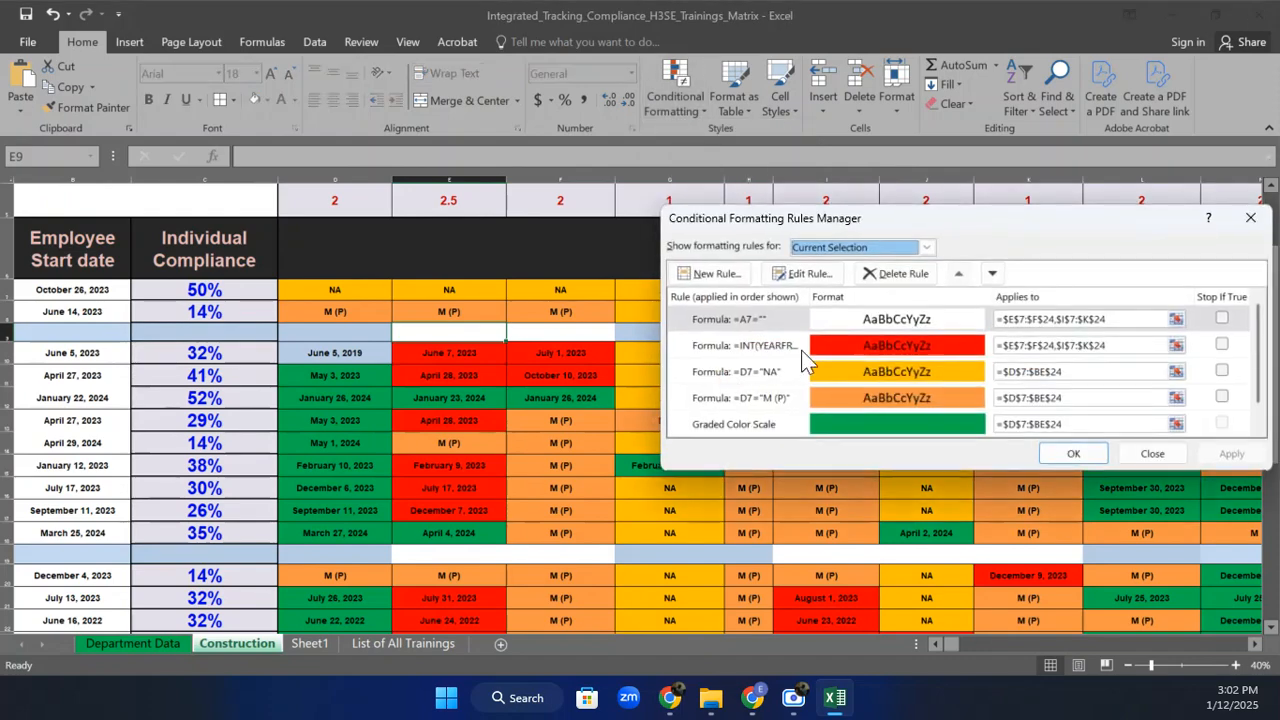
click(772, 317)
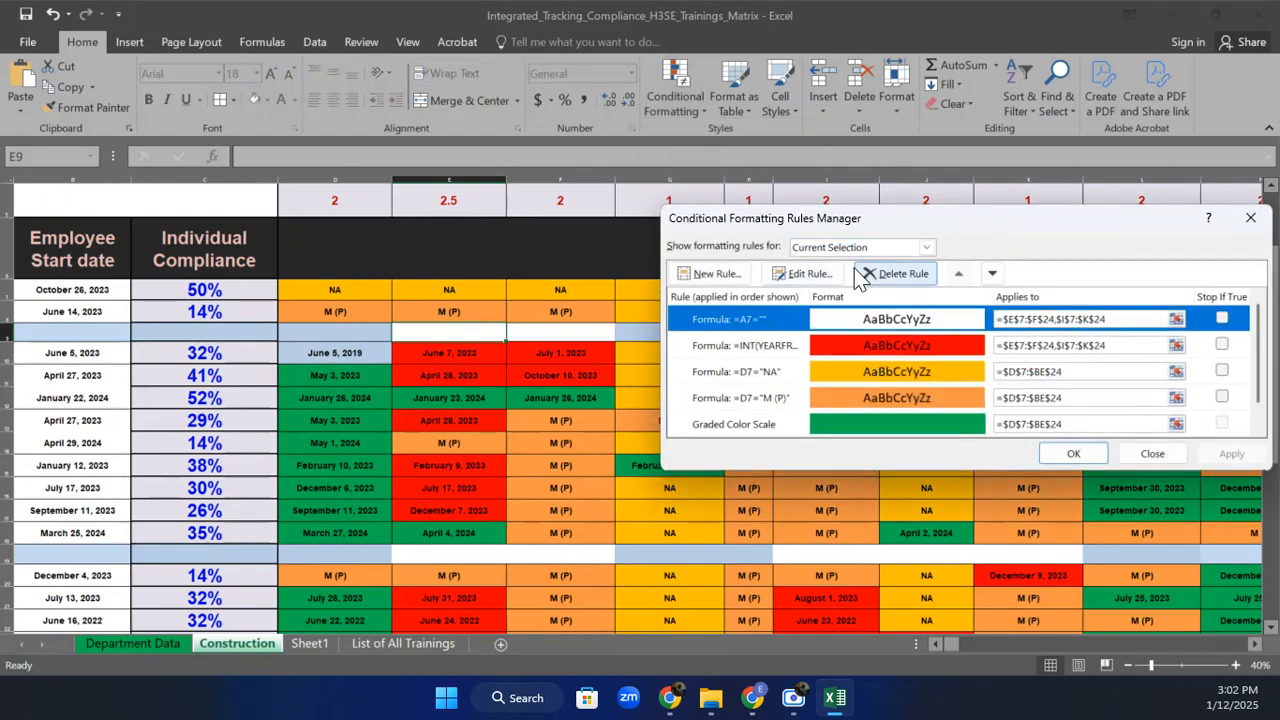
click(815, 279)
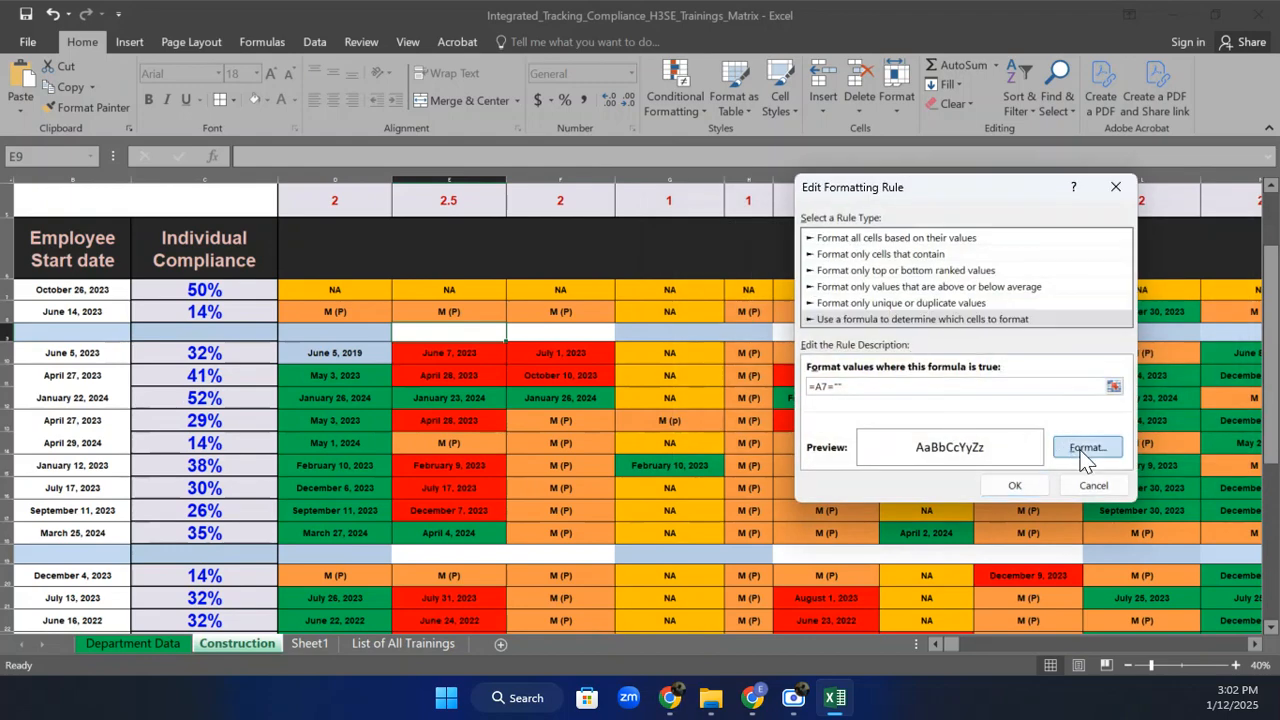
Change the rule to a light-blue fill with formula =E7="" and apply it.
click(1085, 449)
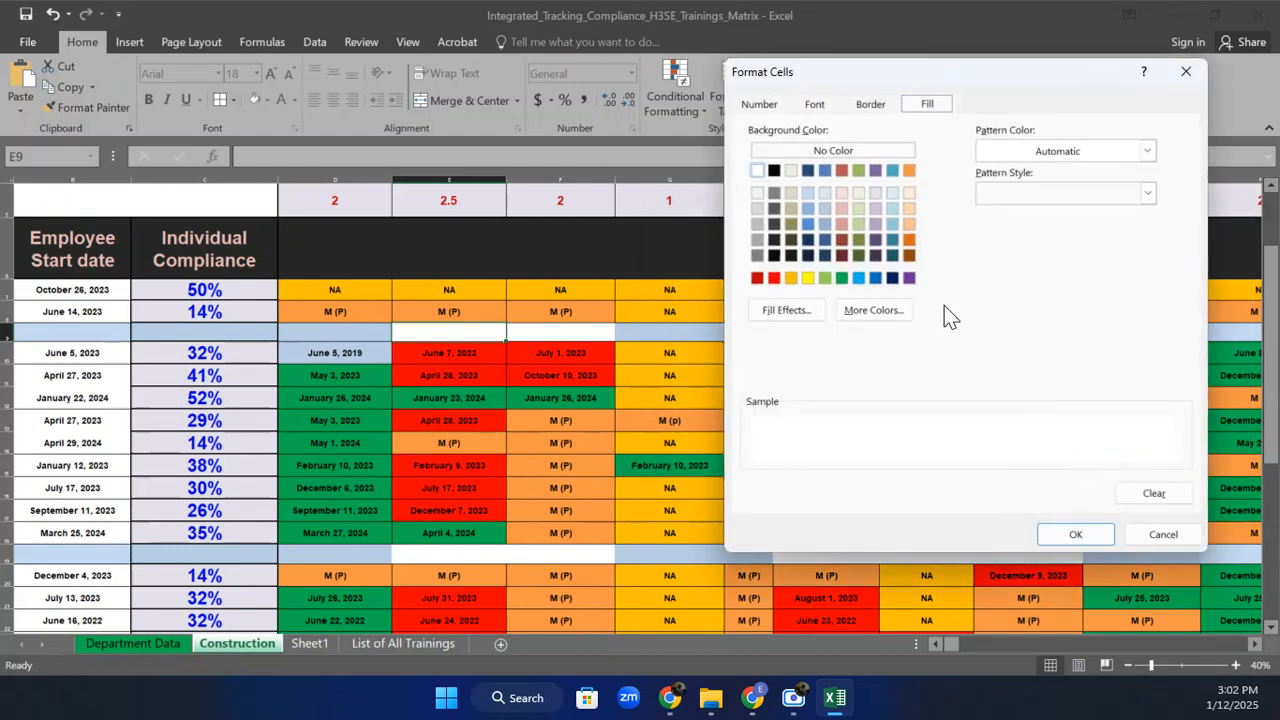
click(891, 196)
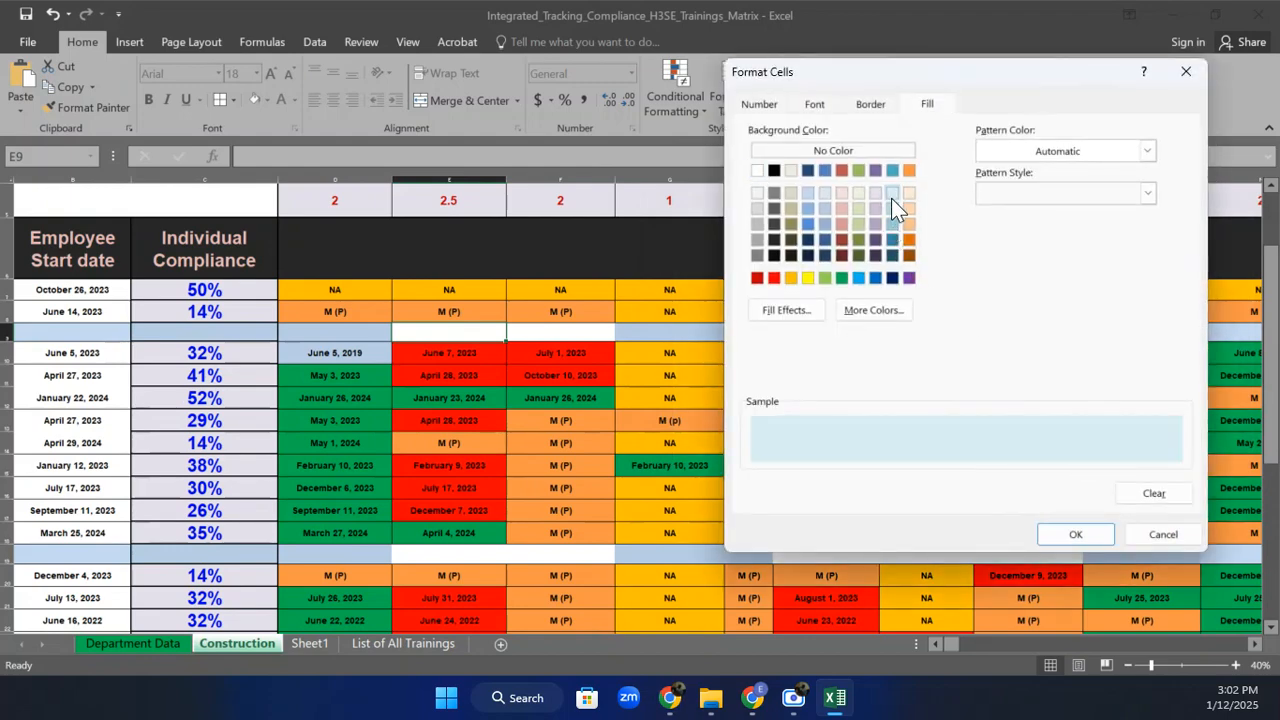
click(1073, 534)
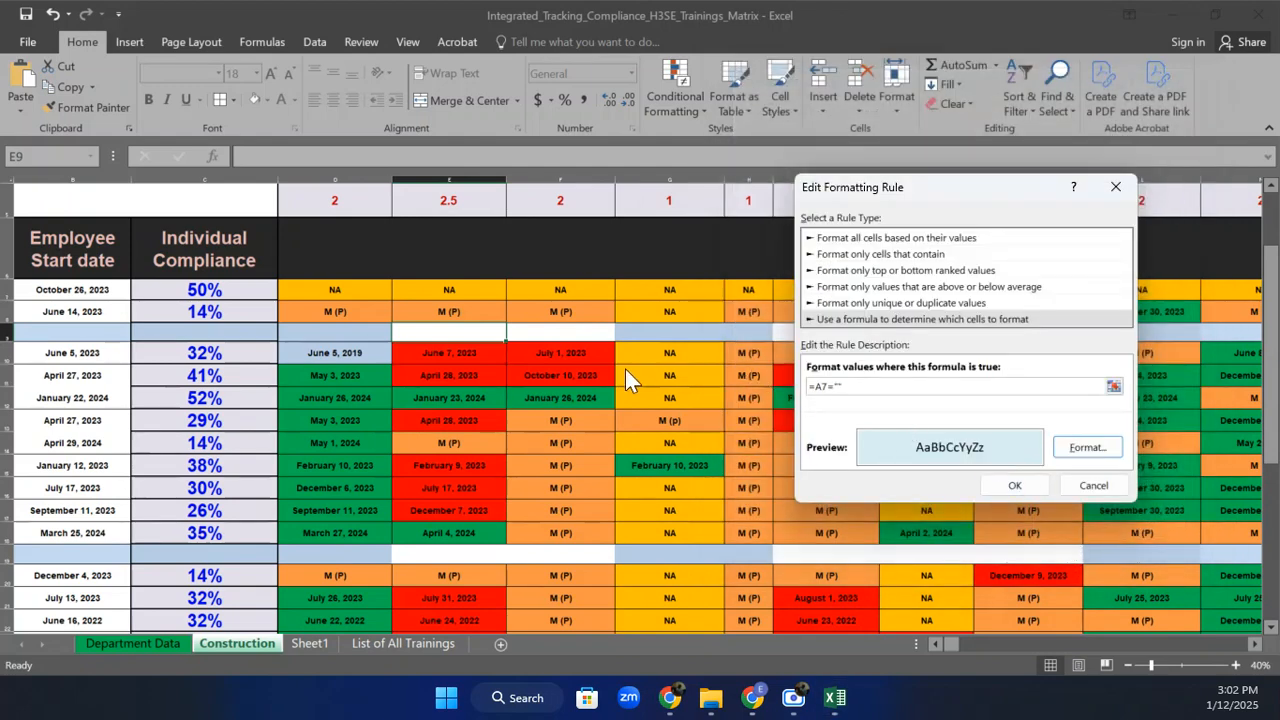
click(822, 387)
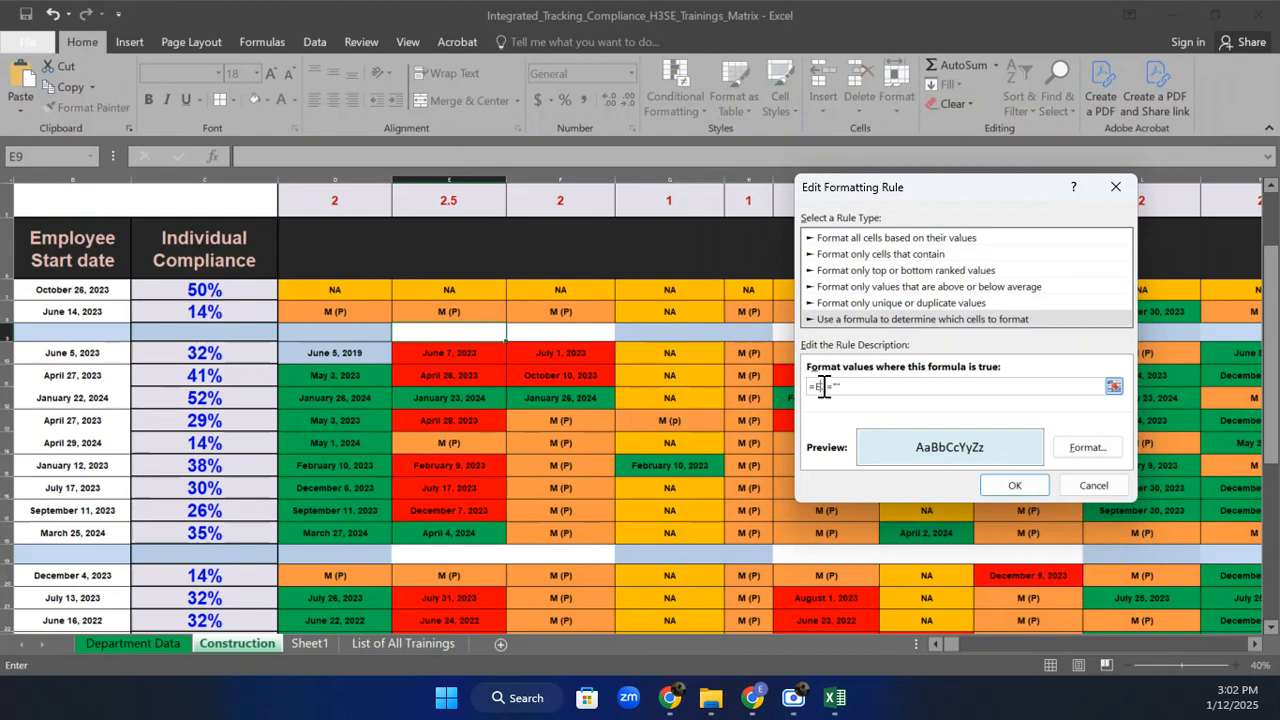
click(1007, 486)
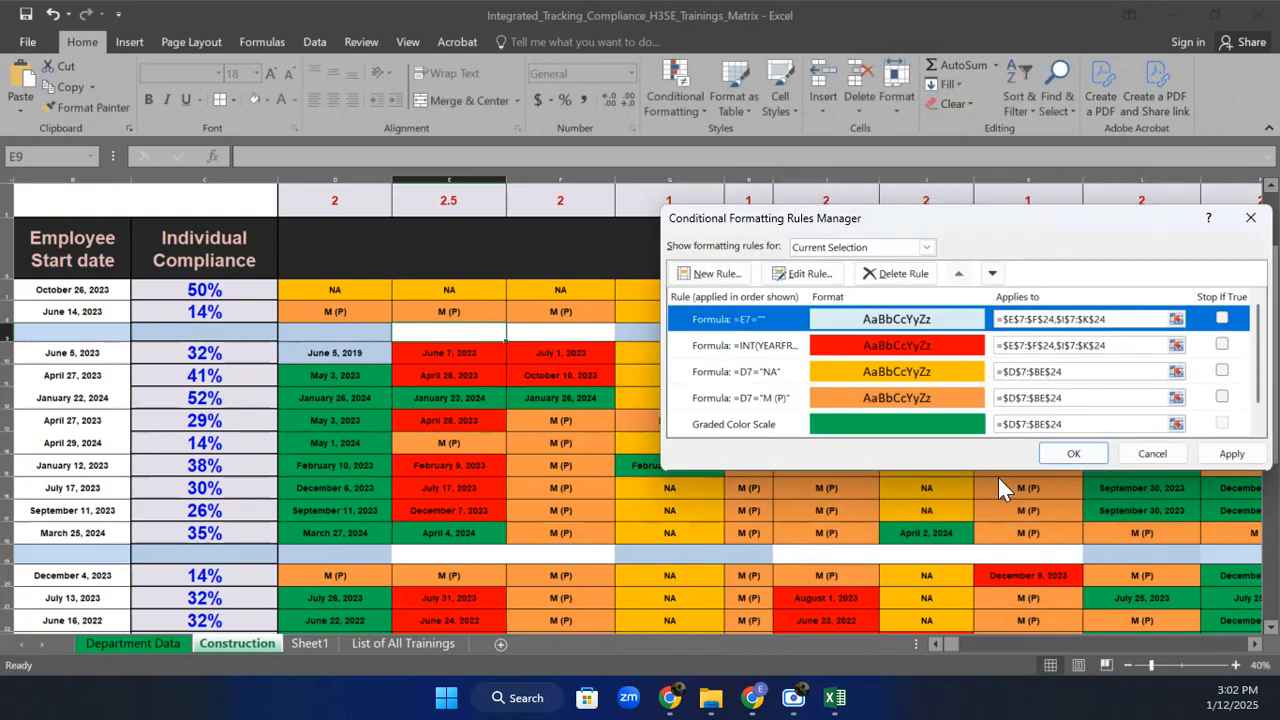
click(1230, 455)
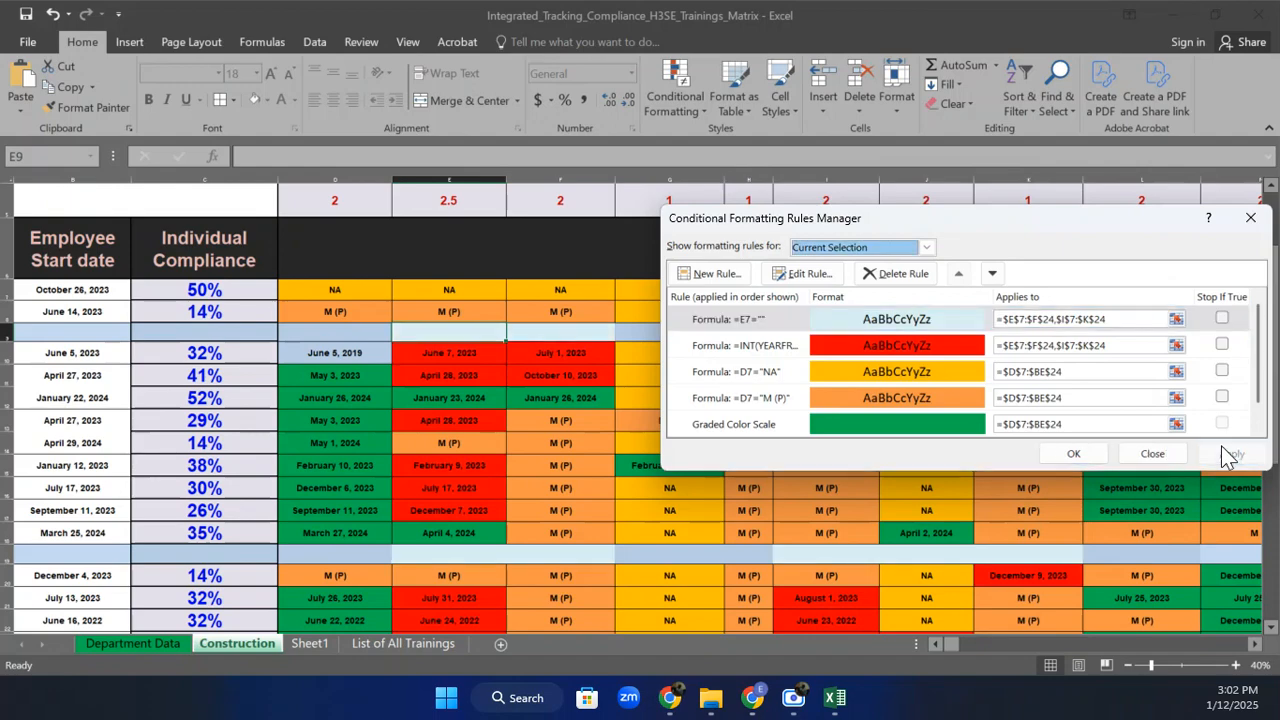
click(1073, 453)
click(800, 568)
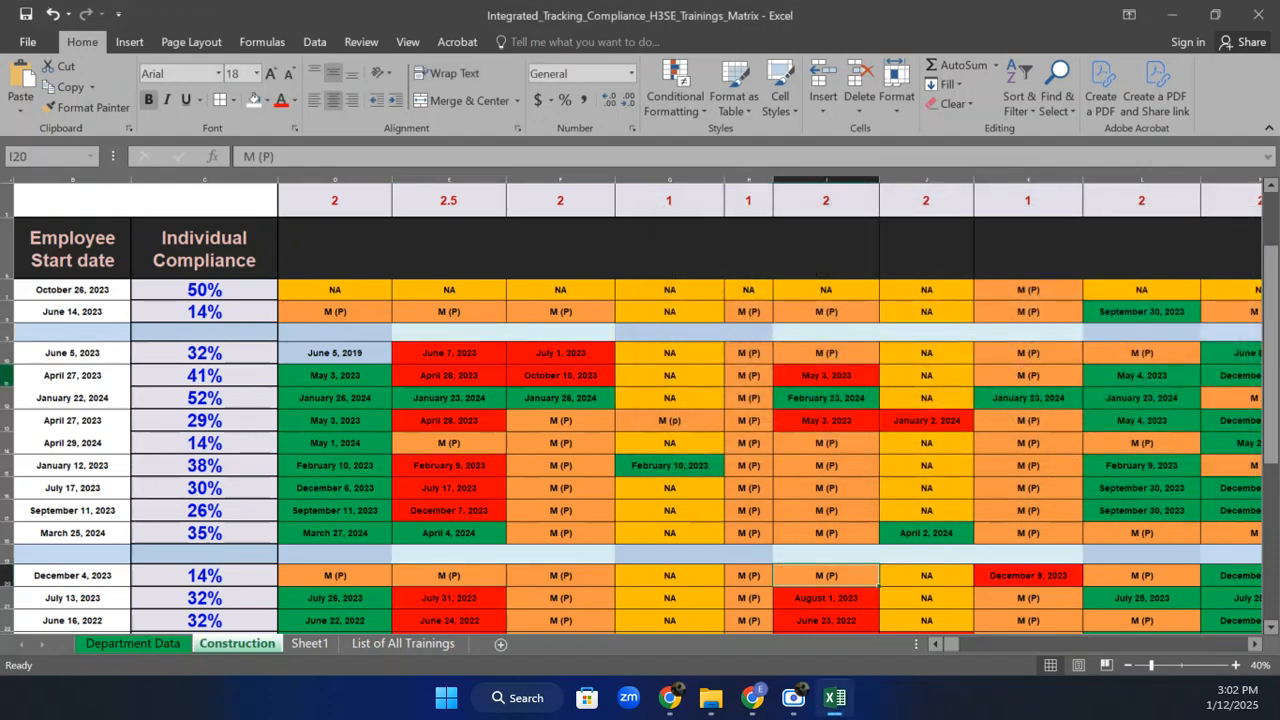
Delete blank separator rows 9 and 19 from the Construction matrix.
click(6, 332)
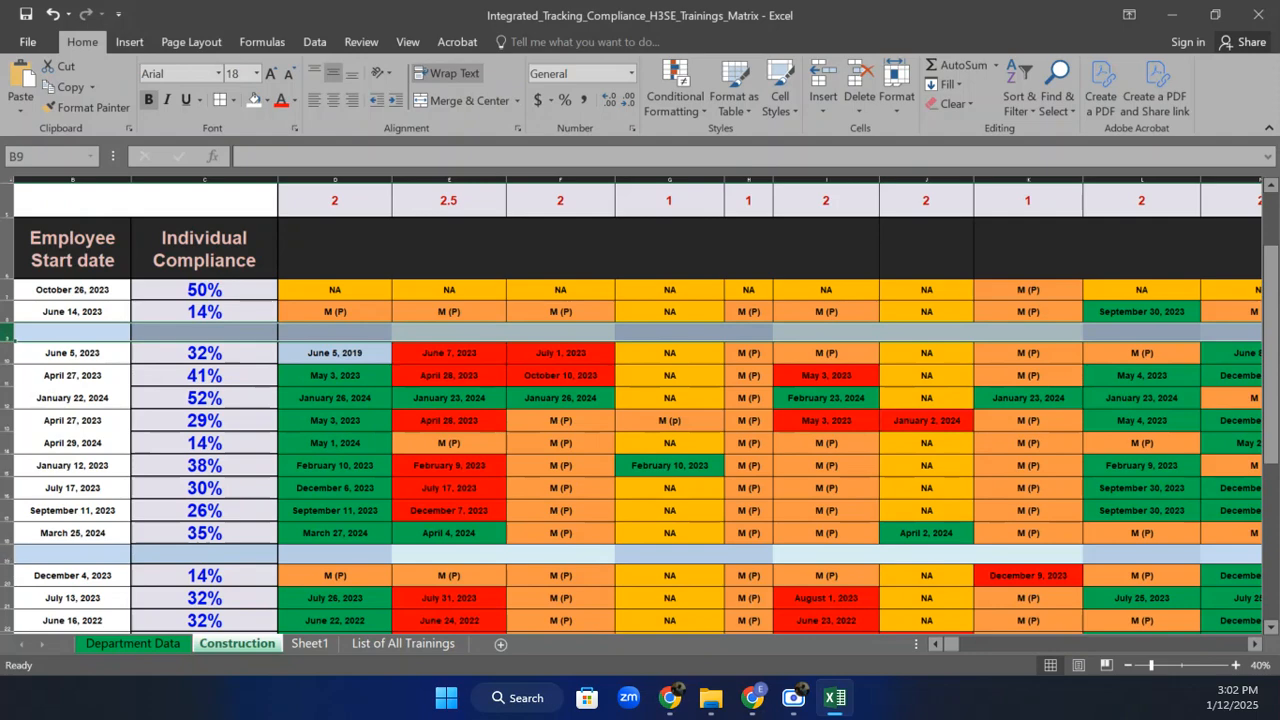
right_click(7, 554)
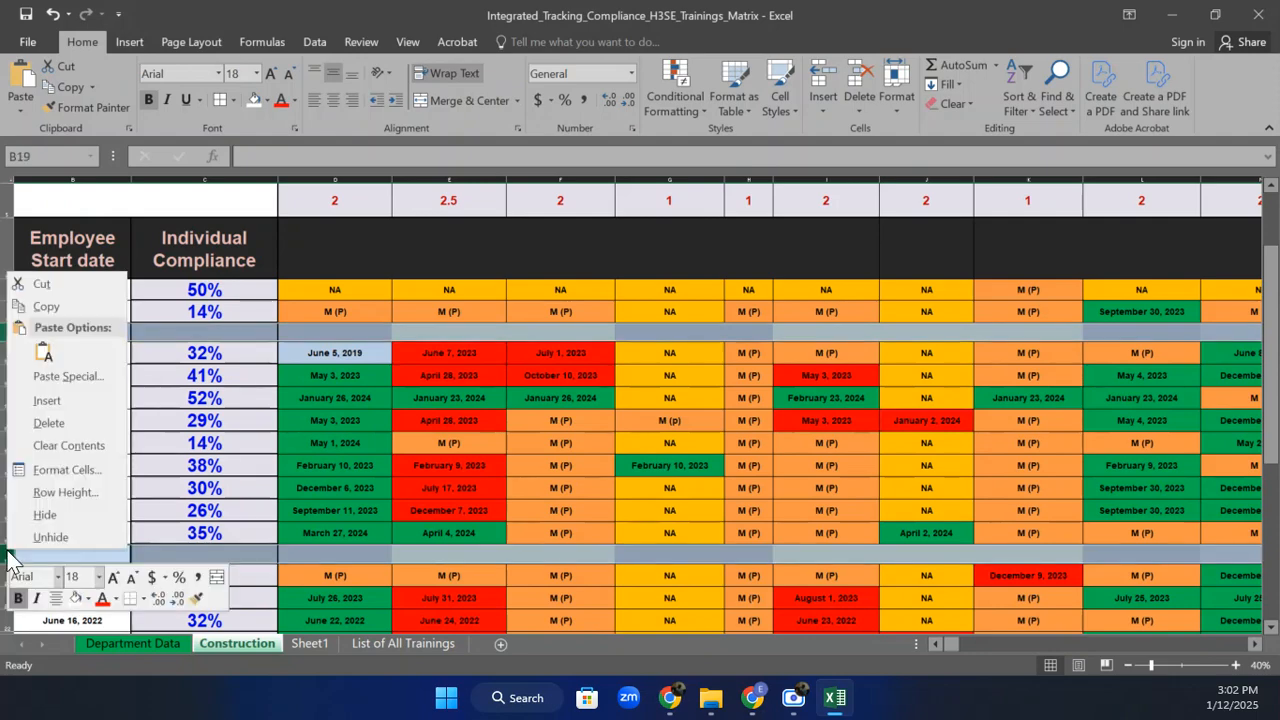
click(79, 424)
click(654, 472)
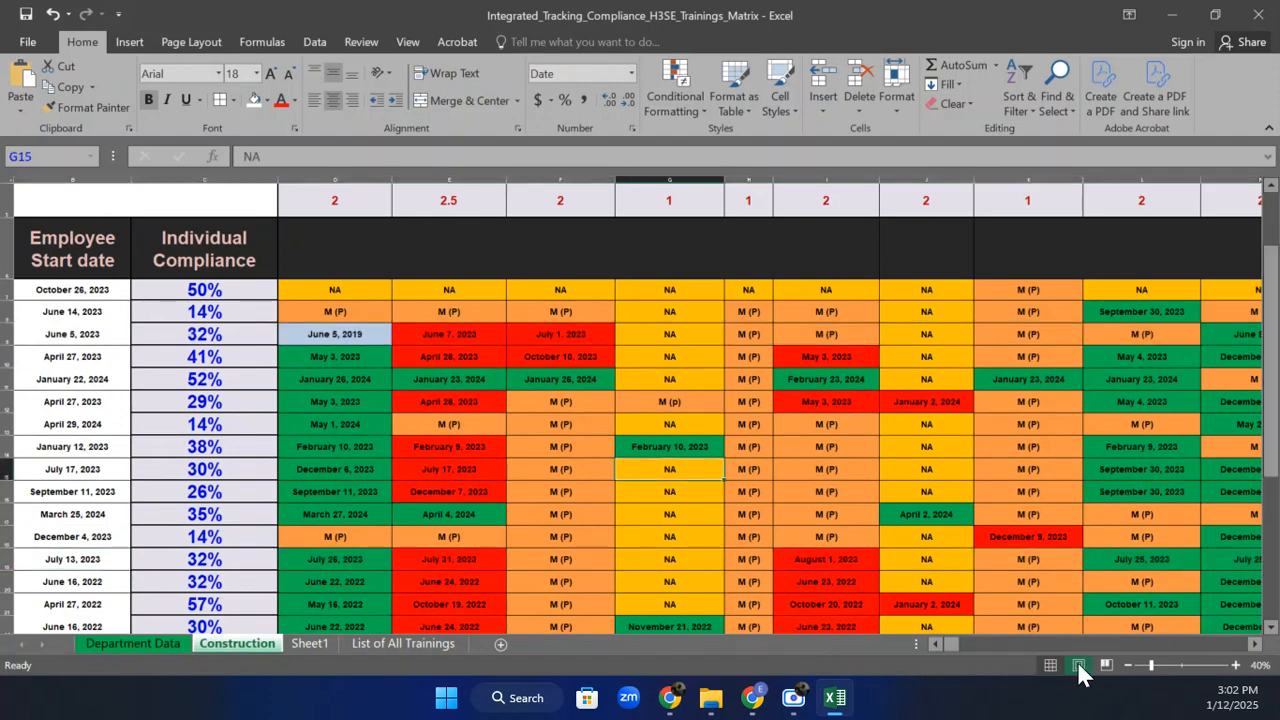
Zoom out to view the whole matrix, then zoom back in slightly.
click(935, 644)
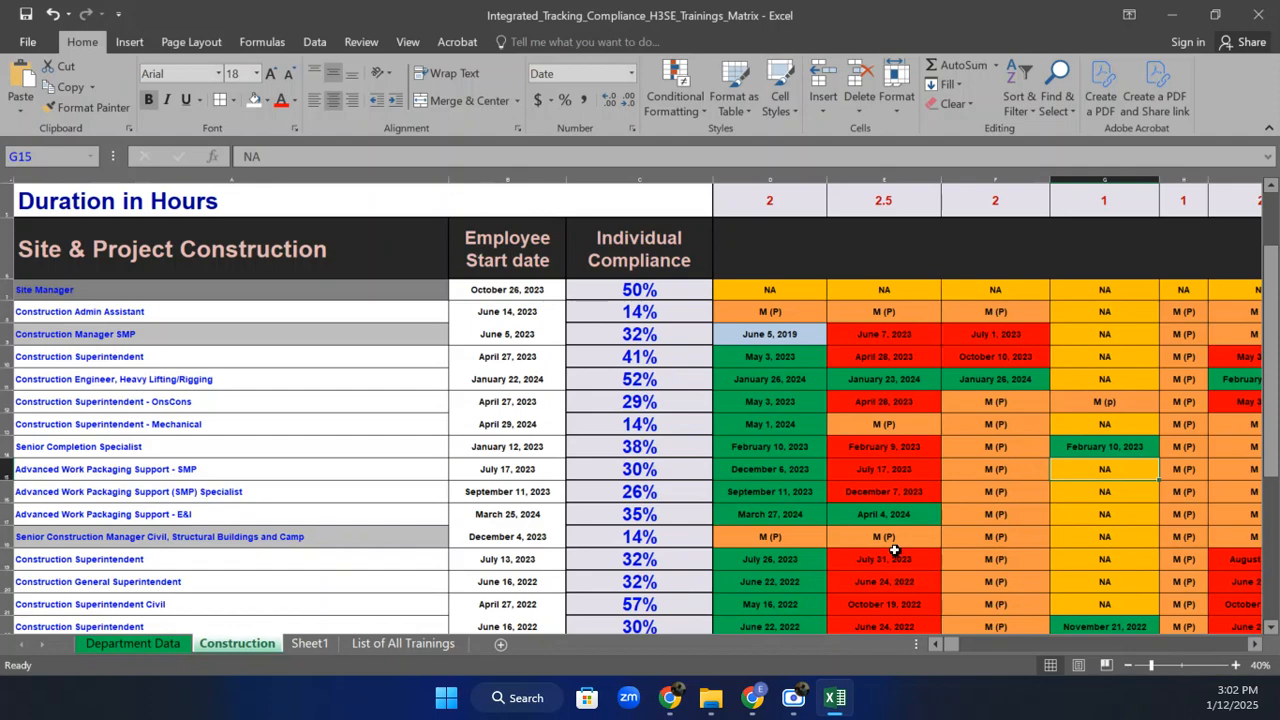
click(1127, 663)
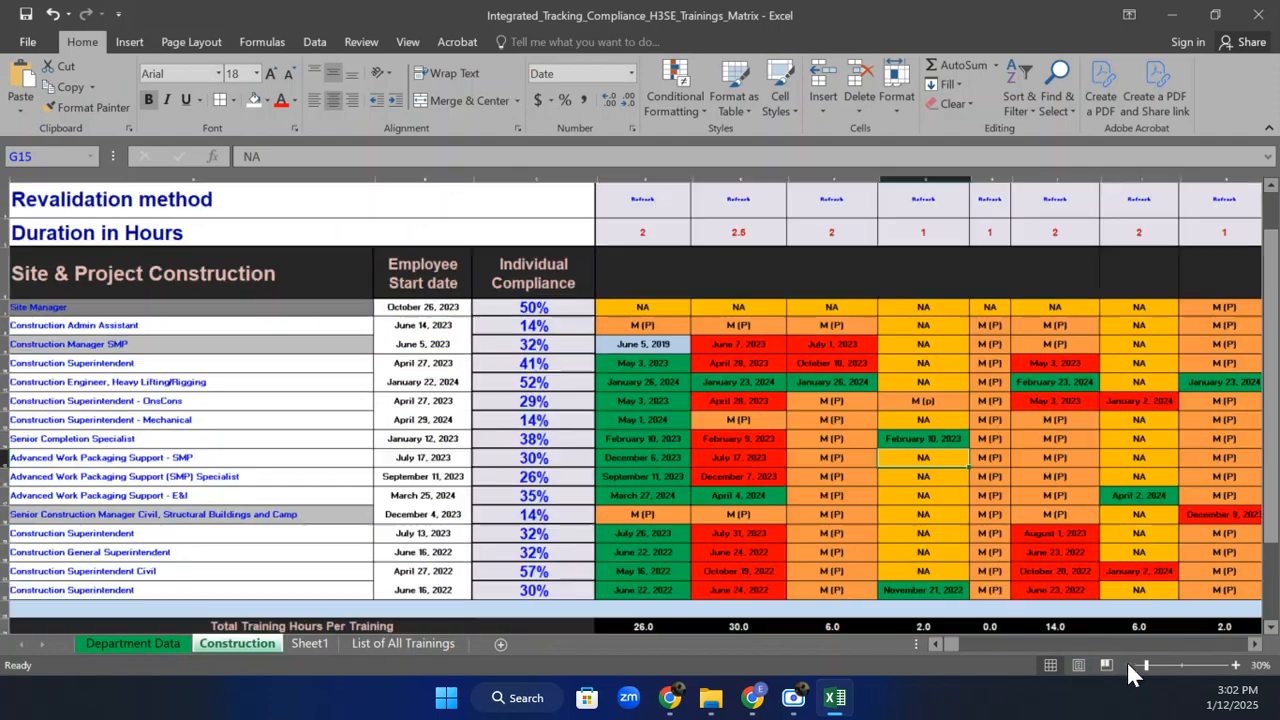
click(1127, 661)
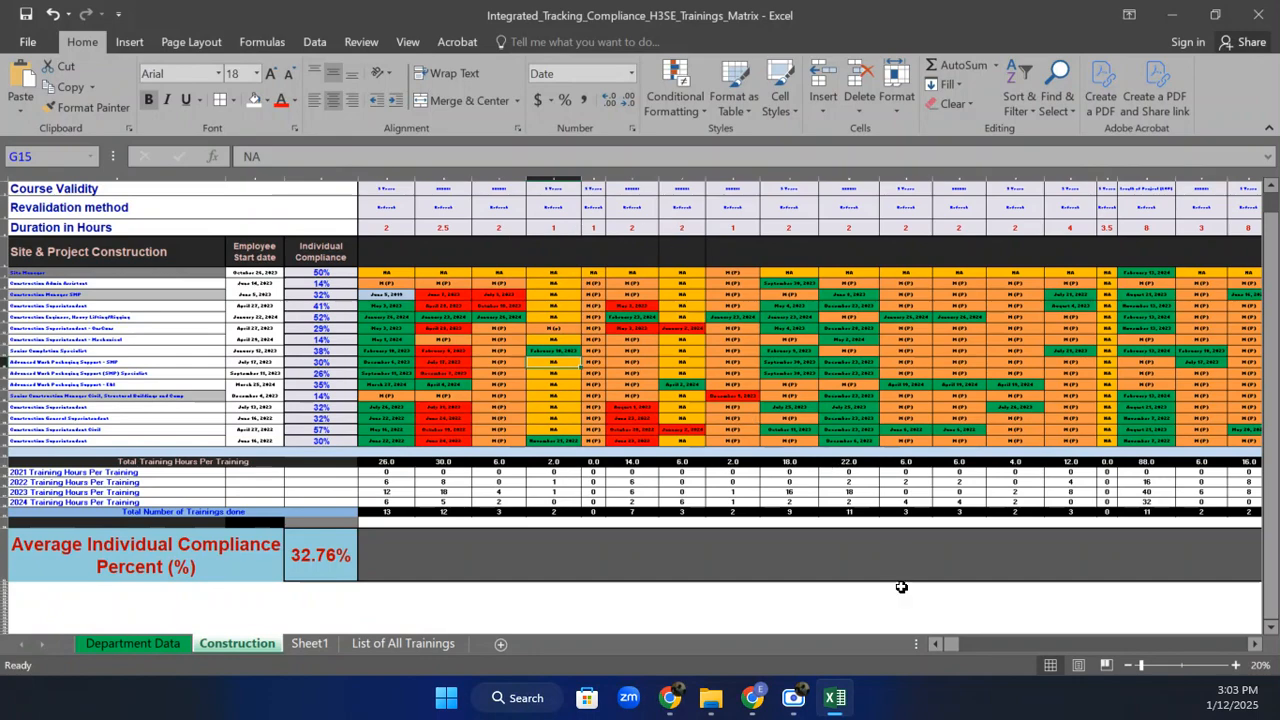
click(1236, 665)
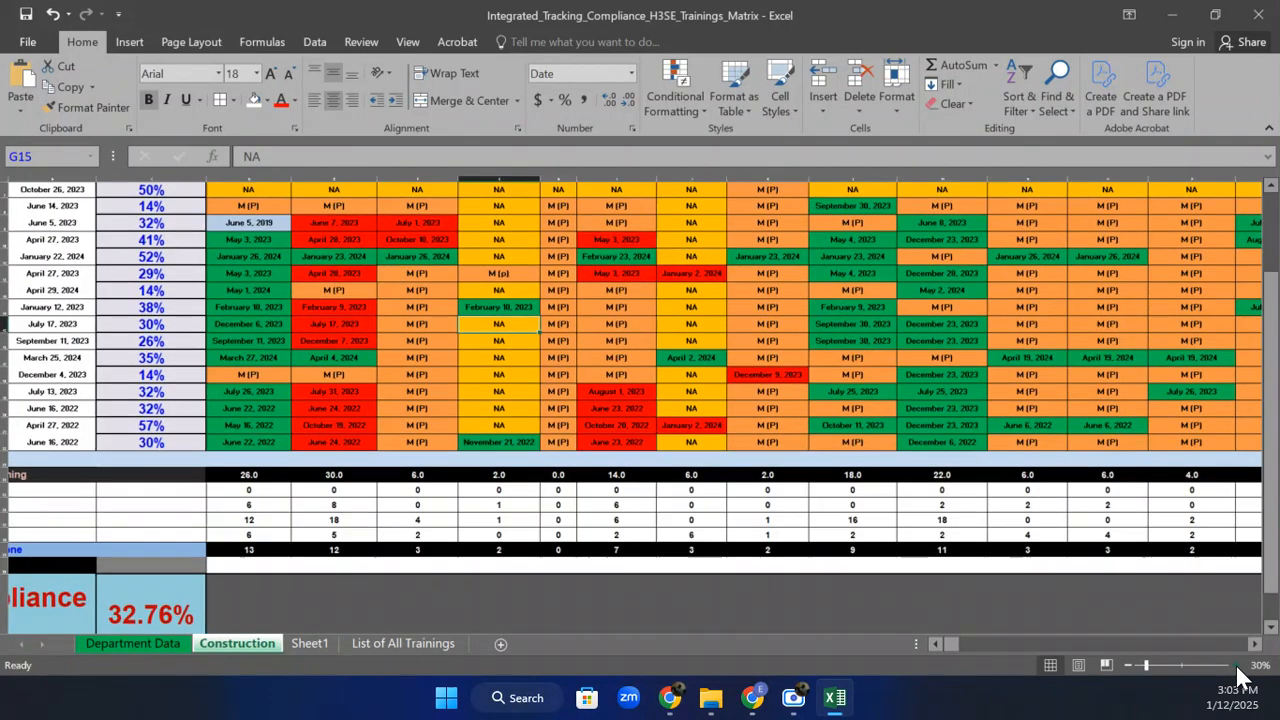
drag(1265, 578, 1270, 408)
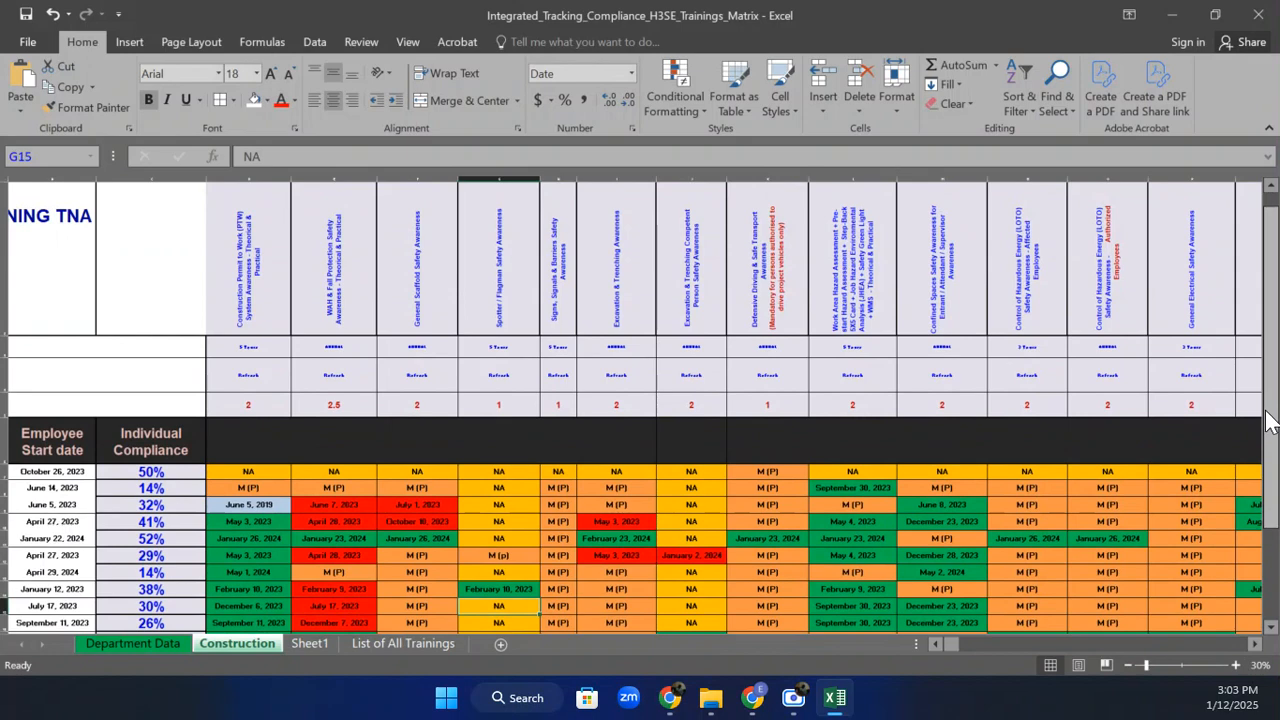
Review the training dates in F9, E9, D10, D9 and F10.
click(421, 505)
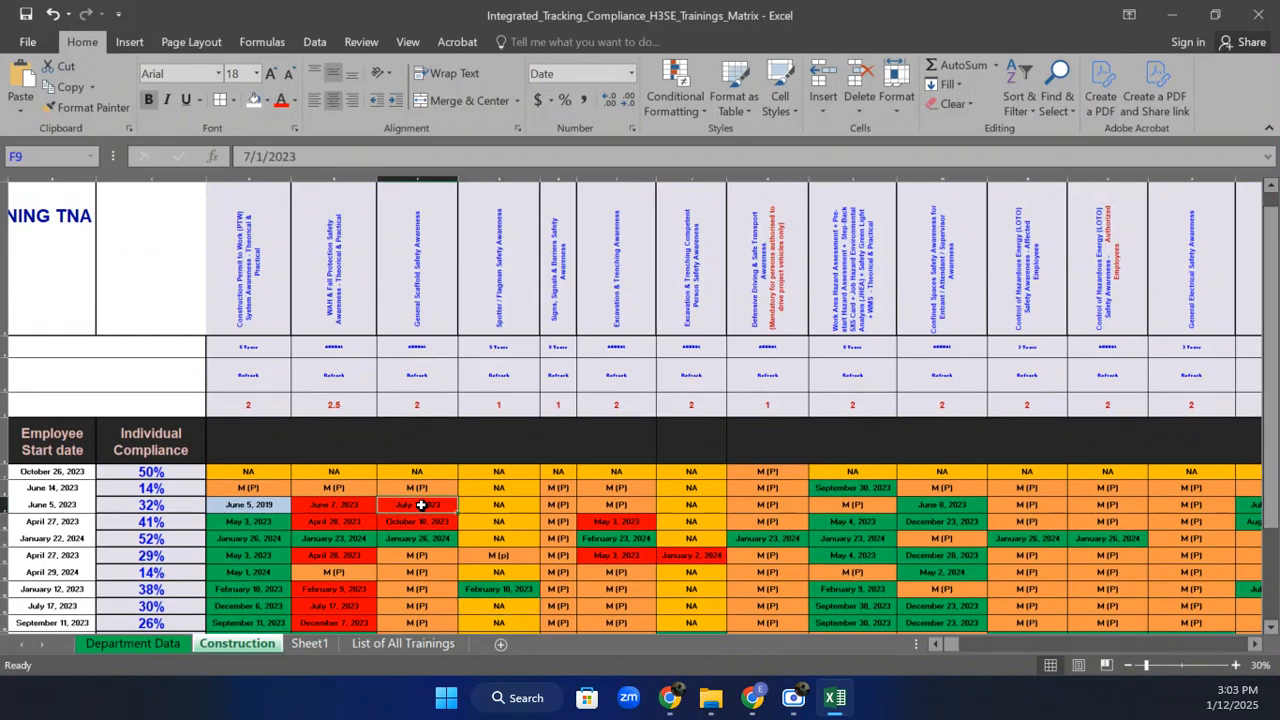
click(326, 503)
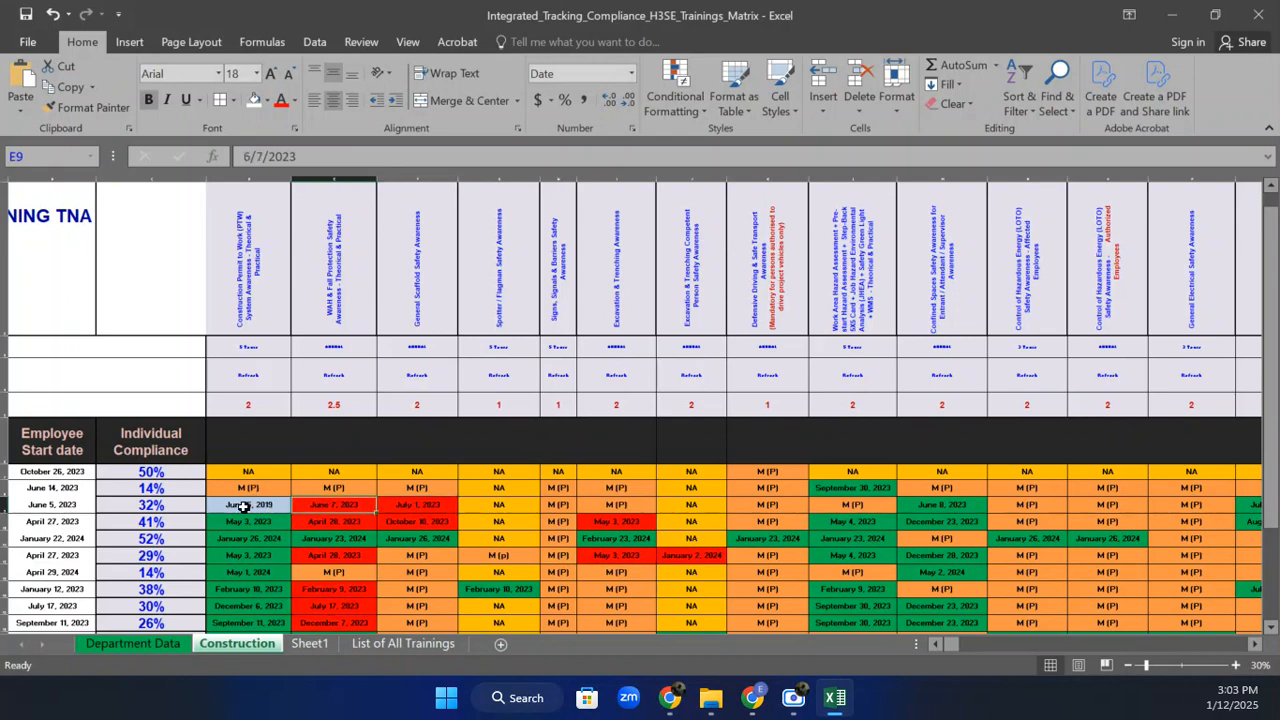
click(244, 520)
click(268, 501)
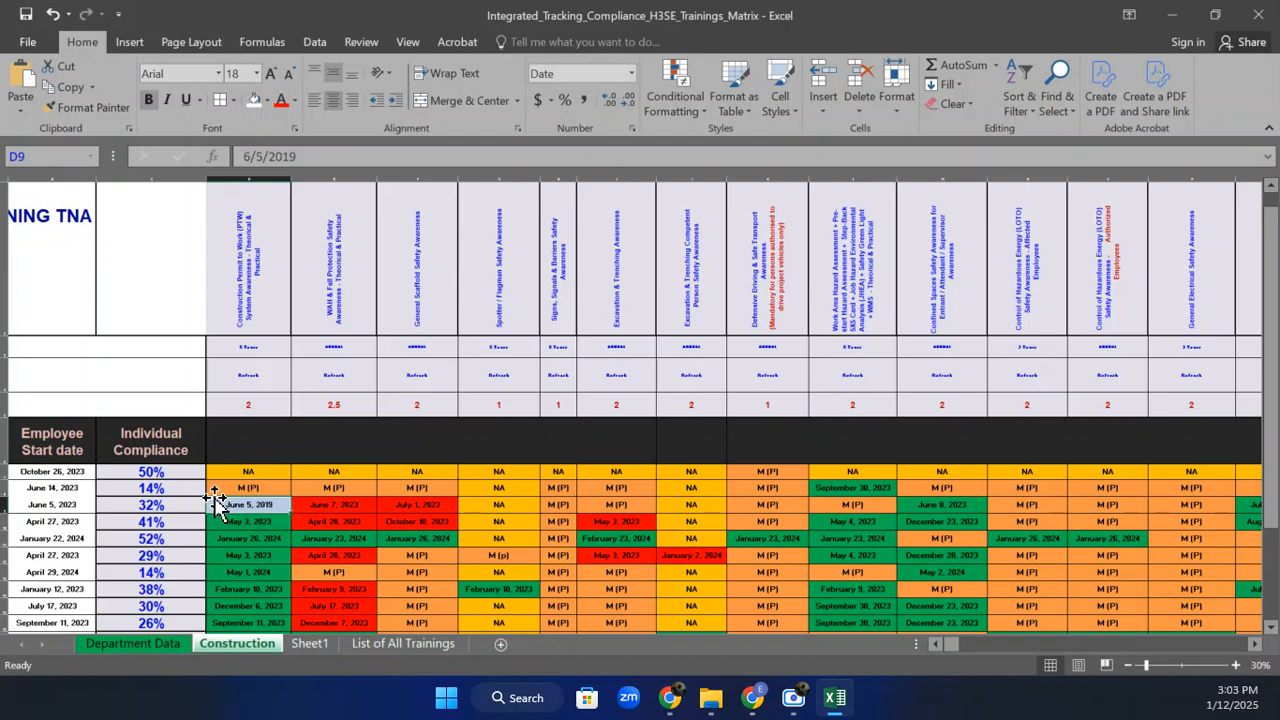
click(423, 508)
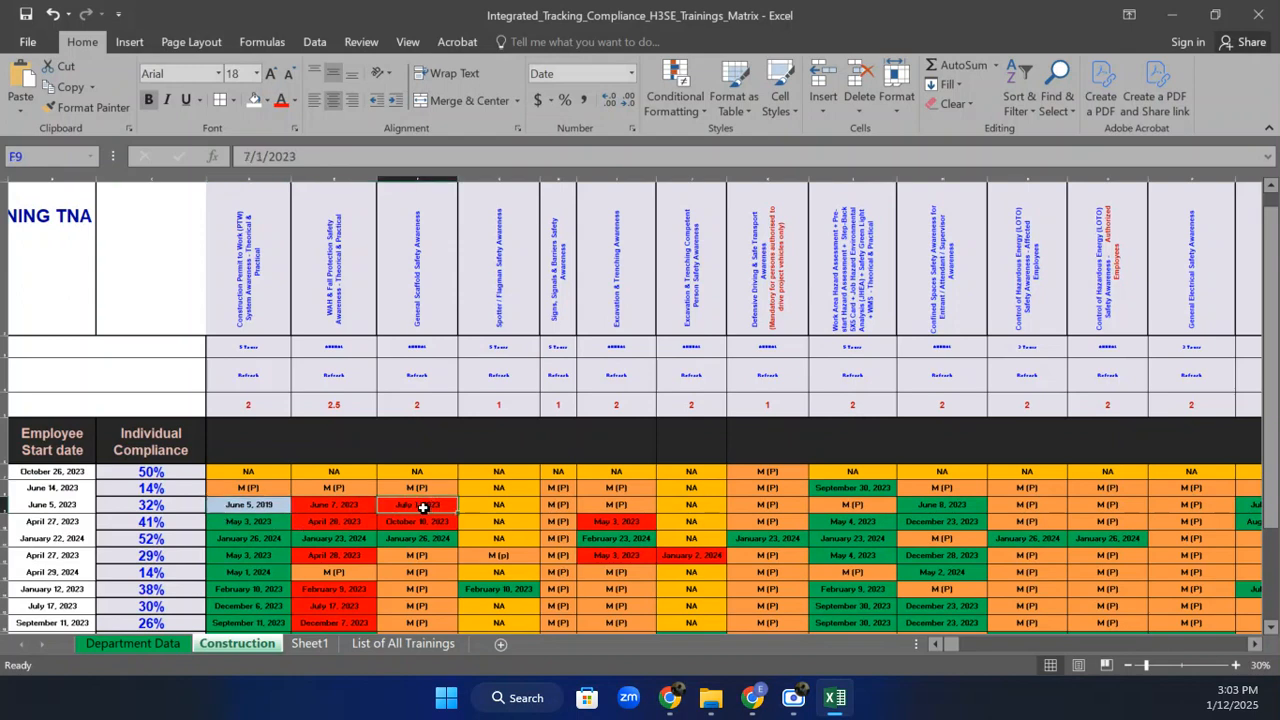
click(422, 518)
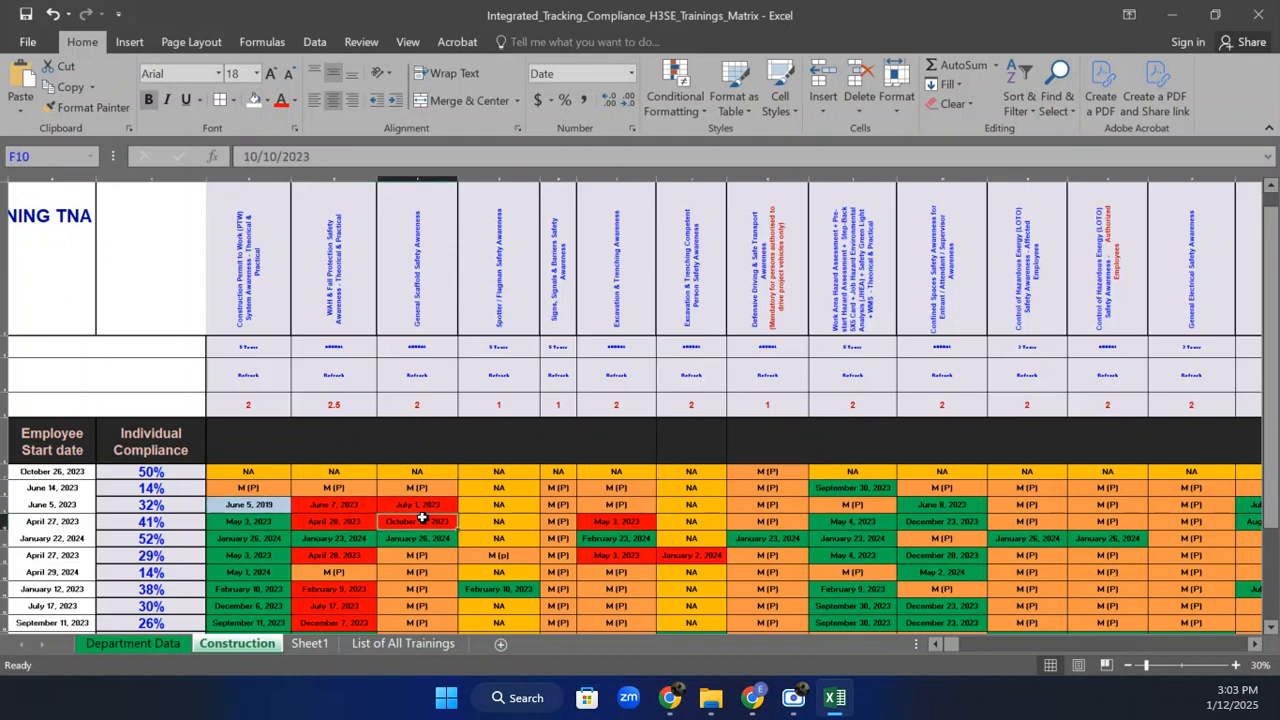
Change F9's date from July 1, 2023 to July 1, 2025.
click(442, 505)
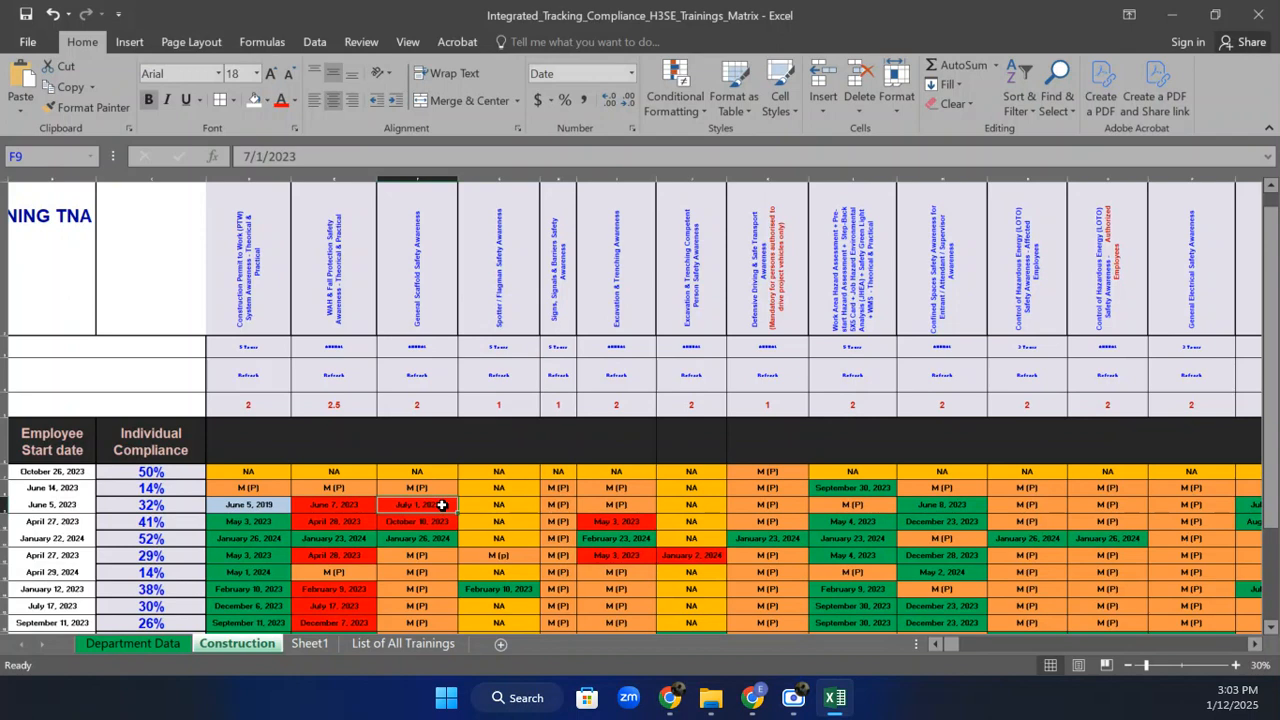
click(331, 158)
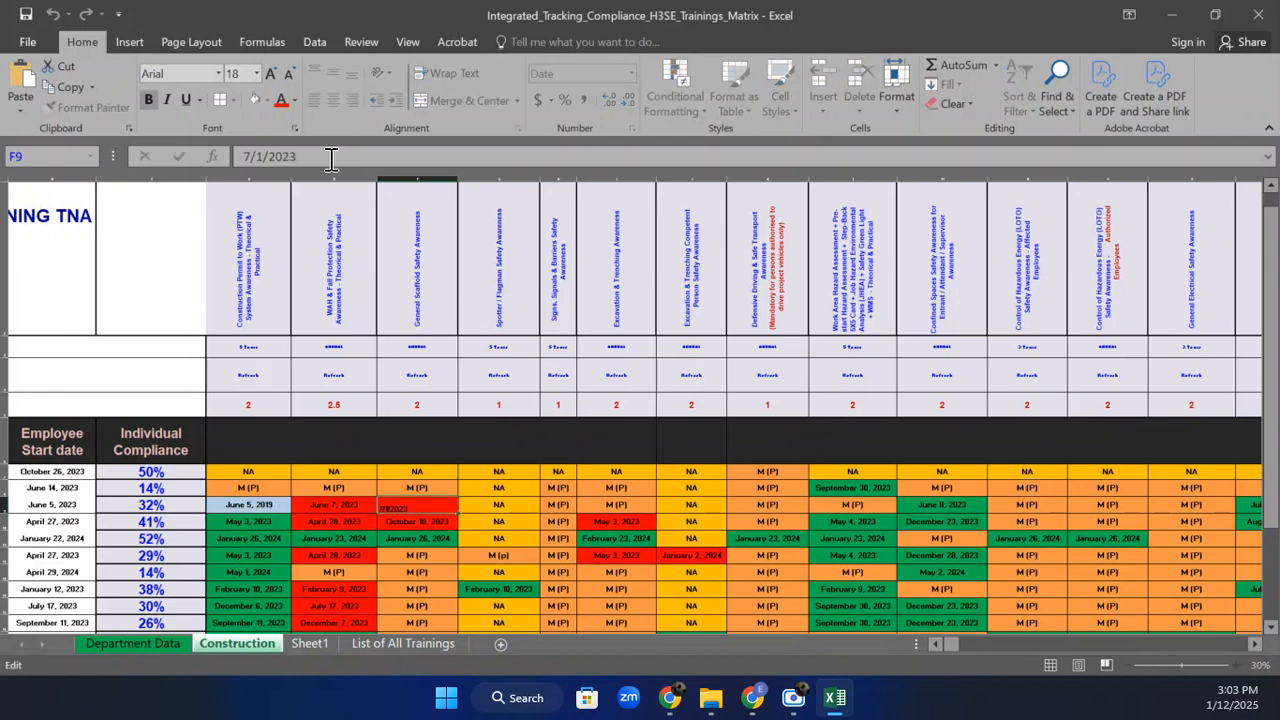
key(BackSpace)
key(Return)
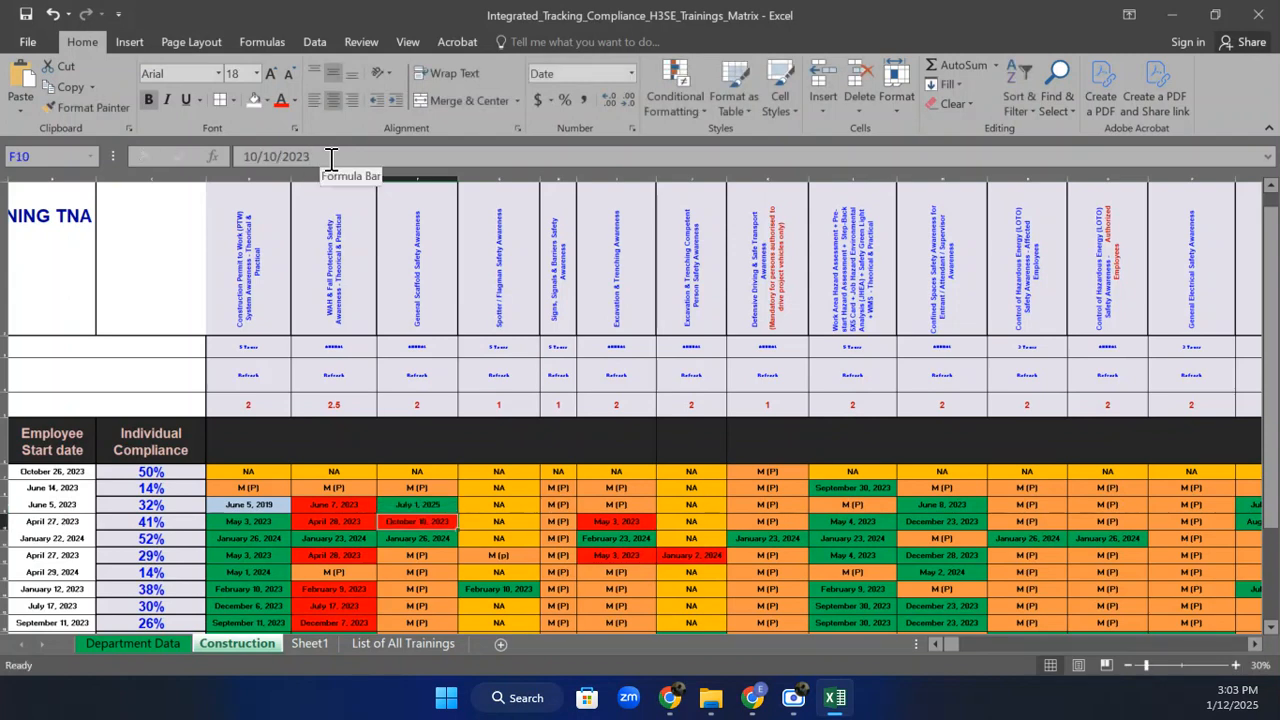
mouse_move(1266, 228)
mouse_down()
mouse_move(1275, 318)
mouse_move(1270, 245)
mouse_move(1249, 237)
mouse_up()
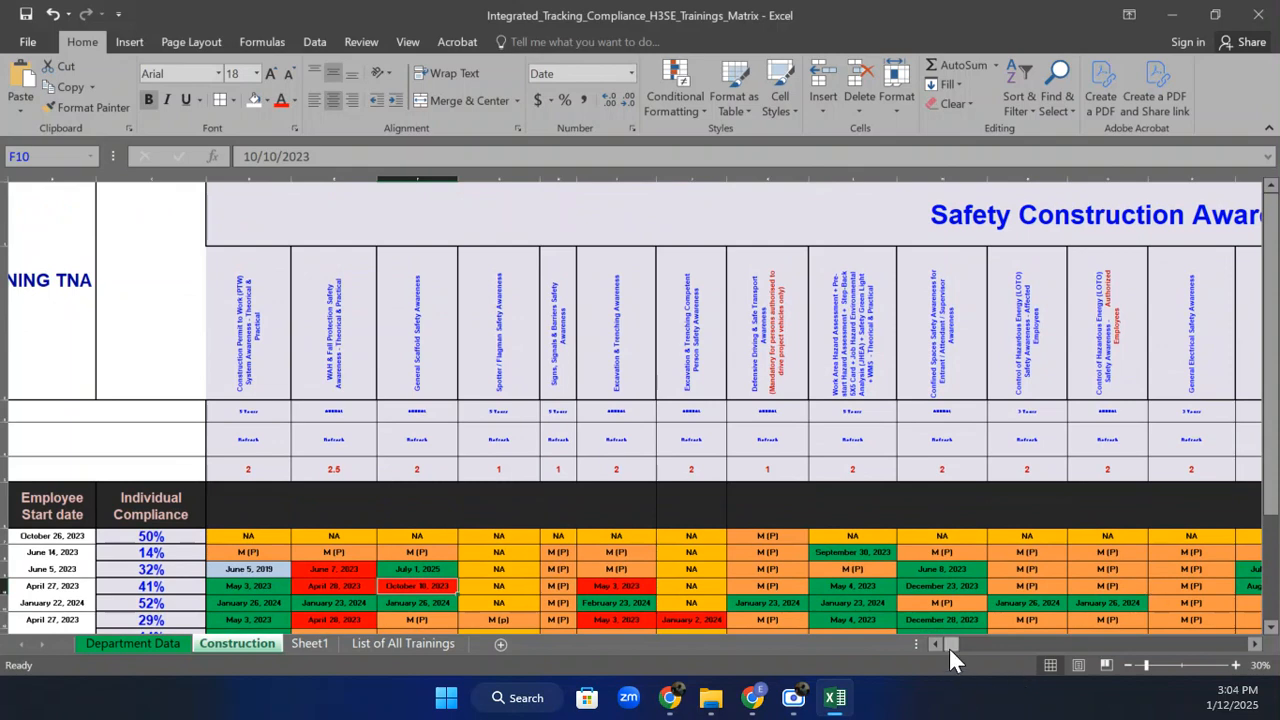
drag(949, 648, 938, 646)
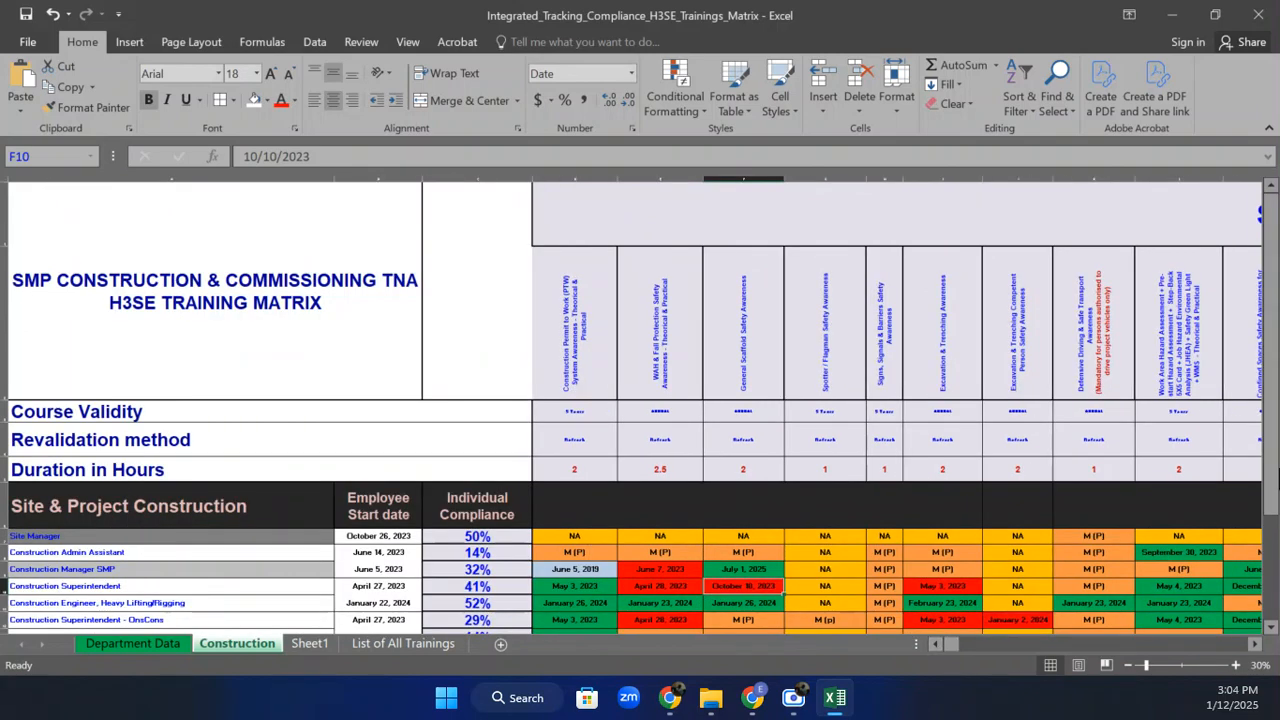
drag(1272, 360, 1273, 390)
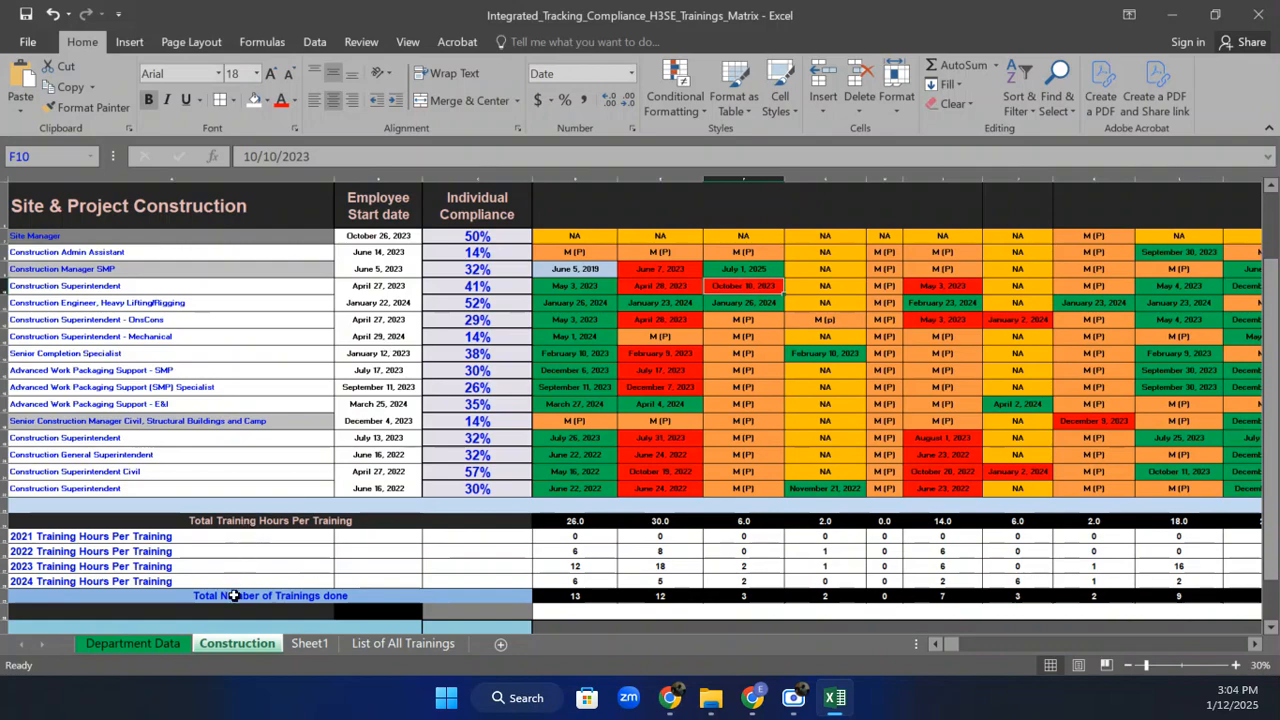
click(158, 646)
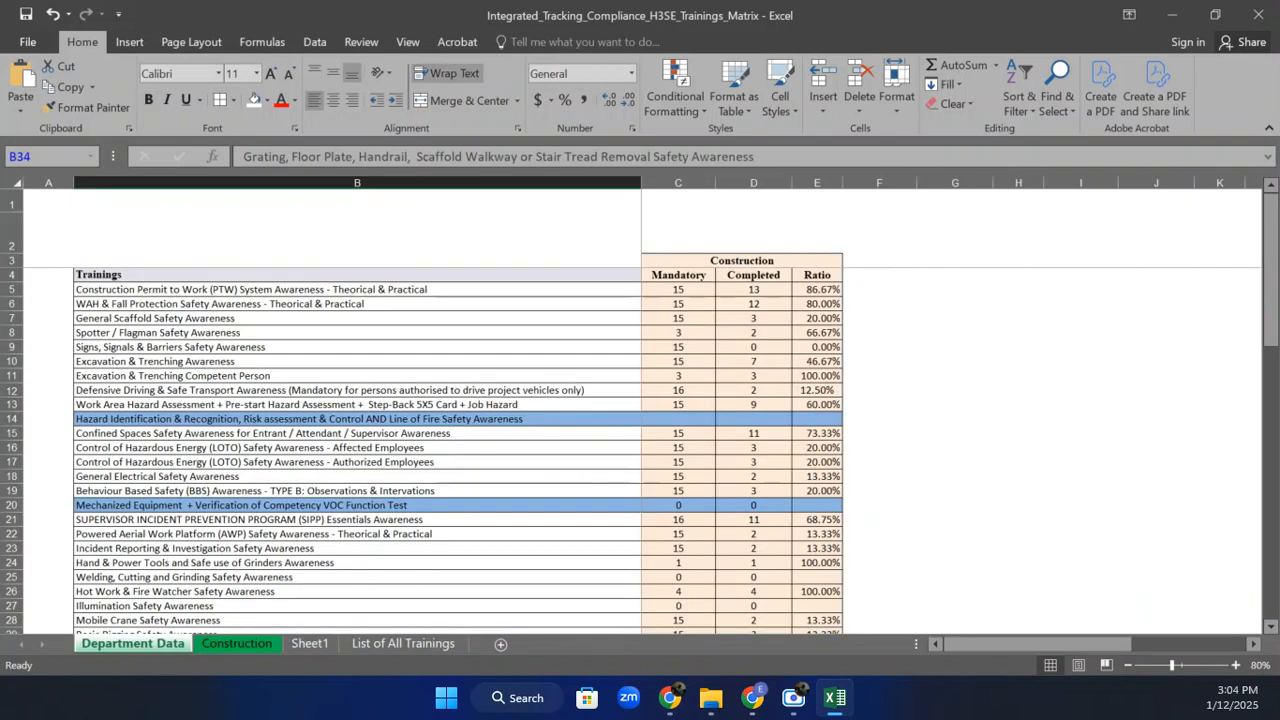
click(224, 642)
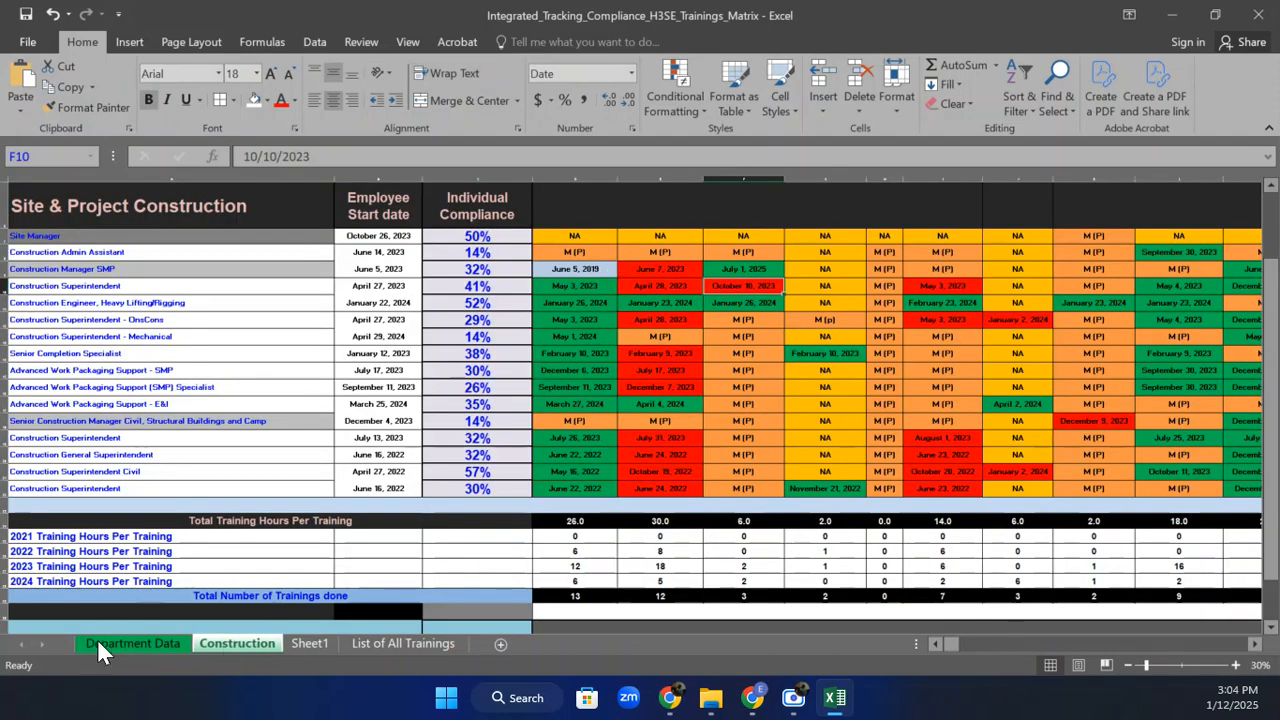
click(139, 642)
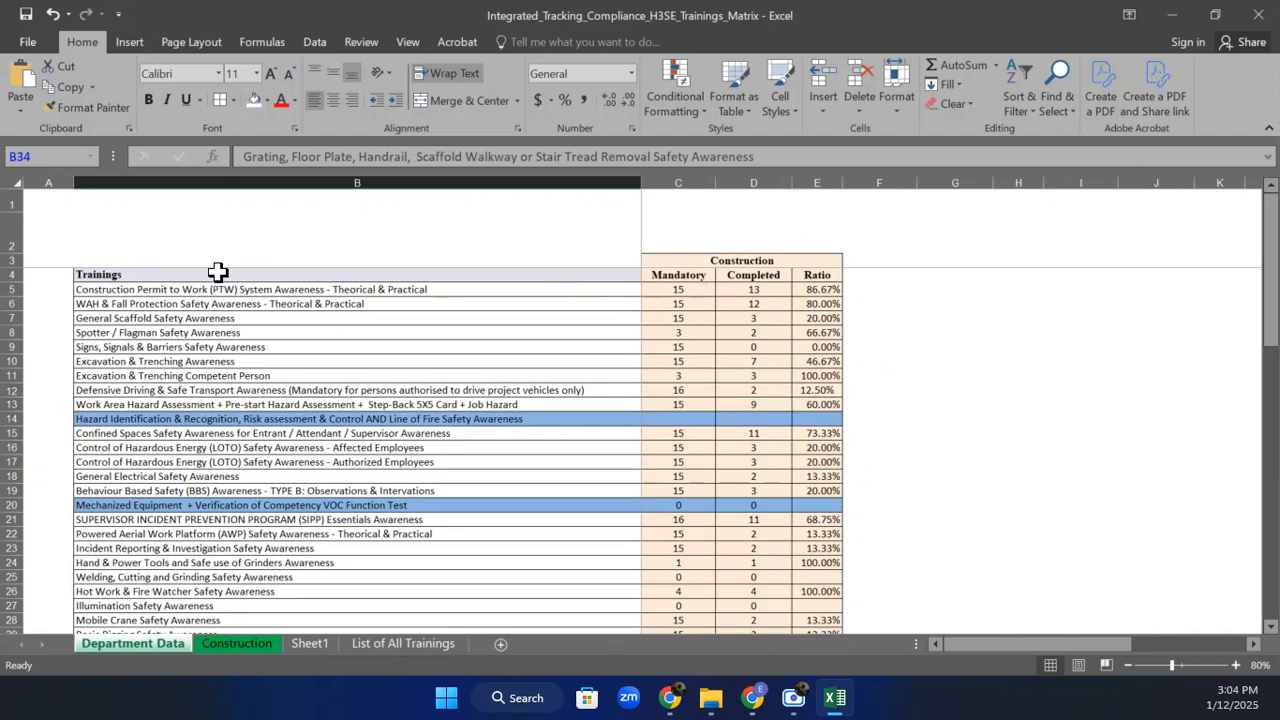
click(10, 289)
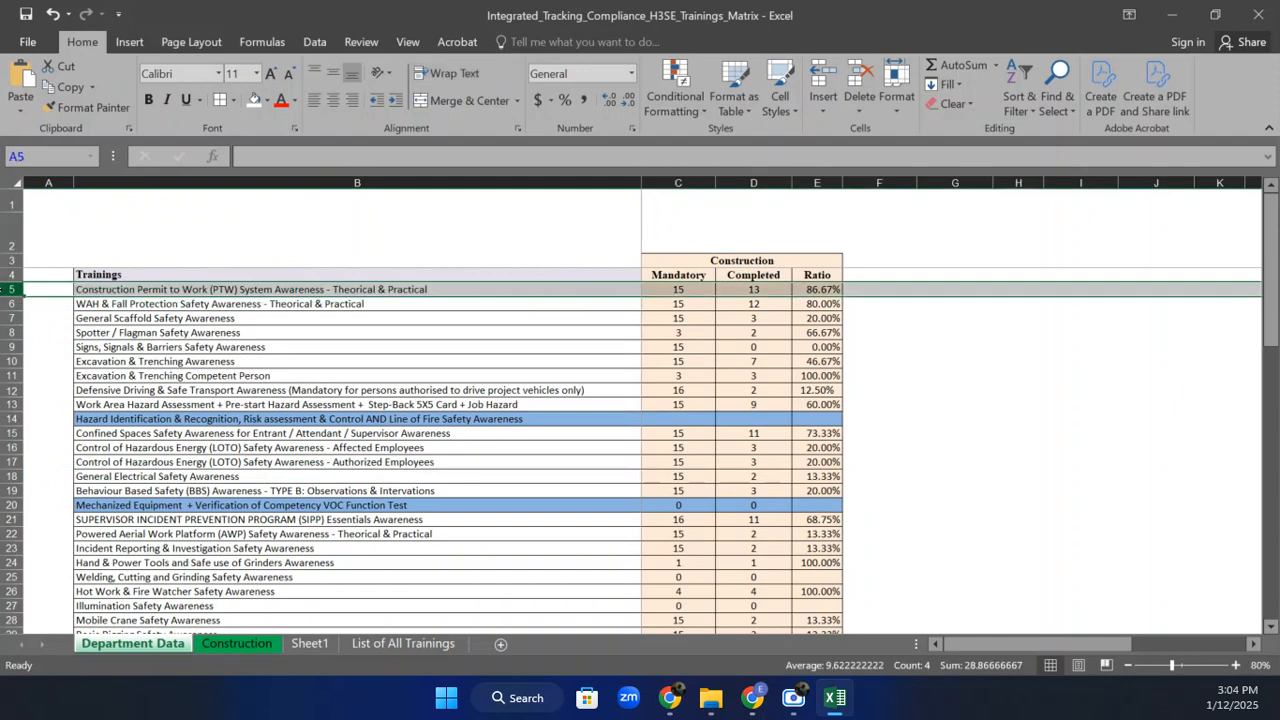
click(1235, 665)
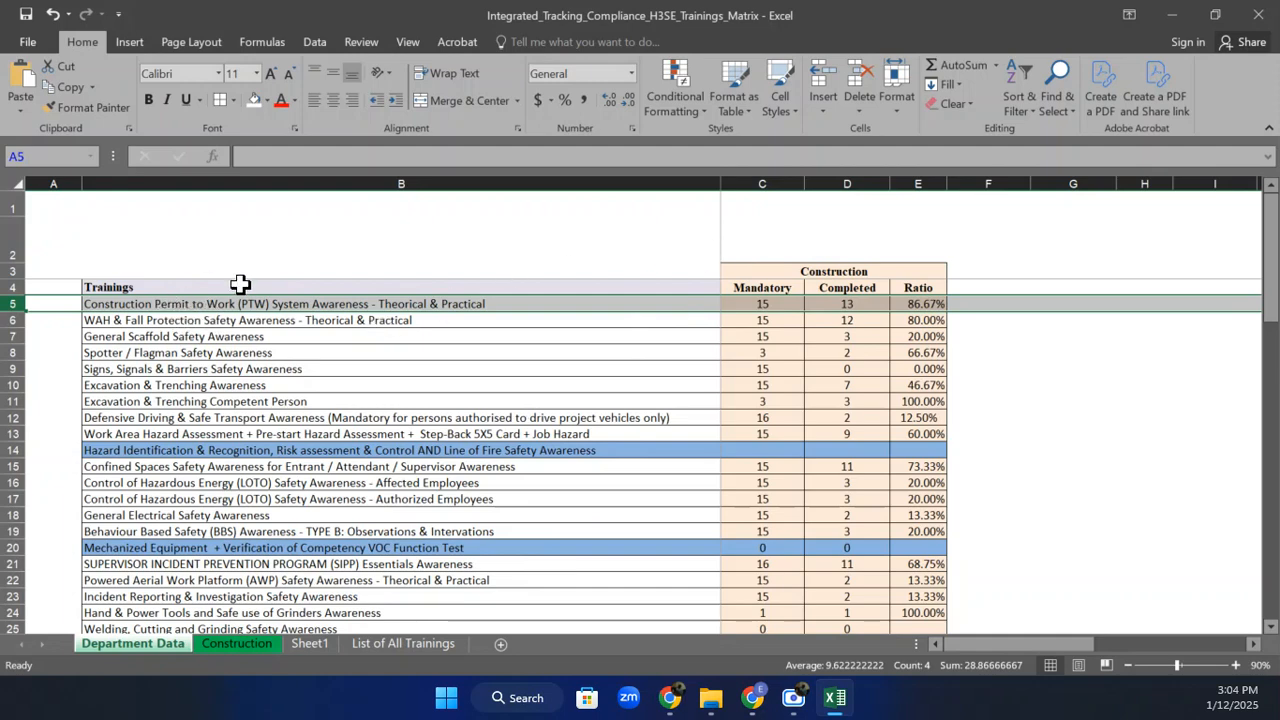
click(234, 641)
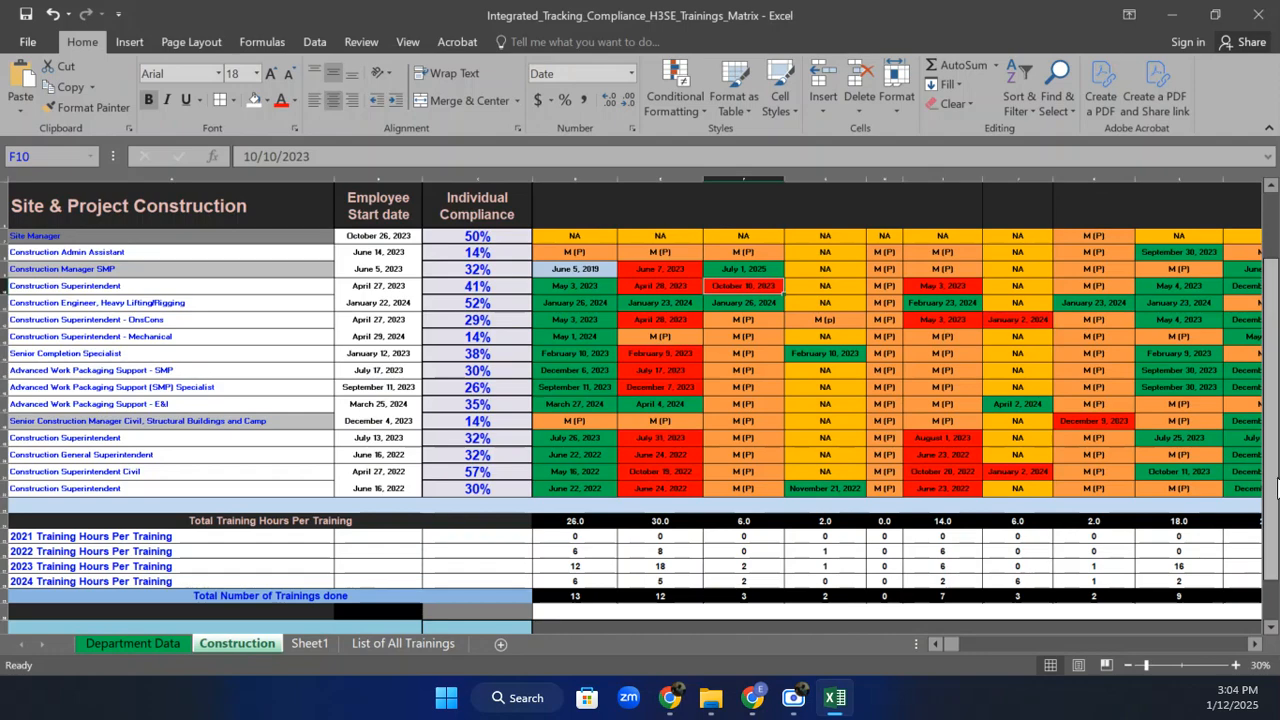
drag(1271, 520, 1271, 470)
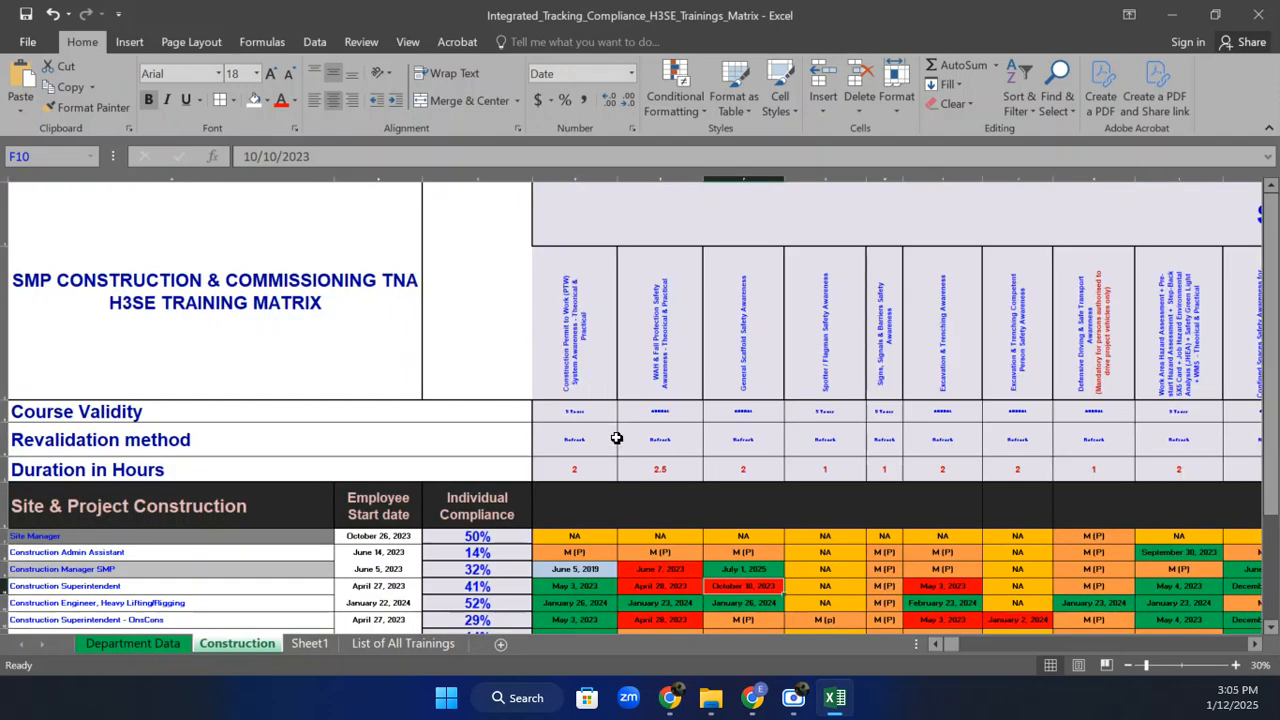
drag(1271, 266, 1271, 277)
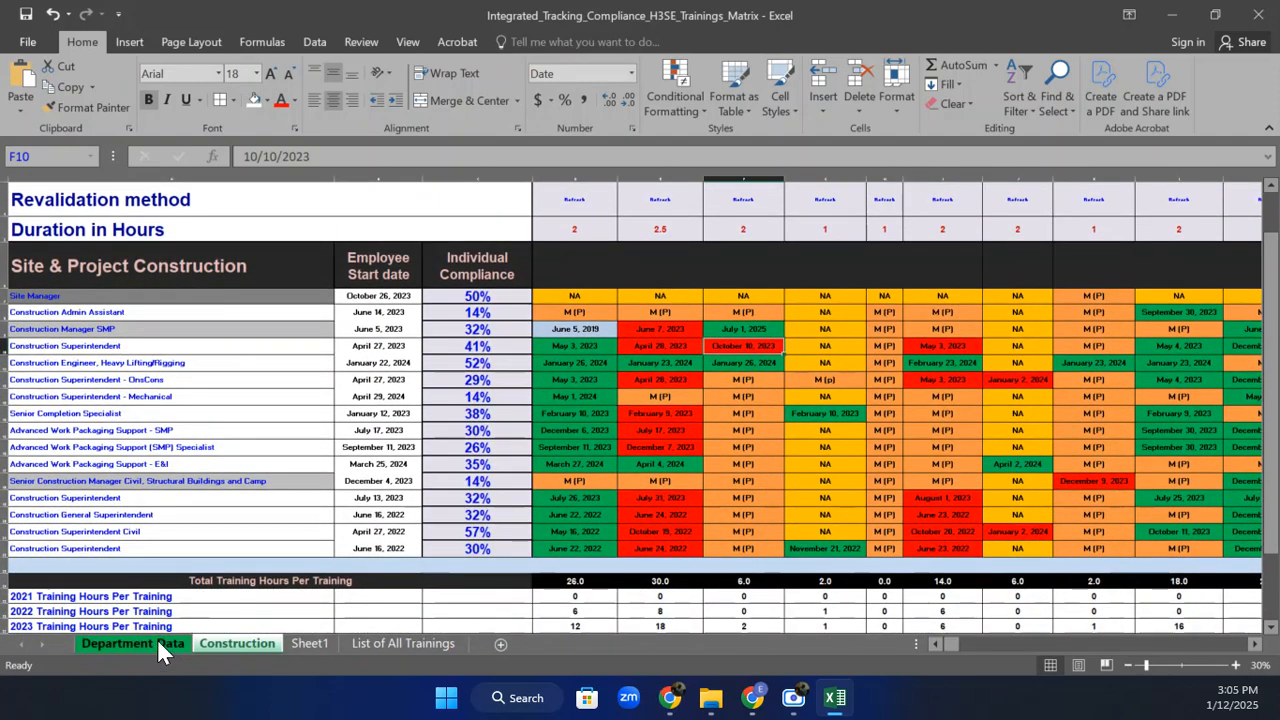
click(580, 314)
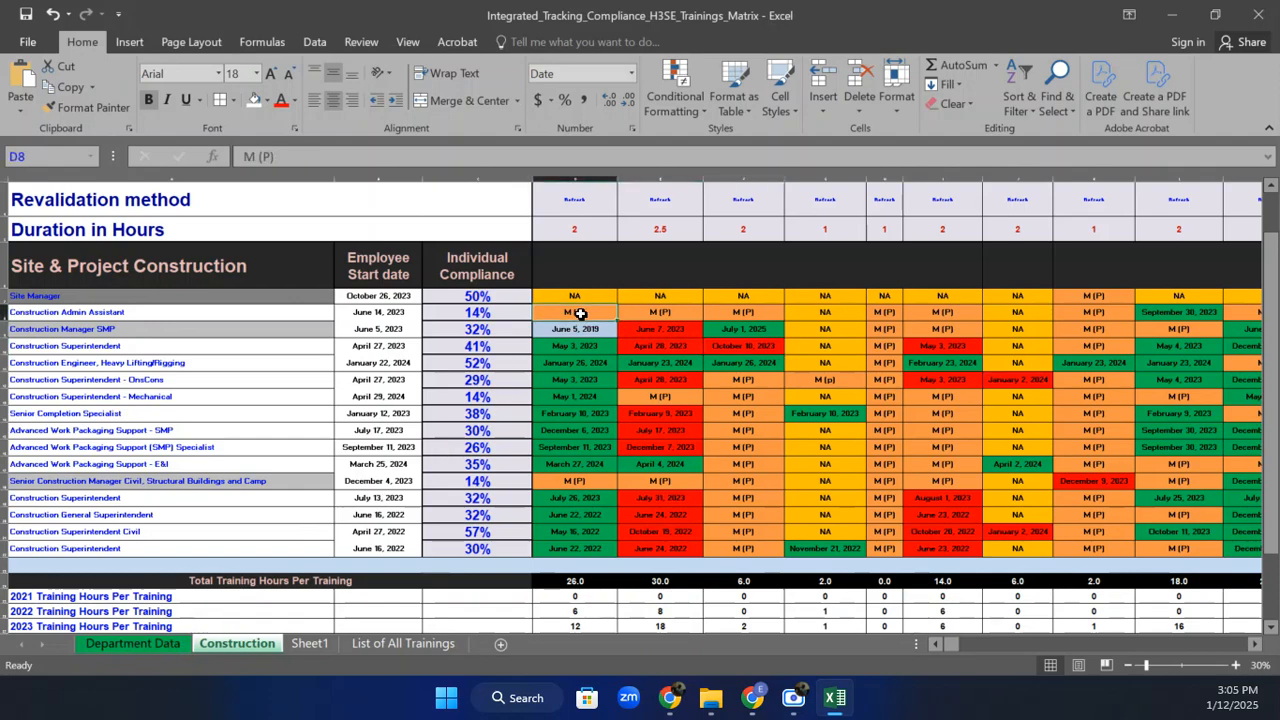
click(150, 646)
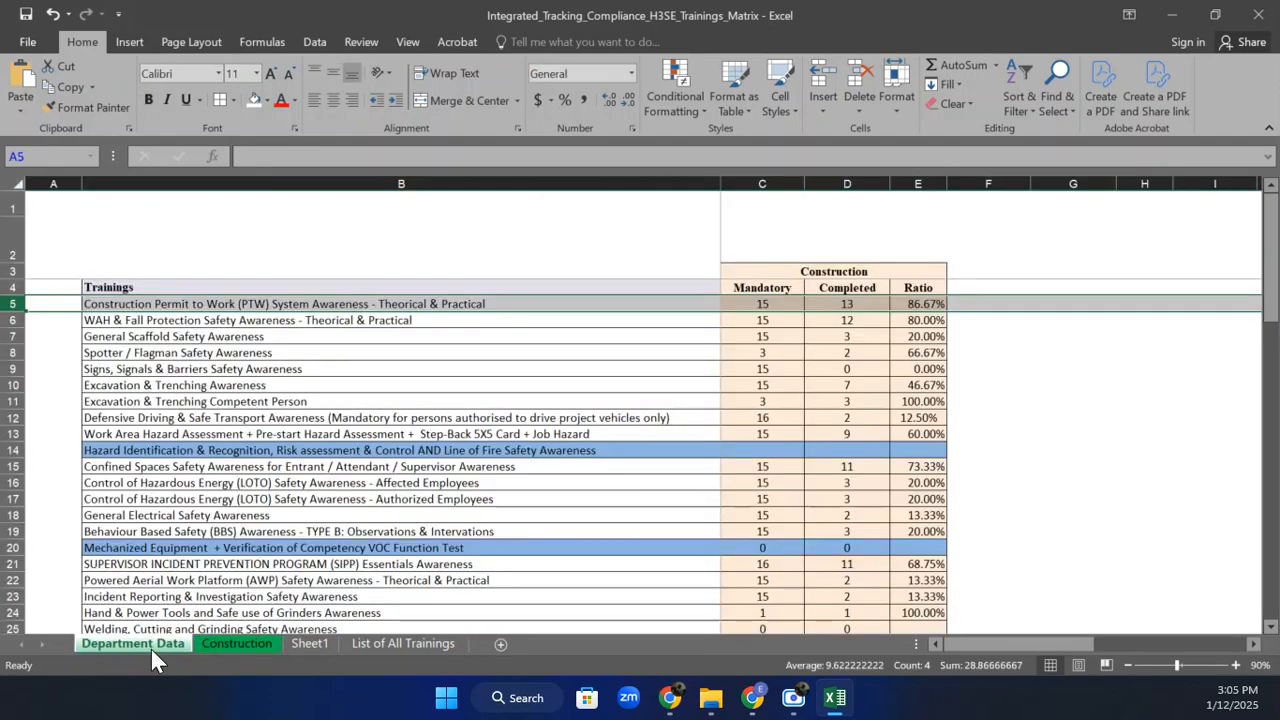
click(226, 644)
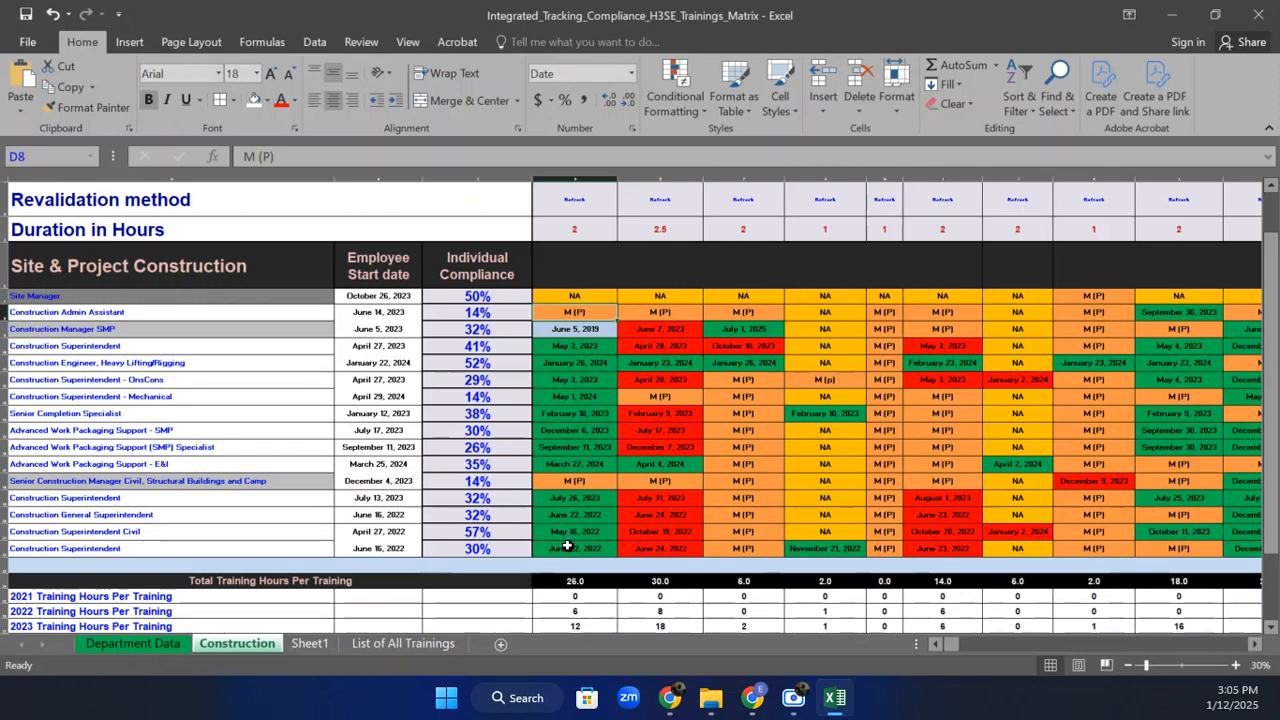
click(600, 329)
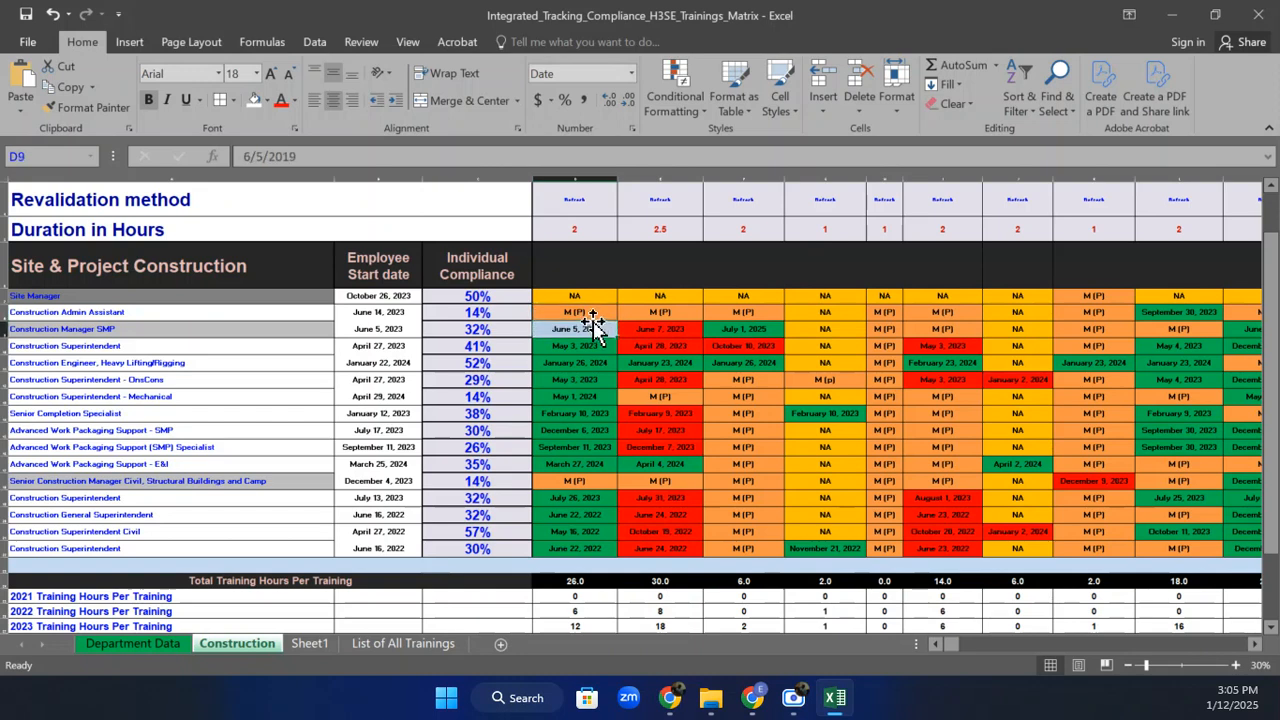
click(586, 314)
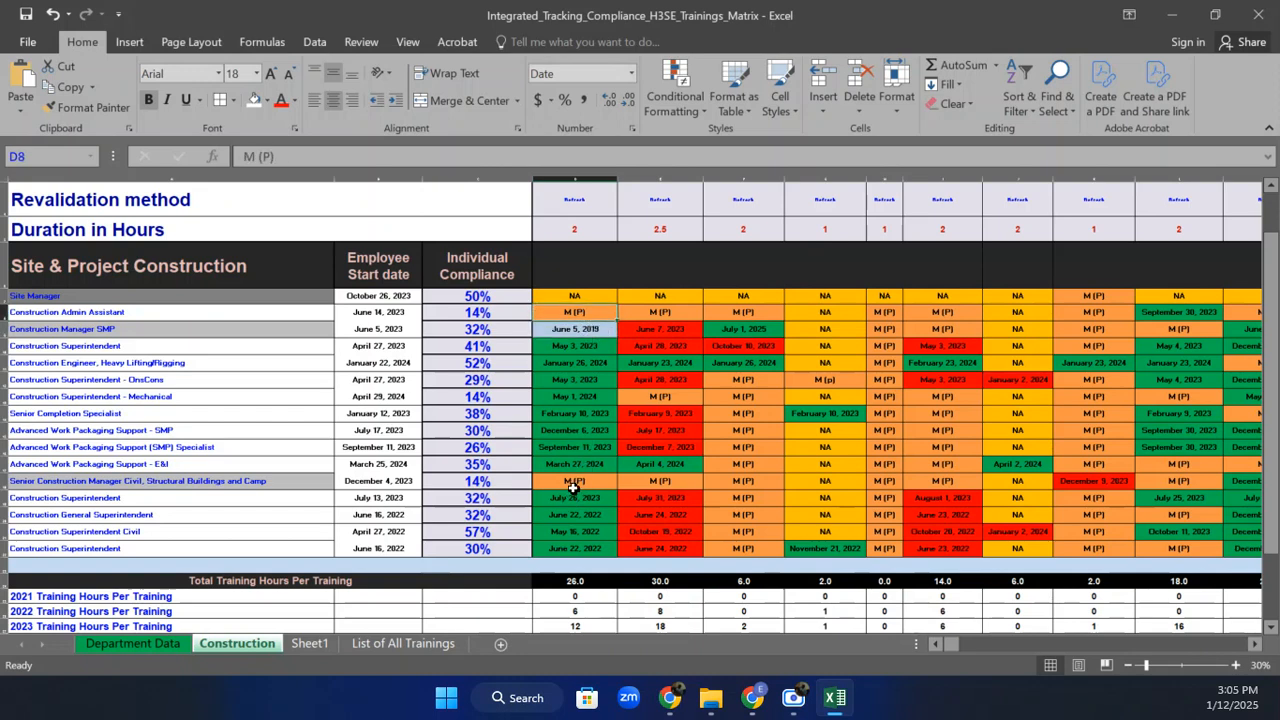
click(584, 480)
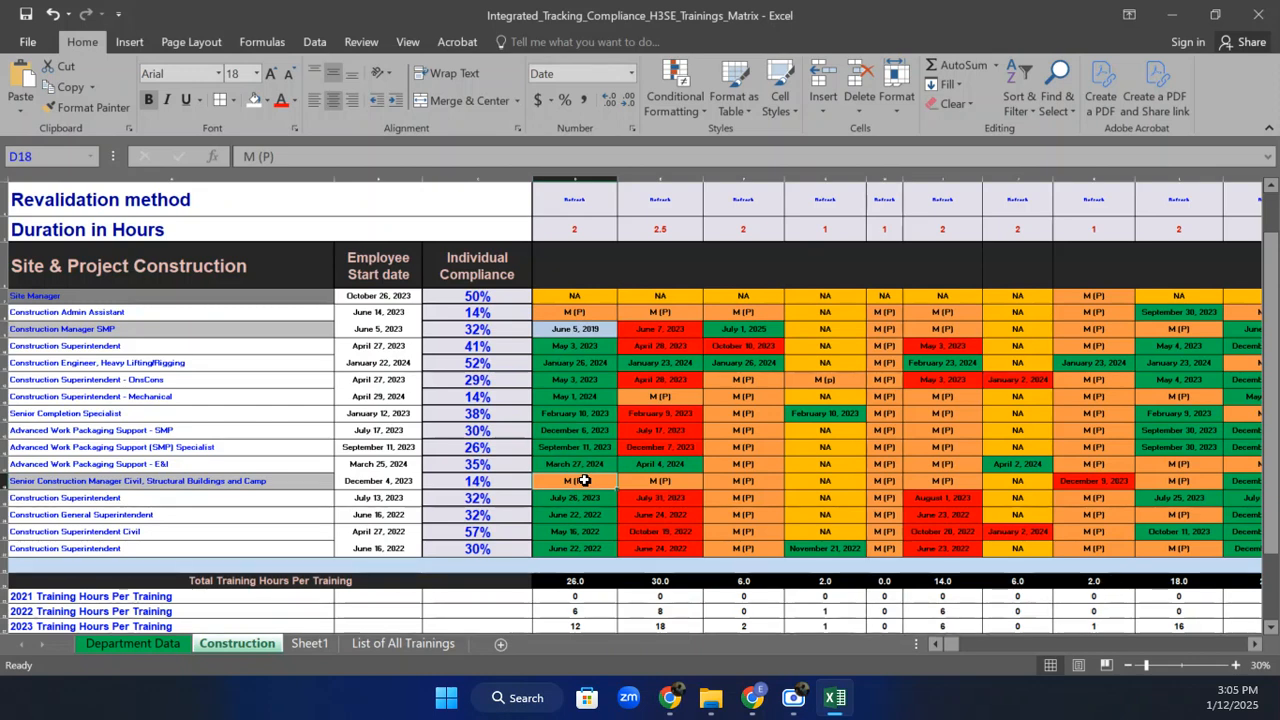
click(492, 485)
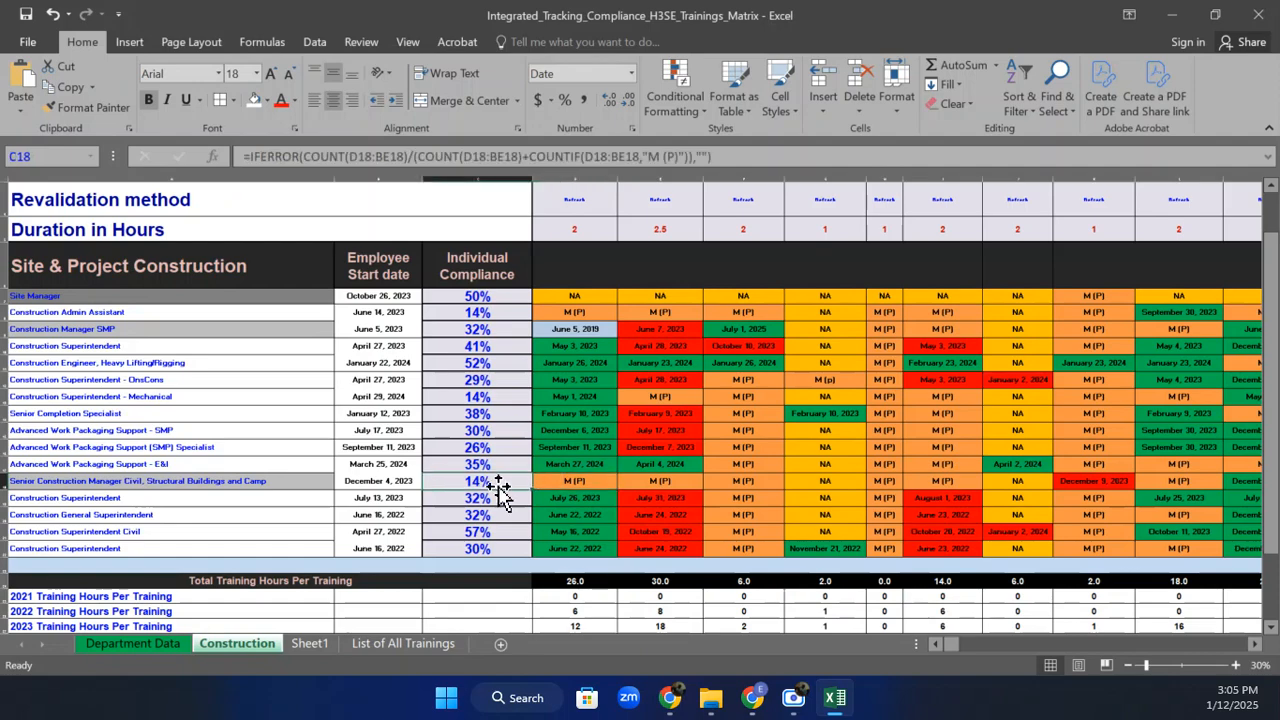
click(570, 483)
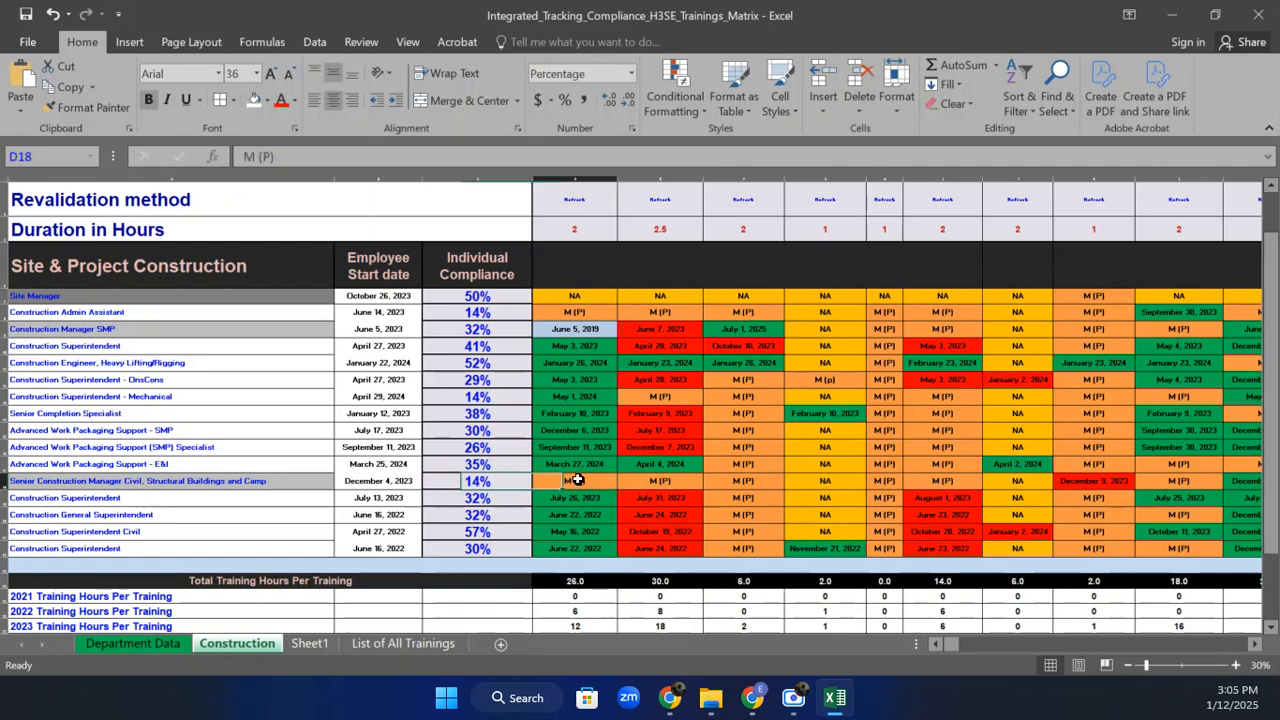
click(165, 641)
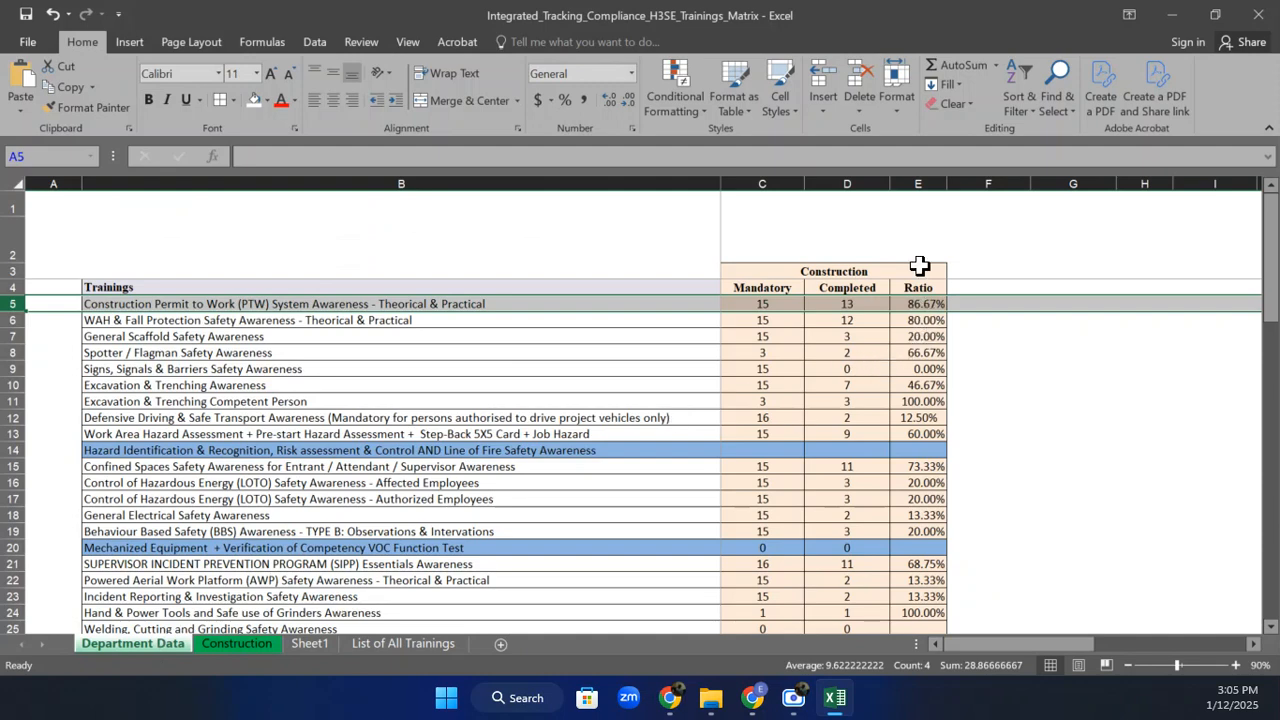
click(918, 300)
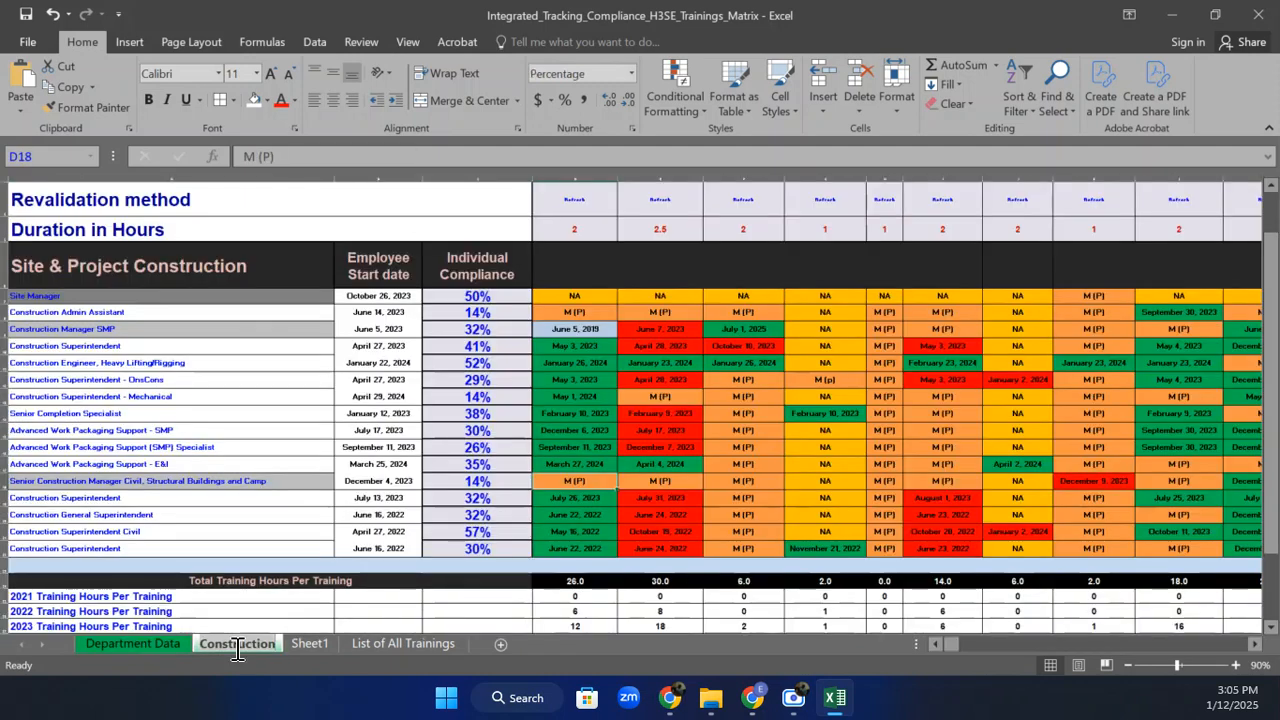
click(236, 643)
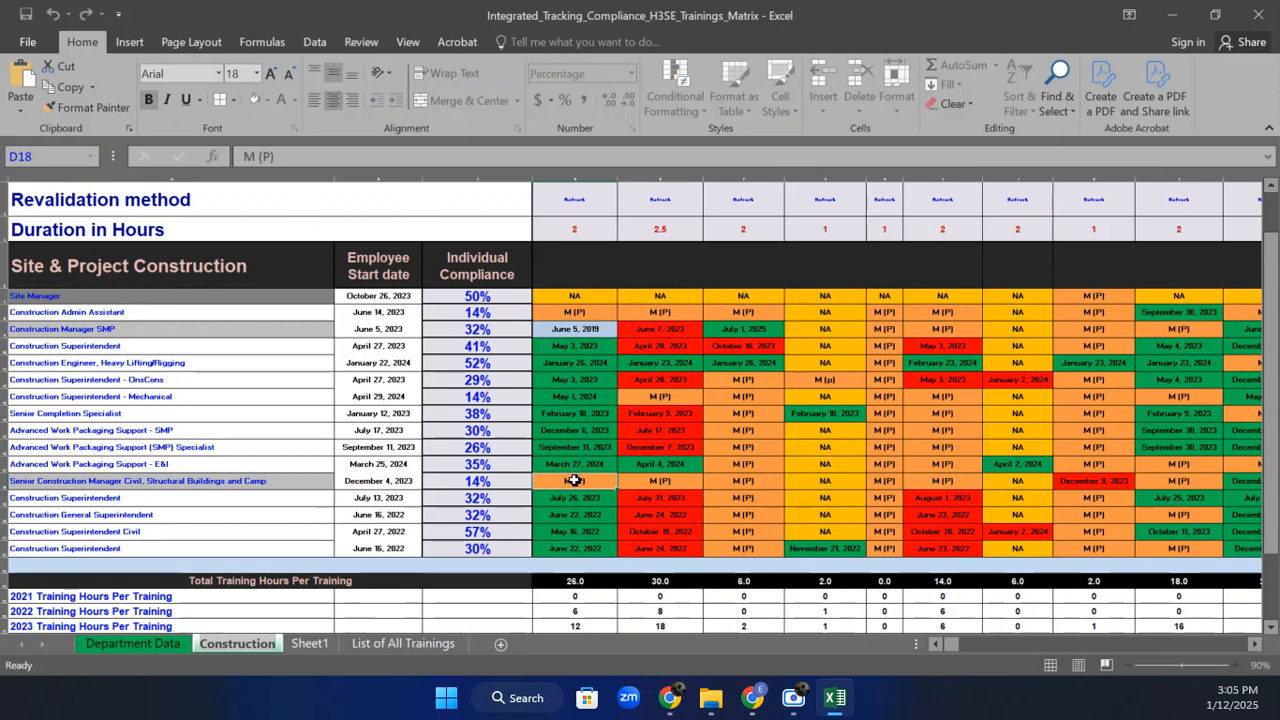
text(12)
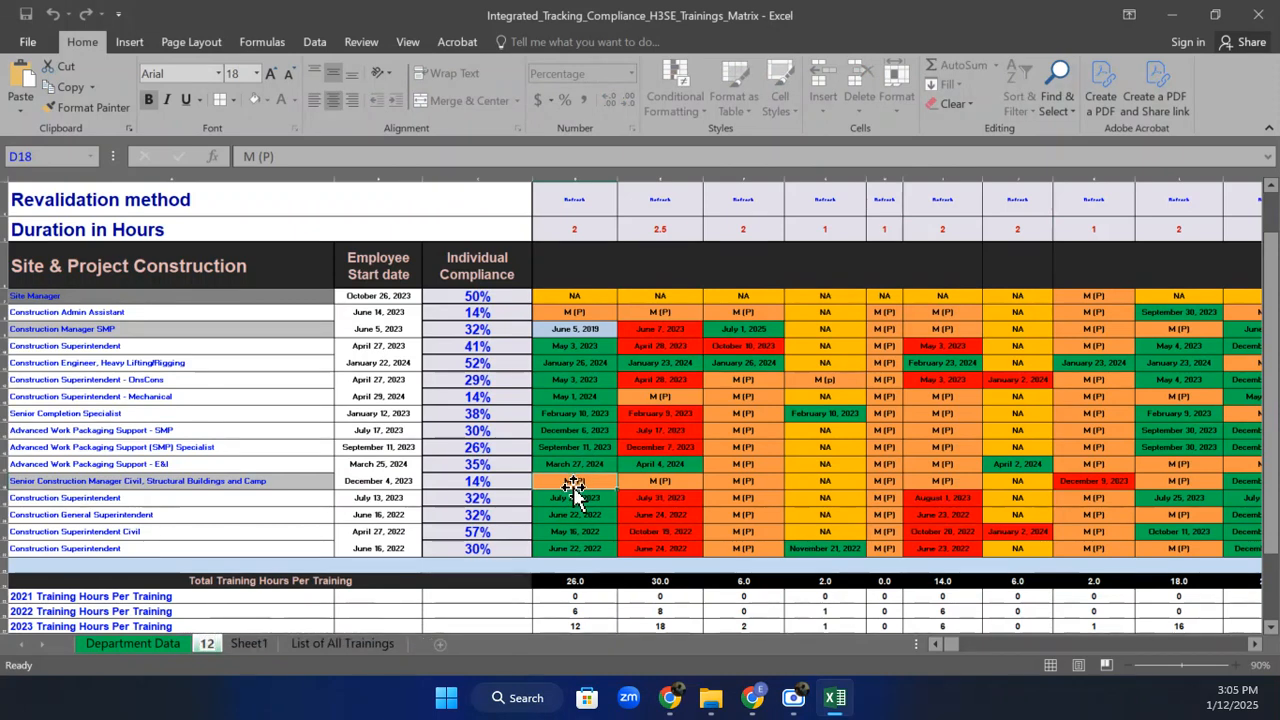
key(Return)
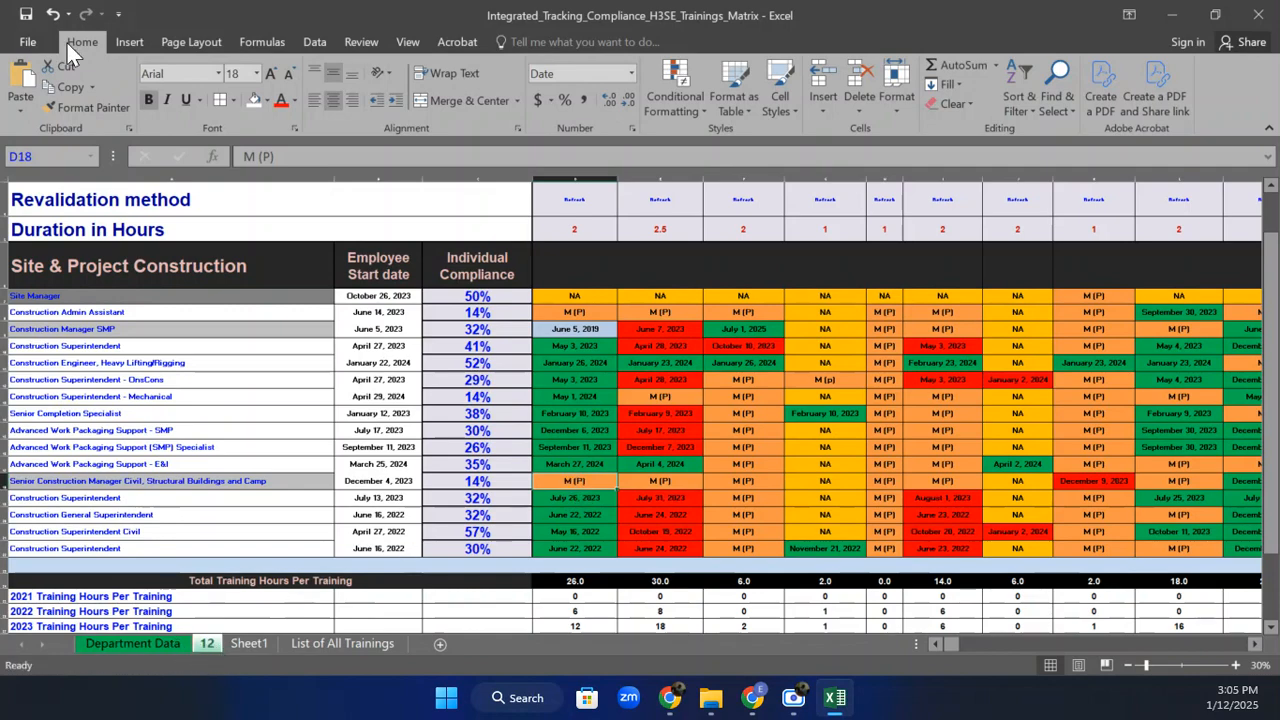
click(54, 14)
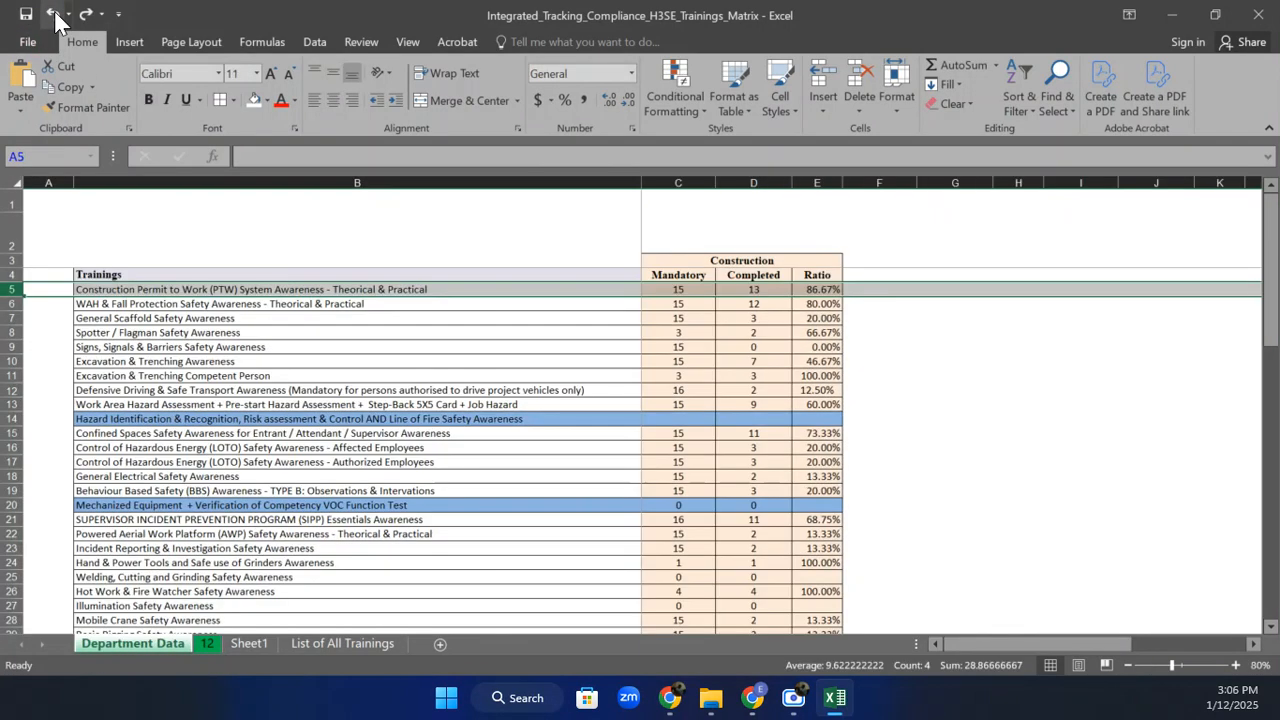
click(205, 645)
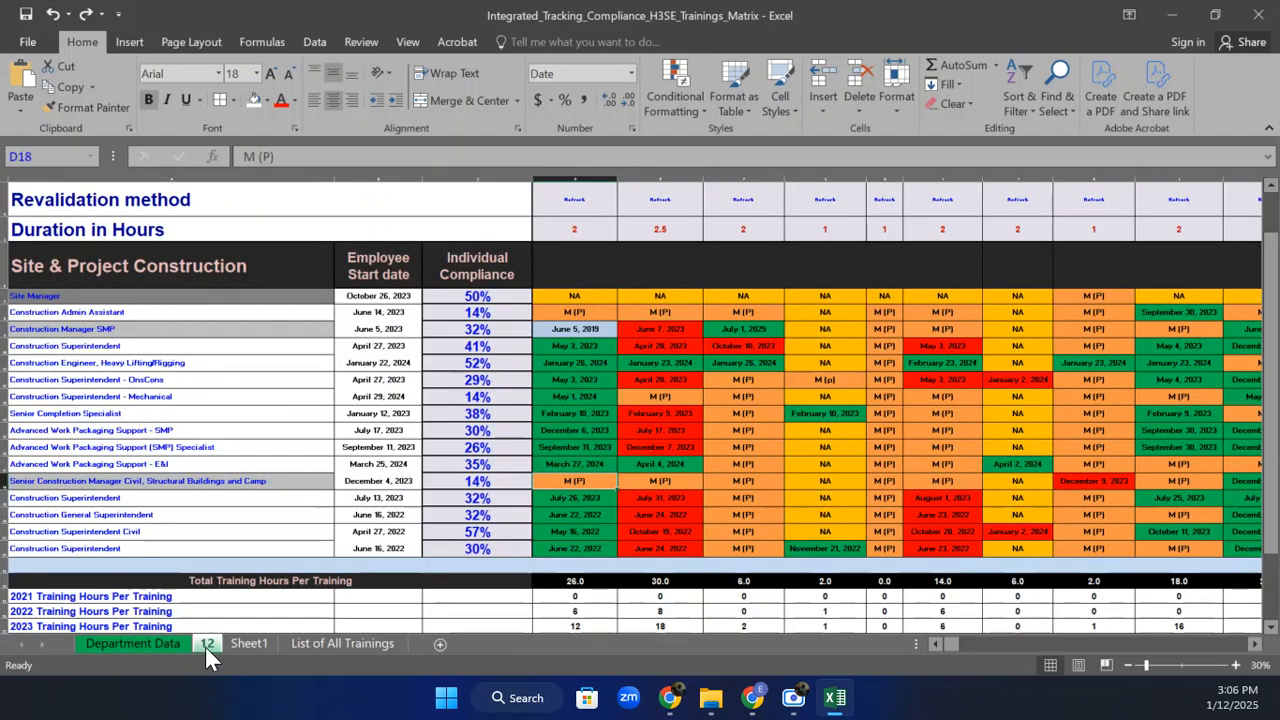
right_click(205, 647)
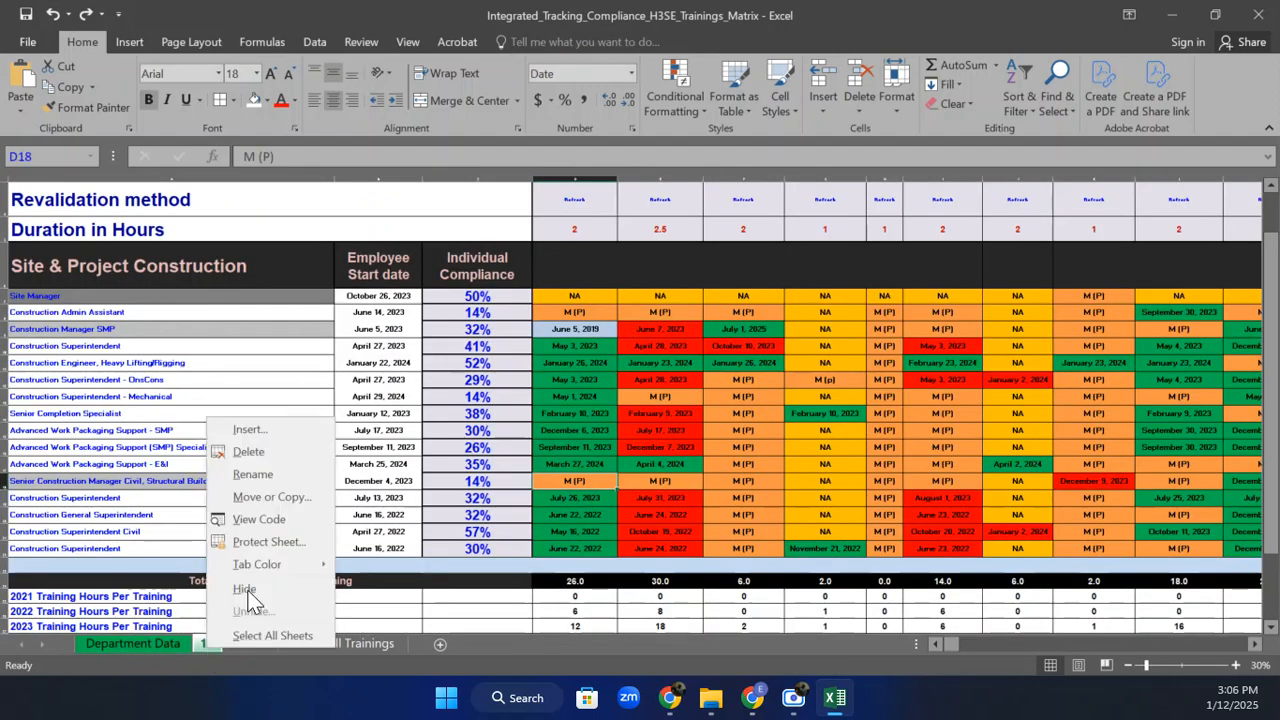
click(317, 482)
text(C)
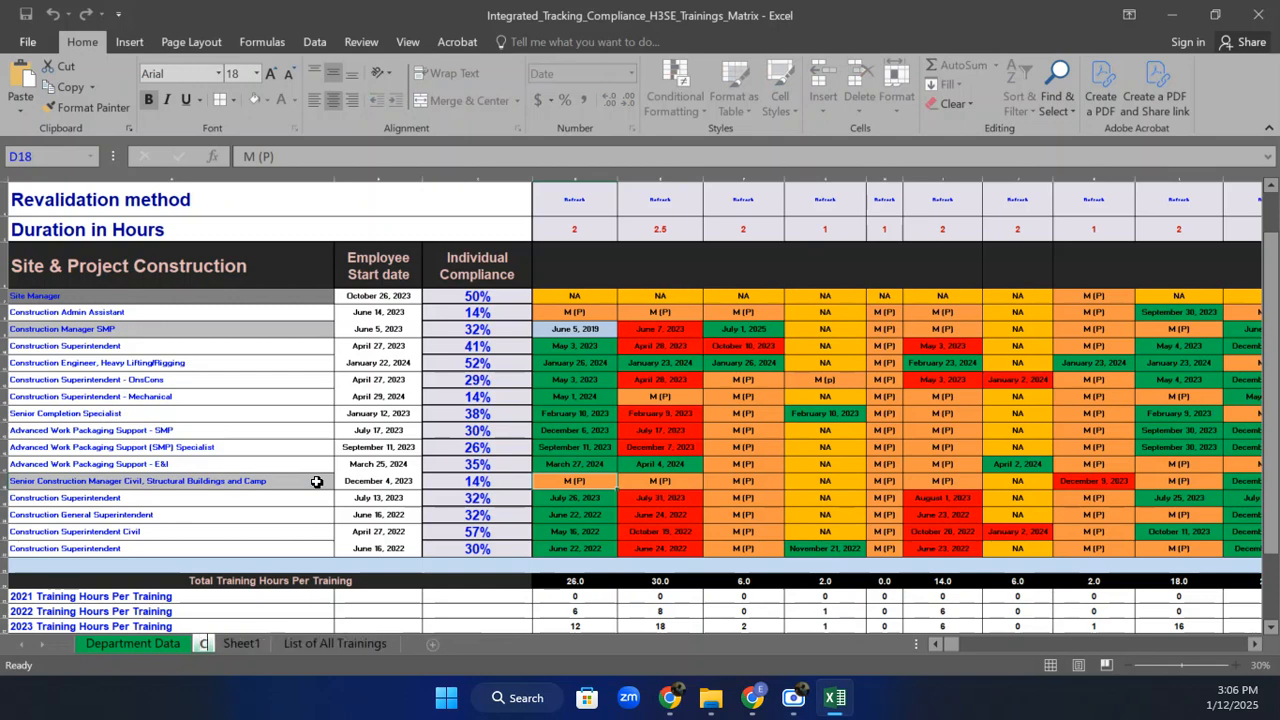
text(onstruction)
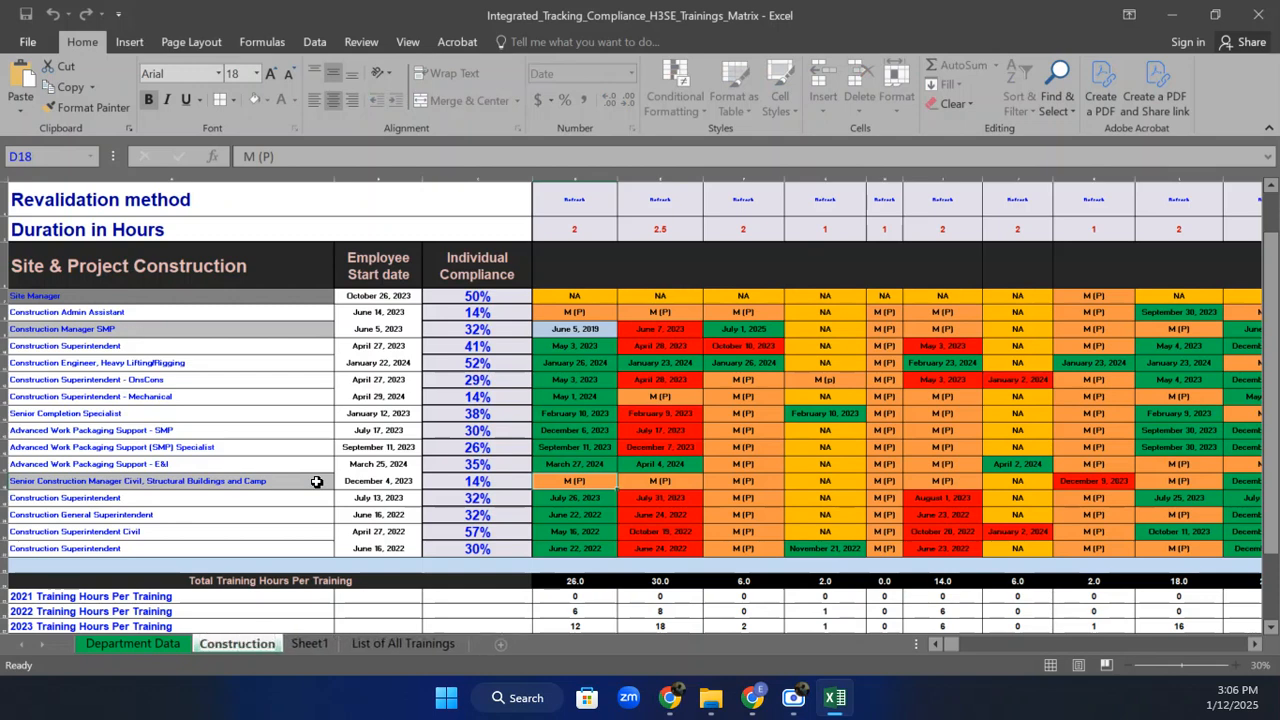
key(Return)
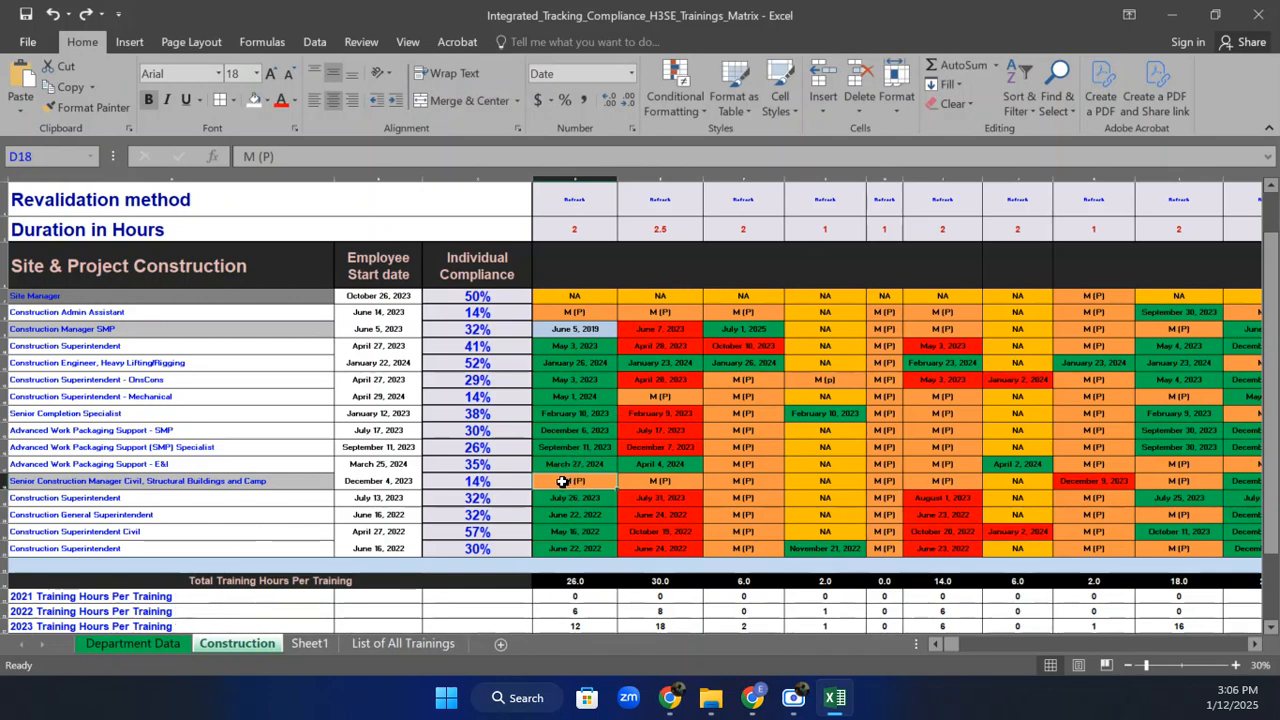
Enter 12-Jan-25 in D18 and confirm the row's compliance rises to 18%.
text(12-J)
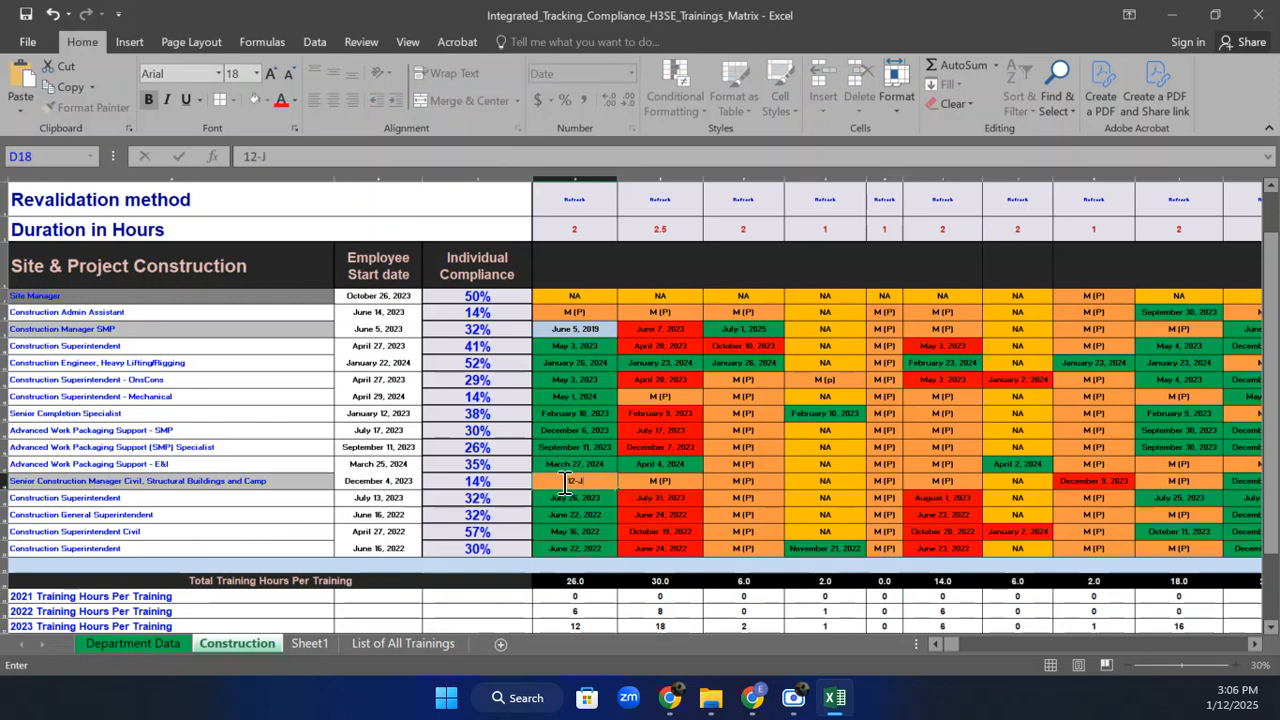
text(an-25)
key(ctrl+Return)
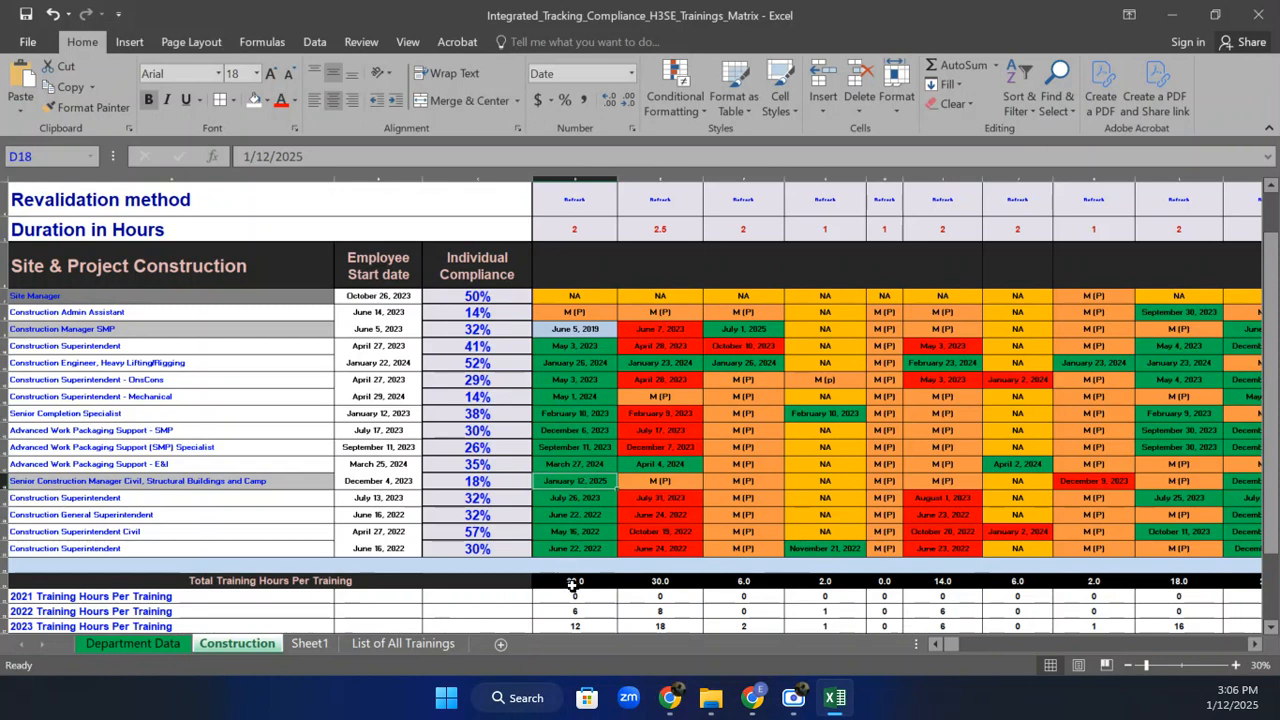
click(494, 481)
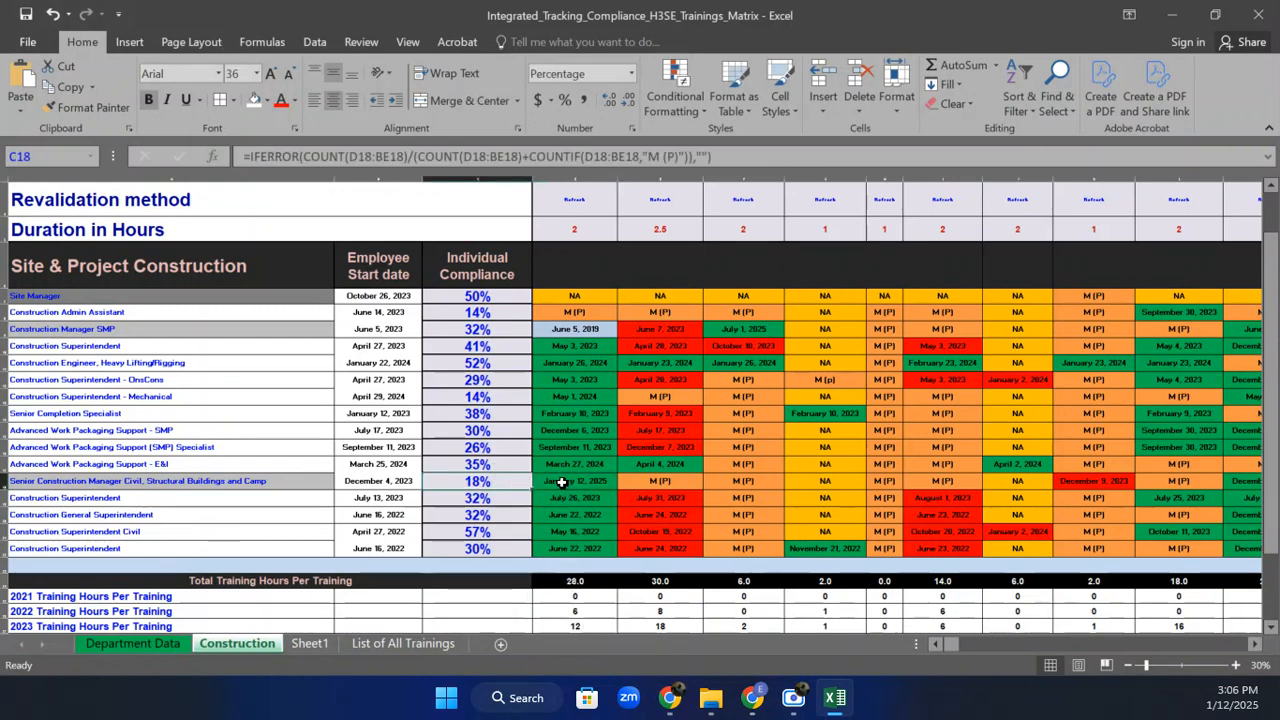
Check the ratio formula in E5 and the Completed count in D5 on Department Data.
click(145, 646)
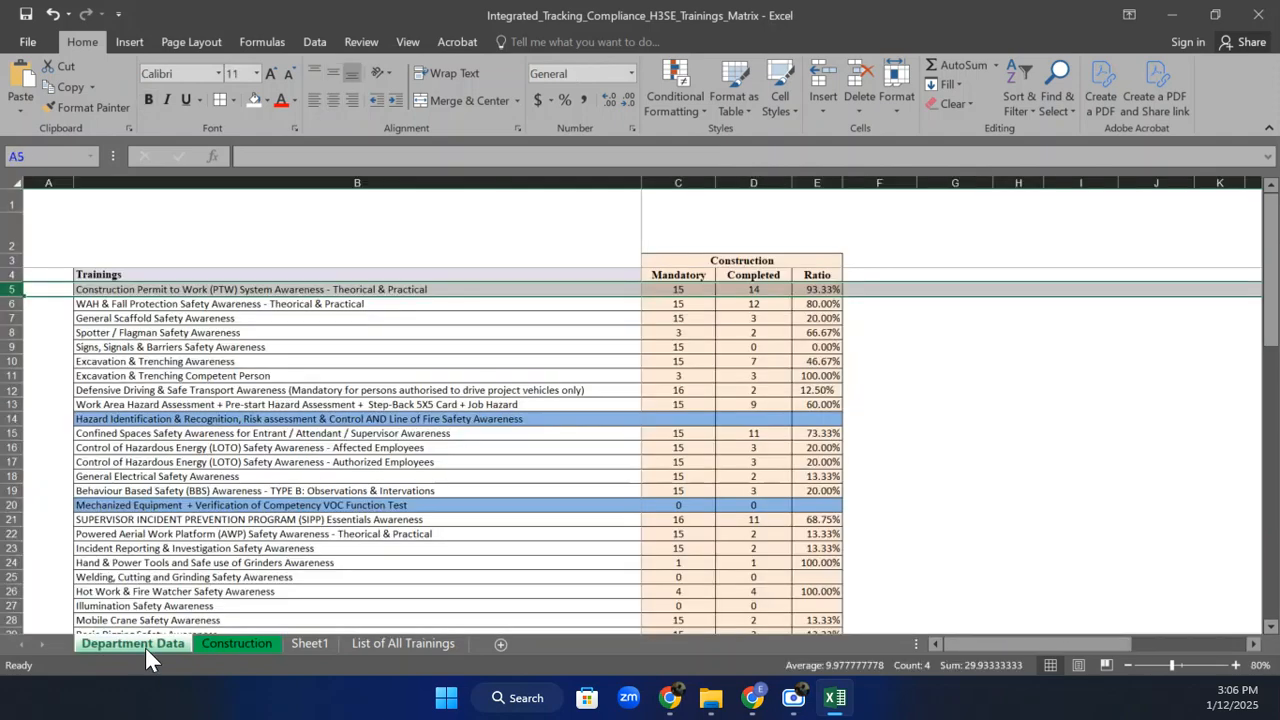
click(829, 290)
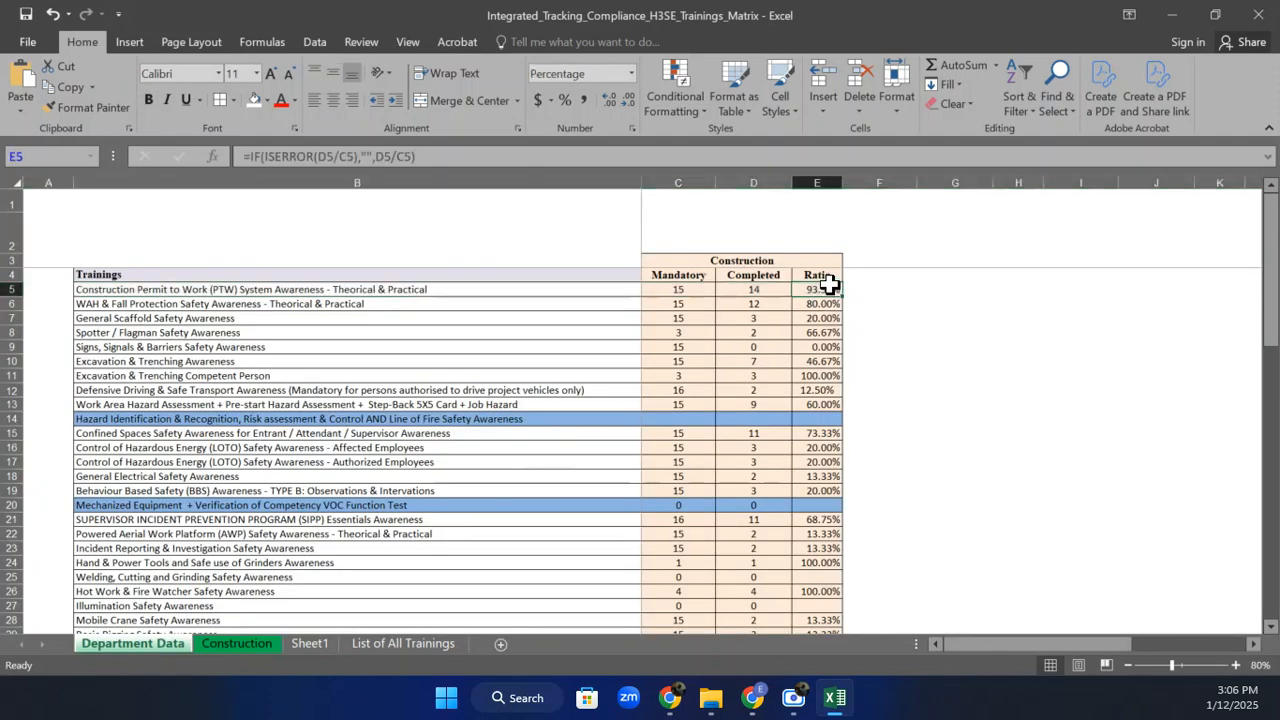
click(741, 291)
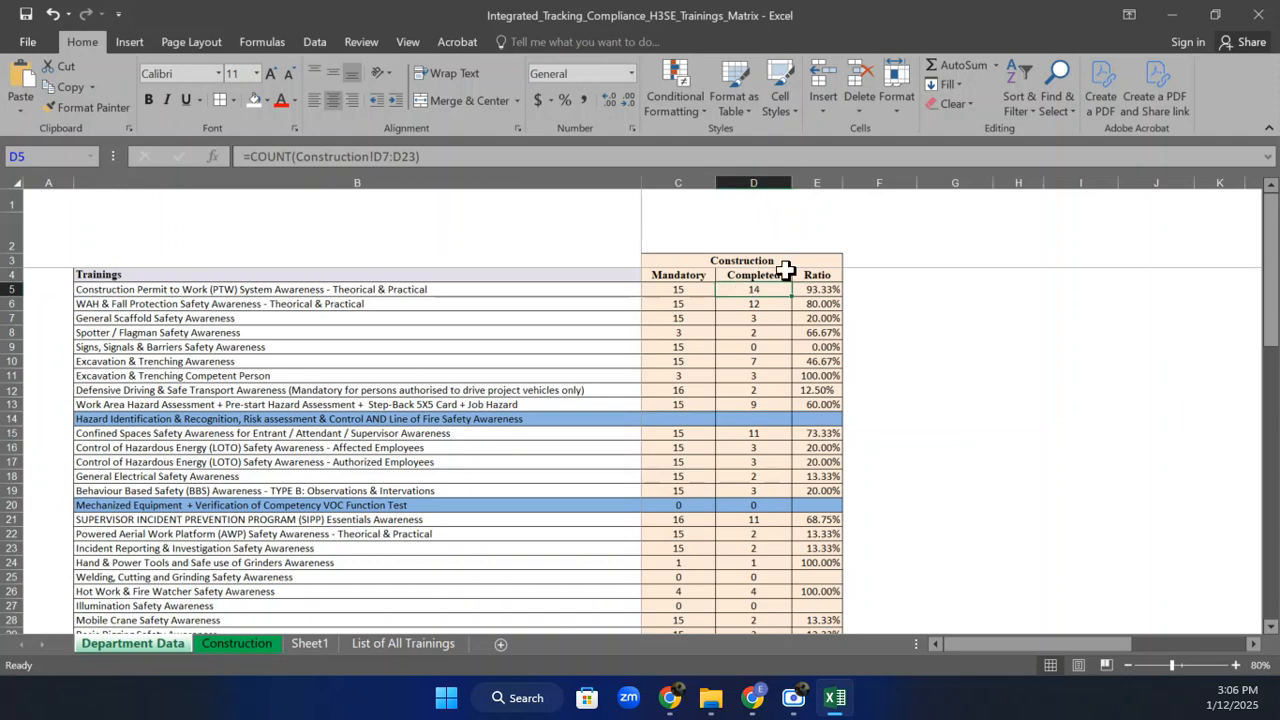
Return to the Construction sheet showing D18's January 12, 2025 date, then minimise the workbook.
click(263, 641)
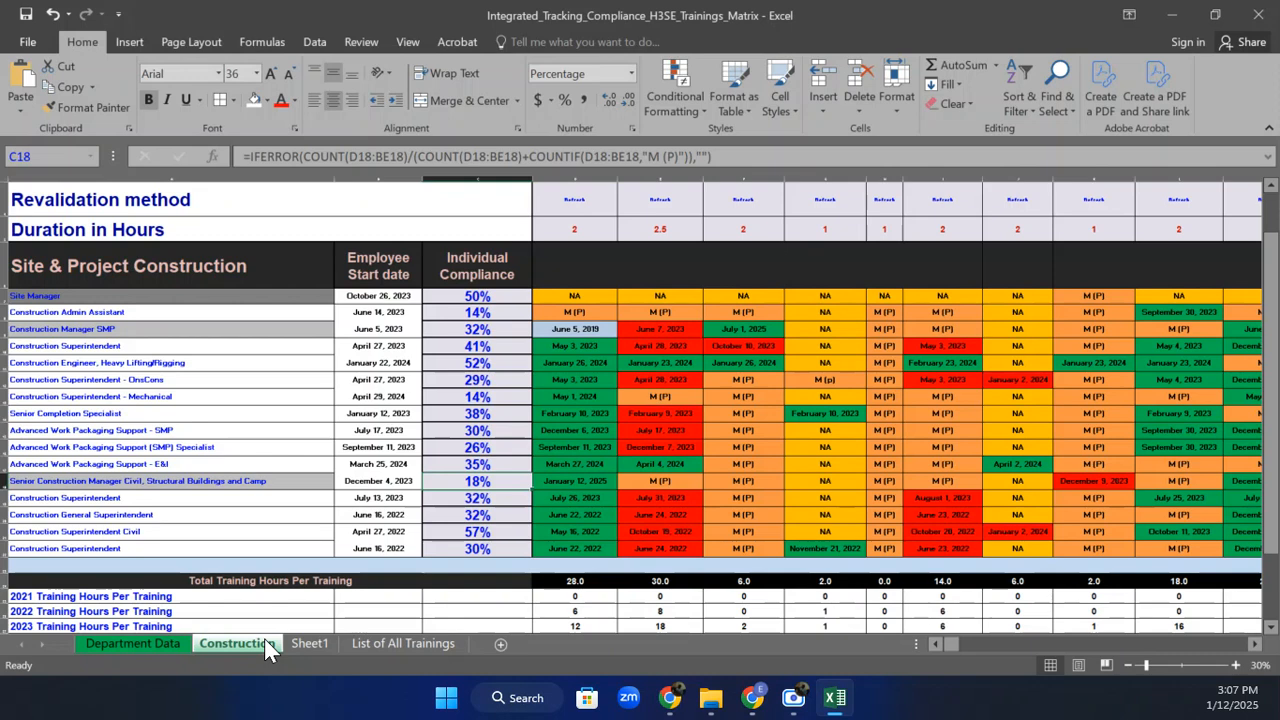
click(1175, 17)
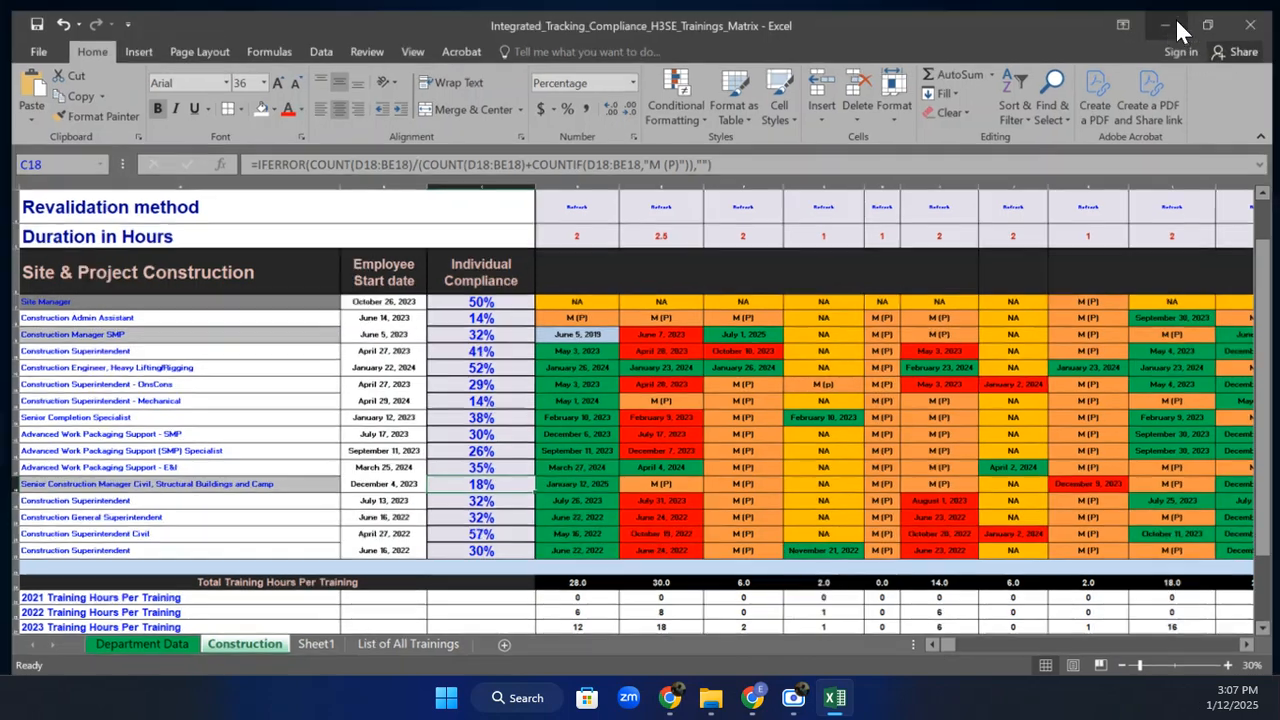